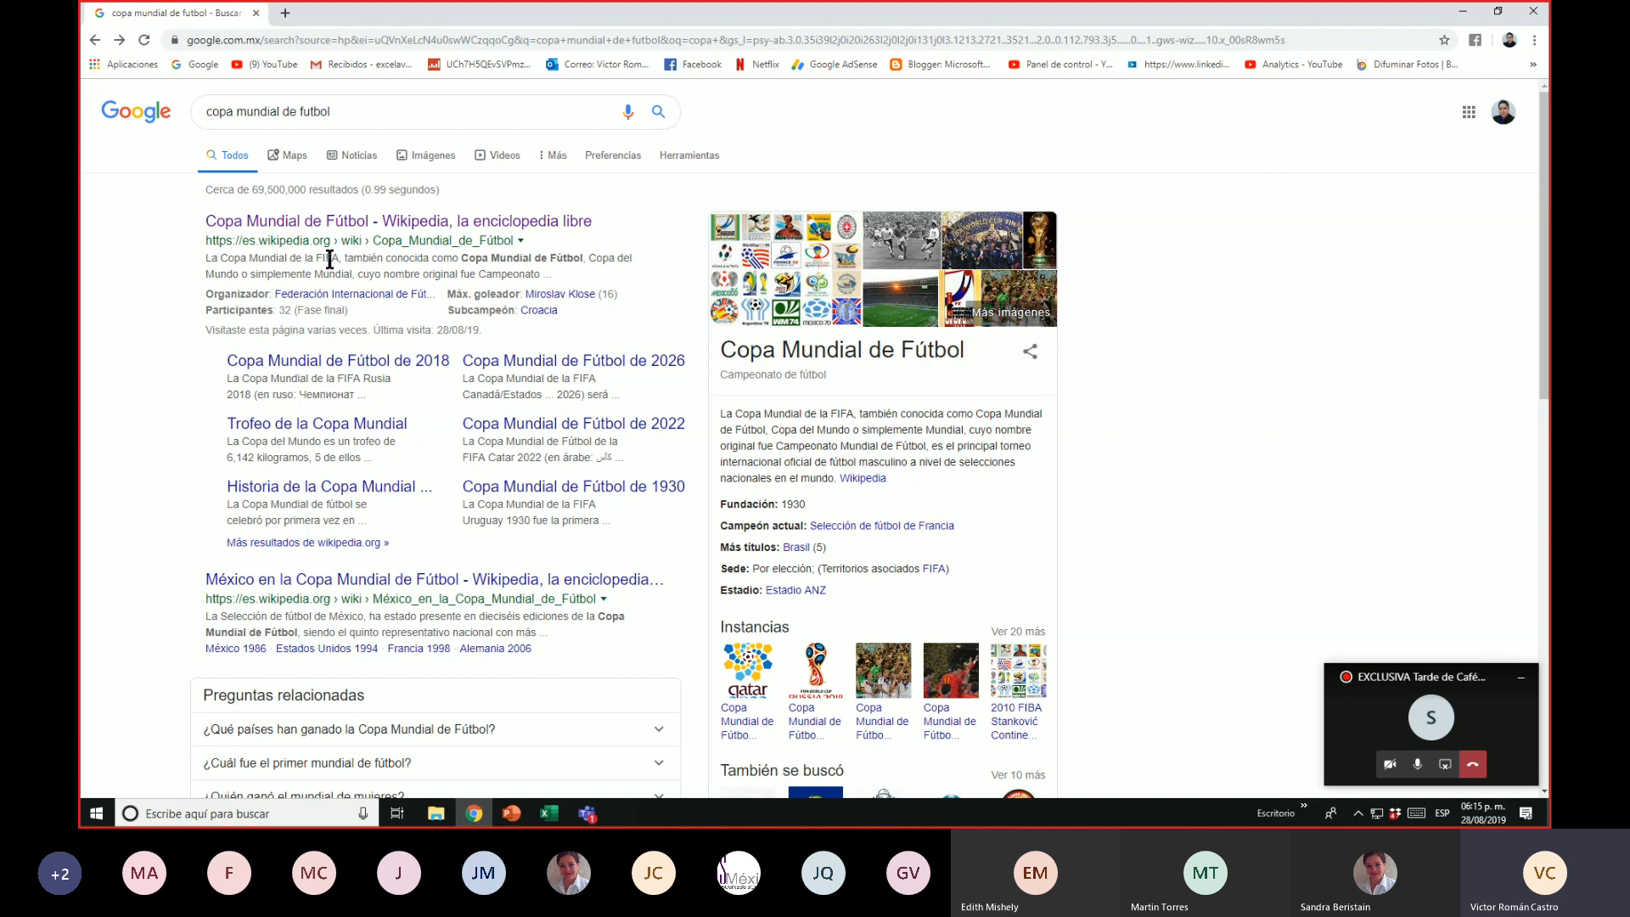
# Open the Wikipedia article on the Copa Mundial de Fútbol and locate its Palmarés table of teams and placings
pyautogui.click(364, 222)
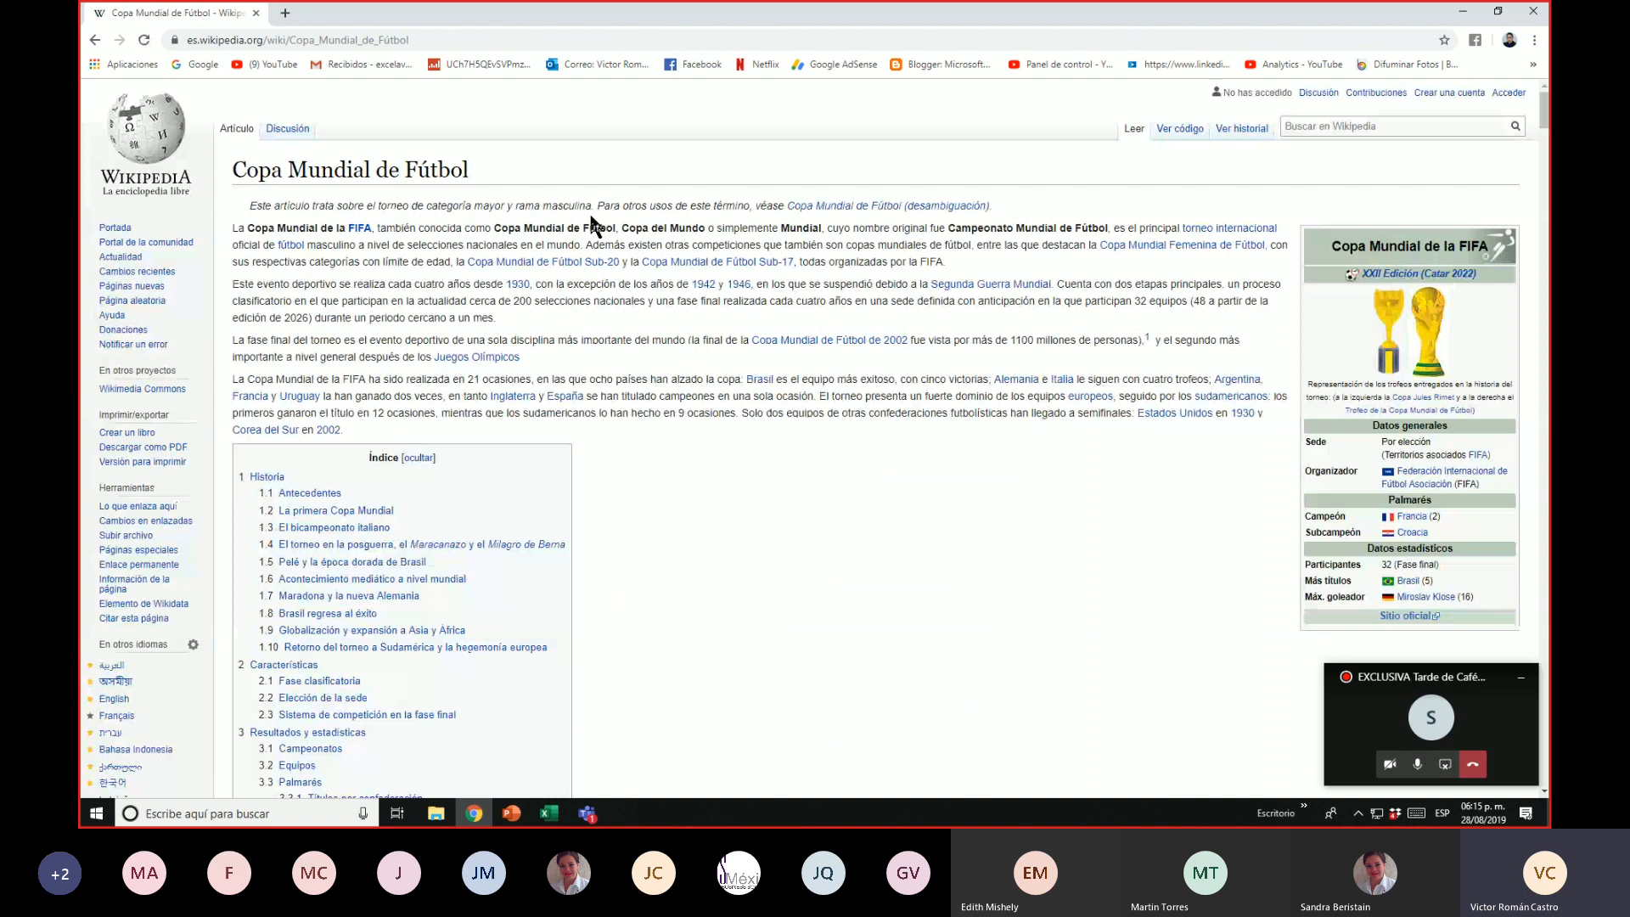
pyautogui.moveTo(1545, 113); pyautogui.dragTo(1537, 506)
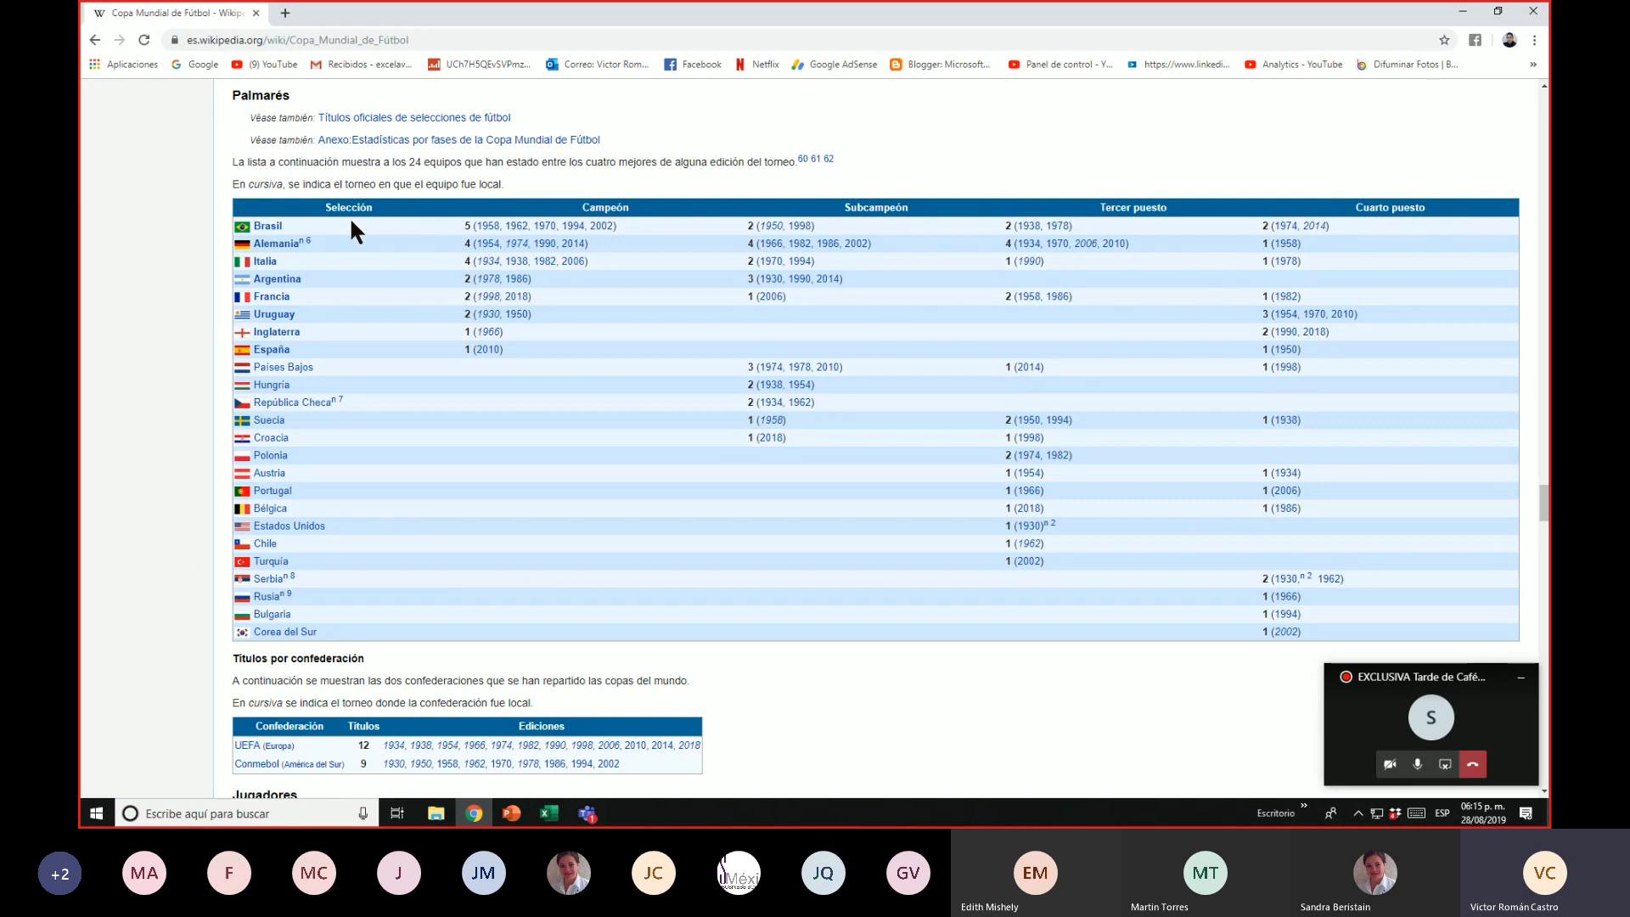
pyautogui.moveTo(349, 220); pyautogui.dragTo(1348, 629)
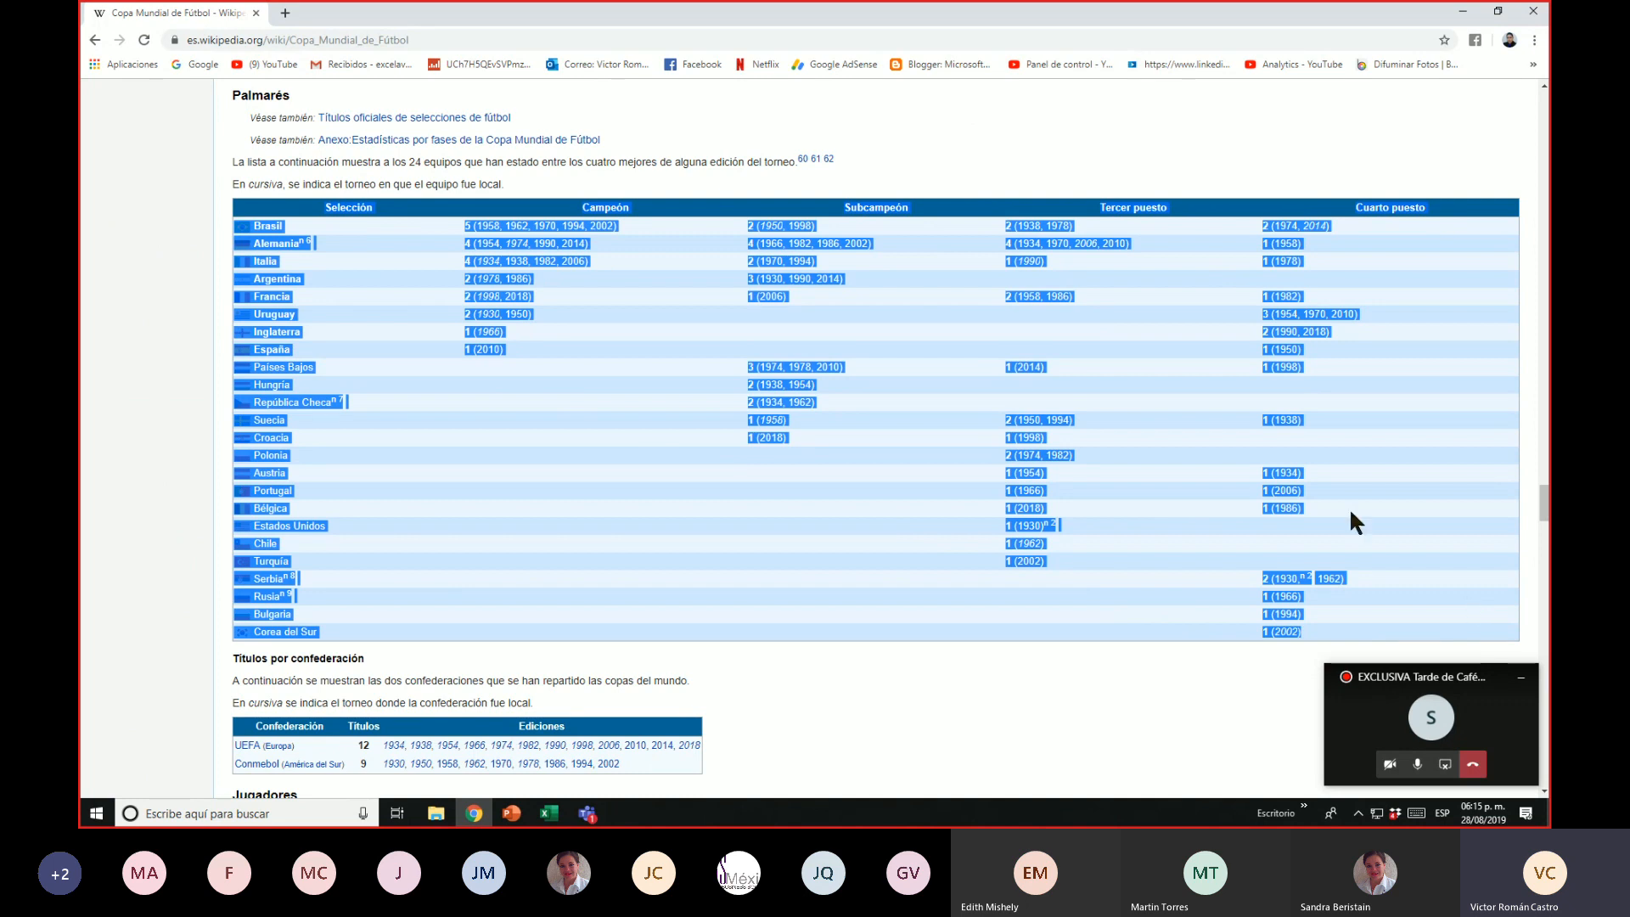
pyautogui.click(630, 374)
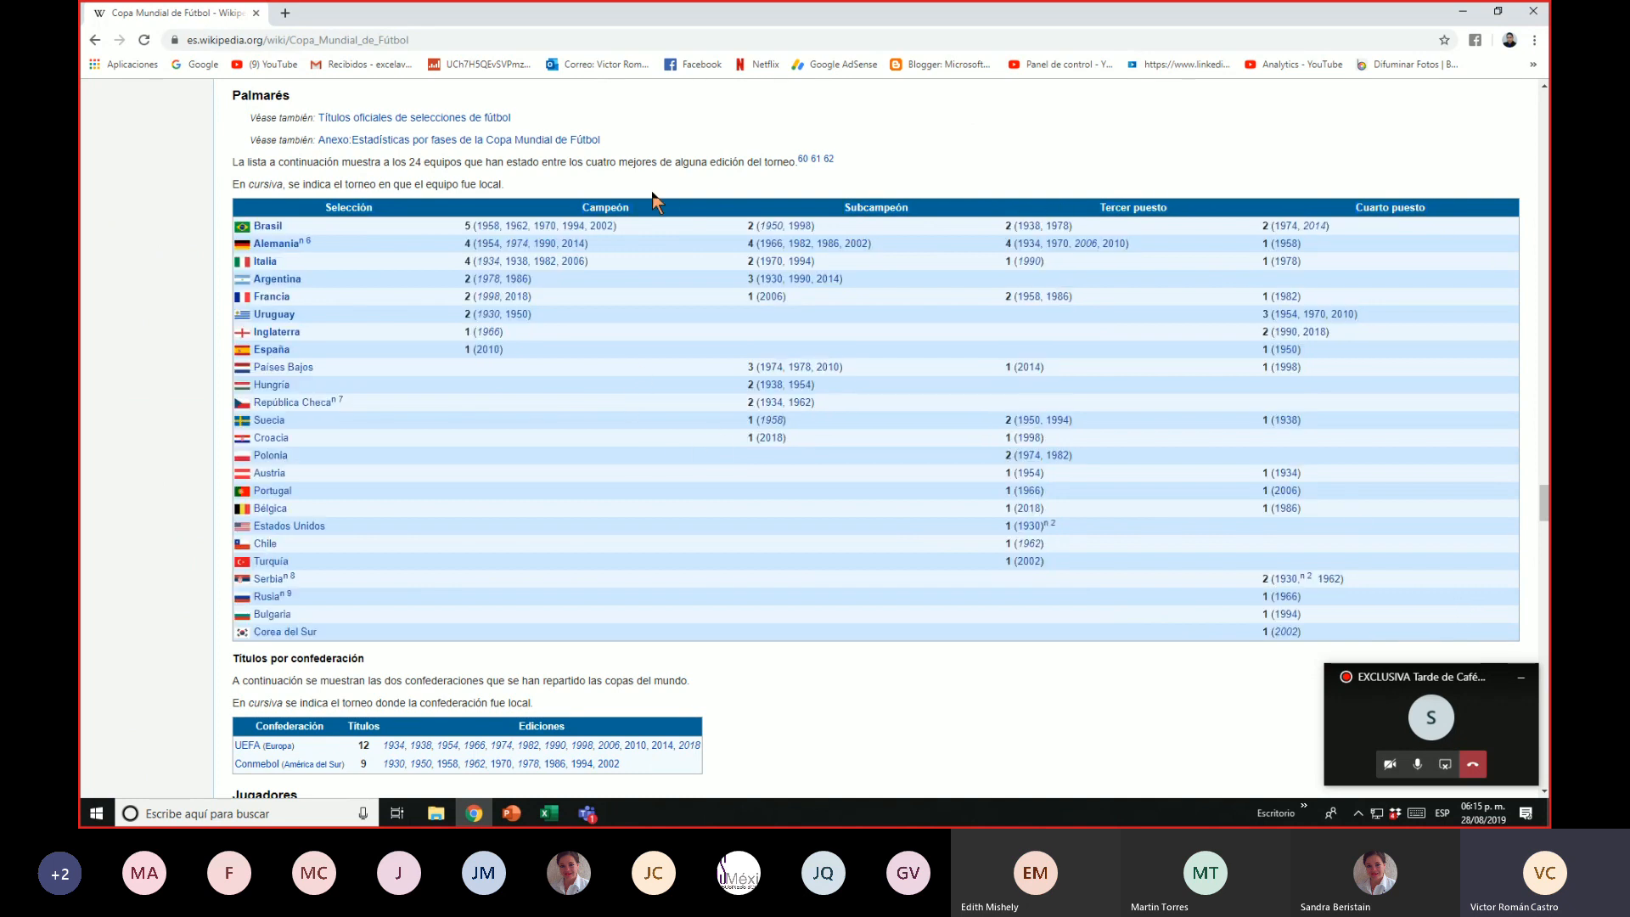
pyautogui.moveTo(468, 225)
pyautogui.mouseDown()
pyautogui.moveTo(654, 229)
pyautogui.moveTo(474, 226)
pyautogui.mouseUp()
pyautogui.click(447, 217)
# Copy the article's web address and start a web data import in the blank Excel workbook
pyautogui.click(477, 35)
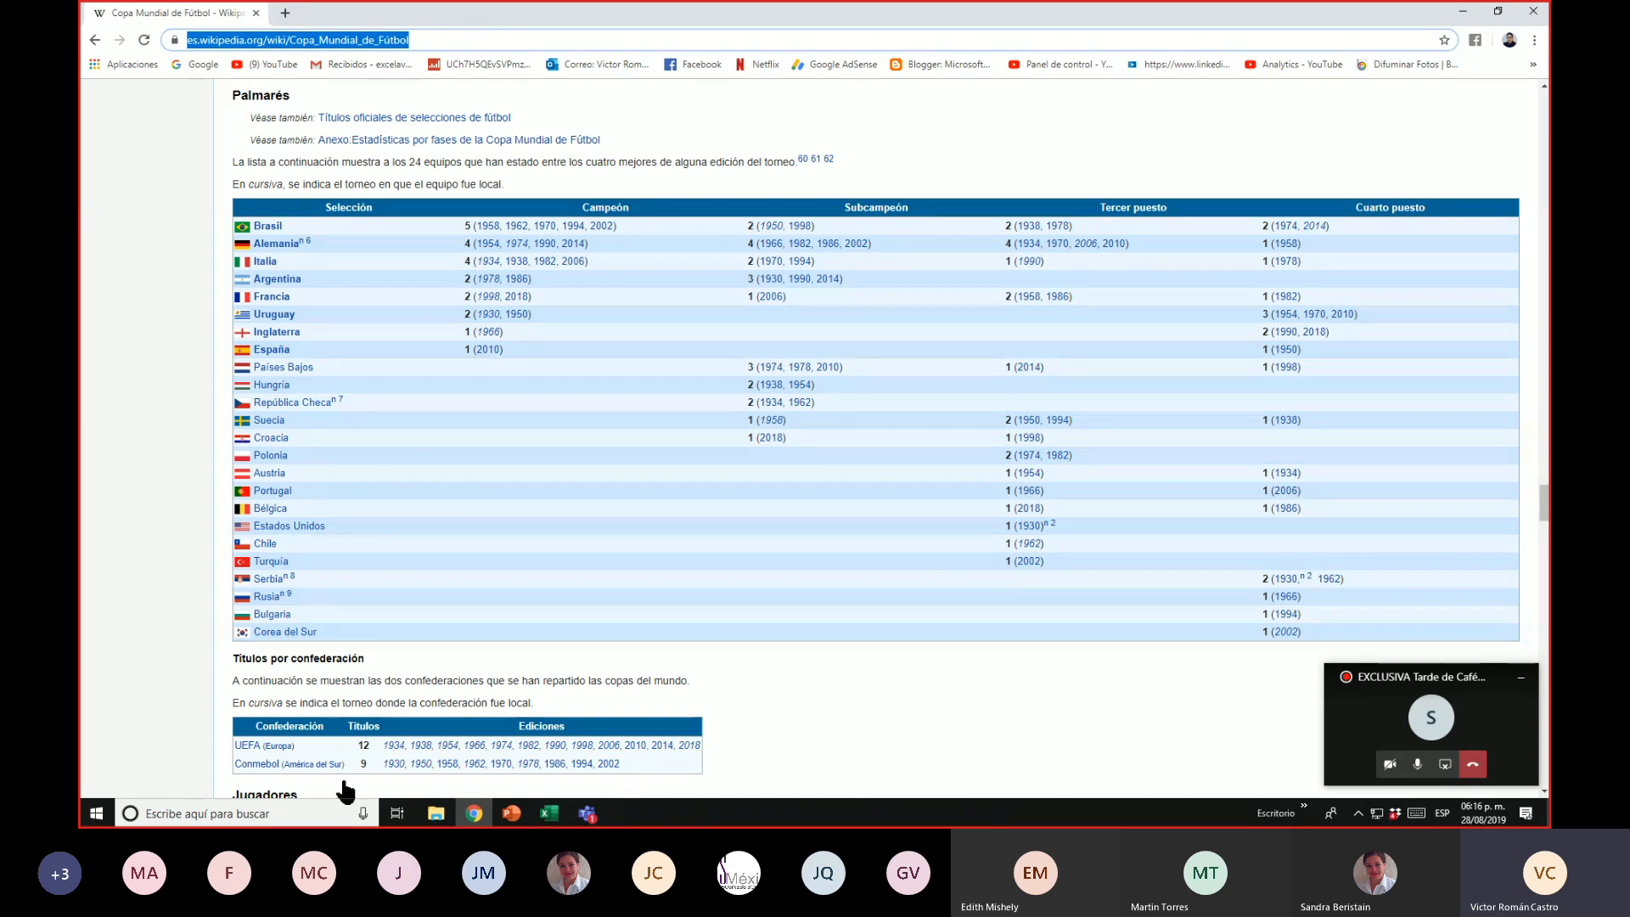
pyautogui.hotkey('alt', 'Tab')
pyautogui.click(134, 179)
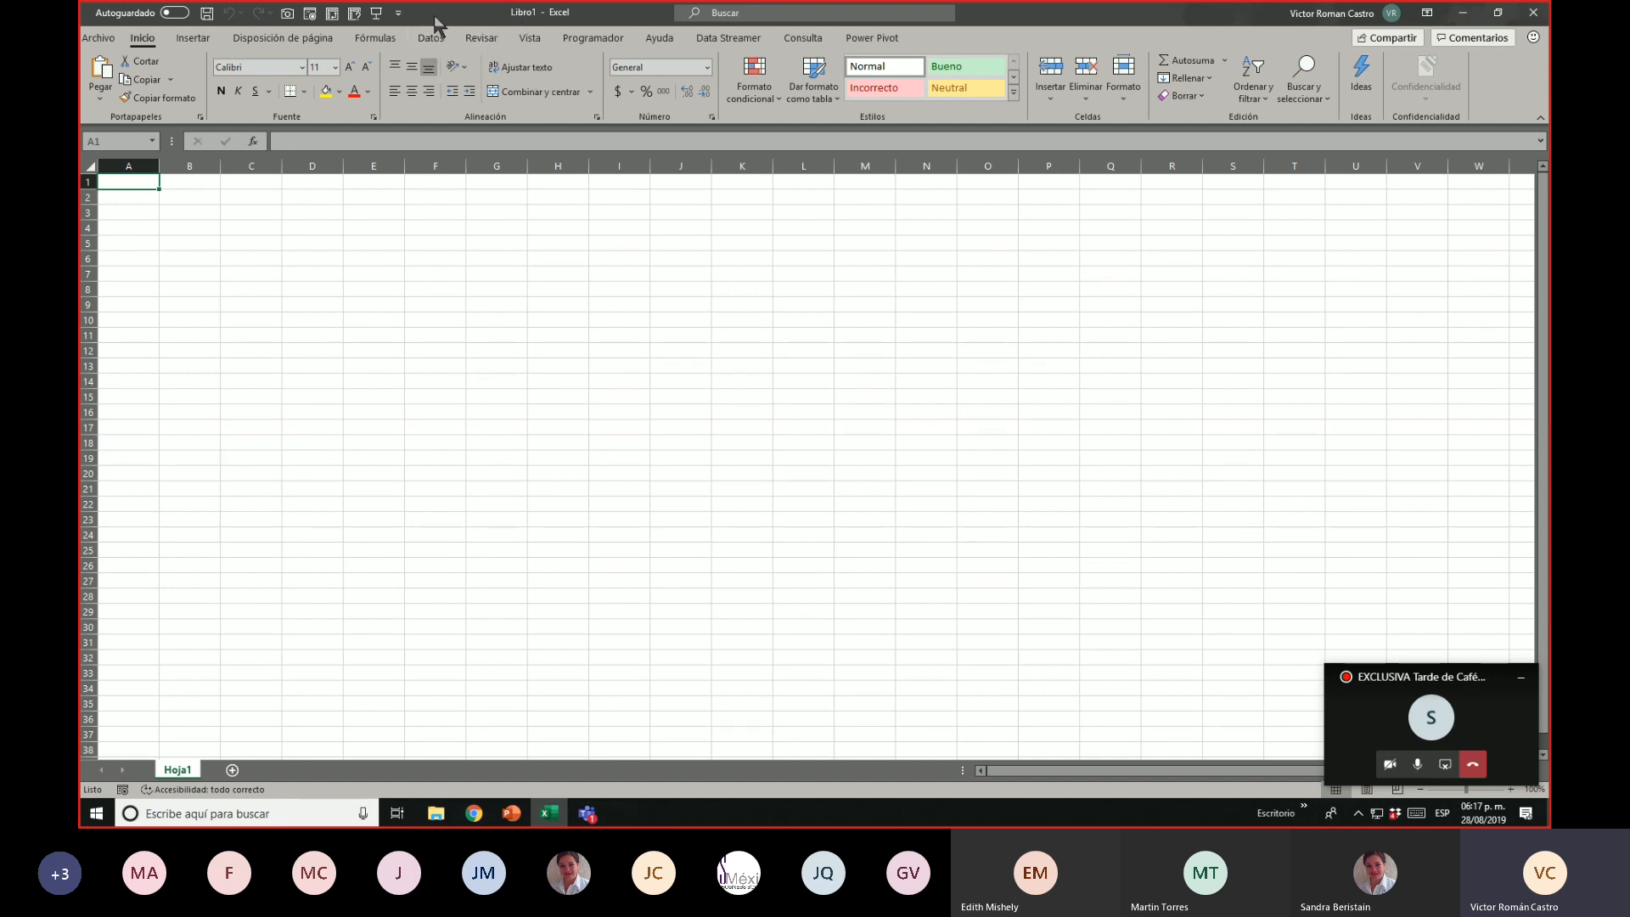
pyautogui.click(432, 42)
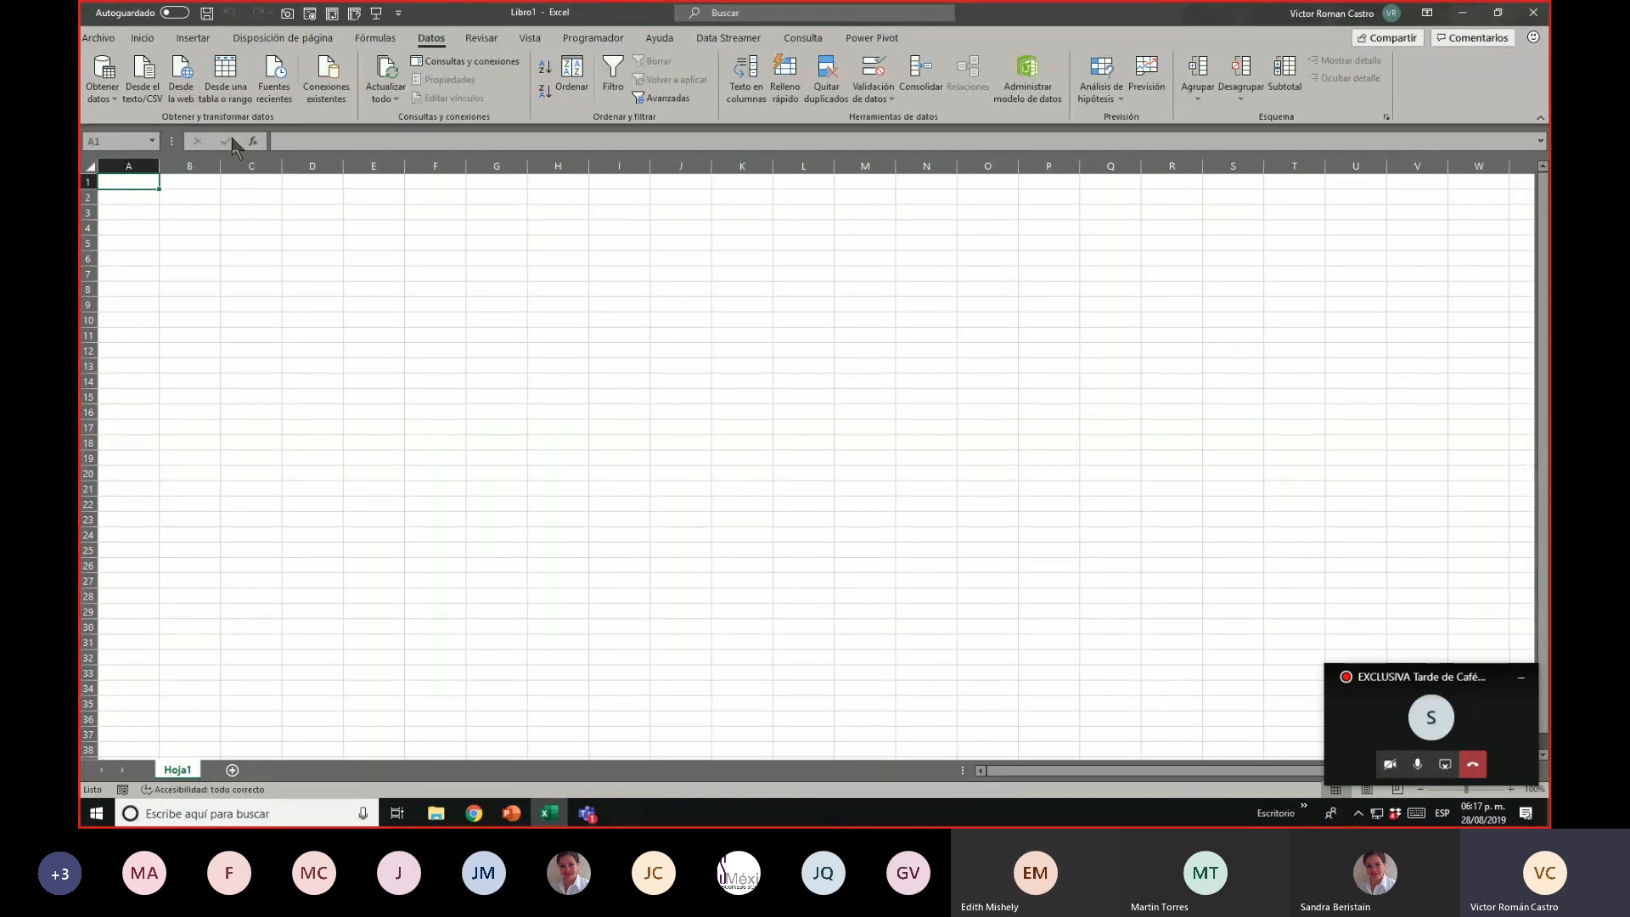
pyautogui.click(185, 76)
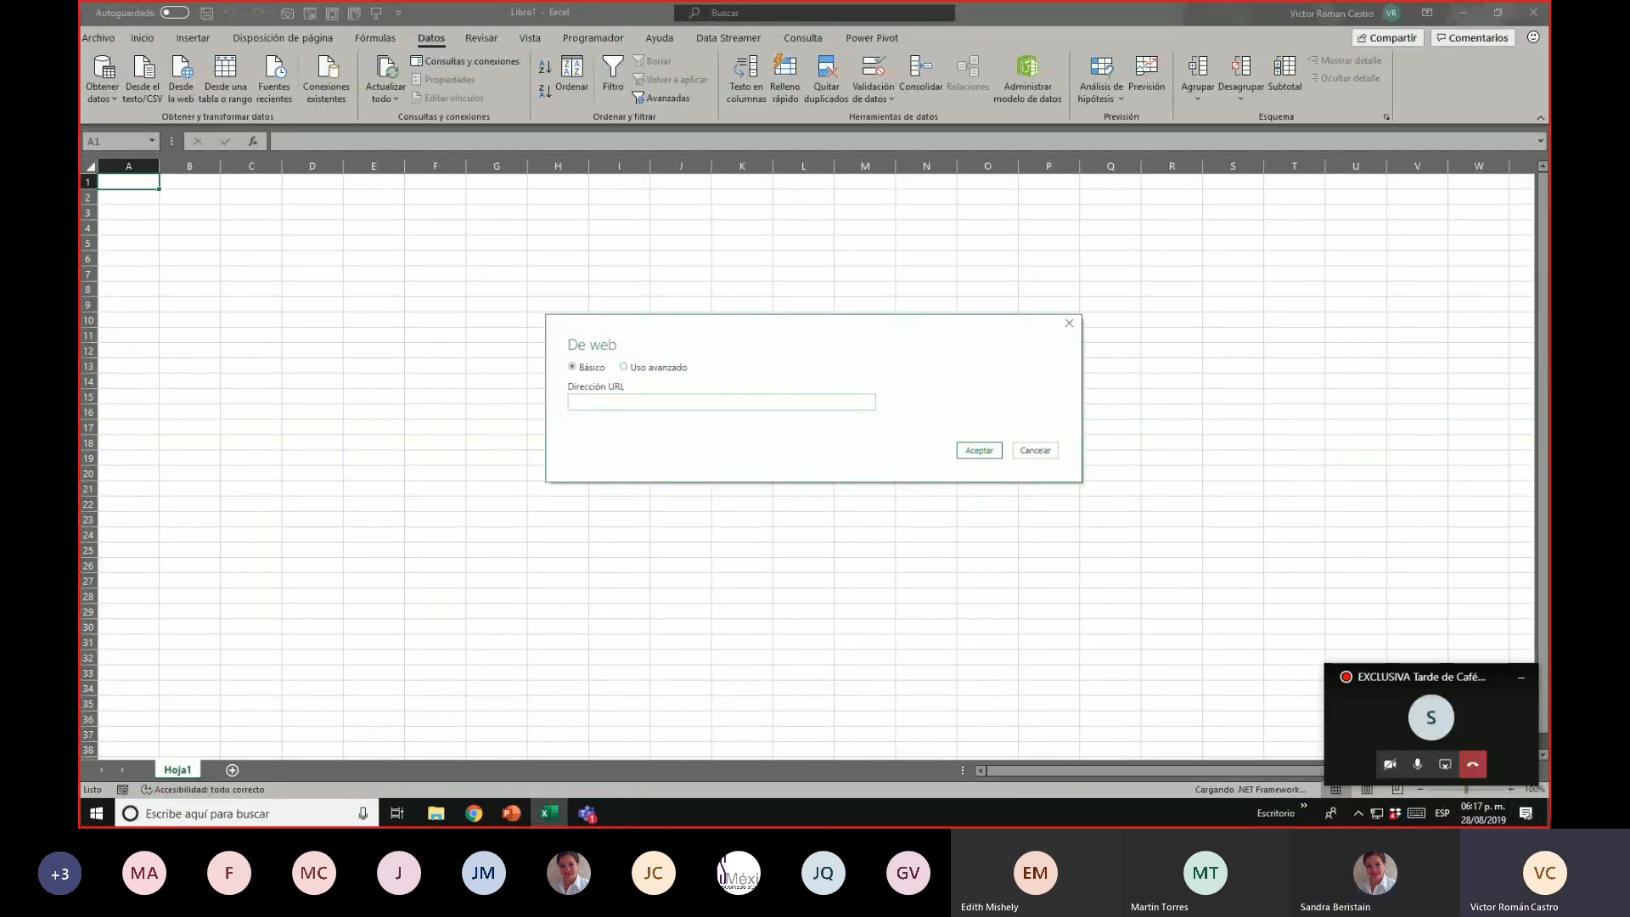
# Change the Windows display resolution to 1360 × 768, keep the change, and close the settings
pyautogui.click(1549, 822)
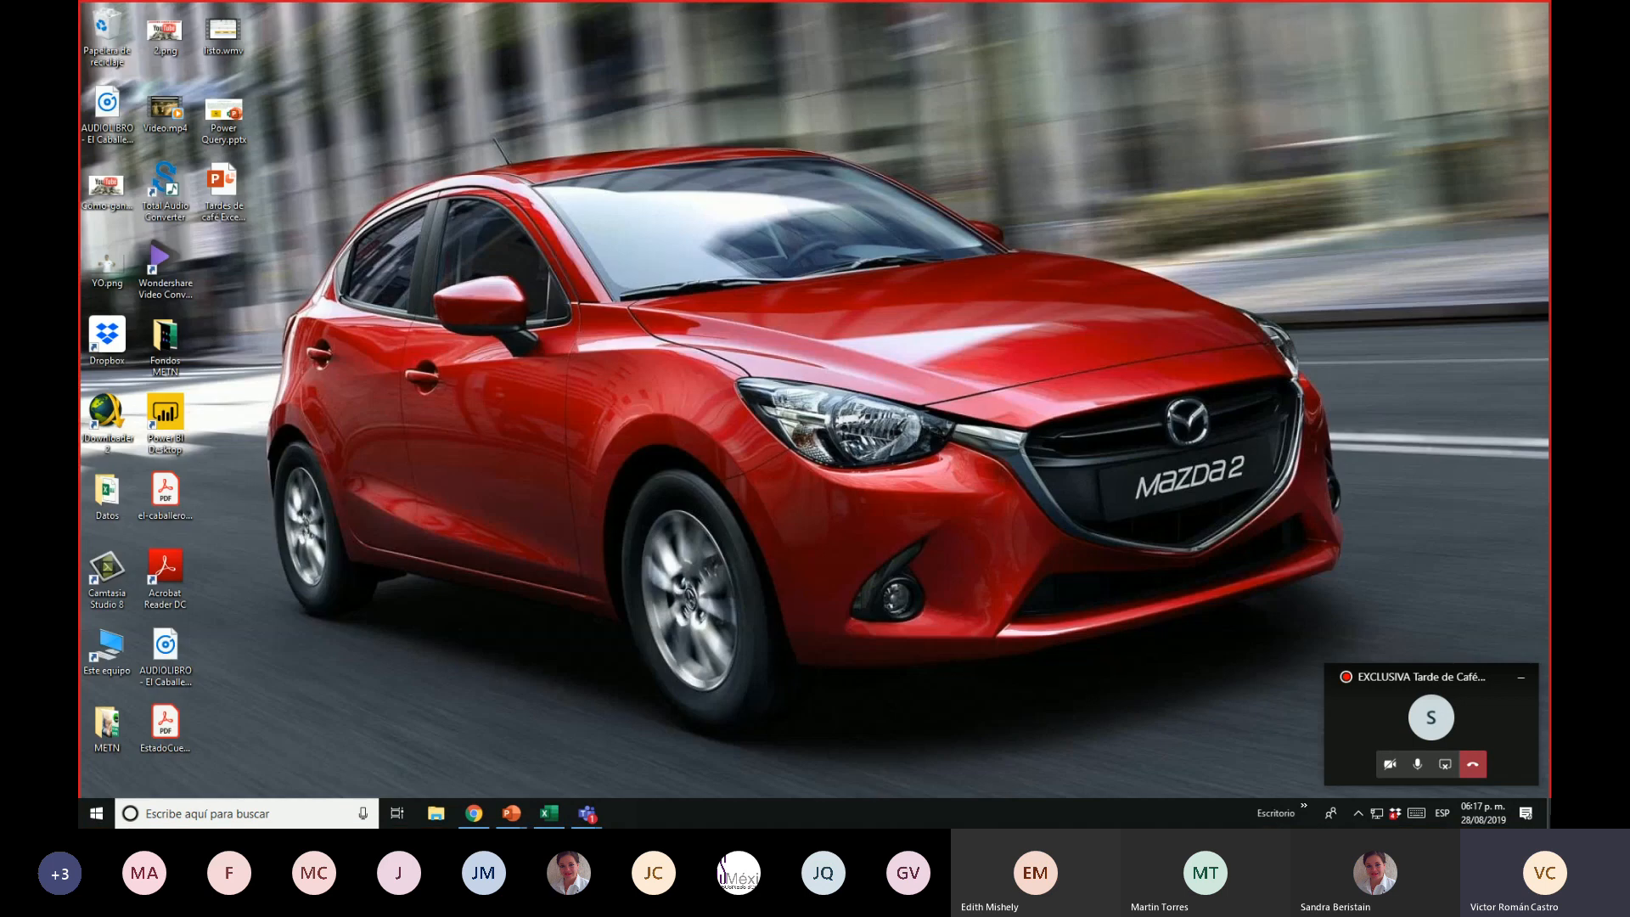
pyautogui.rightClick(805, 536)
pyautogui.click(878, 700)
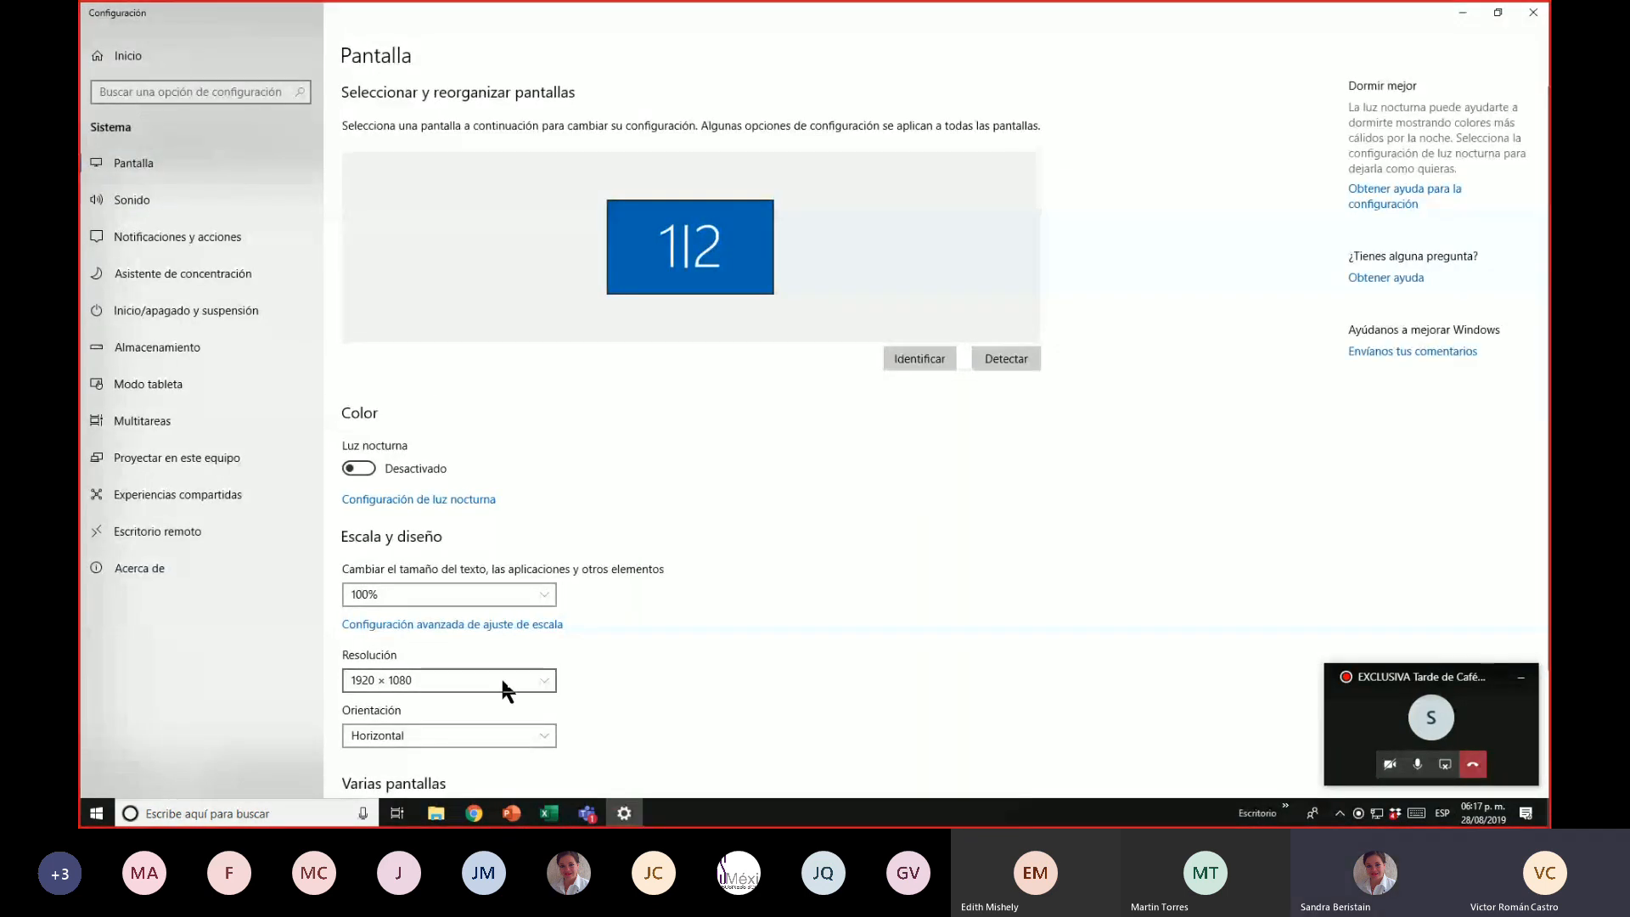
pyautogui.click(494, 680)
pyautogui.scroll(-1, 491, 693)
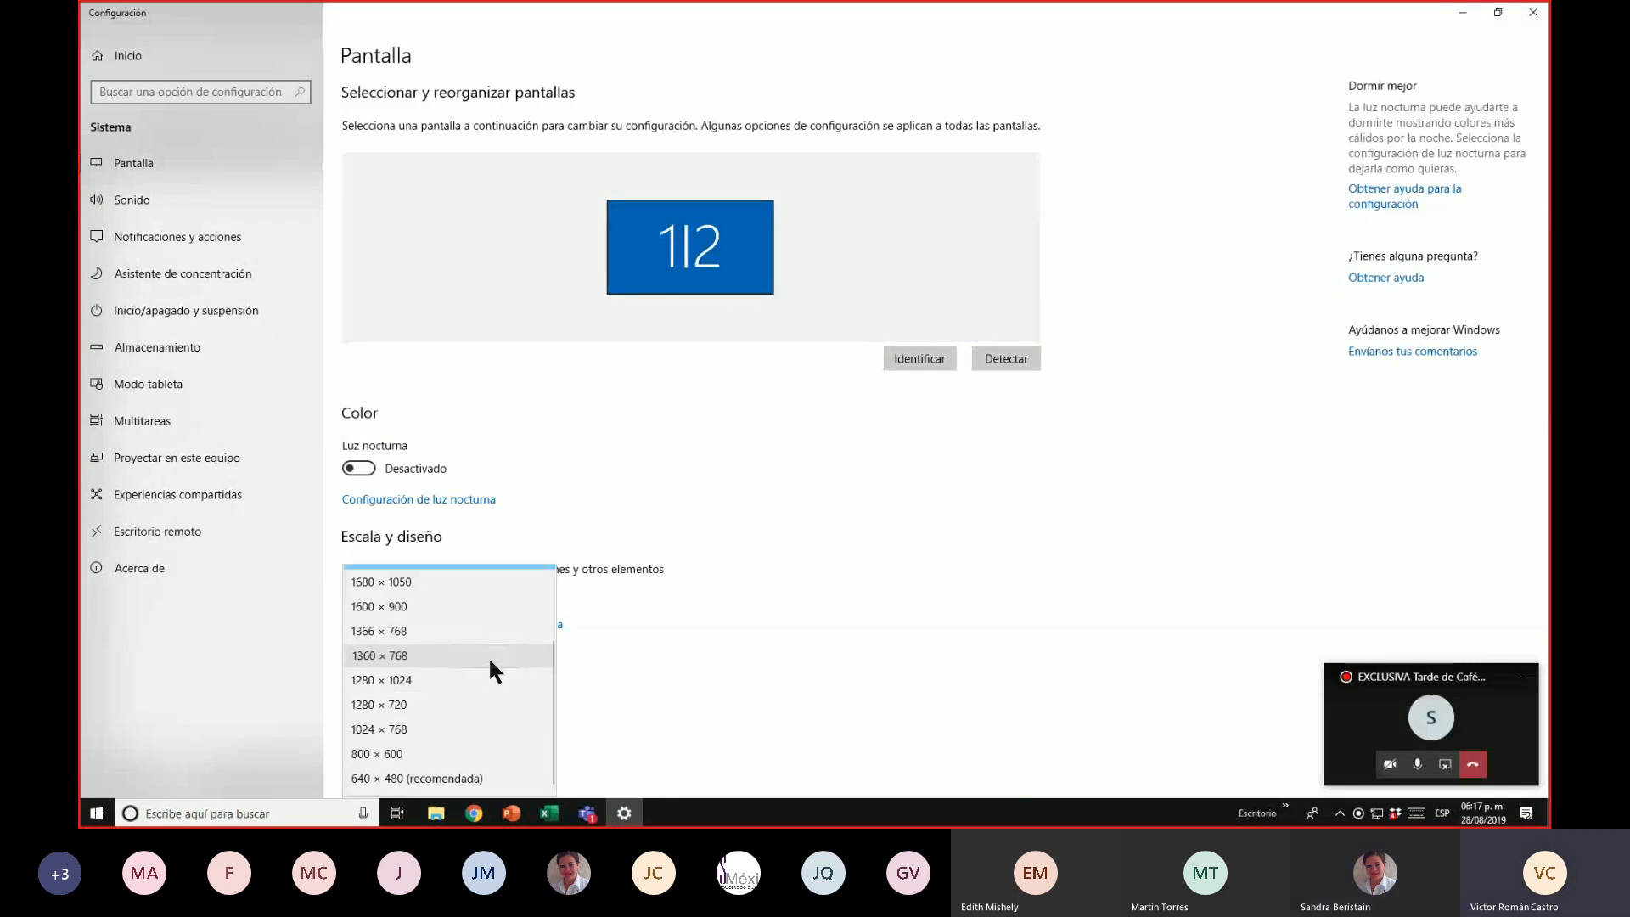
pyautogui.click(490, 662)
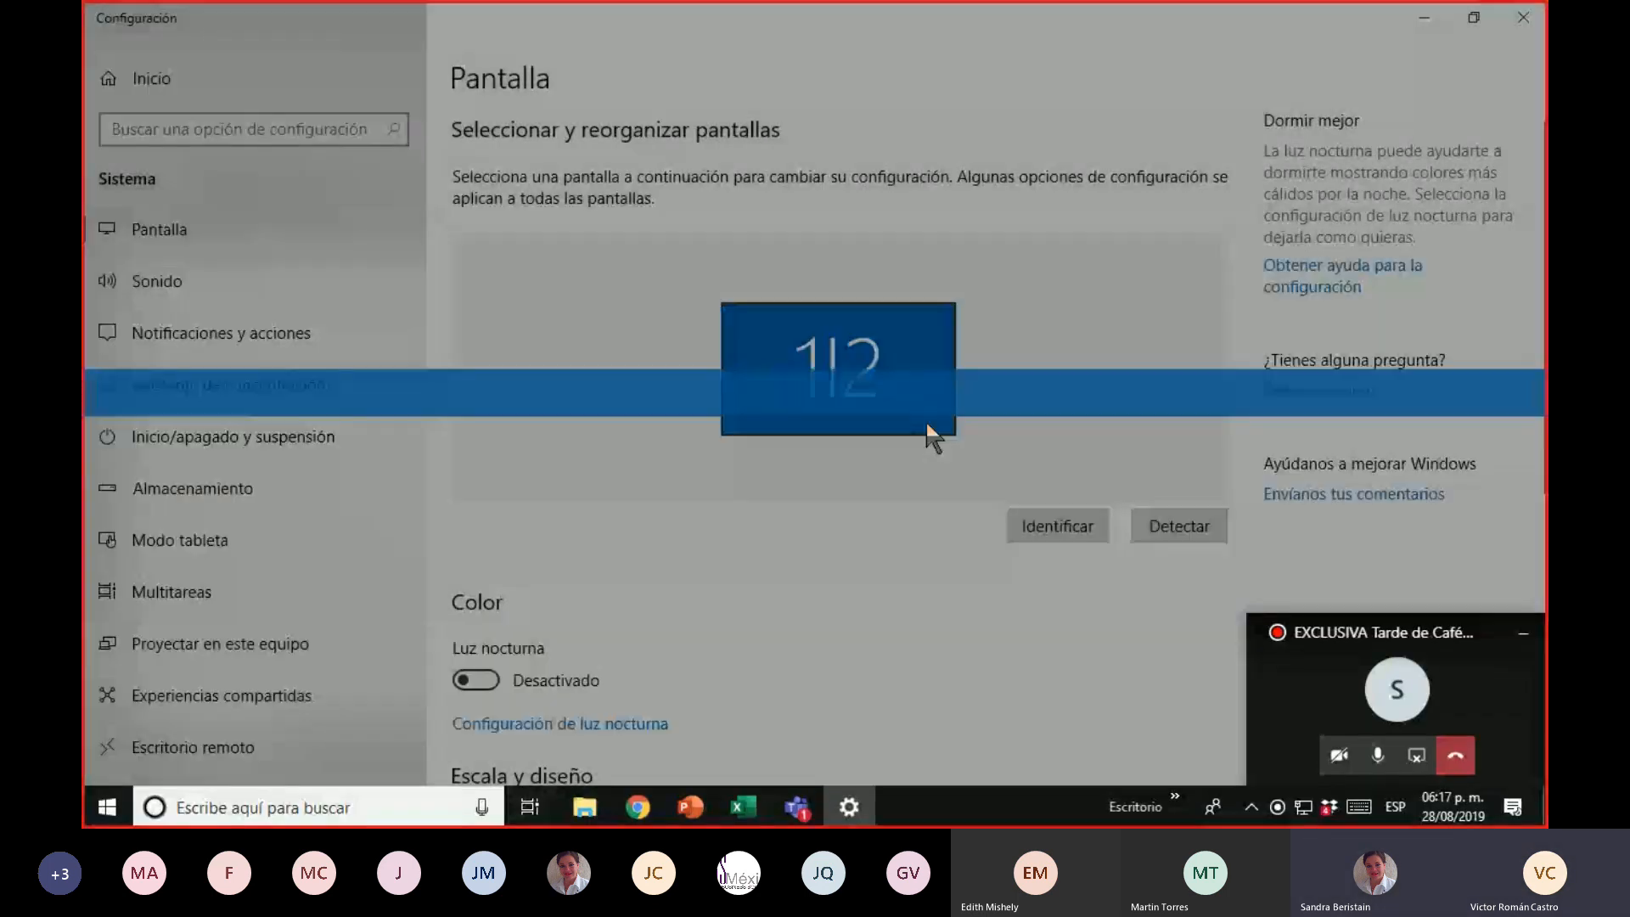
pyautogui.click(928, 432)
pyautogui.click(1523, 17)
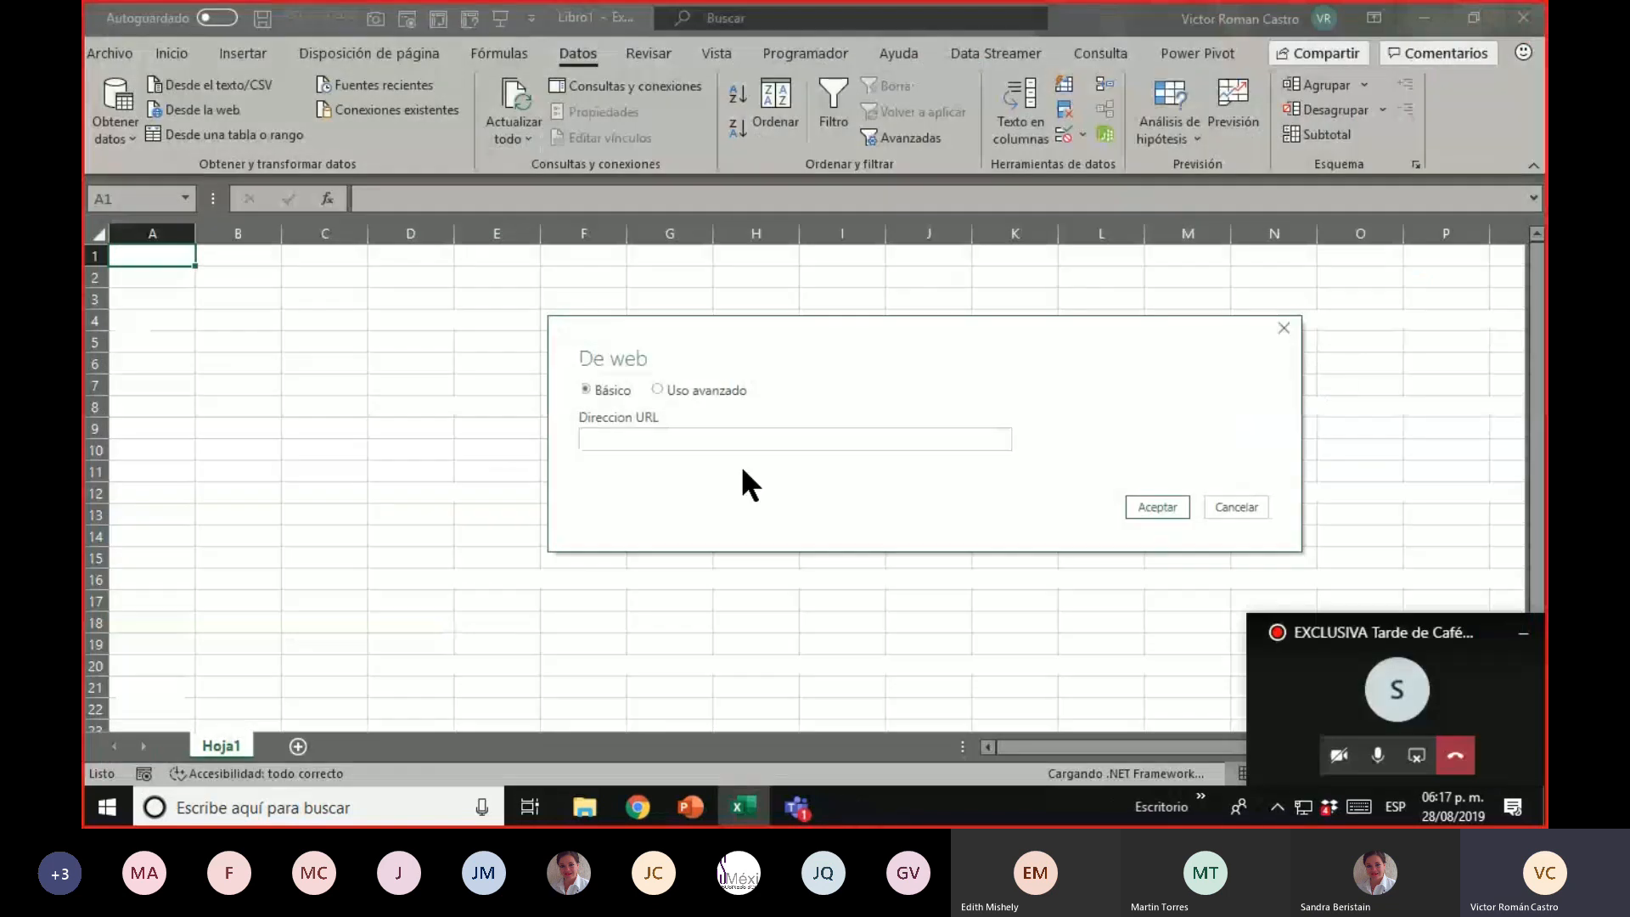
pyautogui.moveTo(1028, 326); pyautogui.dragTo(890, 278)
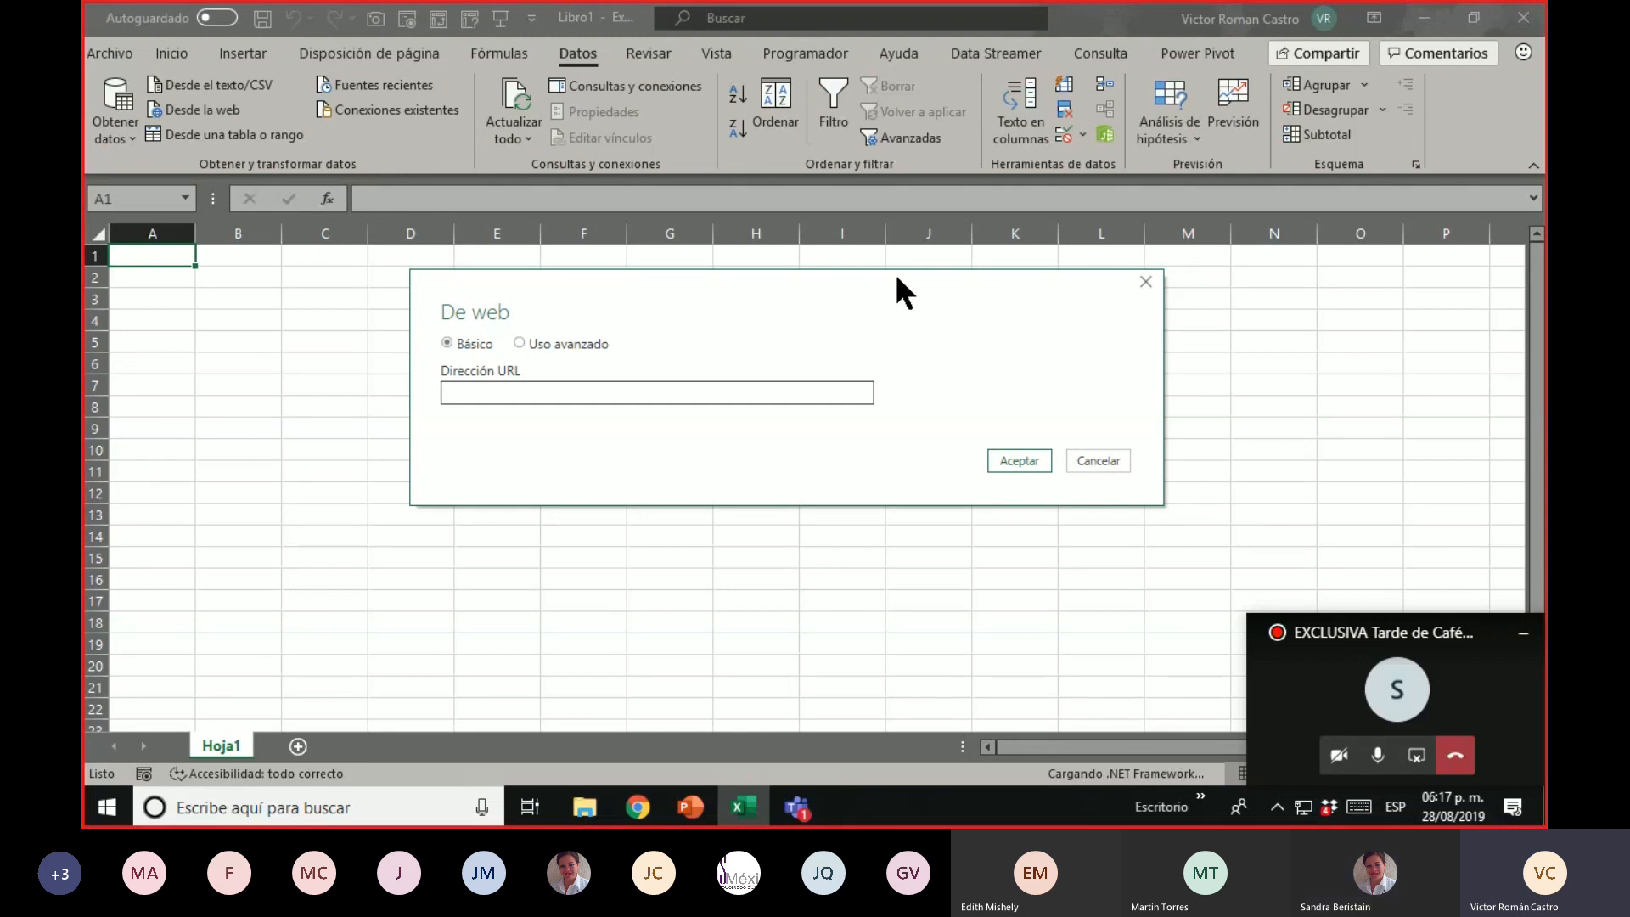
pyautogui.press('Escape')
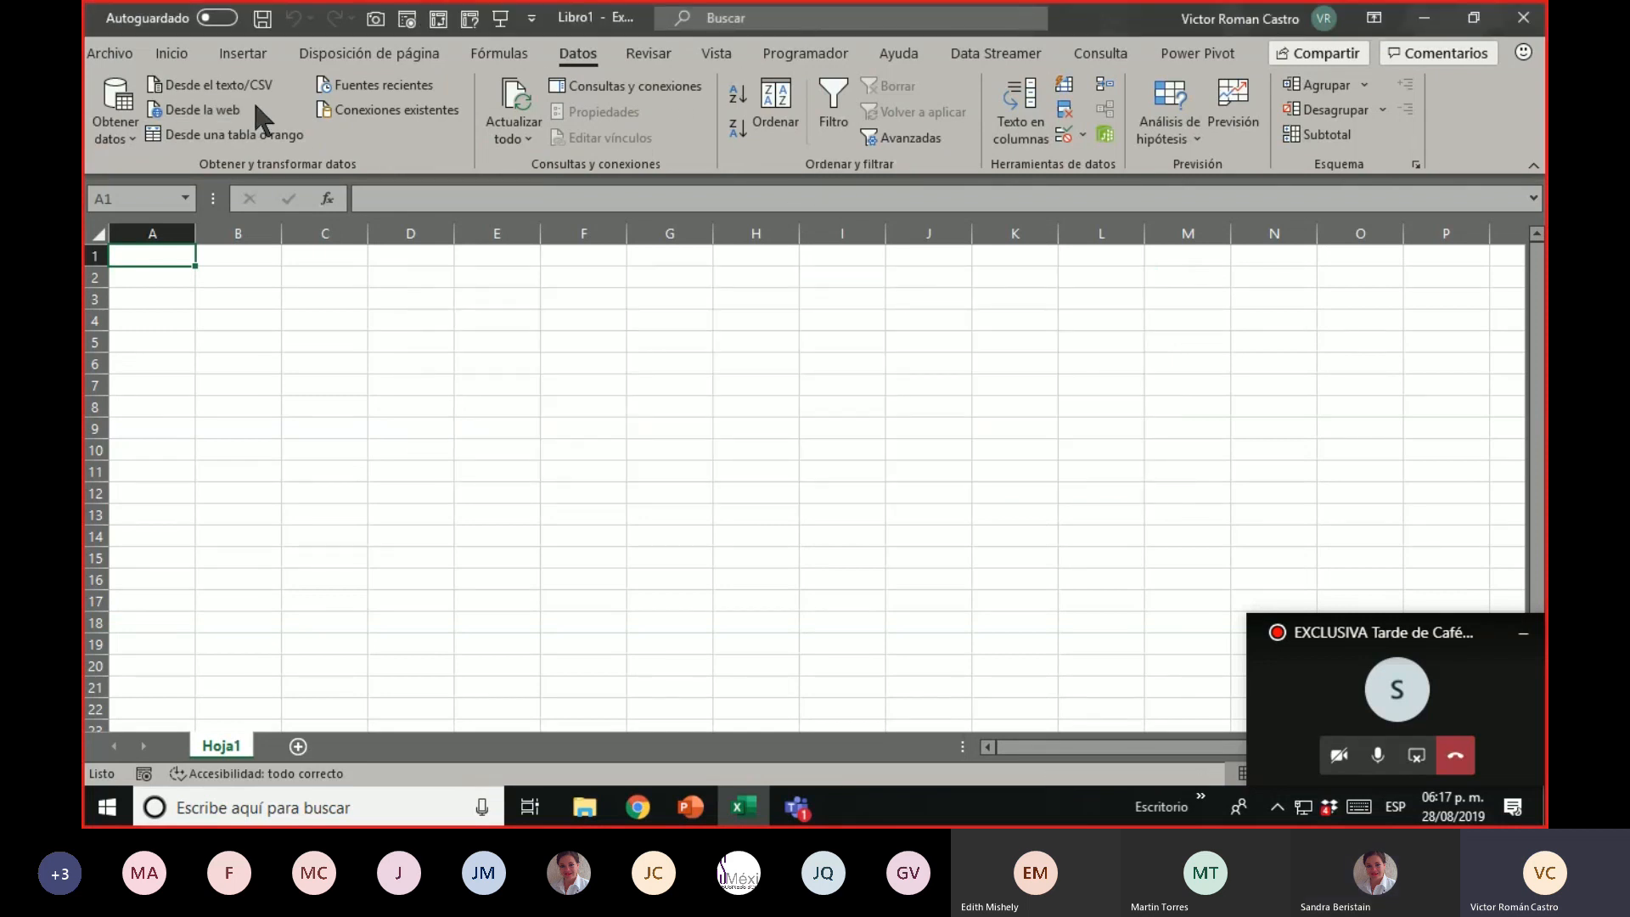
pyautogui.click(201, 115)
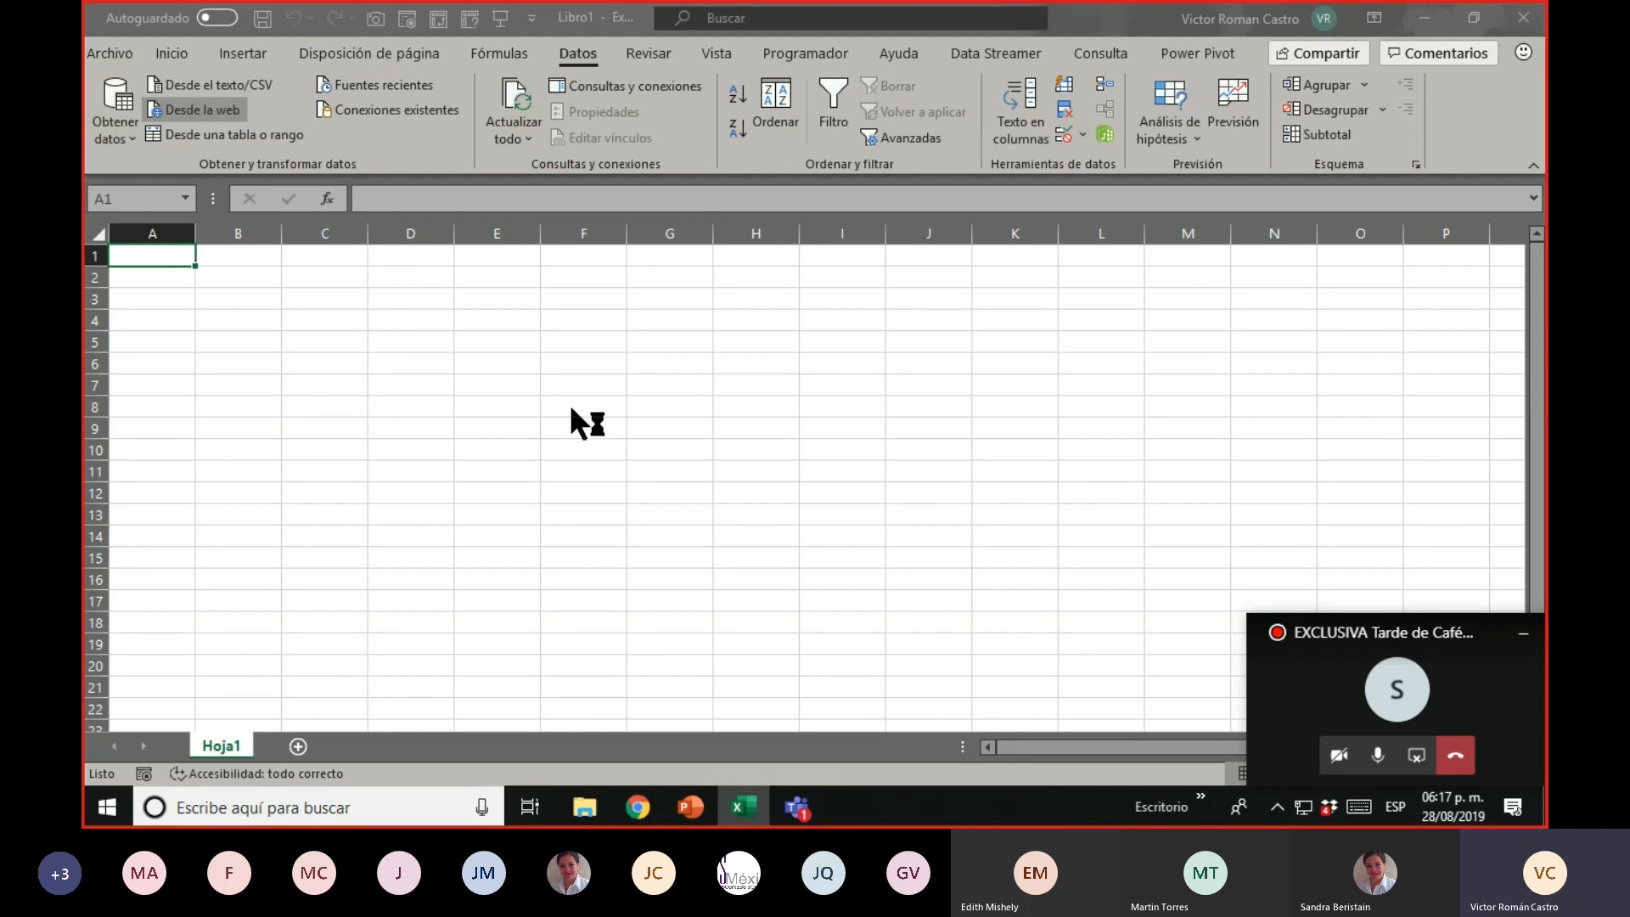
pyautogui.write('https://es.wikipedia.org/wiki/Copa_Mundial_de_F%C3%BAtbol')
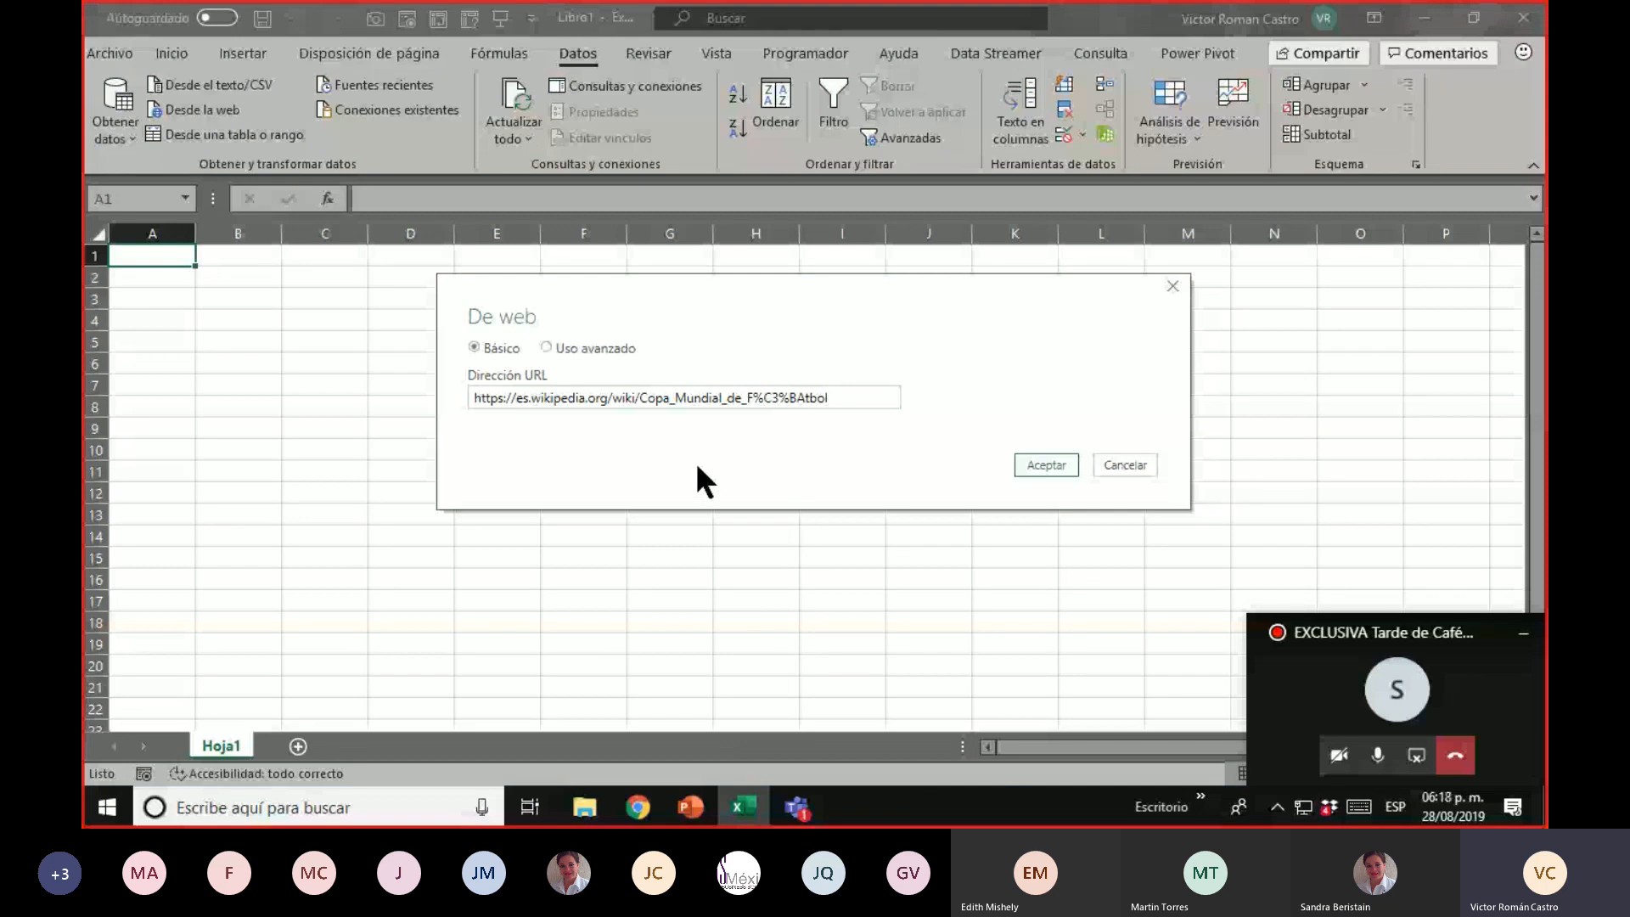
pyautogui.click(1055, 467)
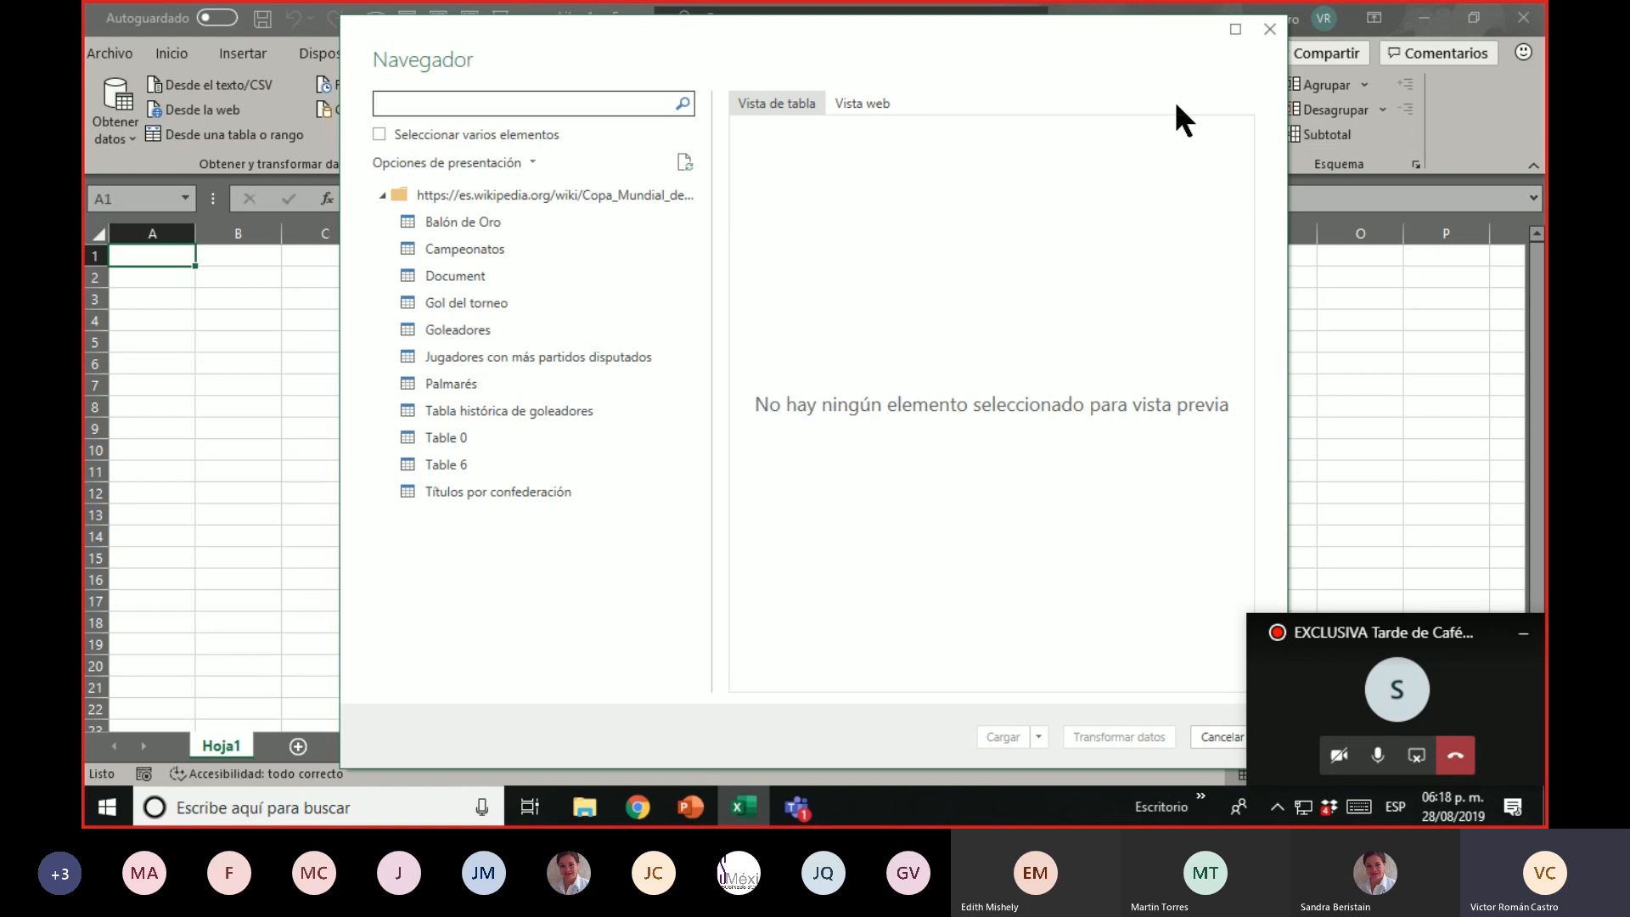
# Choose the Palmarés table, preview its columns, and load it into the Power Query editor for transformation
pyautogui.click(466, 382)
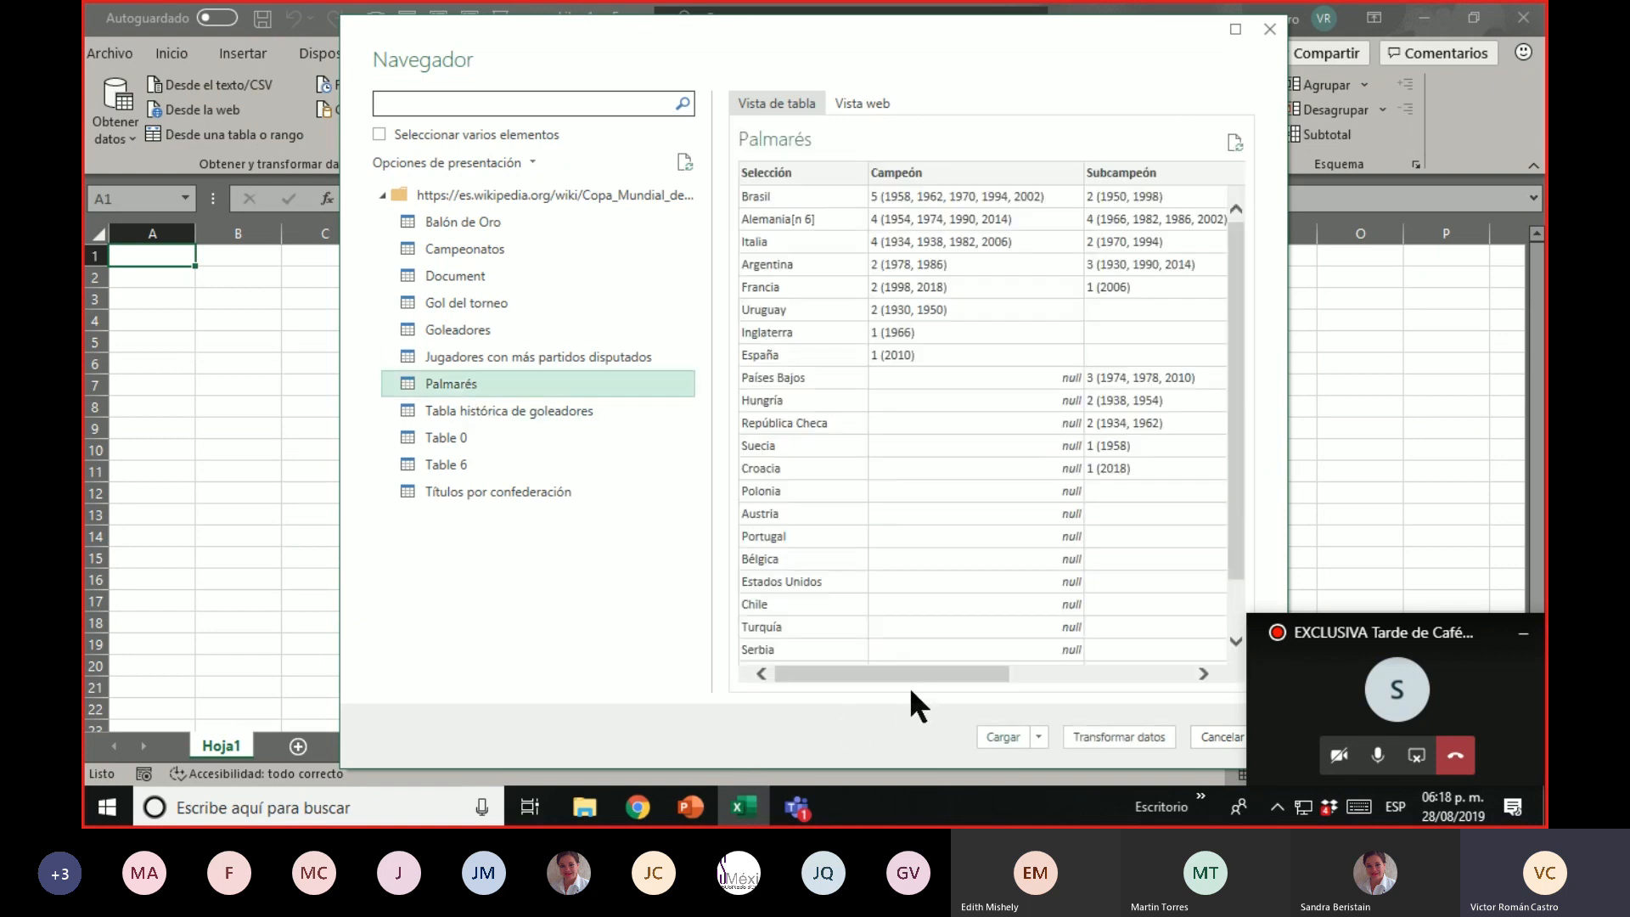
pyautogui.moveTo(910, 675); pyautogui.dragTo(1104, 666)
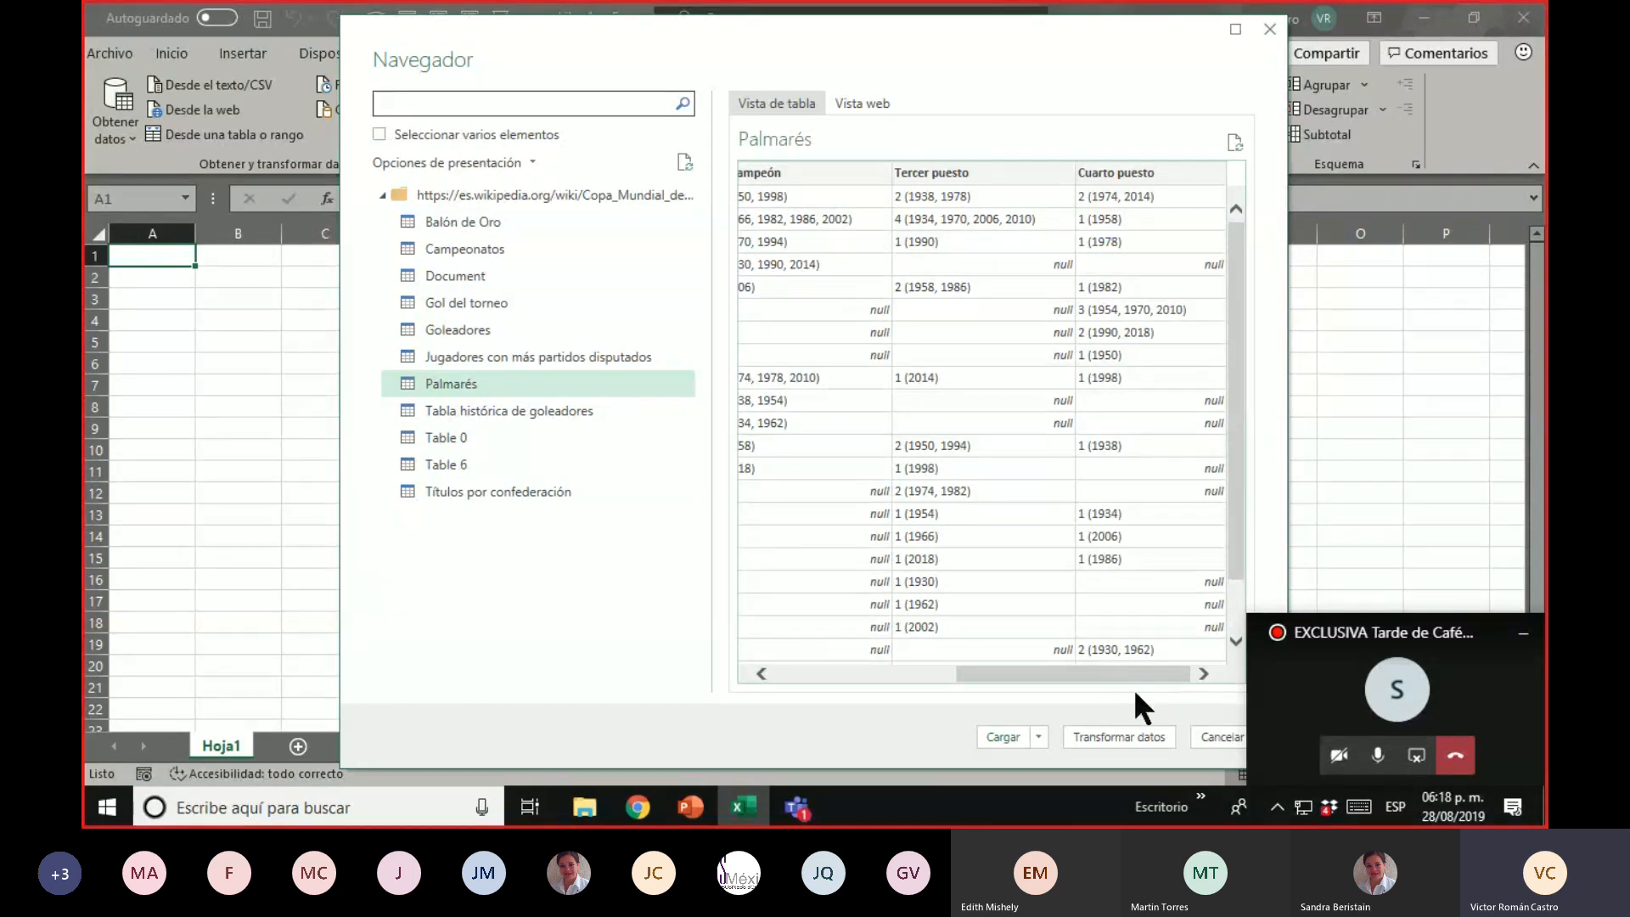
pyautogui.click(1118, 735)
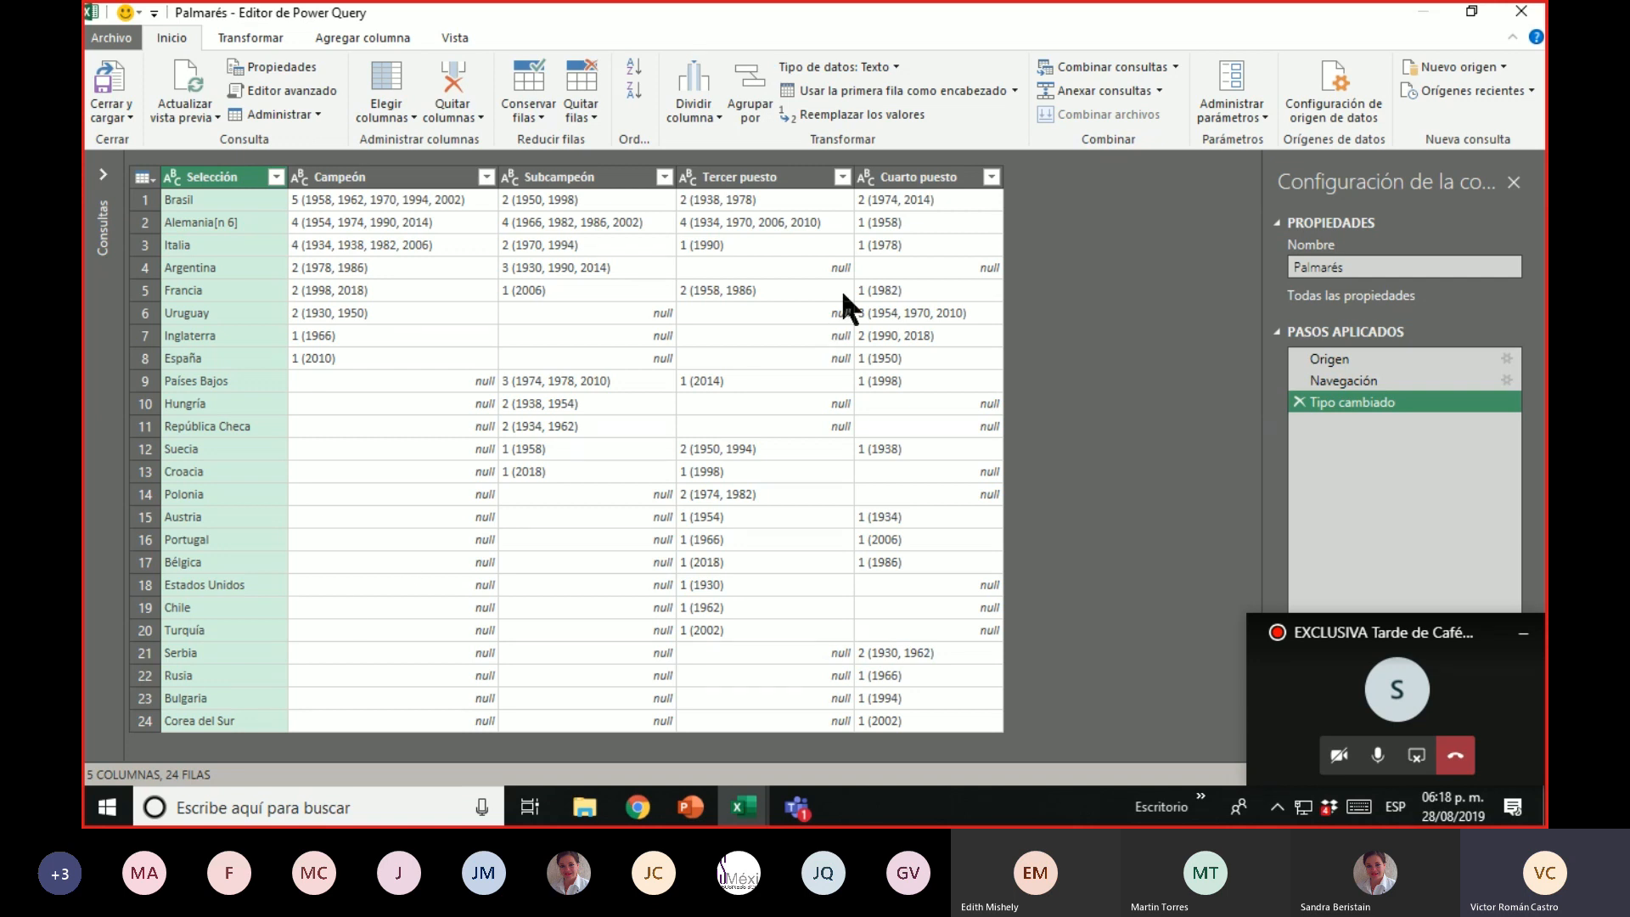
# Unpivot the Campeón, Subcampeón, Tercer puesto and Cuarto puesto columns of the Palmarés query
pyautogui.click(386, 176)
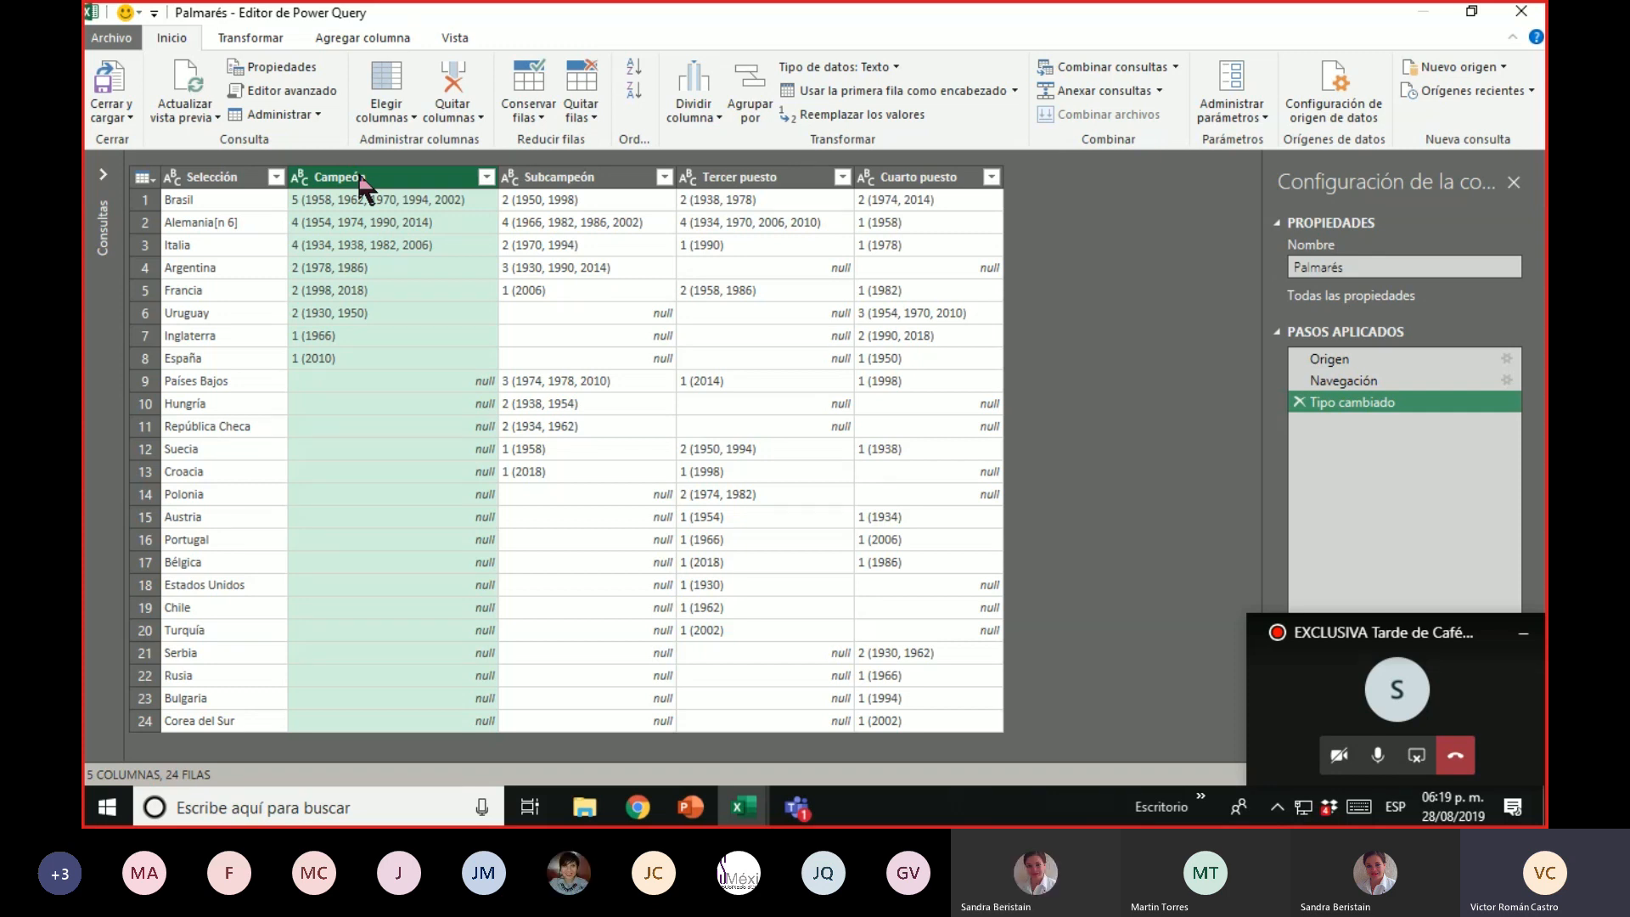
pyautogui.click(590, 179)
pyautogui.click(751, 176)
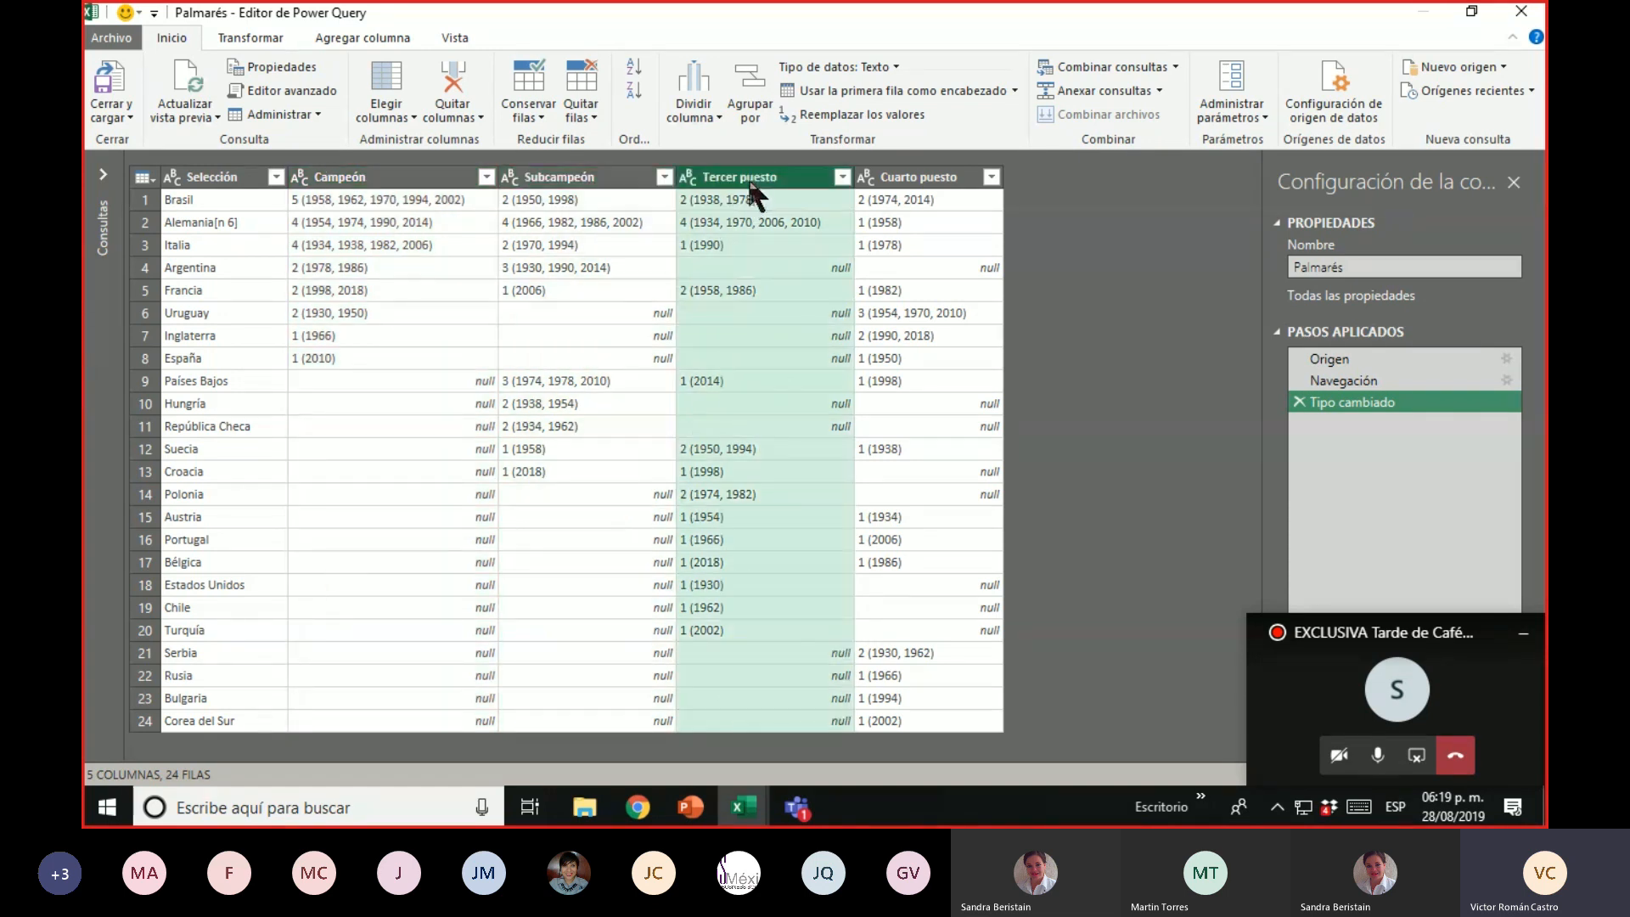
pyautogui.click(958, 176)
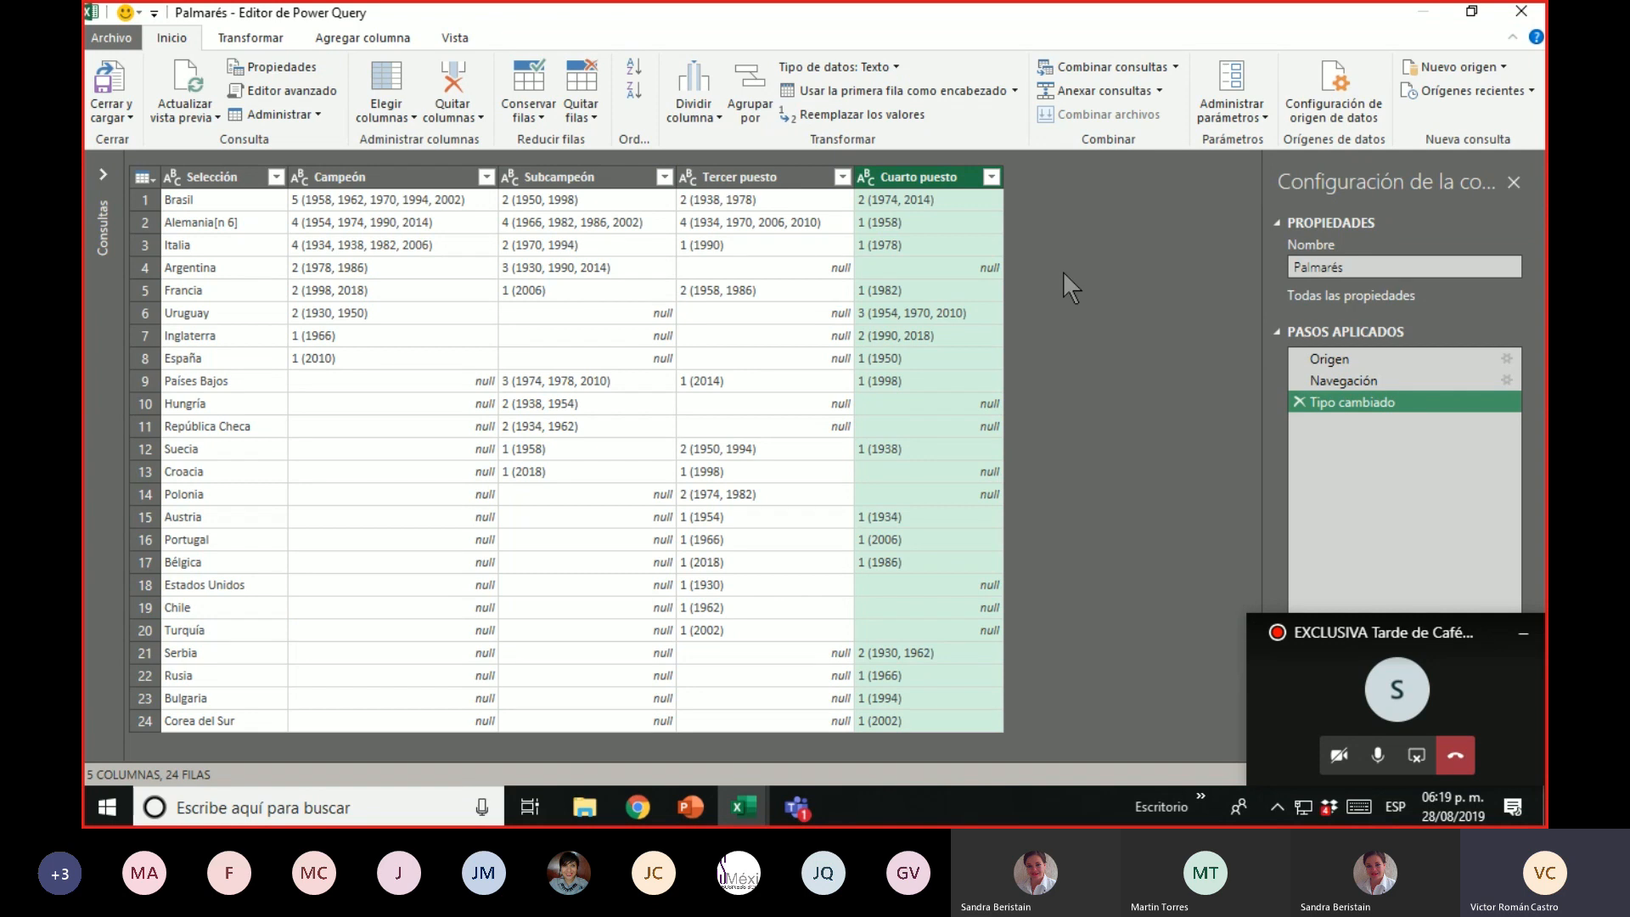
pyautogui.click(425, 177)
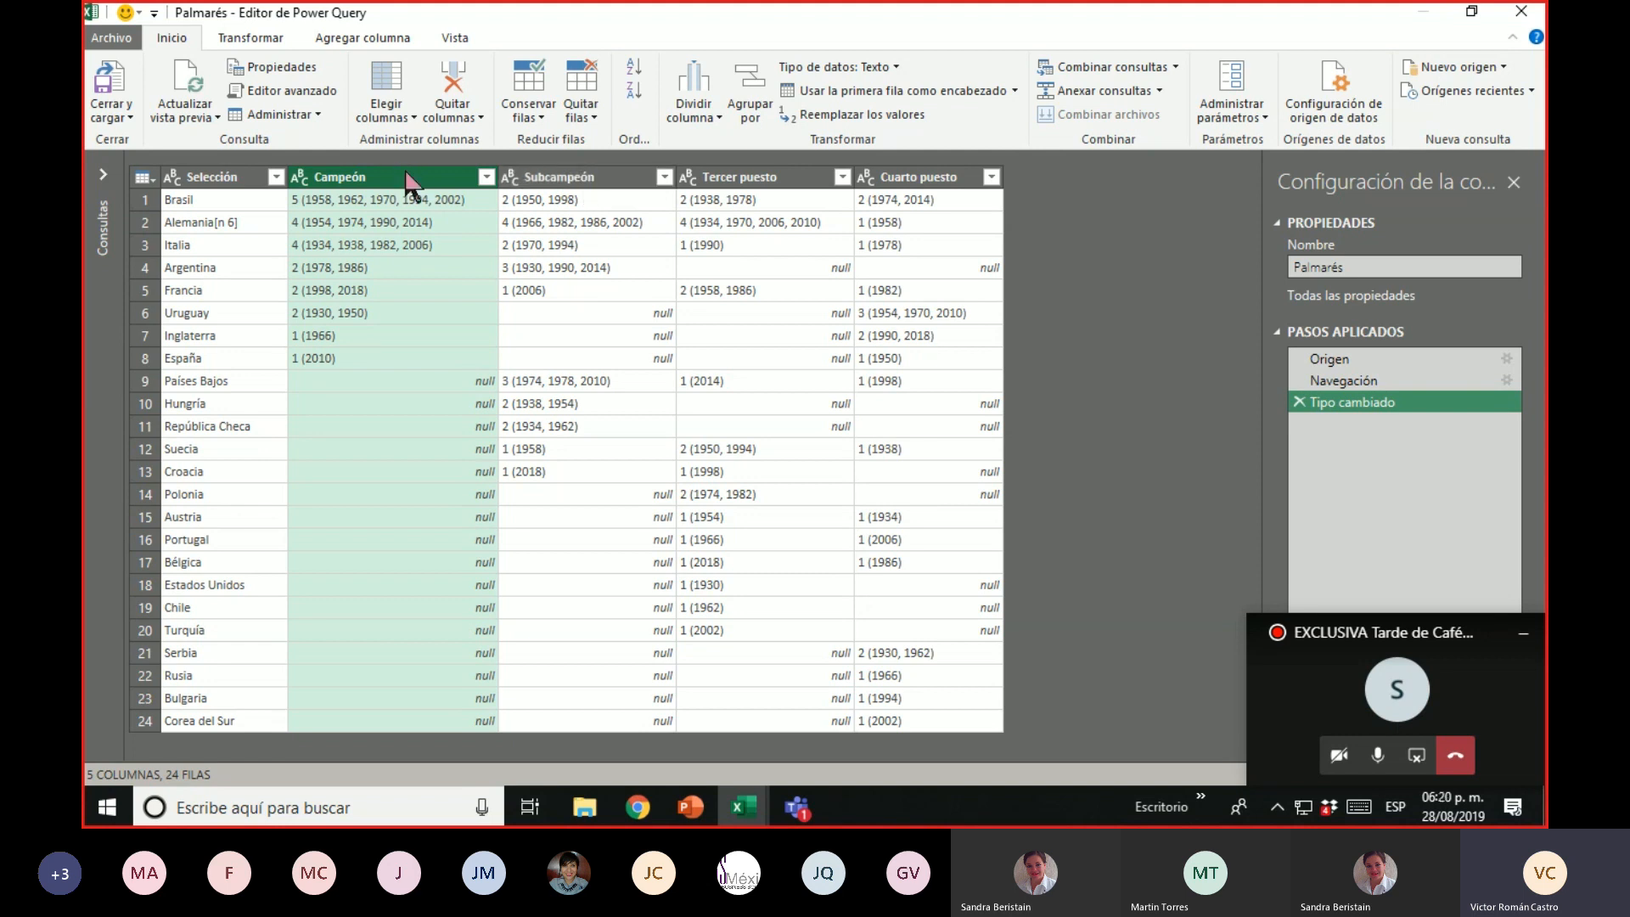
pyautogui.hotkey('shift', 'Right')
pyautogui.hotkey('shift', 'Right')
pyautogui.hotkey('shift', 'Right')
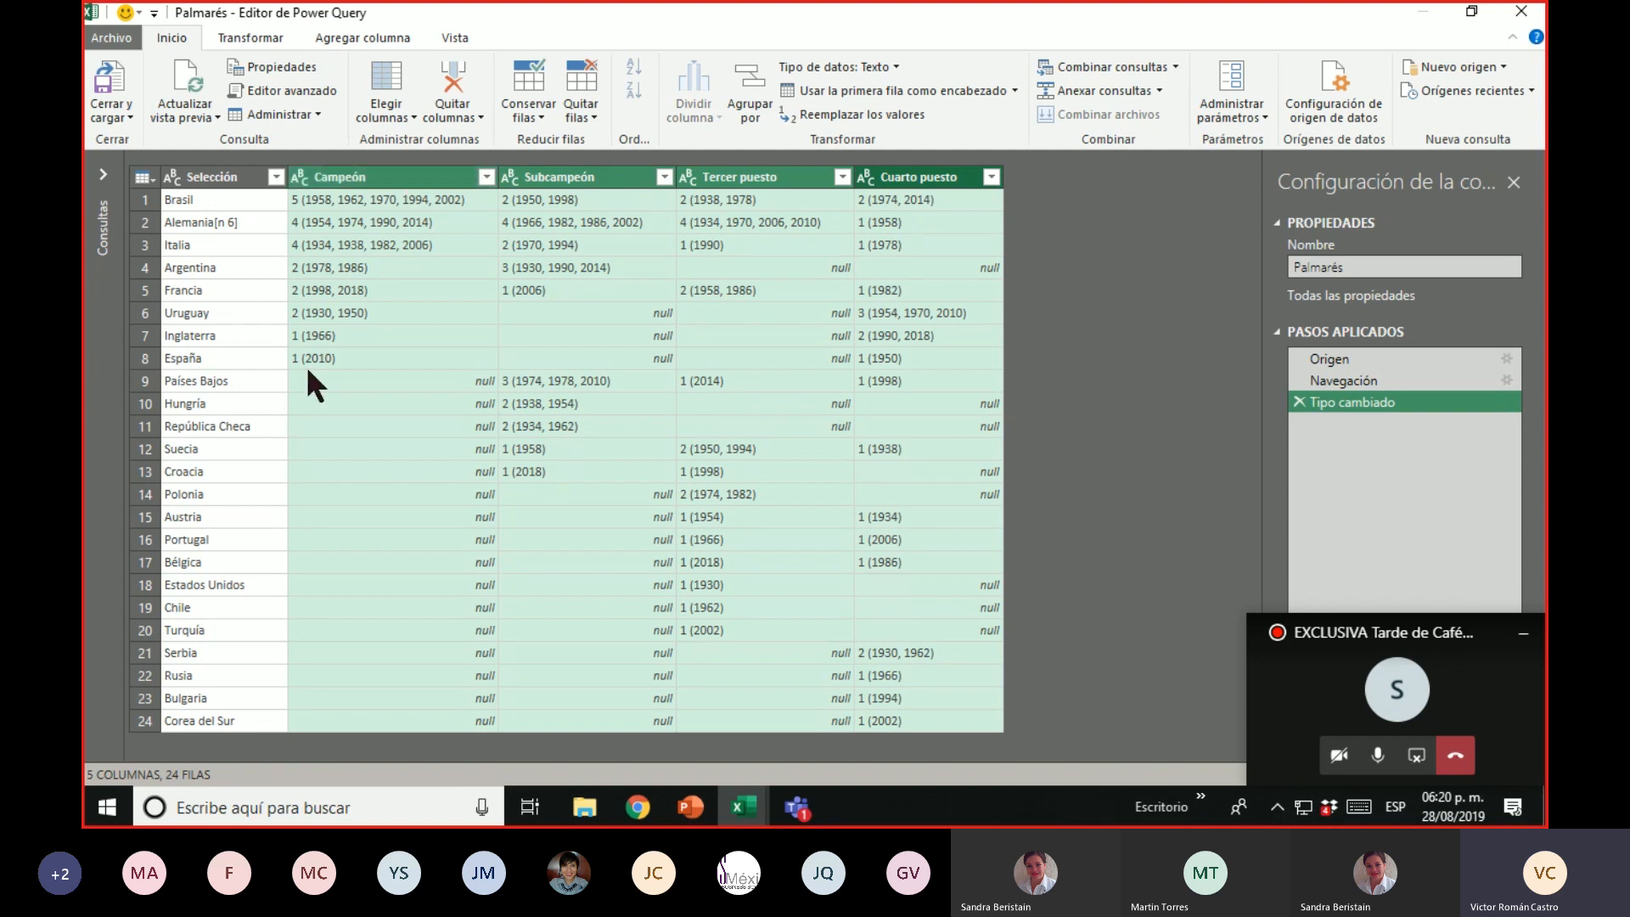
pyautogui.rightClick(411, 175)
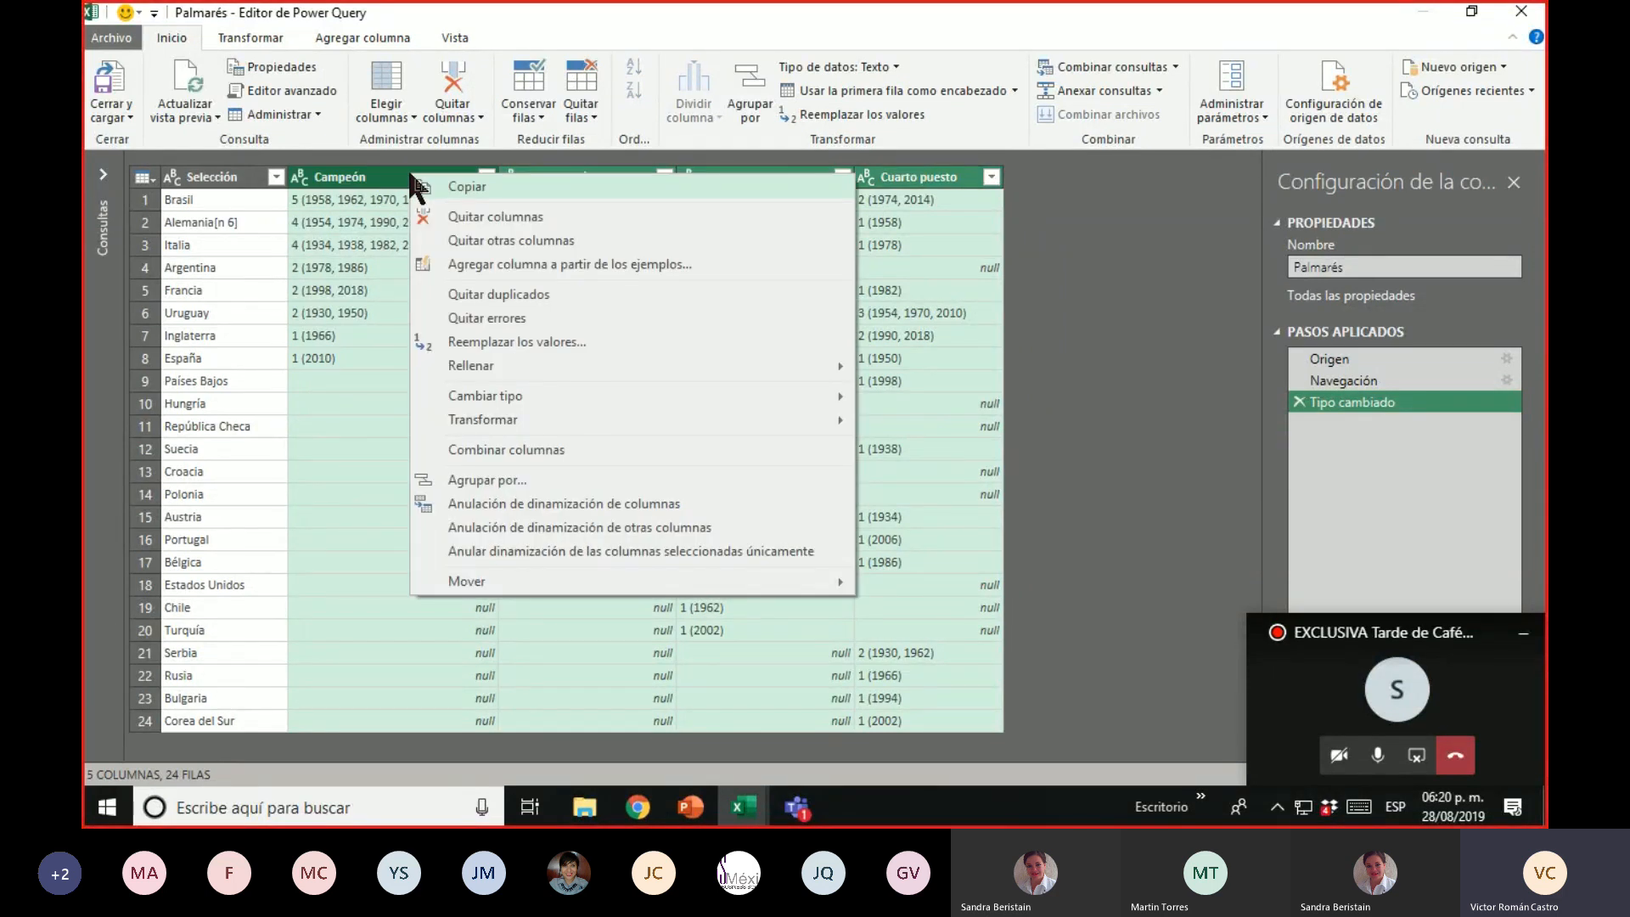
pyautogui.click(565, 503)
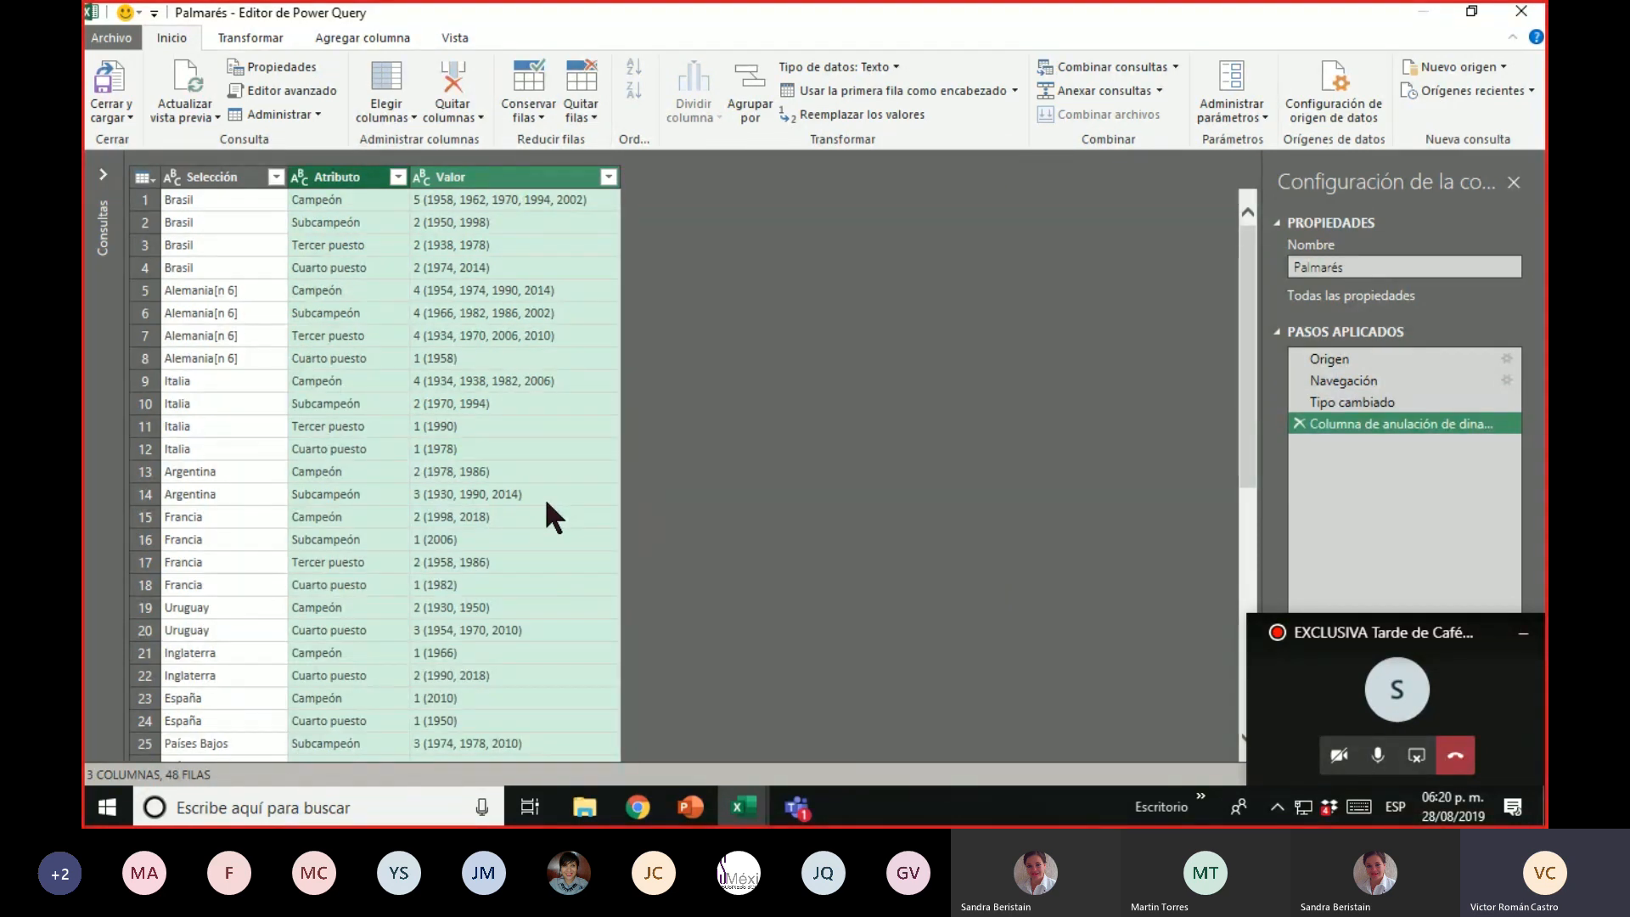
# Split the Valor column by number of characters, using 1 character, once, as far left as possible
pyautogui.moveTo(1243, 243); pyautogui.dragTo(1240, 200)
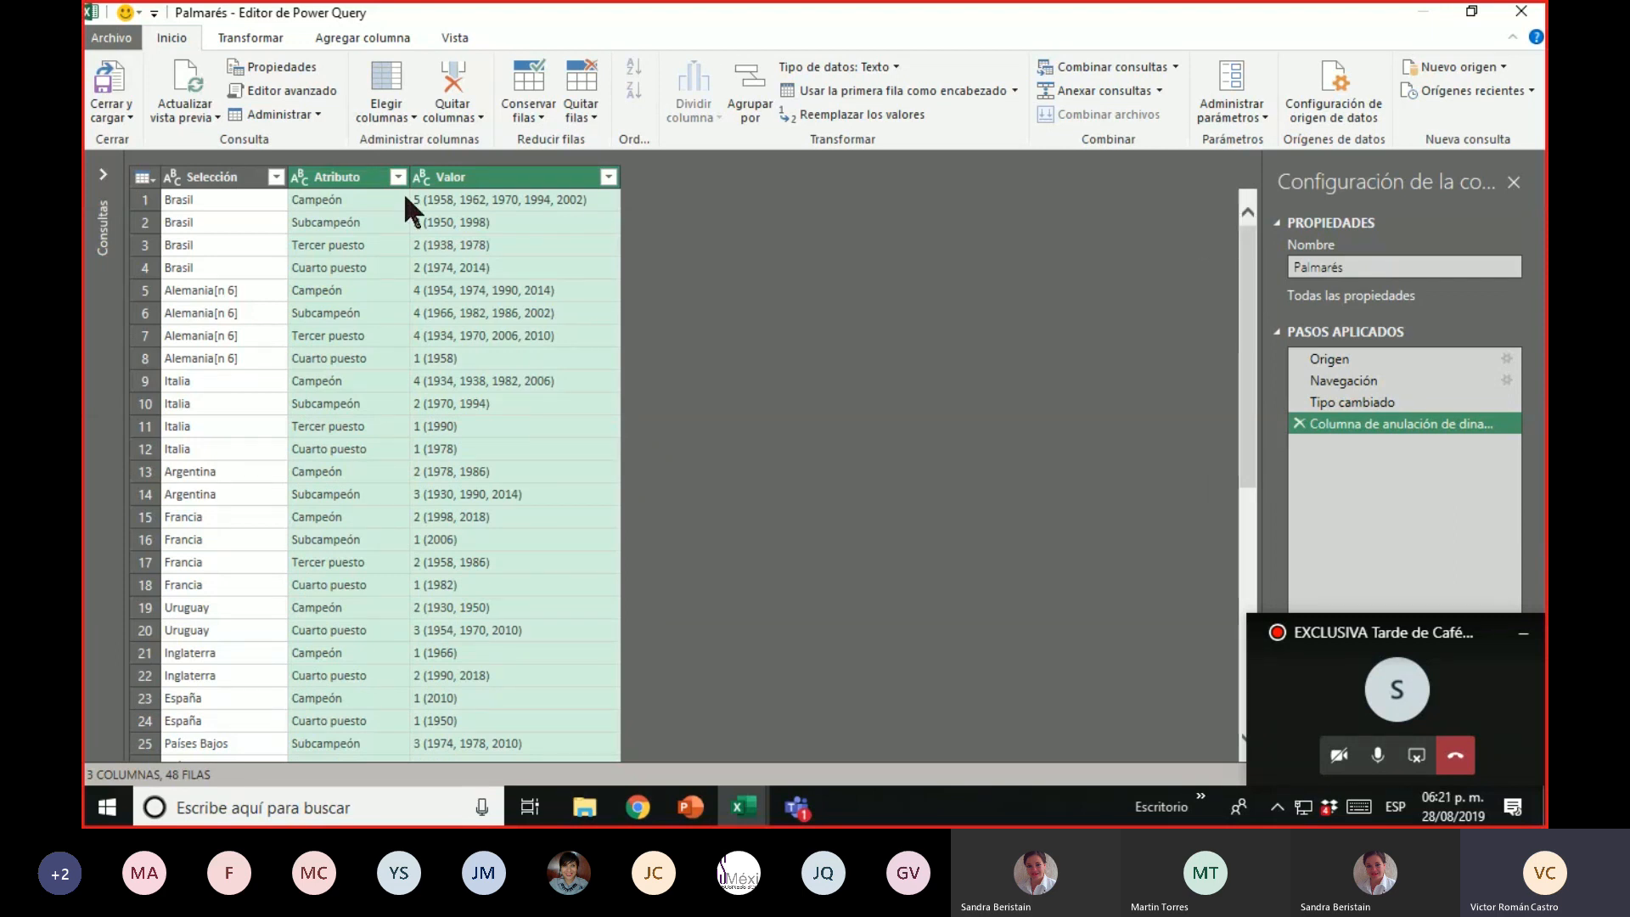
pyautogui.click(533, 177)
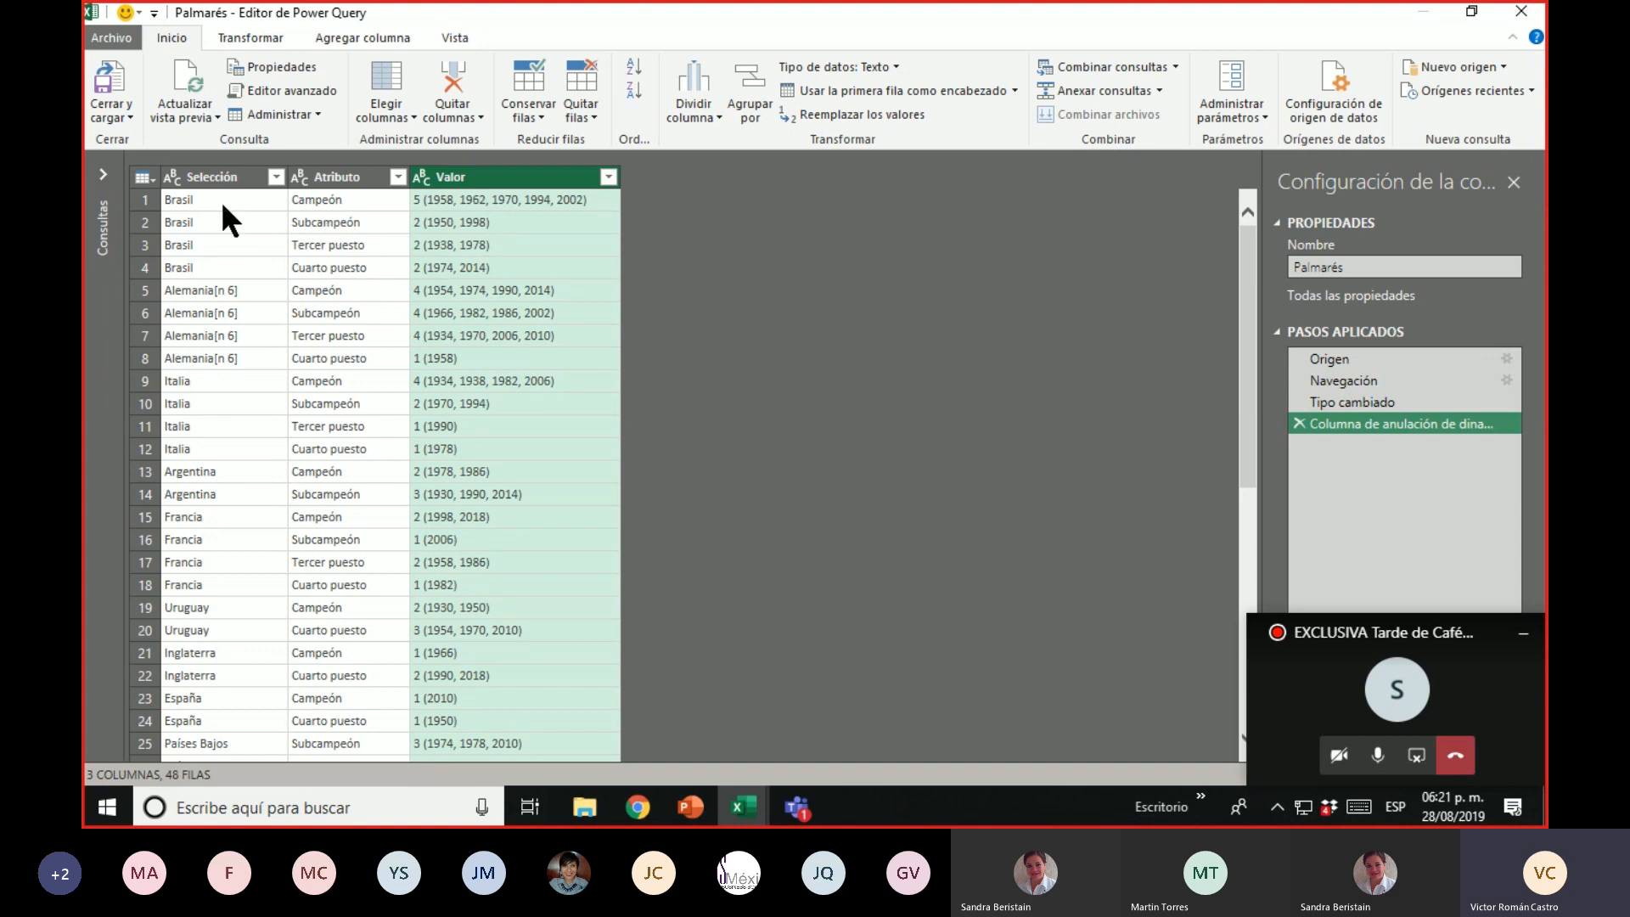
pyautogui.click(707, 105)
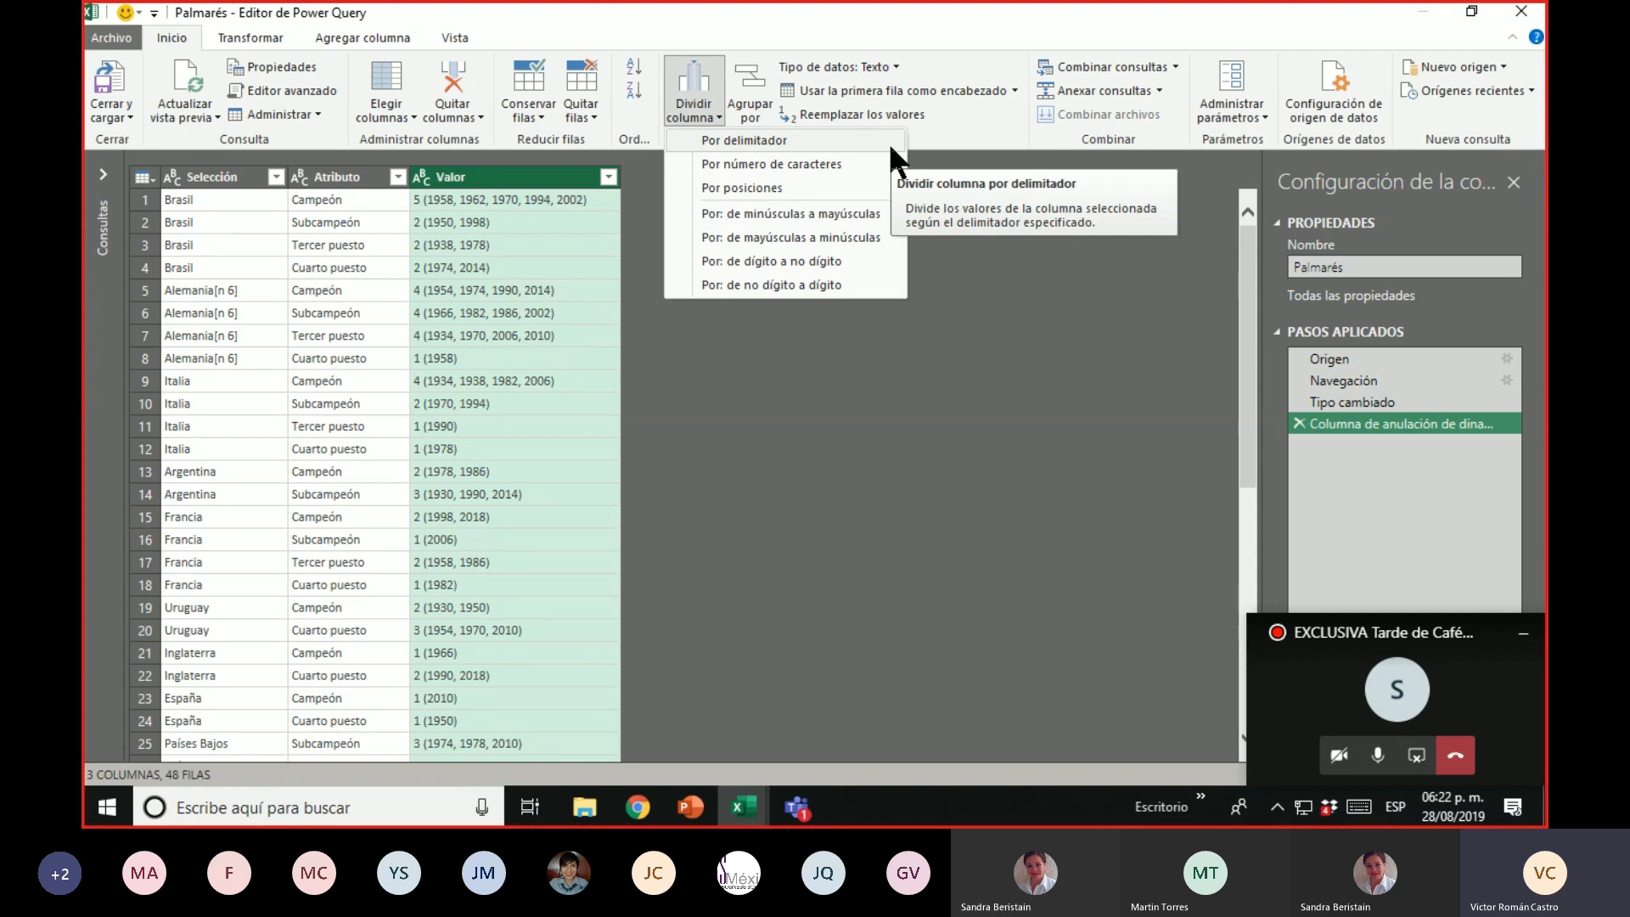
pyautogui.click(851, 258)
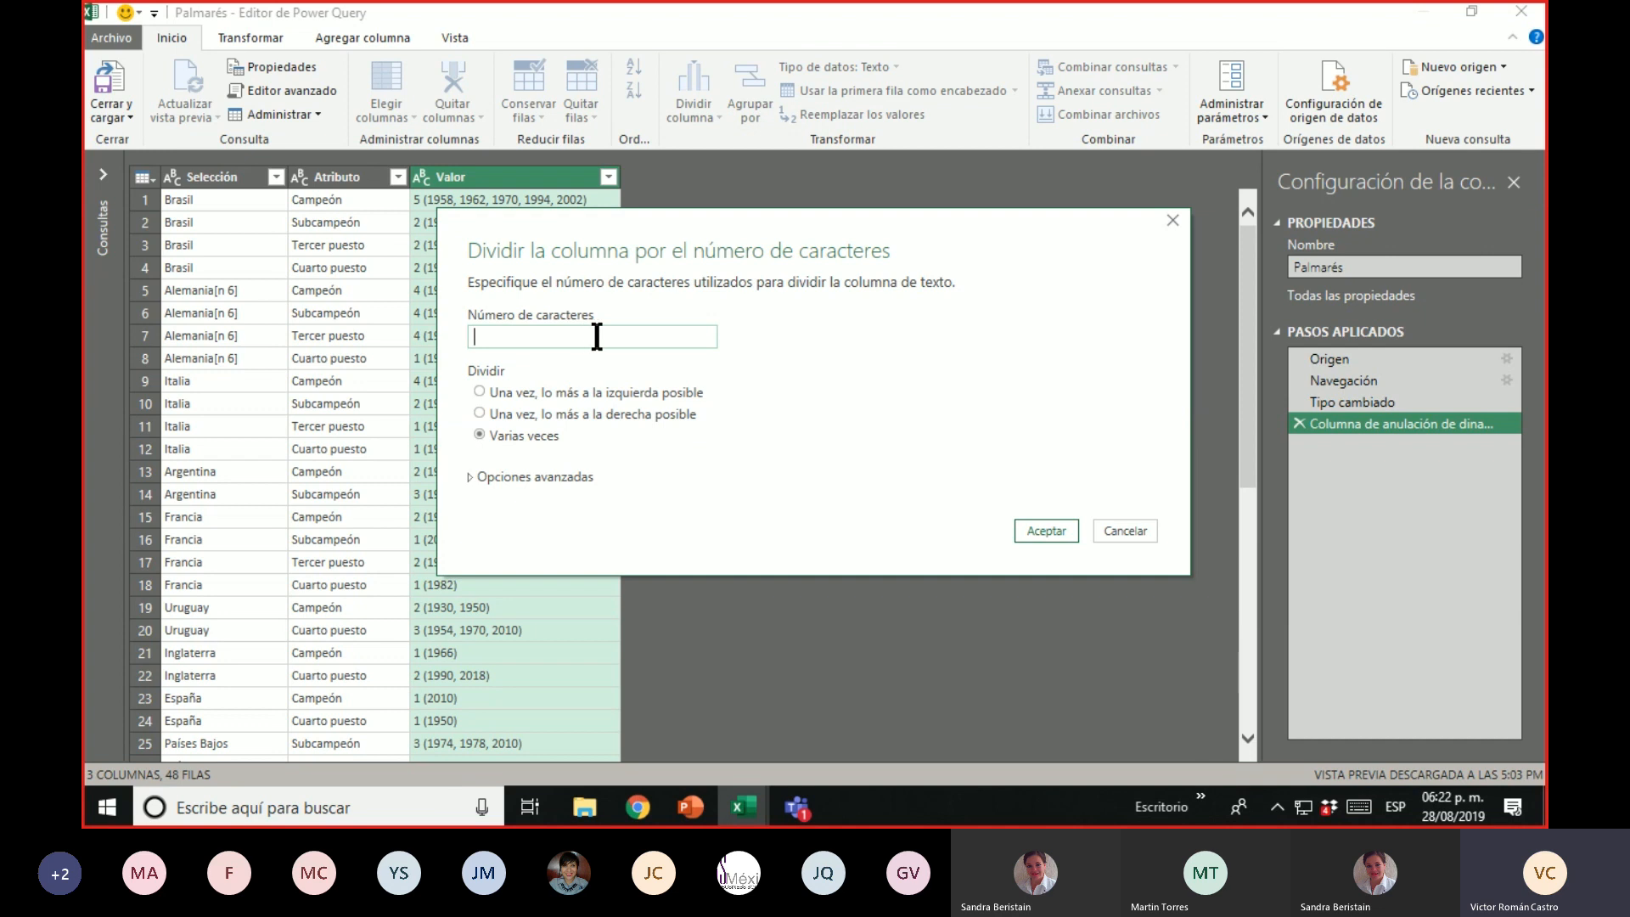
pyautogui.write('1')
pyautogui.click(565, 393)
pyautogui.click(1043, 532)
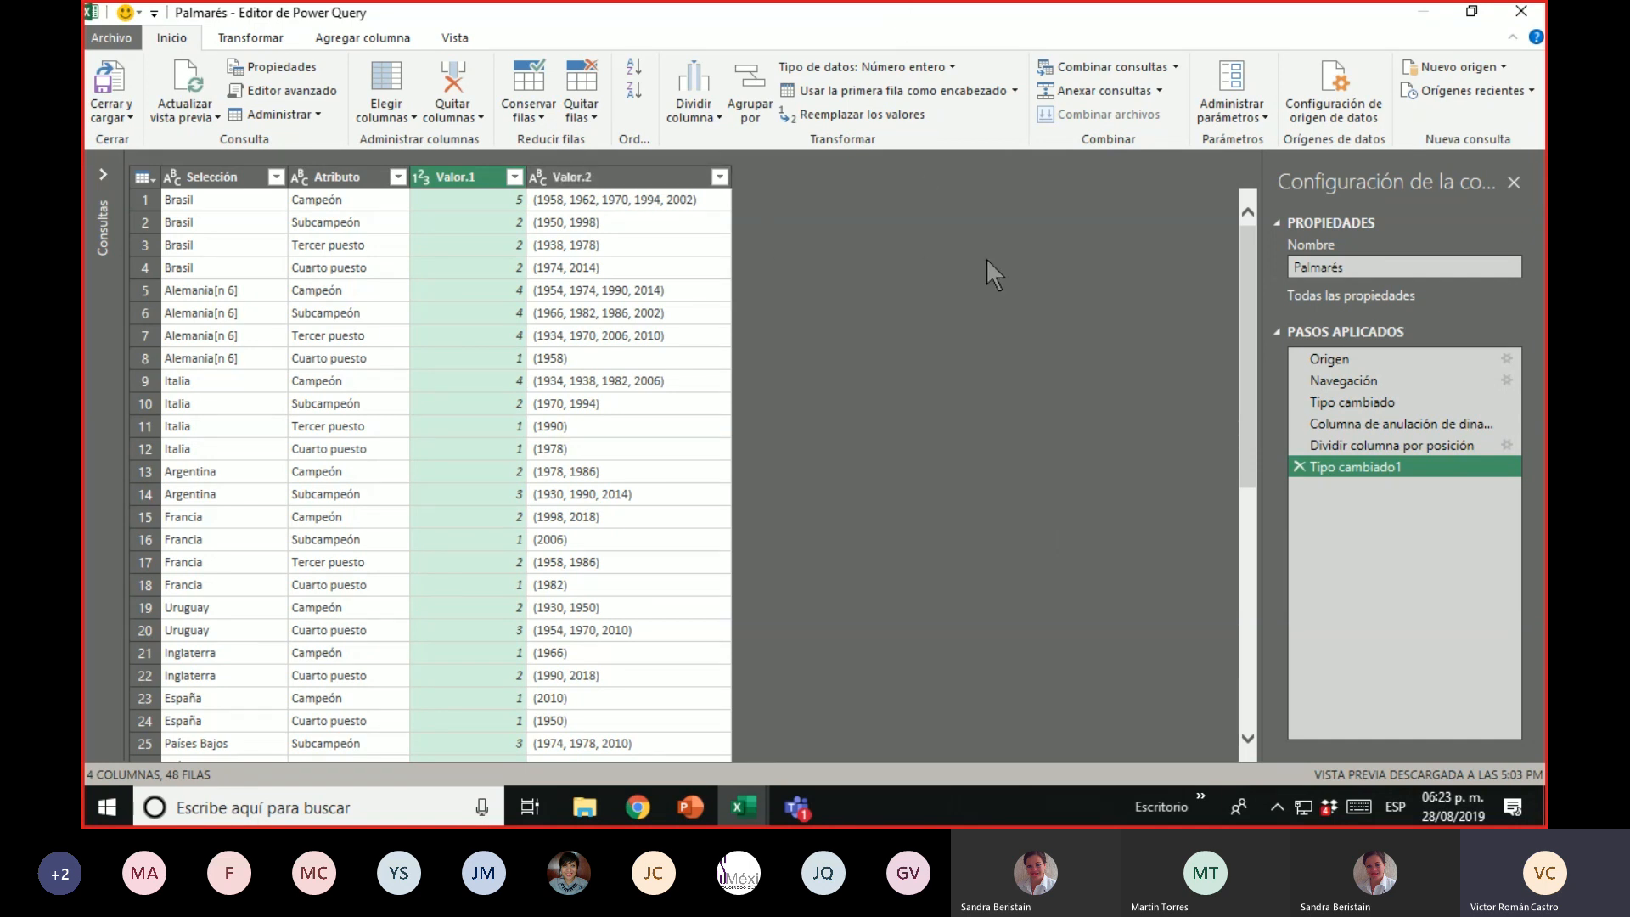
# Split the Valor.2 column by the Espacio delimiter at each occurrence of the delimiter
pyautogui.click(661, 178)
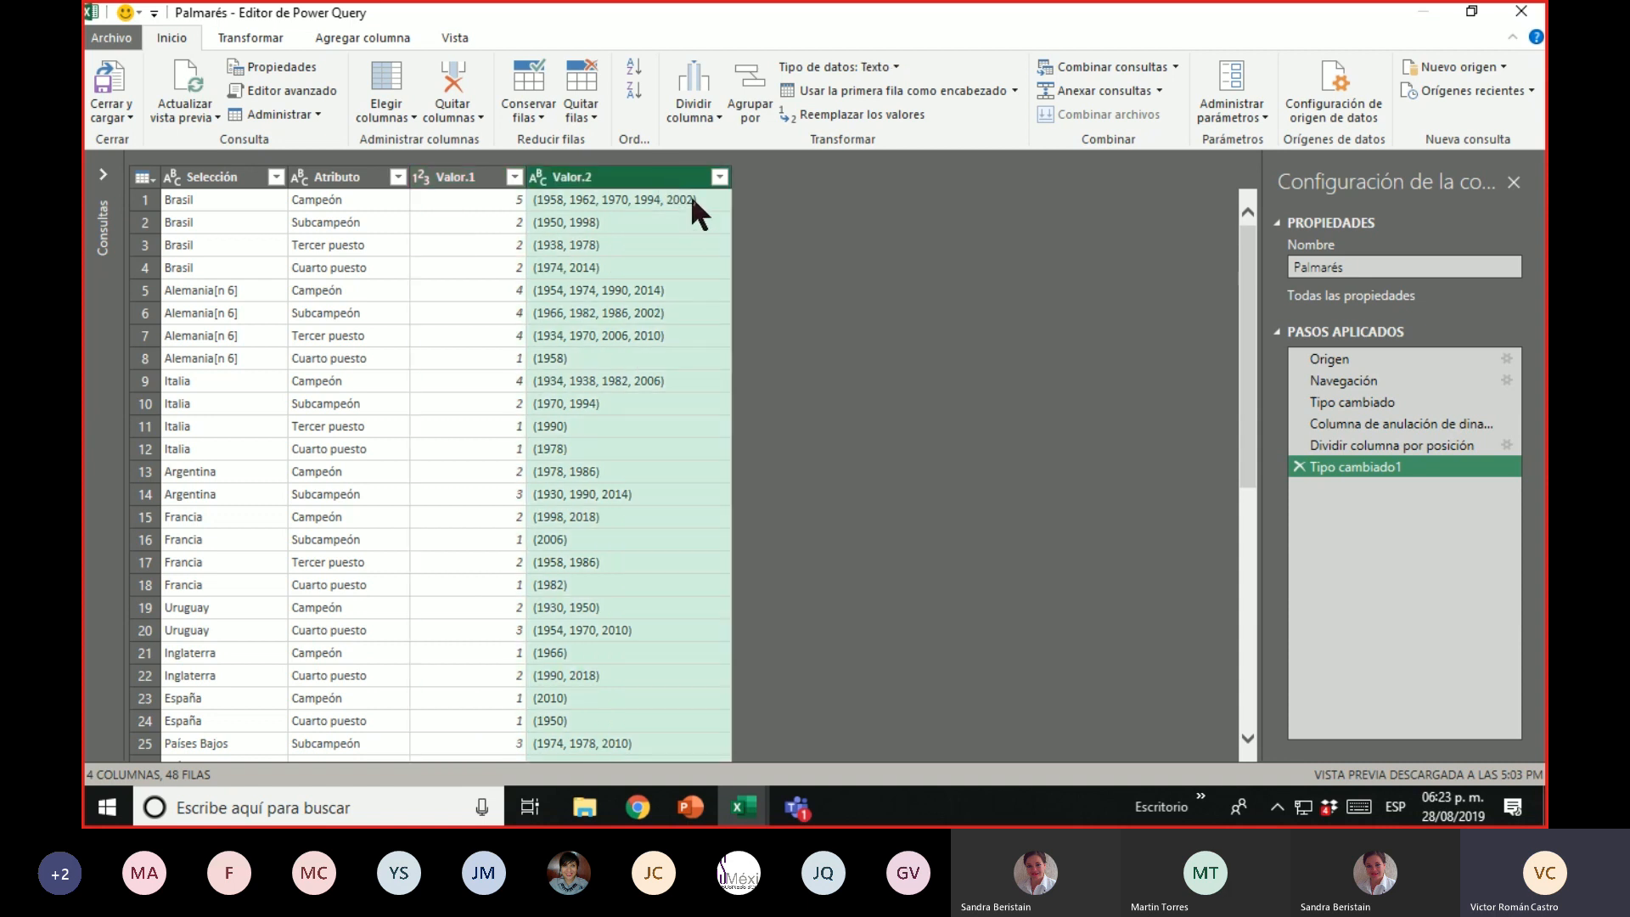
pyautogui.click(702, 119)
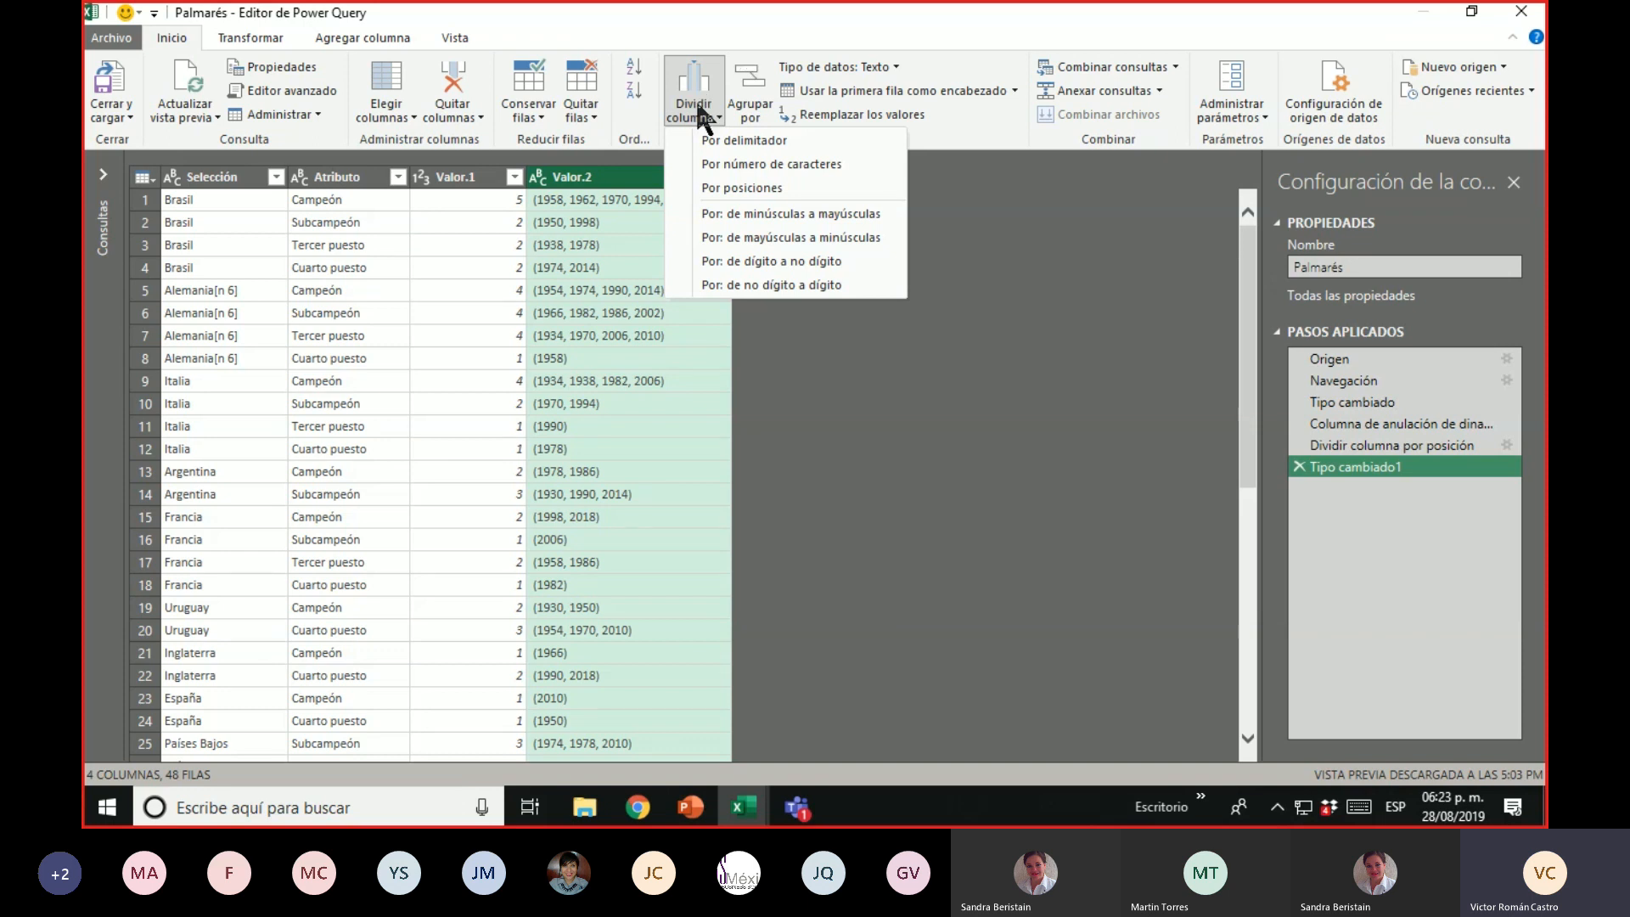
pyautogui.click(791, 143)
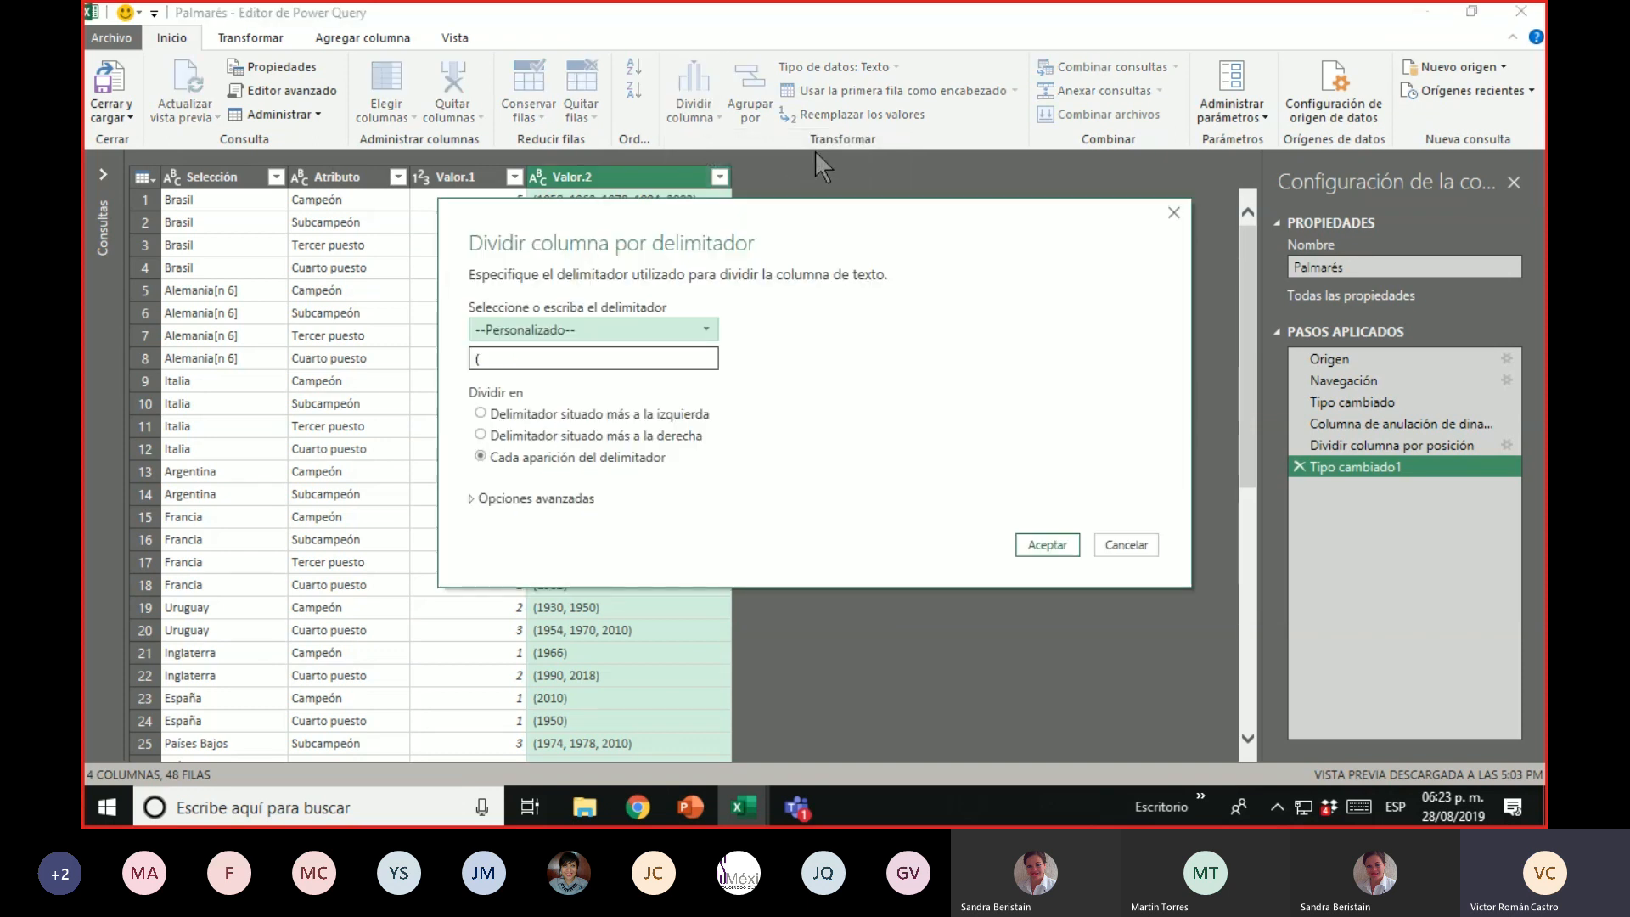
pyautogui.moveTo(777, 220); pyautogui.dragTo(1067, 222)
pyautogui.moveTo(870, 358); pyautogui.dragTo(686, 330)
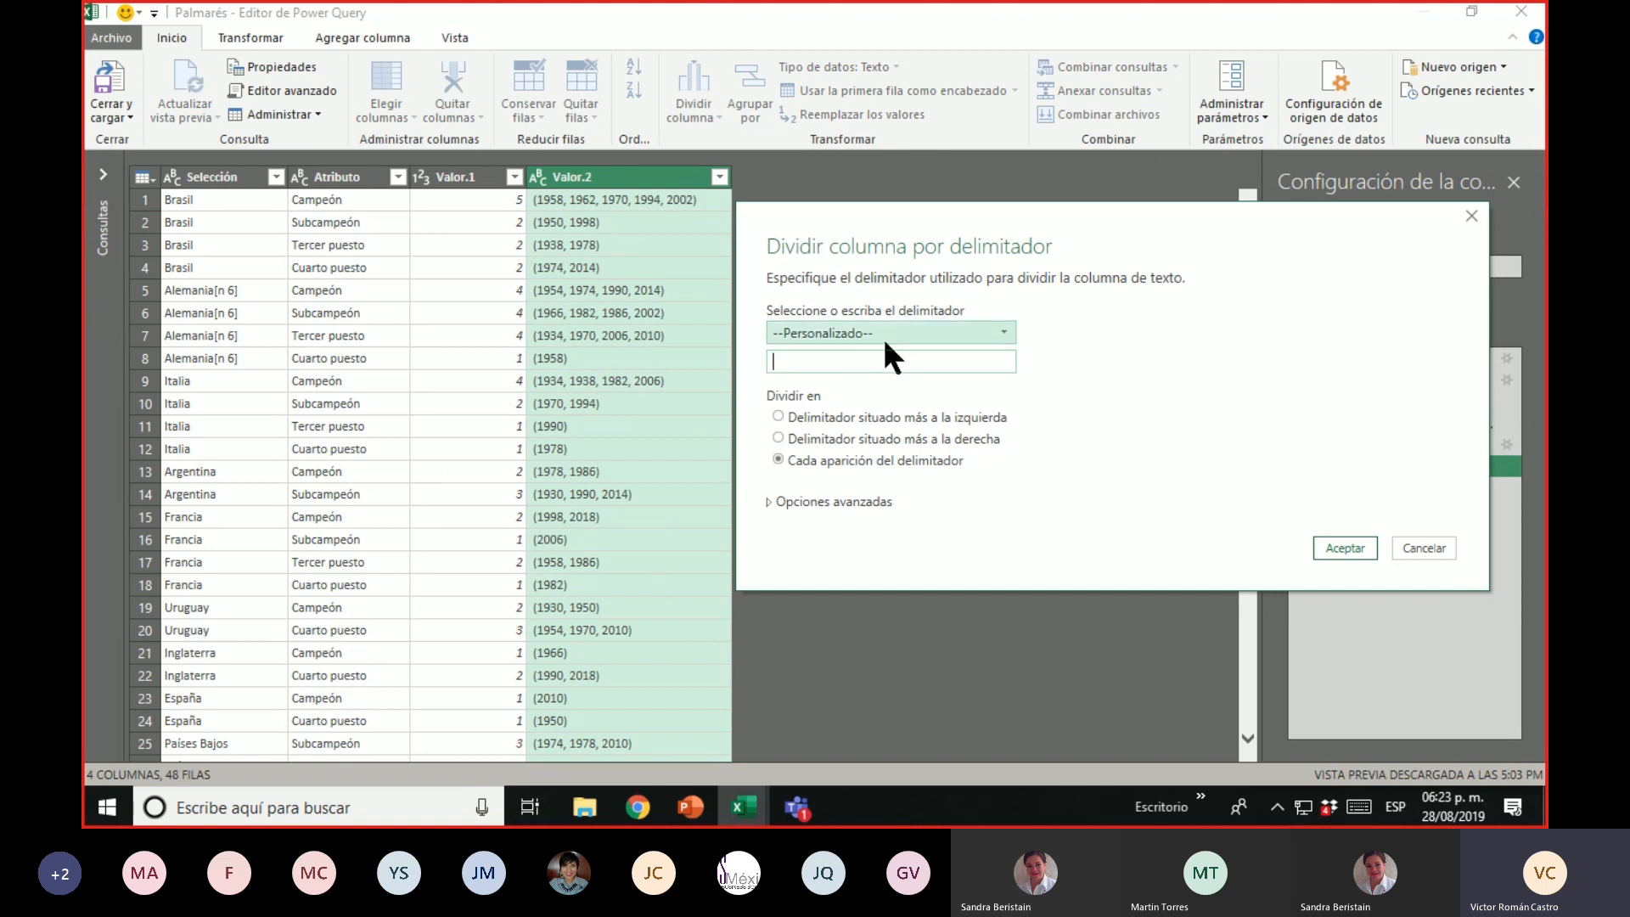
pyautogui.click(909, 332)
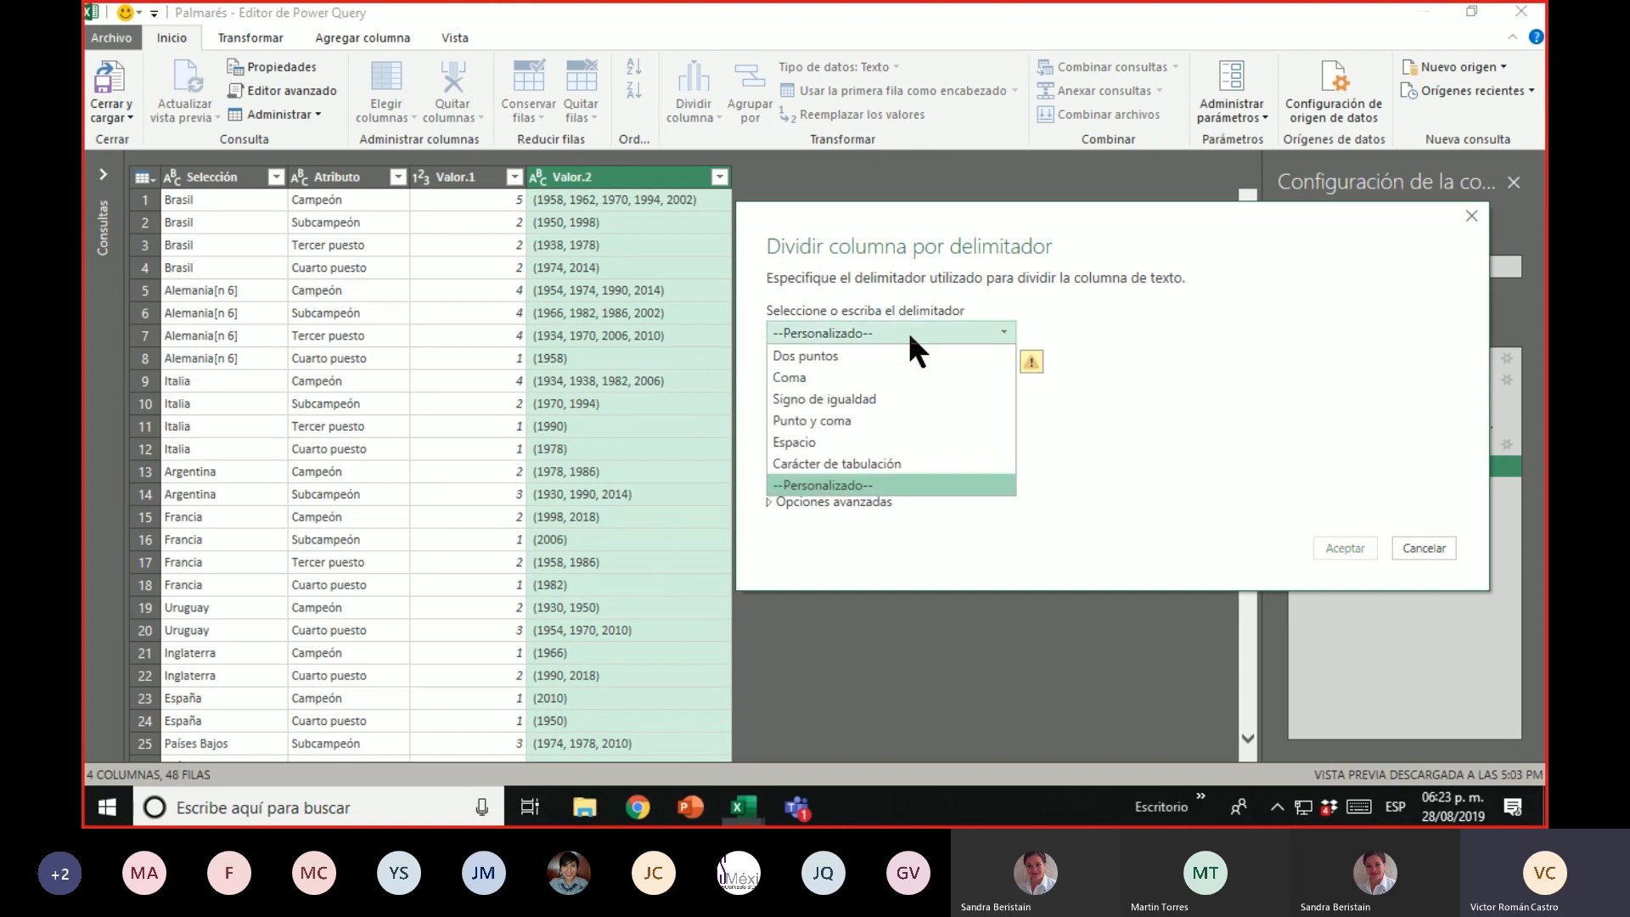
pyautogui.click(921, 440)
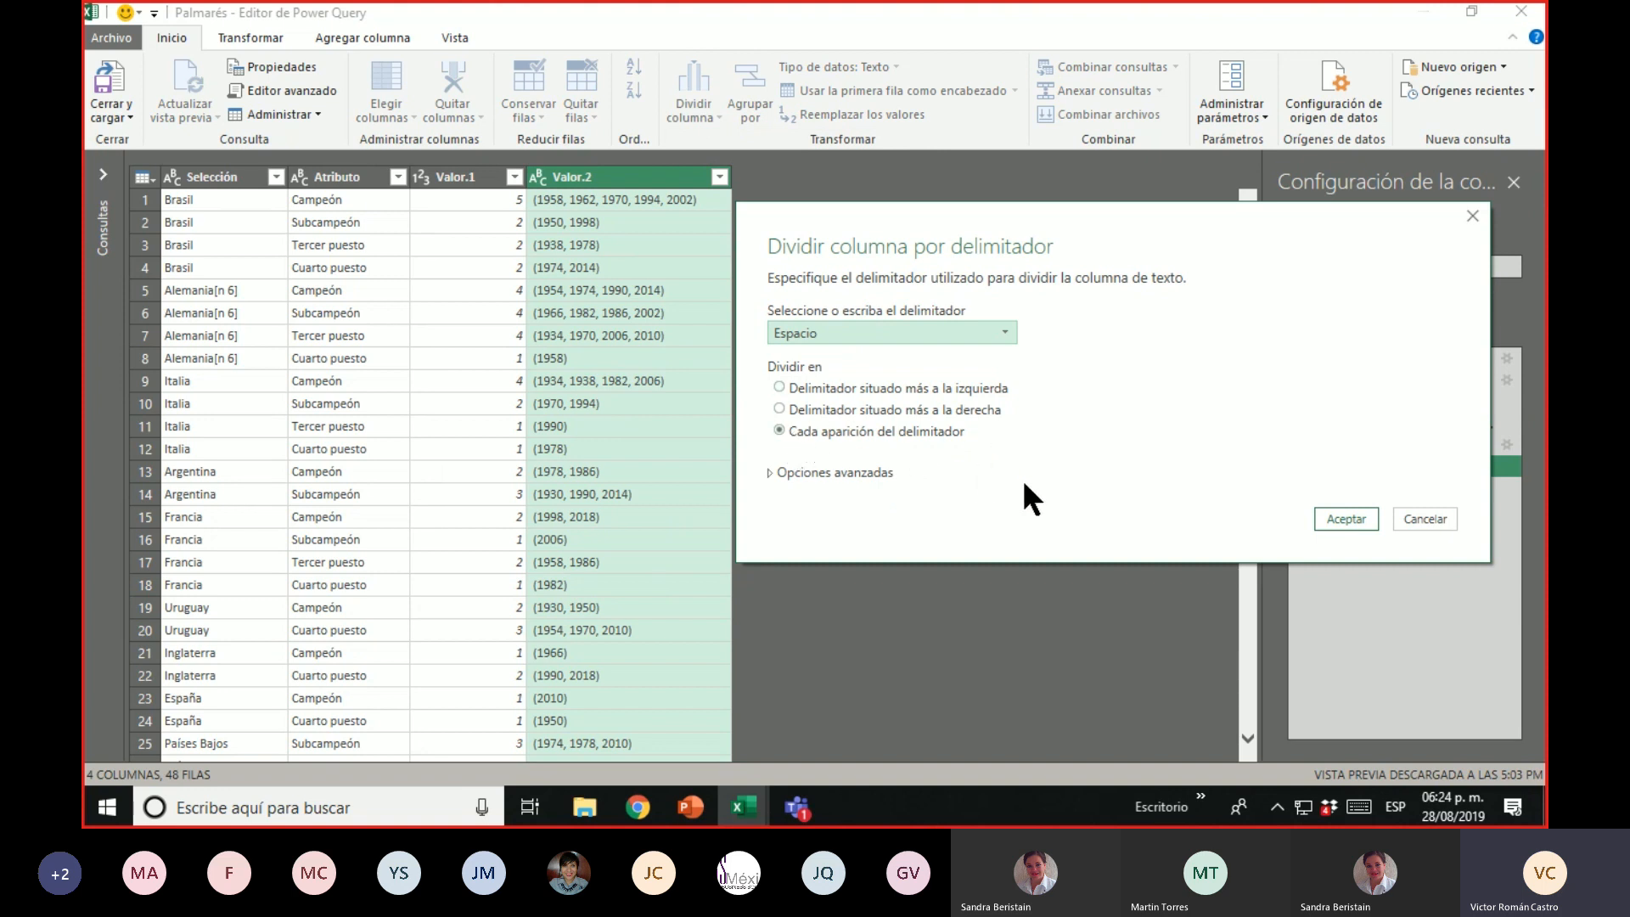
pyautogui.click(1351, 523)
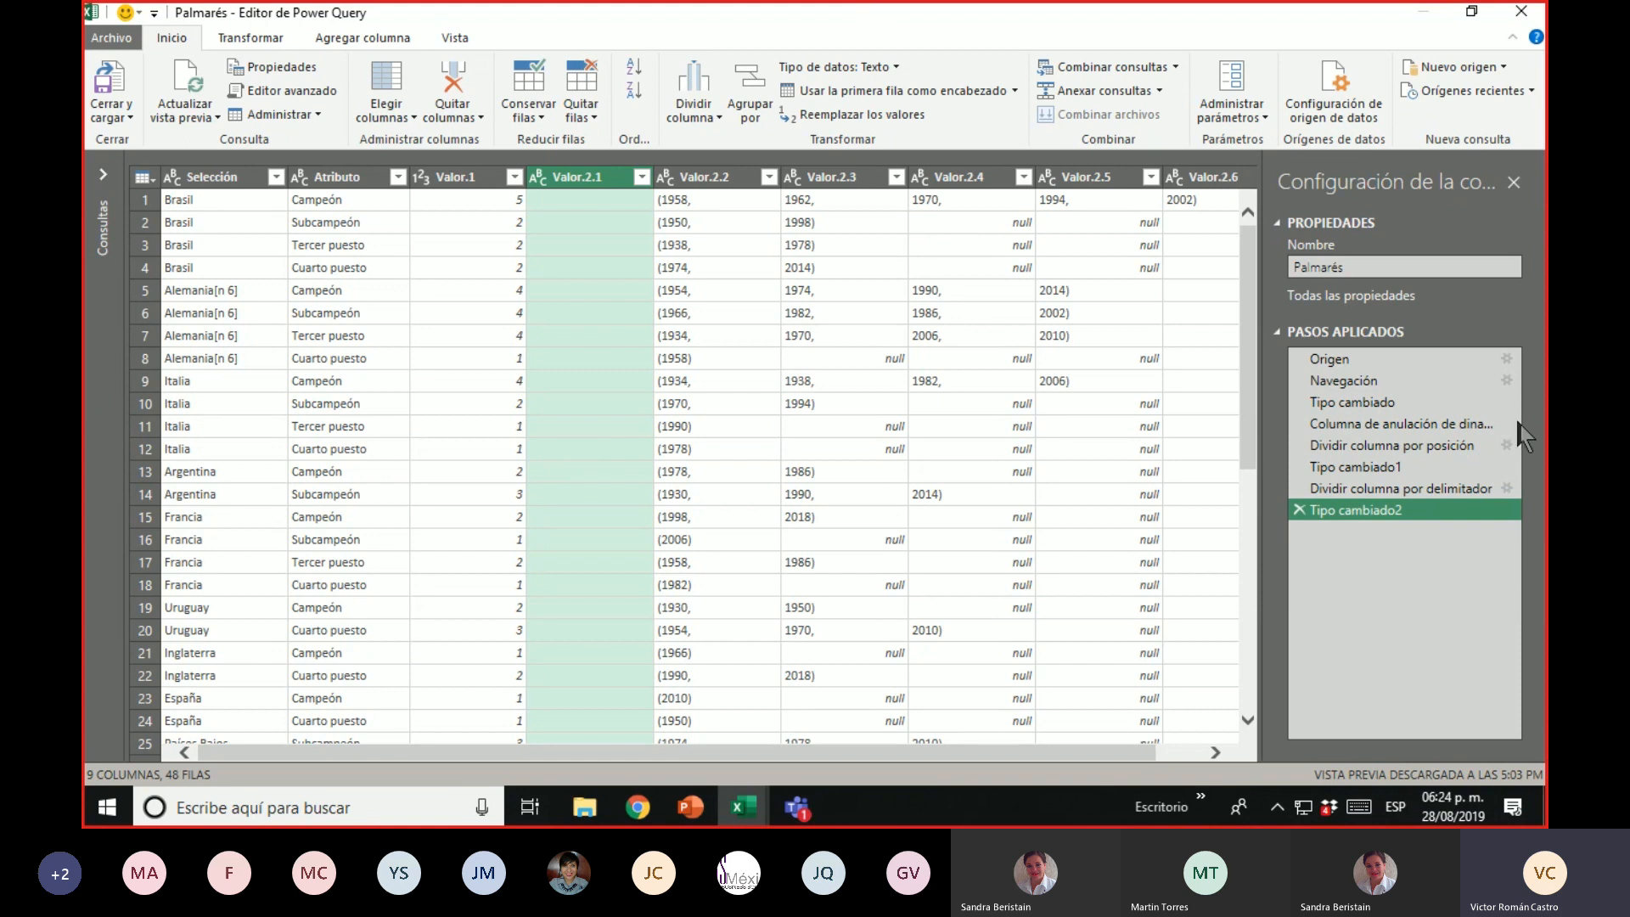
# Review the table at the applied steps from Dividir columna por delimitador back to Origen, and return to Tipo cambiado2
pyautogui.click(1399, 488)
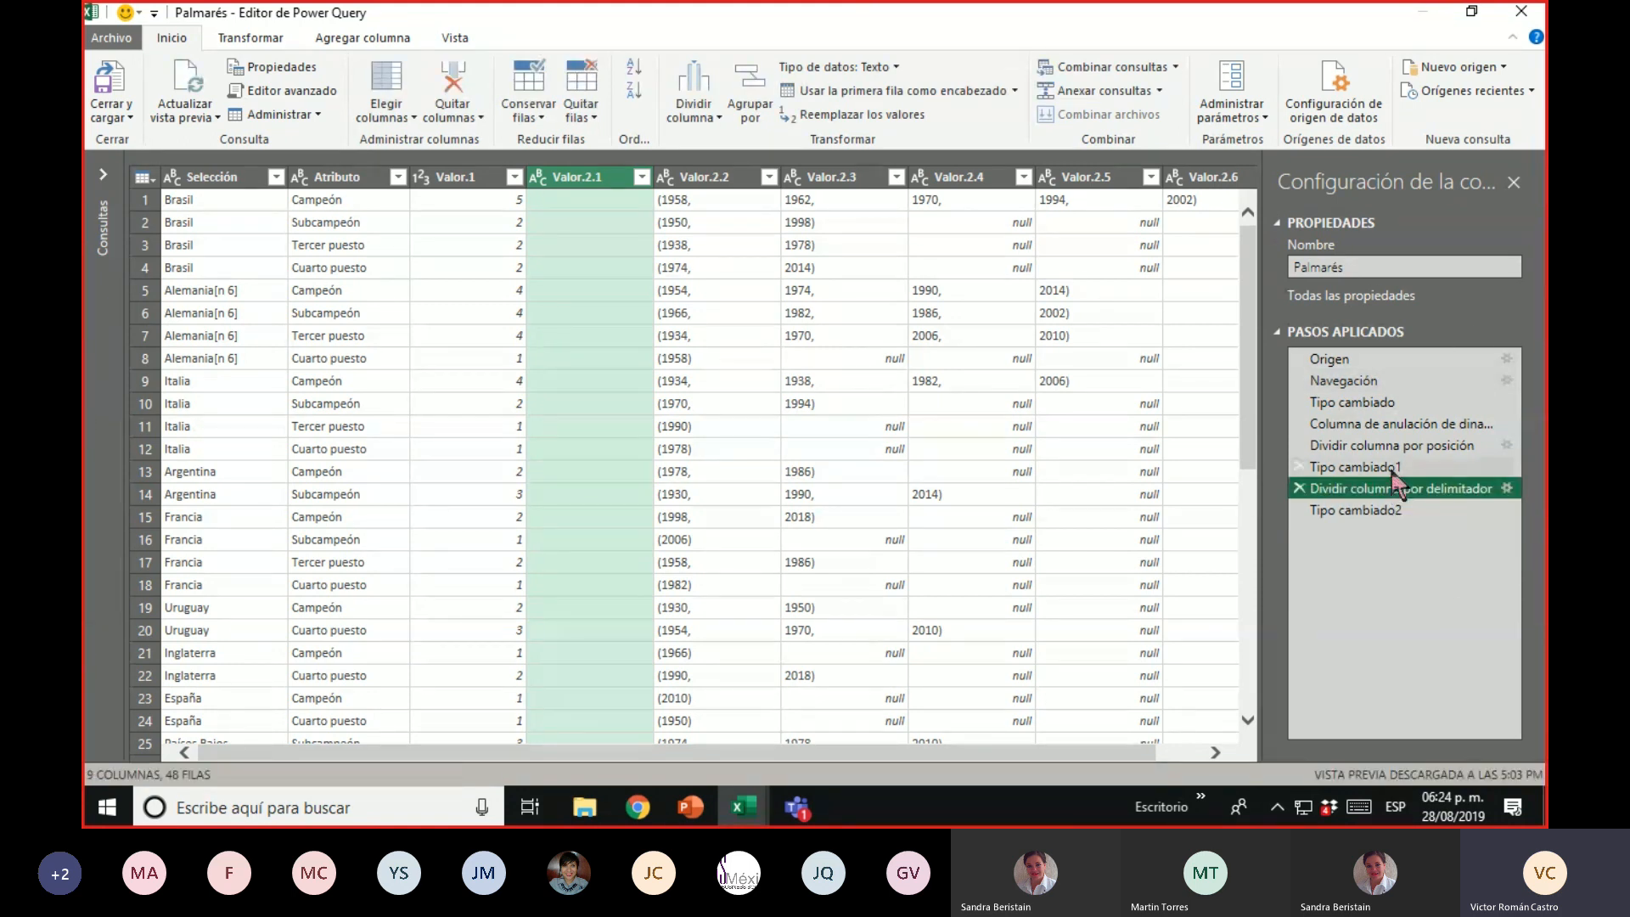
pyautogui.click(1393, 467)
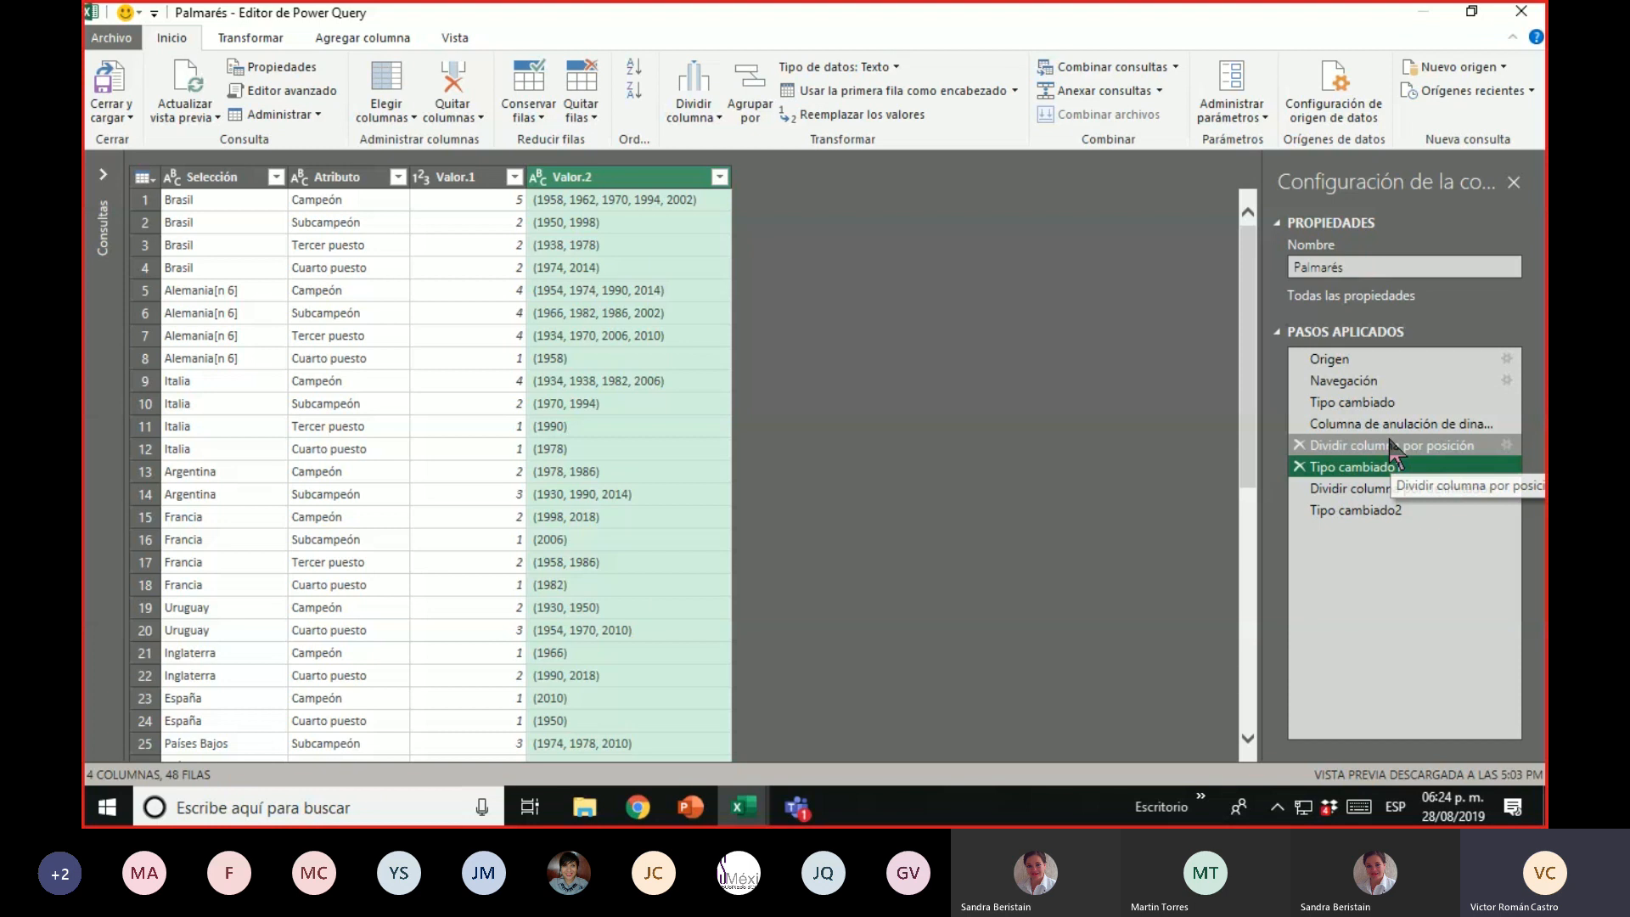
pyautogui.click(1393, 424)
pyautogui.click(1388, 403)
pyautogui.click(1384, 382)
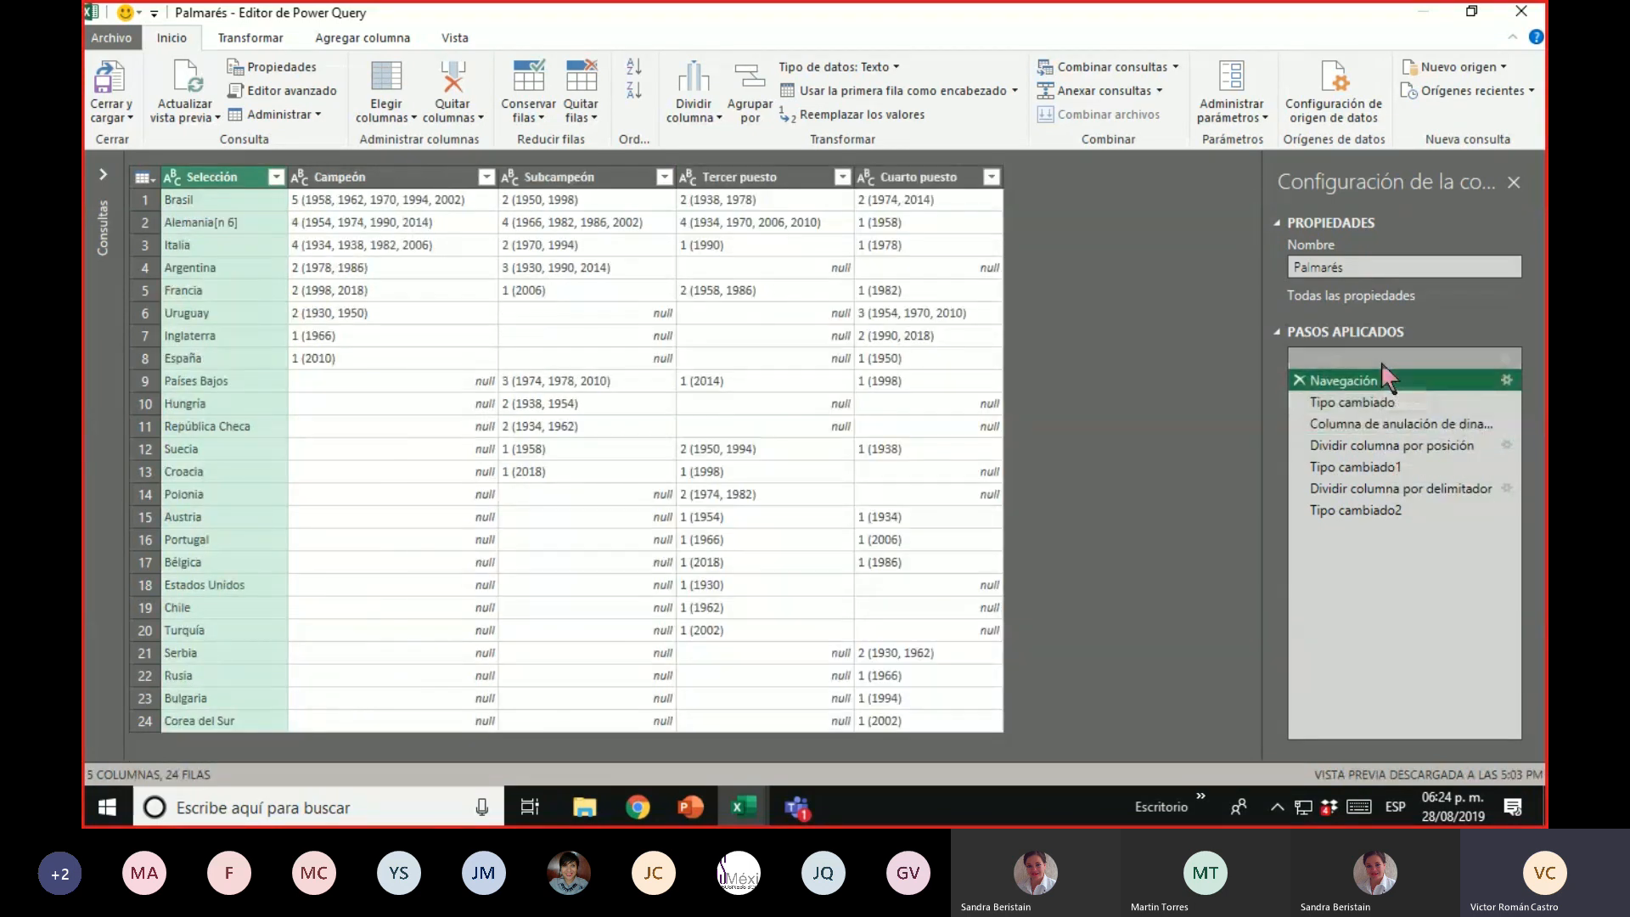
pyautogui.click(1373, 360)
pyautogui.click(1368, 380)
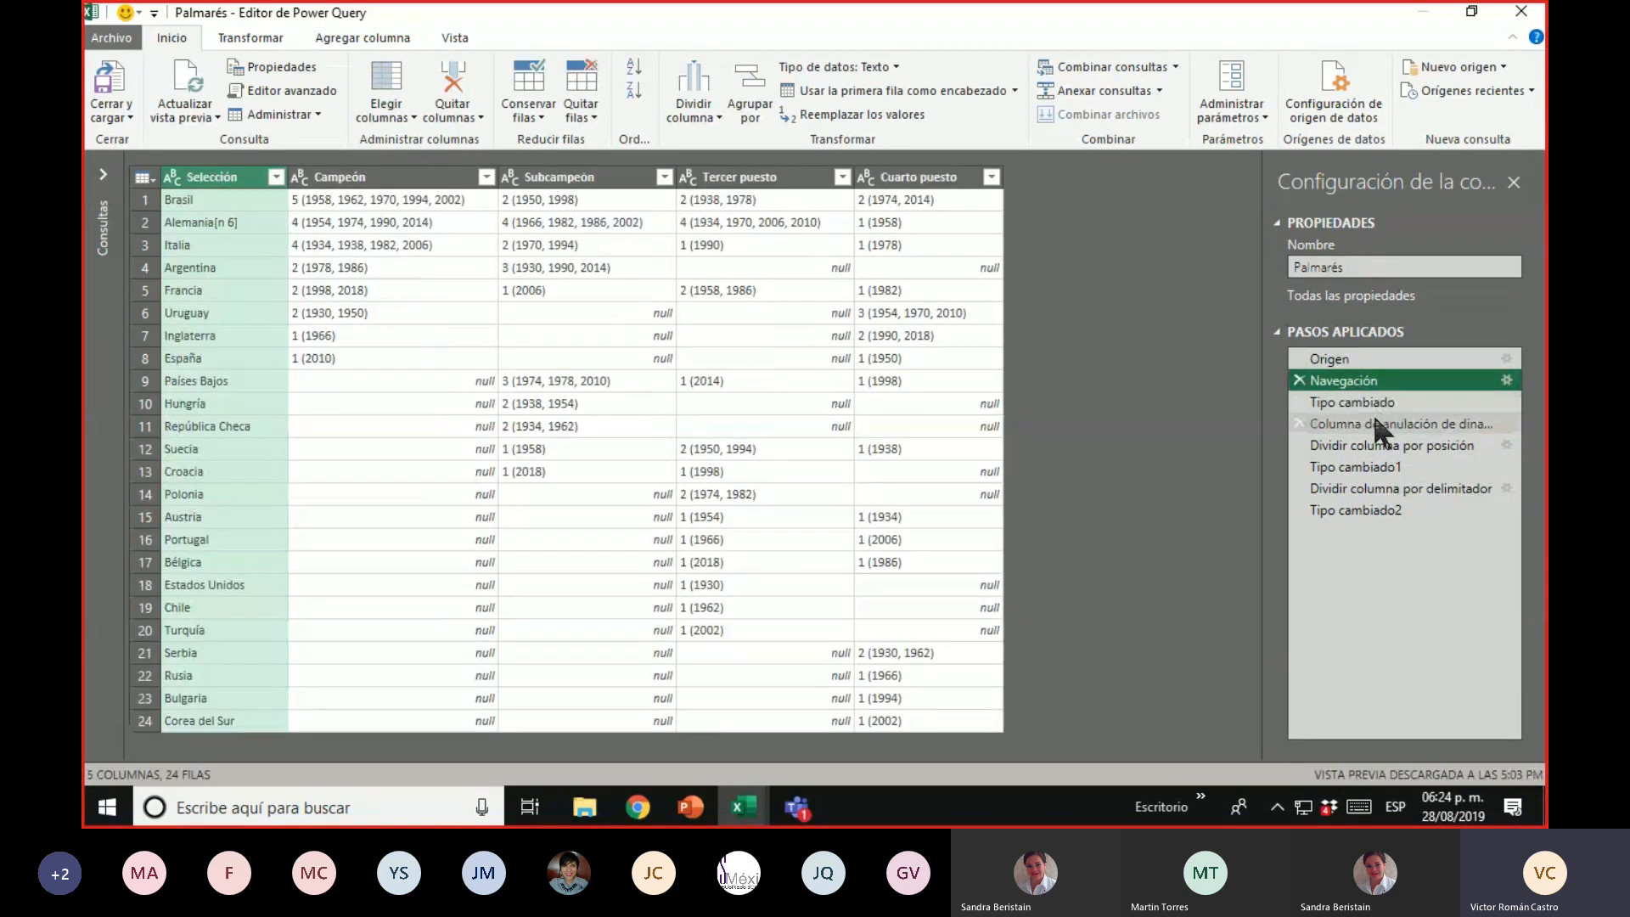
pyautogui.click(1397, 510)
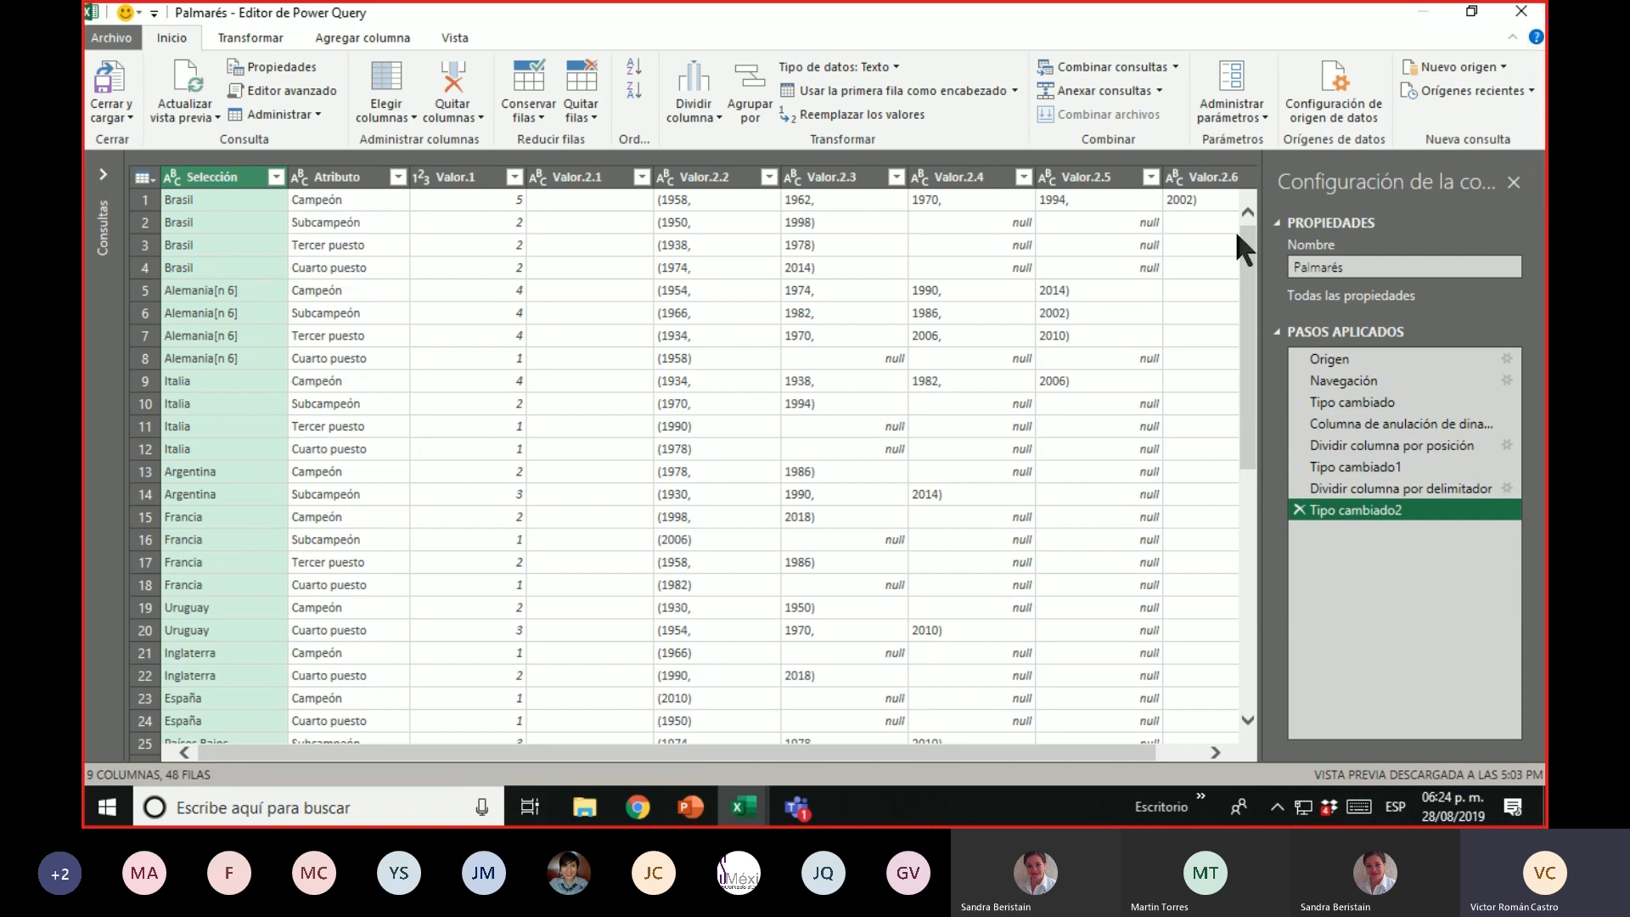
pyautogui.moveTo(1248, 280); pyautogui.dragTo(1229, 213)
pyautogui.moveTo(1249, 364); pyautogui.dragTo(1239, 293)
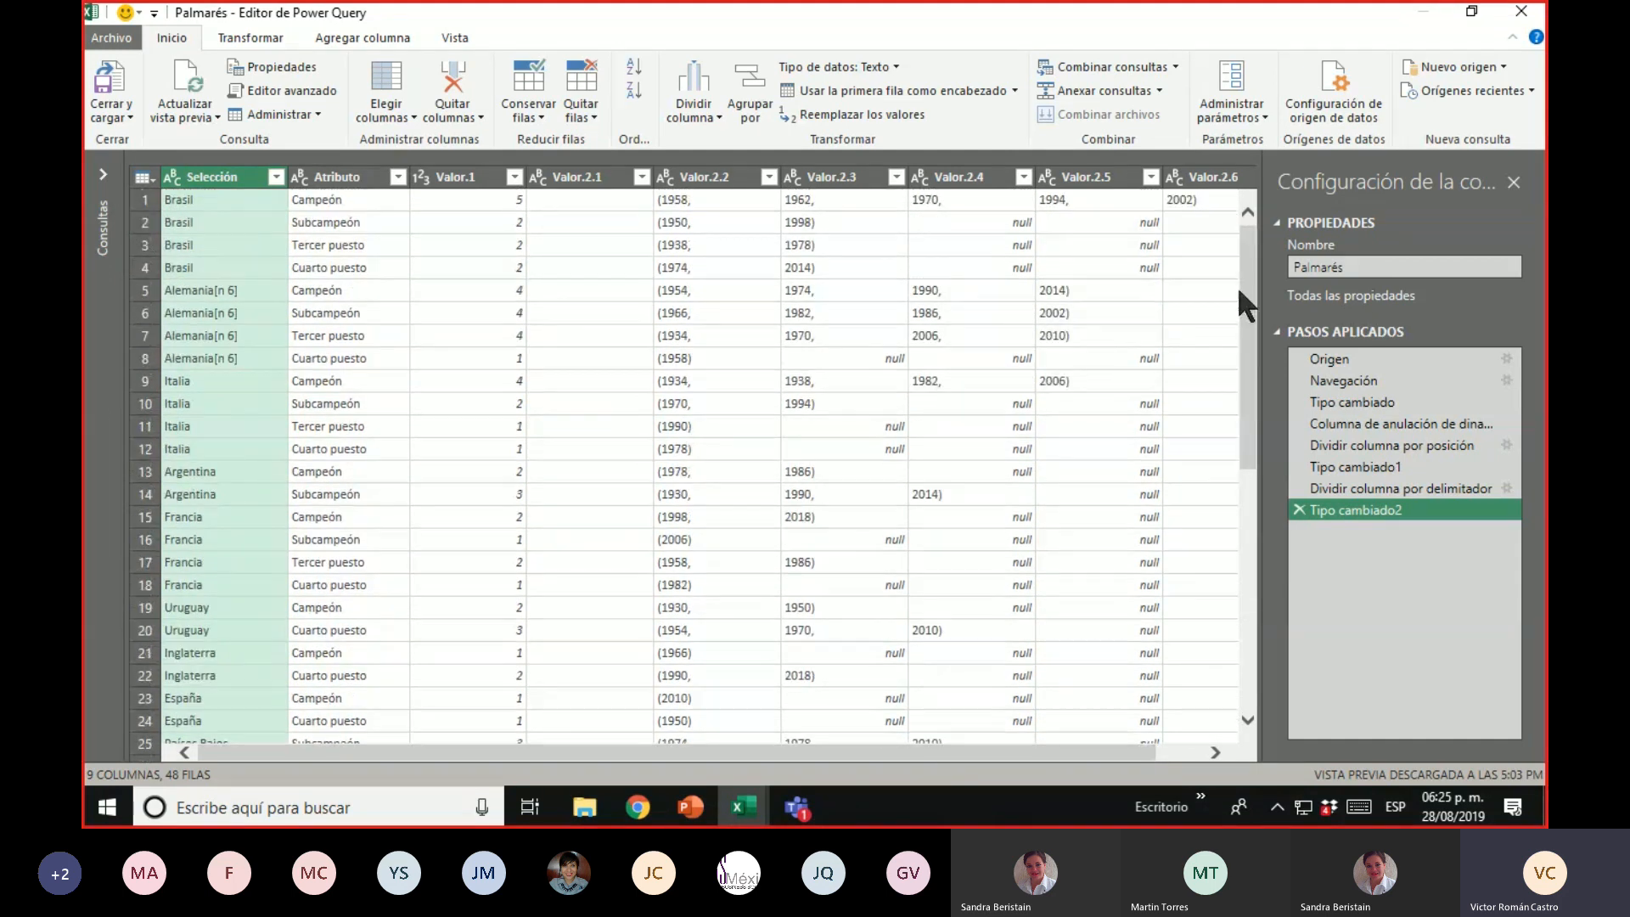
# Remove the empty Valor.2.1 column from the Palmarés query
pyautogui.click(599, 174)
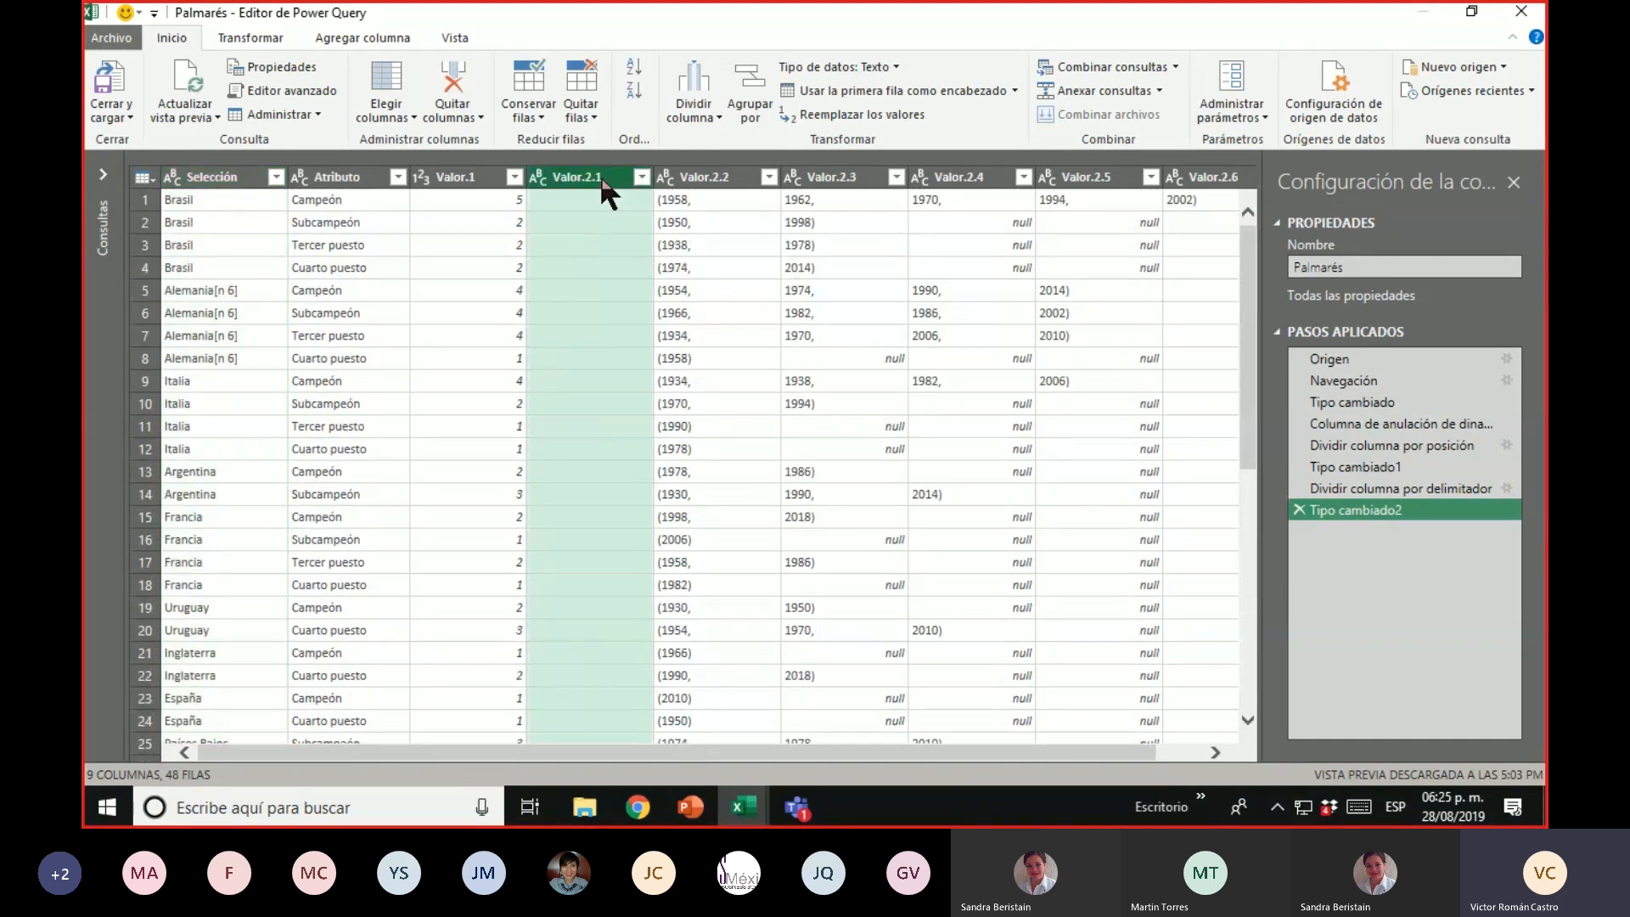
pyautogui.rightClick(599, 173)
pyautogui.click(655, 223)
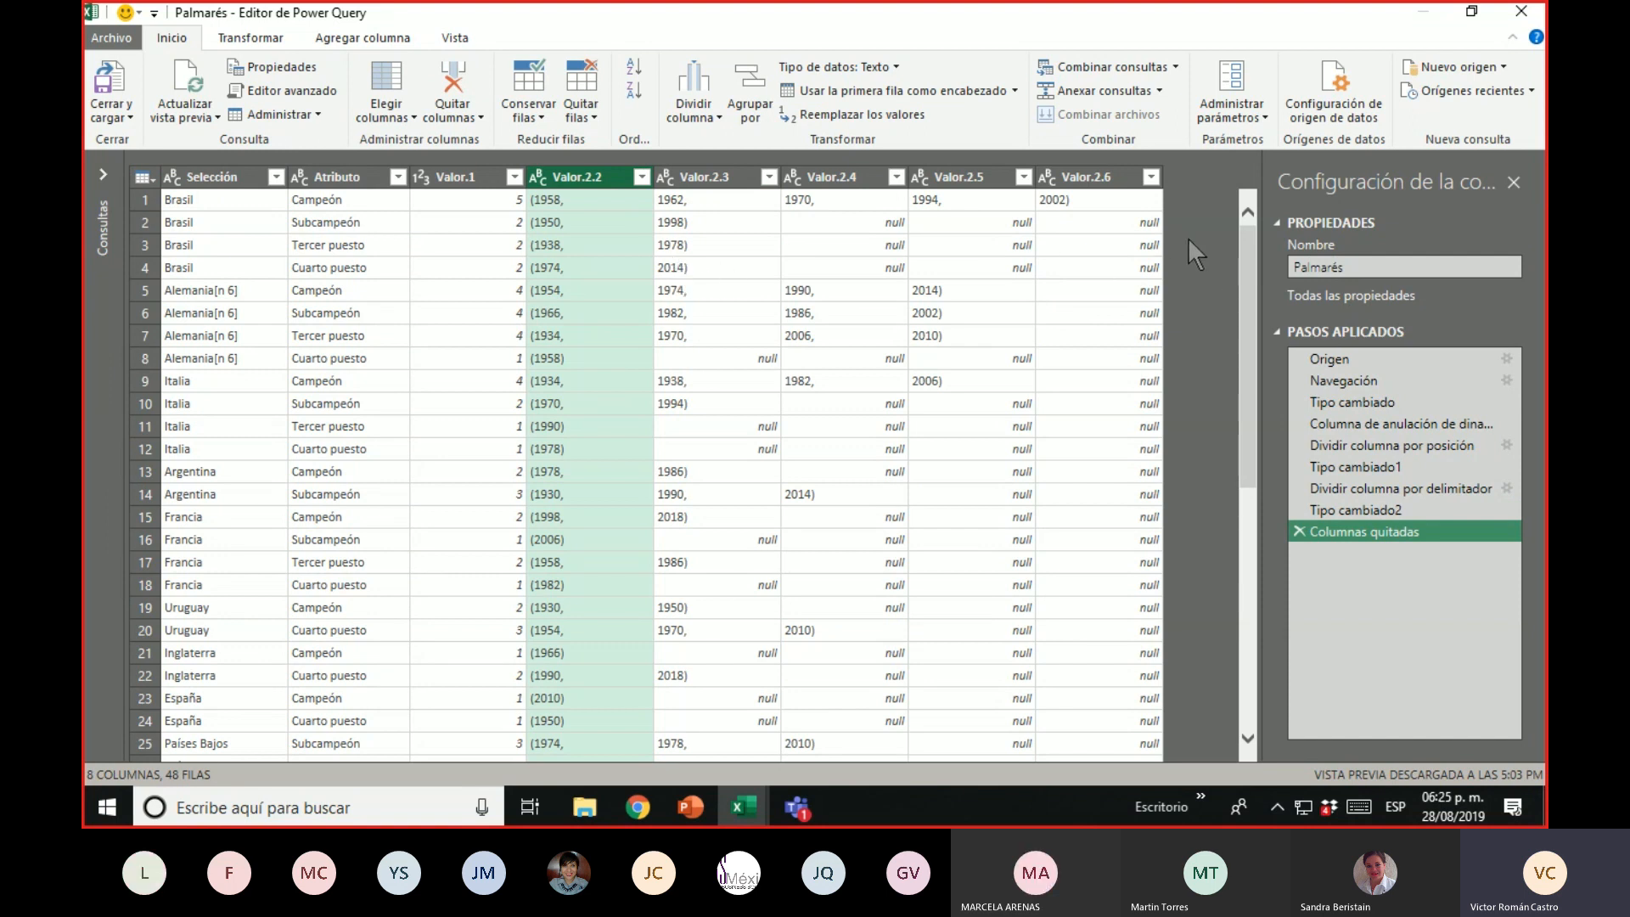
# Select the Valor.2.2 through Valor.2.6 columns and replace every "(" in them with nothing
pyautogui.hotkey('shift', 'Right')
pyautogui.hotkey('shift', 'Right')
pyautogui.hotkey('shift', 'Right')
pyautogui.hotkey('shift', 'Right')
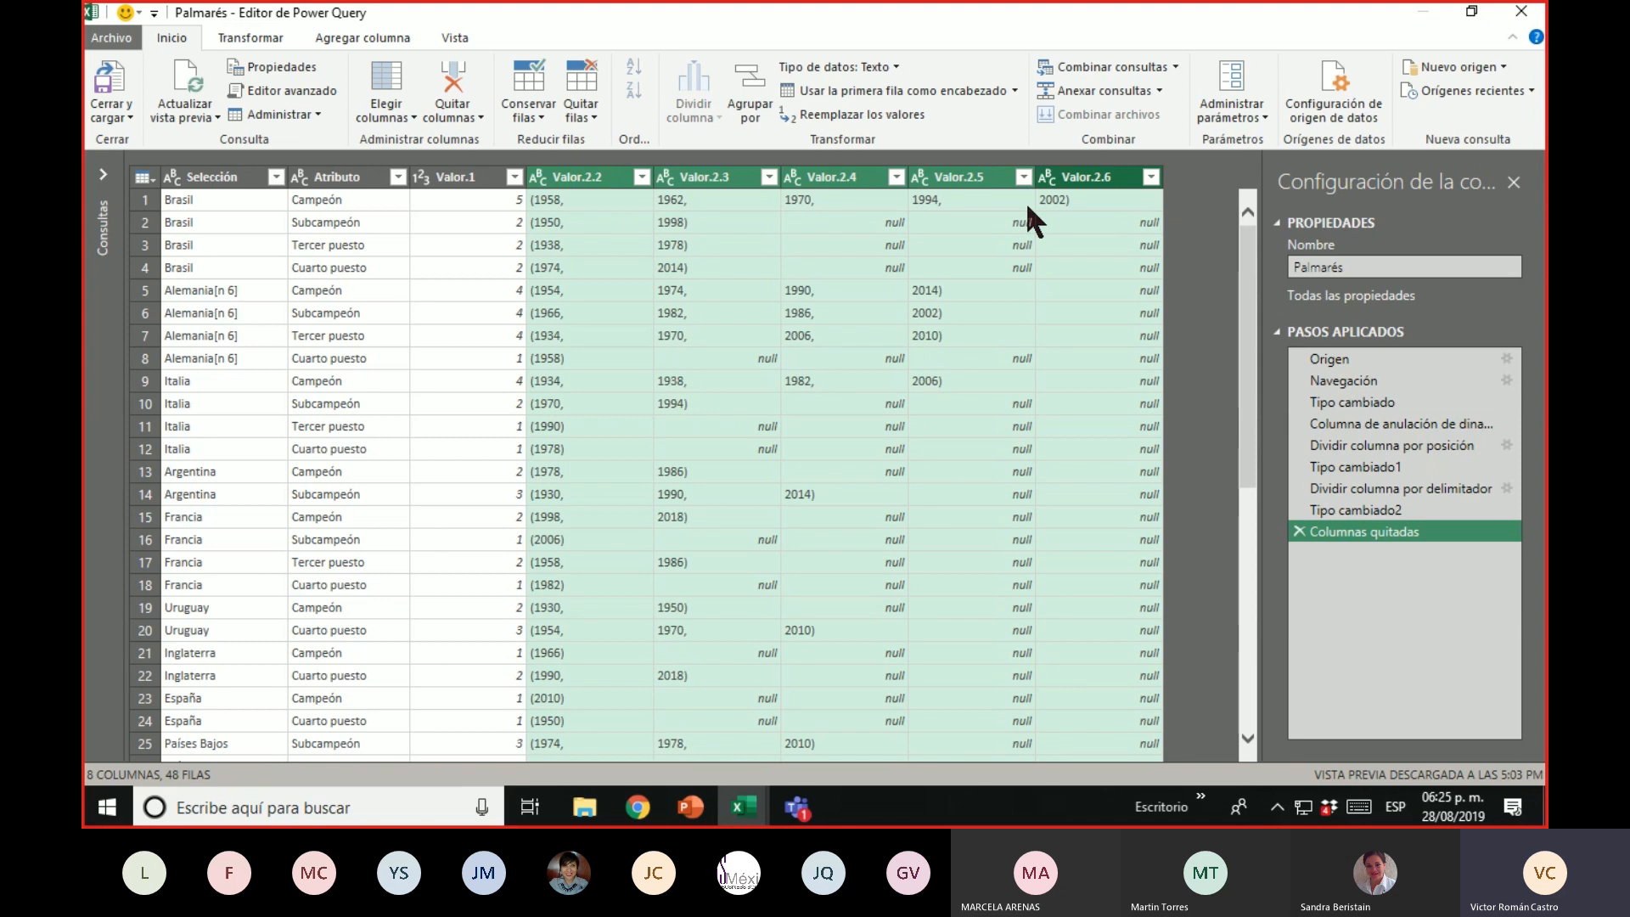
pyautogui.rightClick(606, 178)
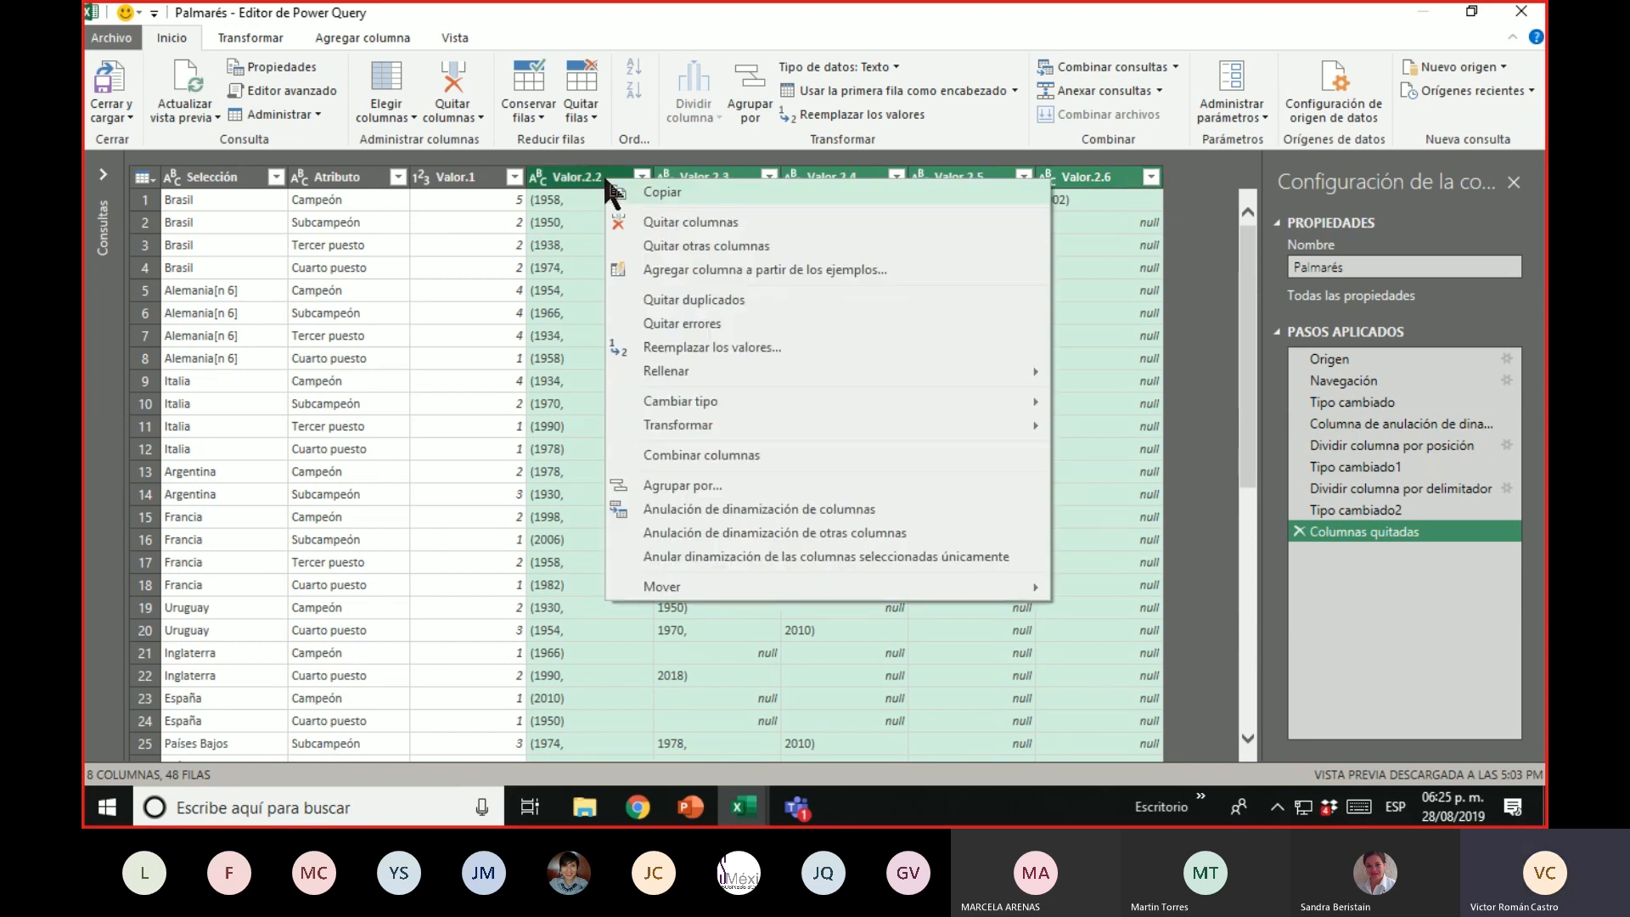
pyautogui.click(727, 347)
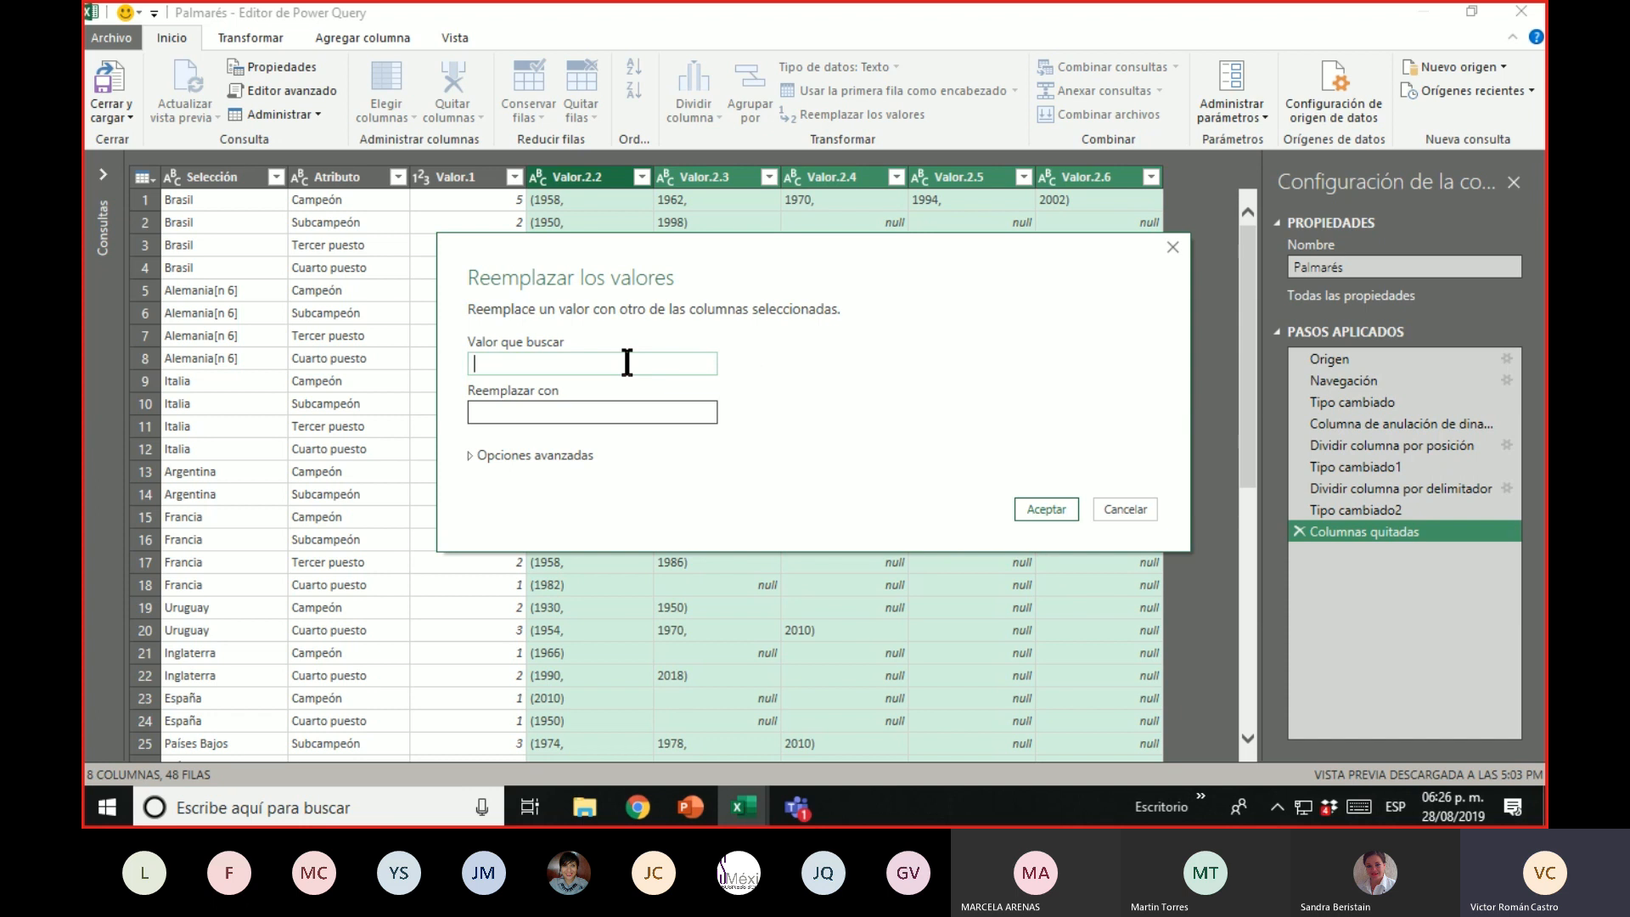
pyautogui.write('(')
pyautogui.click(1030, 509)
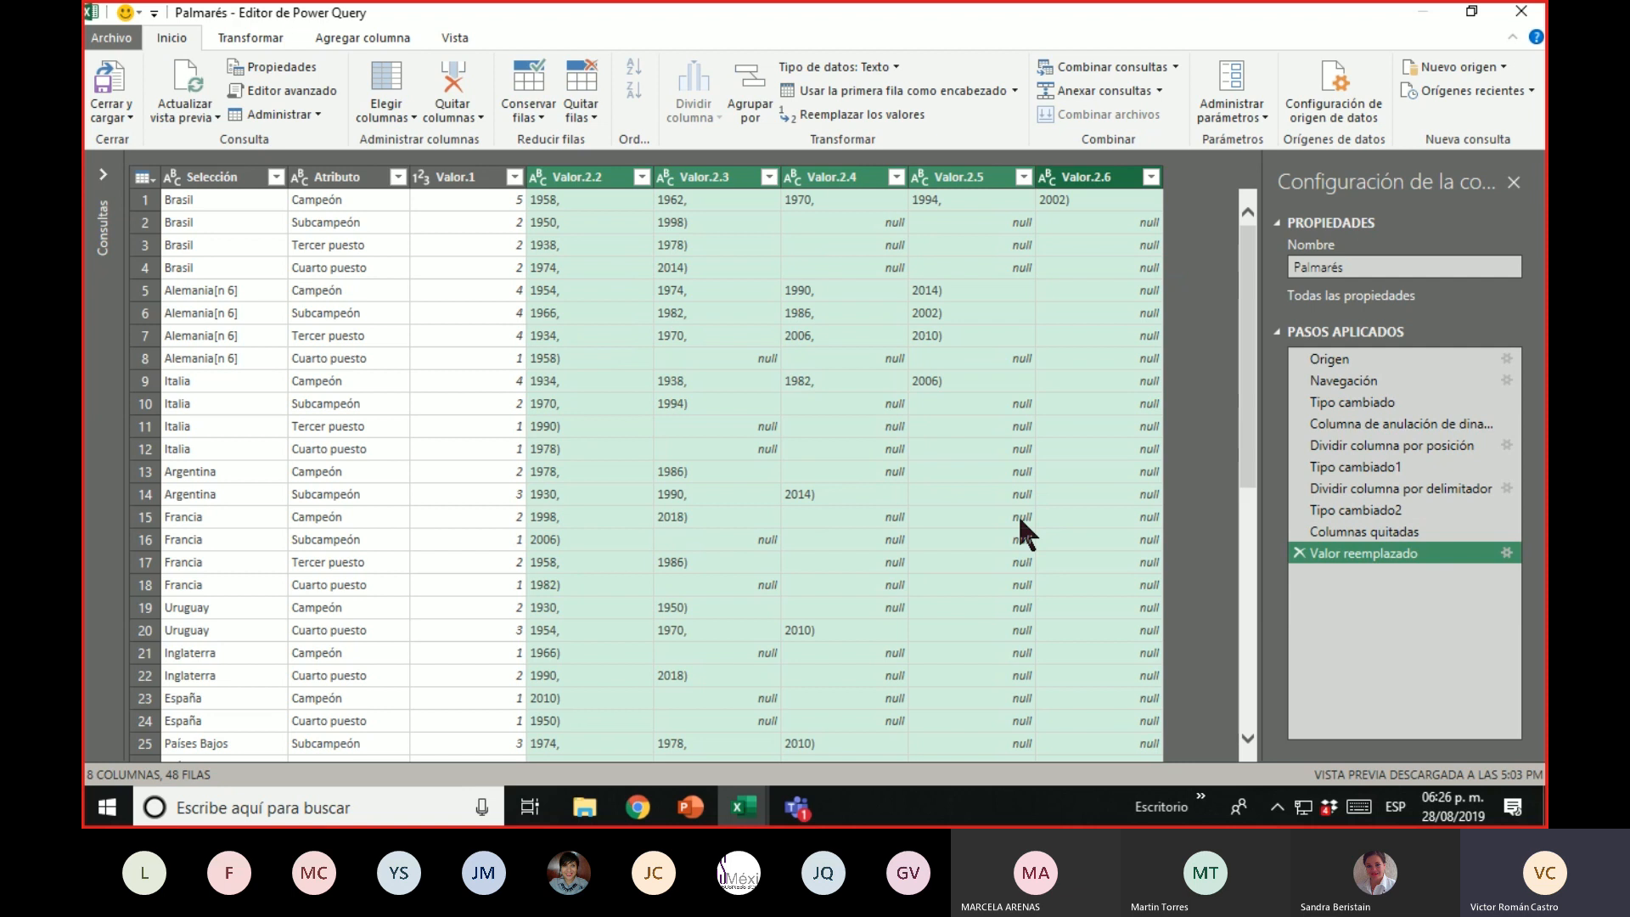
# Replace every ")" in the Valor.2.2 through Valor.2.6 columns with nothing
pyautogui.rightClick(592, 177)
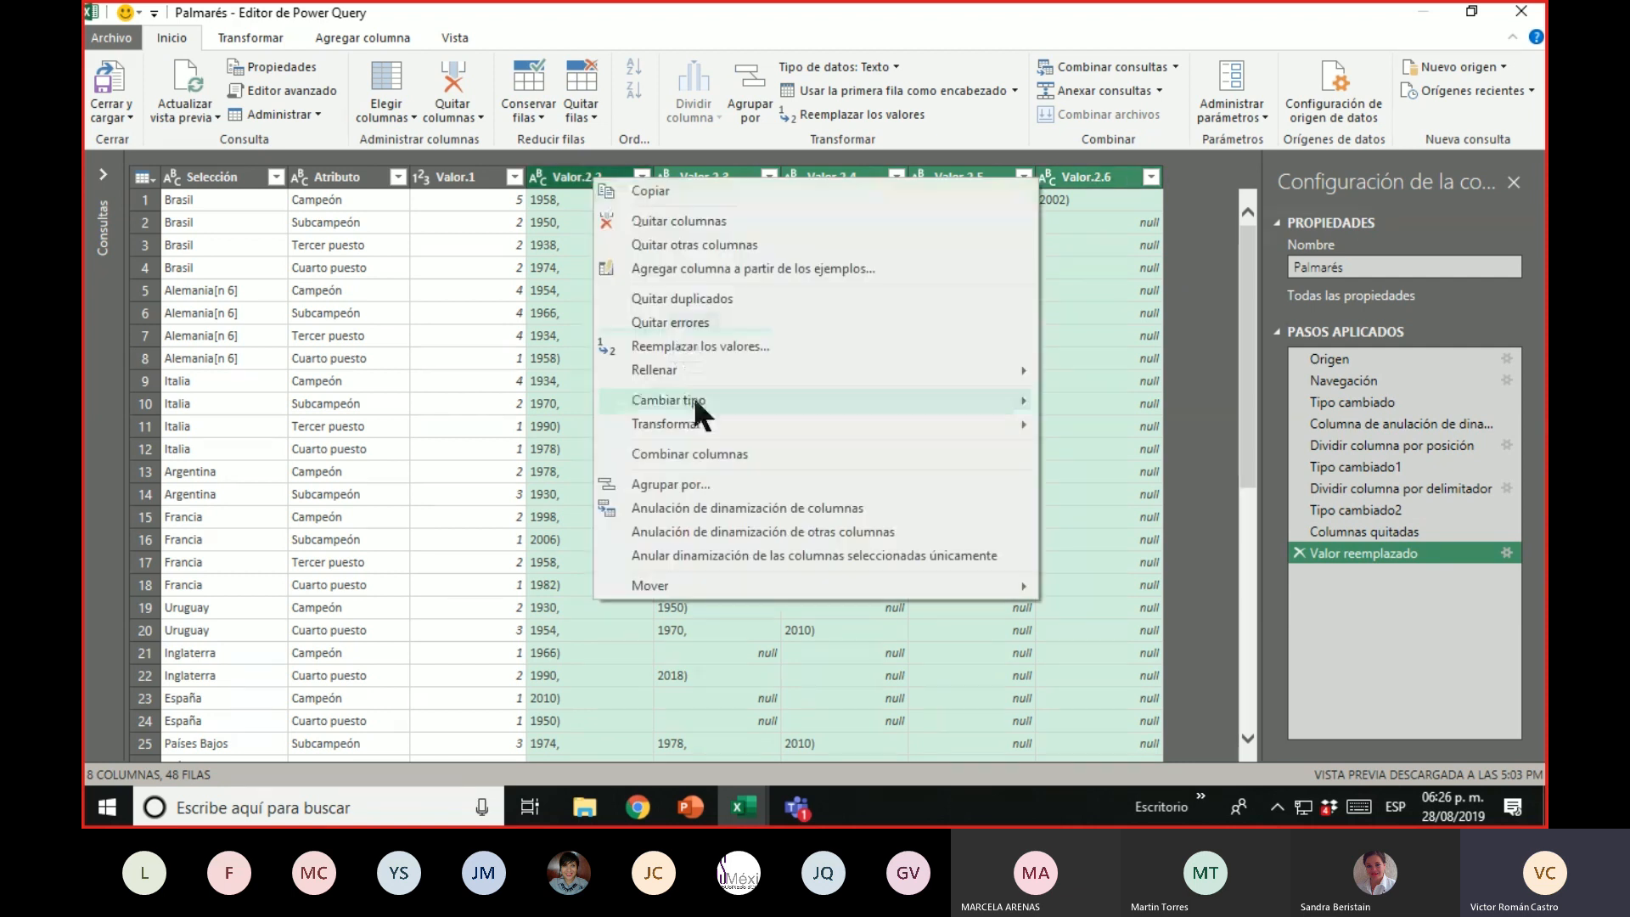
pyautogui.click(716, 352)
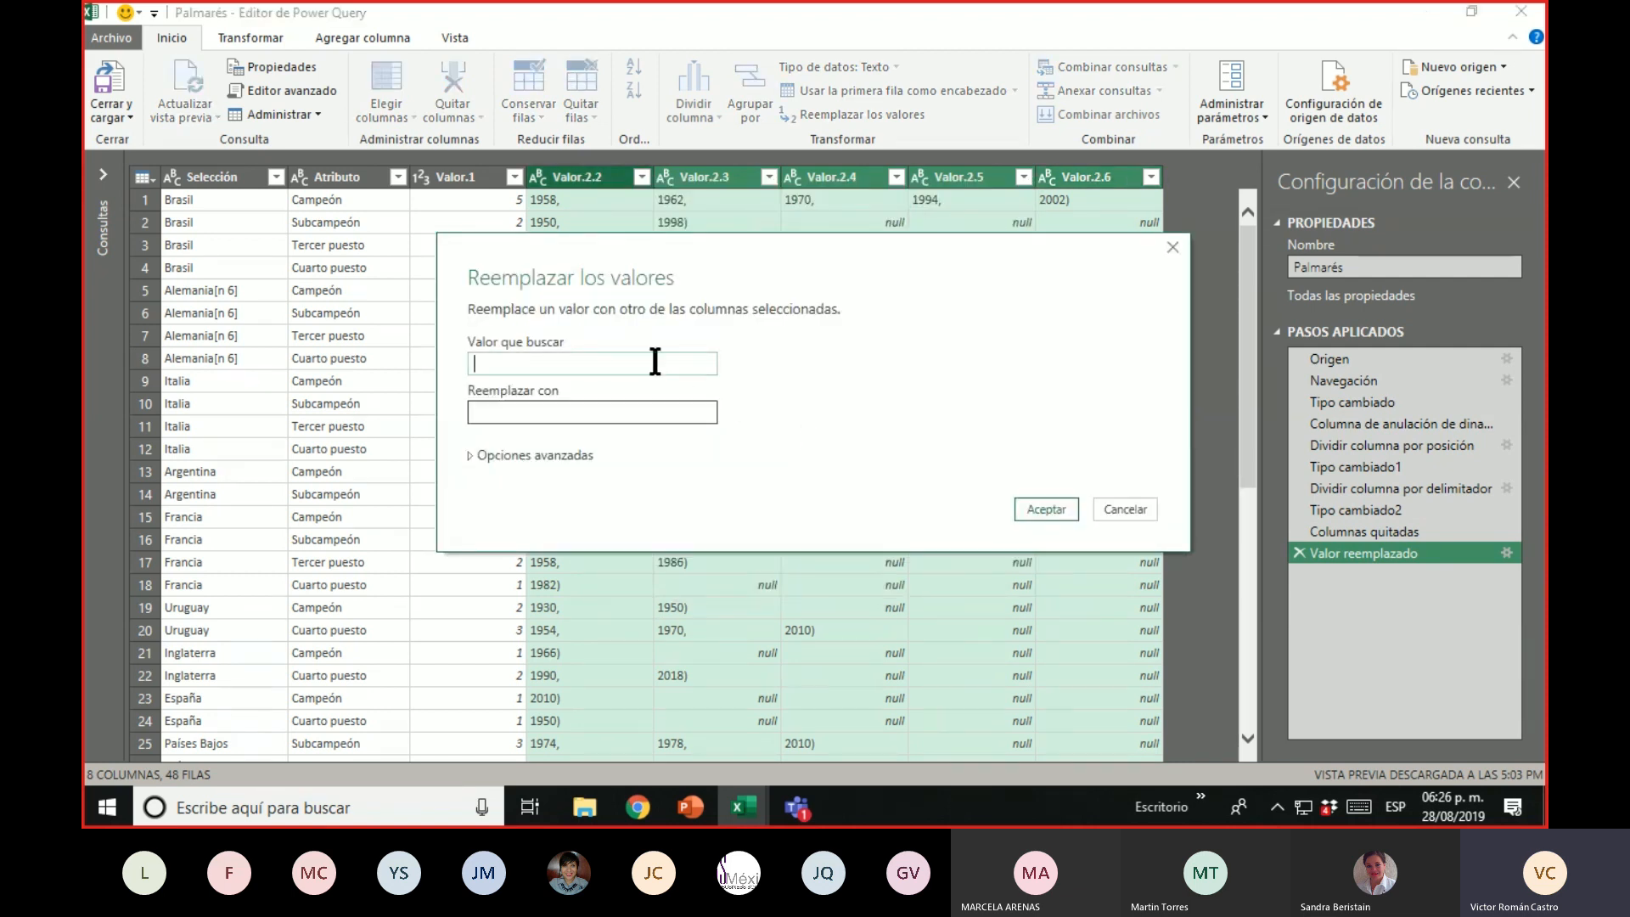
pyautogui.write(')')
pyautogui.click(1046, 510)
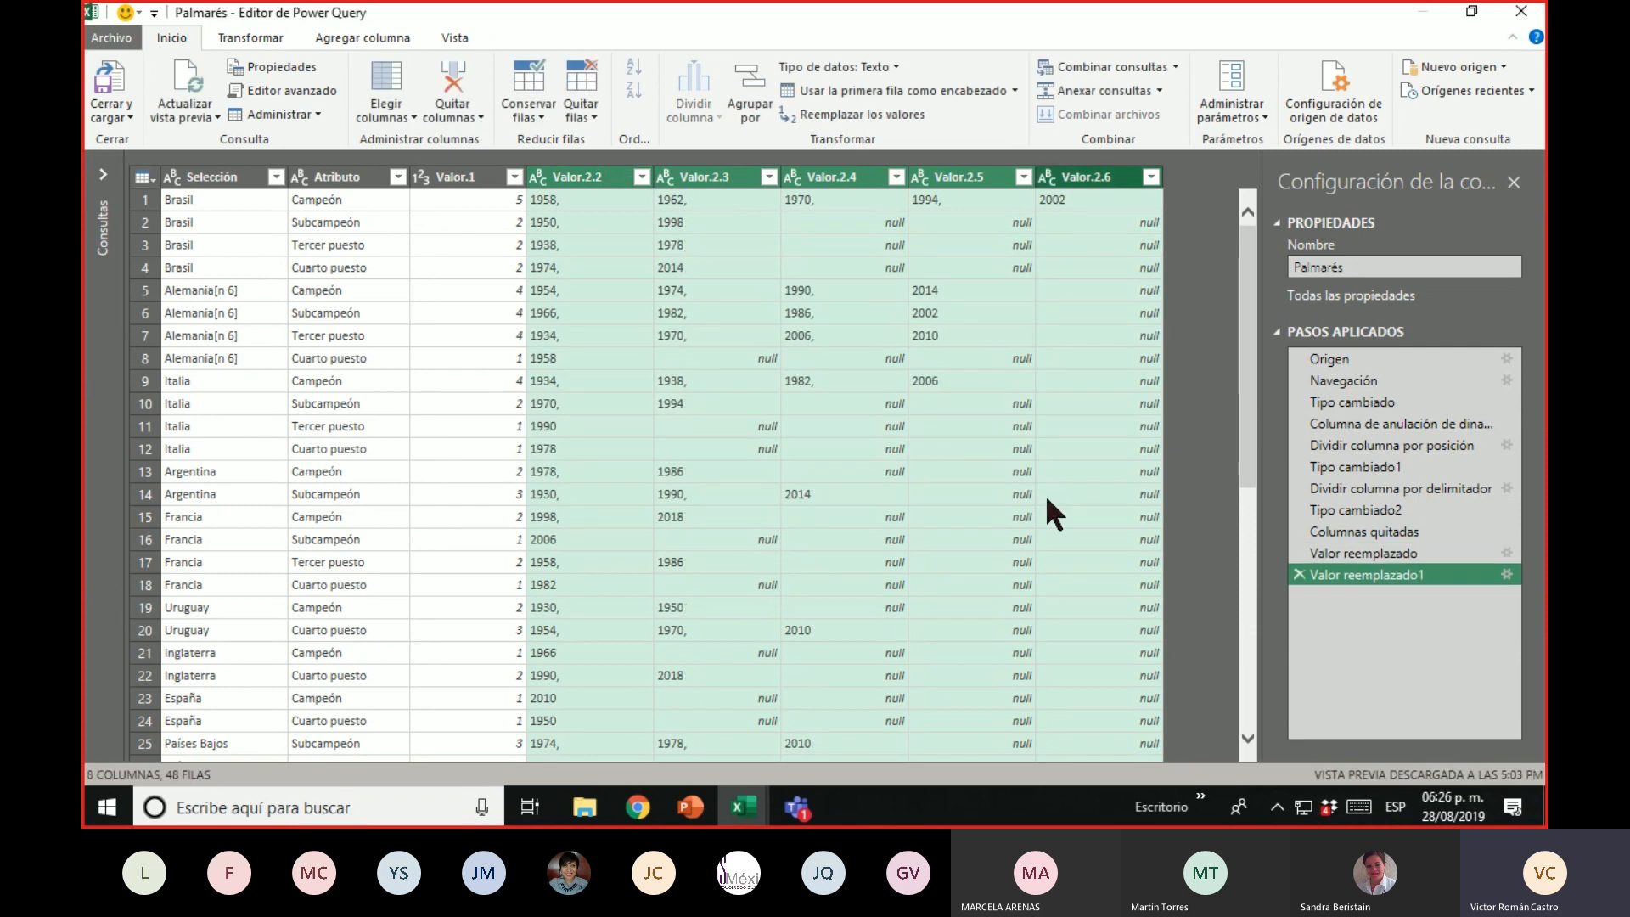
# Replace every comma in the Valor.2.2 through Valor.2.6 columns with nothing
pyautogui.rightClick(607, 174)
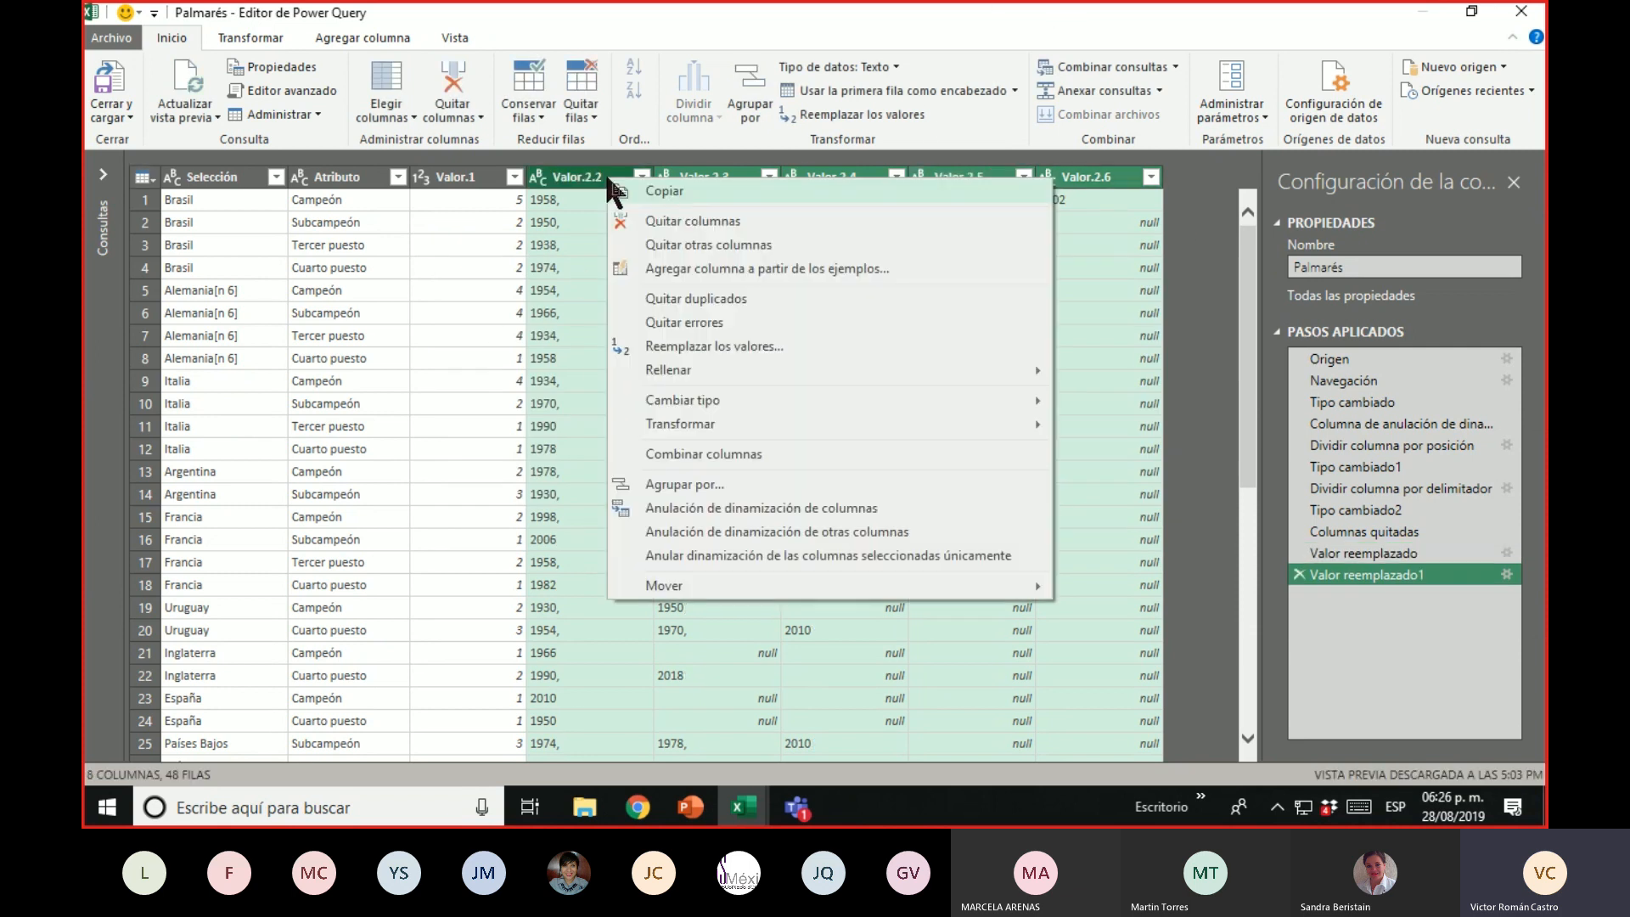
pyautogui.click(718, 347)
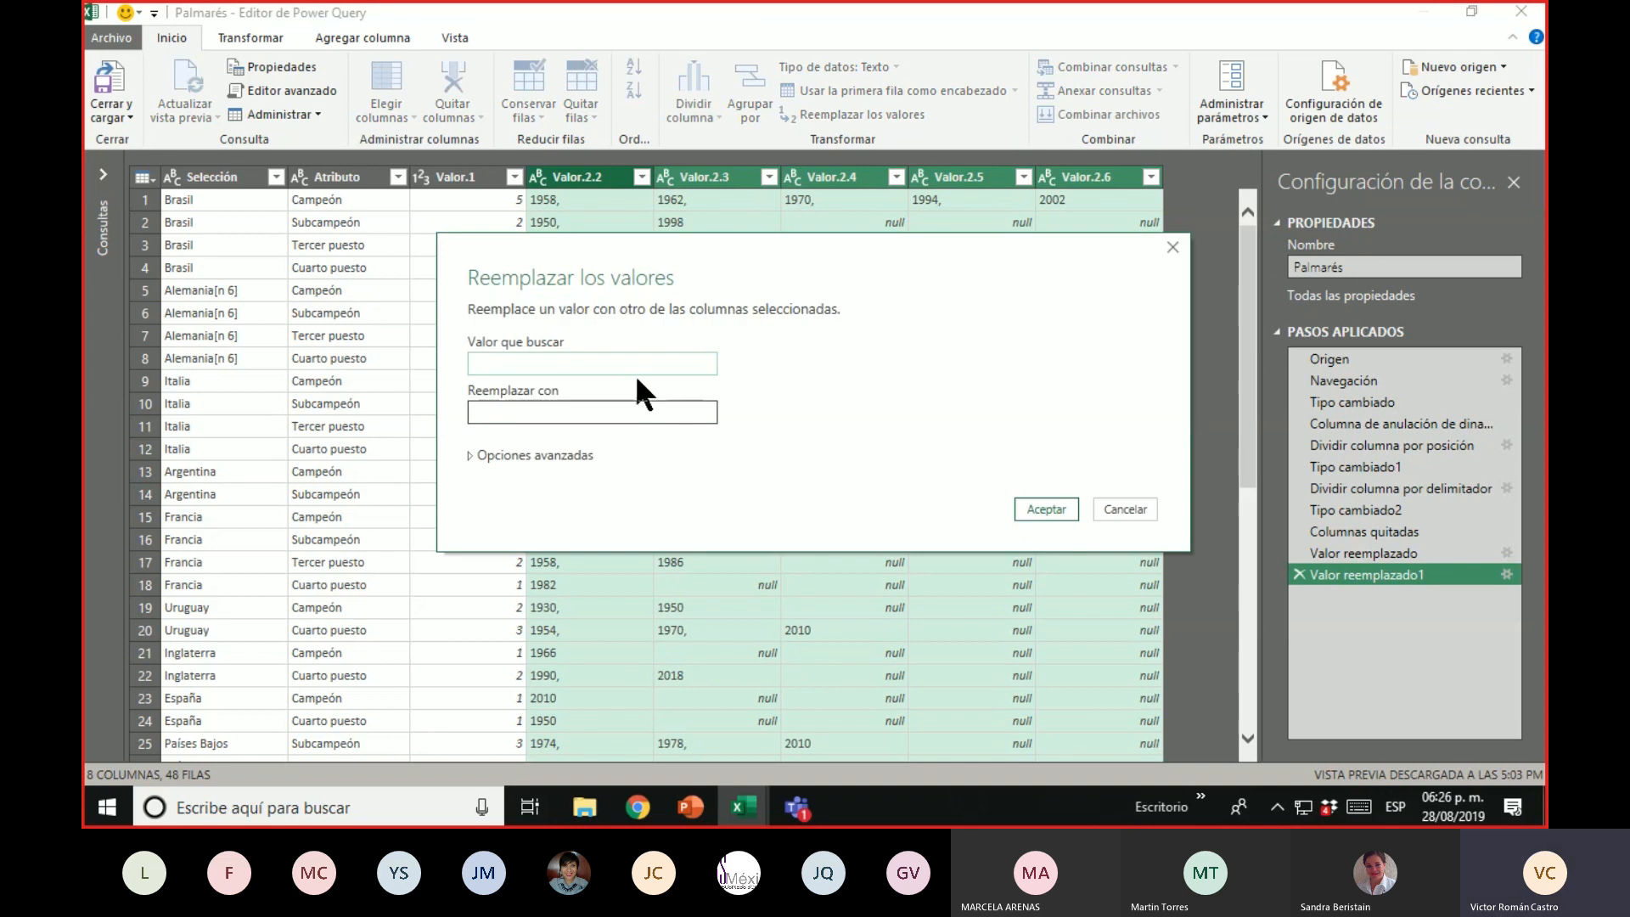
pyautogui.write(',')
pyautogui.click(1049, 508)
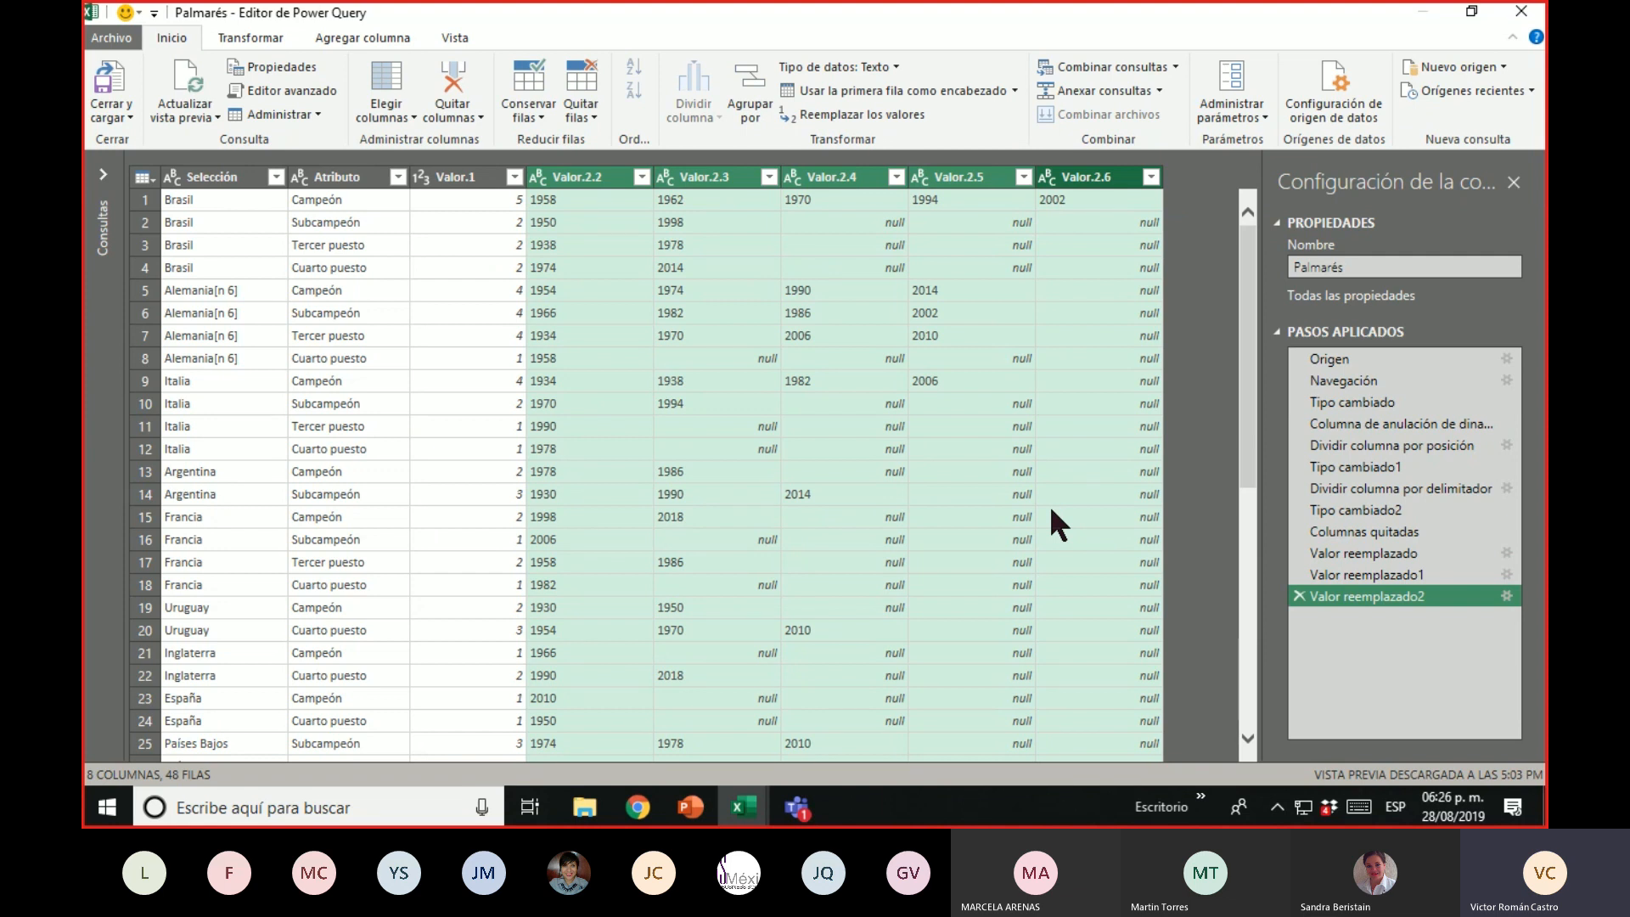
# Unpivot the Valor.2.2 through Valor.2.6 columns into attribute and value rows
pyautogui.moveTo(1257, 282); pyautogui.dragTo(1231, 257)
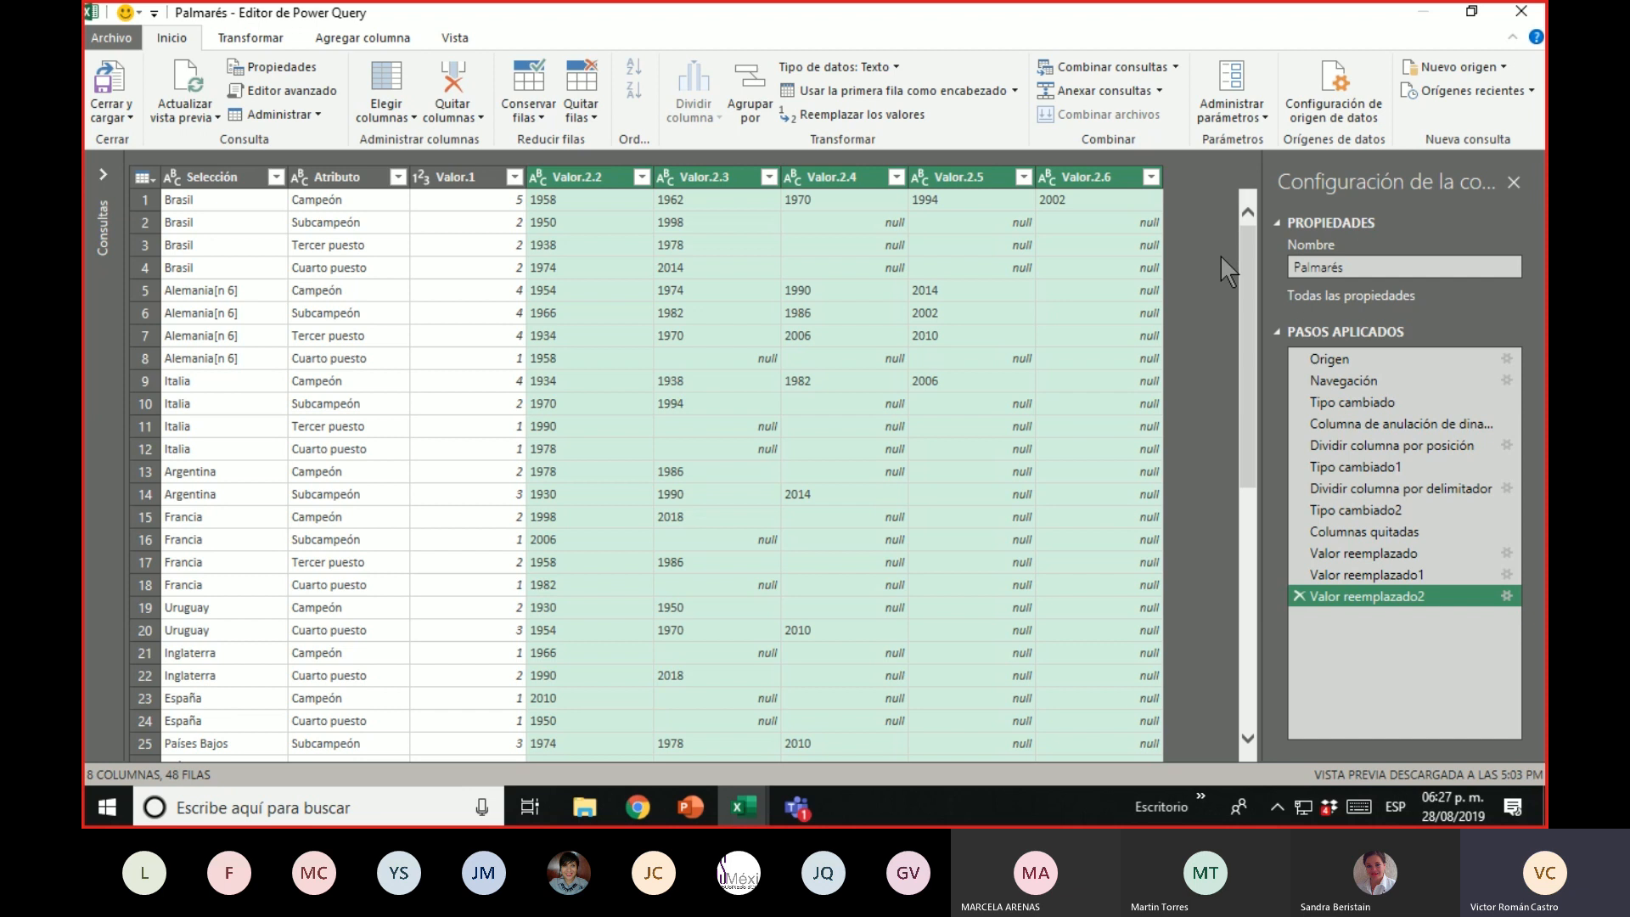
pyautogui.rightClick(613, 176)
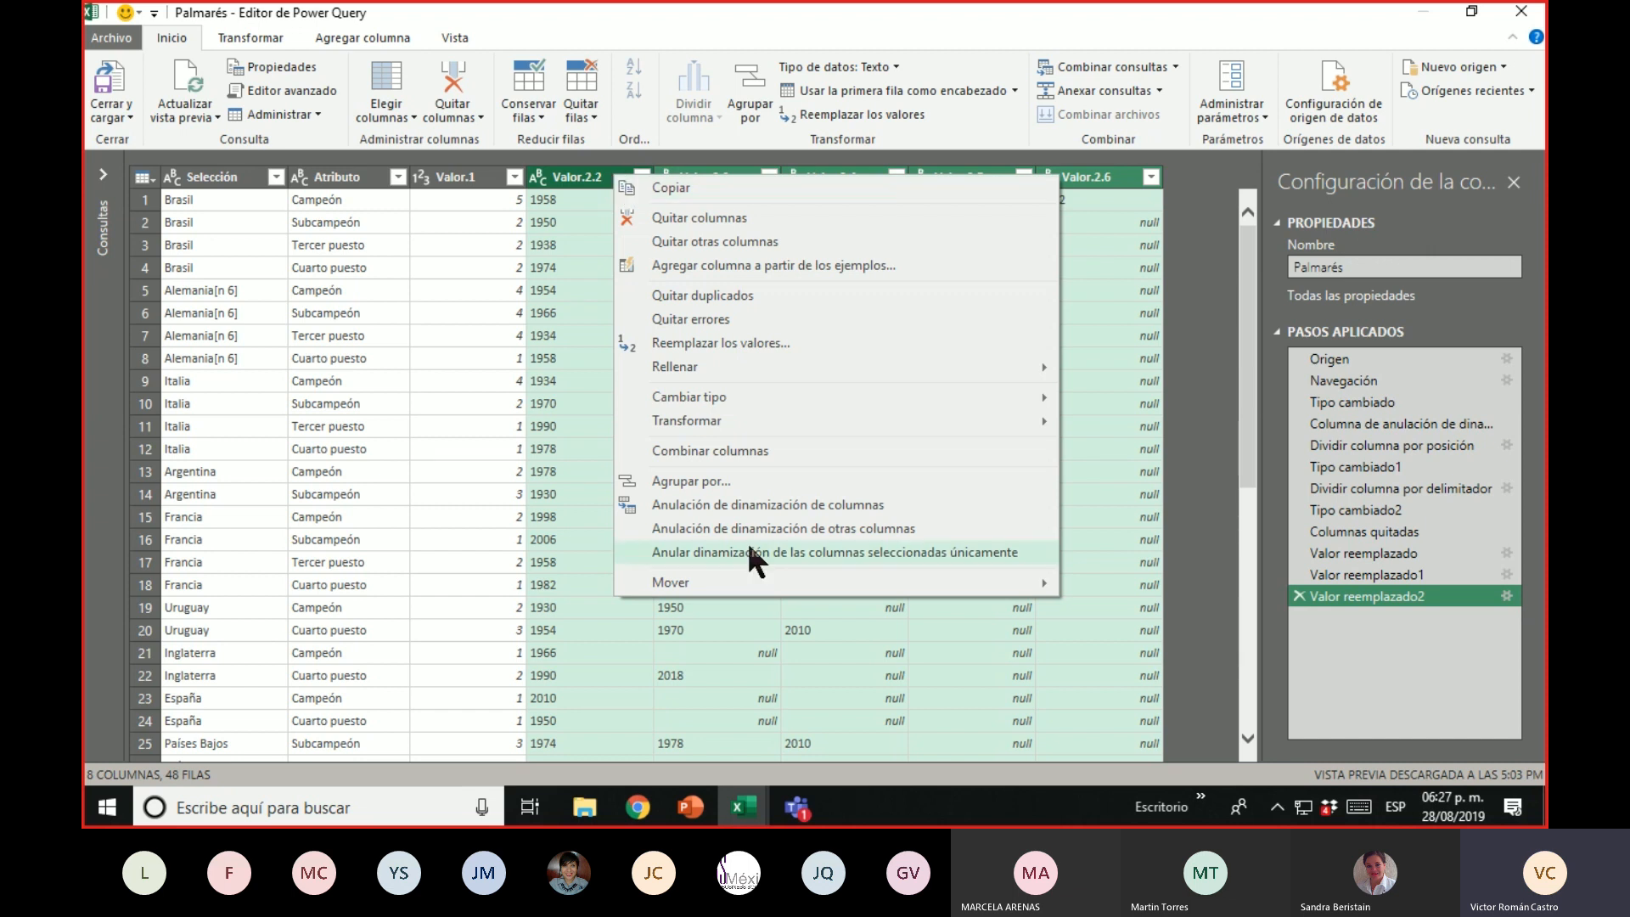
pyautogui.click(782, 506)
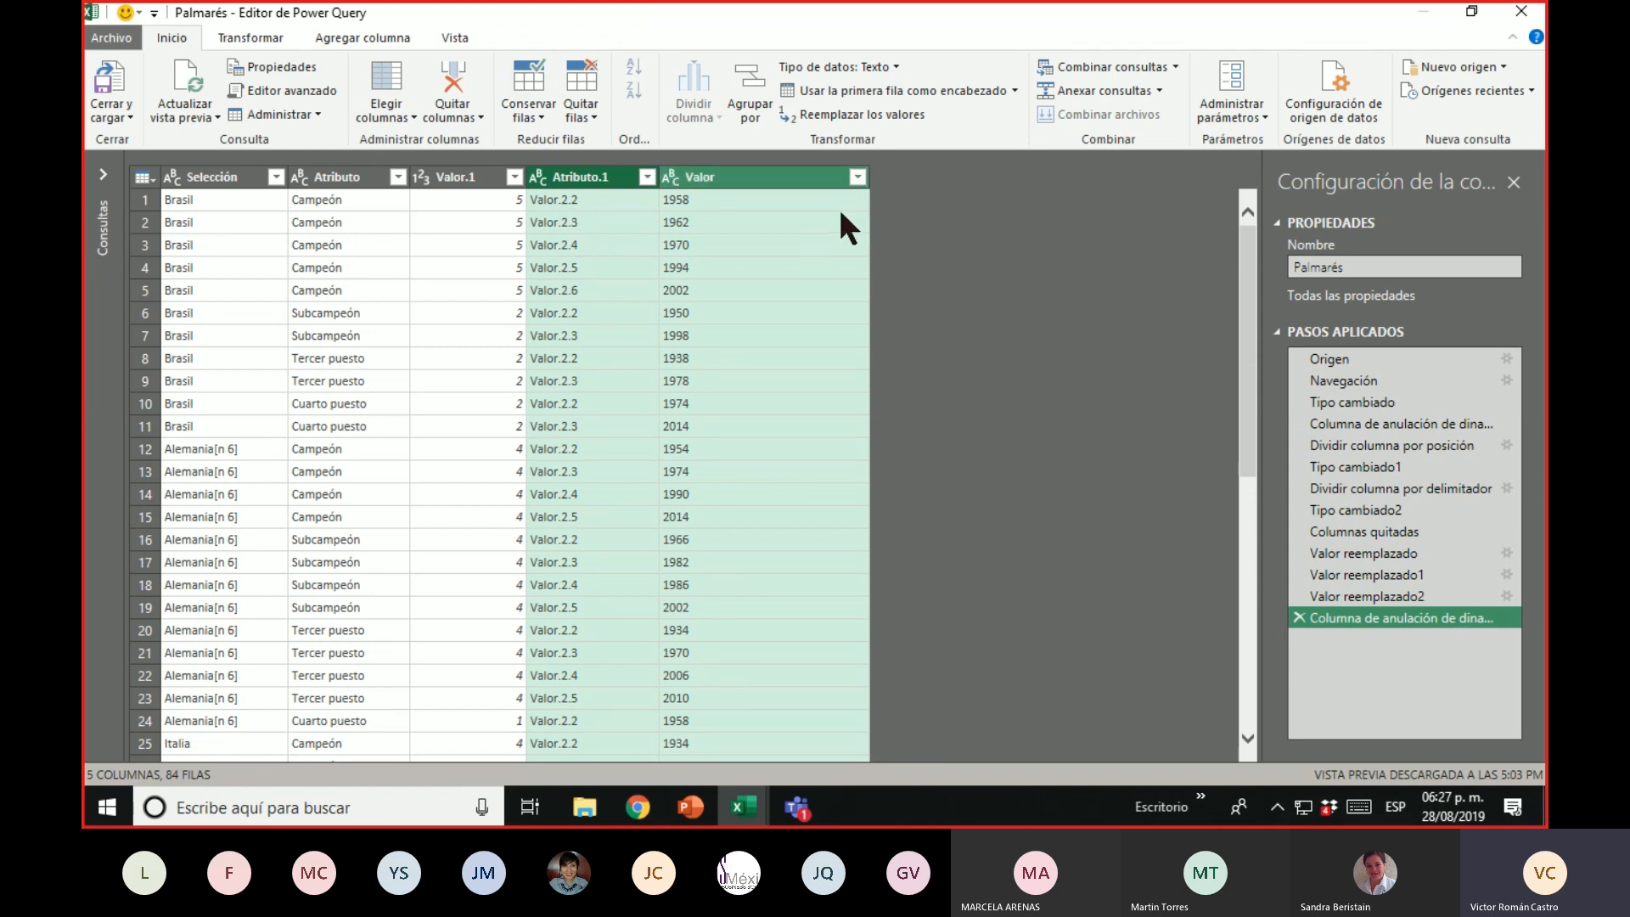
pyautogui.moveTo(1251, 295)
pyautogui.mouseDown()
pyautogui.moveTo(1256, 673)
pyautogui.moveTo(1238, 273)
pyautogui.mouseUp()
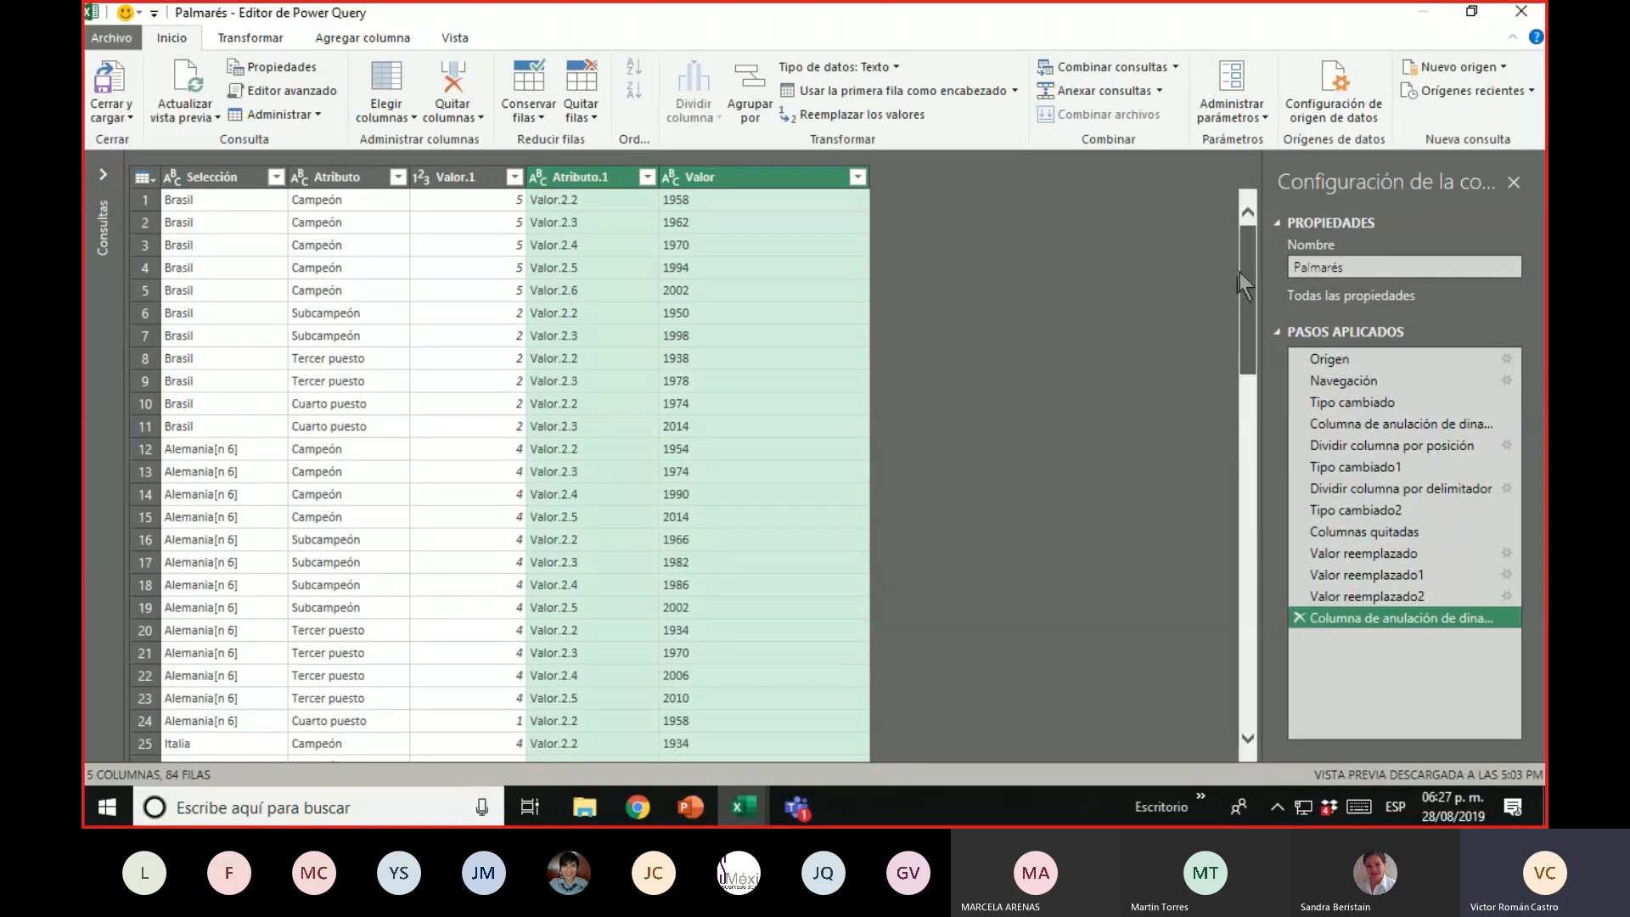
# Switch to Chrome to compare the reshaped data with Wikipedia's Palmarés table, and return to the Power Query editor
pyautogui.hotkey('alt', 'Tab')
pyautogui.scroll(1, 750, 389)
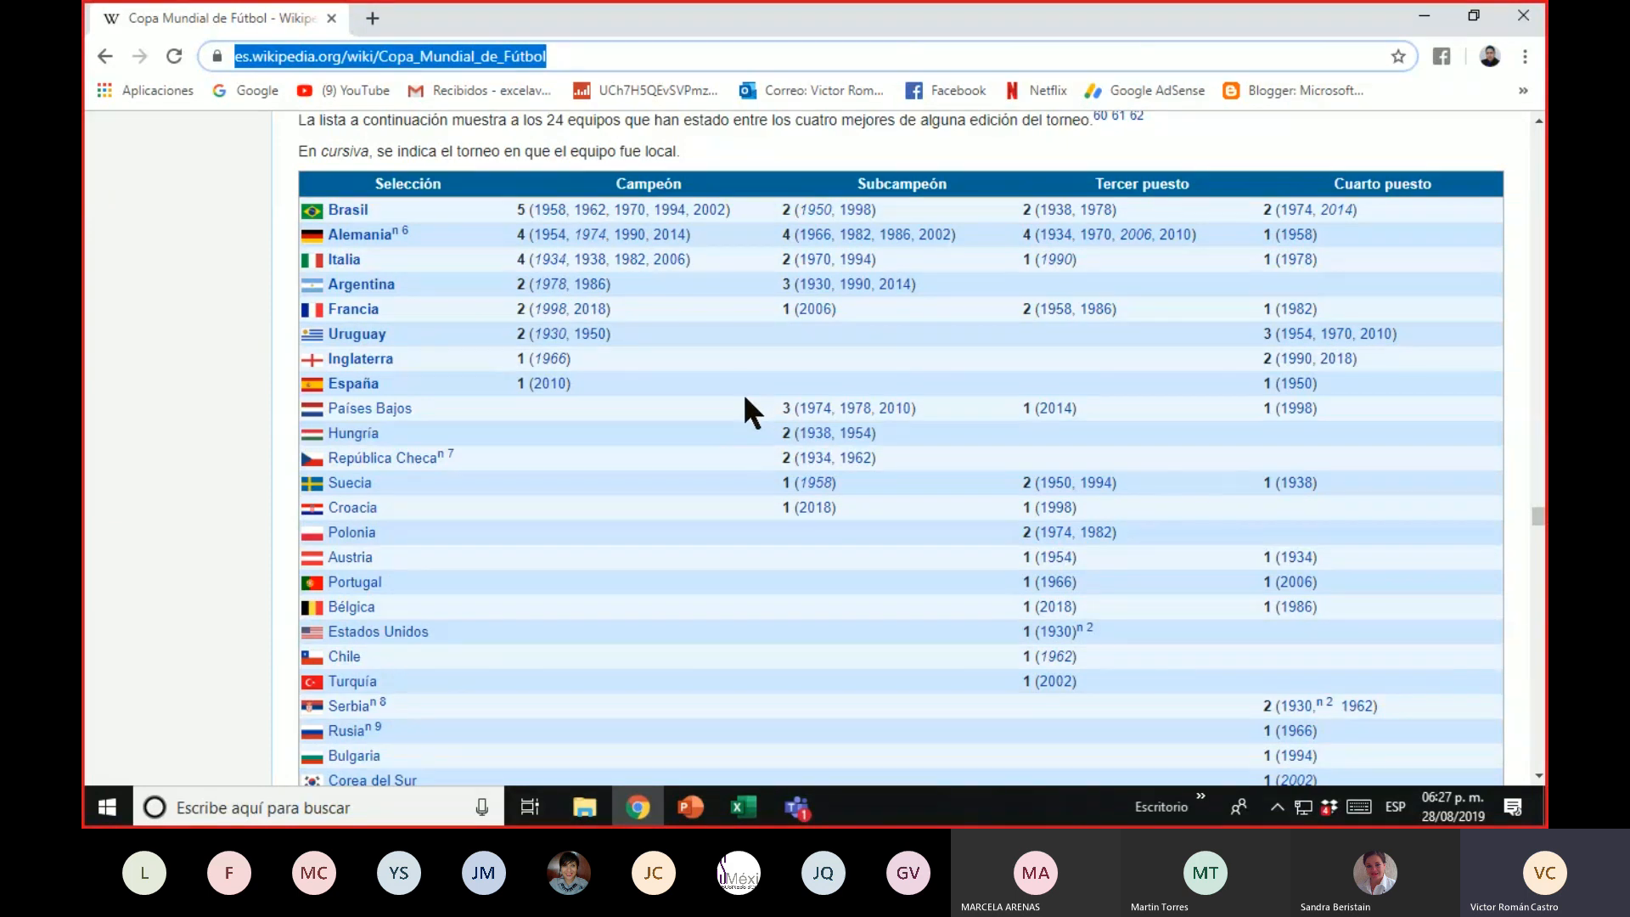
pyautogui.hotkey('alt', 'Tab')
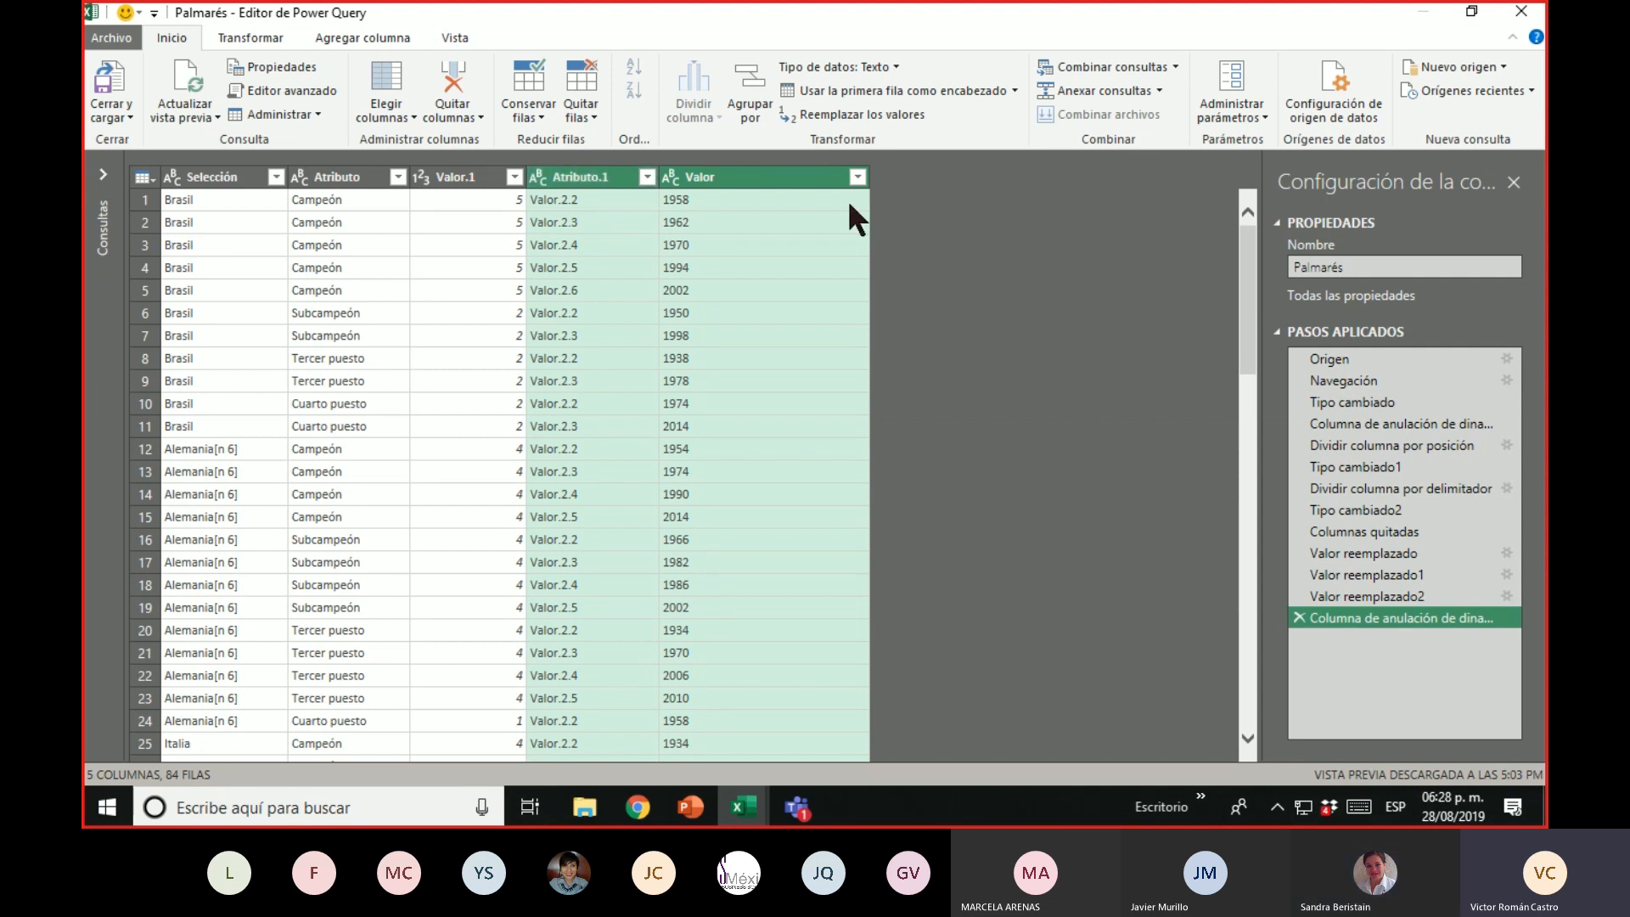
pyautogui.click(597, 180)
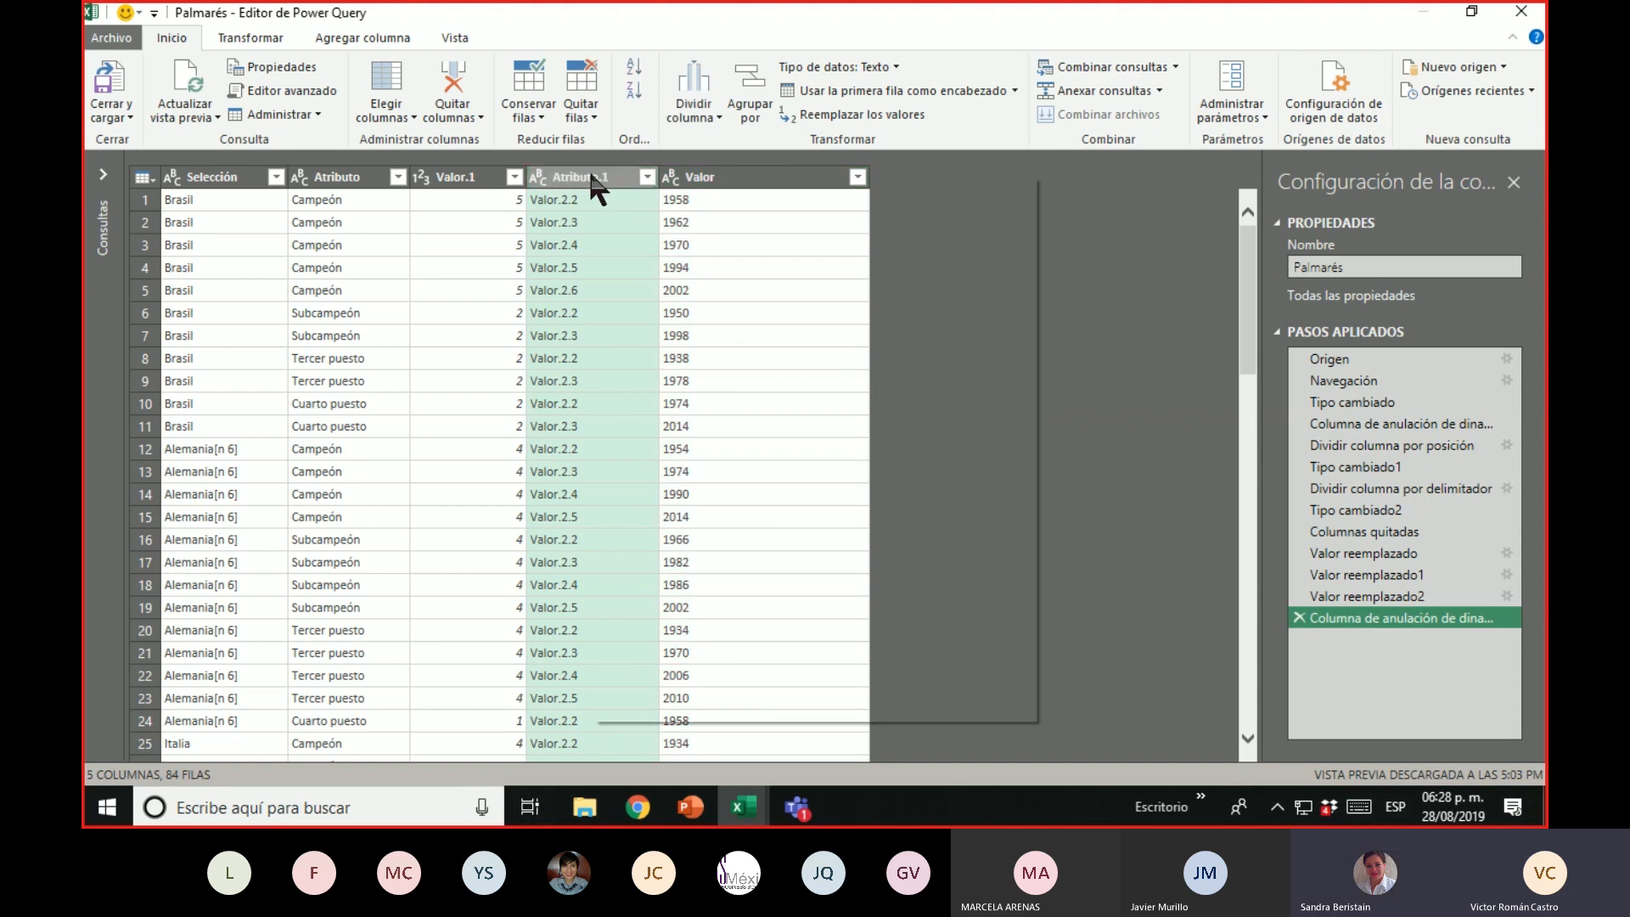
pyautogui.rightClick(595, 184)
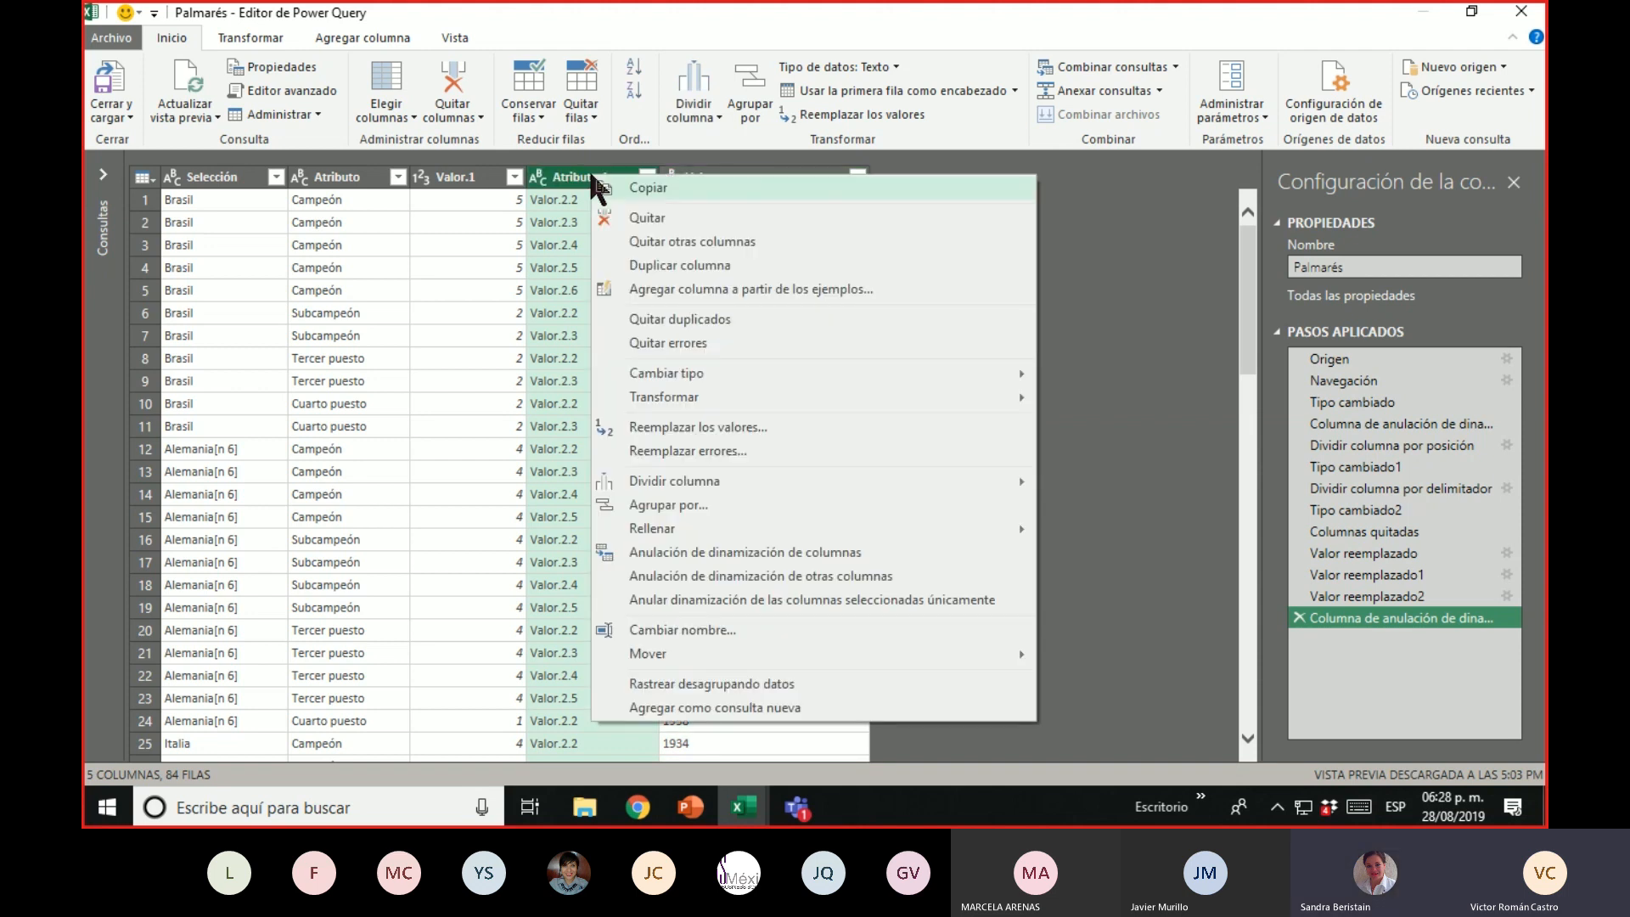
pyautogui.click(586, 183)
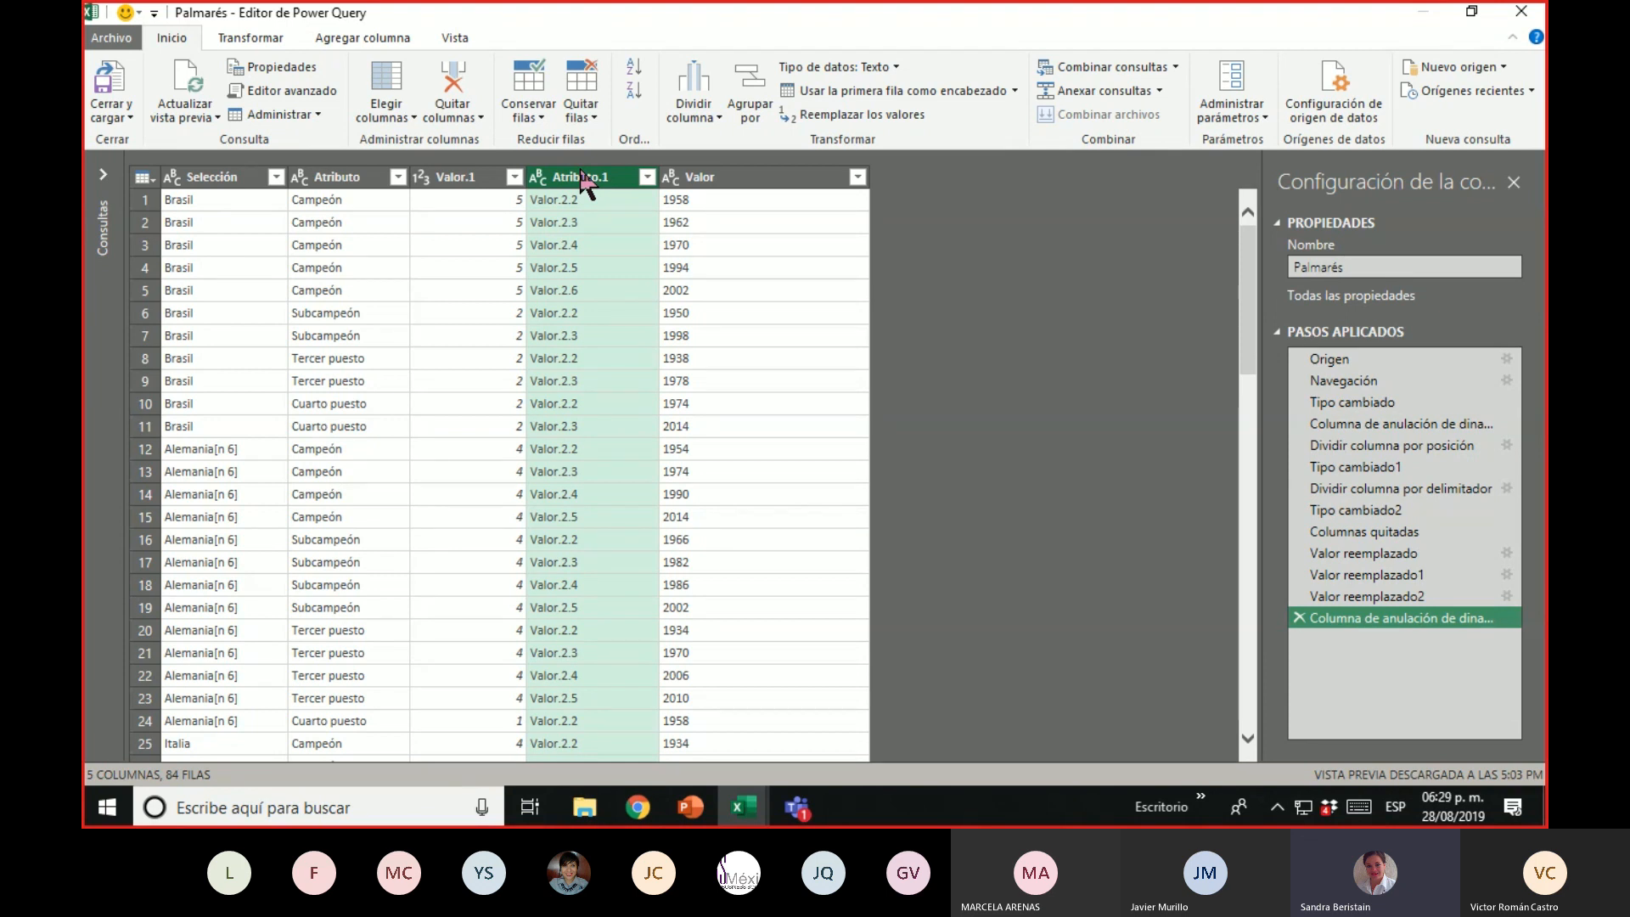
# Check Wikipedia's Palmarés table in Chrome again, return to the Power Query editor and remove the Atributo.1 column
pyautogui.click(629, 813)
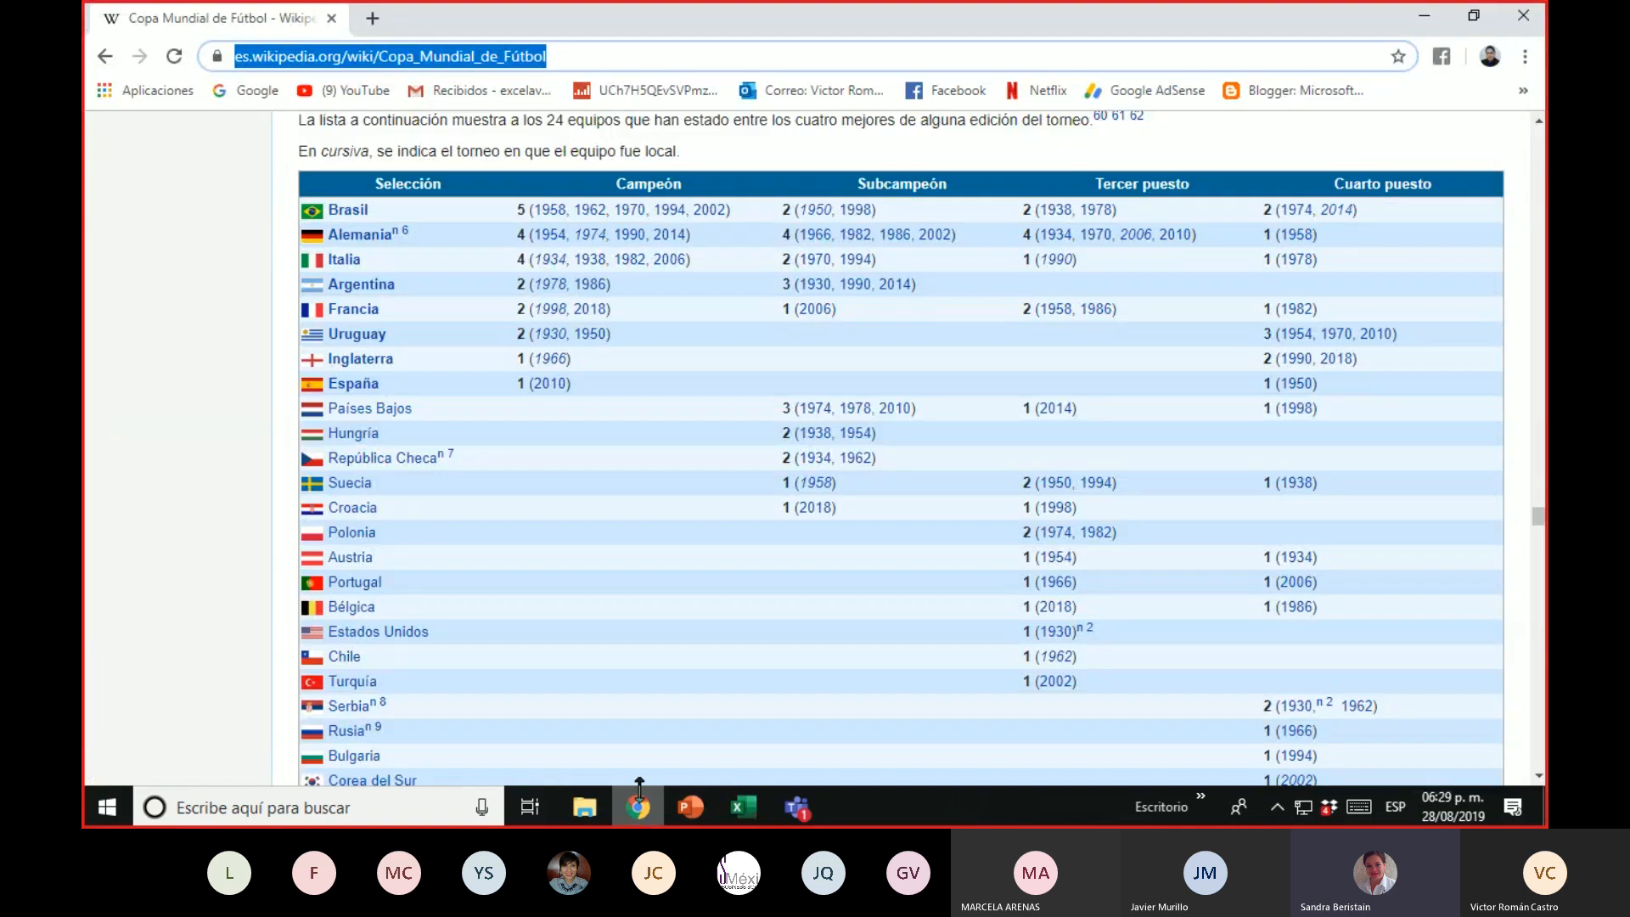
pyautogui.click(638, 803)
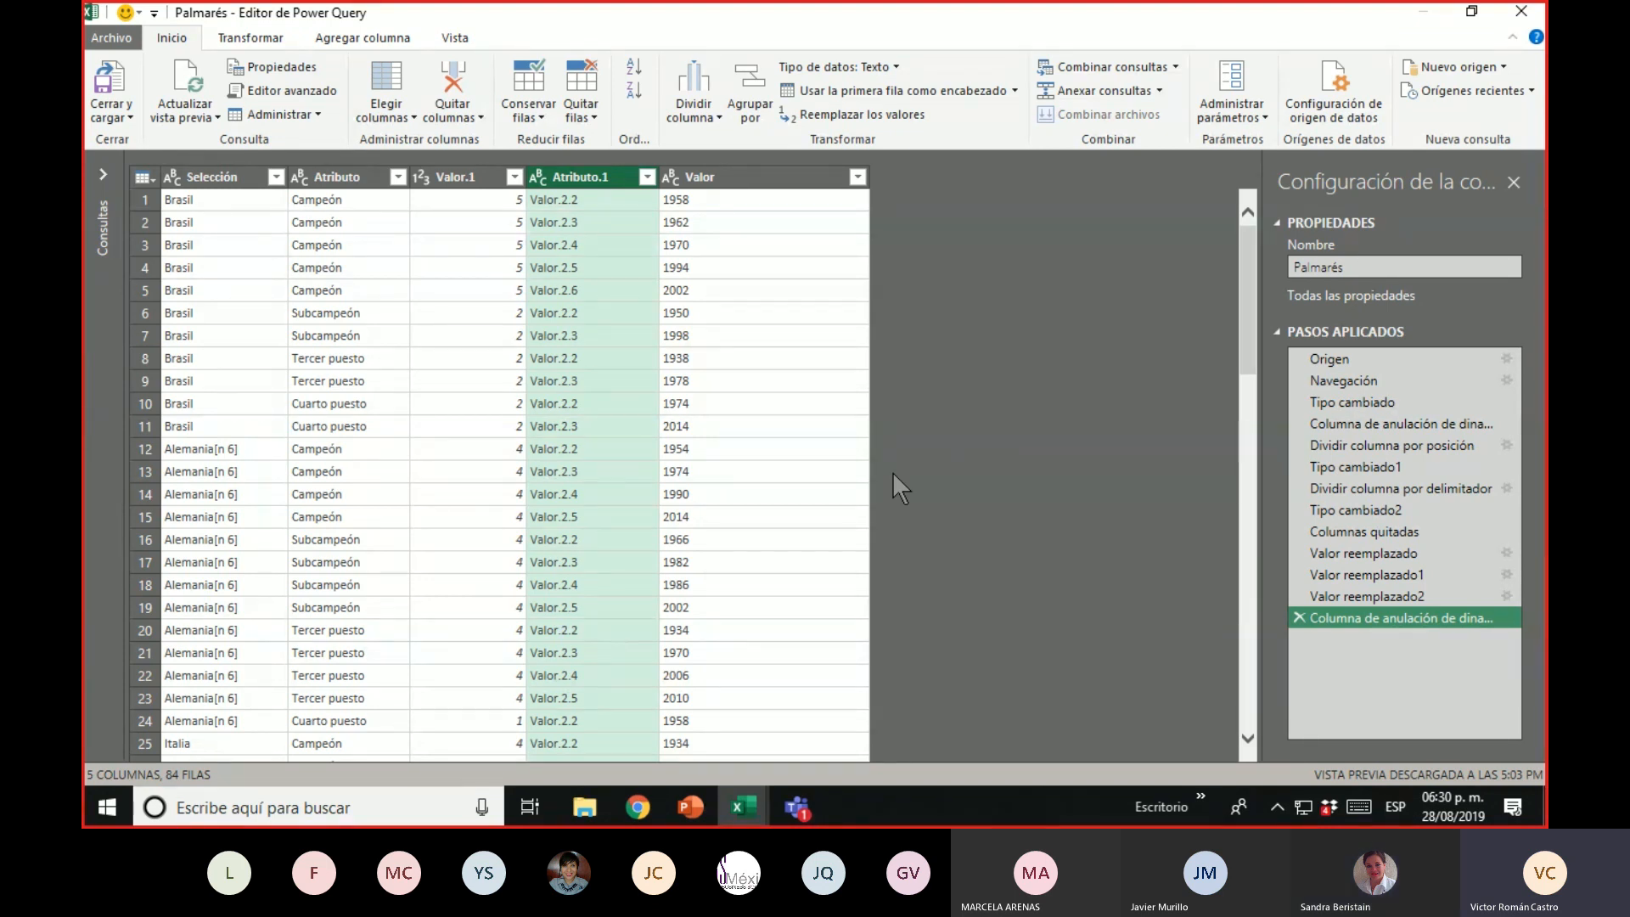
pyautogui.rightClick(579, 176)
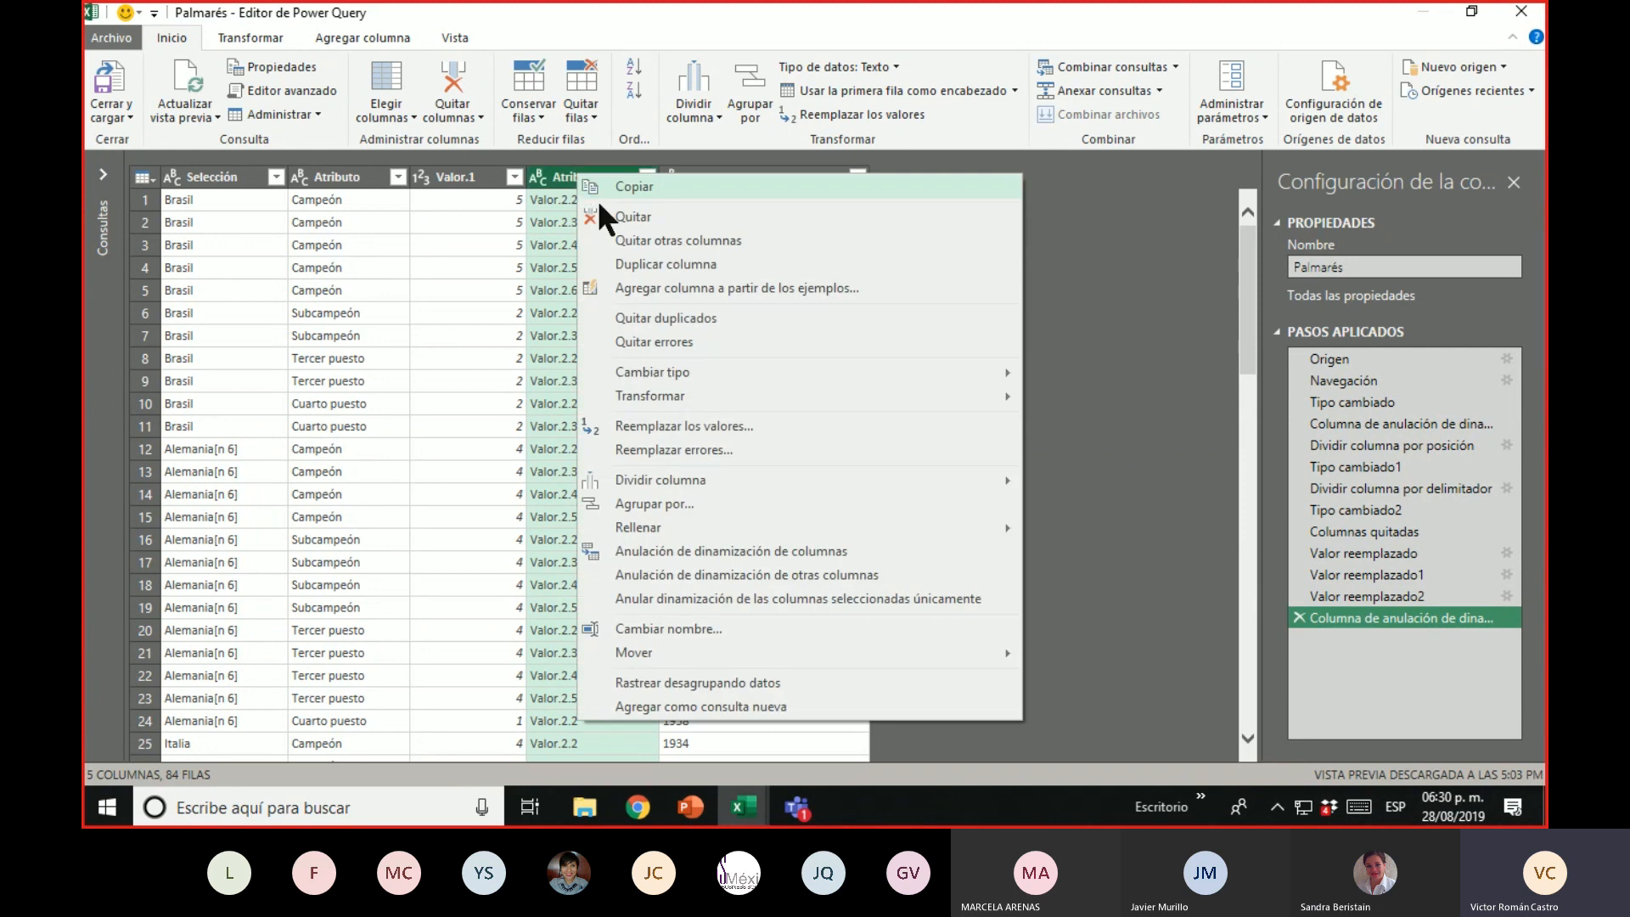
pyautogui.click(630, 222)
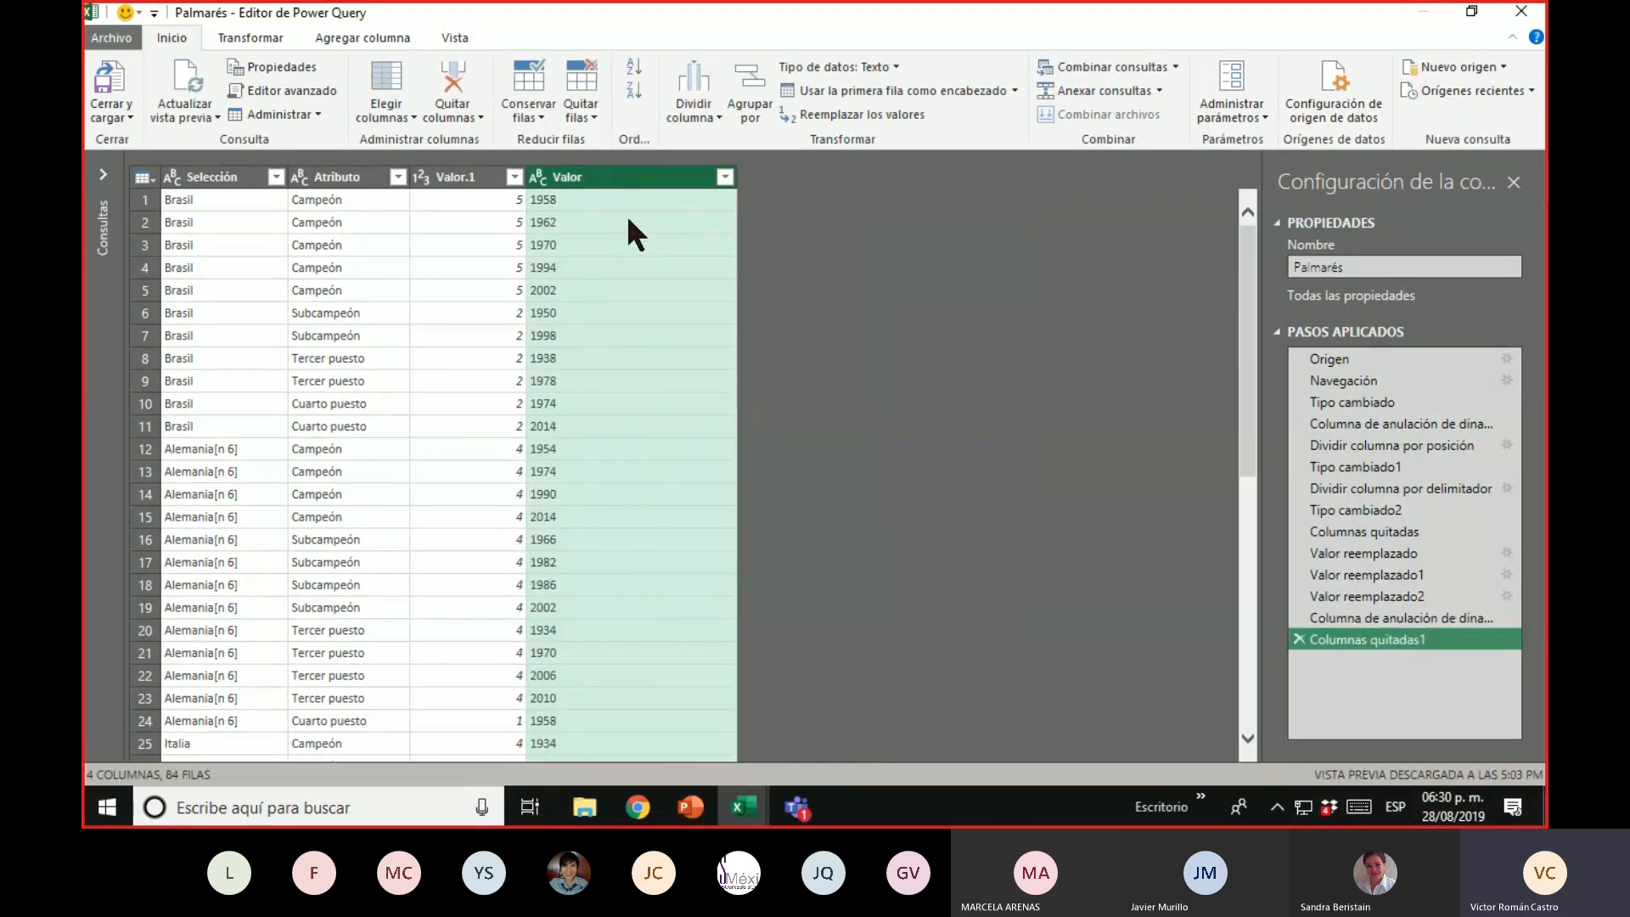
# Look through the remaining rows and rename the Valor column as Año
pyautogui.scroll(-5, 571, 560)
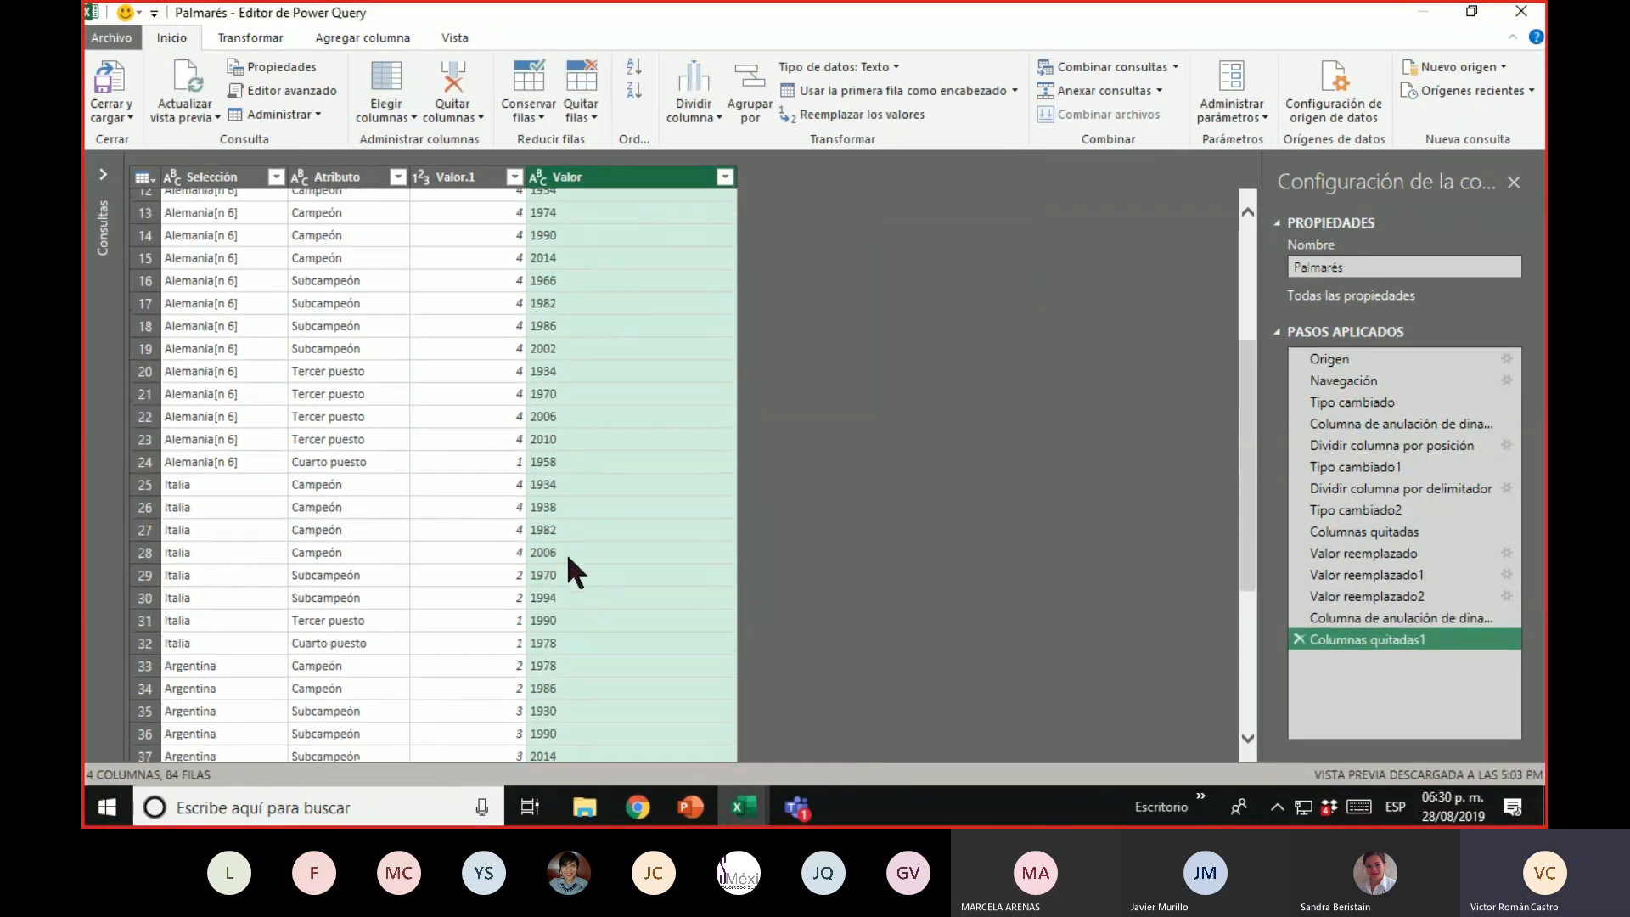
pyautogui.scroll(5, 561, 628)
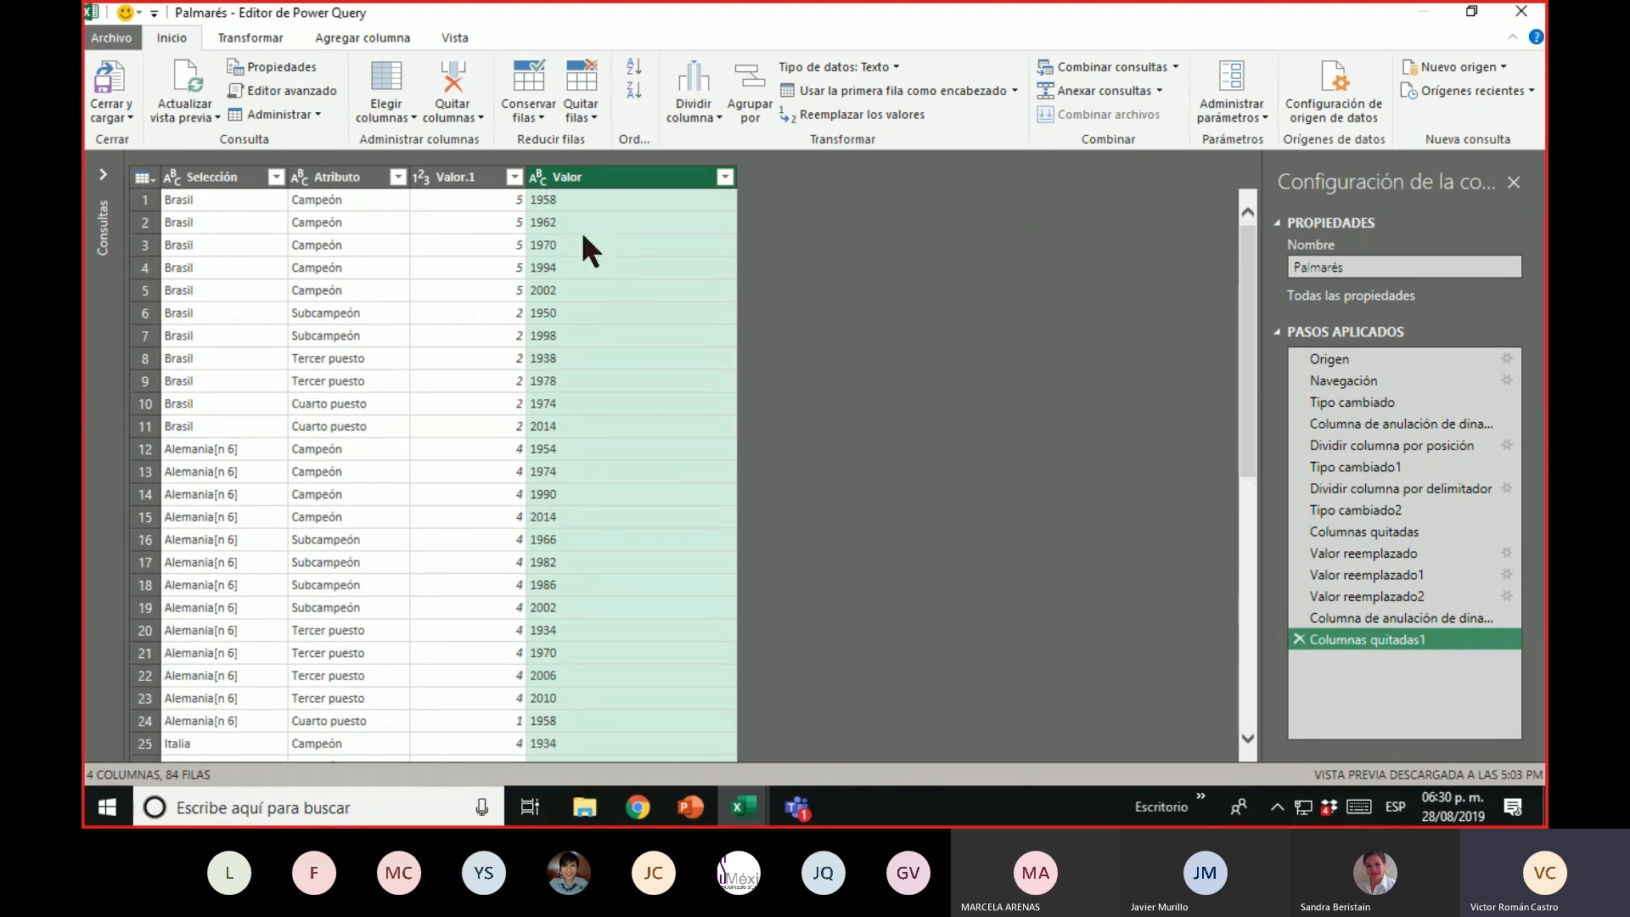
pyautogui.doubleClick(588, 180)
pyautogui.write('Año')
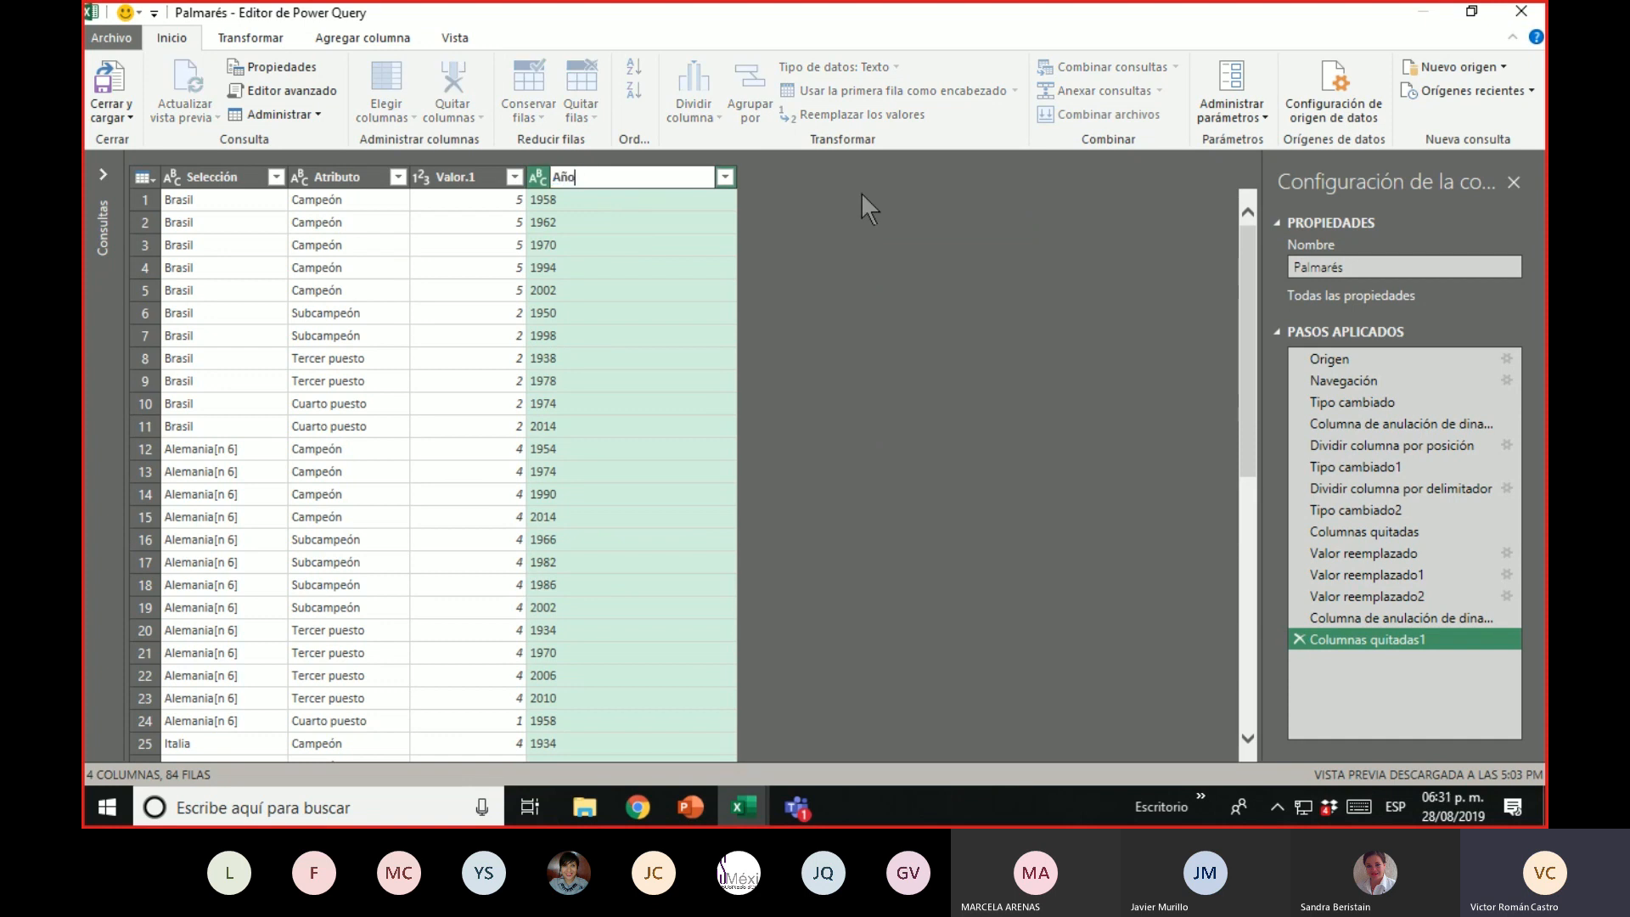
pyautogui.press('Return')
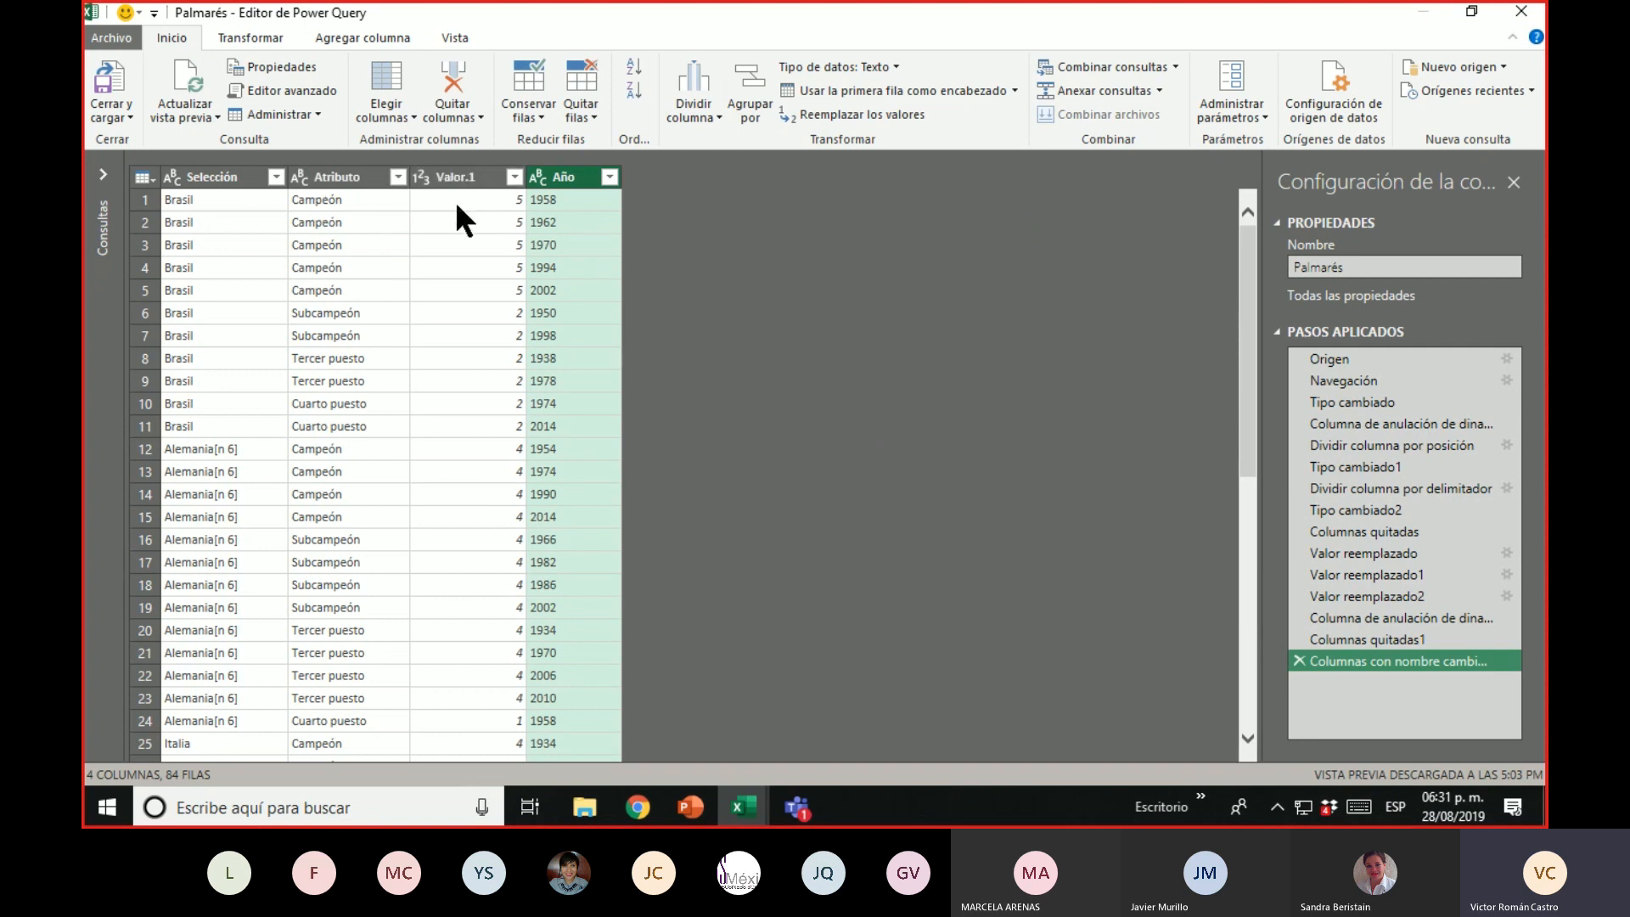
# Remove the Valor.1 column with the placing counts from the query
pyautogui.moveTo(483, 192); pyautogui.dragTo(477, 291)
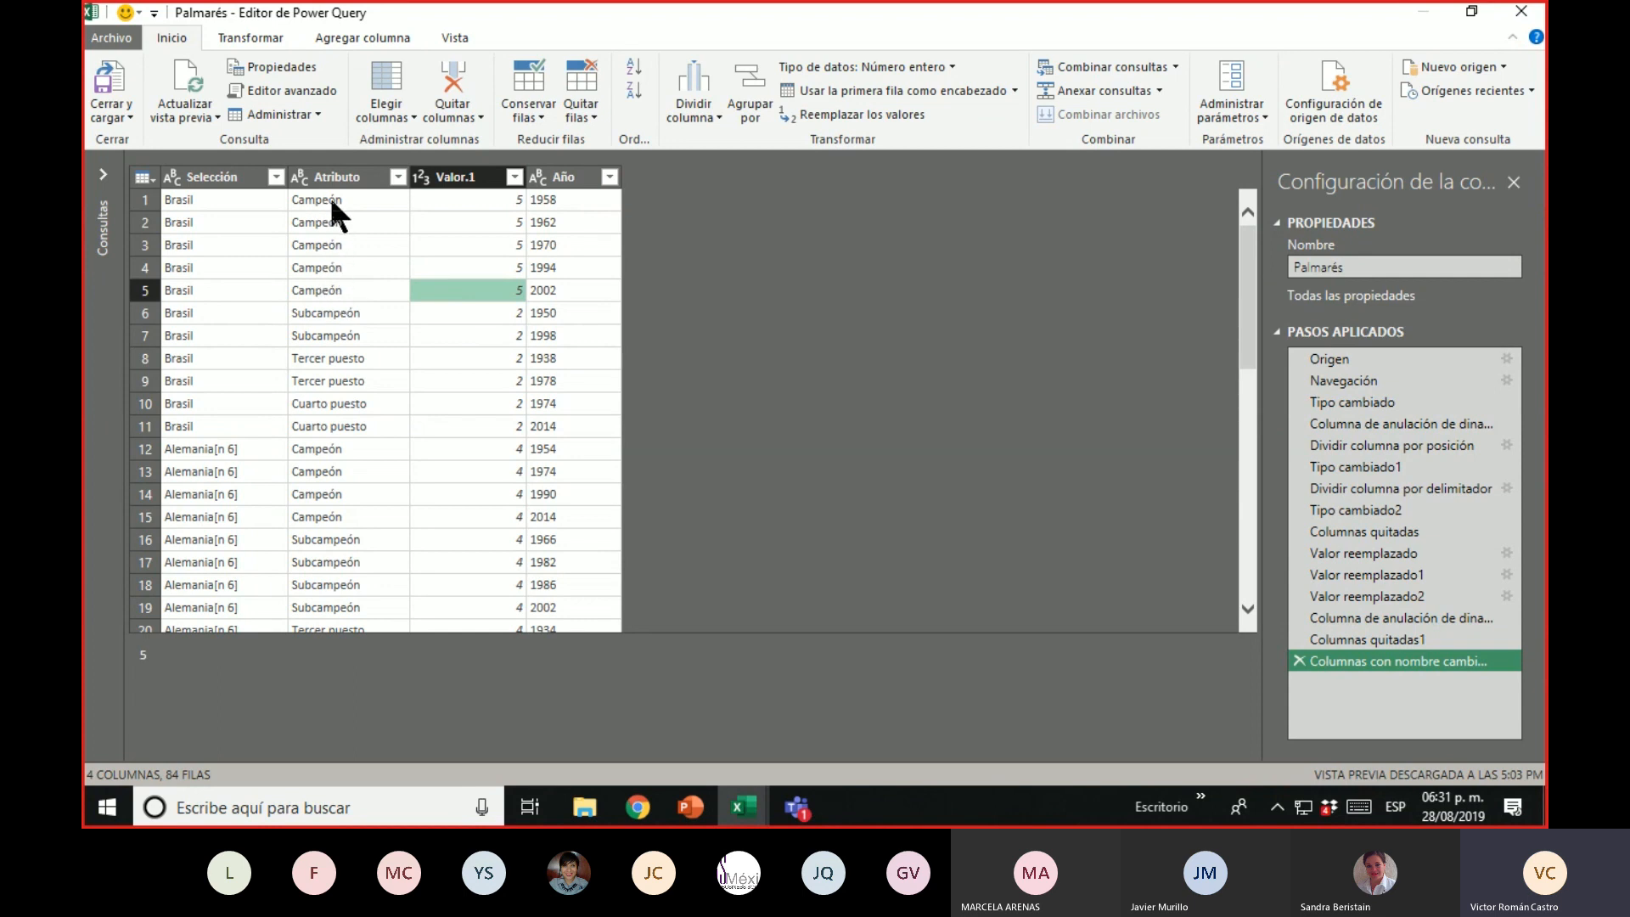
pyautogui.click(443, 270)
pyautogui.click(436, 248)
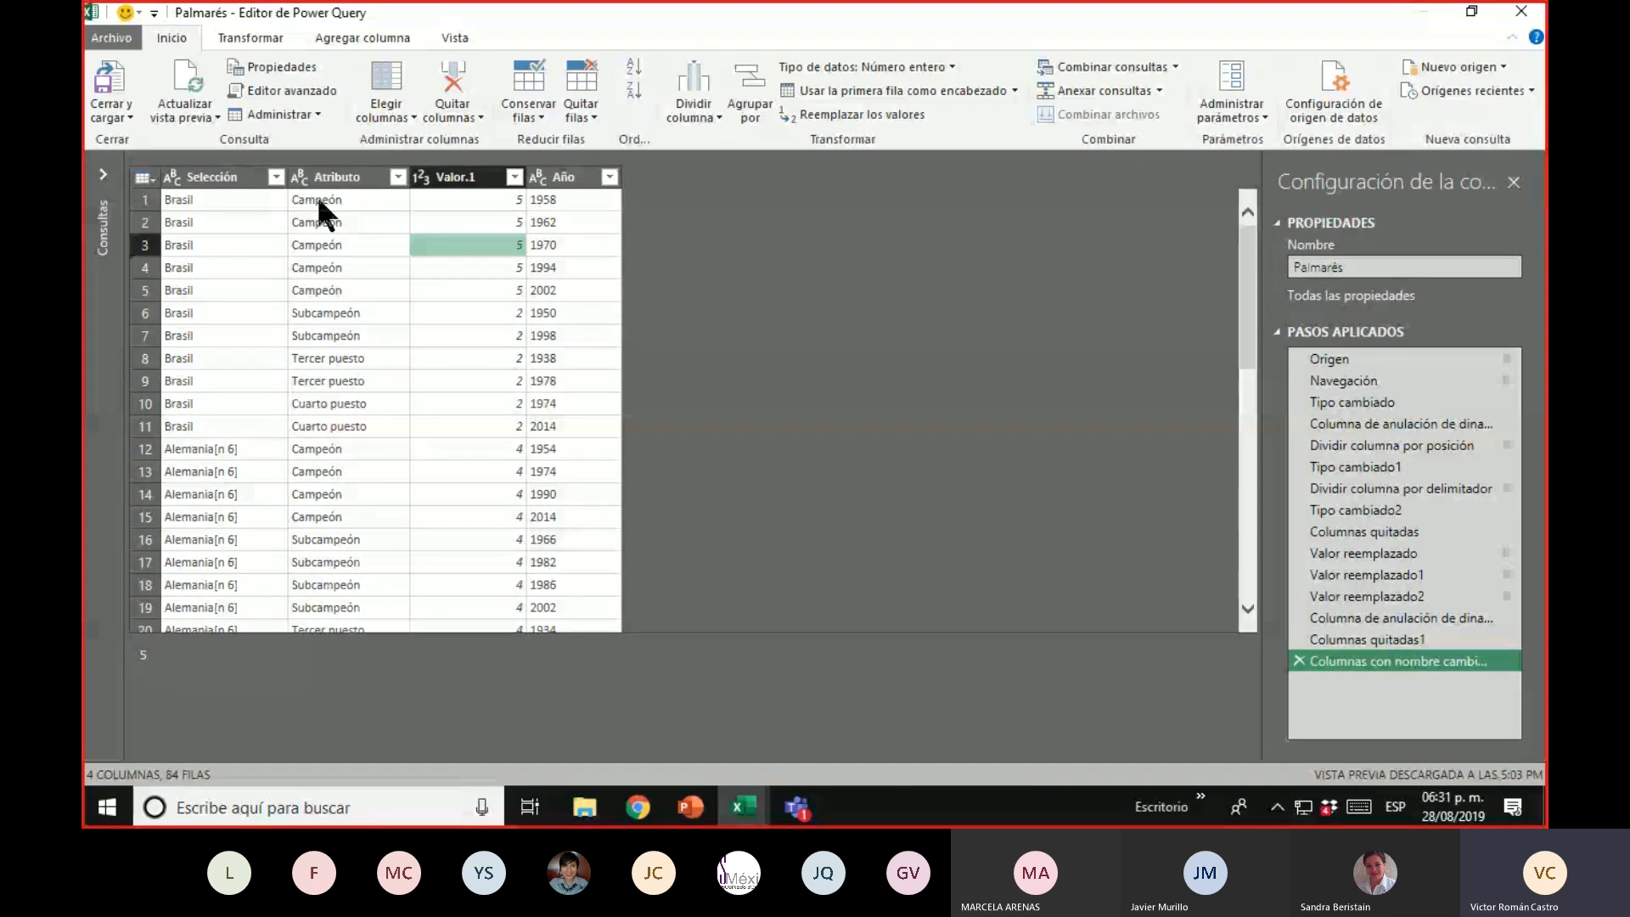
pyautogui.click(344, 289)
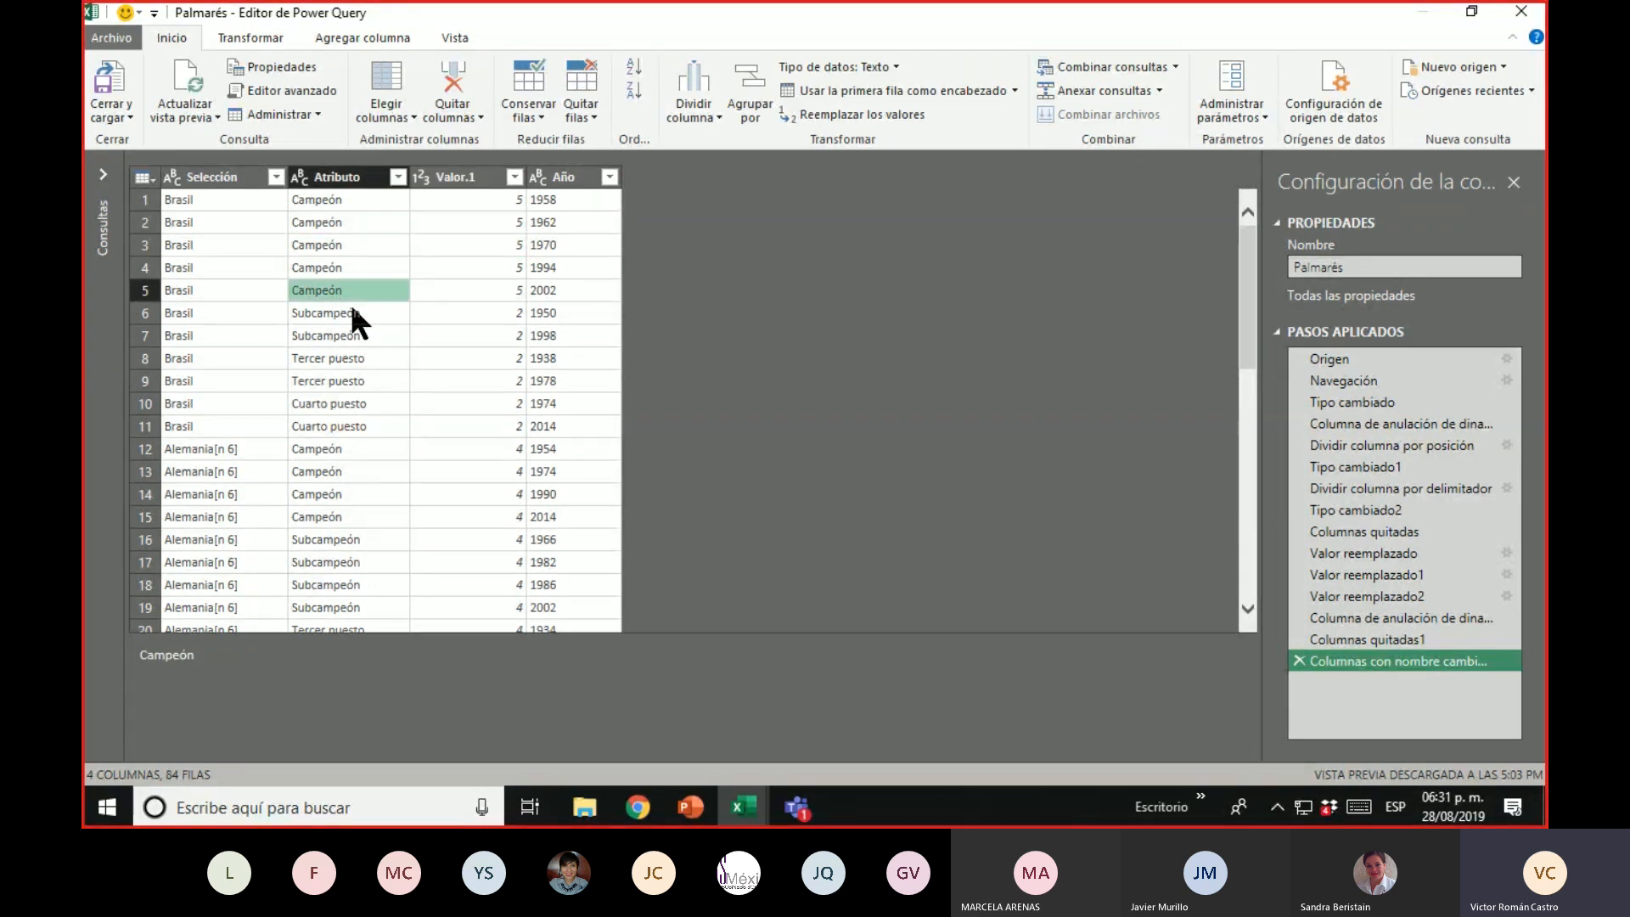
pyautogui.rightClick(462, 174)
pyautogui.click(495, 212)
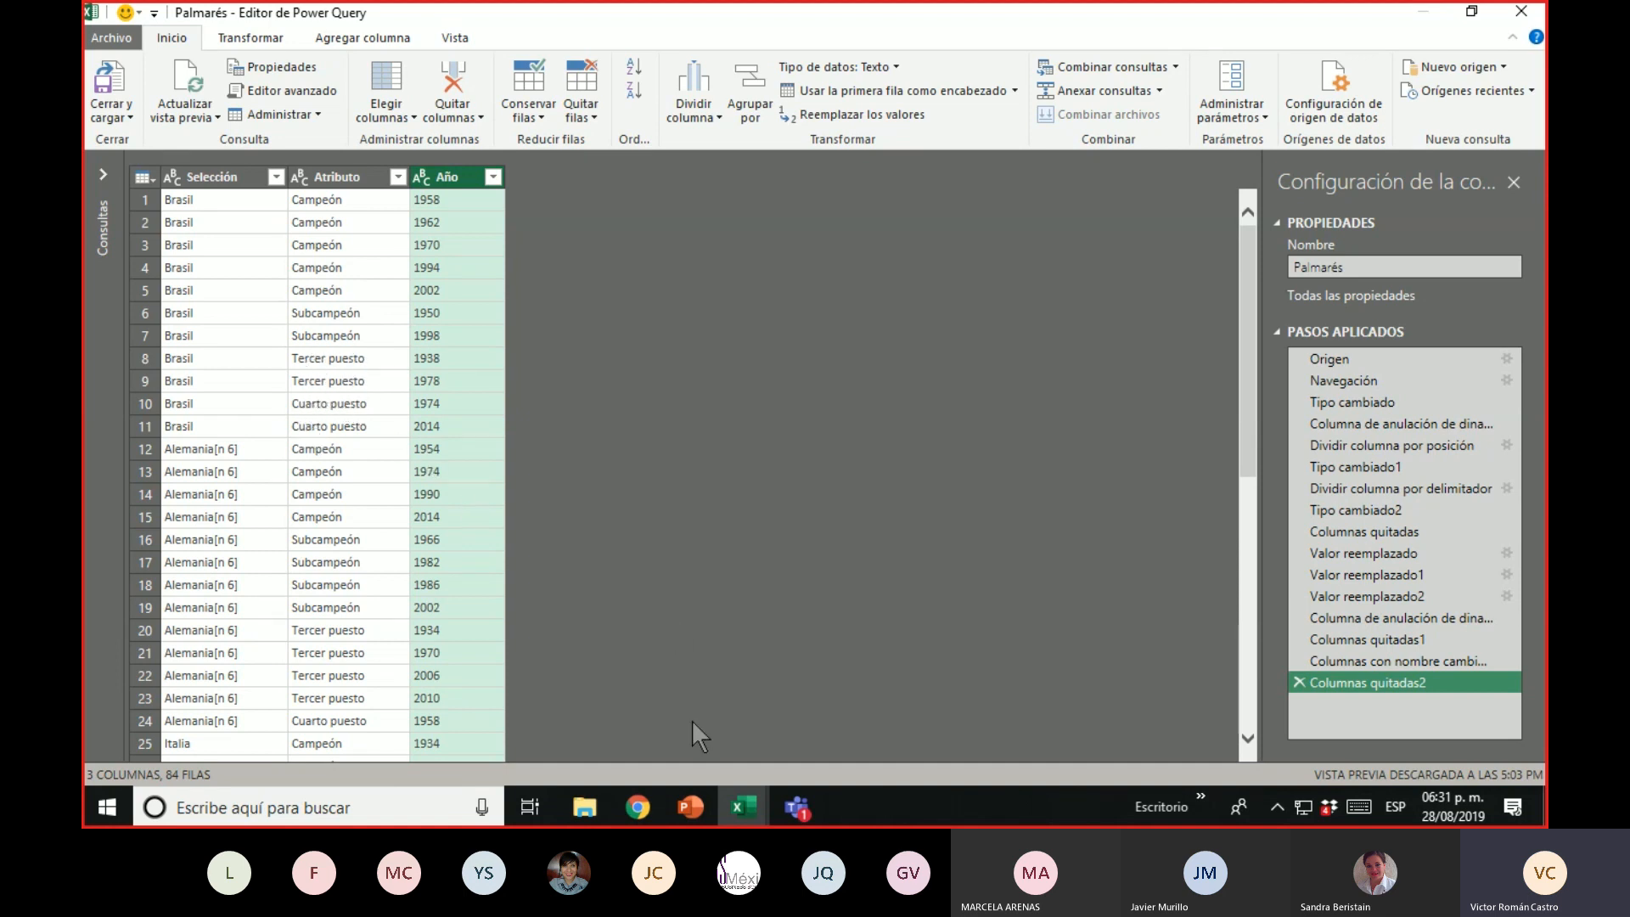
# Switch to Chrome to compare the three-column result with Wikipedia's Palmarés table, and return to the Power Query editor
pyautogui.click(638, 807)
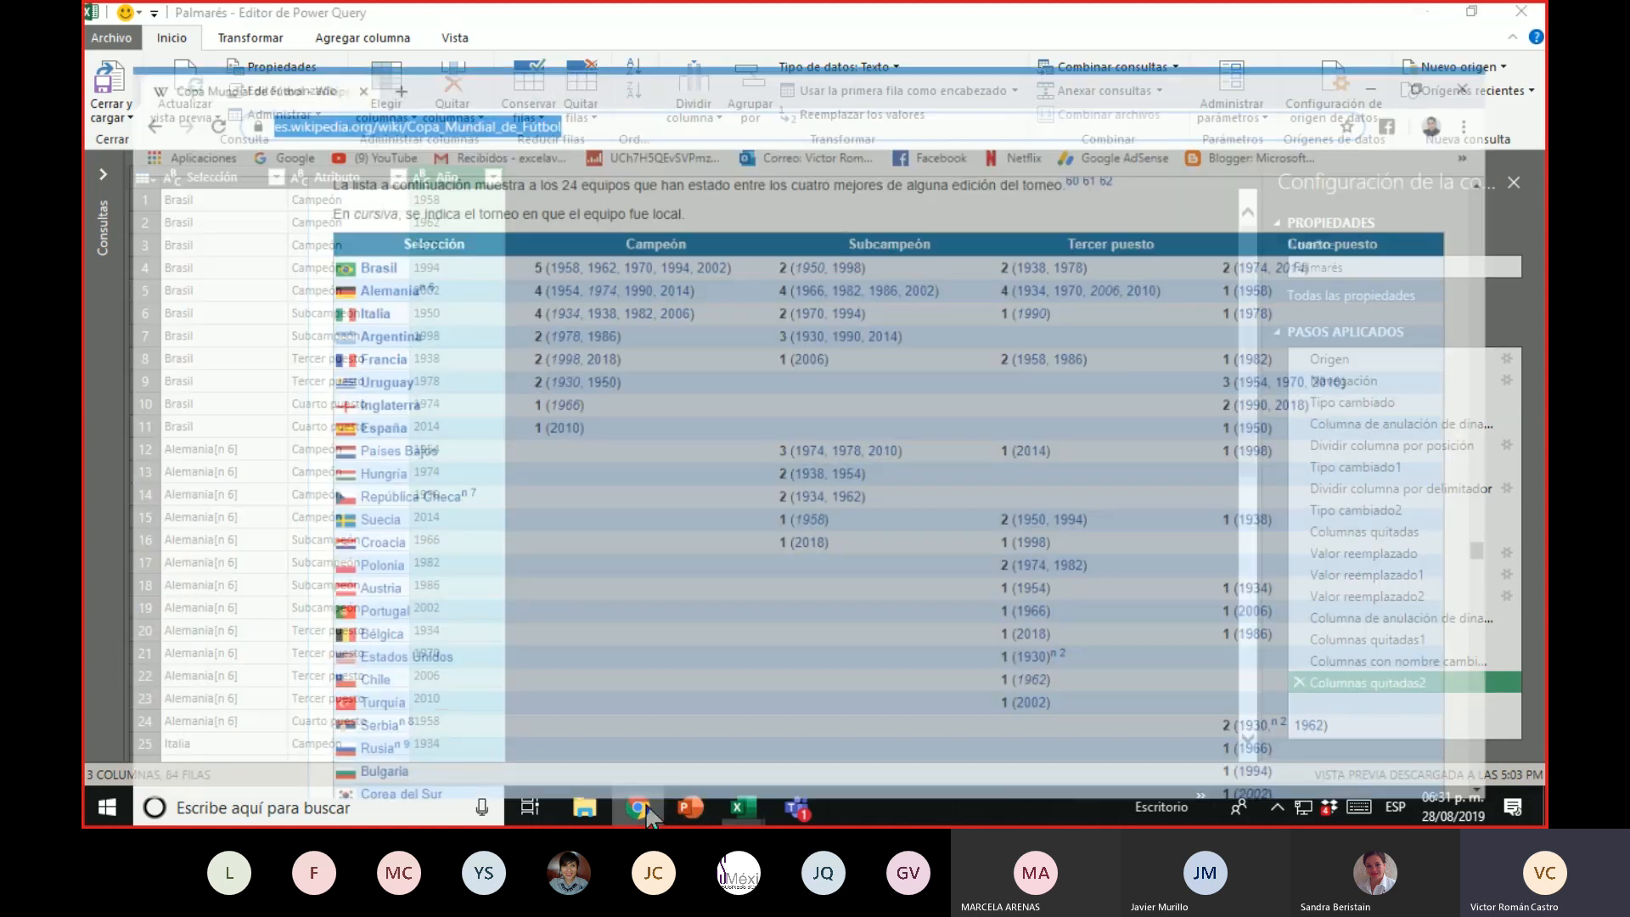
pyautogui.moveTo(1541, 515); pyautogui.dragTo(1542, 515)
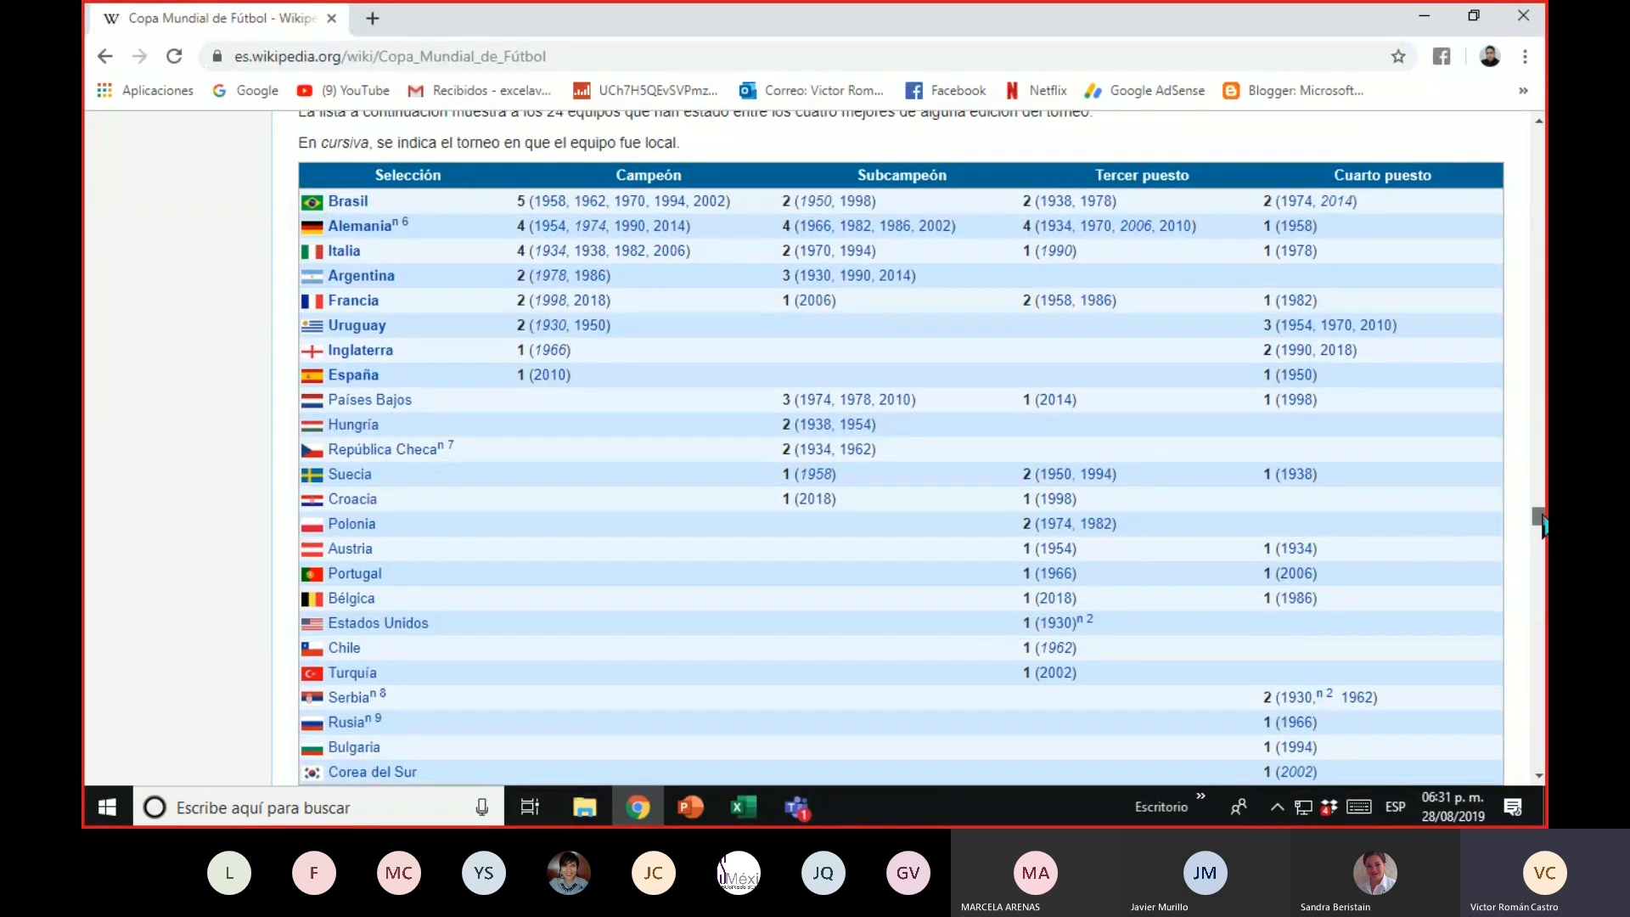
pyautogui.click(745, 806)
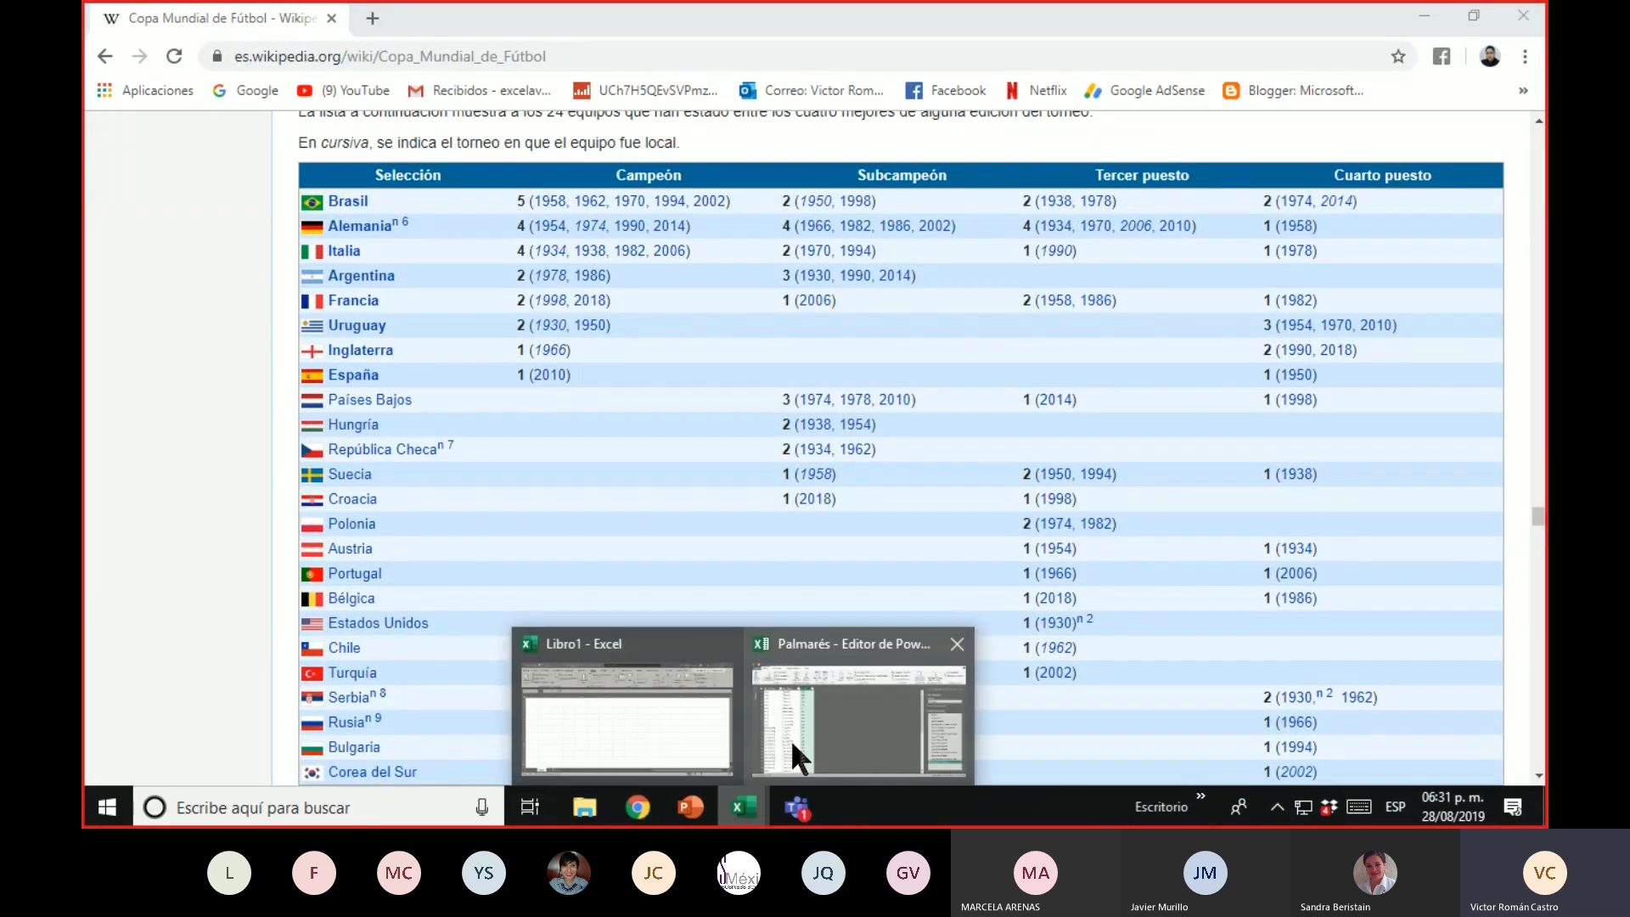
pyautogui.click(799, 743)
pyautogui.scroll(2, 394, 440)
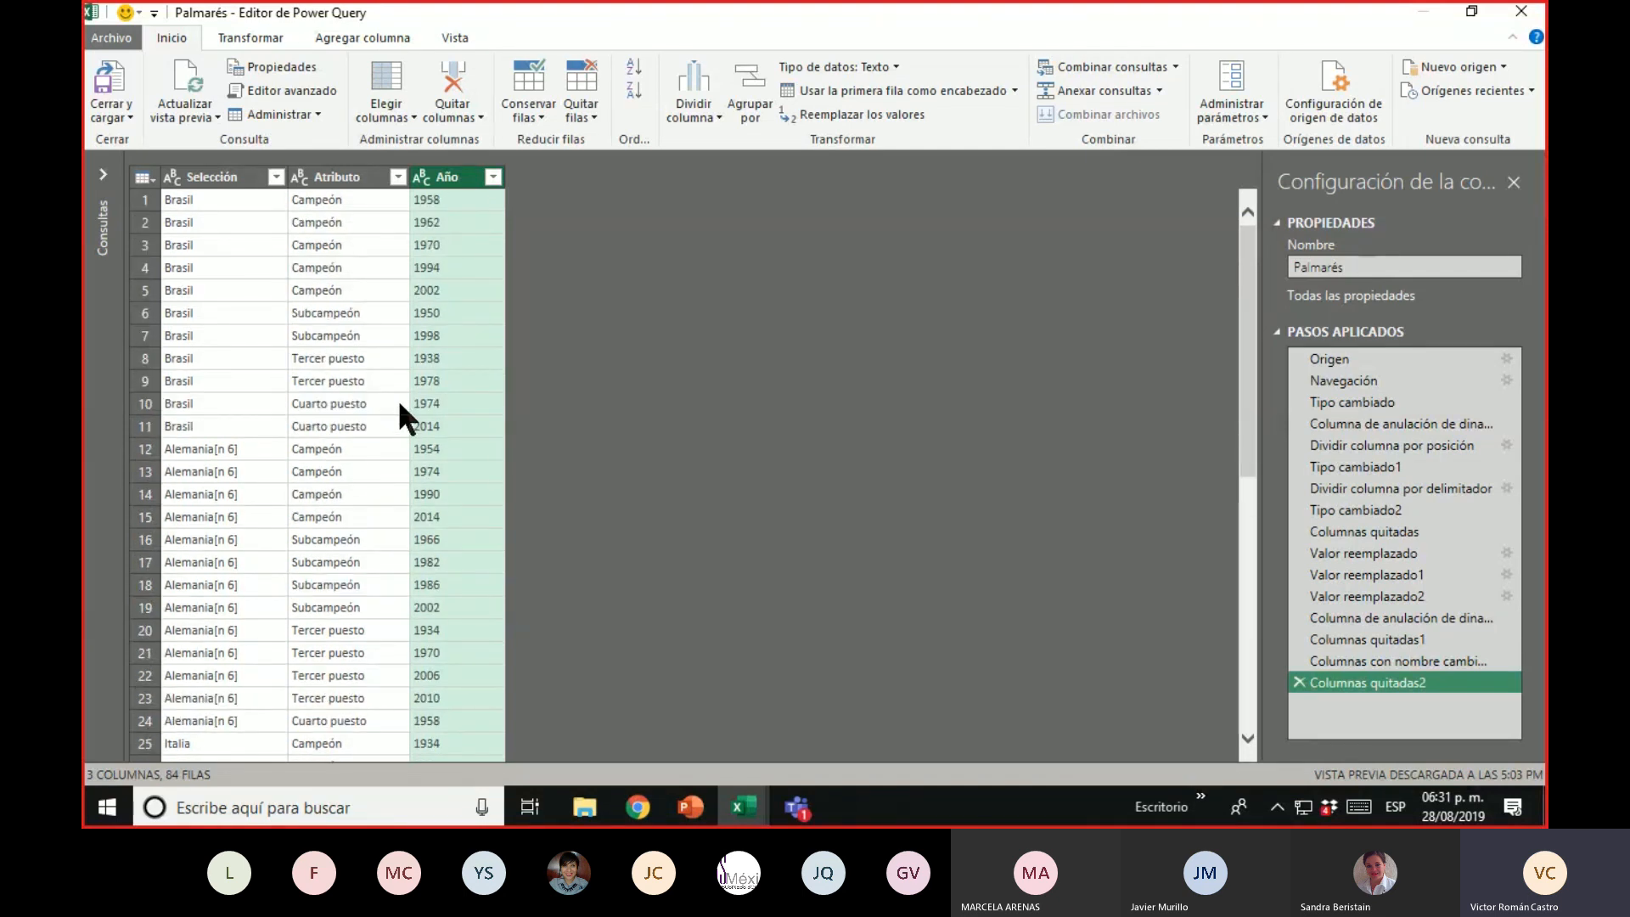
# Close the query and load it into the workbook as a table, checking the table's extent from end to end
pyautogui.click(103, 78)
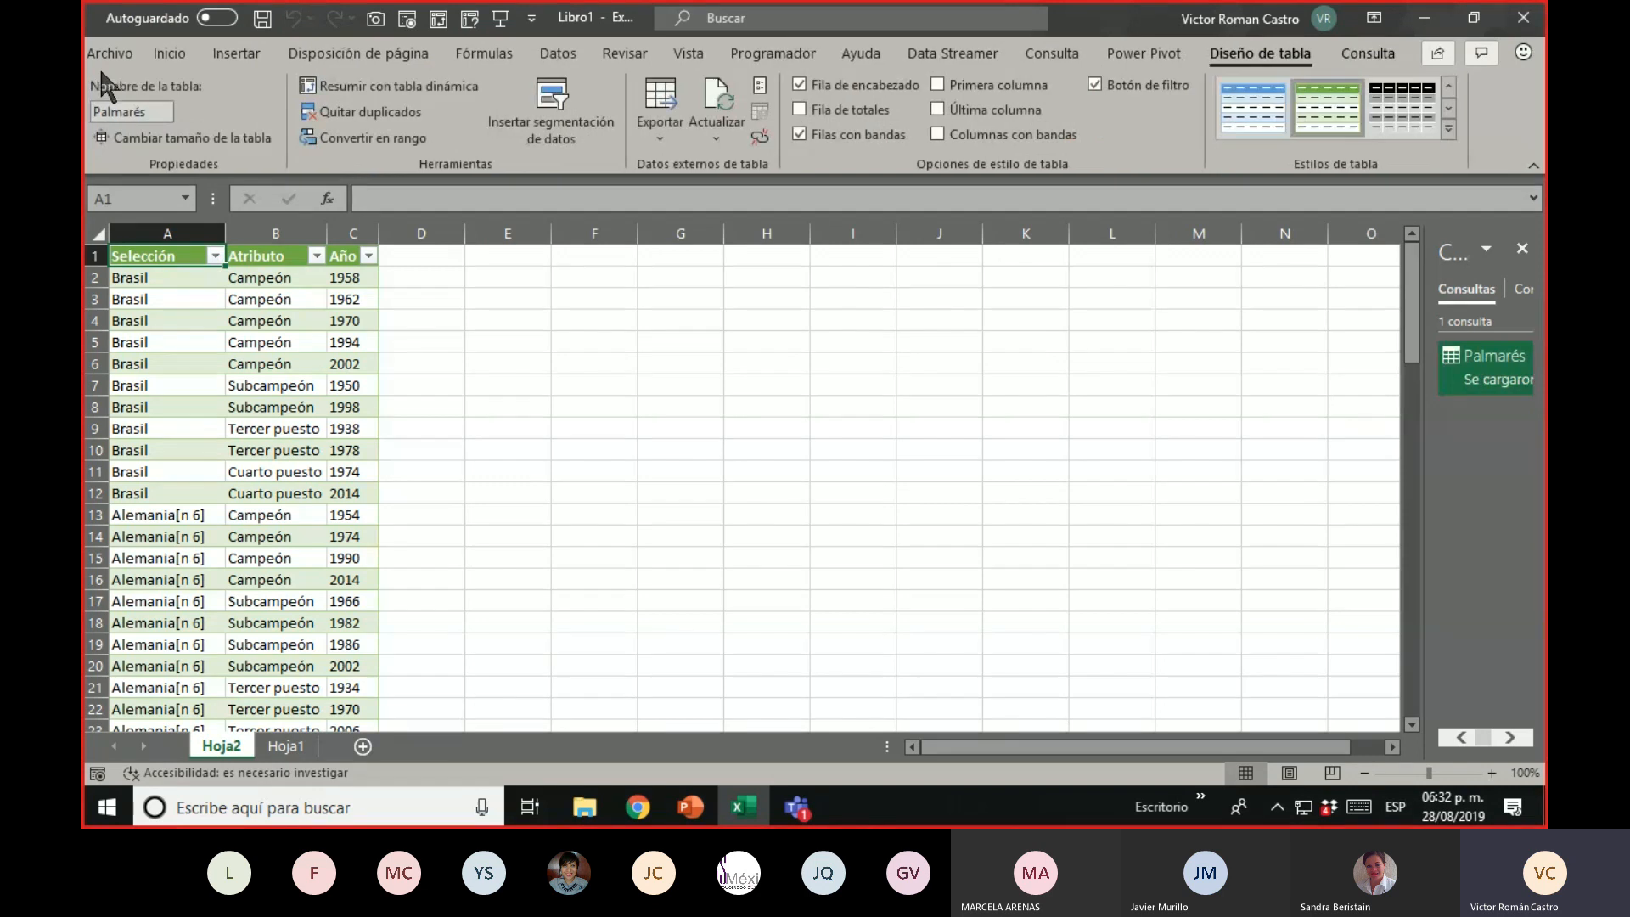
pyautogui.click(360, 376)
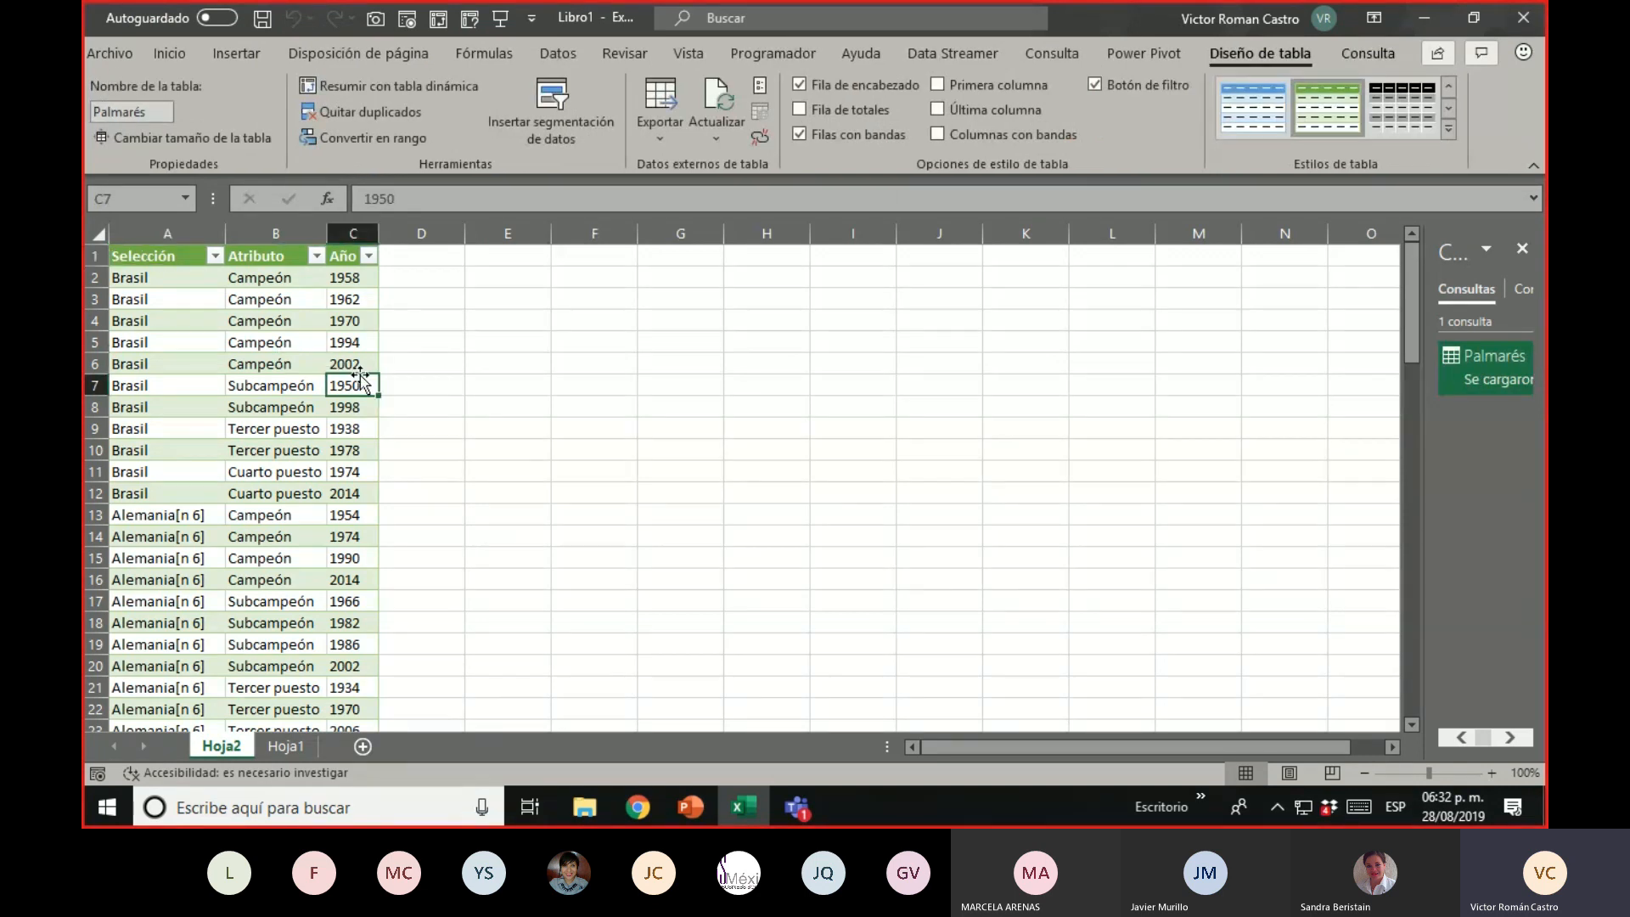
pyautogui.hotkey('ctrl', 'Down')
pyautogui.hotkey('ctrl', 'Up')
pyautogui.hotkey('ctrl', 'Left')
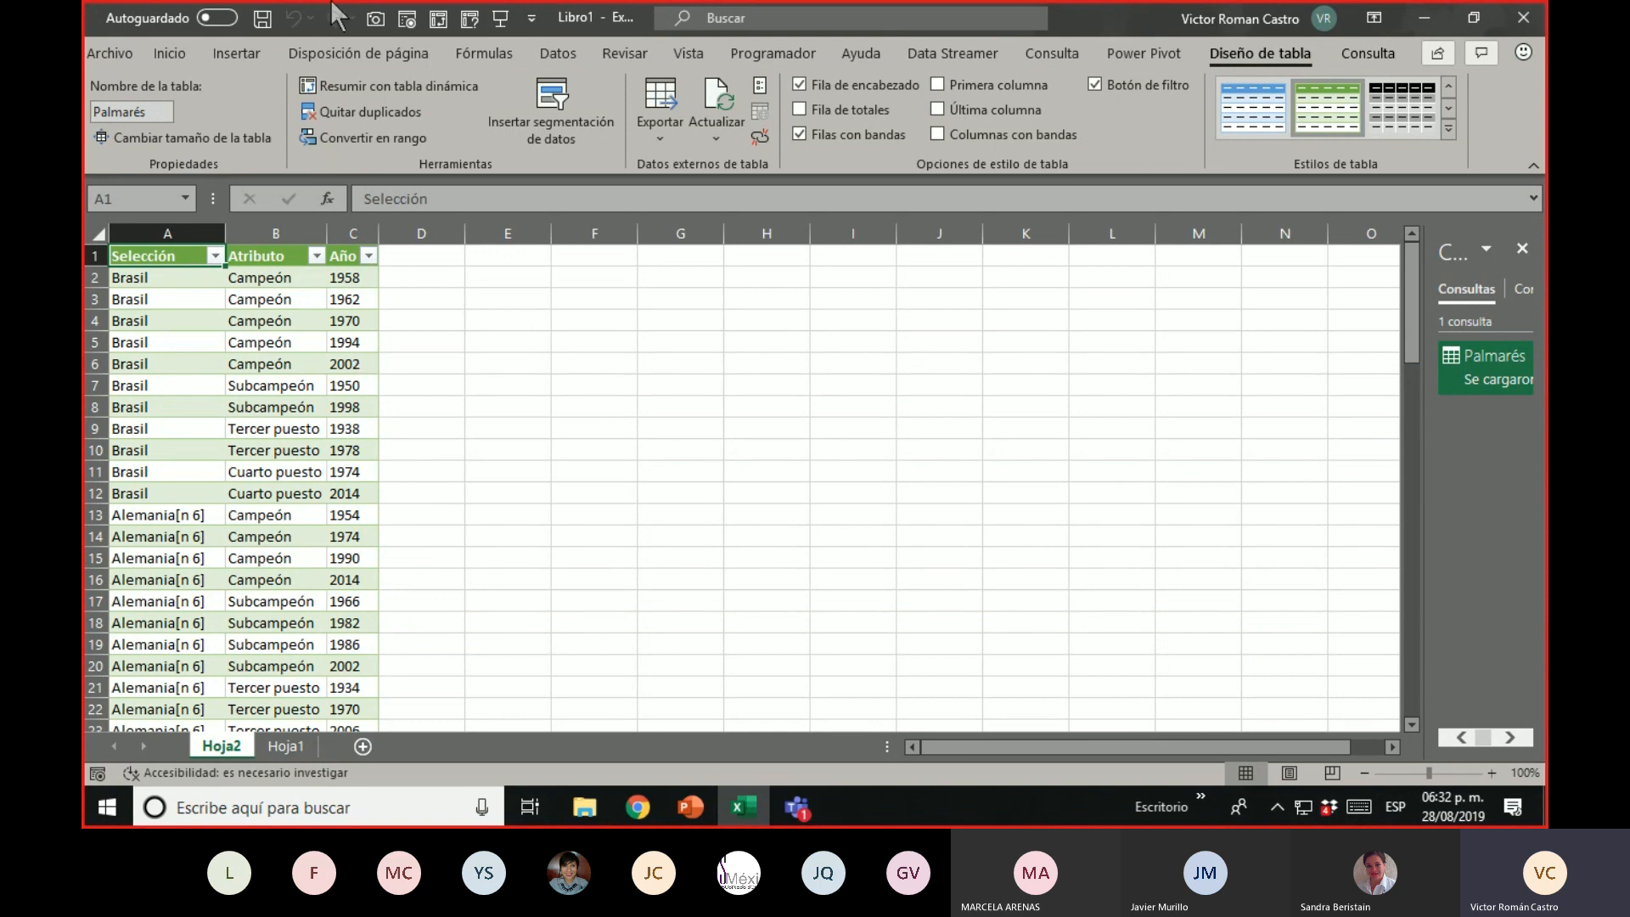
# Widen the Atributo and Año columns of the loaded table and look through its rows
pyautogui.moveTo(327, 234); pyautogui.dragTo(445, 234)
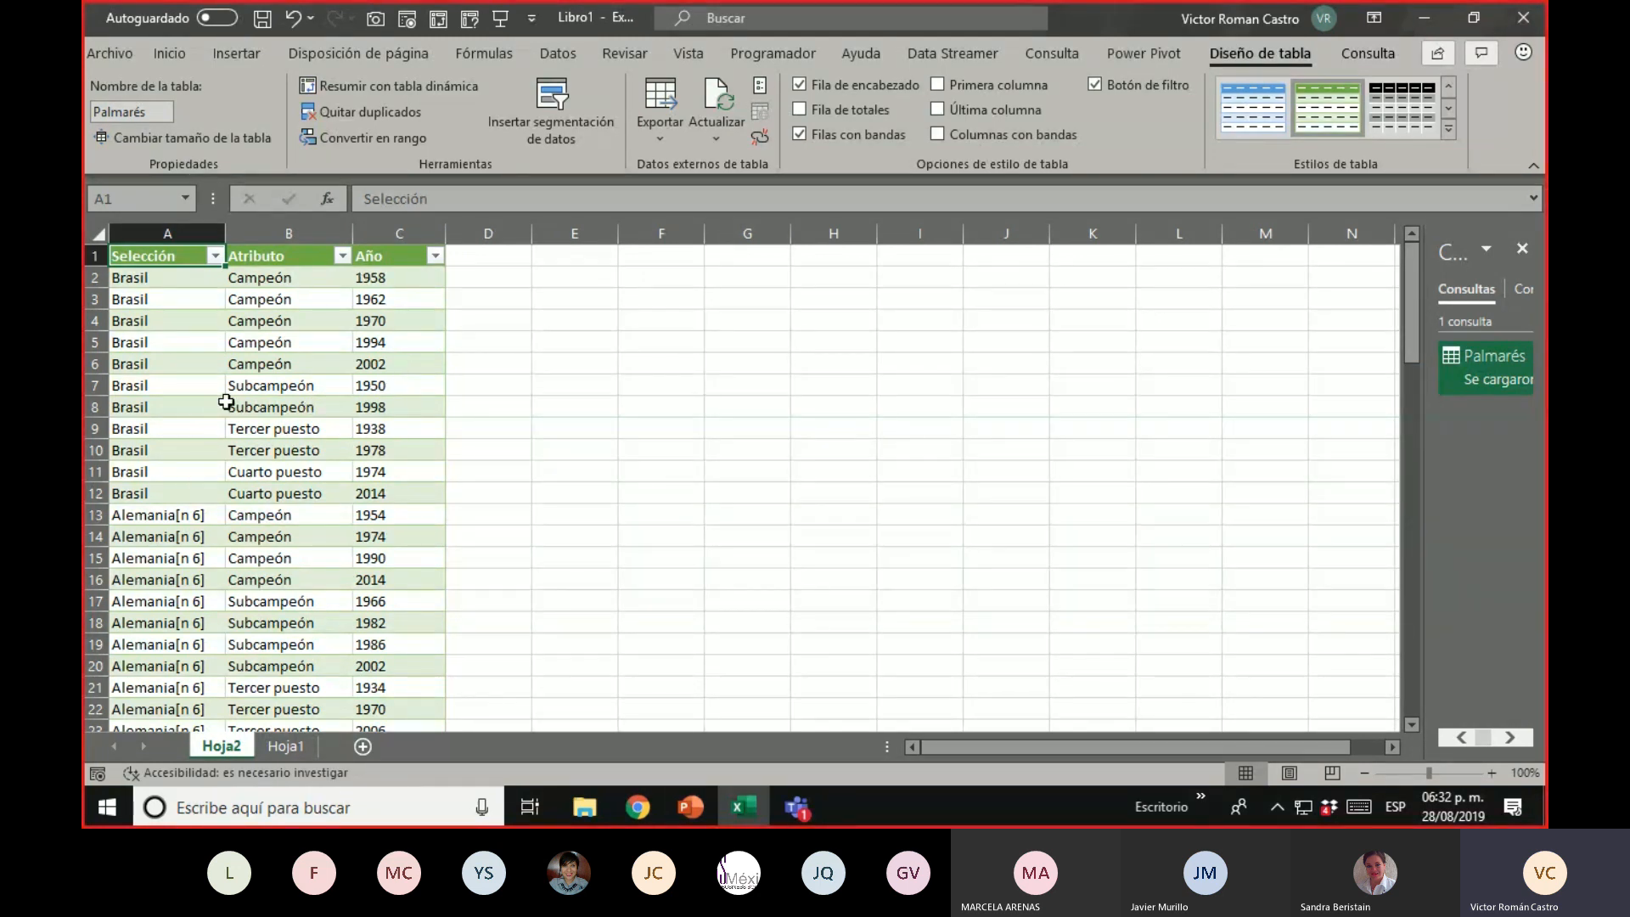
pyautogui.scroll(-6, 379, 538)
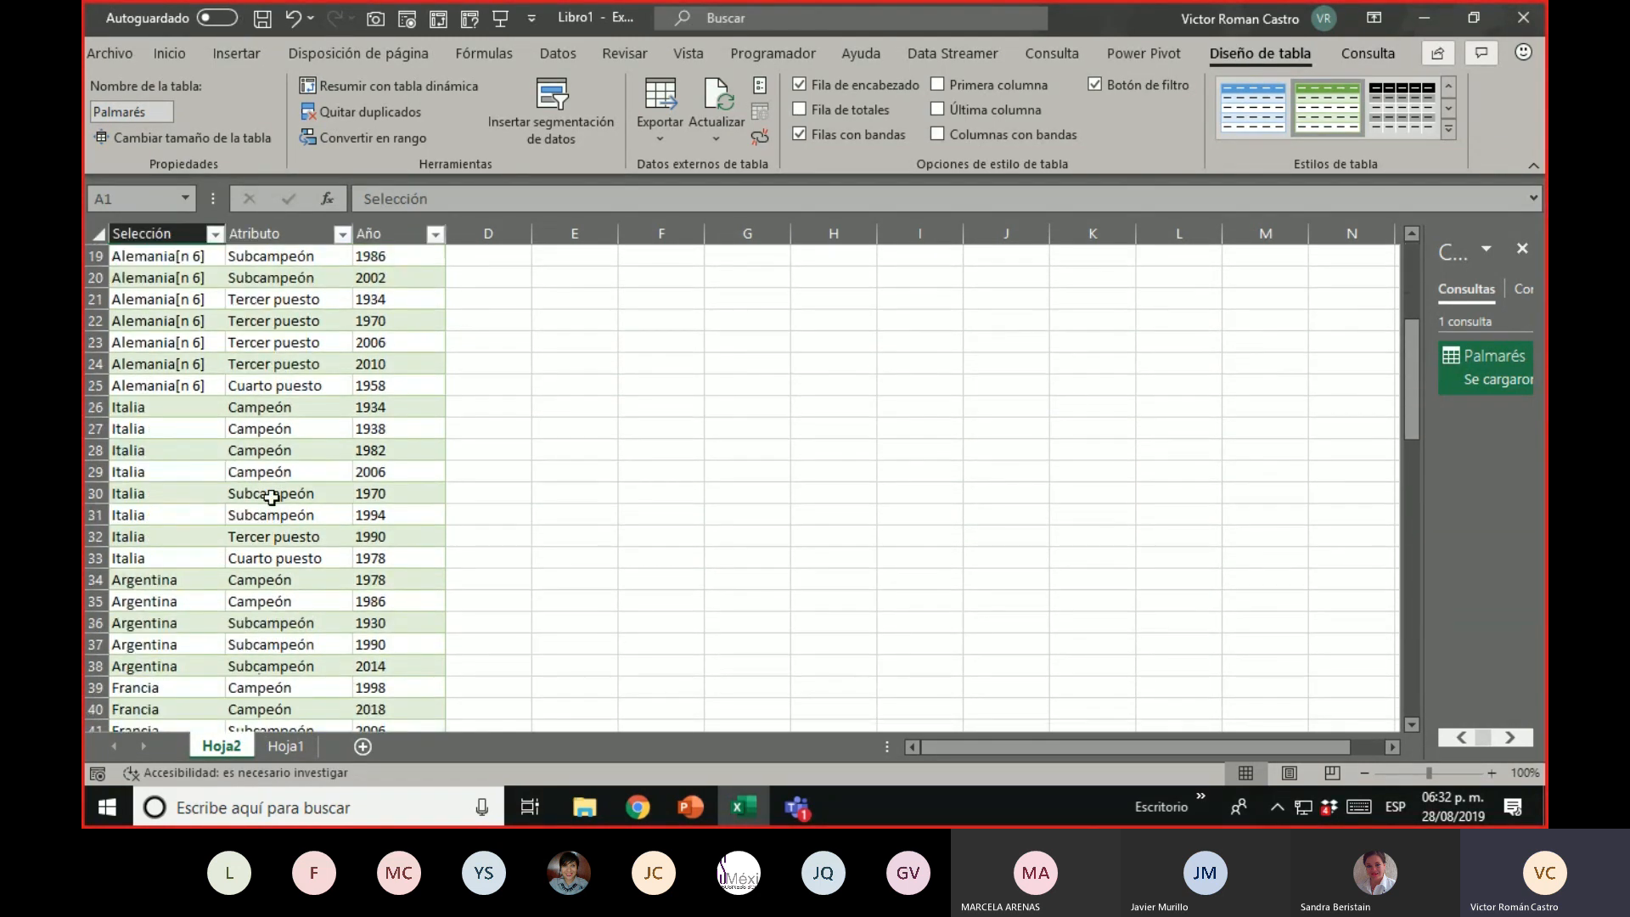
pyautogui.scroll(6, 271, 497)
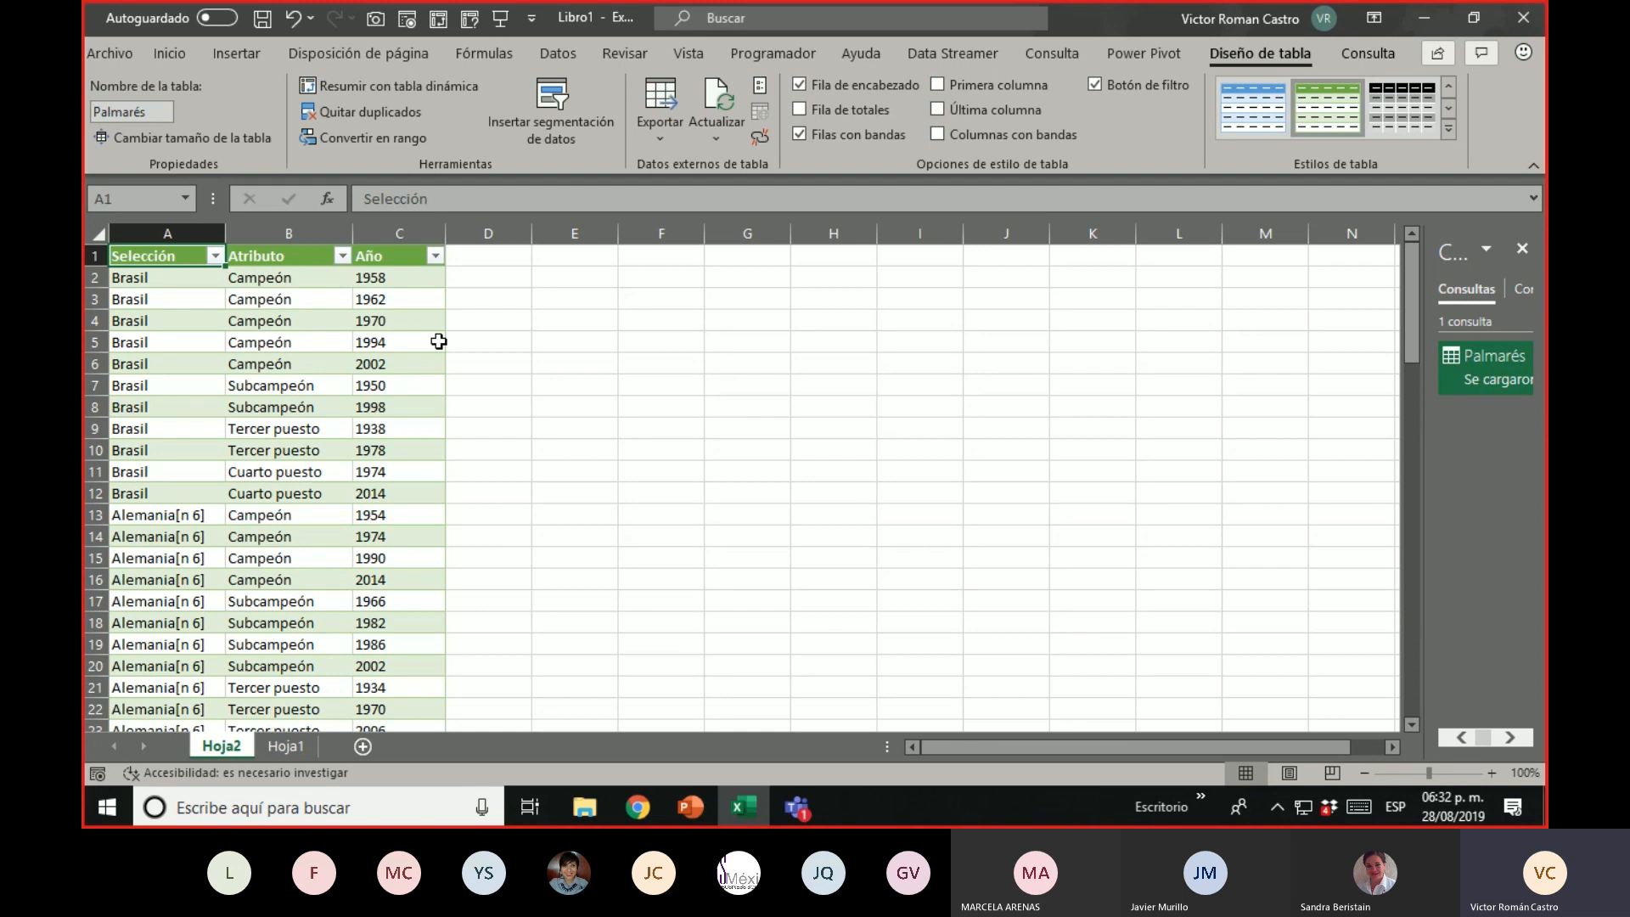
# Open a 3D map from the Palmarés table and close the map's floating field list
pyautogui.click(229, 297)
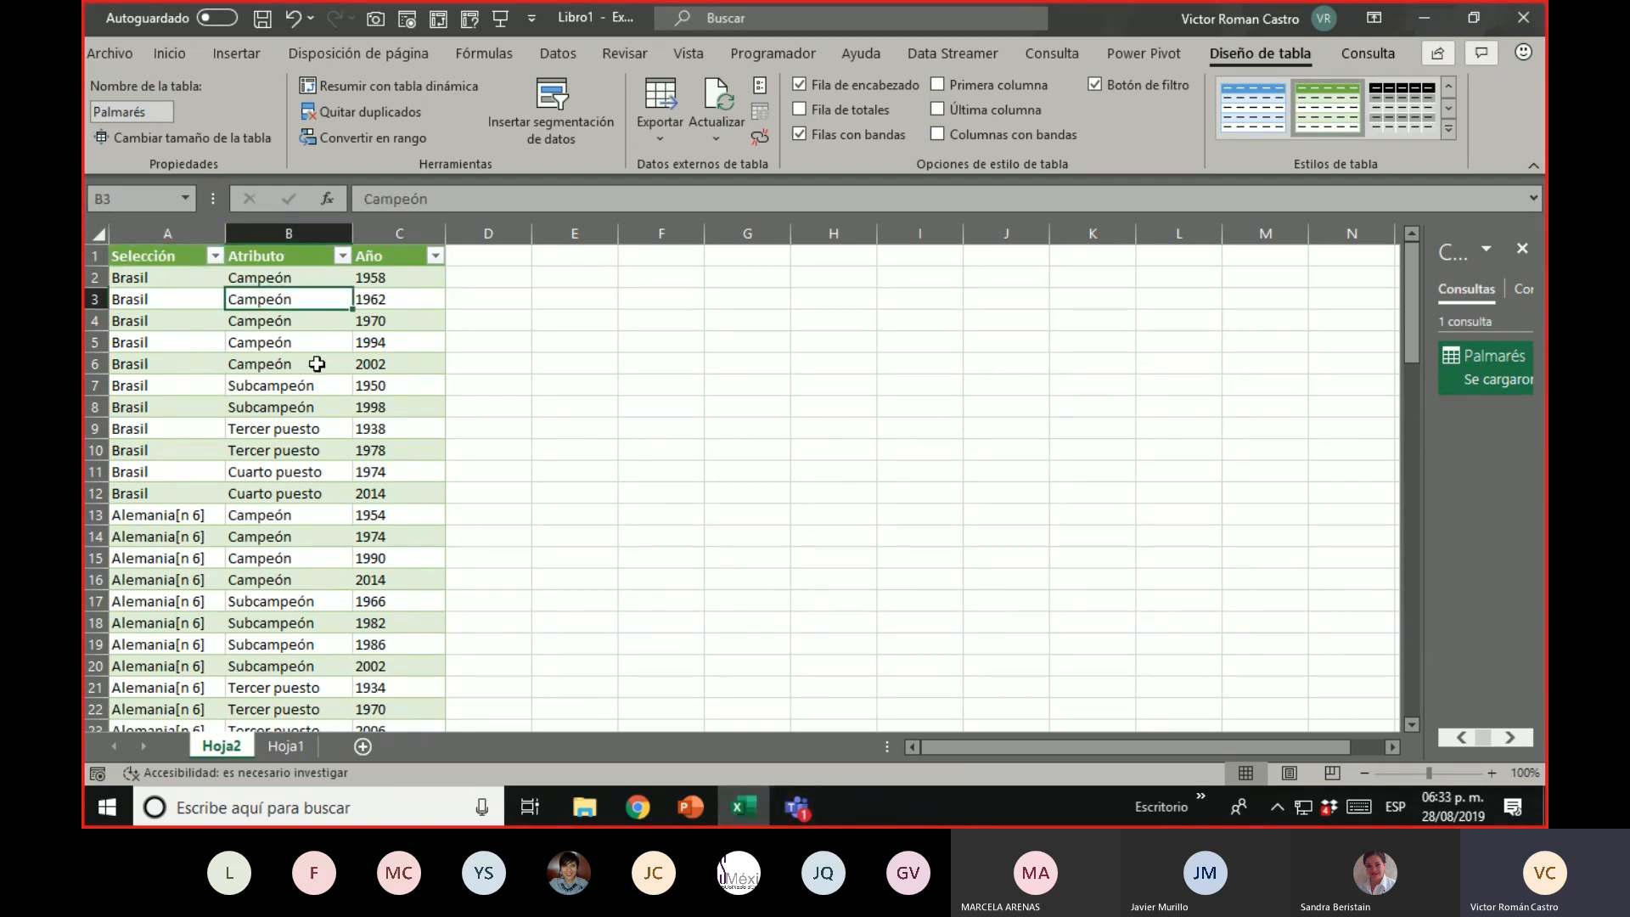
pyautogui.click(574, 54)
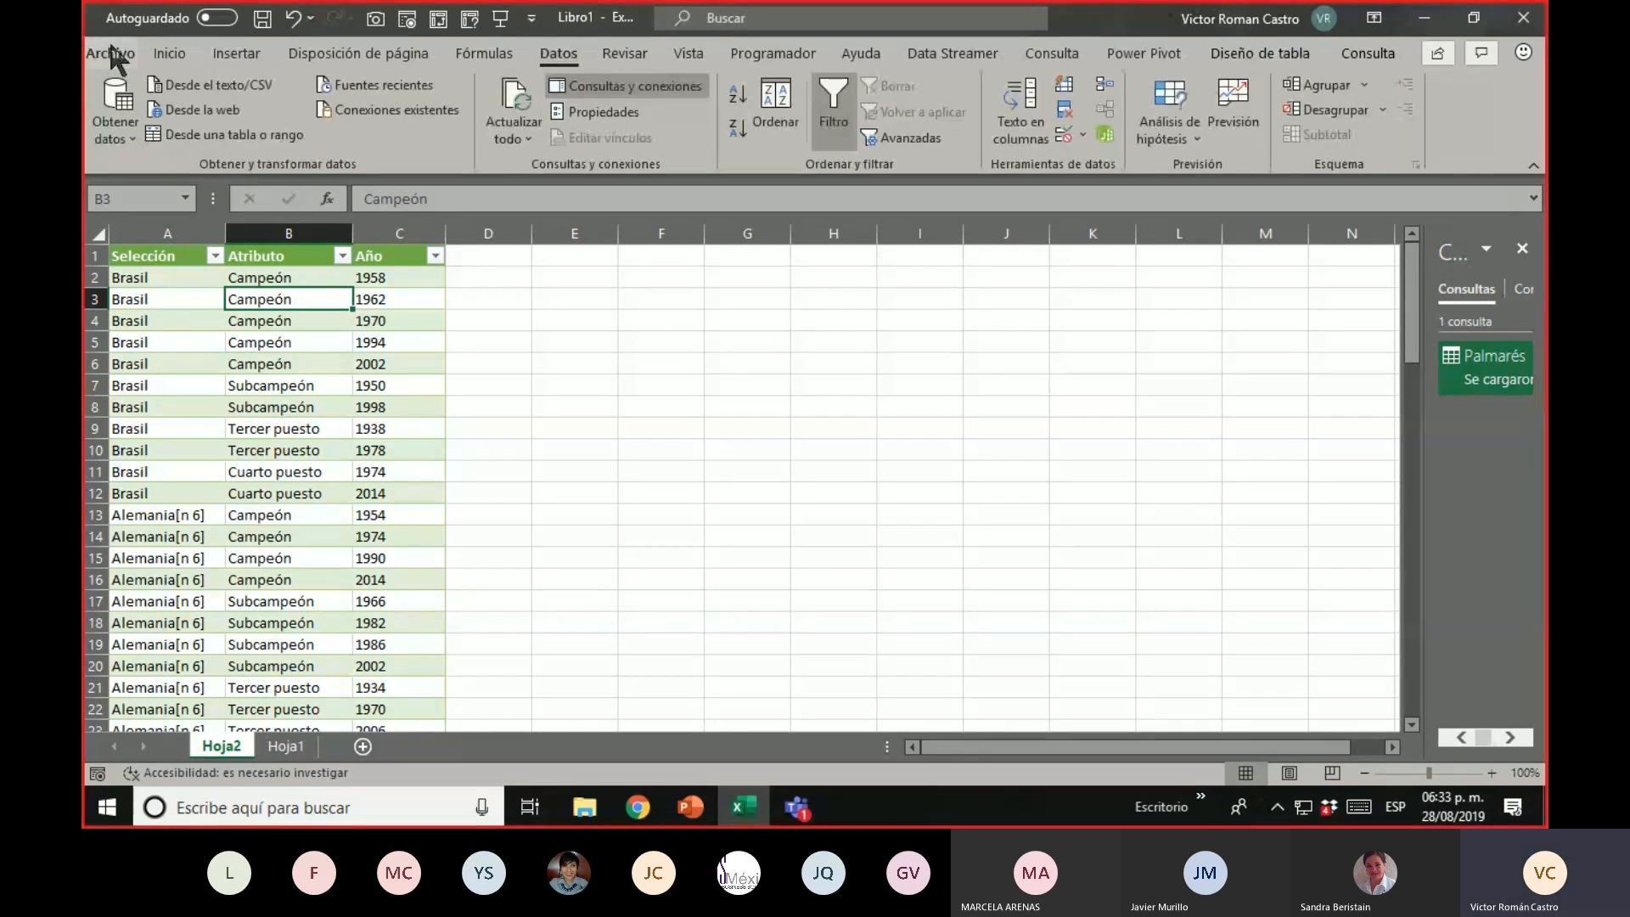
pyautogui.click(235, 51)
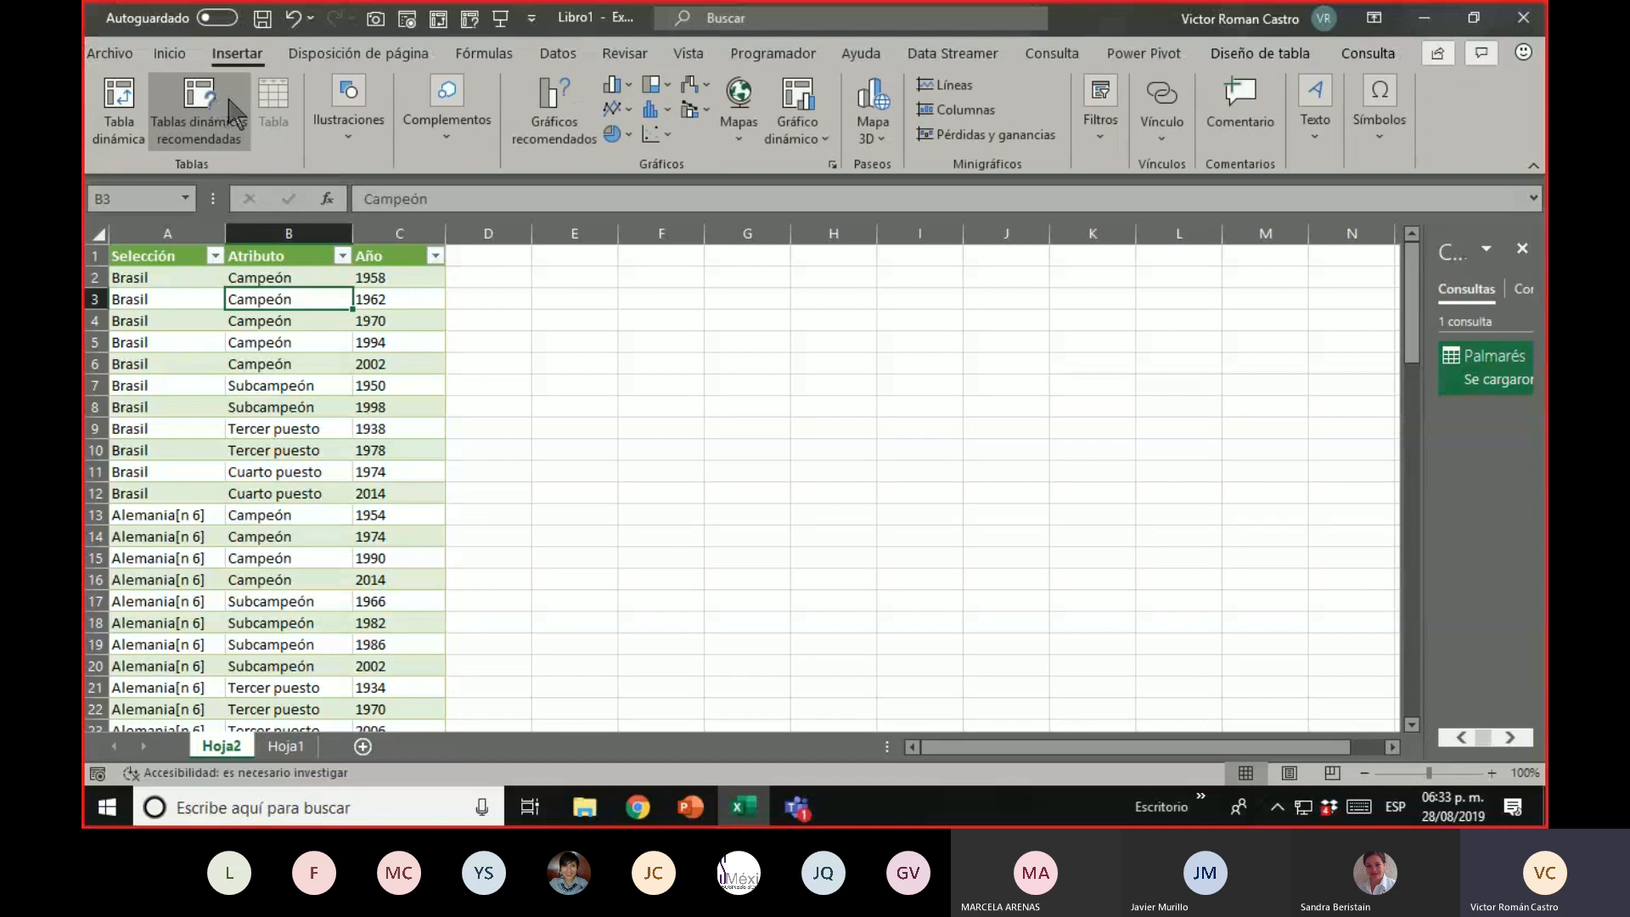
pyautogui.click(877, 100)
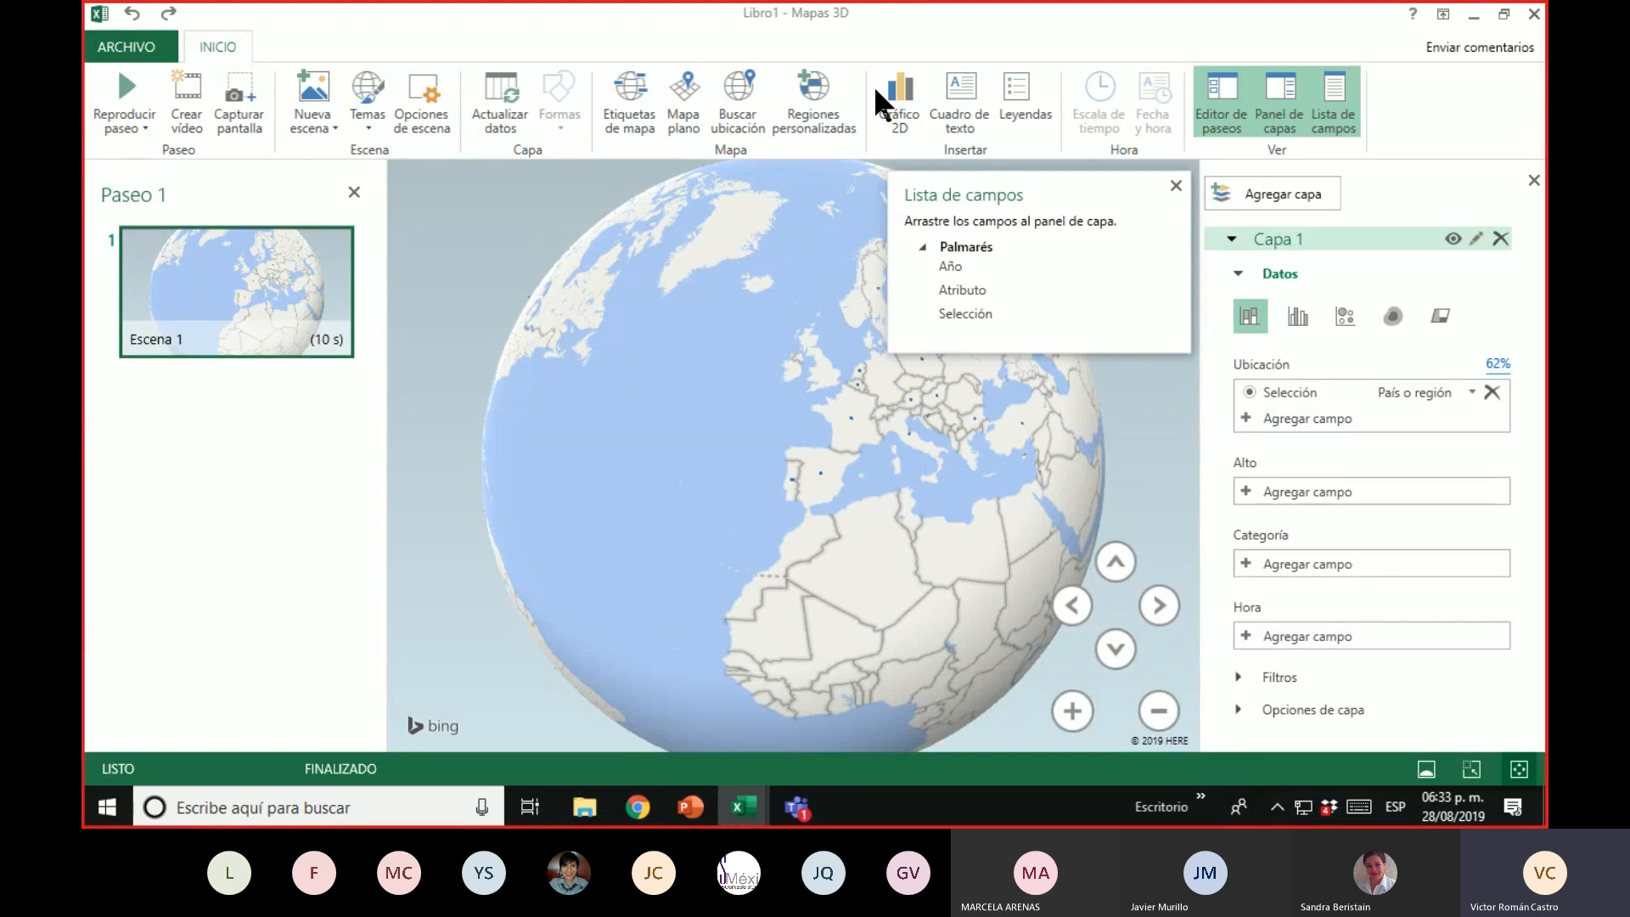
pyautogui.click(1176, 186)
pyautogui.moveTo(892, 564); pyautogui.dragTo(917, 560)
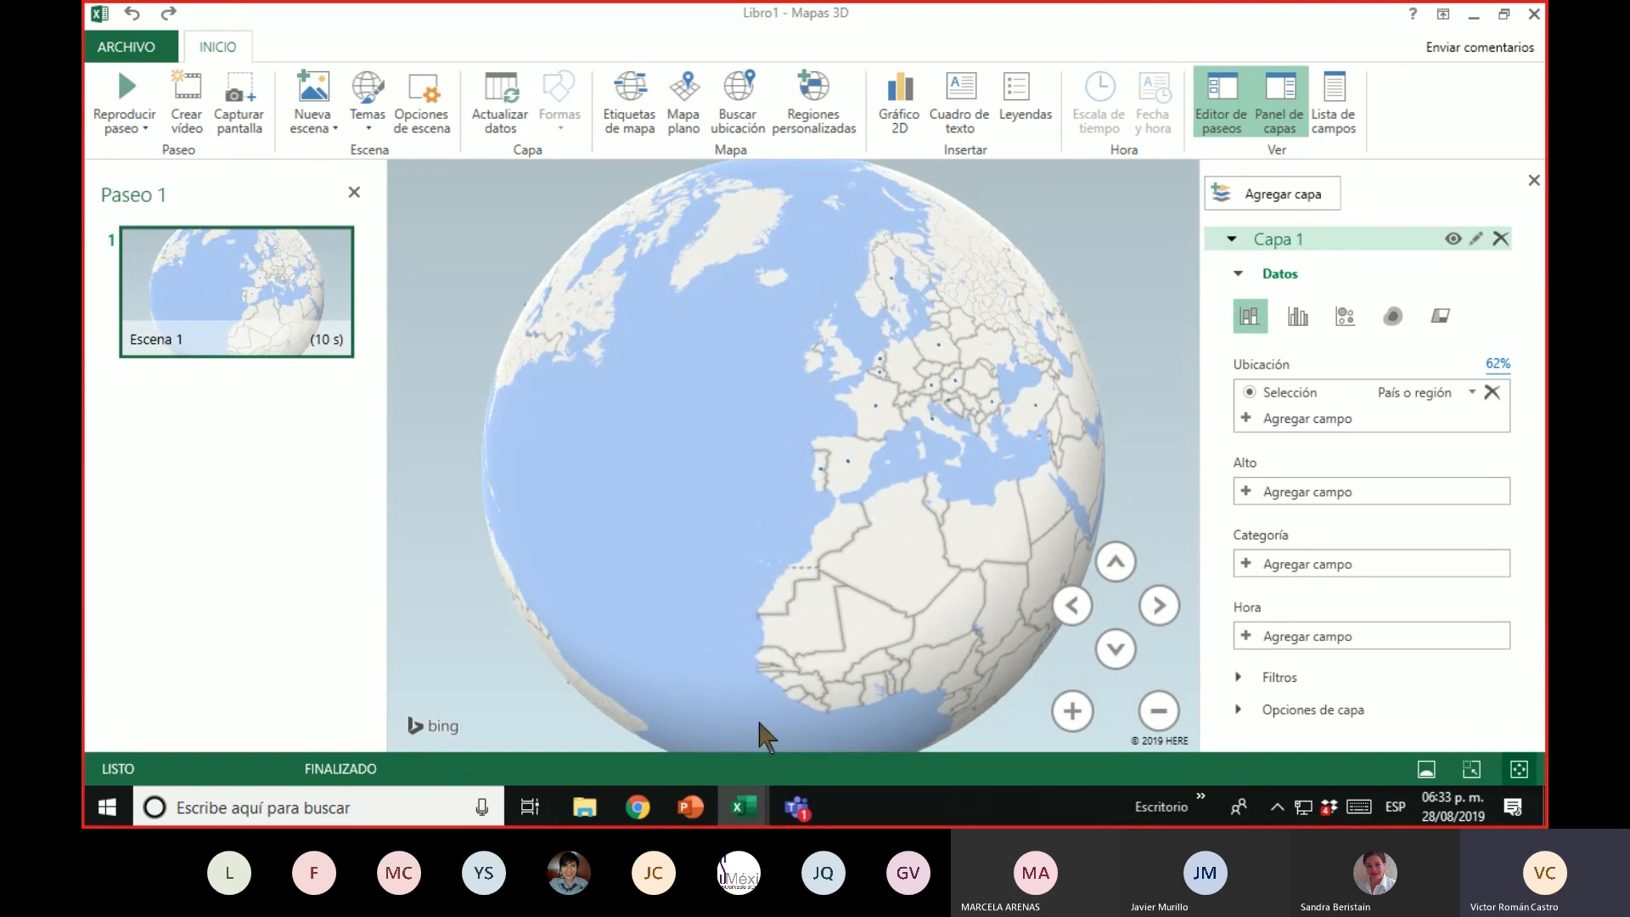
# Return to the worksheet and move the "Paseos de Mapas 3D" text box off the table to columns E to I
pyautogui.moveTo(742, 807)
pyautogui.click(686, 739)
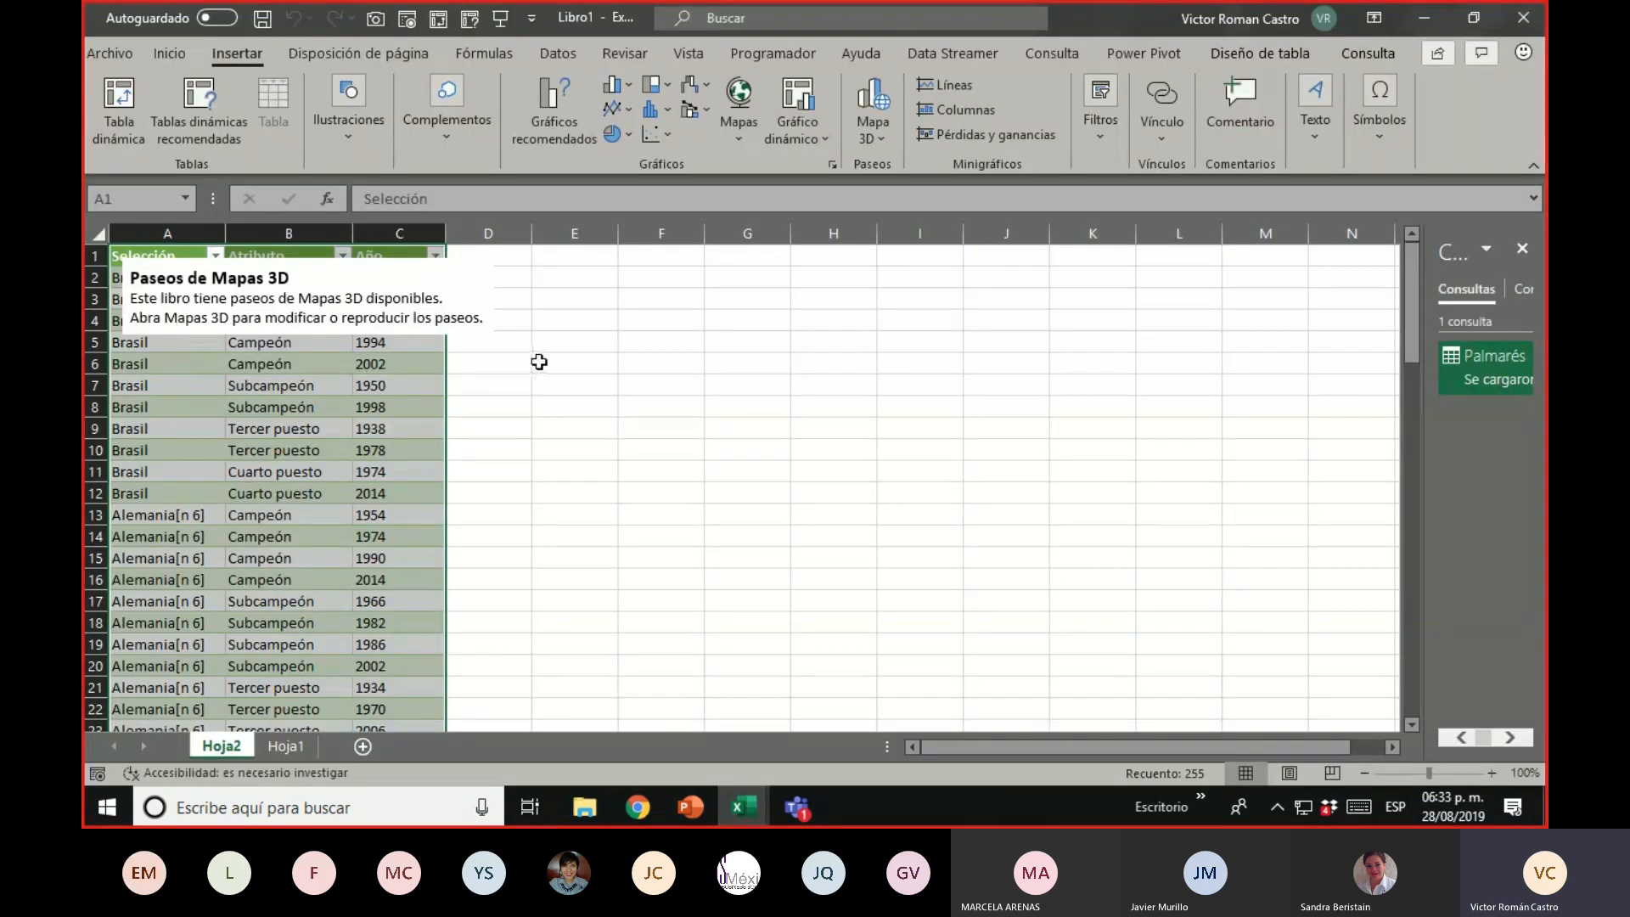
pyautogui.hotkey('alt', 'Tab')
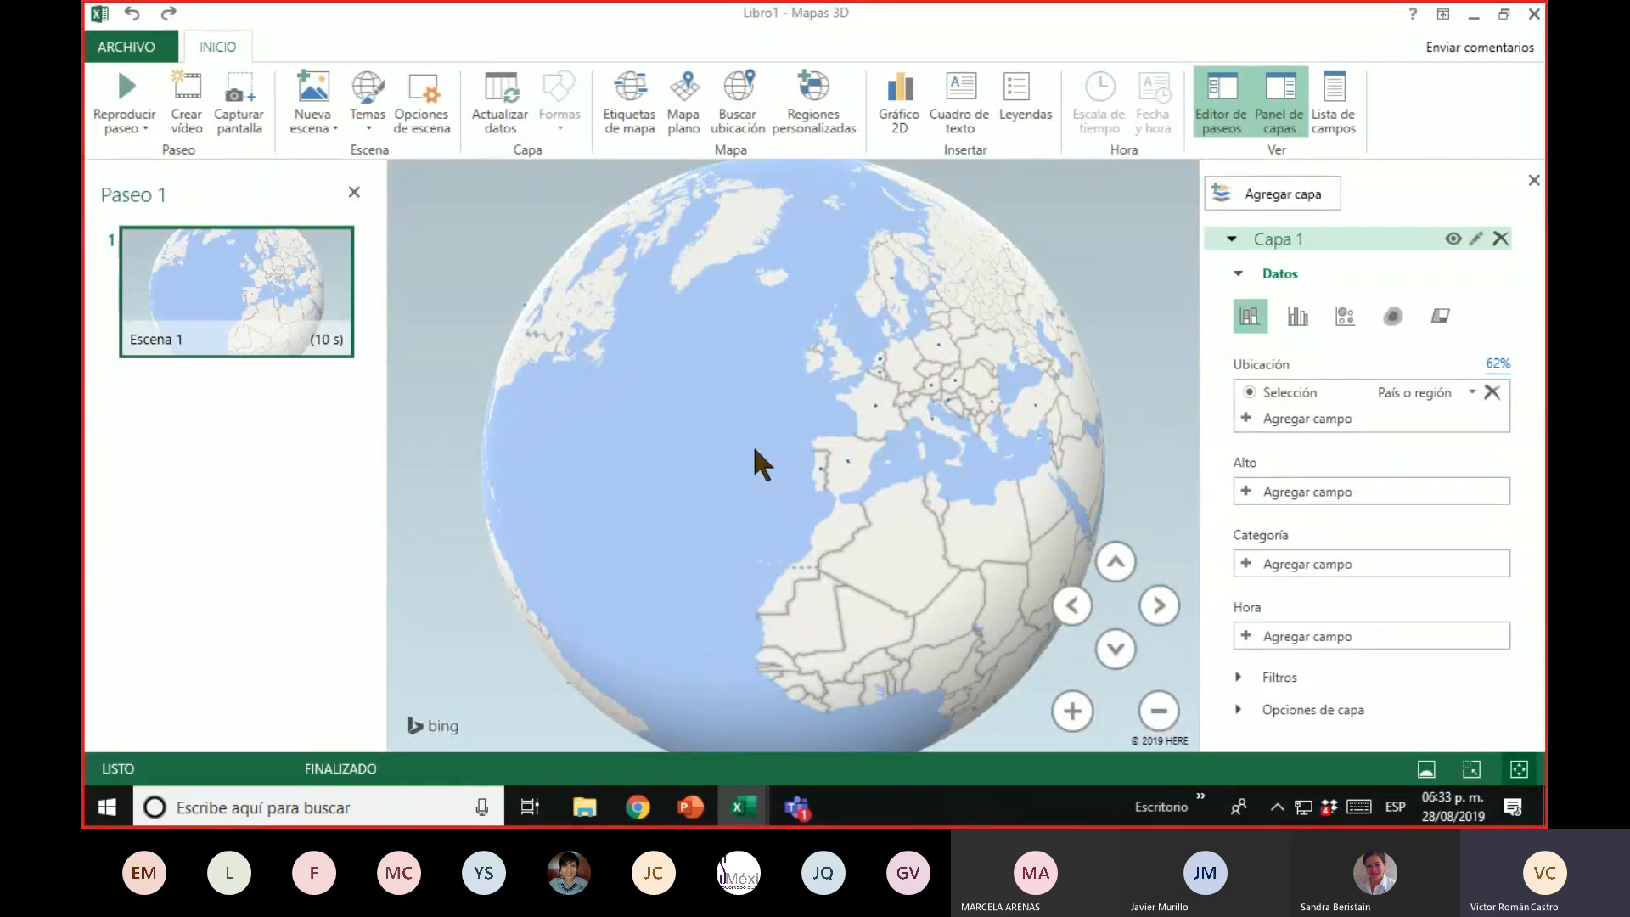
pyautogui.hotkey('alt', 'Tab')
pyautogui.click(194, 380)
pyautogui.click(269, 279)
pyautogui.moveTo(346, 256); pyautogui.dragTo(773, 257)
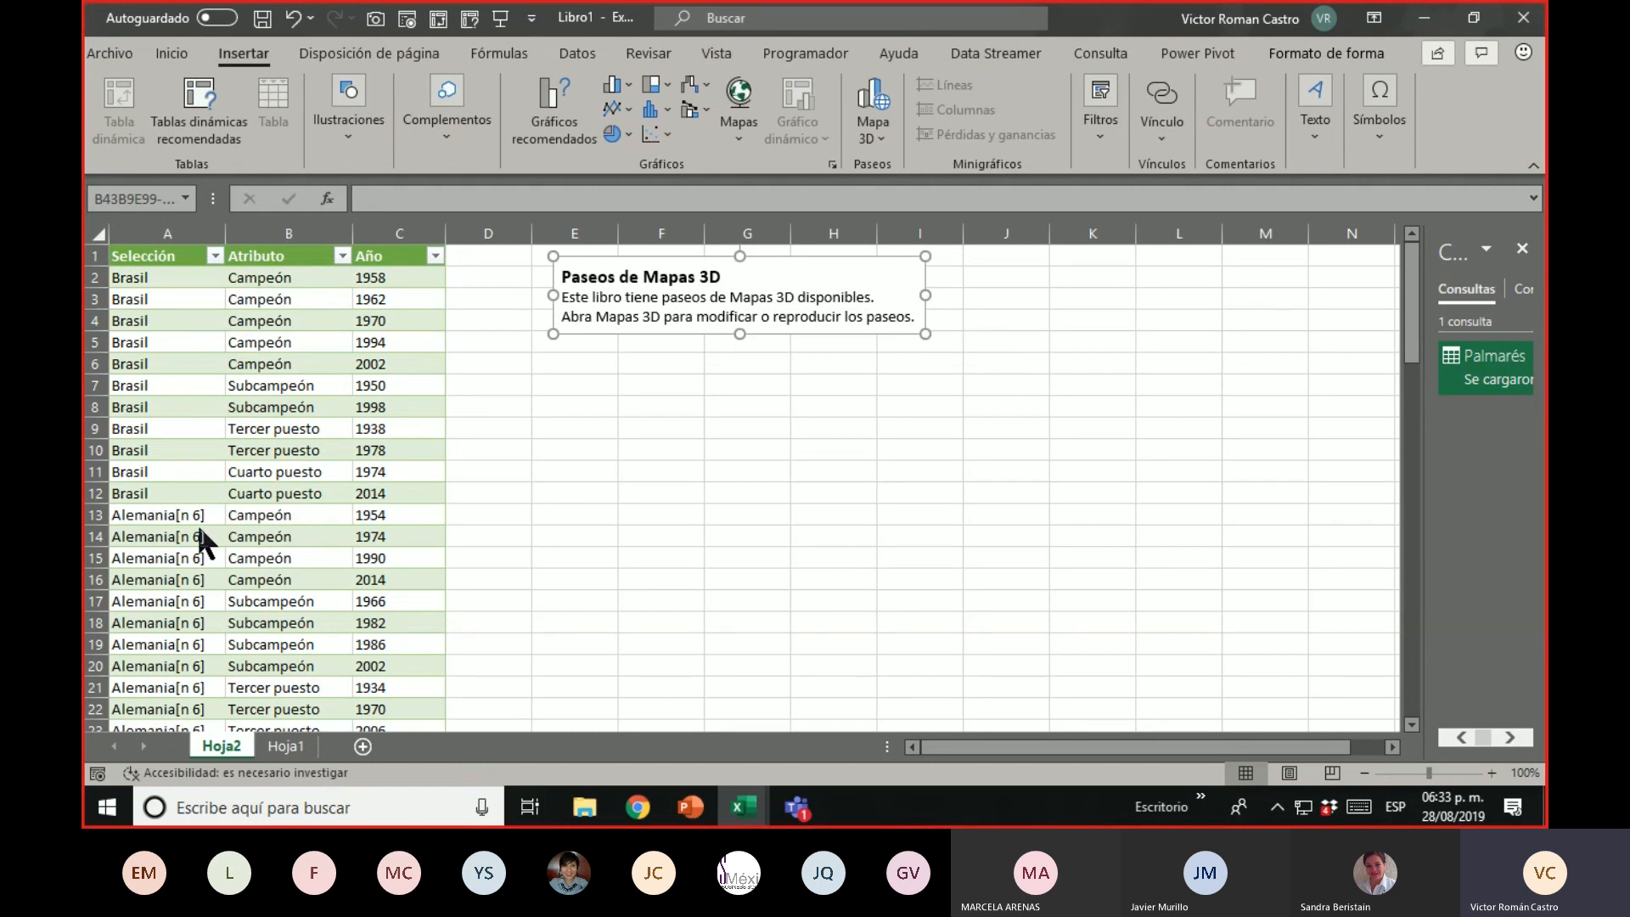
# Switch back to 3D Maps and examine the teams' plotted locations across Europe on the globe
pyautogui.hotkey('alt', 'Tab')
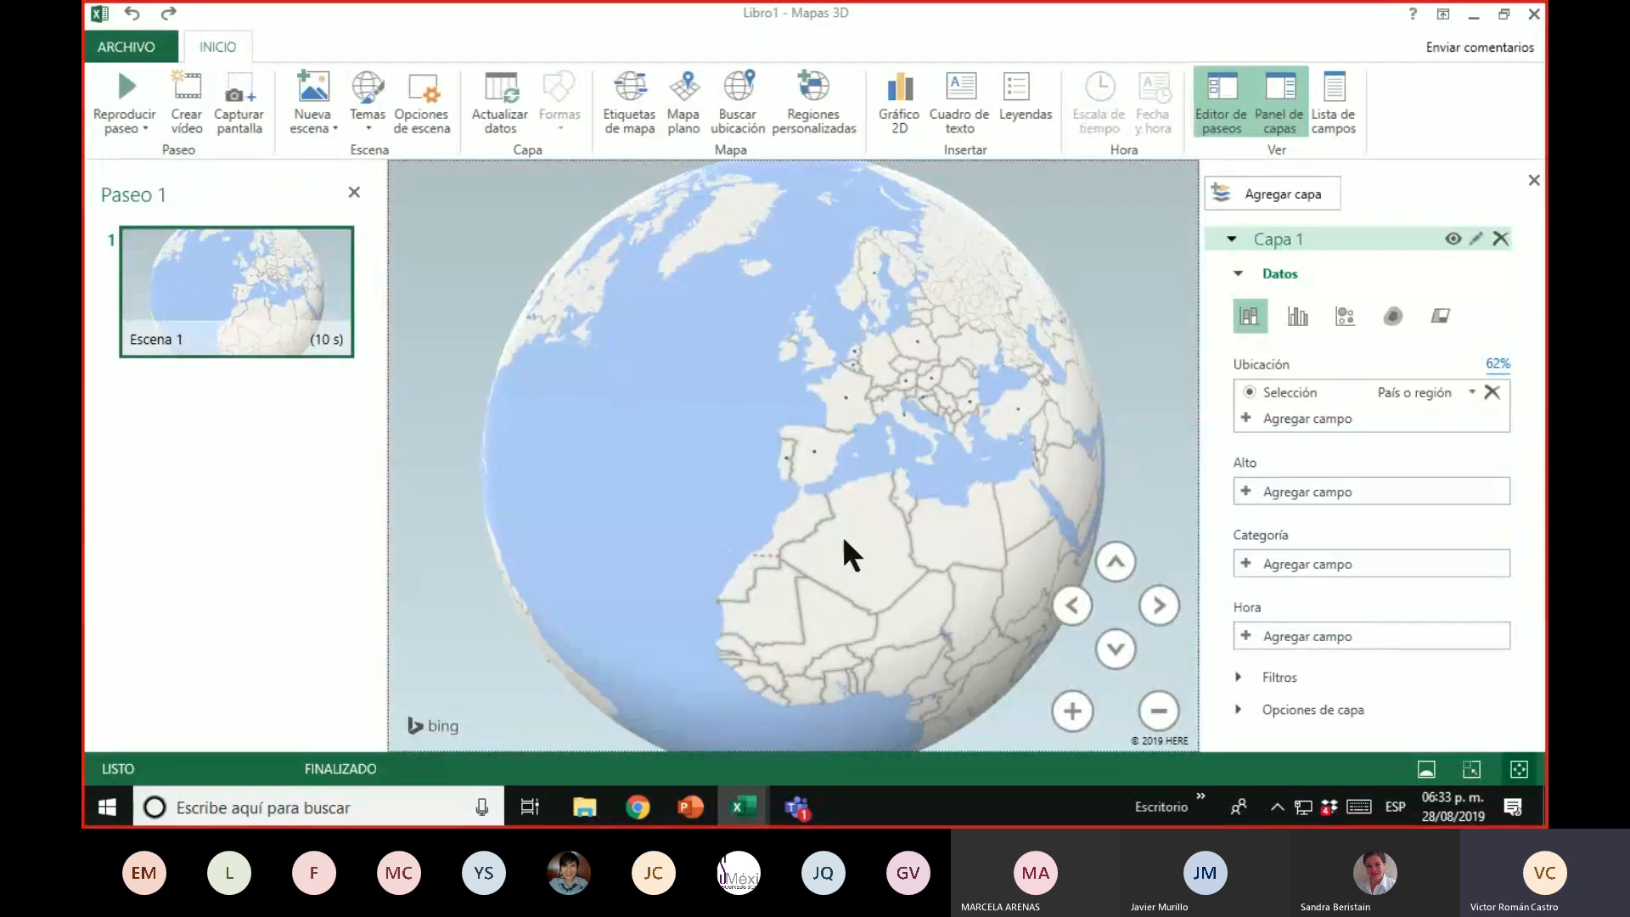
pyautogui.moveTo(844, 541); pyautogui.dragTo(783, 566)
pyautogui.scroll(5, 803, 514)
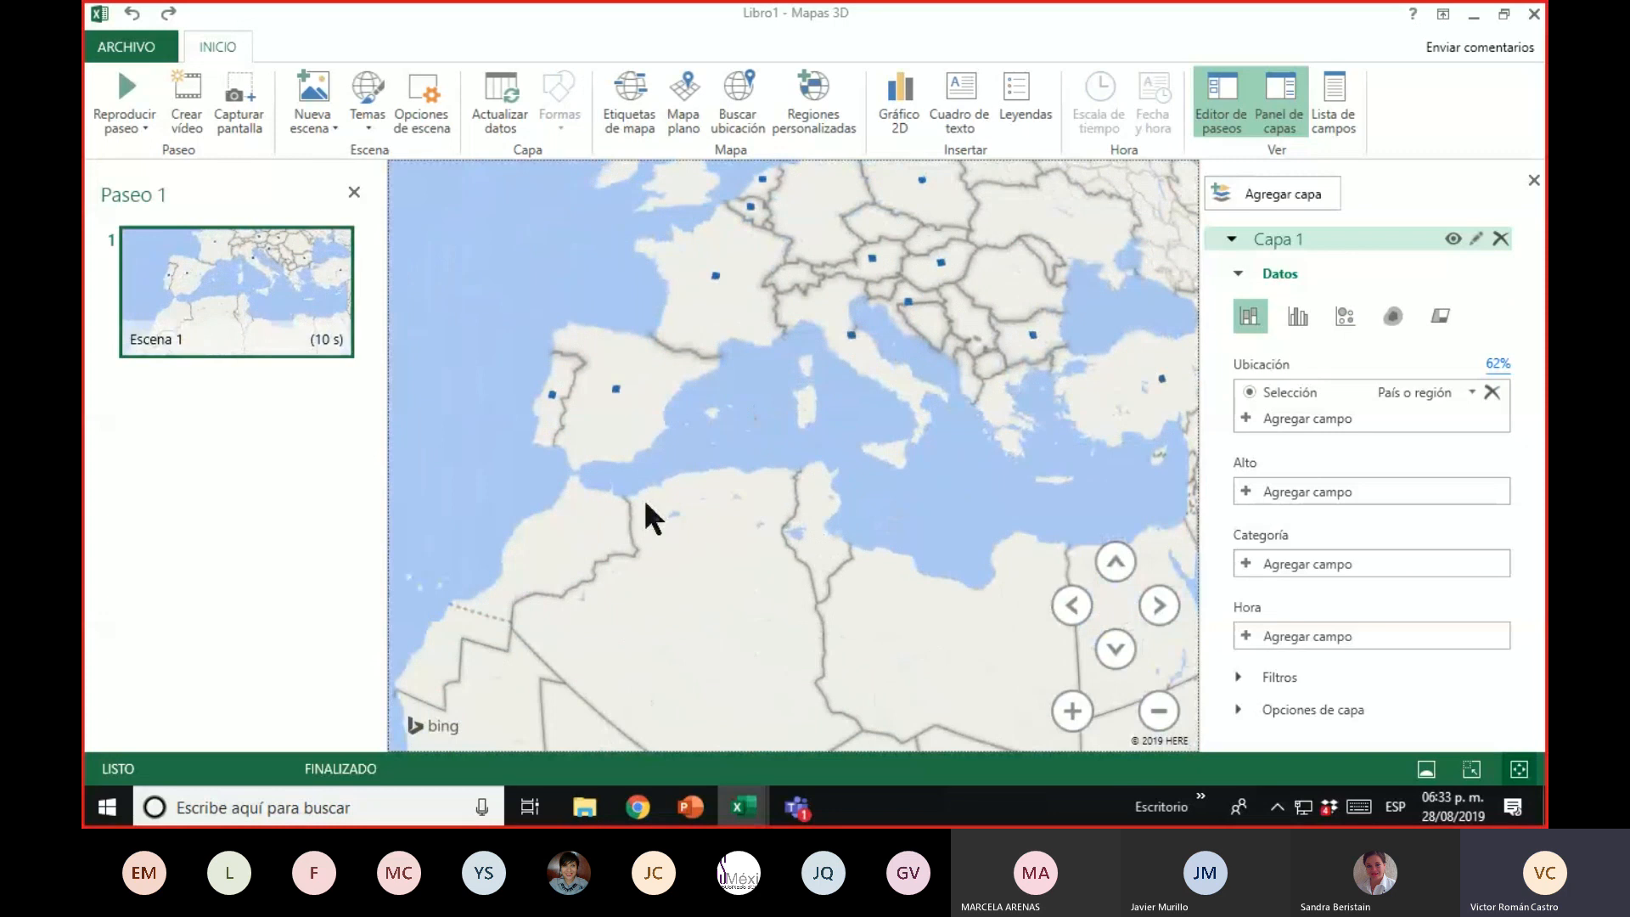
pyautogui.moveTo(697, 294); pyautogui.dragTo(726, 370)
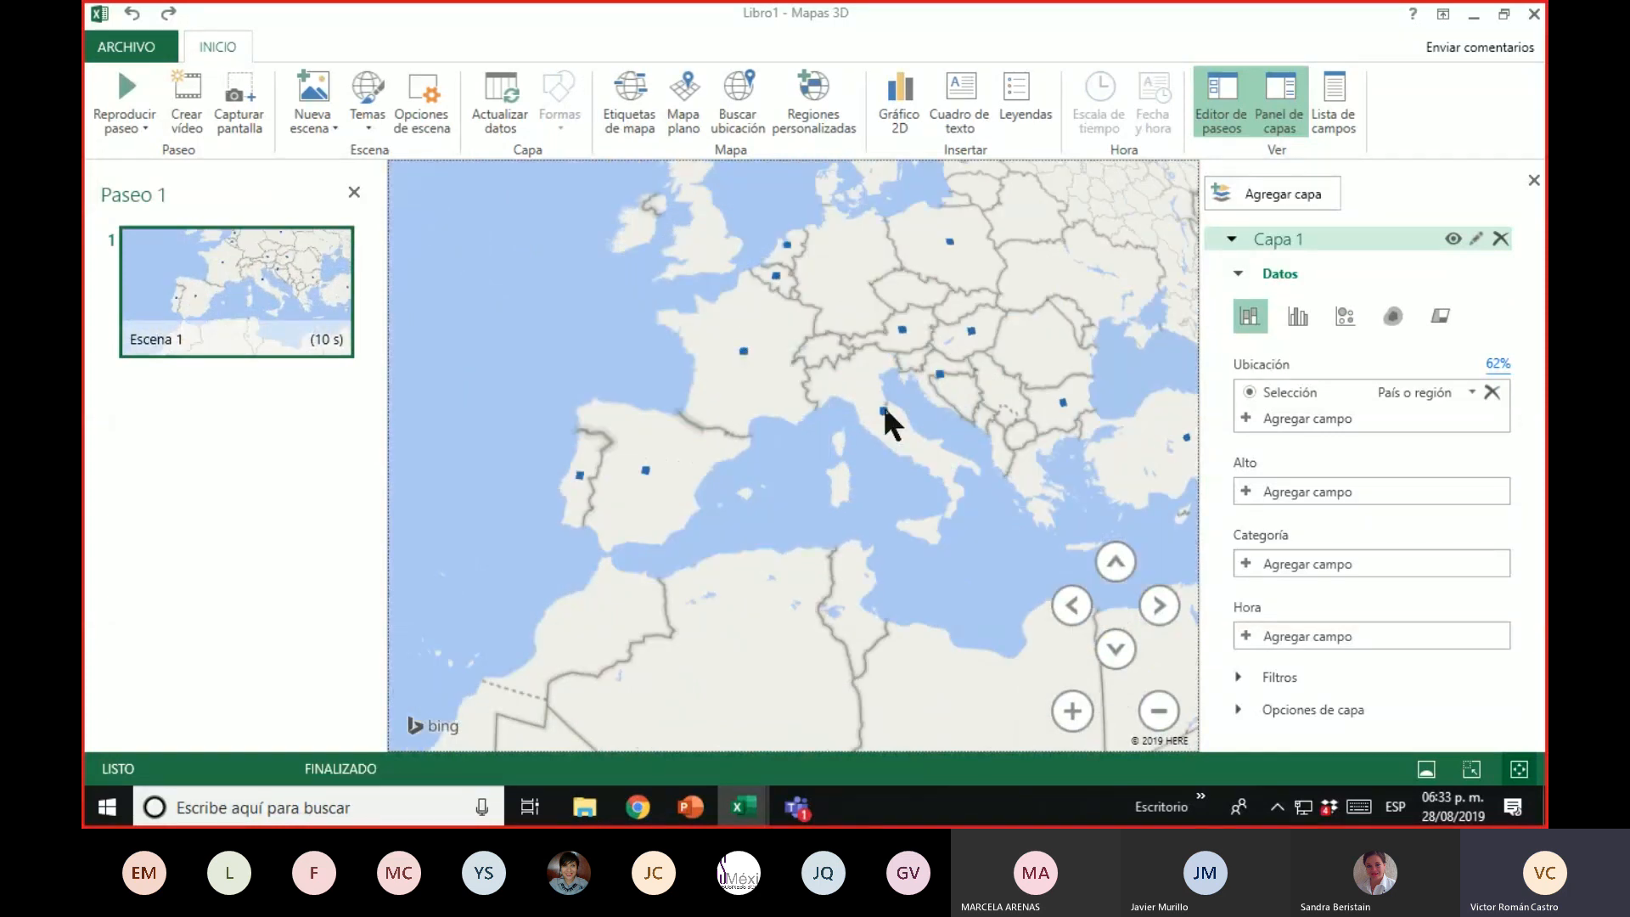
pyautogui.moveTo(884, 409)
pyautogui.moveTo(940, 465); pyautogui.dragTo(870, 402)
pyautogui.scroll(-5, 869, 398)
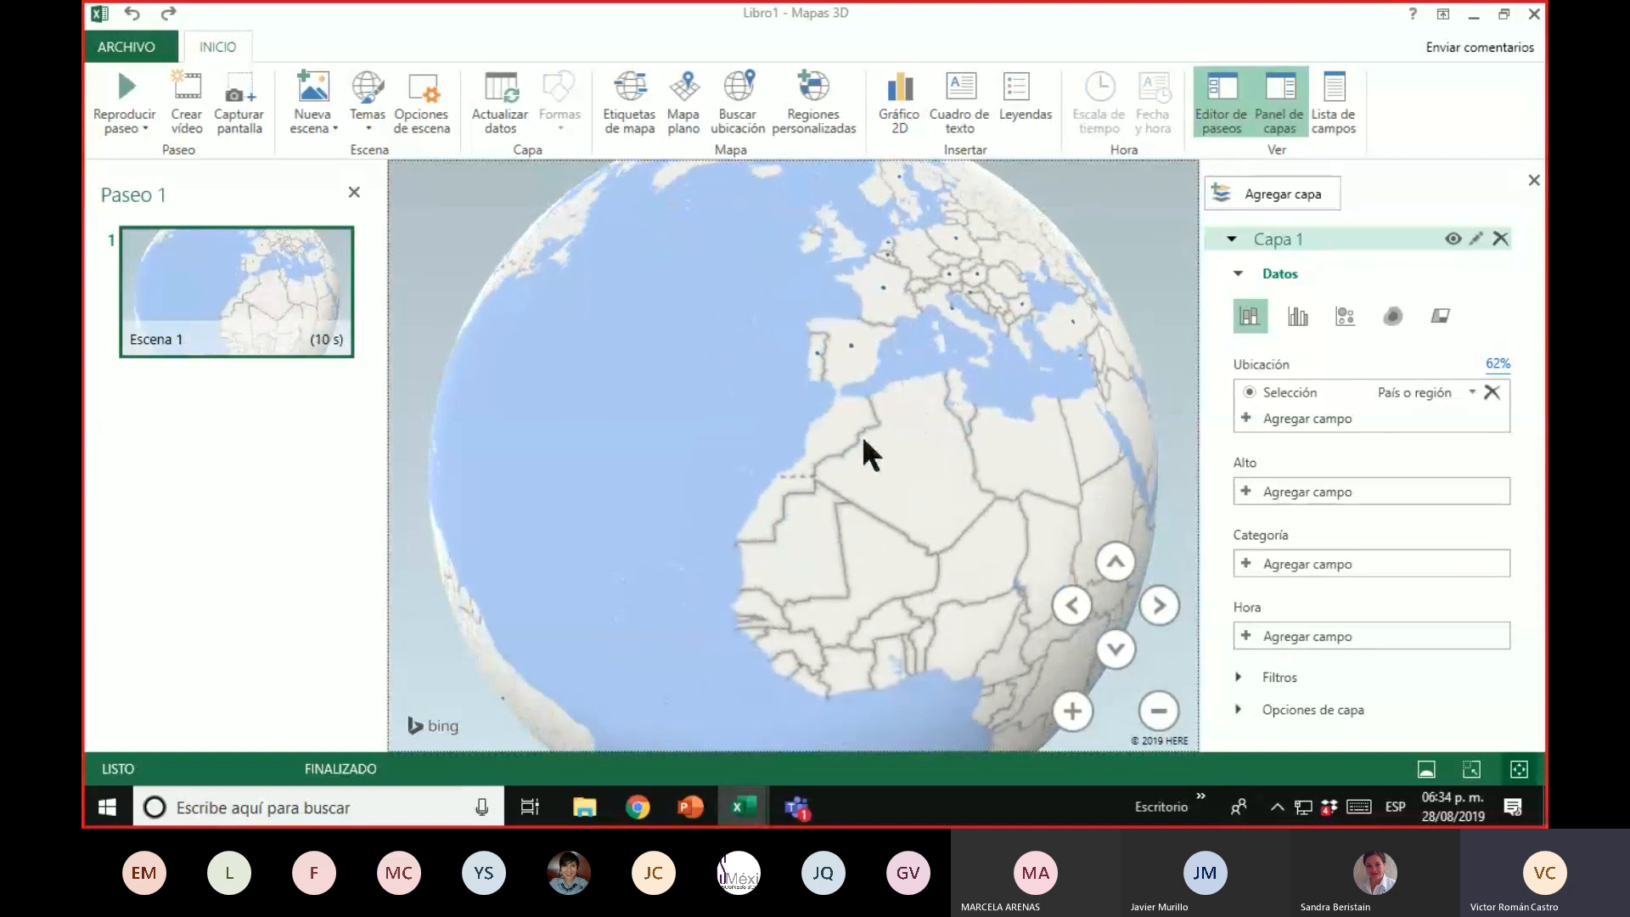
pyautogui.moveTo(651, 539); pyautogui.dragTo(637, 590)
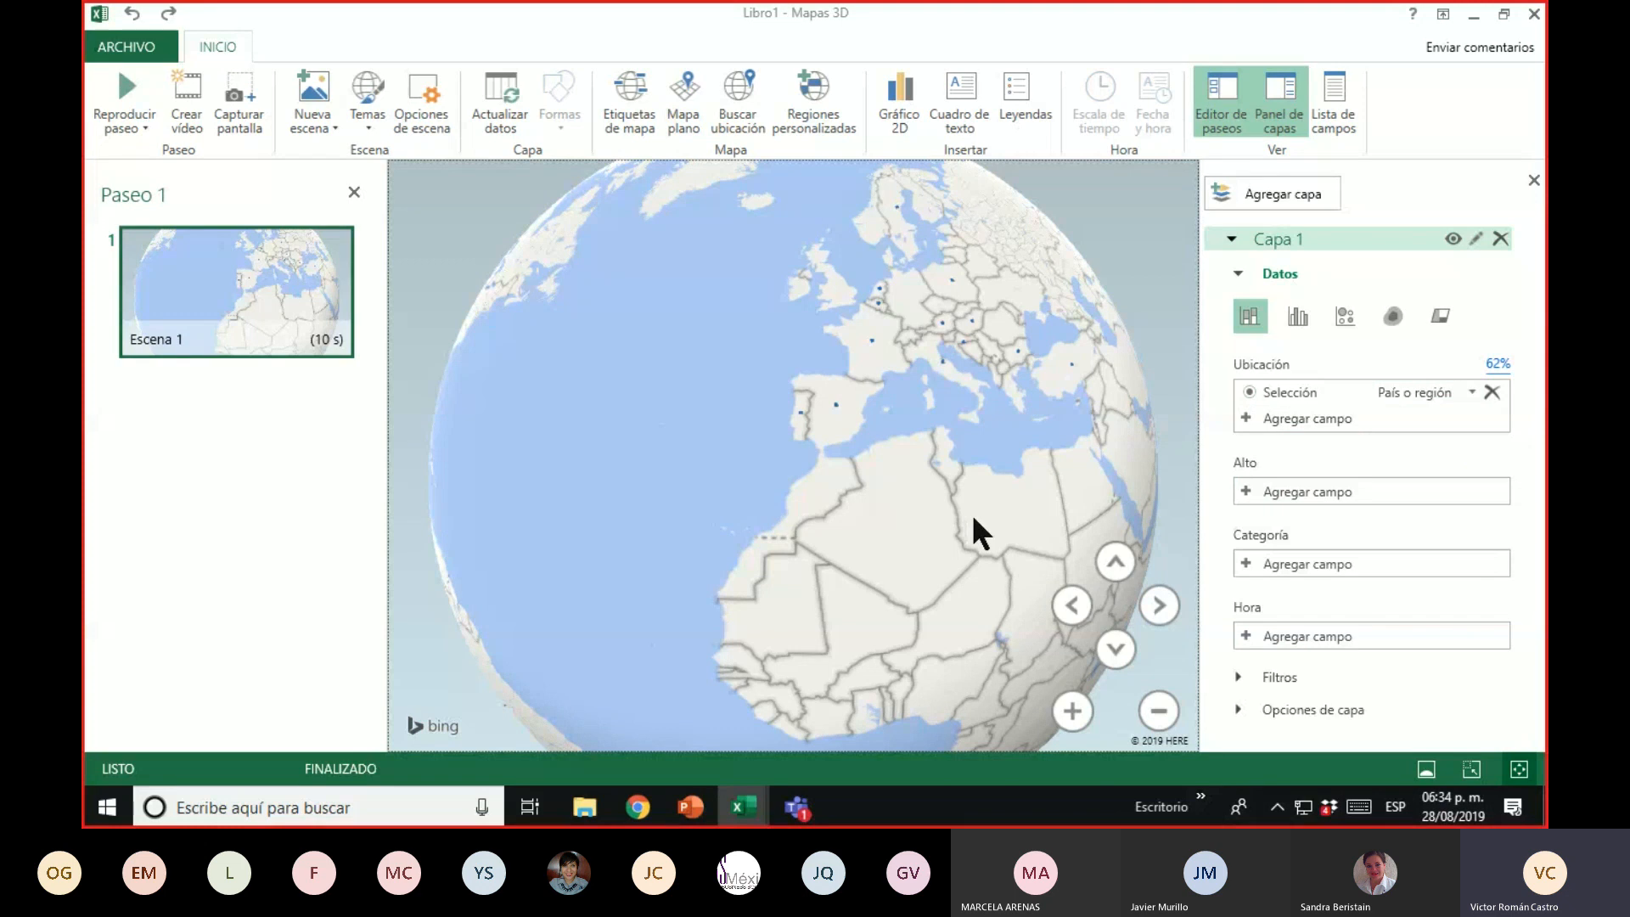
# Set the Año field as the height of Capa 1 and shrink the map's legend to a small box
pyautogui.click(1348, 509)
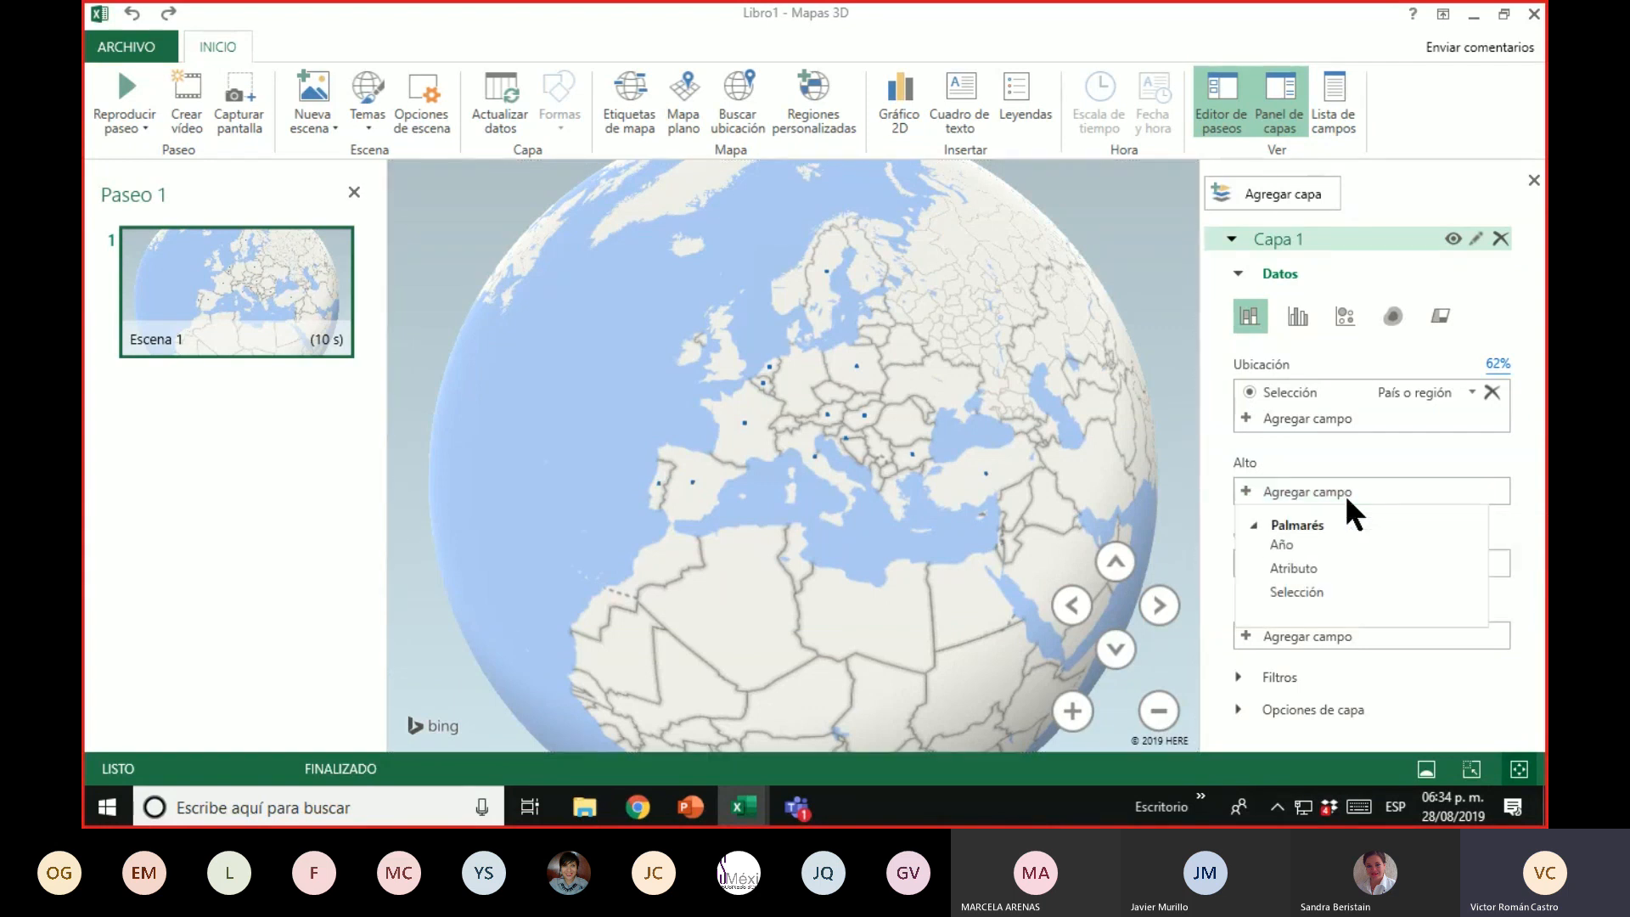
pyautogui.click(1342, 450)
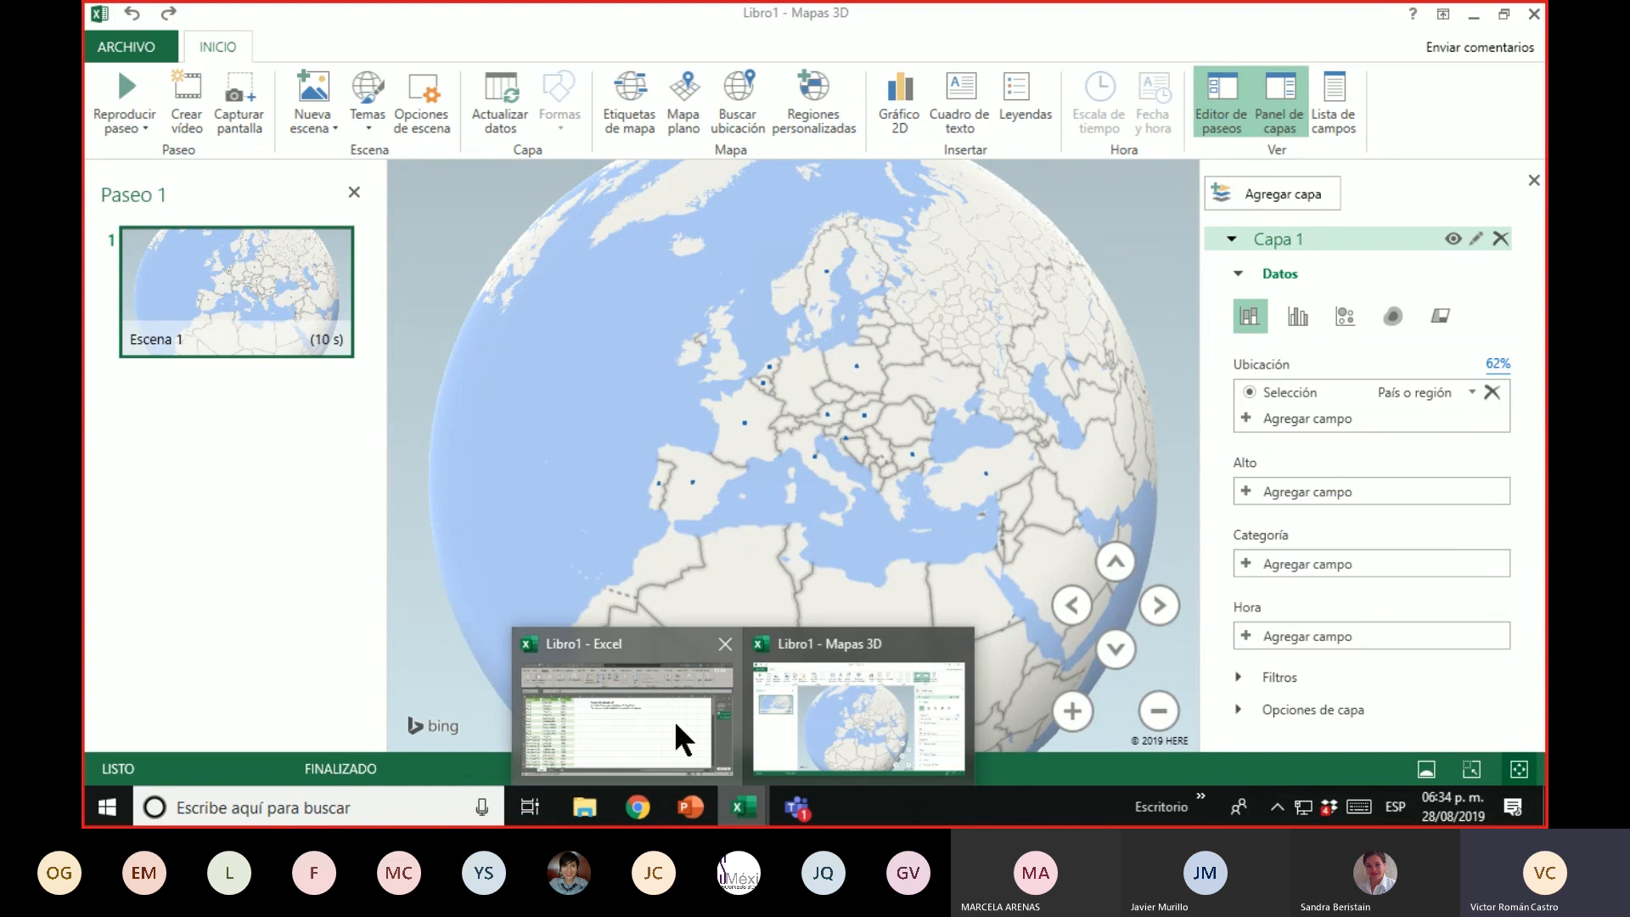
pyautogui.click(674, 720)
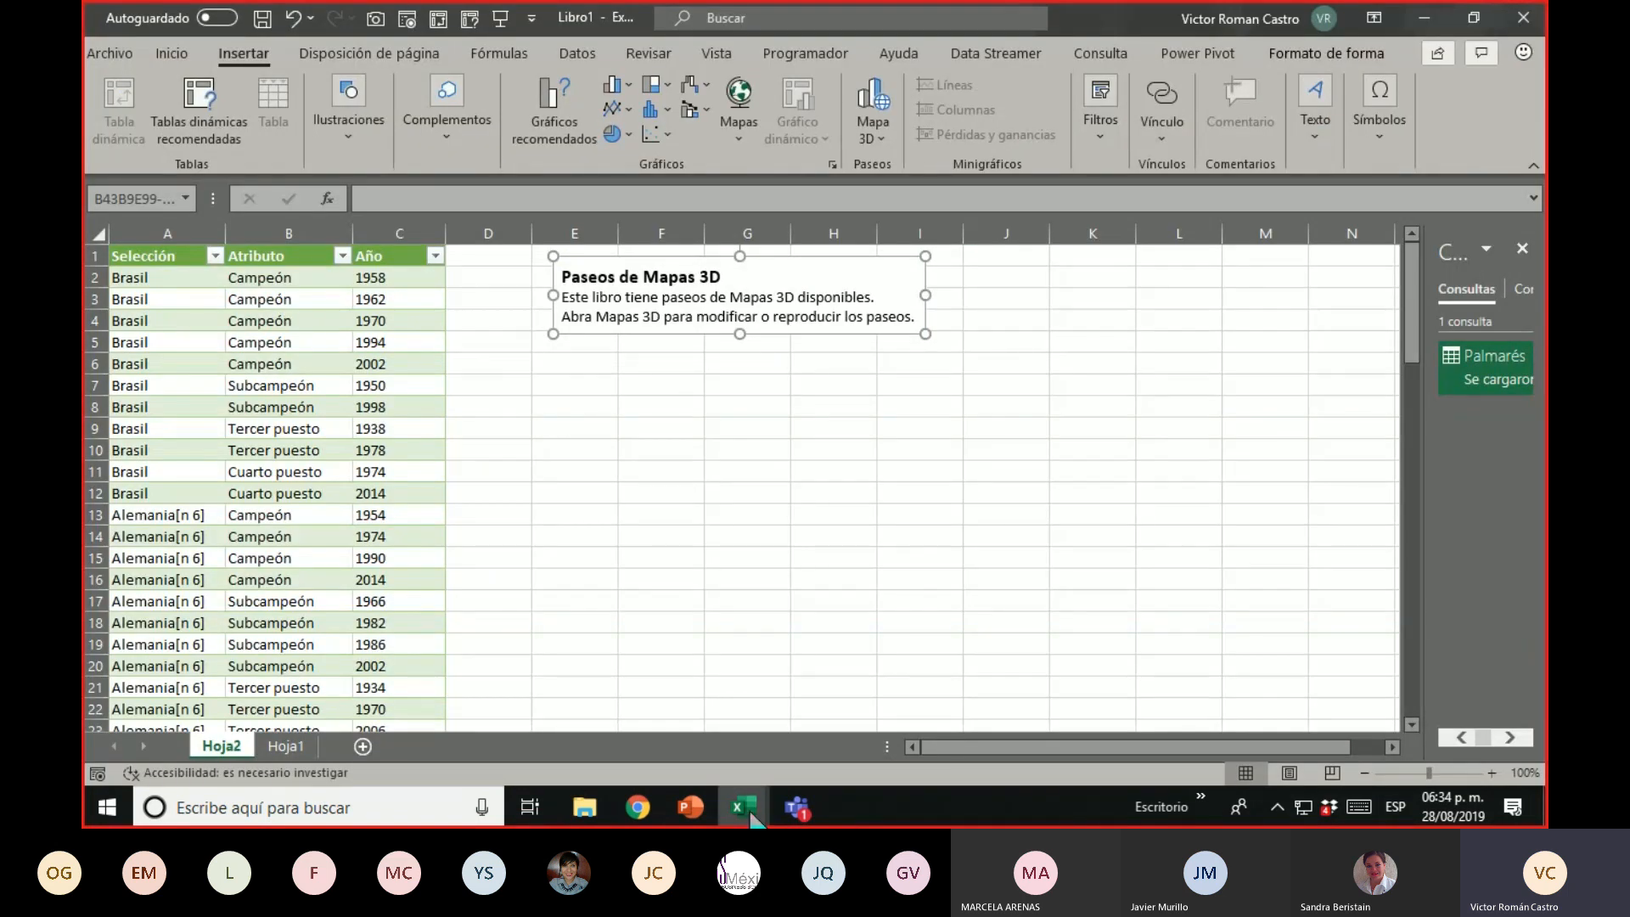
pyautogui.moveTo(743, 807)
pyautogui.click(855, 699)
pyautogui.click(1389, 491)
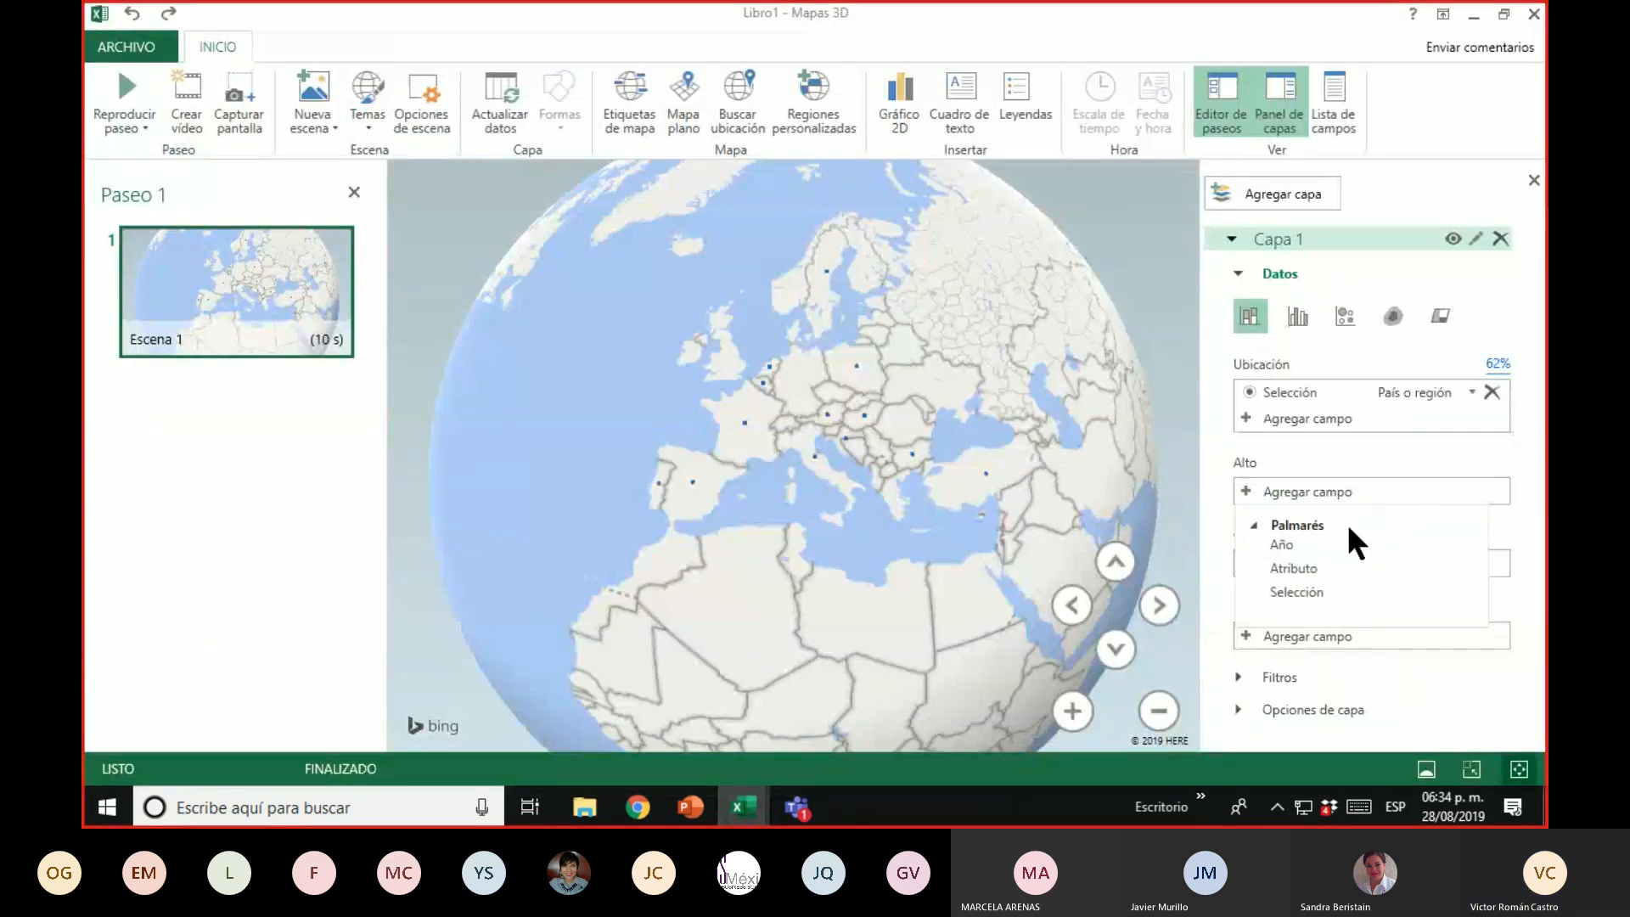
pyautogui.click(1320, 542)
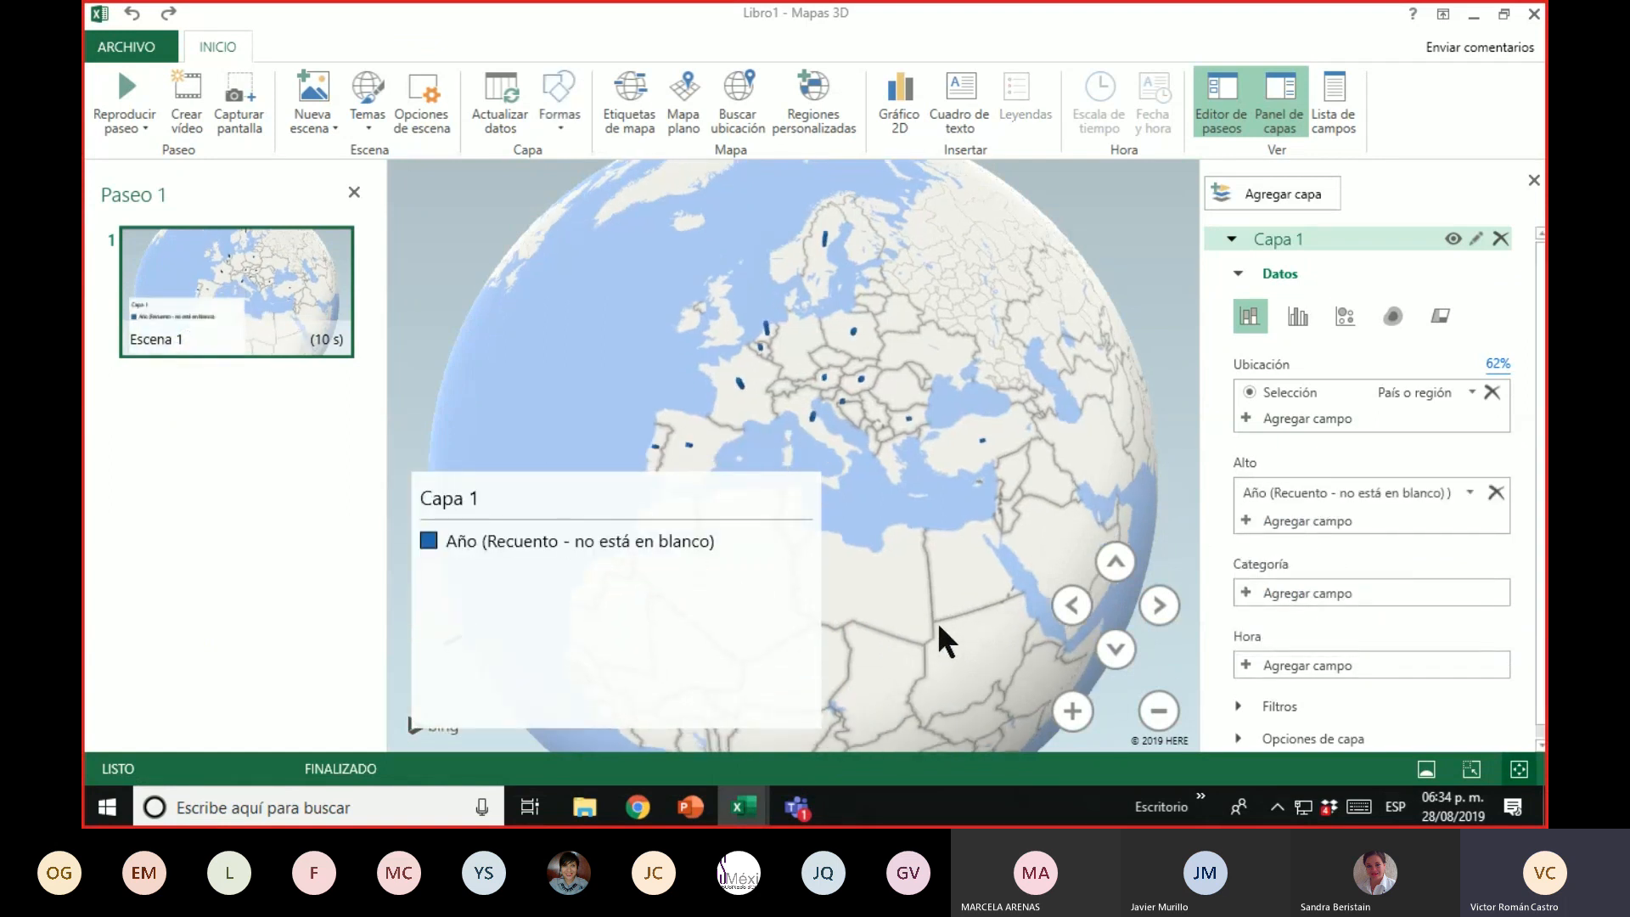
pyautogui.click(820, 728)
pyautogui.moveTo(820, 728); pyautogui.dragTo(513, 550)
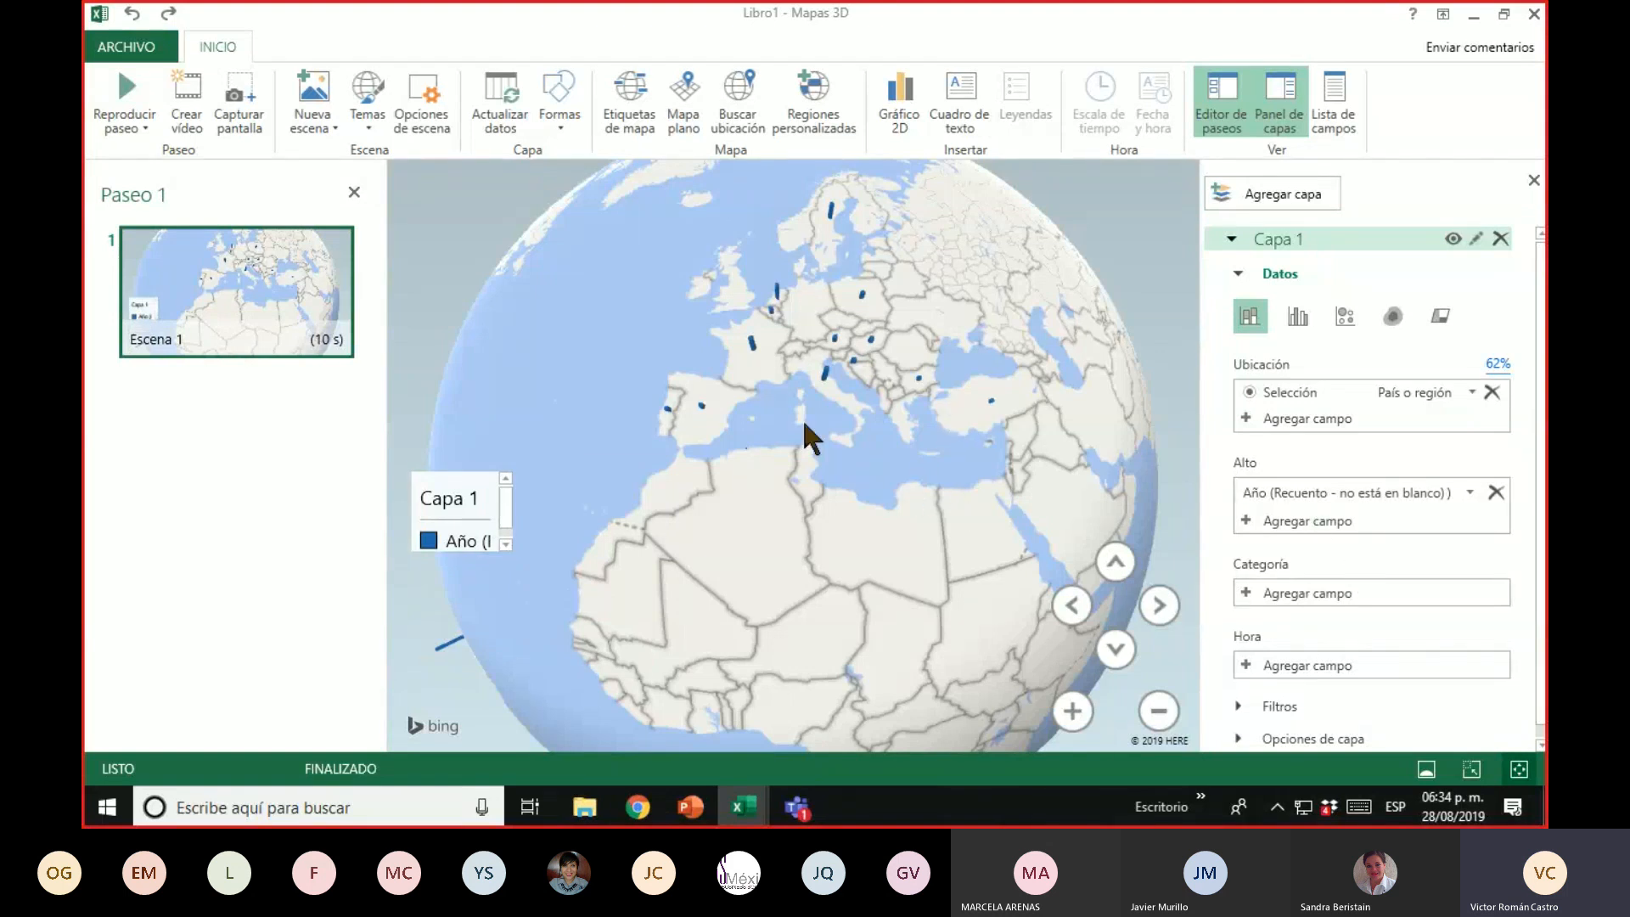
# Examine the height columns over Europe from a tilted view and inspect Brazil's column
pyautogui.scroll(5, 798, 482)
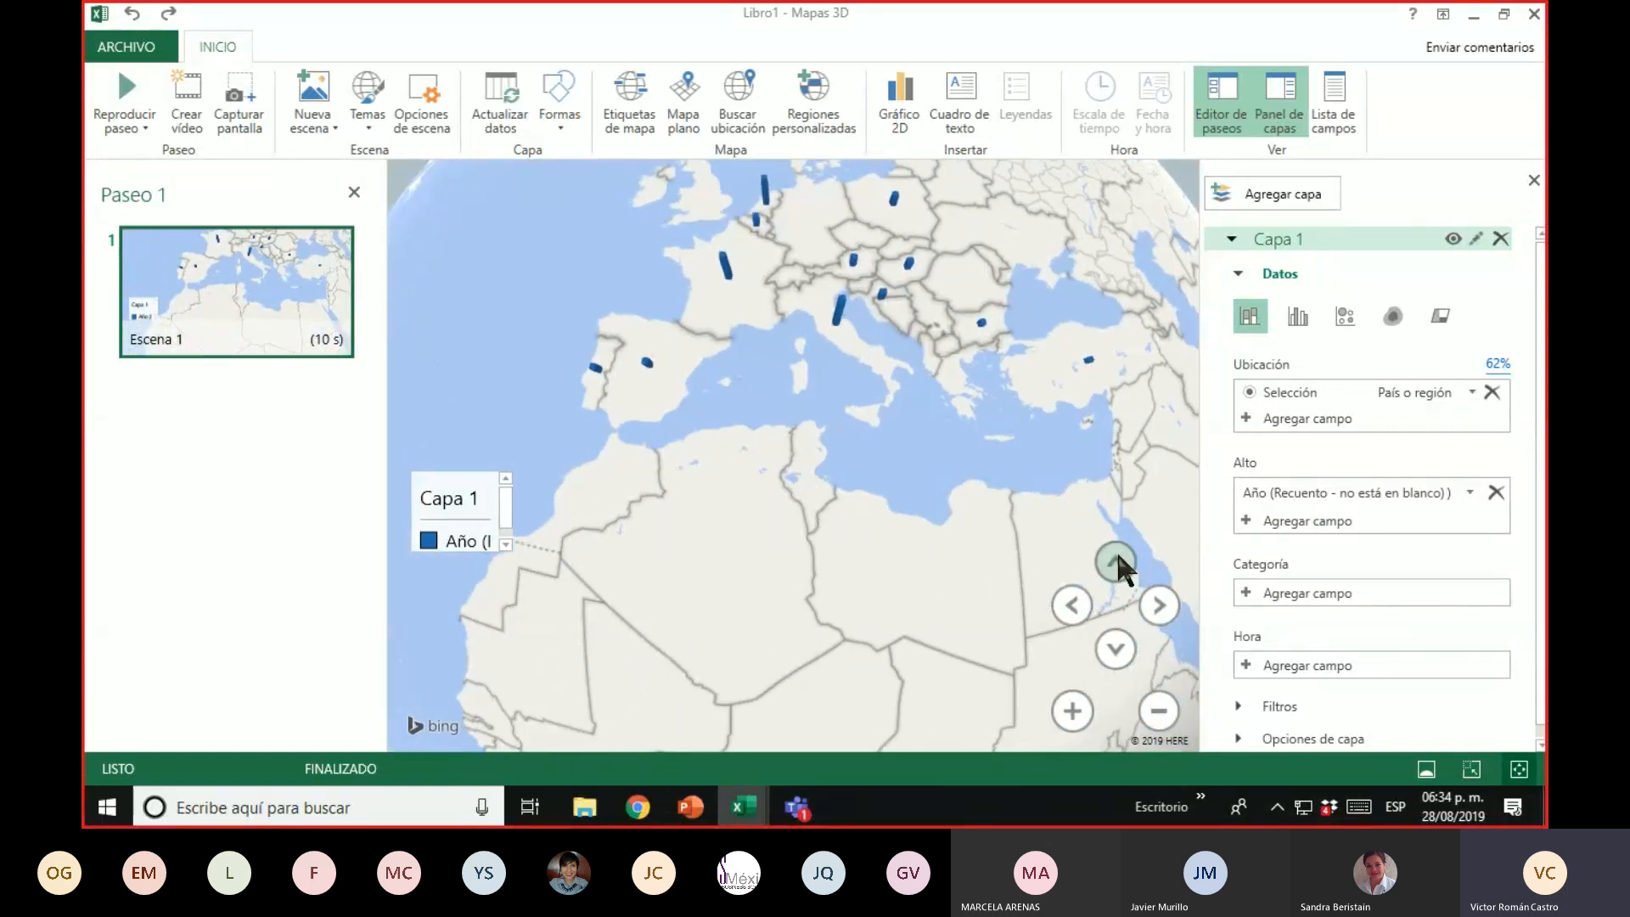
pyautogui.click(1118, 650)
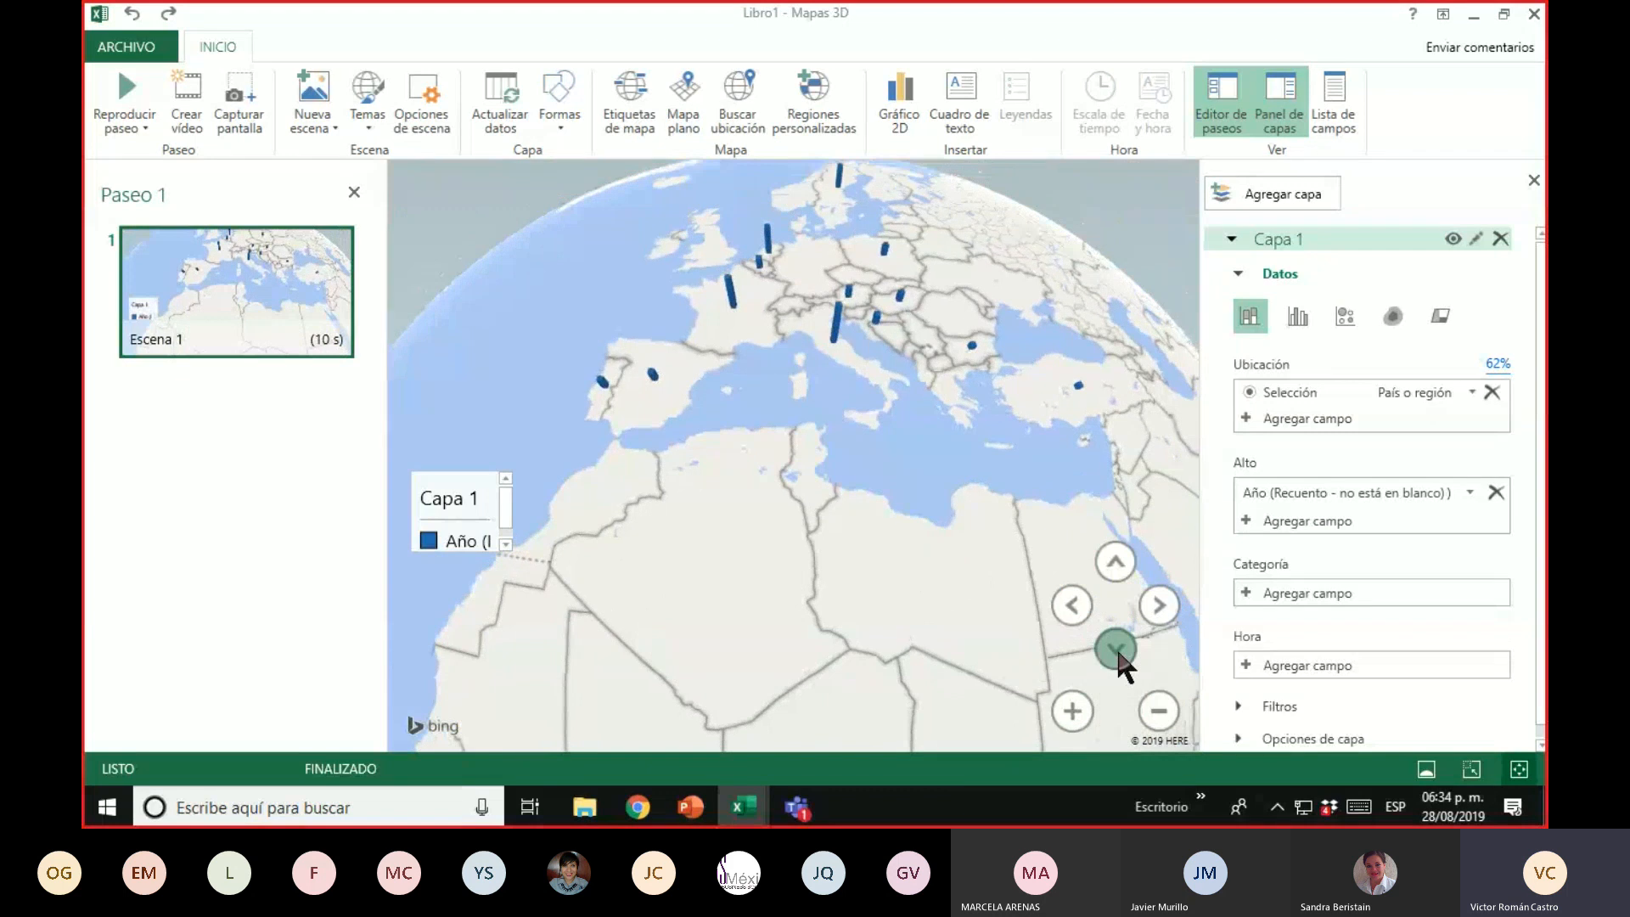
pyautogui.click(1117, 649)
pyautogui.moveTo(732, 513); pyautogui.dragTo(775, 594)
pyautogui.moveTo(976, 467); pyautogui.dragTo(833, 544)
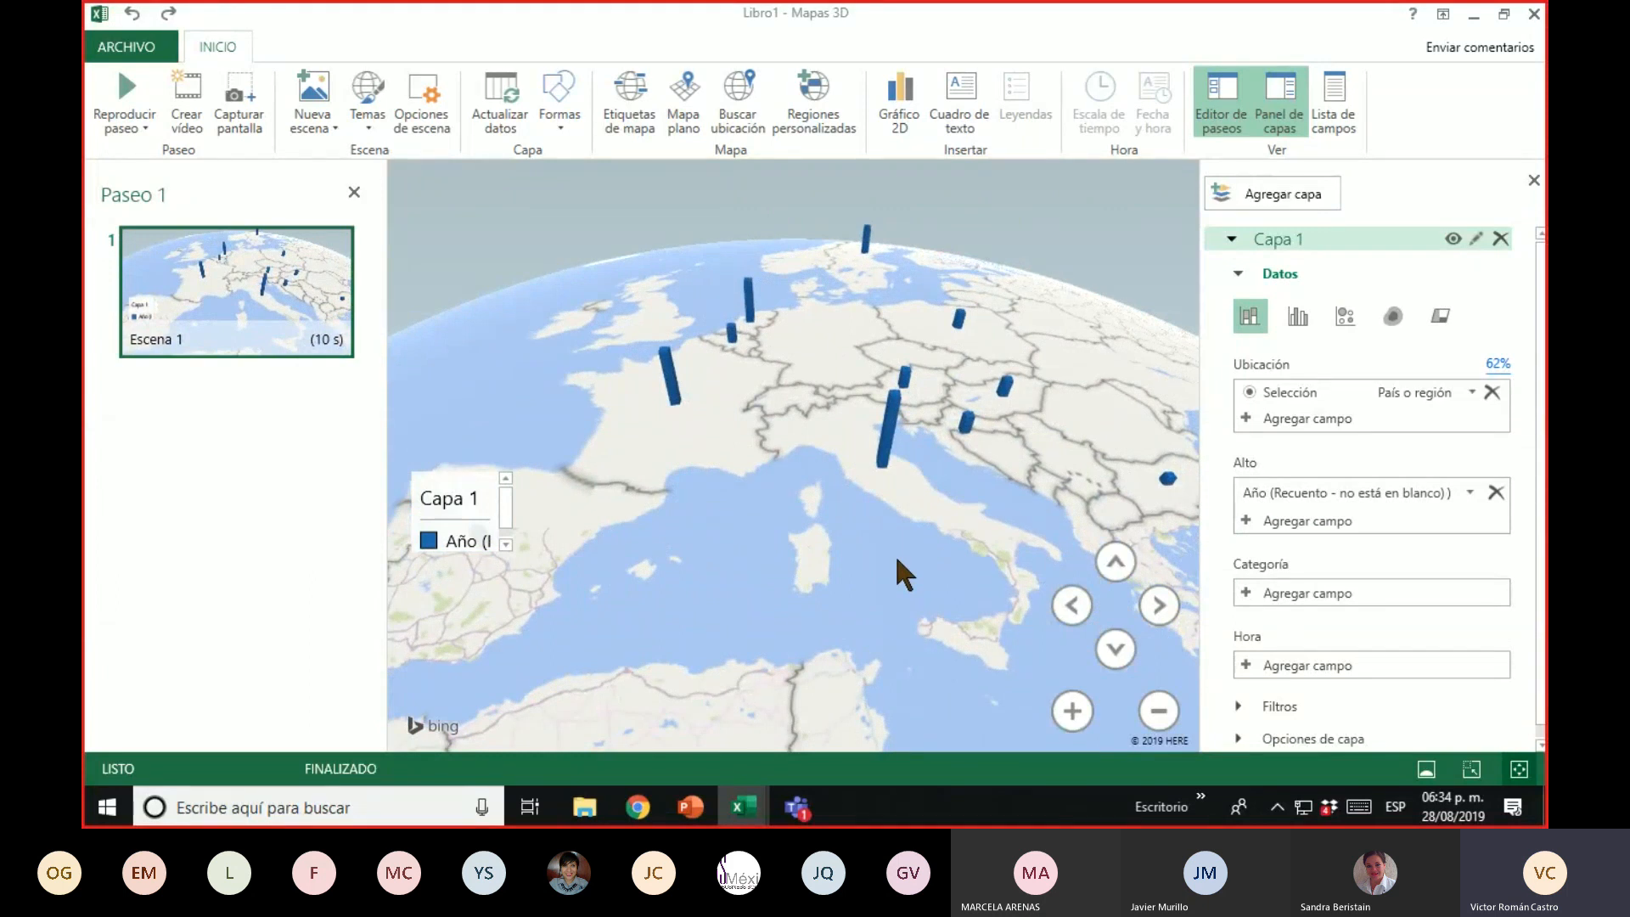
pyautogui.moveTo(807, 493); pyautogui.dragTo(1078, 335)
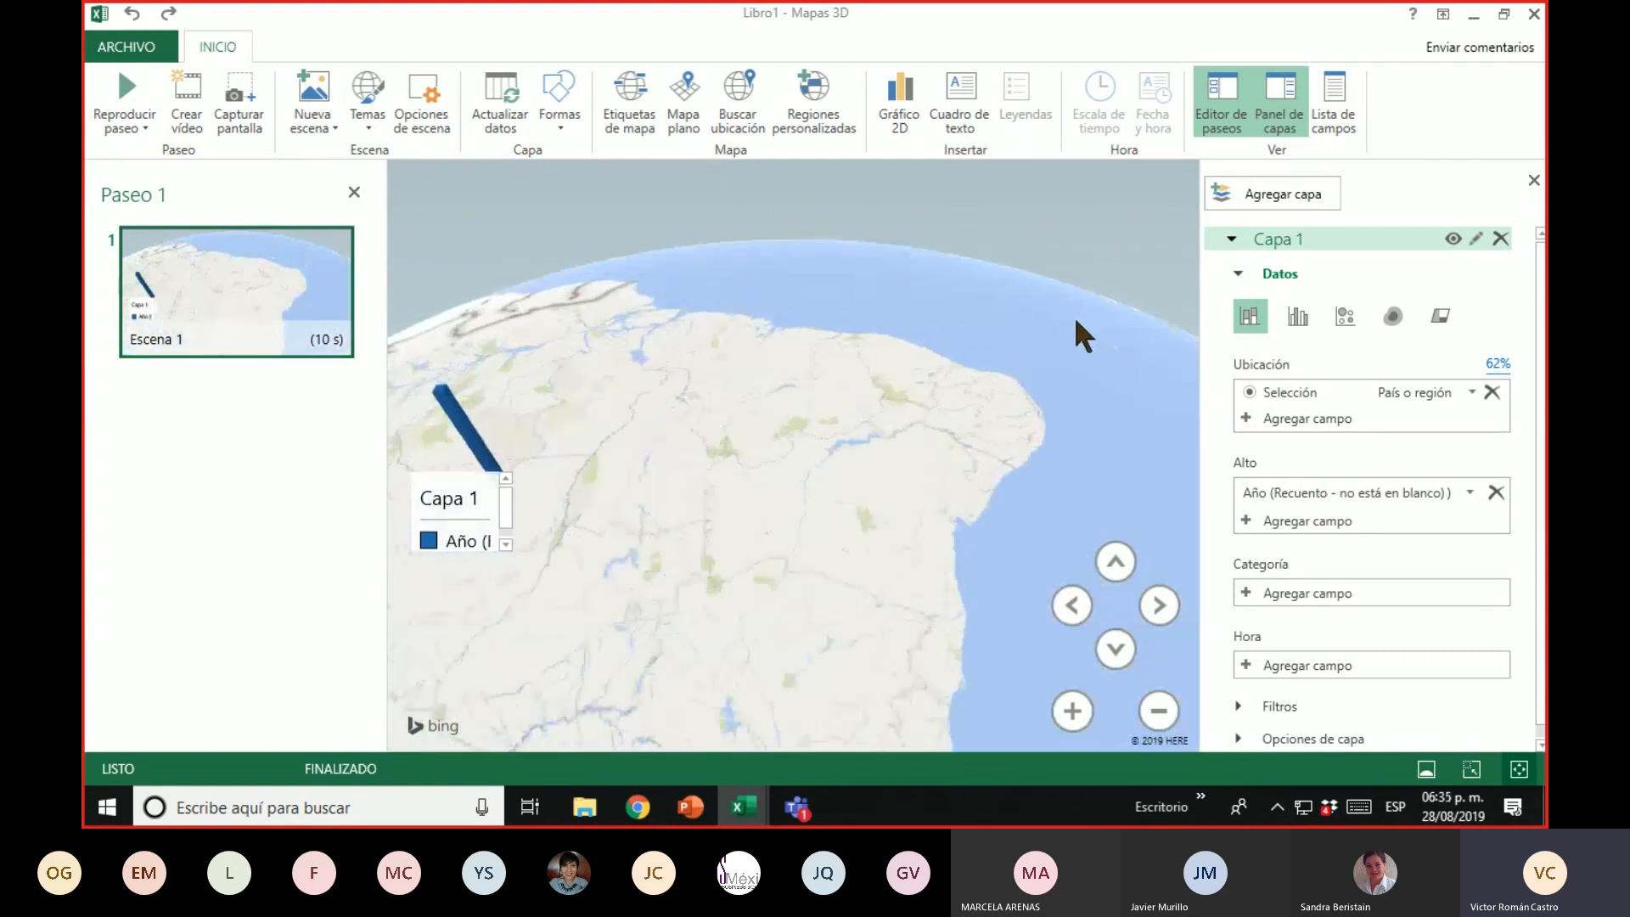
pyautogui.moveTo(750, 473); pyautogui.dragTo(983, 469)
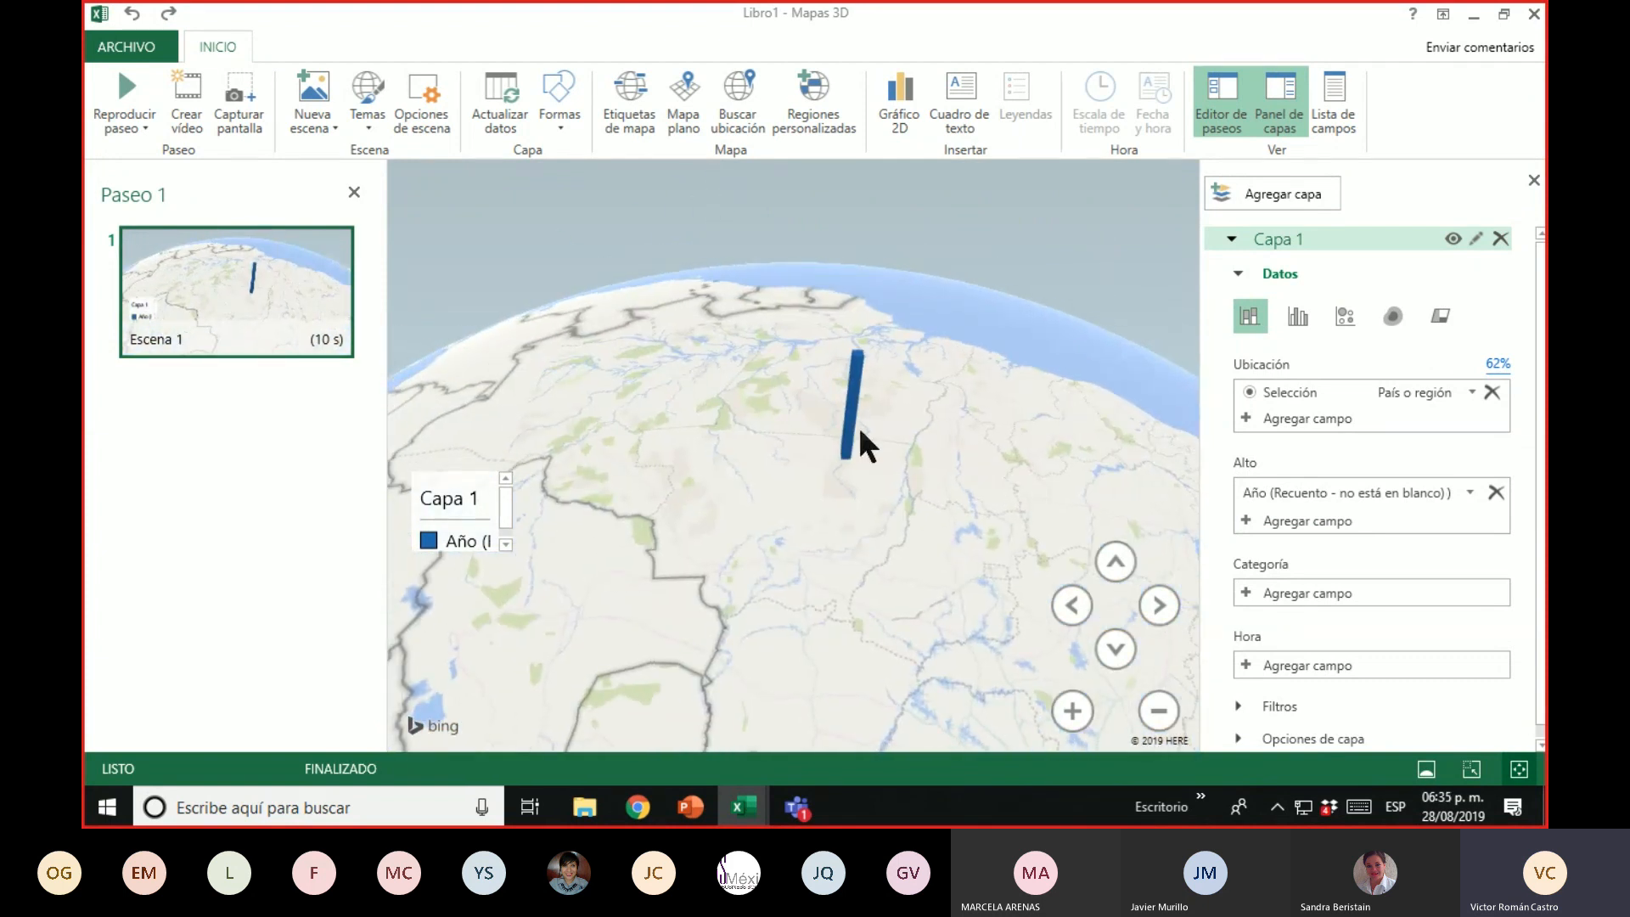
pyautogui.moveTo(854, 437)
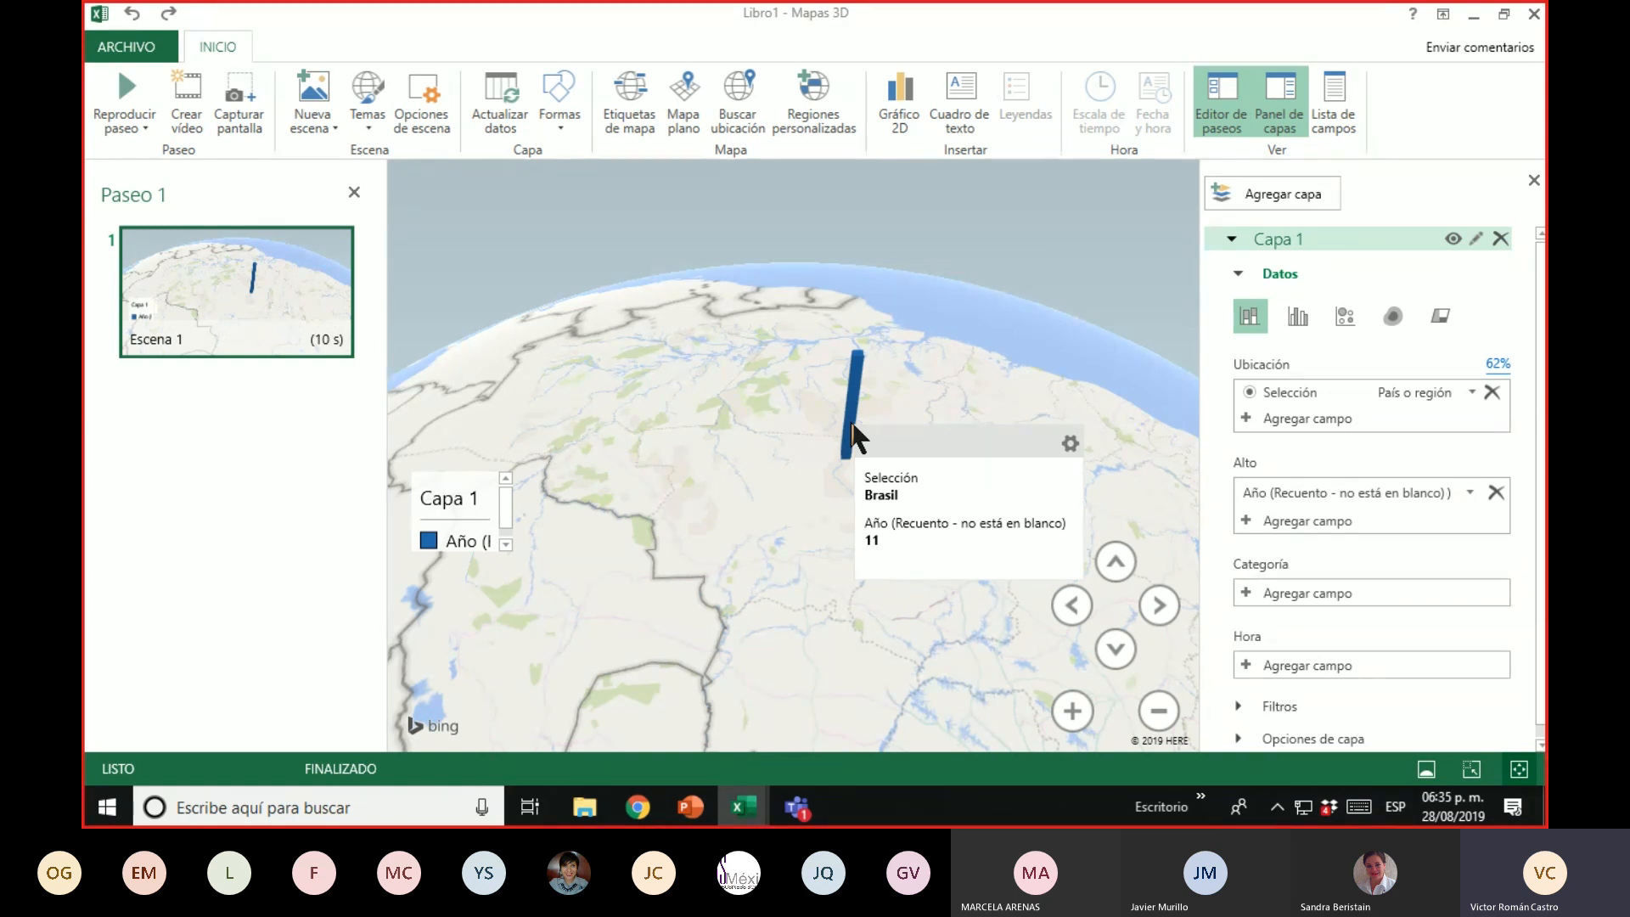
# Set the Atributo field as the category of Capa 1 so the columns are split by placing
pyautogui.click(1328, 591)
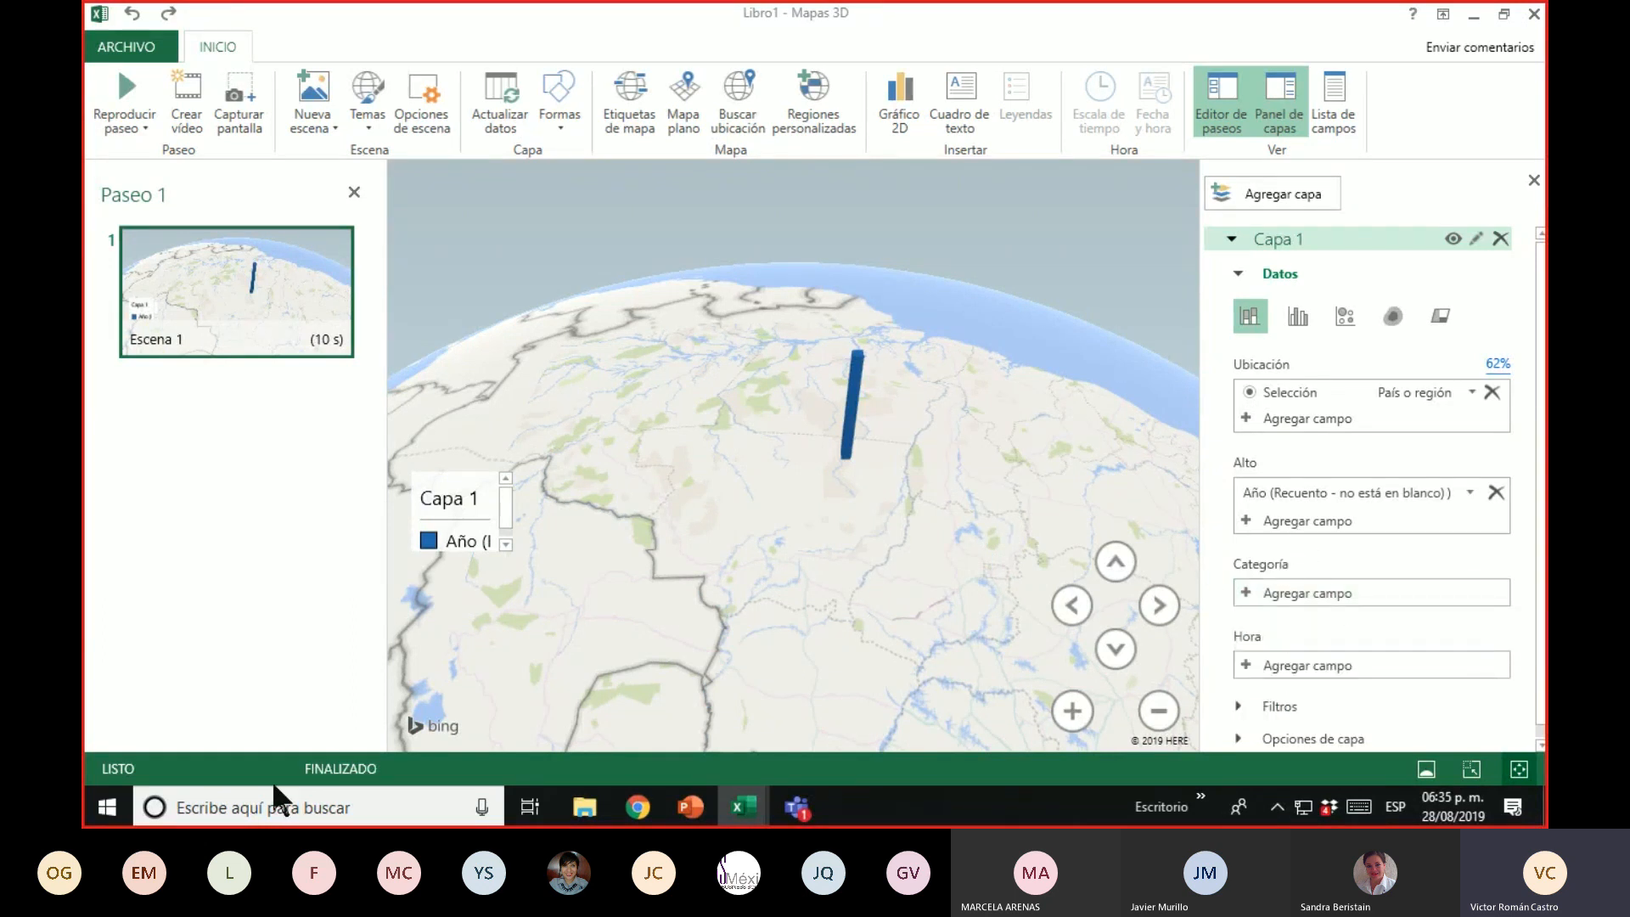
pyautogui.moveTo(739, 807)
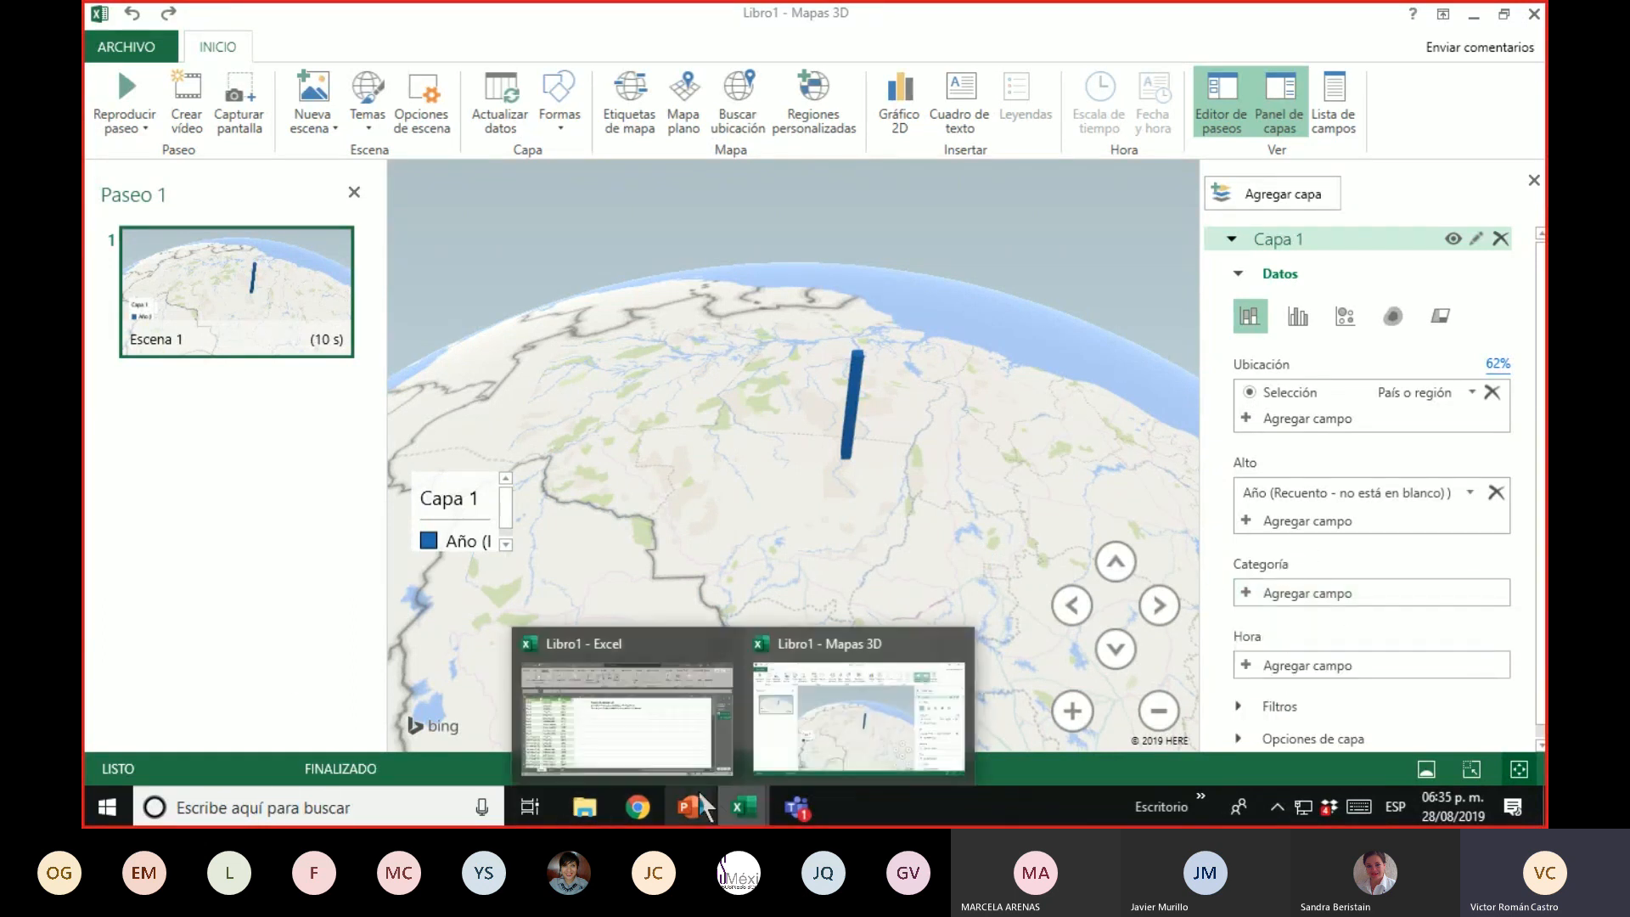
pyautogui.click(667, 737)
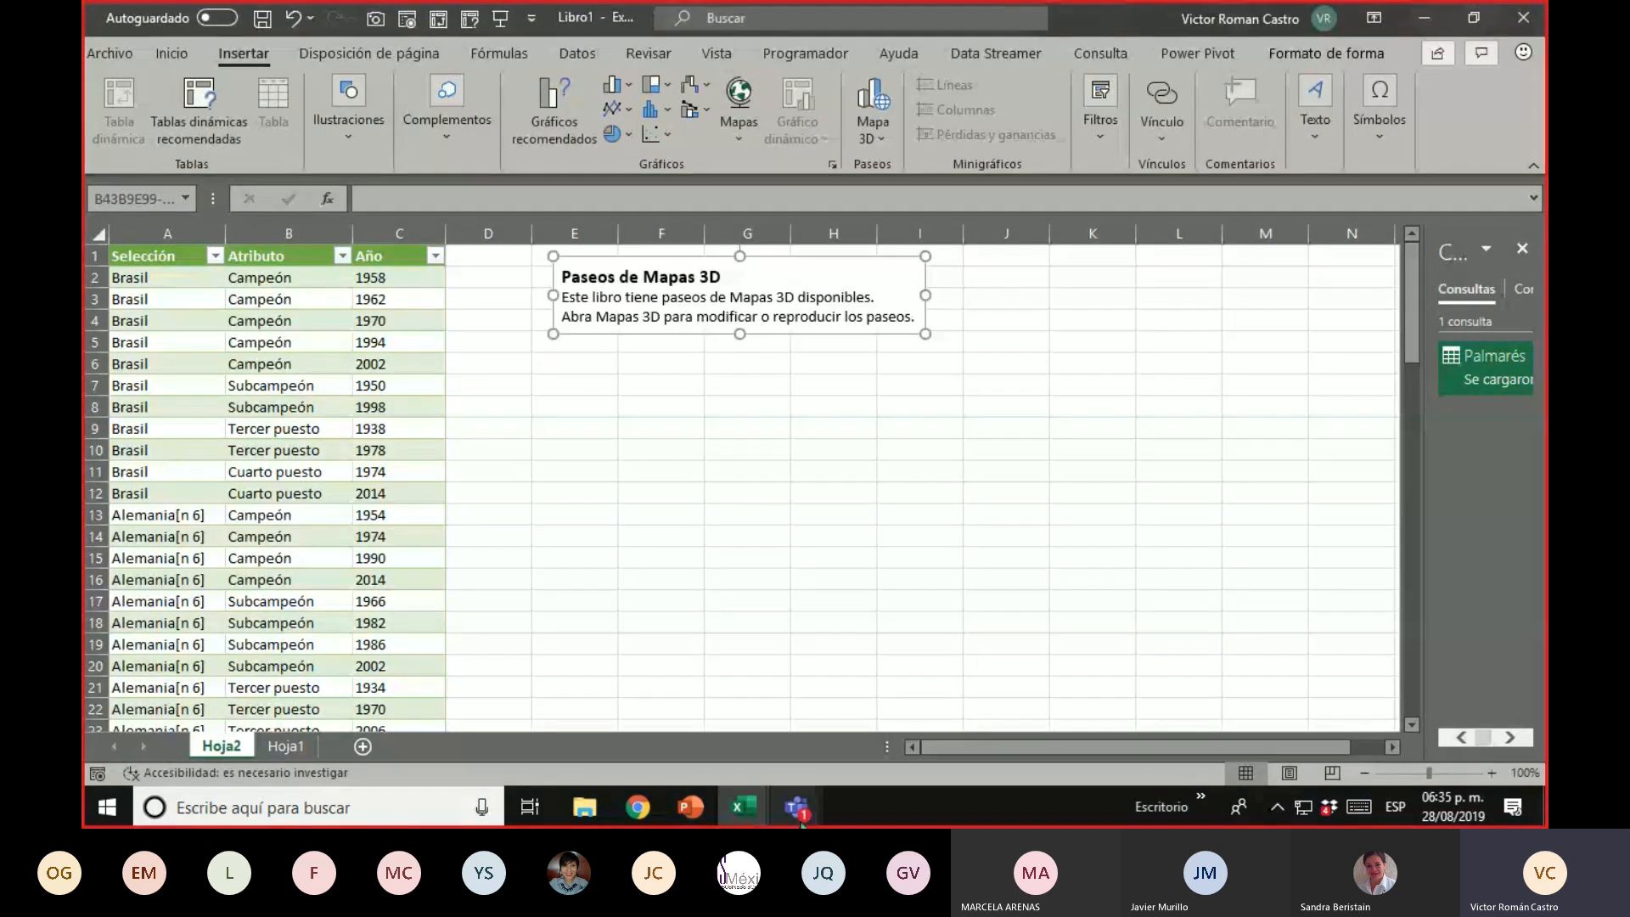
pyautogui.click(814, 754)
pyautogui.click(1338, 593)
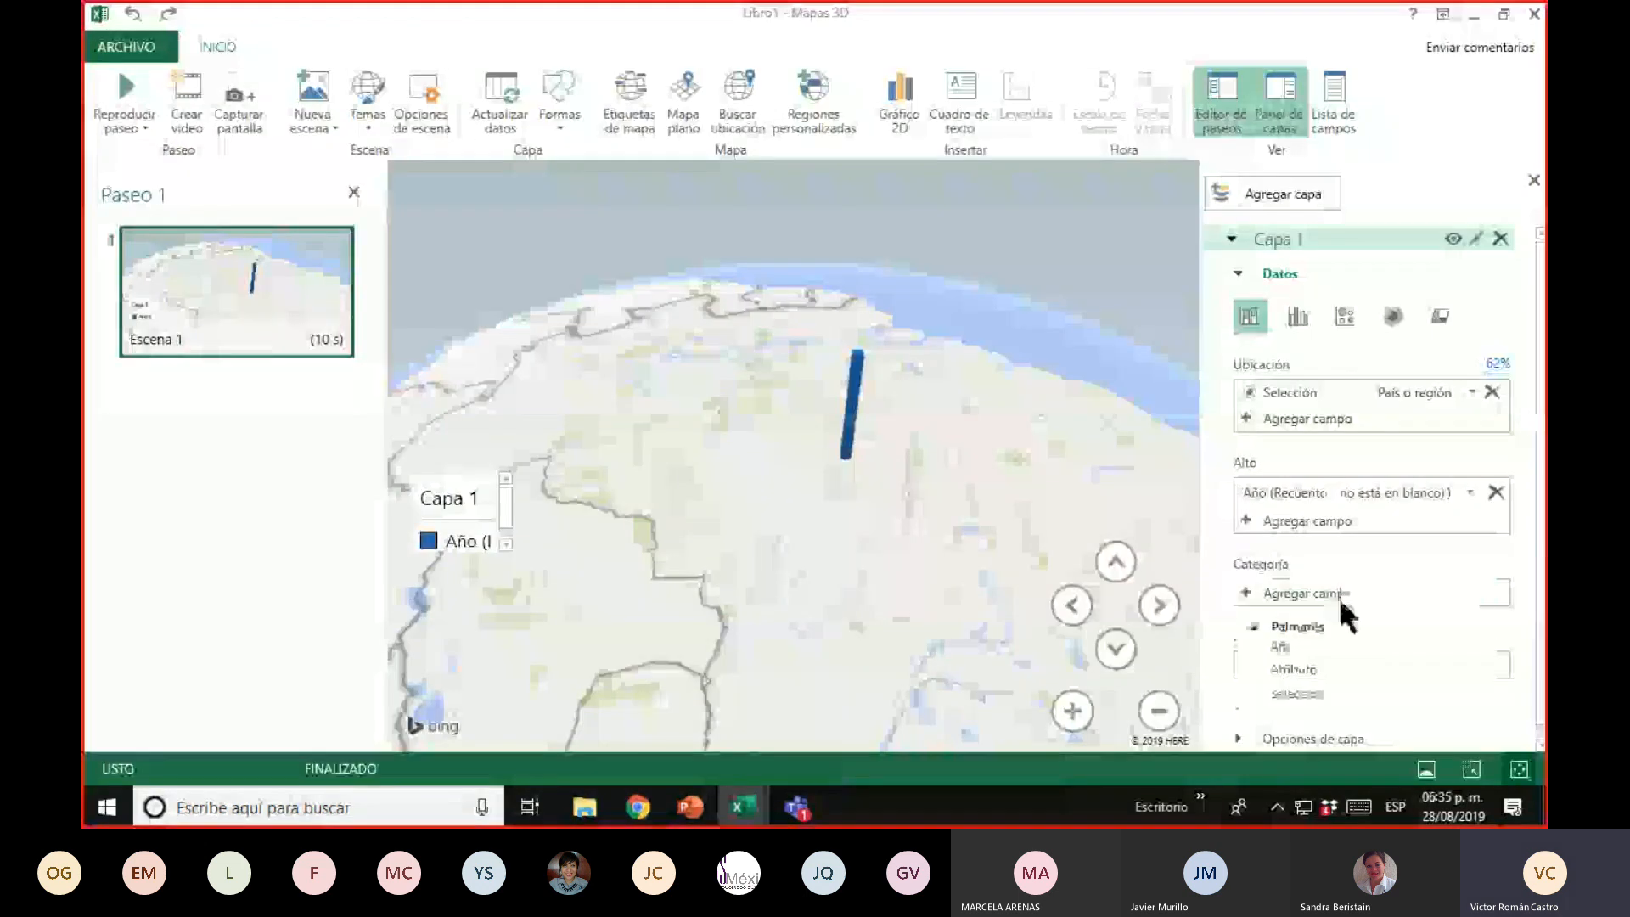
pyautogui.click(1329, 669)
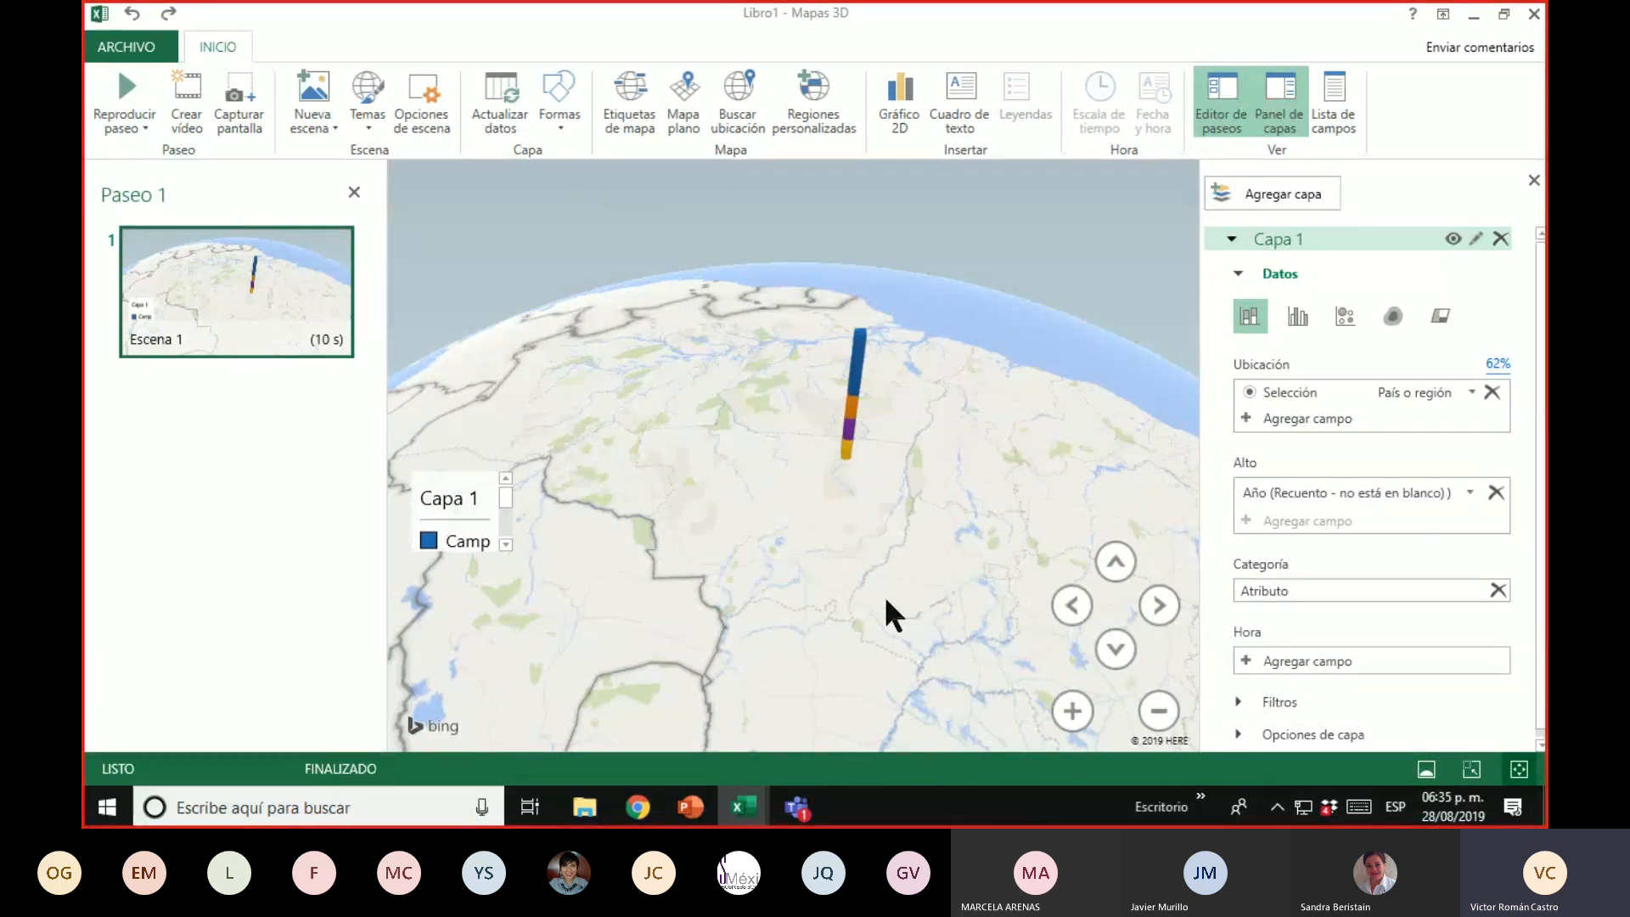
# Examine the stacked placing segments of Brazil's and Argentina's columns in South America
pyautogui.moveTo(860, 361)
pyautogui.moveTo(855, 405)
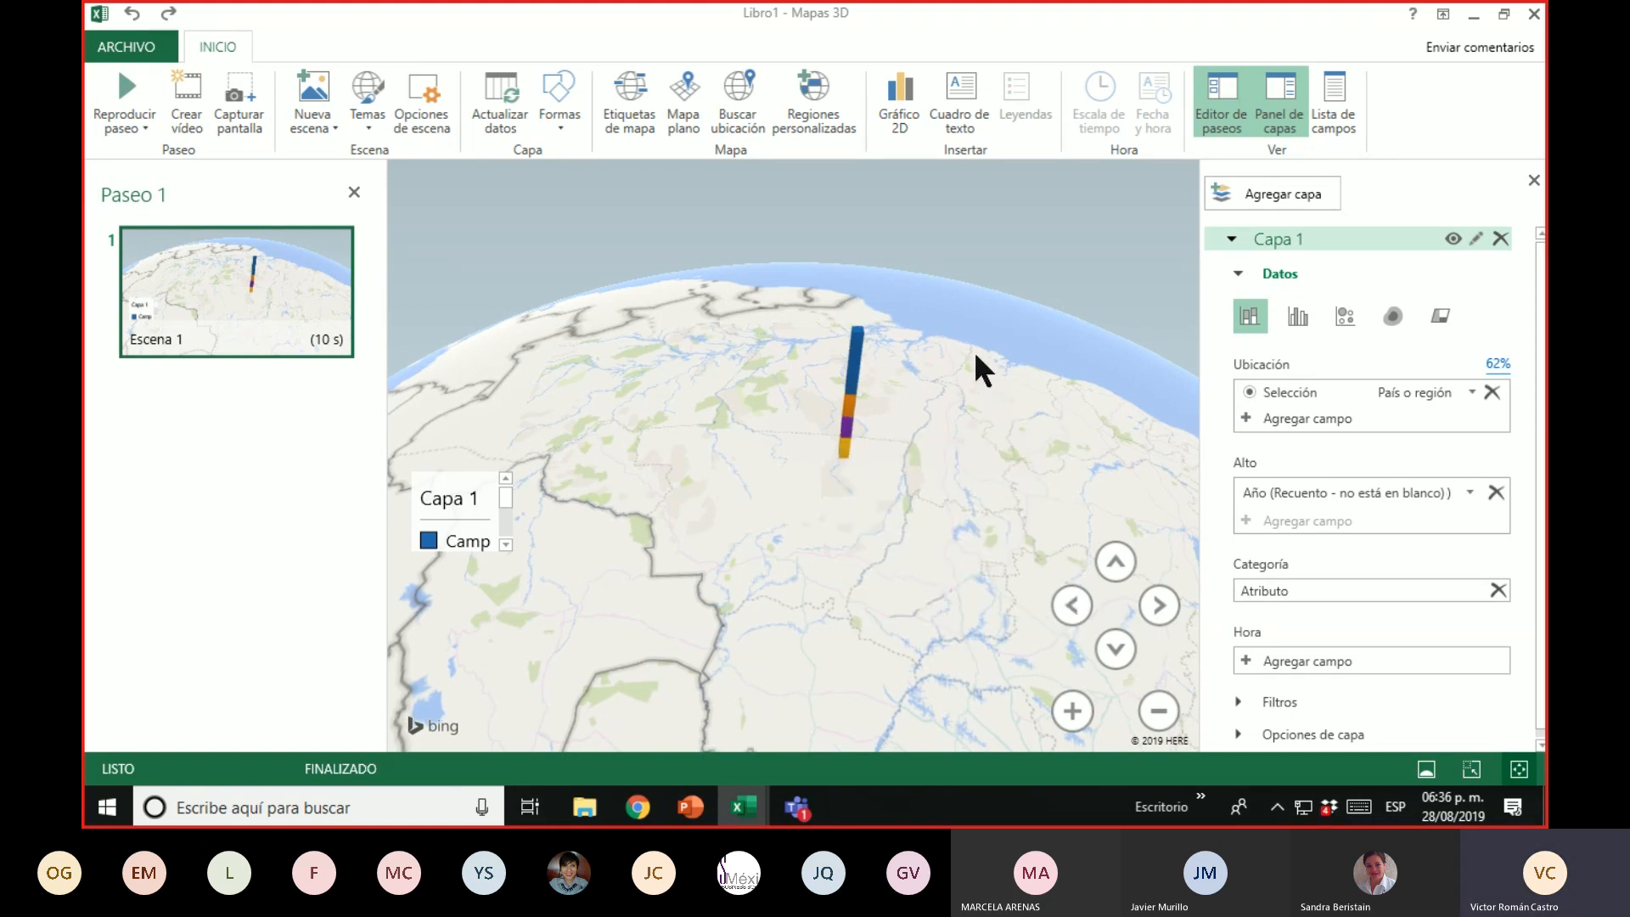
pyautogui.scroll(-4, 975, 349)
pyautogui.moveTo(921, 493); pyautogui.dragTo(885, 353)
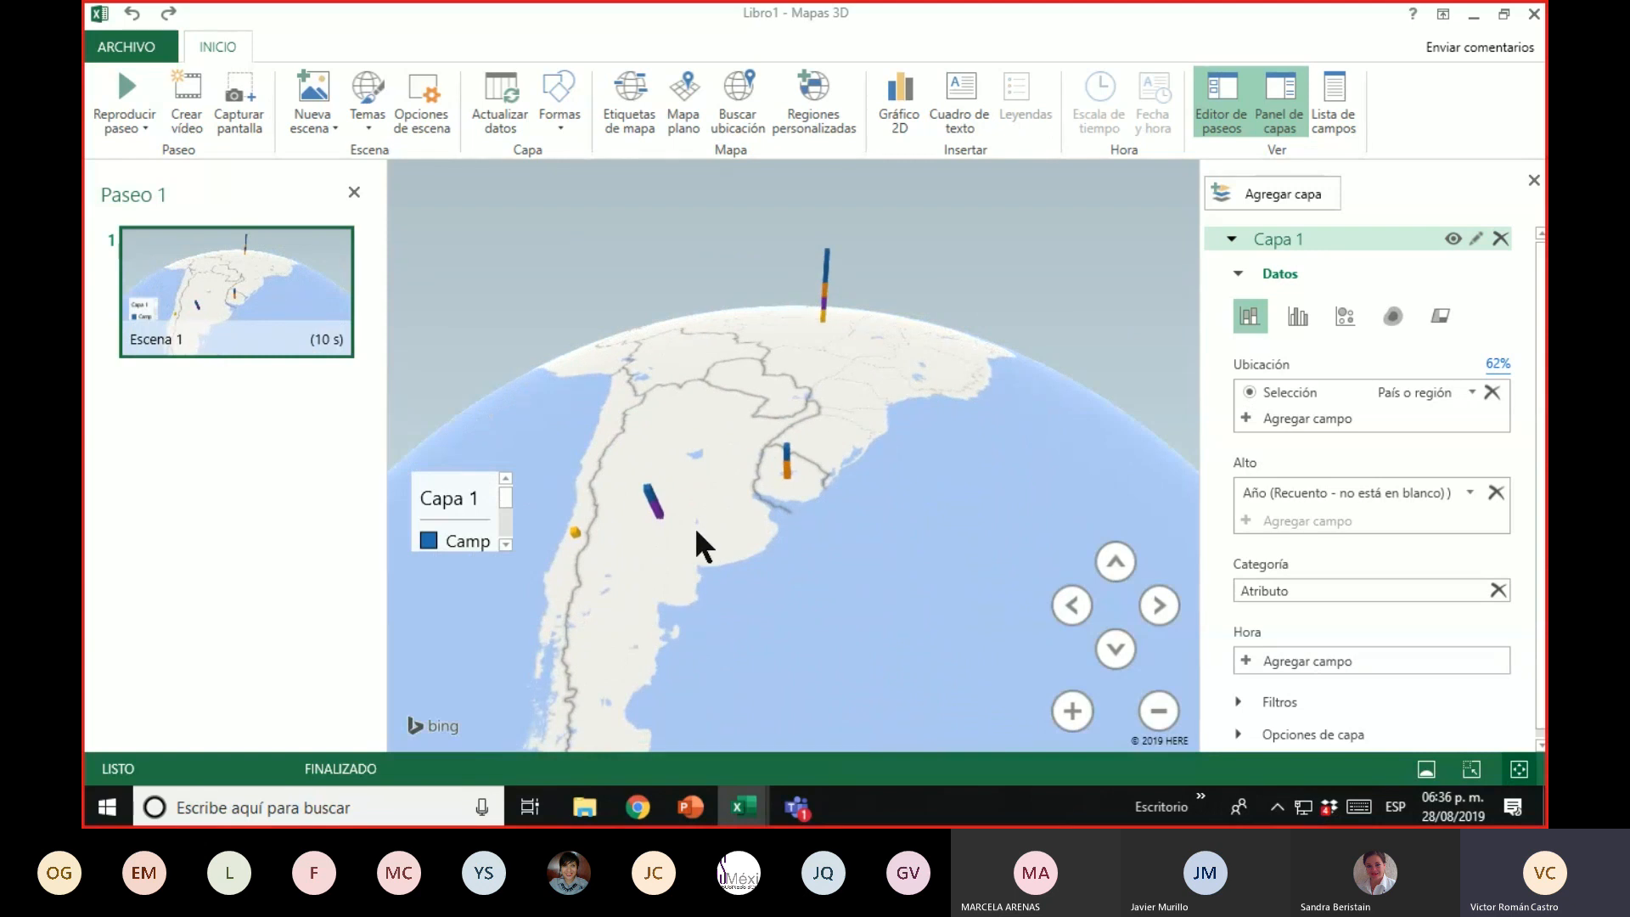
pyautogui.scroll(-1, 704, 531)
pyautogui.scroll(3, 647, 532)
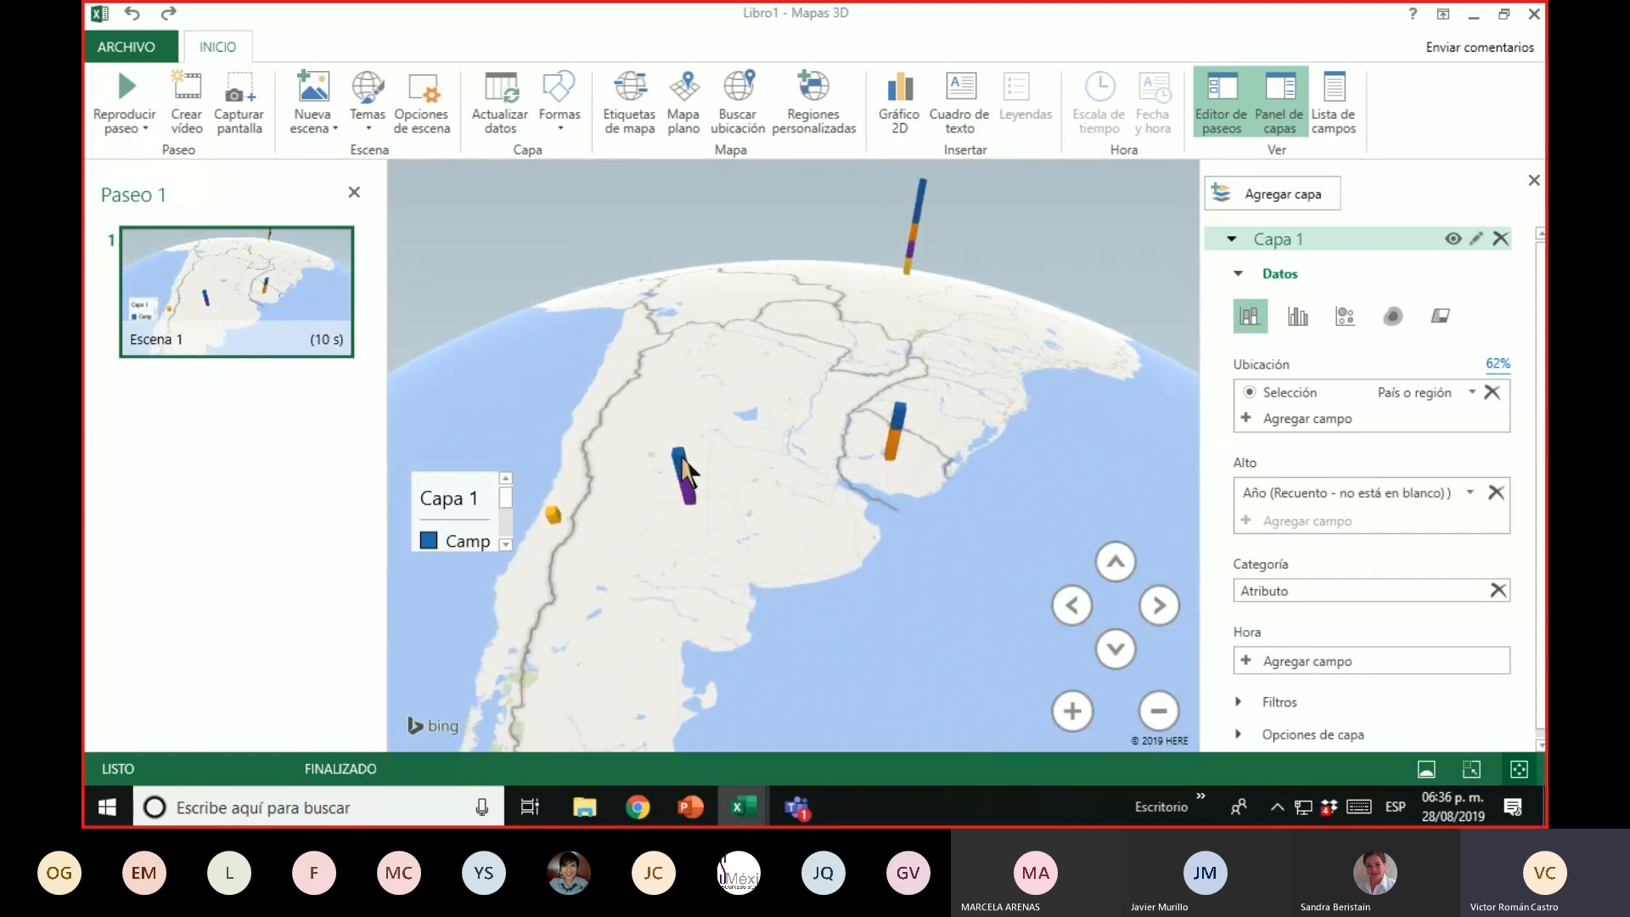
pyautogui.moveTo(684, 459)
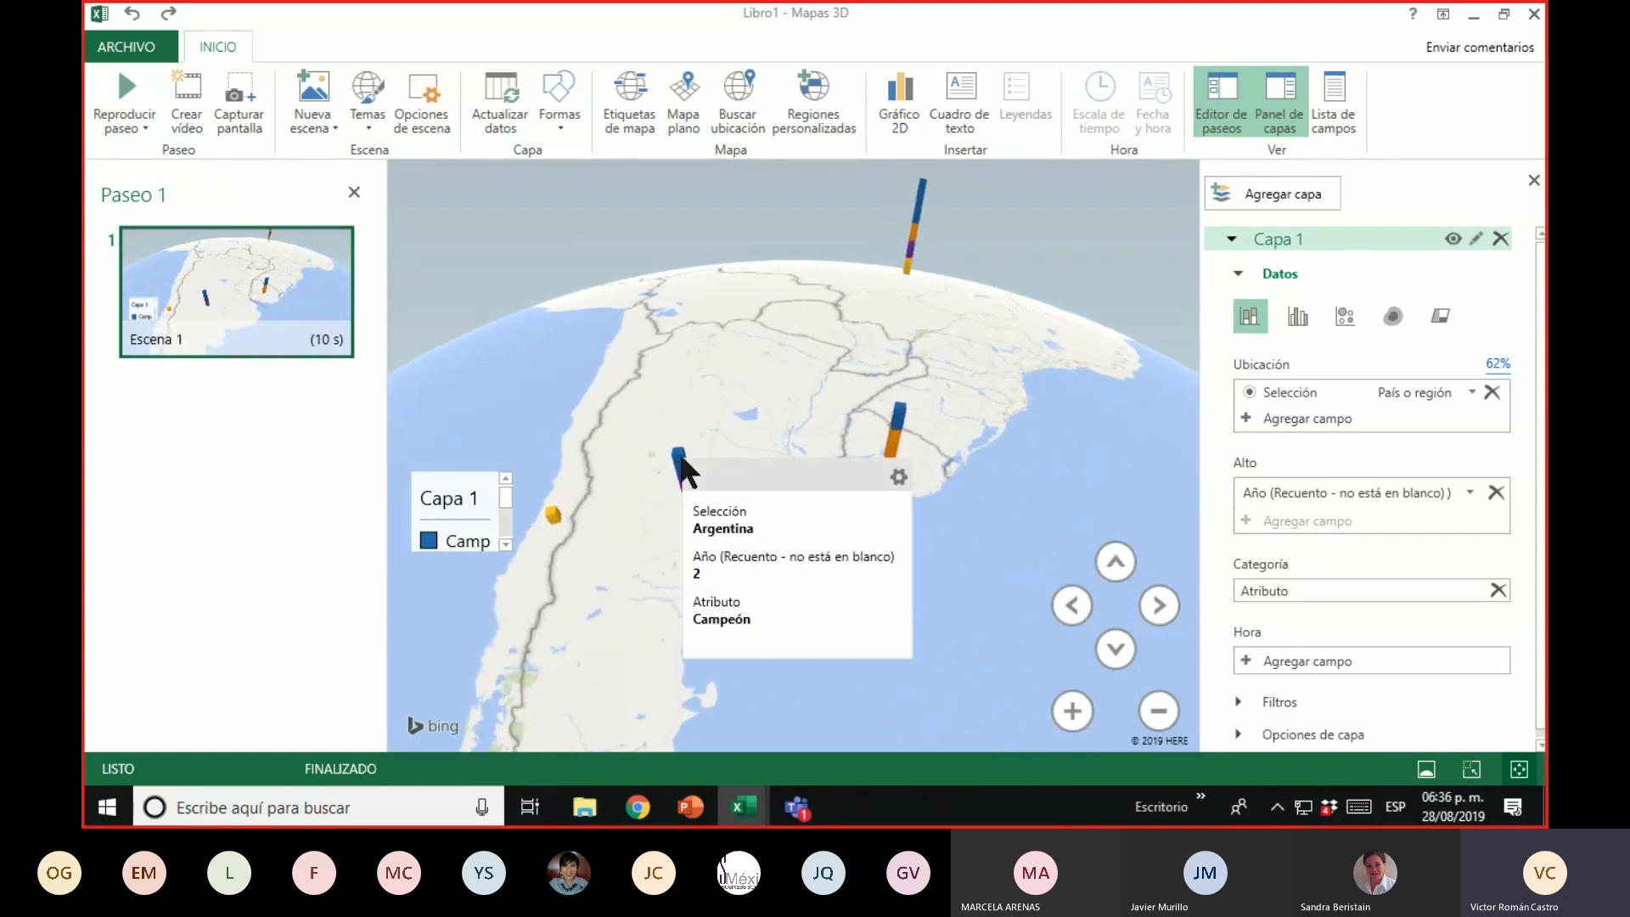
pyautogui.moveTo(687, 492)
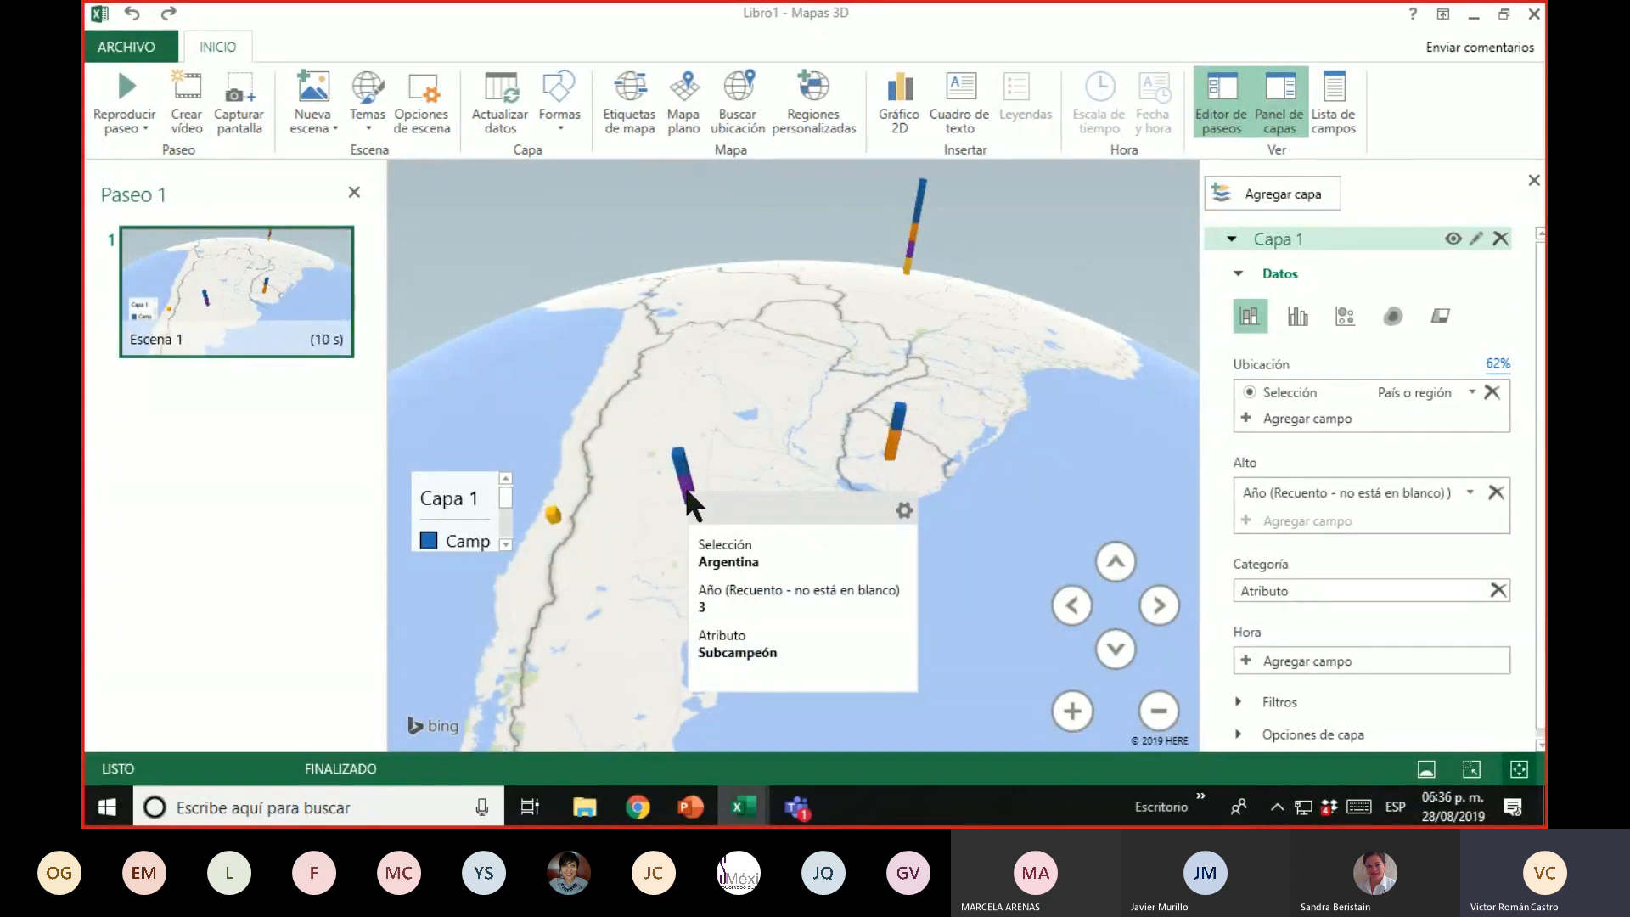
pyautogui.scroll(-3, 753, 522)
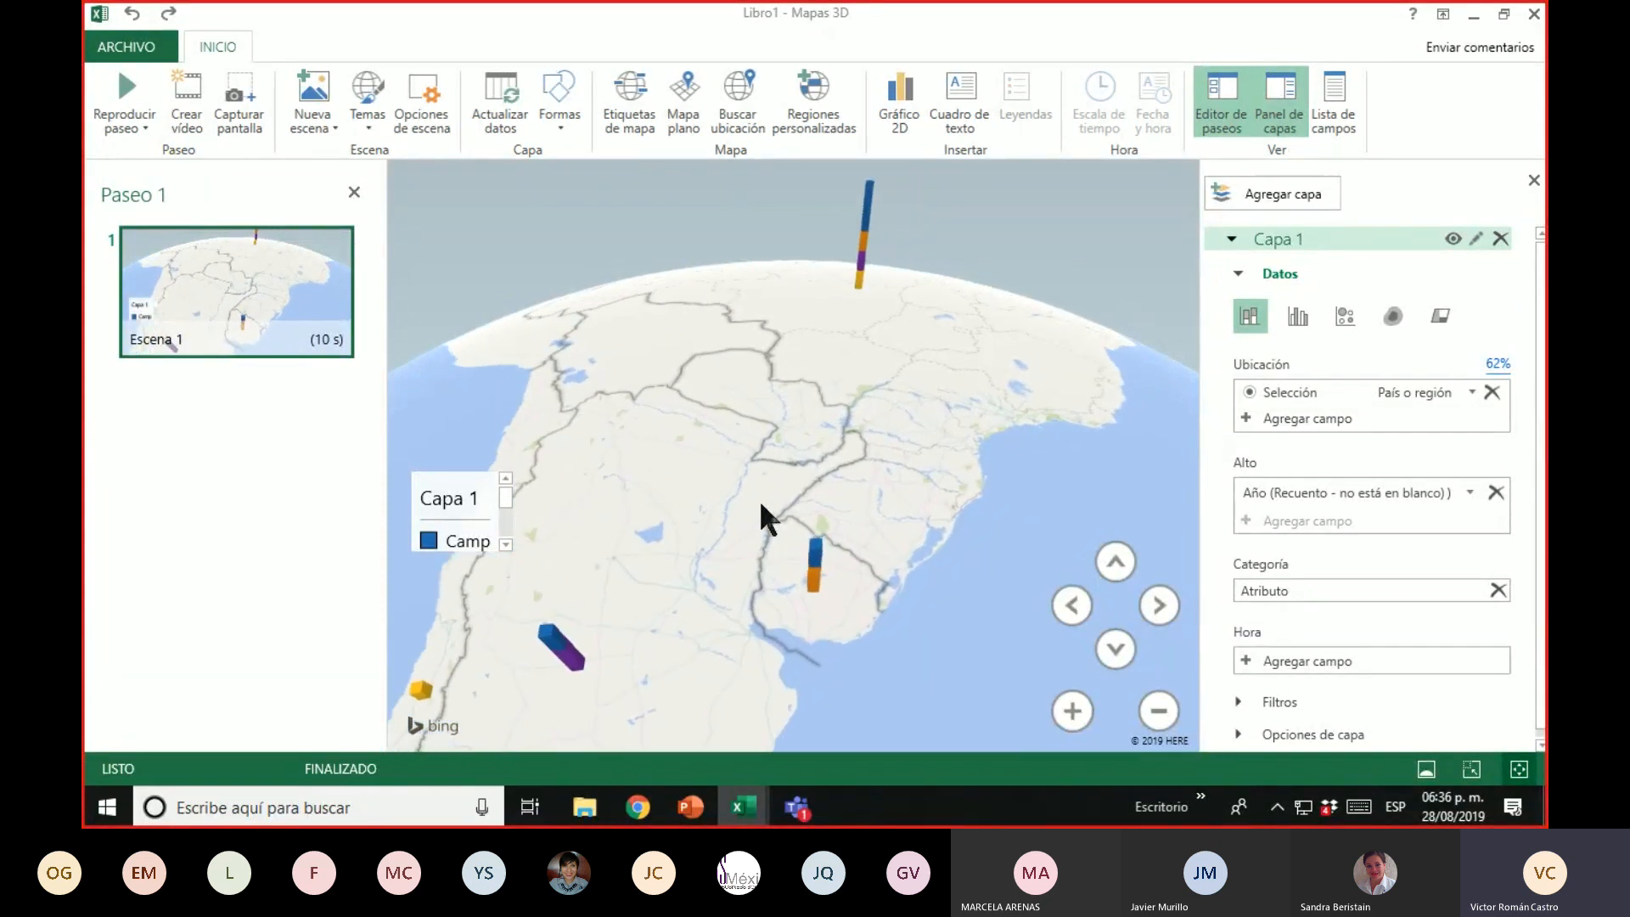
# Rotate the globe from South America to Europe and examine the European teams' stacked columns
pyautogui.moveTo(846, 407); pyautogui.dragTo(626, 673)
pyautogui.moveTo(906, 411); pyautogui.dragTo(473, 626)
pyautogui.moveTo(1023, 423); pyautogui.dragTo(817, 613)
pyautogui.moveTo(889, 569); pyautogui.dragTo(780, 634)
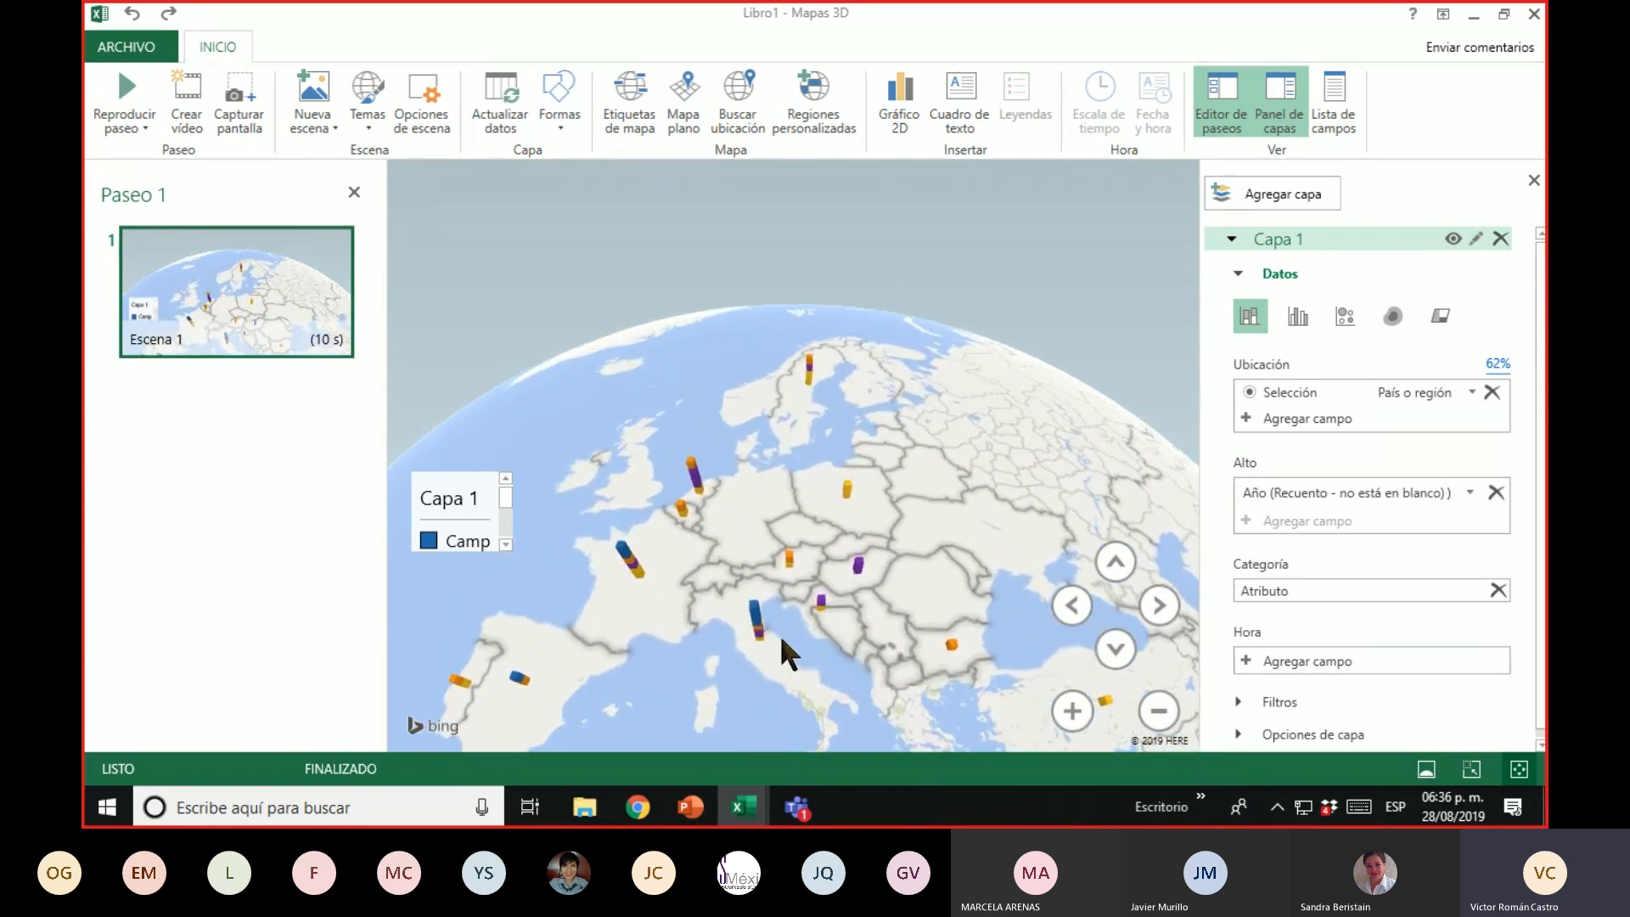
pyautogui.moveTo(981, 446)
pyautogui.mouseDown()
pyautogui.moveTo(955, 525)
pyautogui.moveTo(996, 451)
pyautogui.mouseUp()
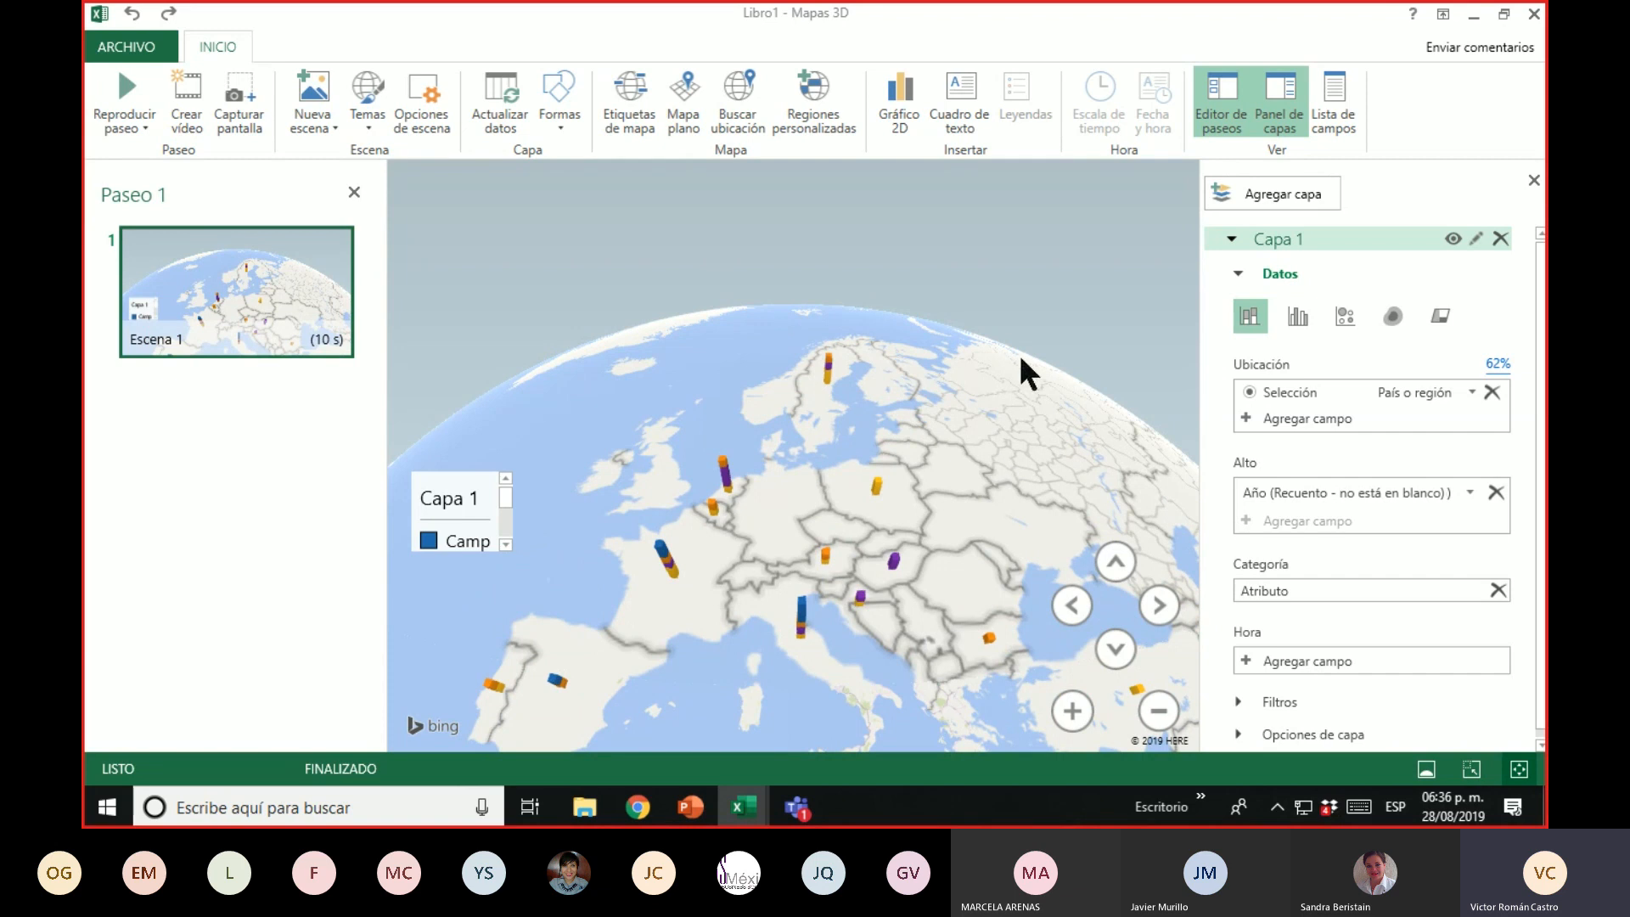
pyautogui.moveTo(977, 517); pyautogui.dragTo(929, 530)
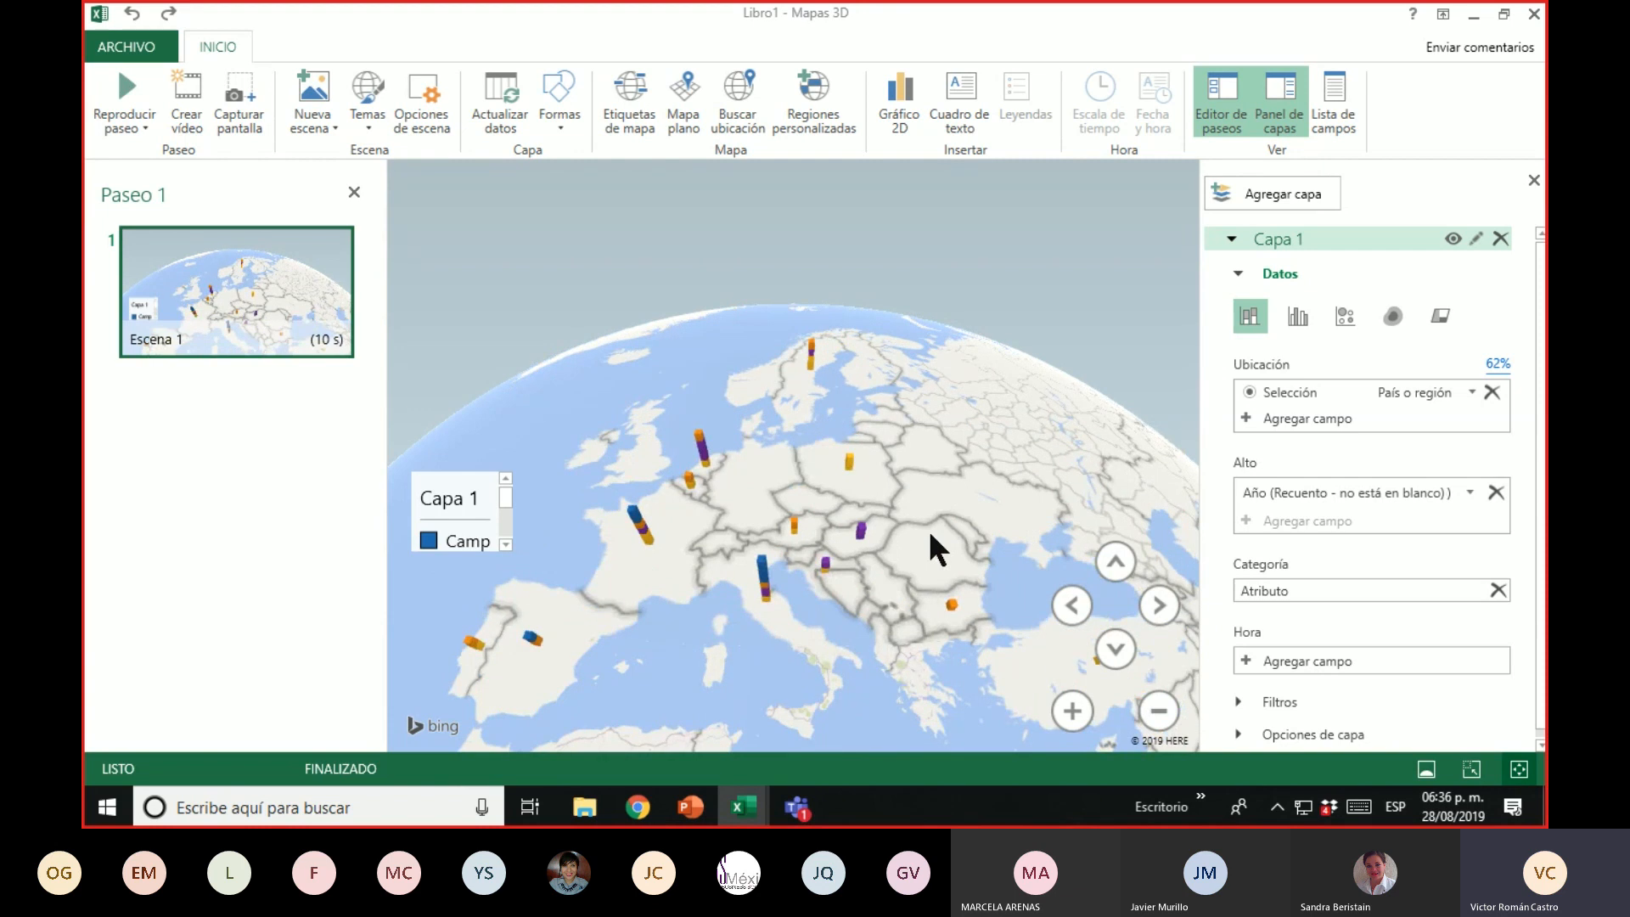
pyautogui.moveTo(909, 462); pyautogui.dragTo(919, 419)
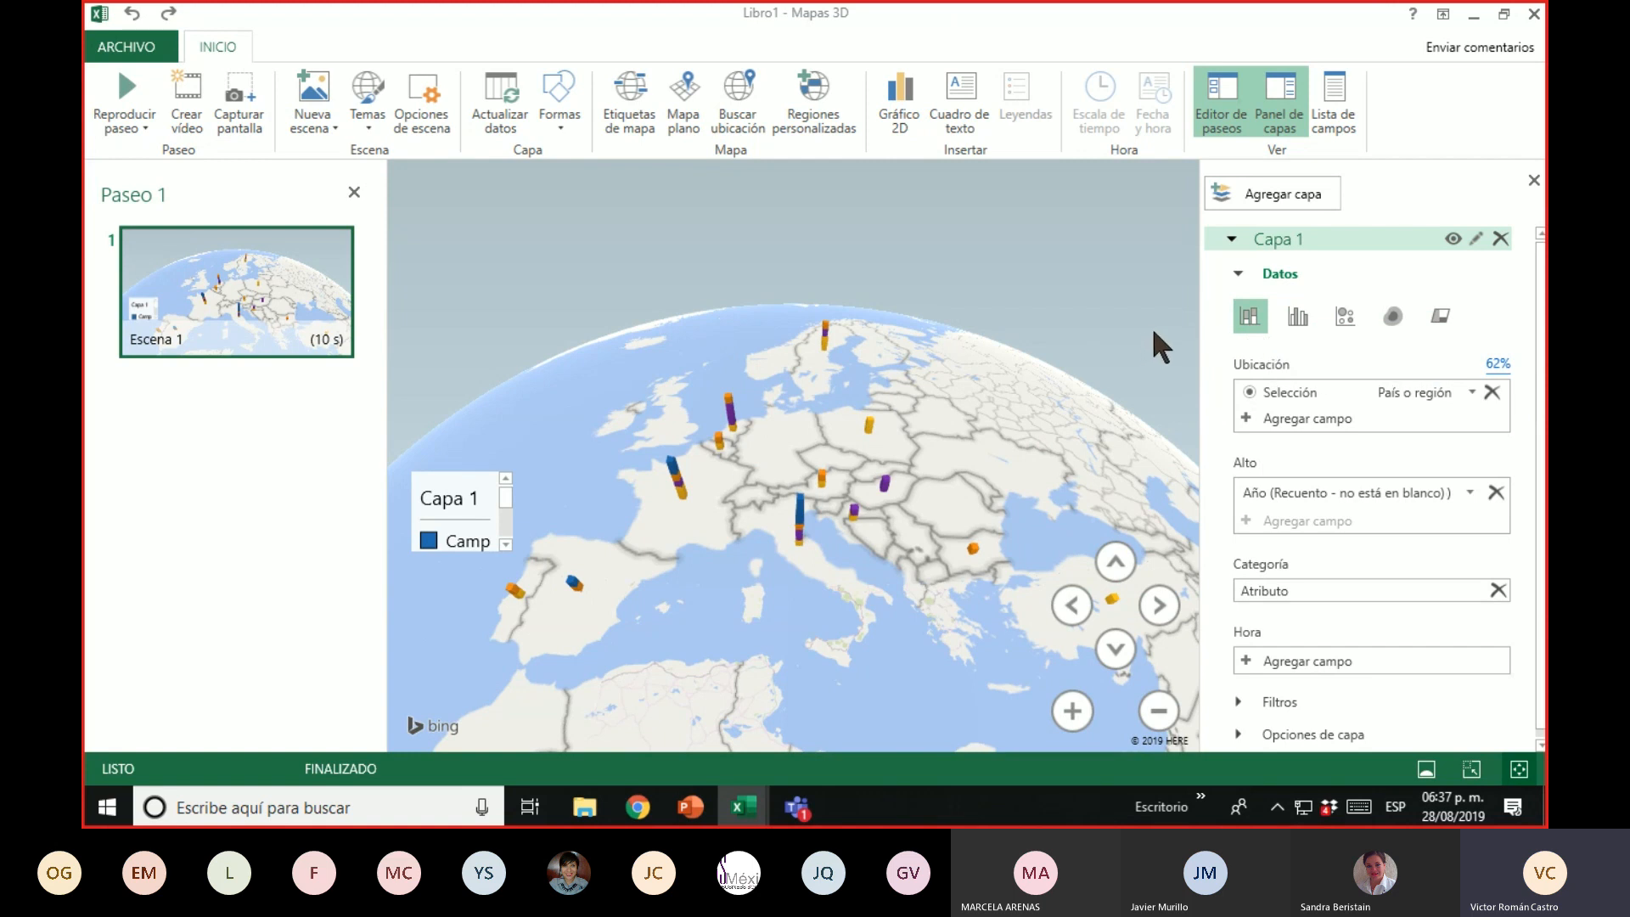
# Change Capa 1 to clustered columns and inspect Italy's separate columns for each placing
pyautogui.click(1296, 321)
pyautogui.moveTo(894, 531); pyautogui.dragTo(915, 472)
pyautogui.scroll(5, 915, 473)
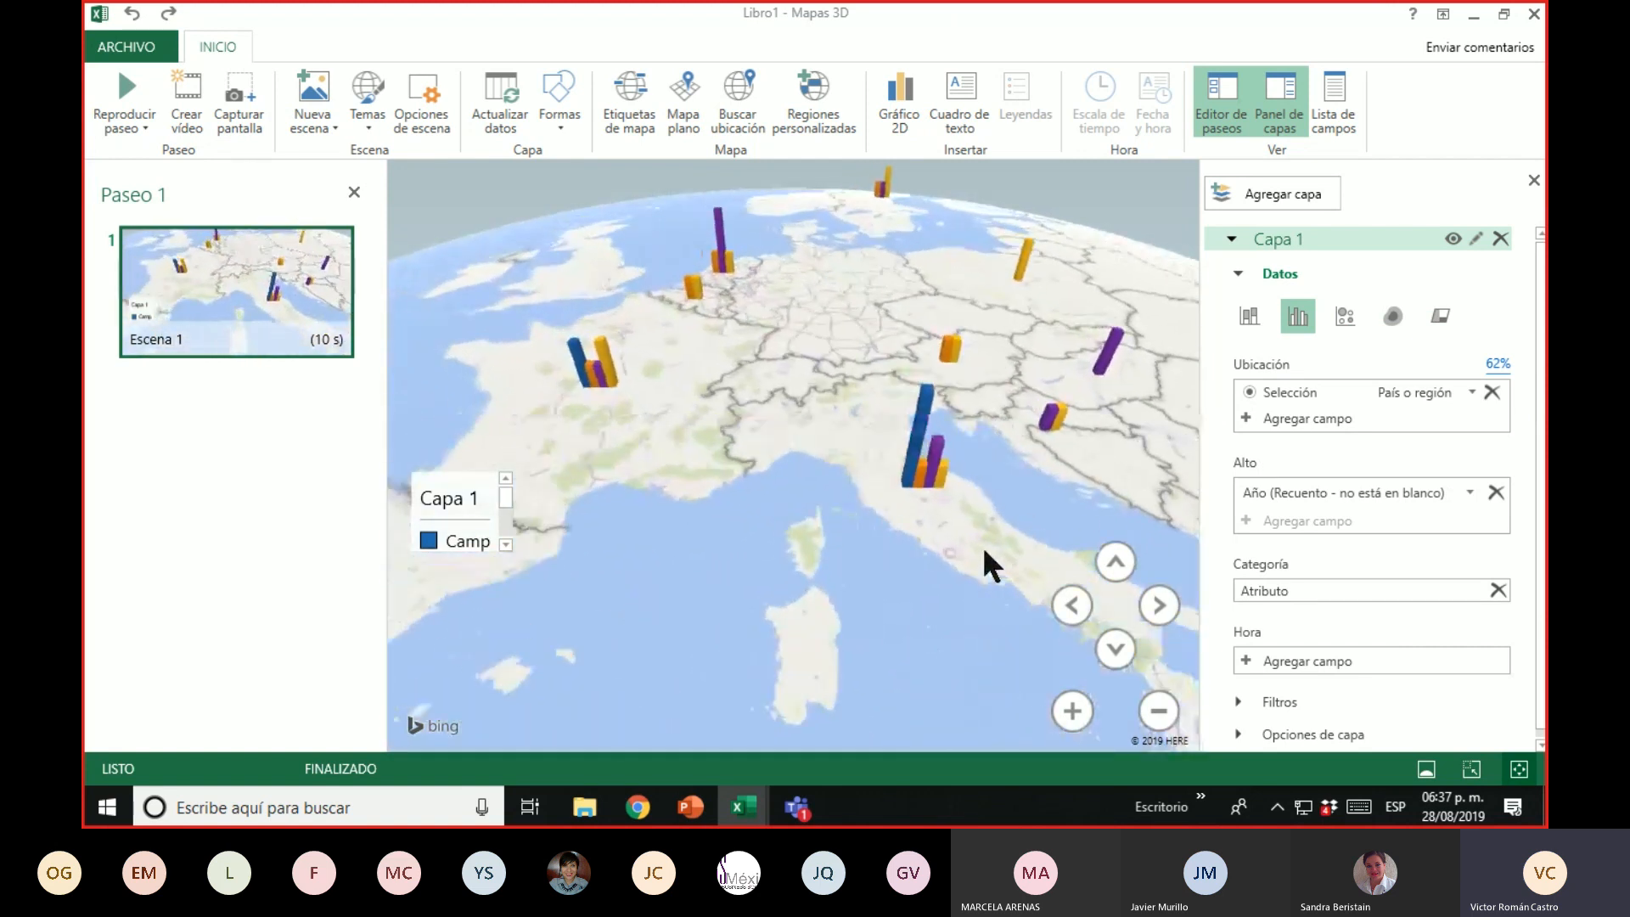
pyautogui.moveTo(889, 426)
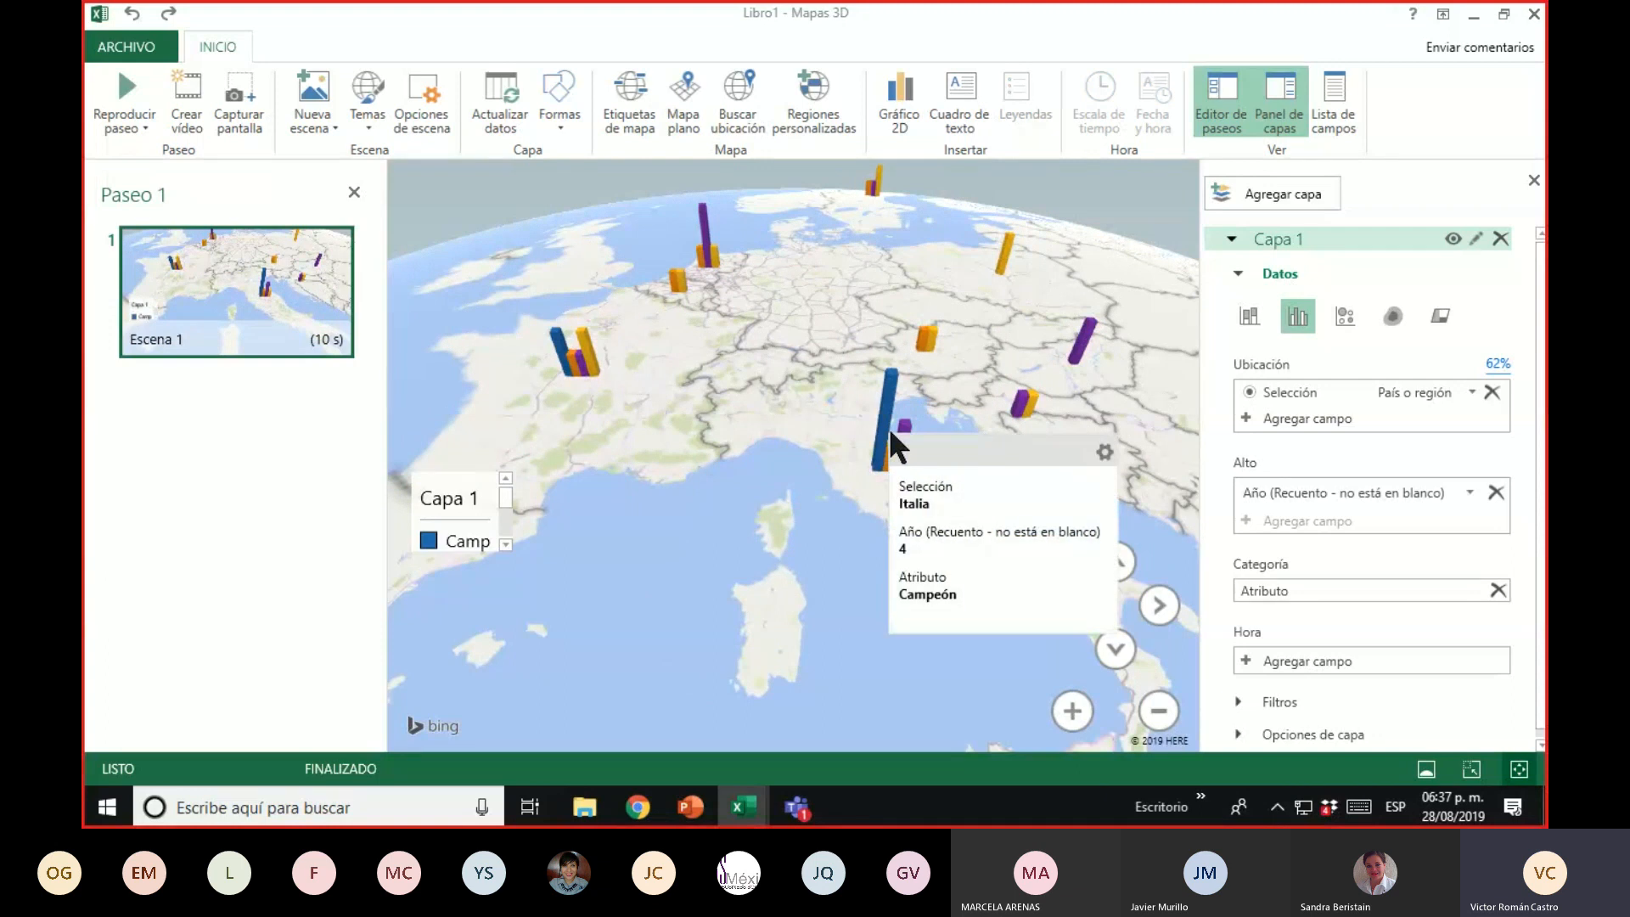
pyautogui.moveTo(892, 462)
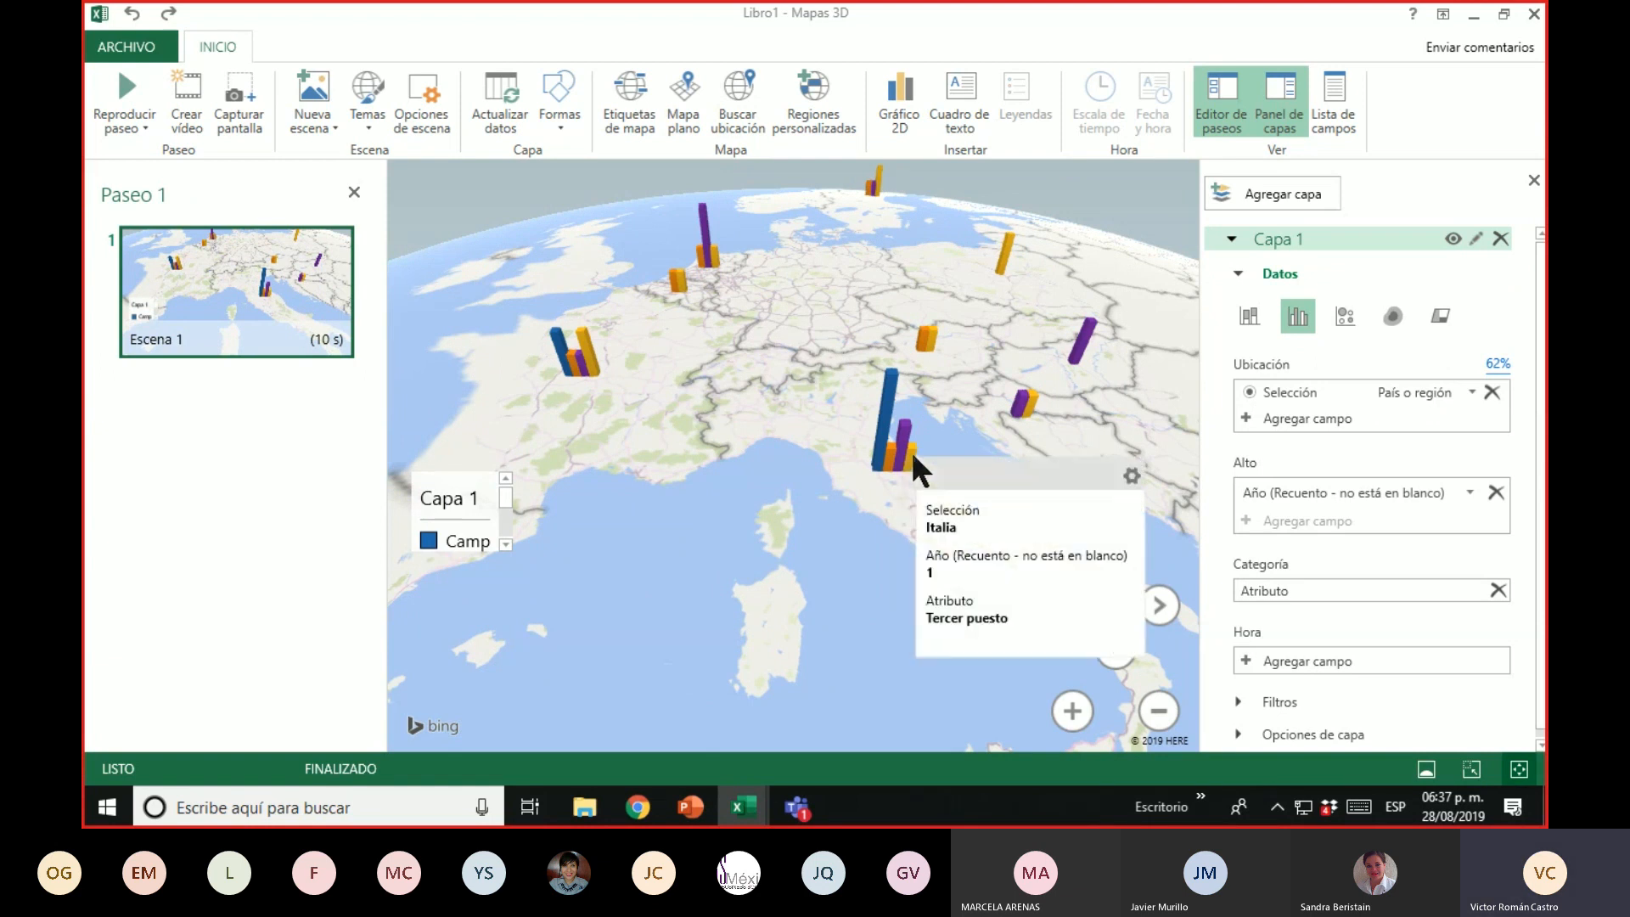
# Change Capa 1 to a bubble visualization and view the pie bubbles from above across Europe
pyautogui.click(1345, 317)
pyautogui.moveTo(625, 487); pyautogui.dragTo(630, 595)
pyautogui.click(1124, 557)
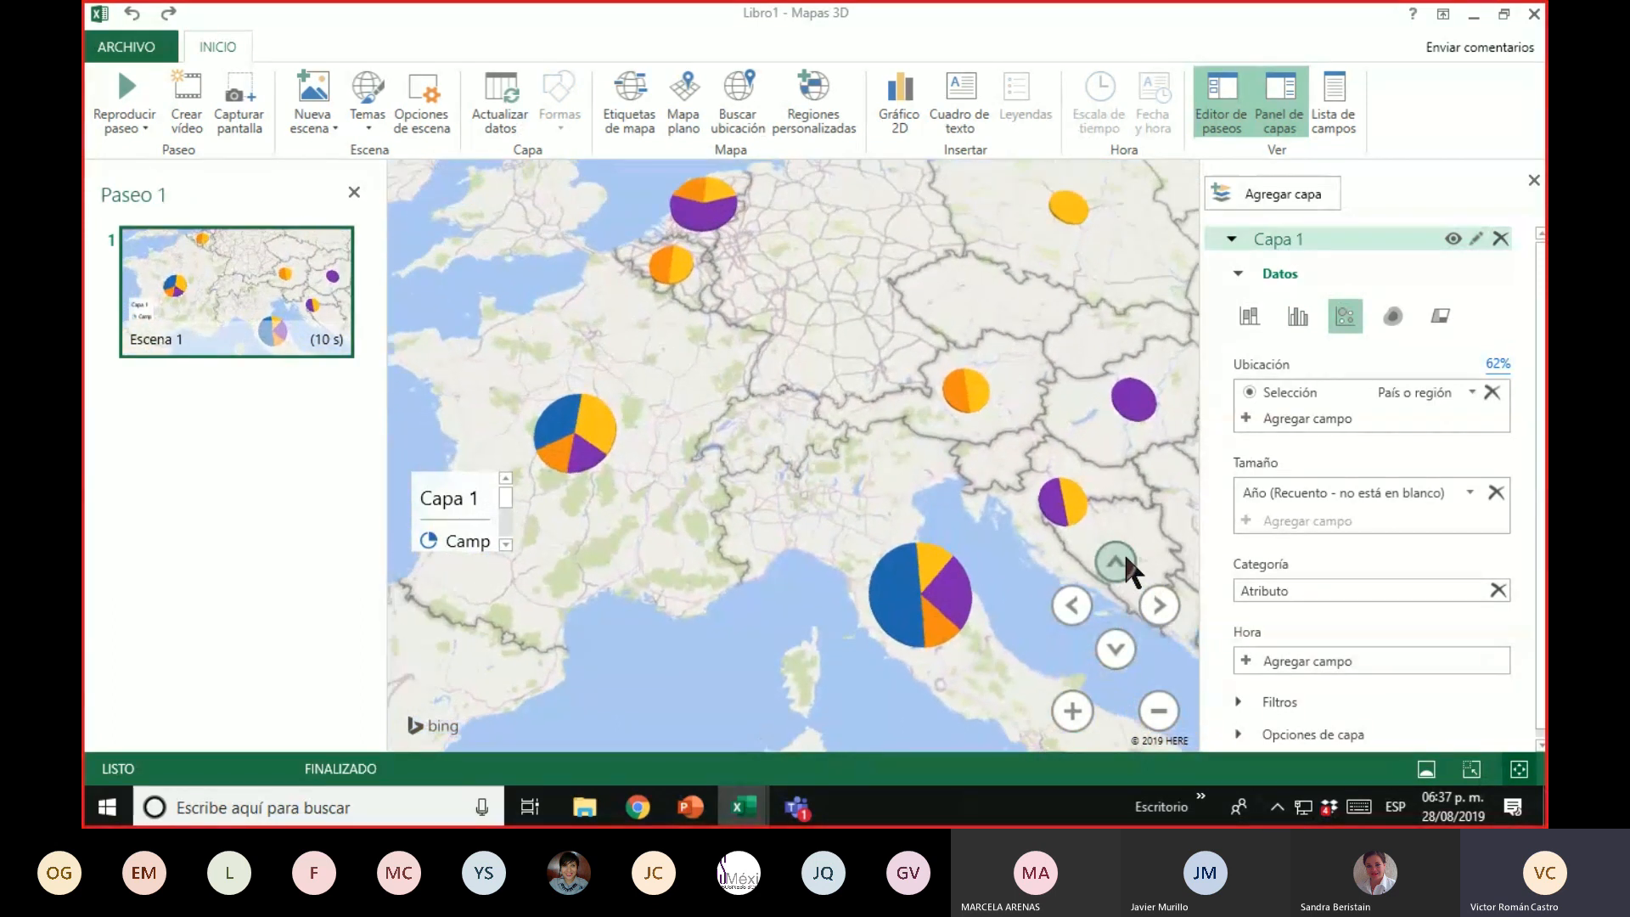
pyautogui.scroll(-4, 623, 381)
pyautogui.moveTo(782, 491); pyautogui.dragTo(914, 447)
pyautogui.moveTo(801, 644); pyautogui.dragTo(756, 528)
pyautogui.scroll(-5, 713, 552)
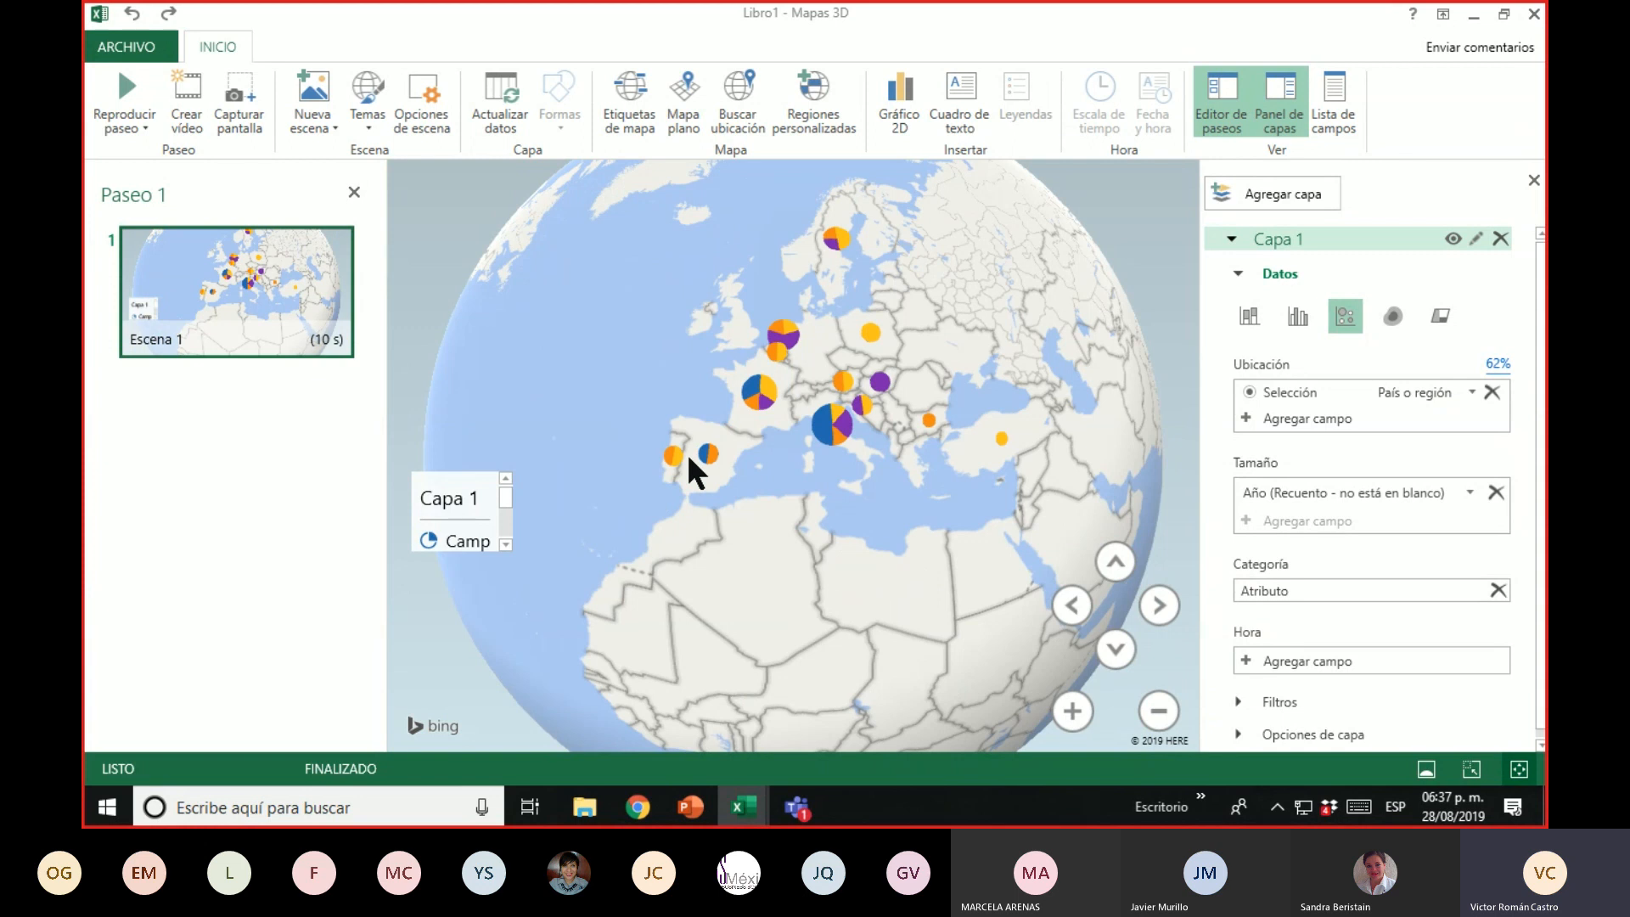
# Play the tour in full screen and examine the teams' pie bubbles over Europe
pyautogui.click(136, 73)
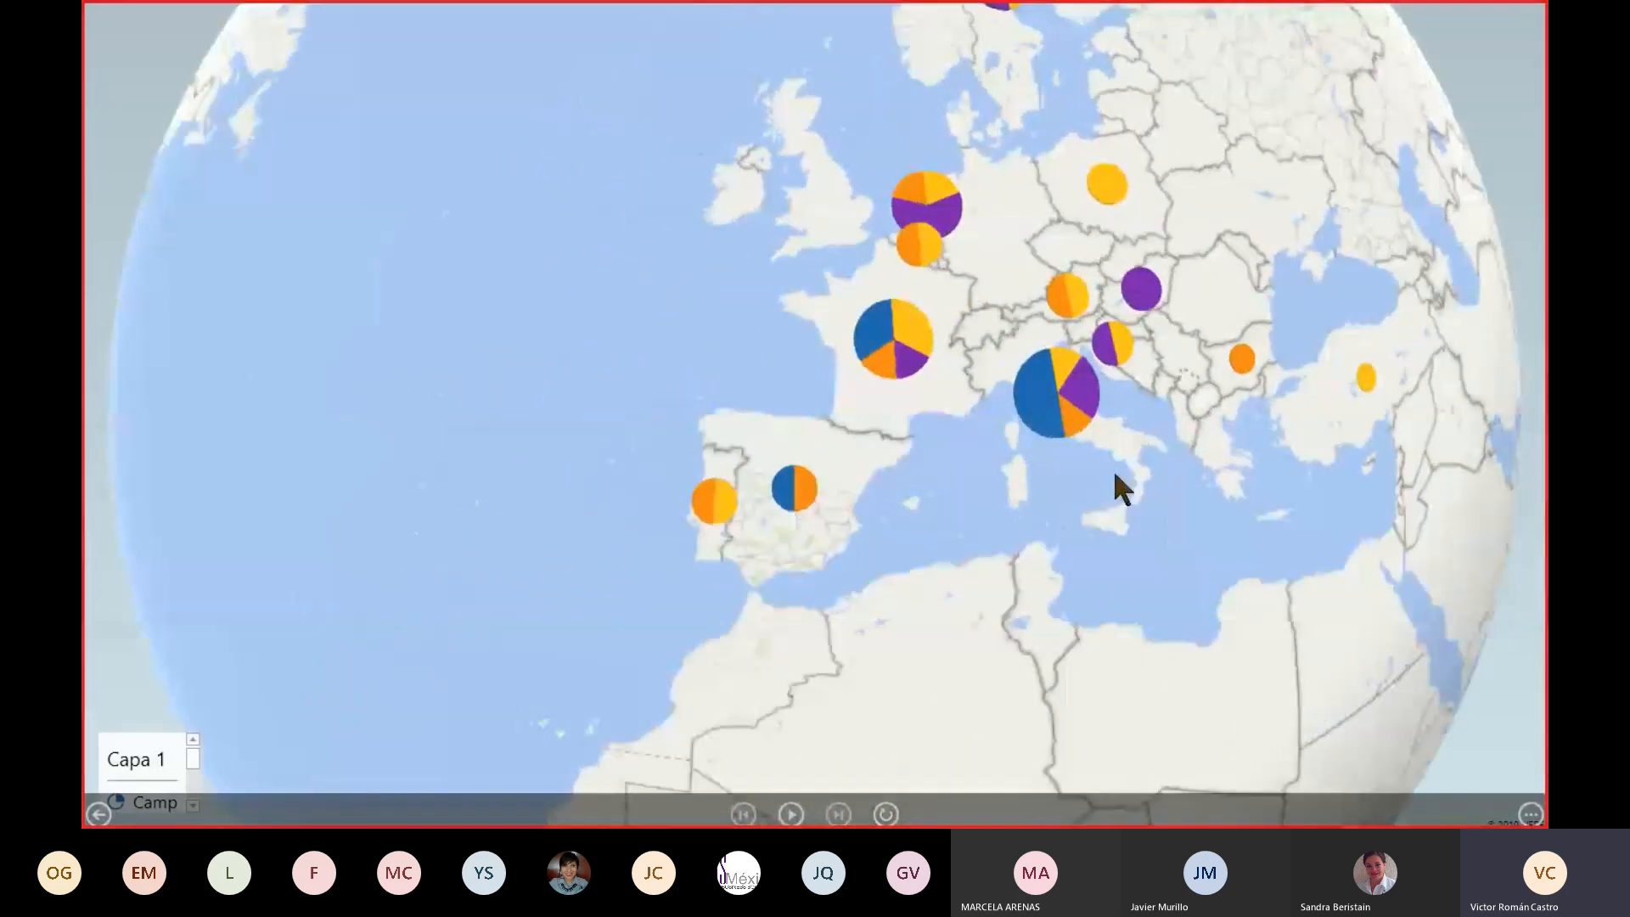
pyautogui.moveTo(1114, 471); pyautogui.dragTo(870, 493)
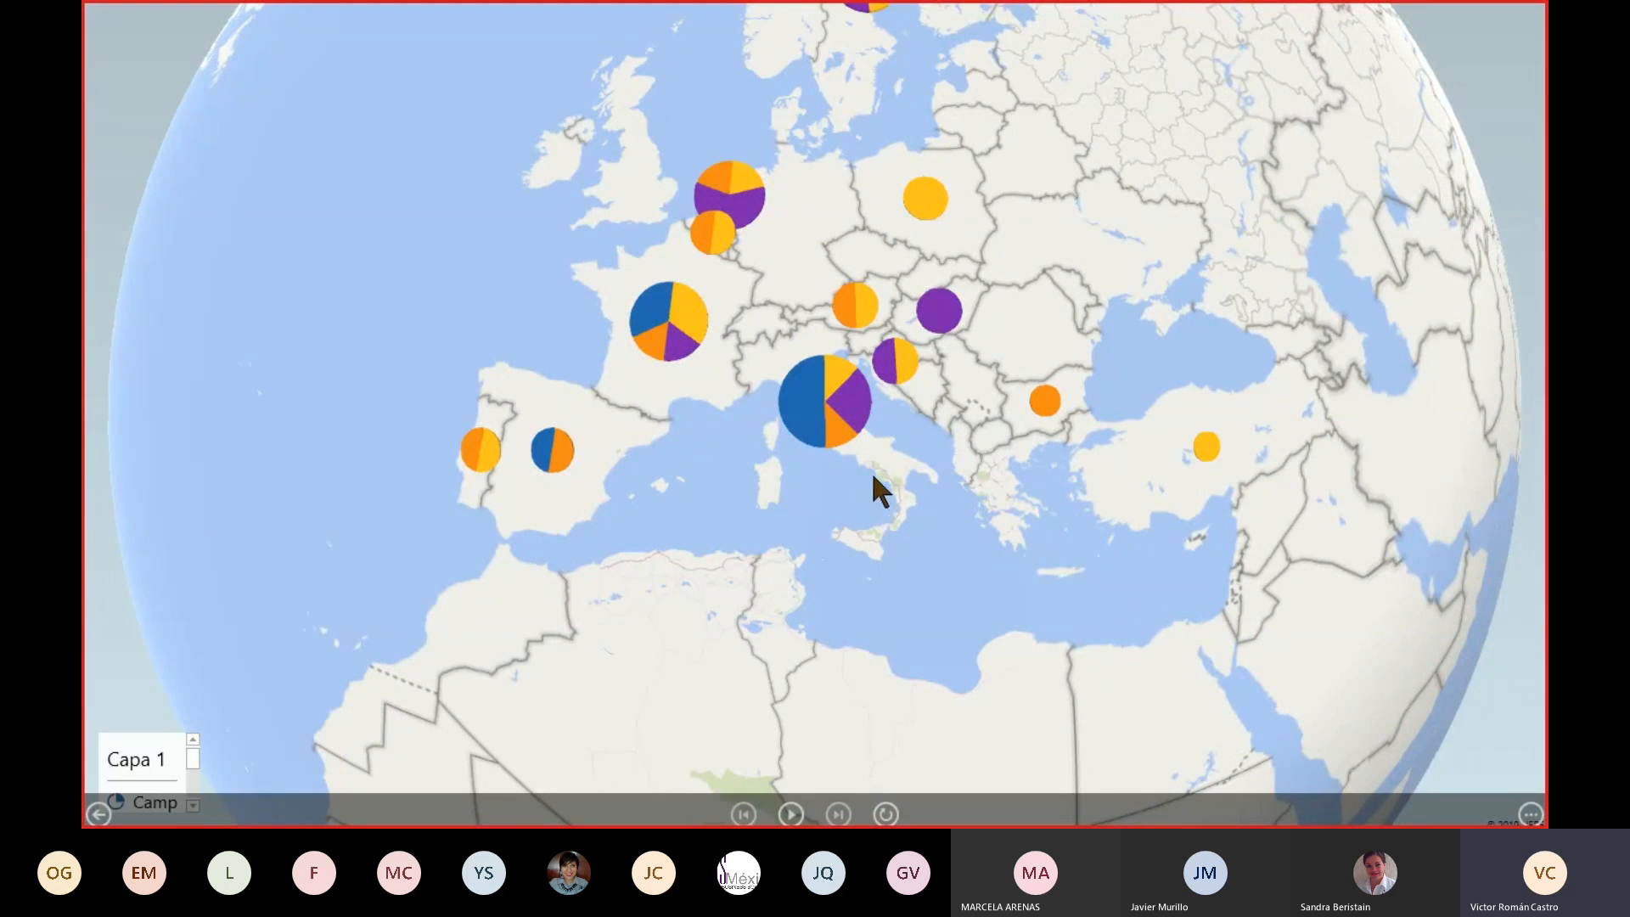
pyautogui.scroll(2, 874, 476)
pyautogui.moveTo(874, 476); pyautogui.dragTo(982, 573)
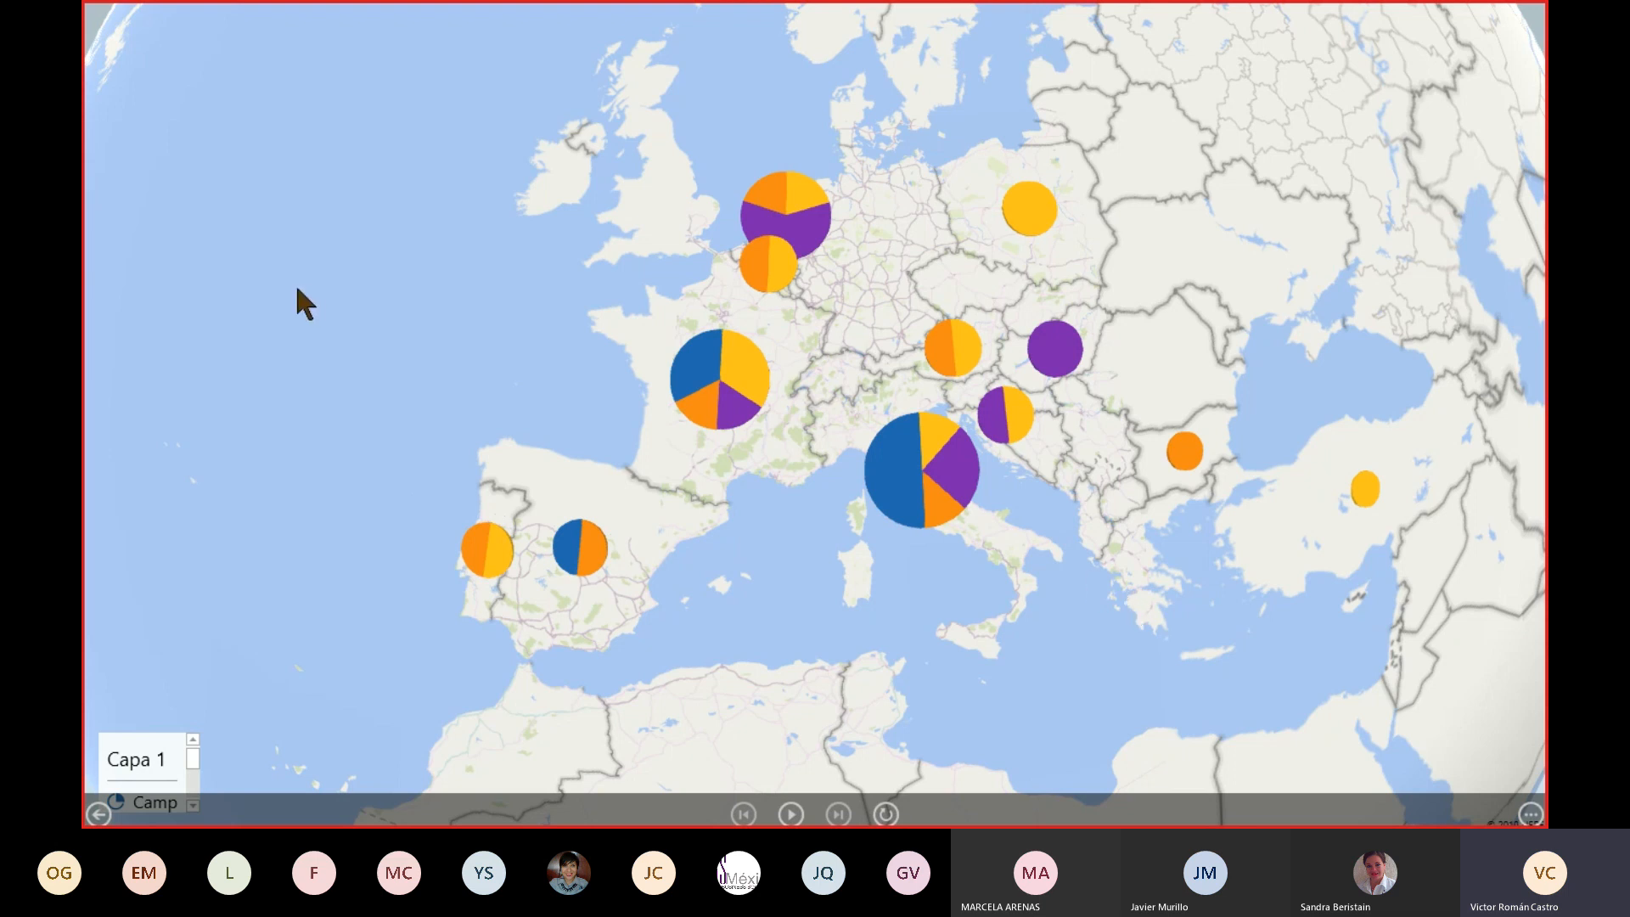
# Replay the 3D Maps tour in full screen and examine the European teams' pie bubbles at closer range
pyautogui.scroll(-4, 857, 343)
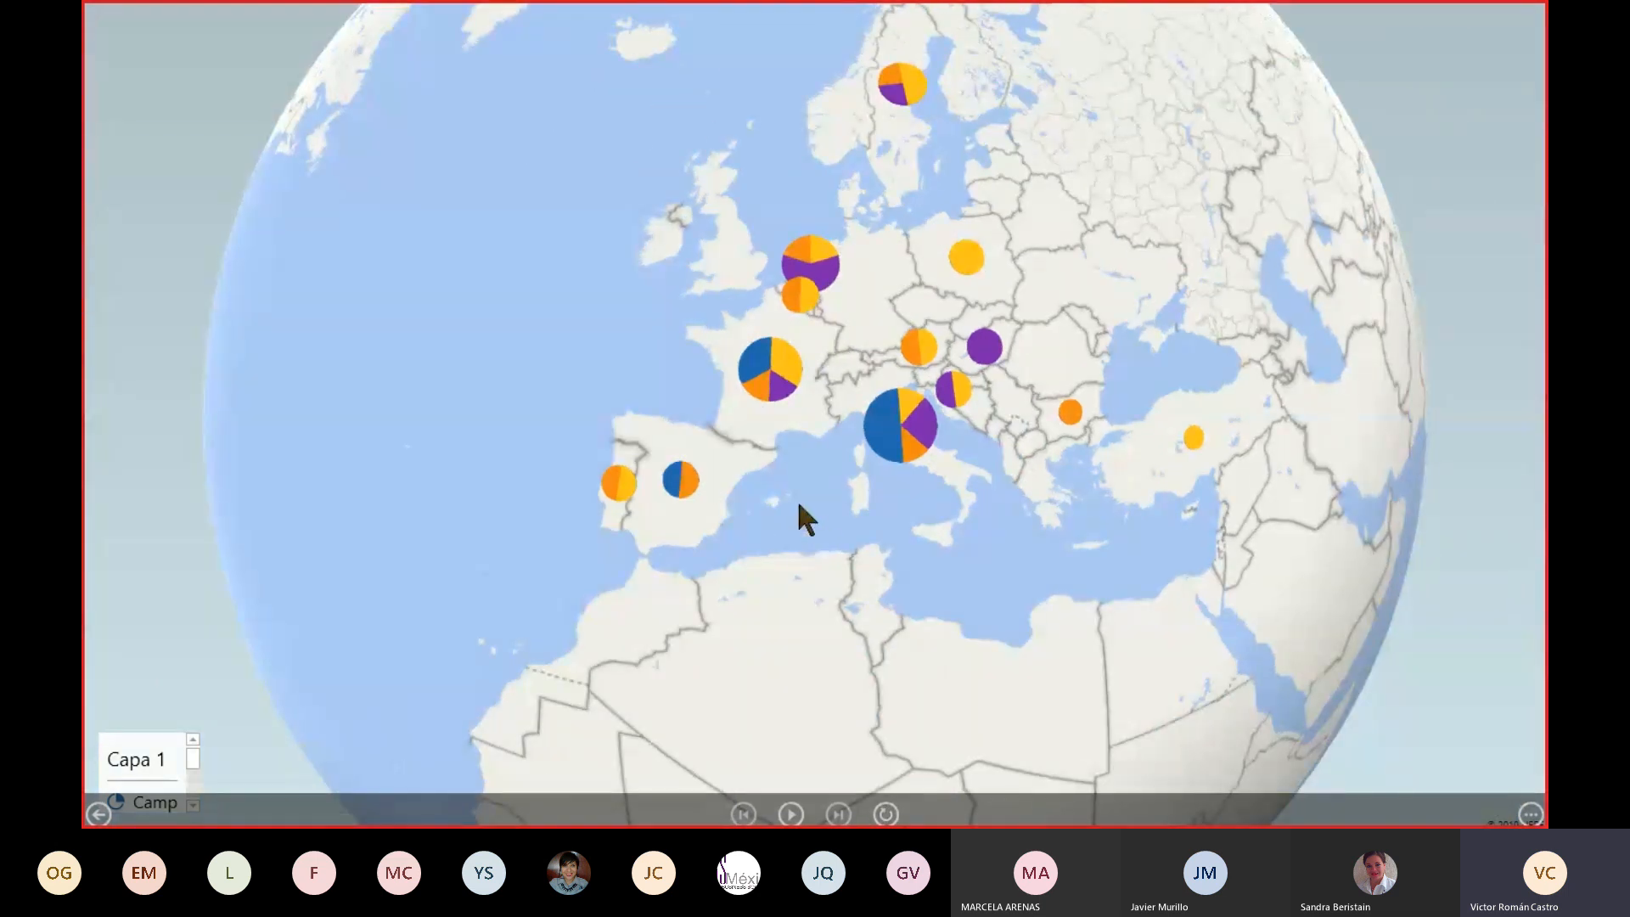
pyautogui.press('Escape')
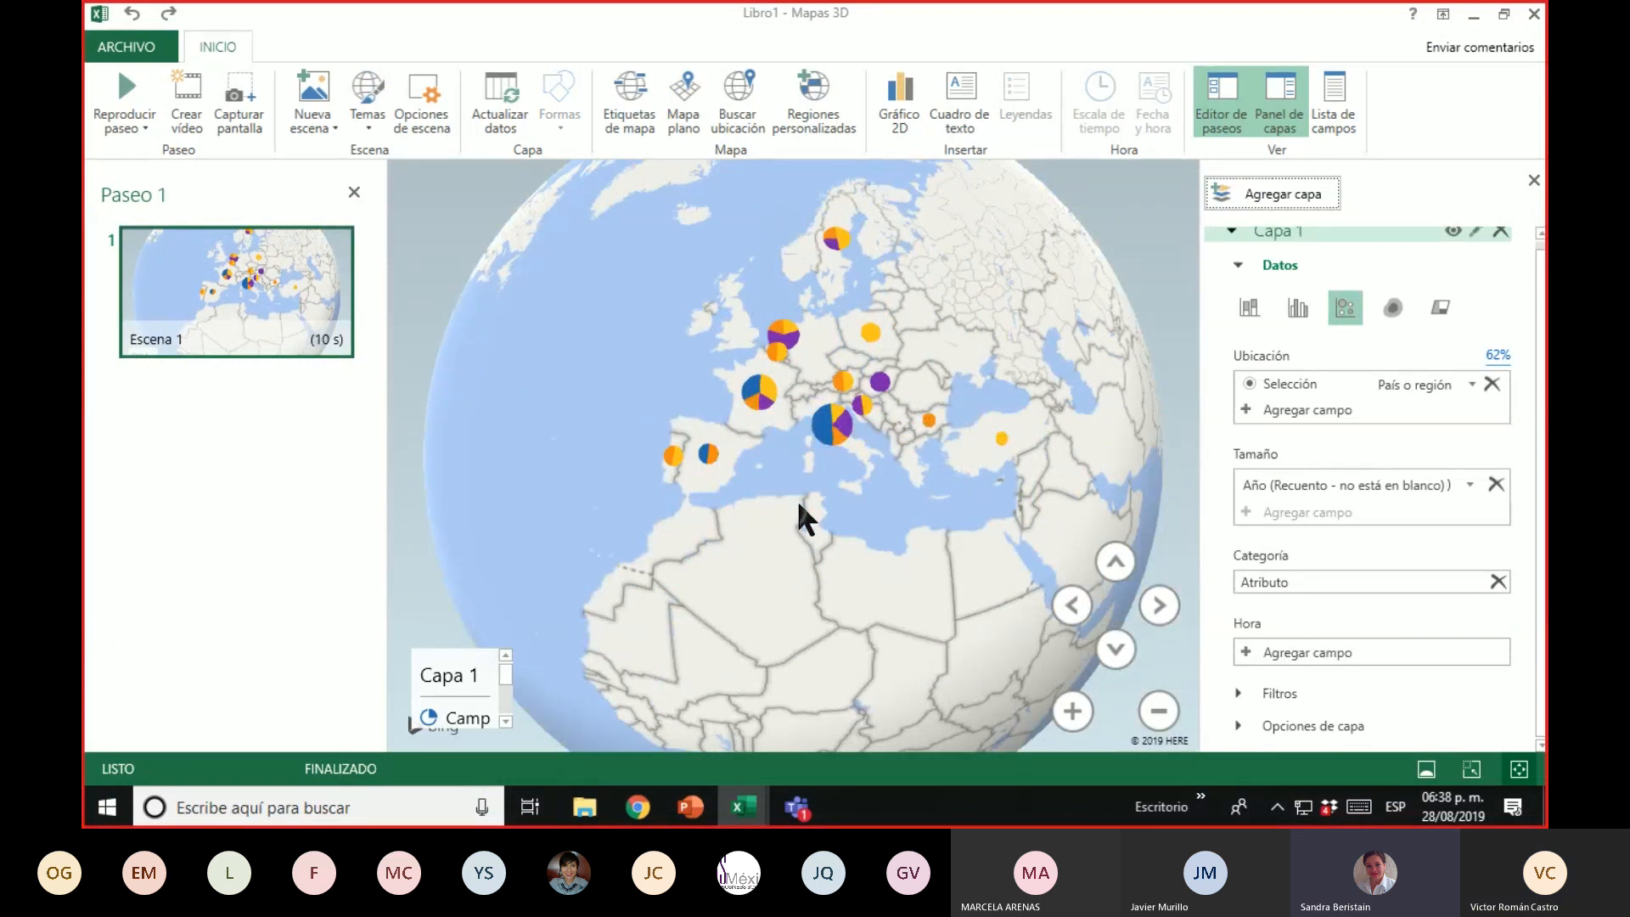
pyautogui.click(111, 88)
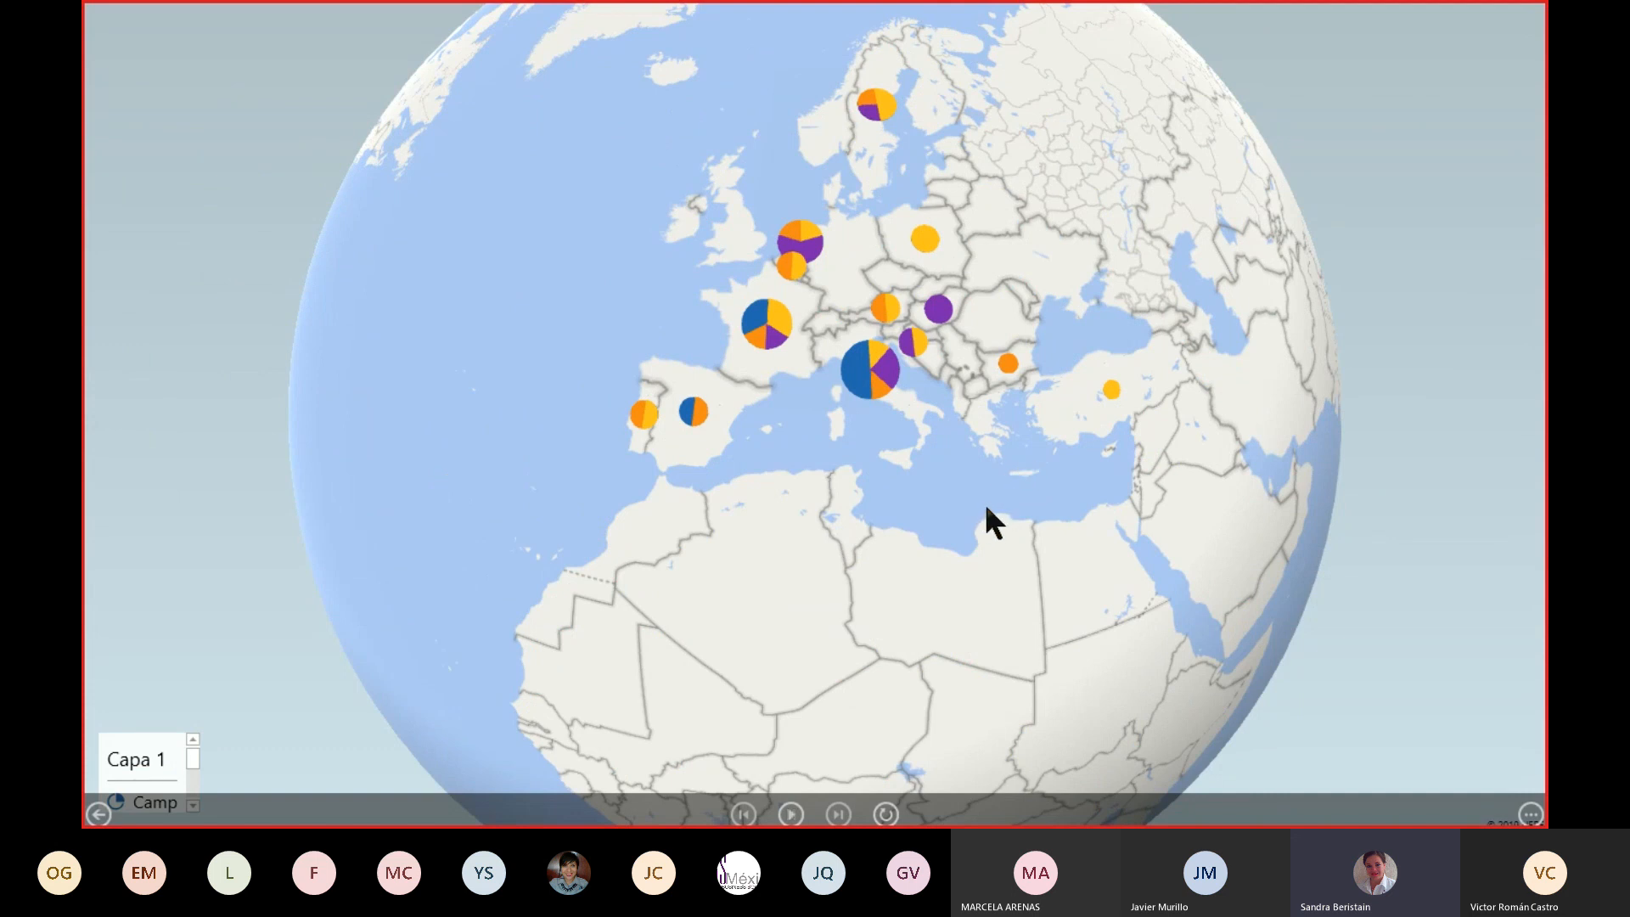
pyautogui.moveTo(1025, 438); pyautogui.dragTo(994, 473)
pyautogui.scroll(2, 953, 463)
pyautogui.scroll(3, 1086, 481)
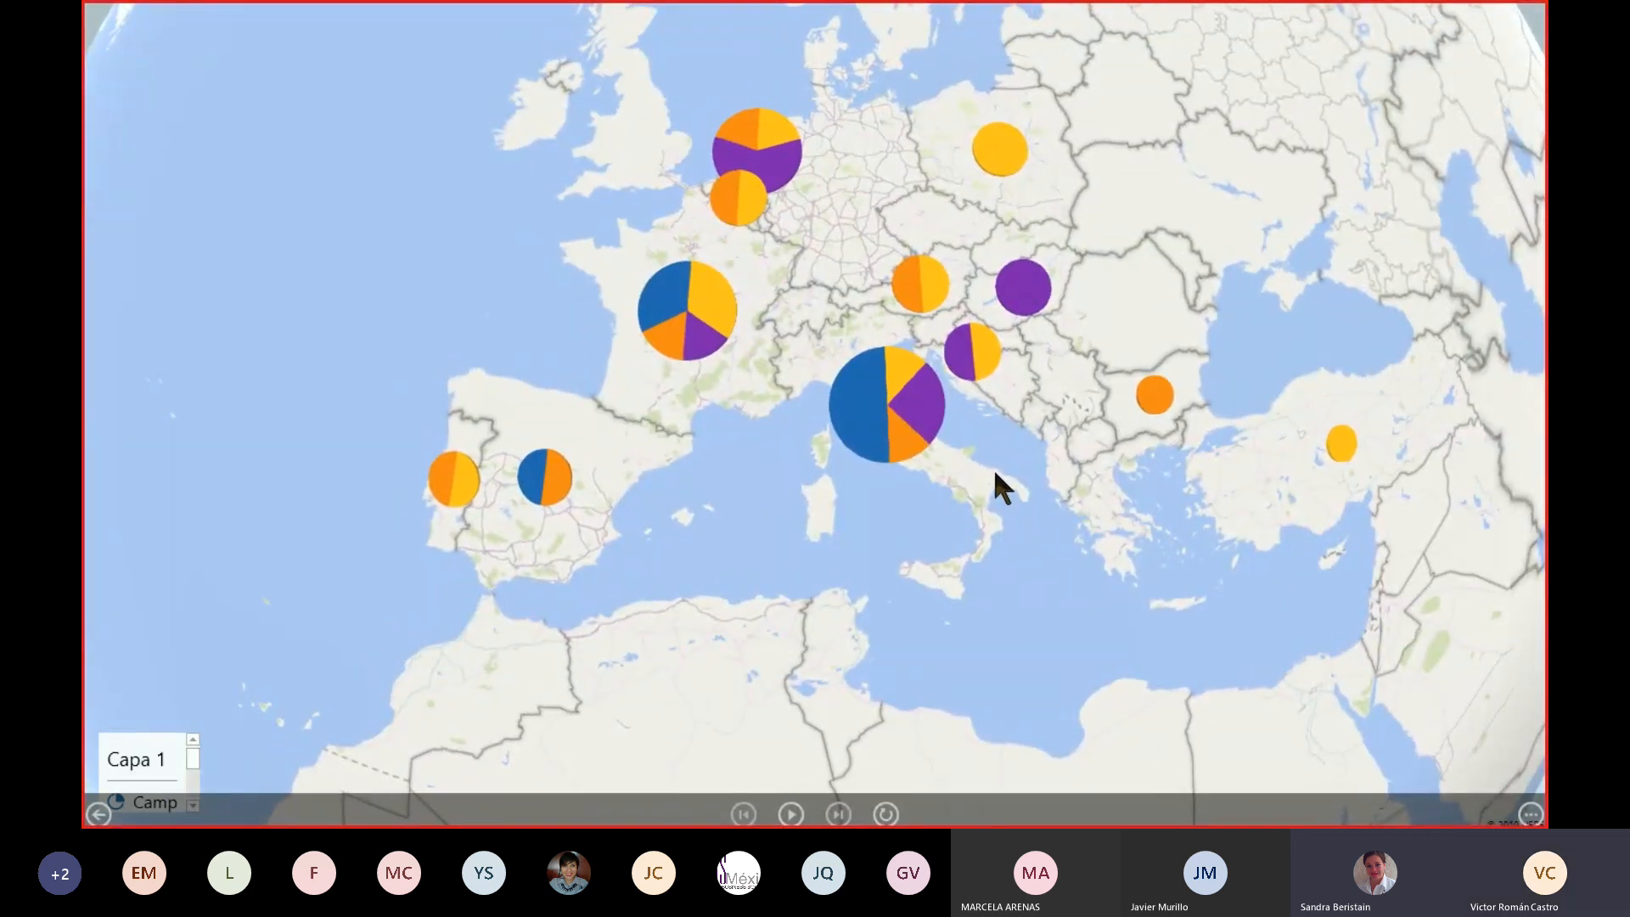
pyautogui.moveTo(1231, 237); pyautogui.dragTo(1266, 324)
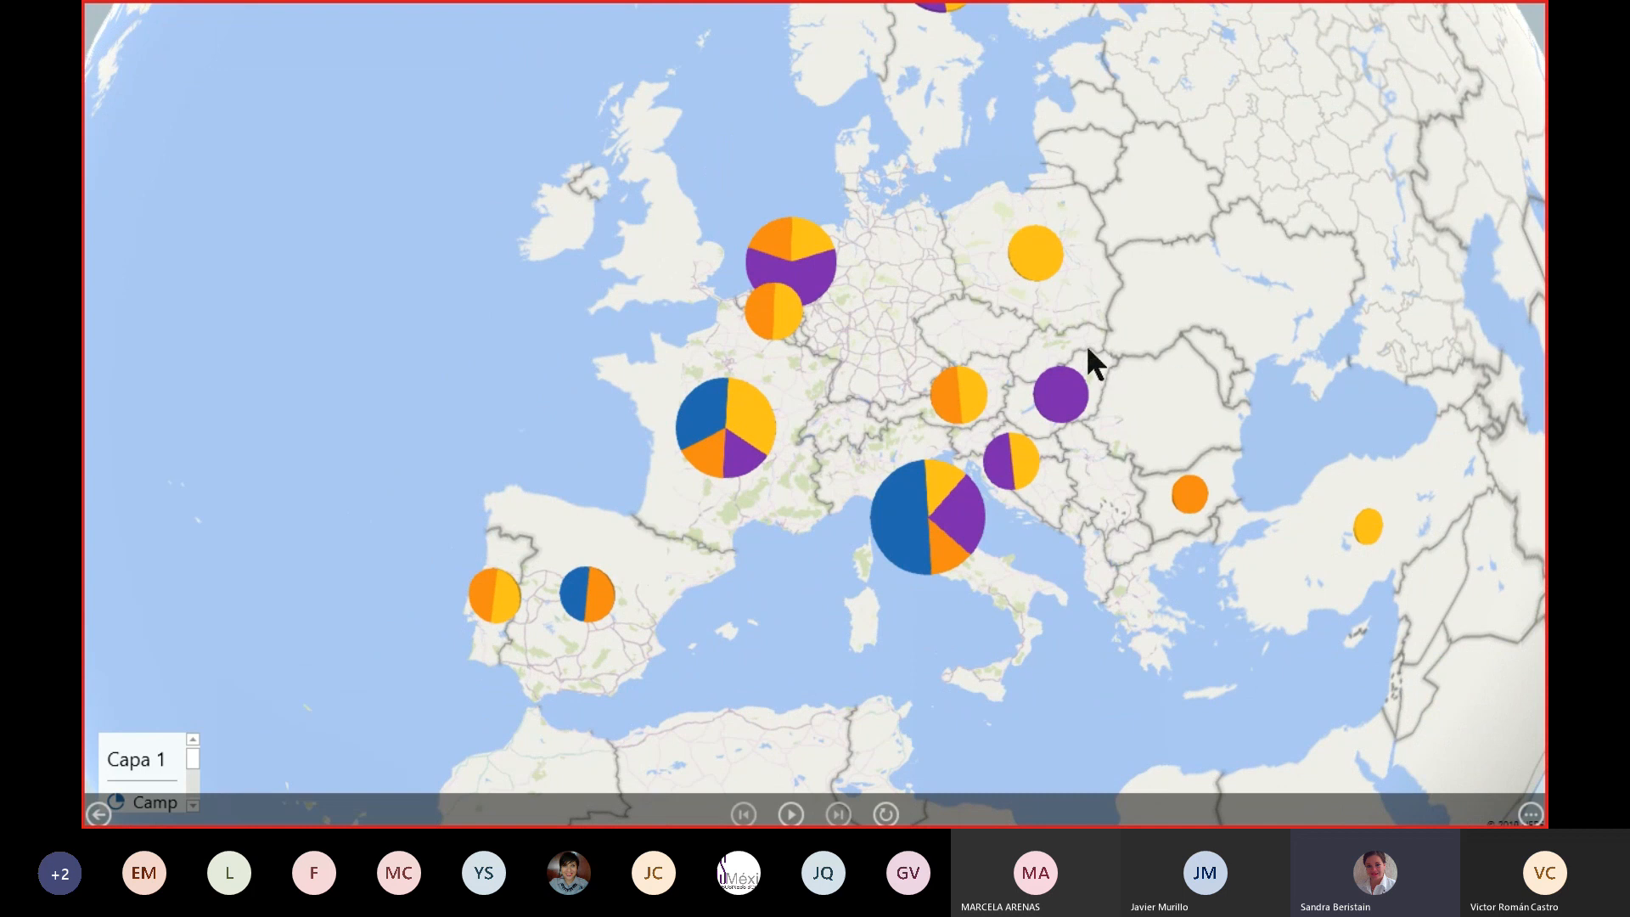
pyautogui.scroll(3, 983, 364)
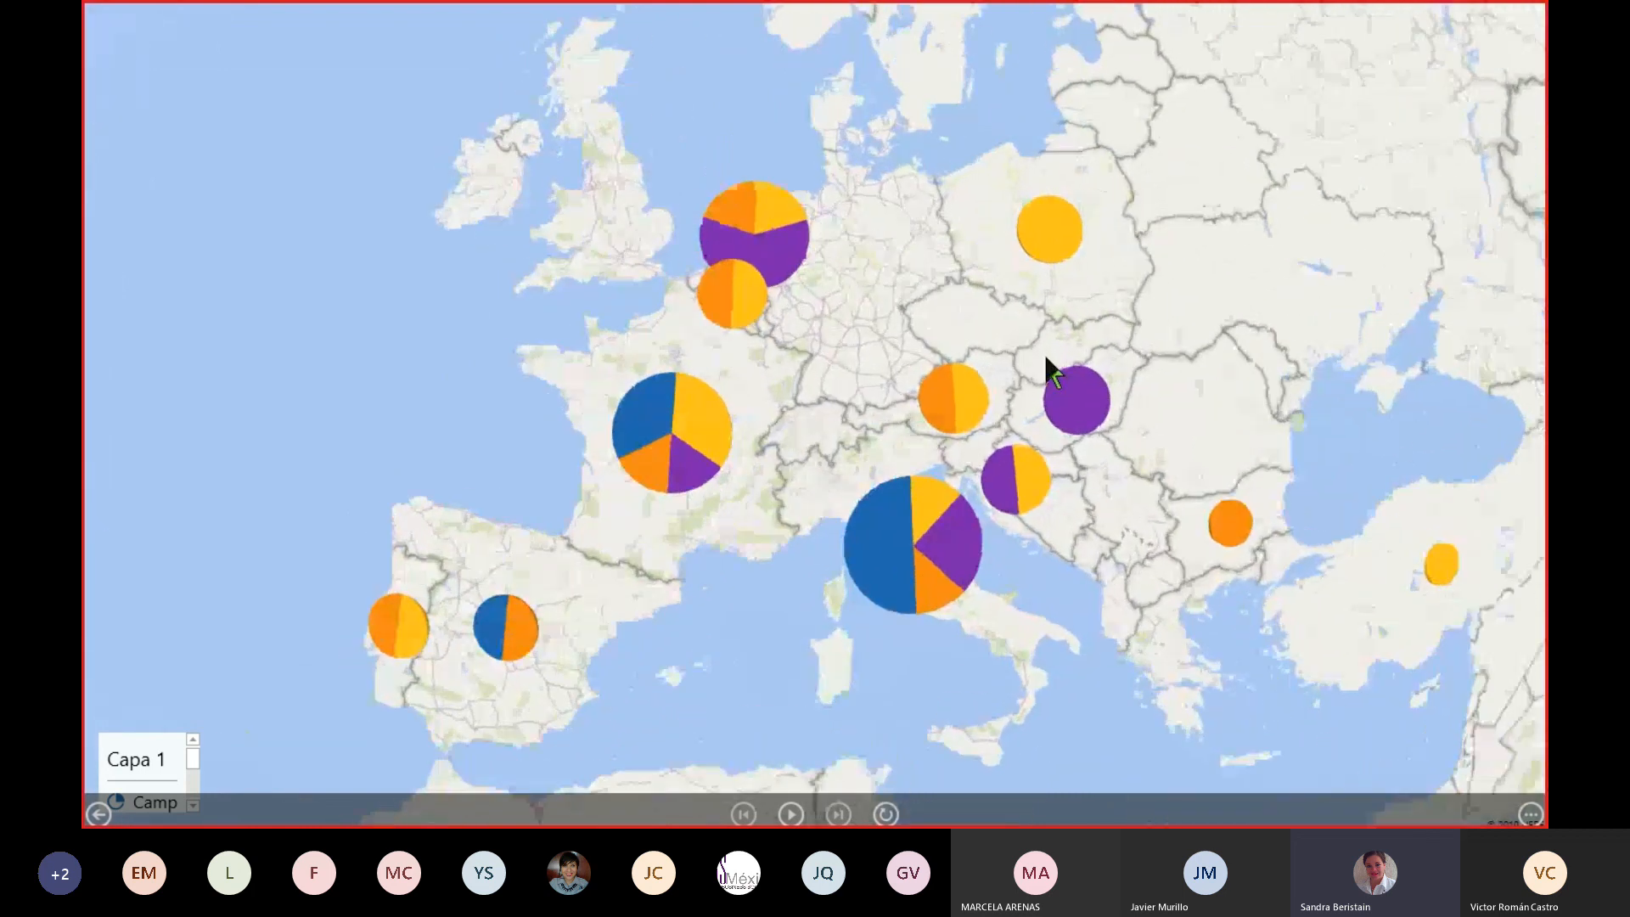
pyautogui.scroll(2, 1048, 370)
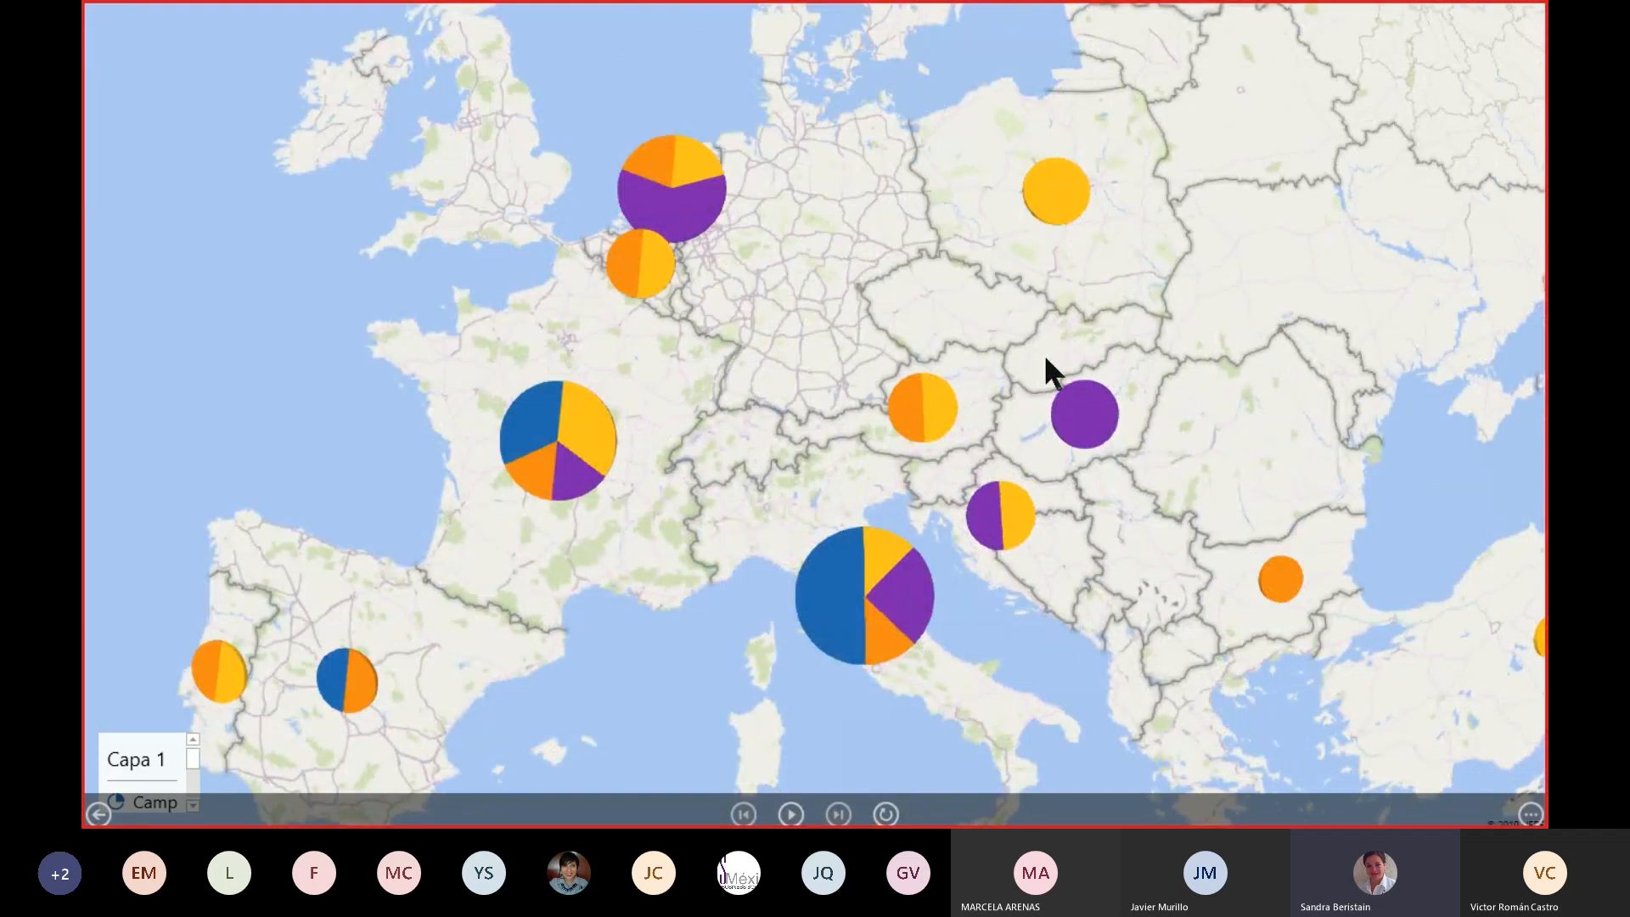
pyautogui.scroll(-2, 1044, 354)
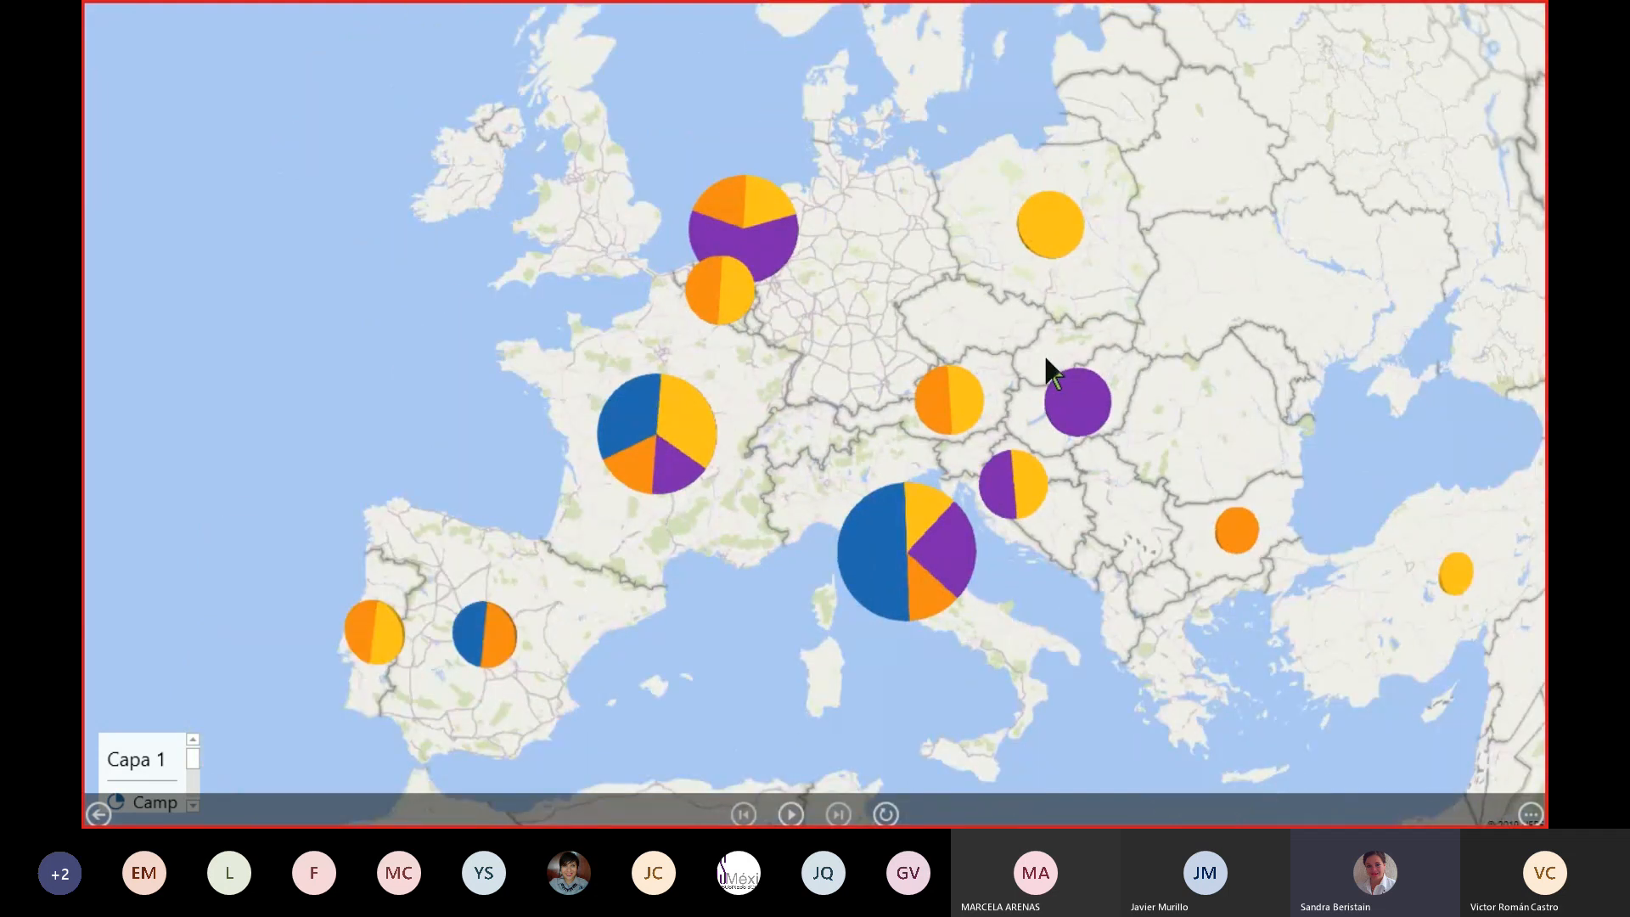
pyautogui.scroll(2, 1047, 360)
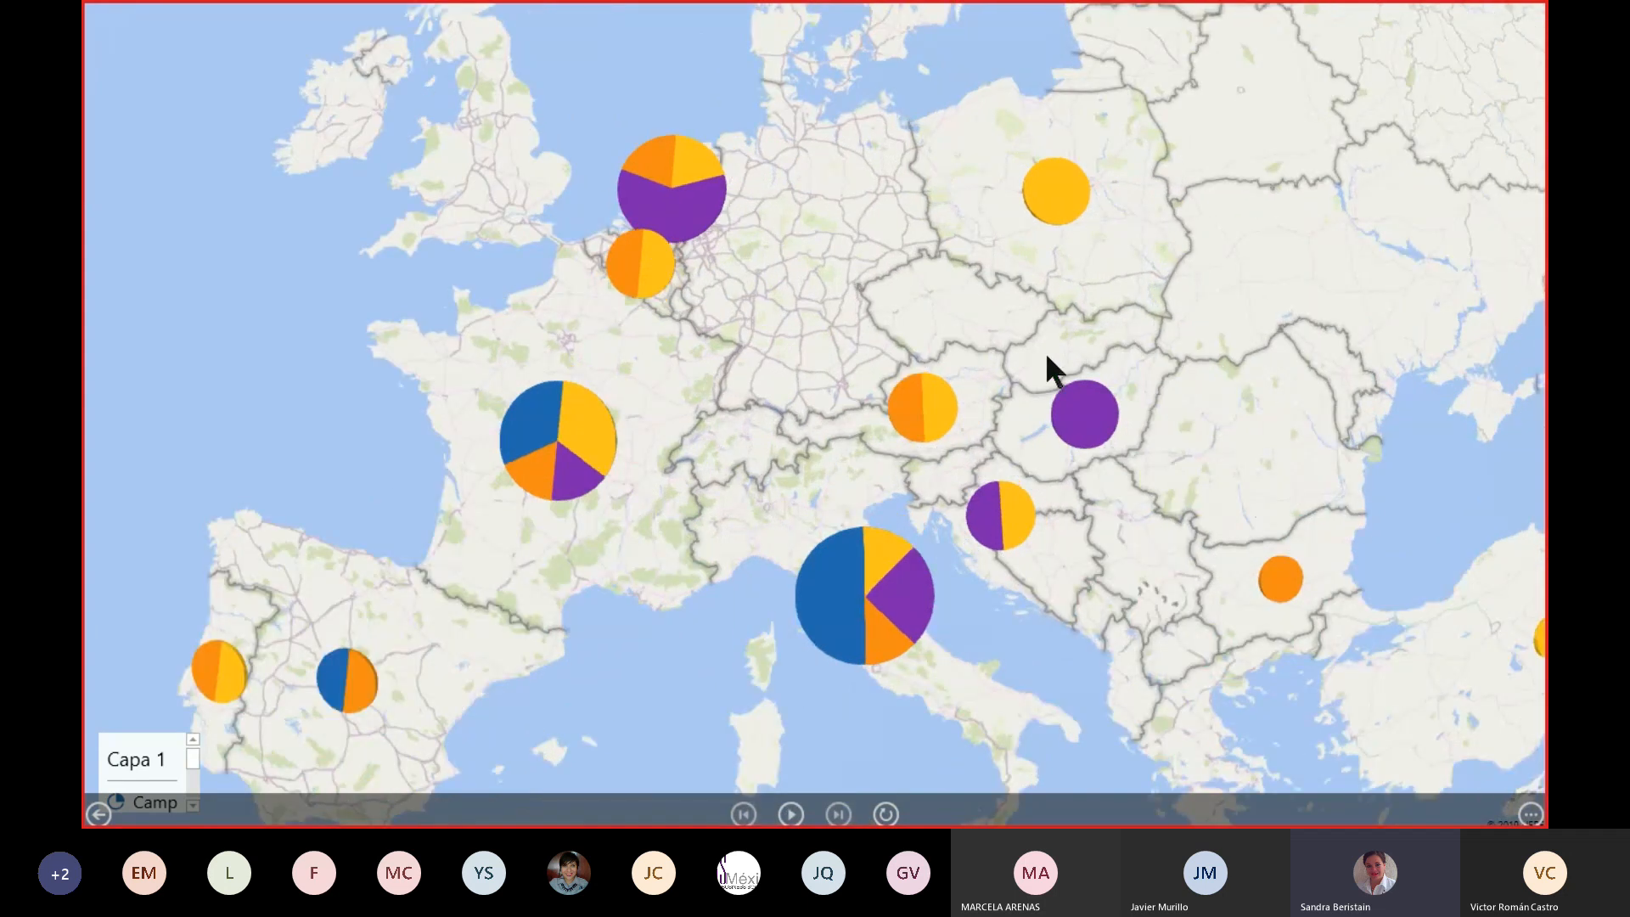
pyautogui.scroll(-2, 1049, 349)
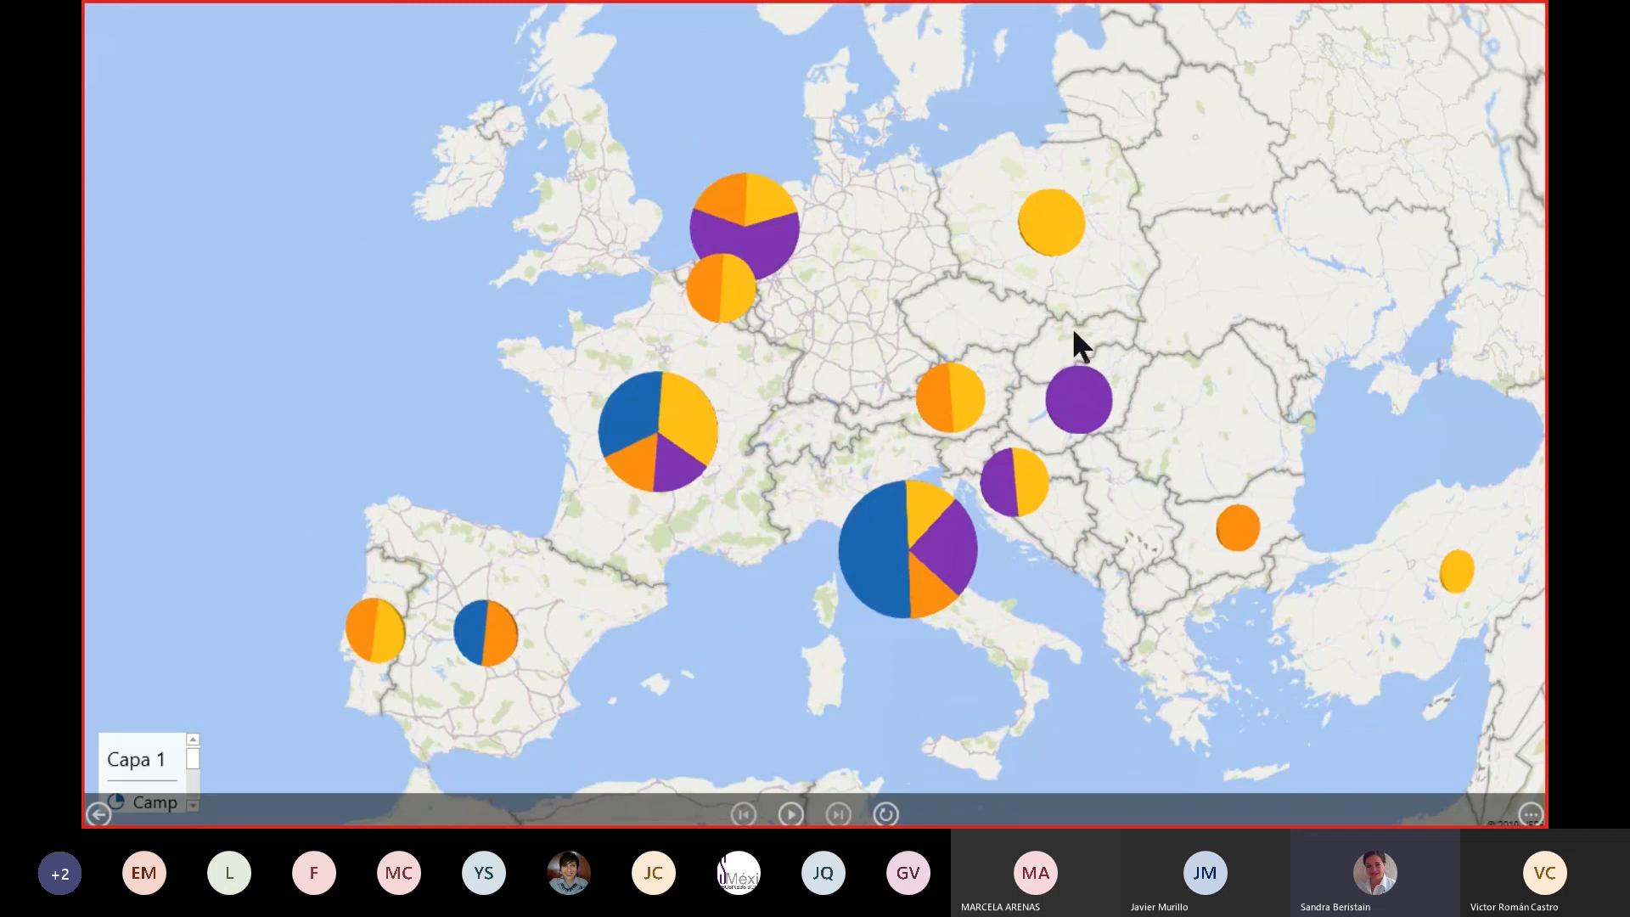
# Move the full-screen map from Europe to central Mexico, examine Mexico City's road network up close, and leave the tour playback
pyautogui.moveTo(1148, 406); pyautogui.dragTo(1358, 208)
pyautogui.moveTo(899, 528); pyautogui.dragTo(585, 515)
pyautogui.moveTo(771, 384); pyautogui.dragTo(766, 440)
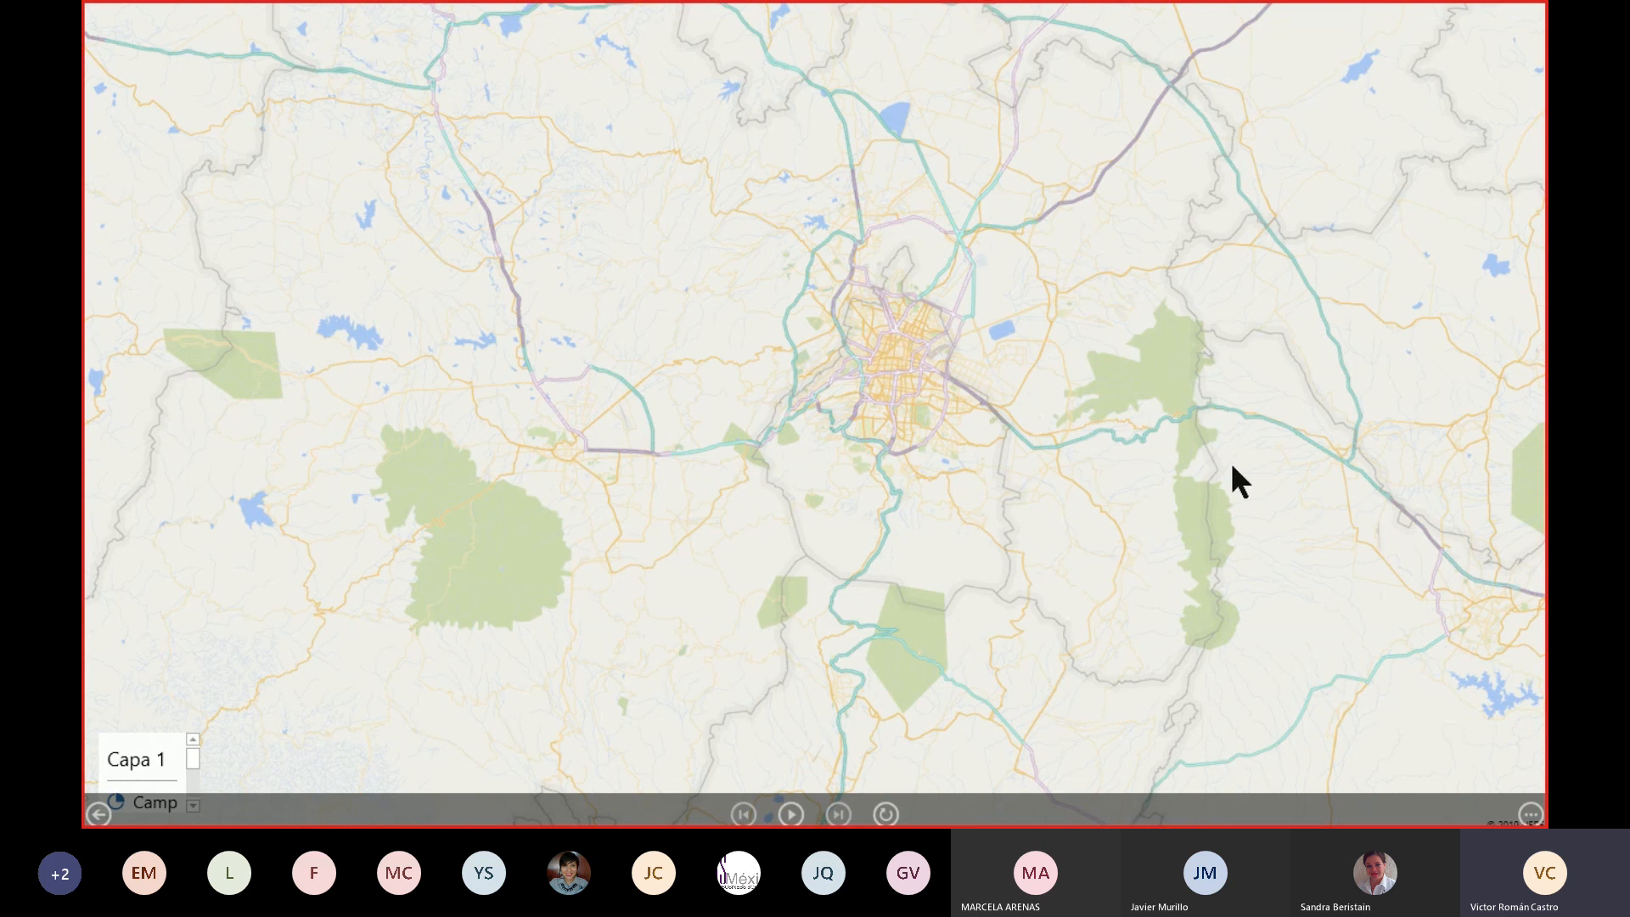
pyautogui.scroll(4, 967, 400)
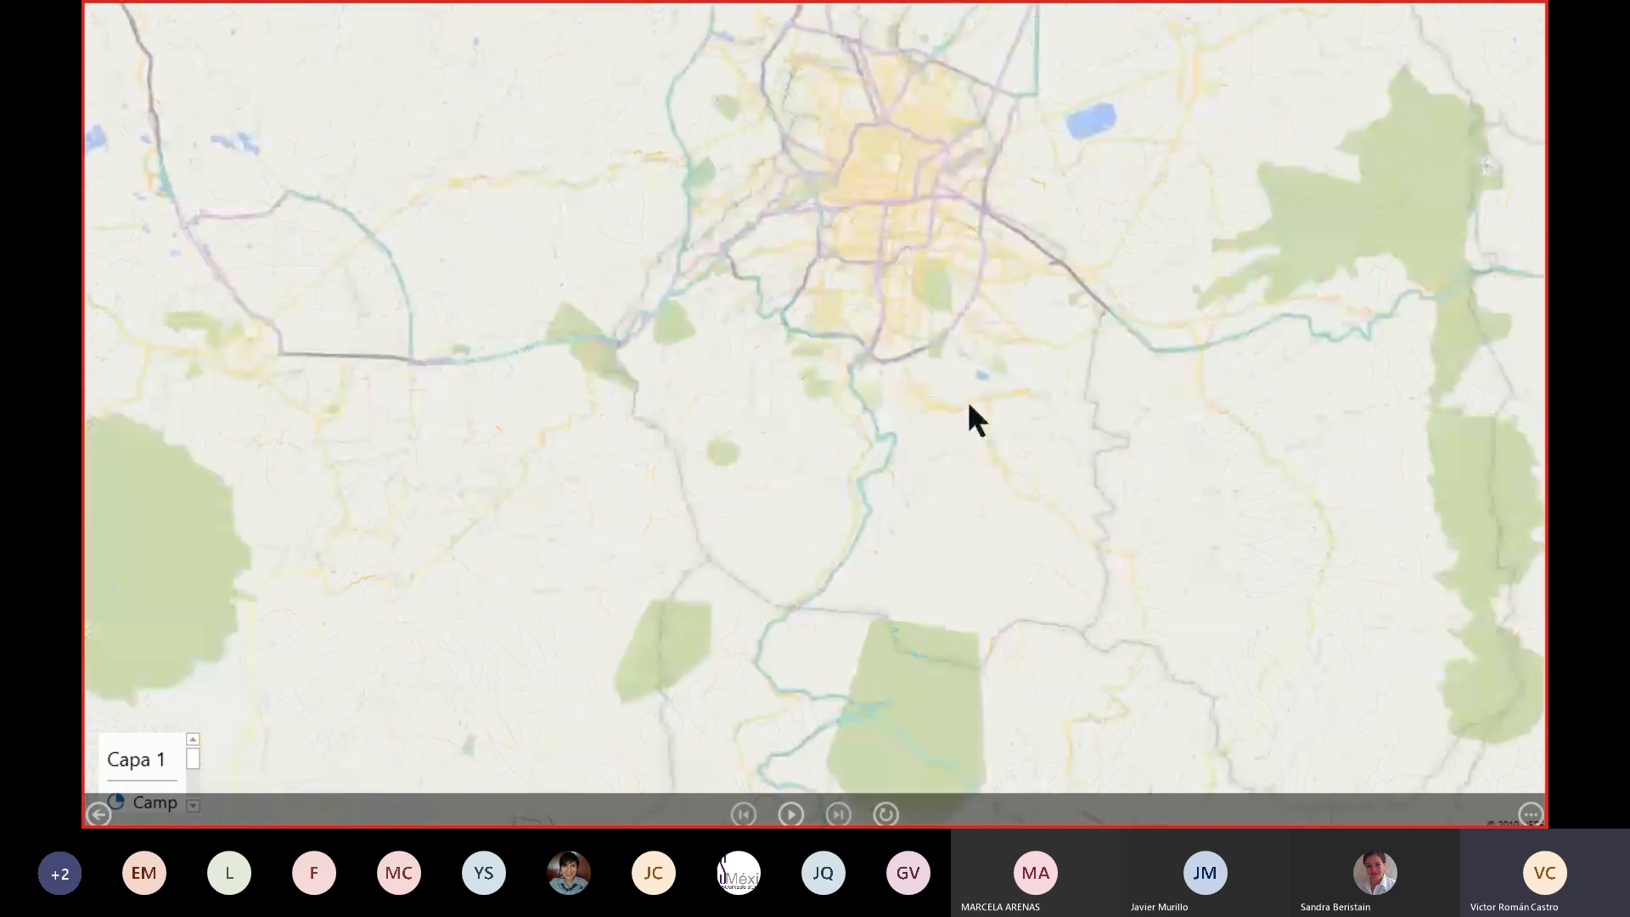
pyautogui.moveTo(966, 400); pyautogui.dragTo(861, 466)
pyautogui.scroll(1, 867, 464)
pyautogui.scroll(1, 874, 464)
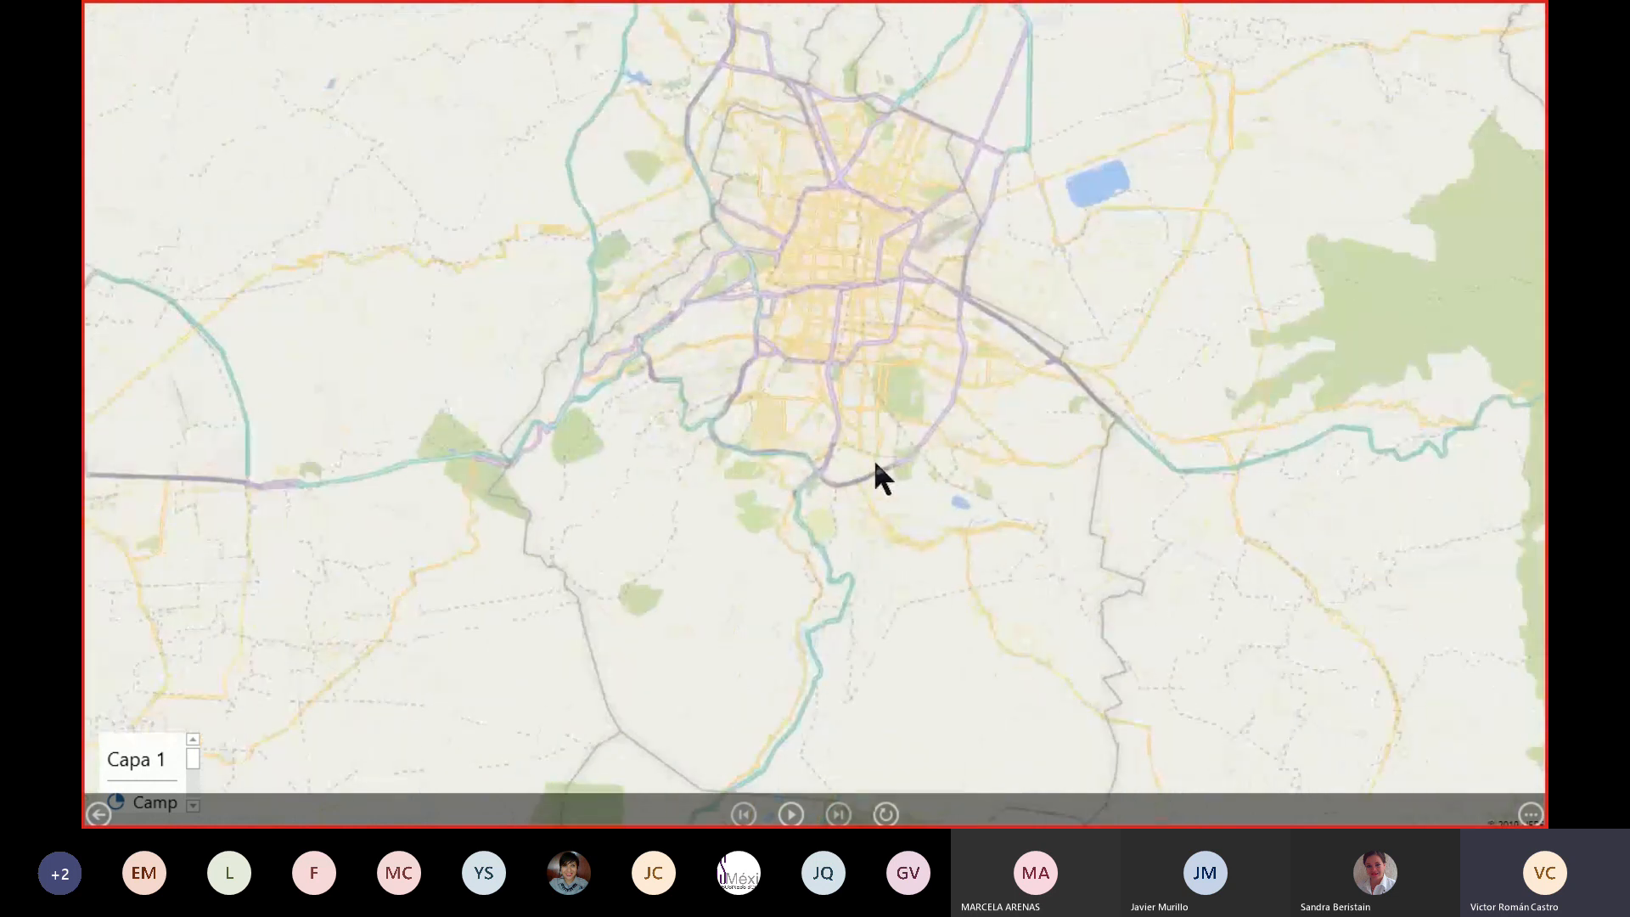
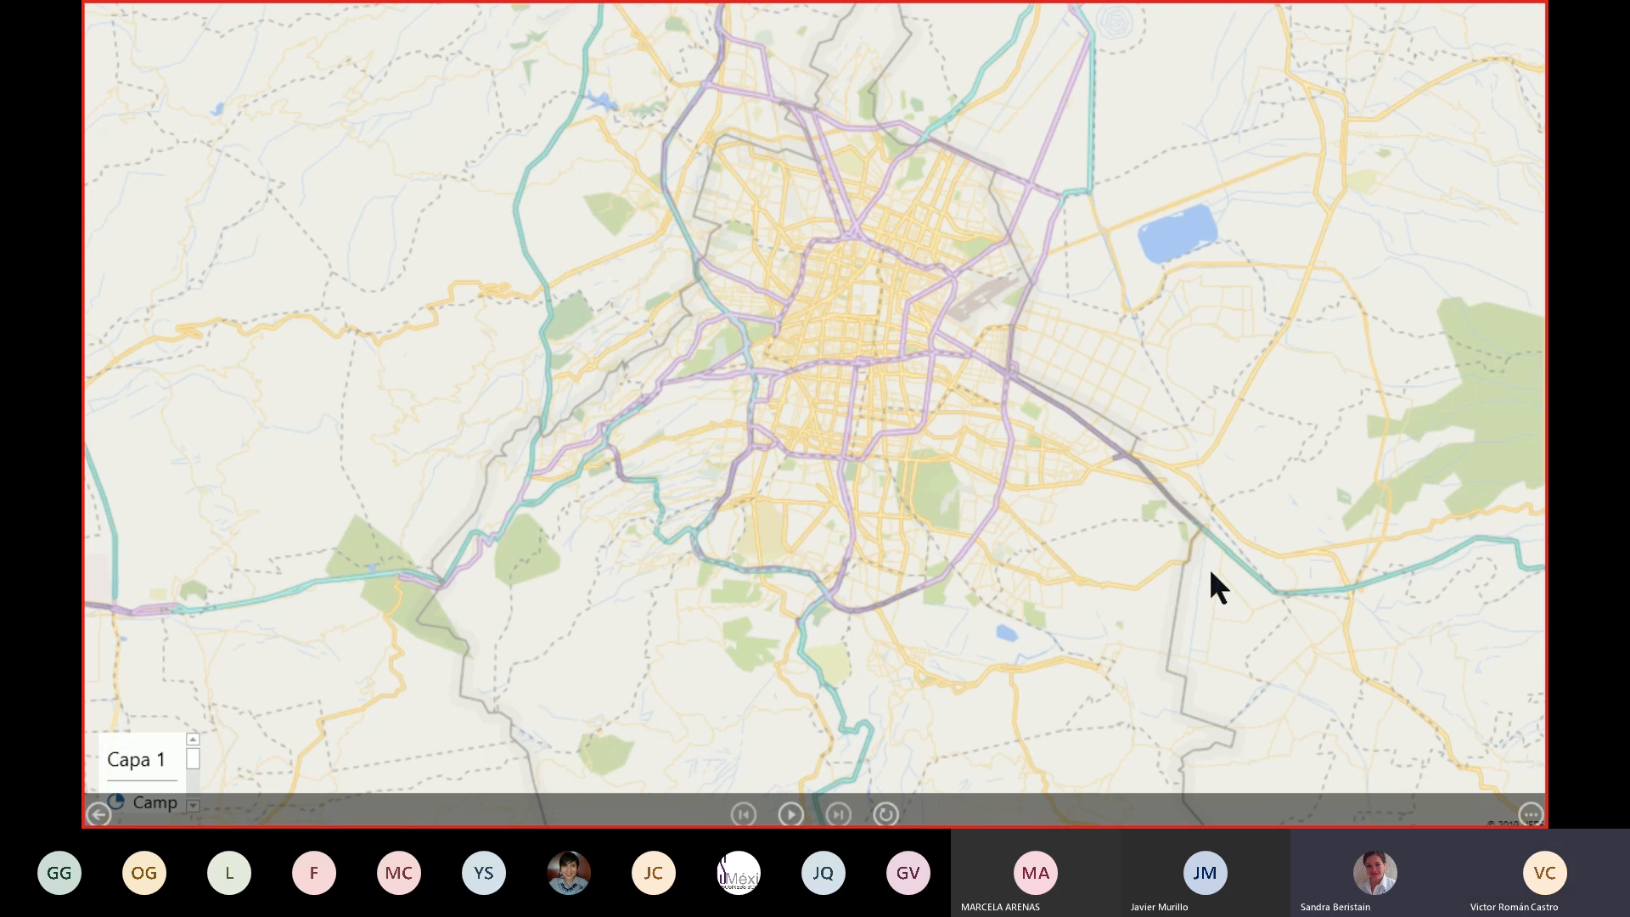
pyautogui.press('Escape')
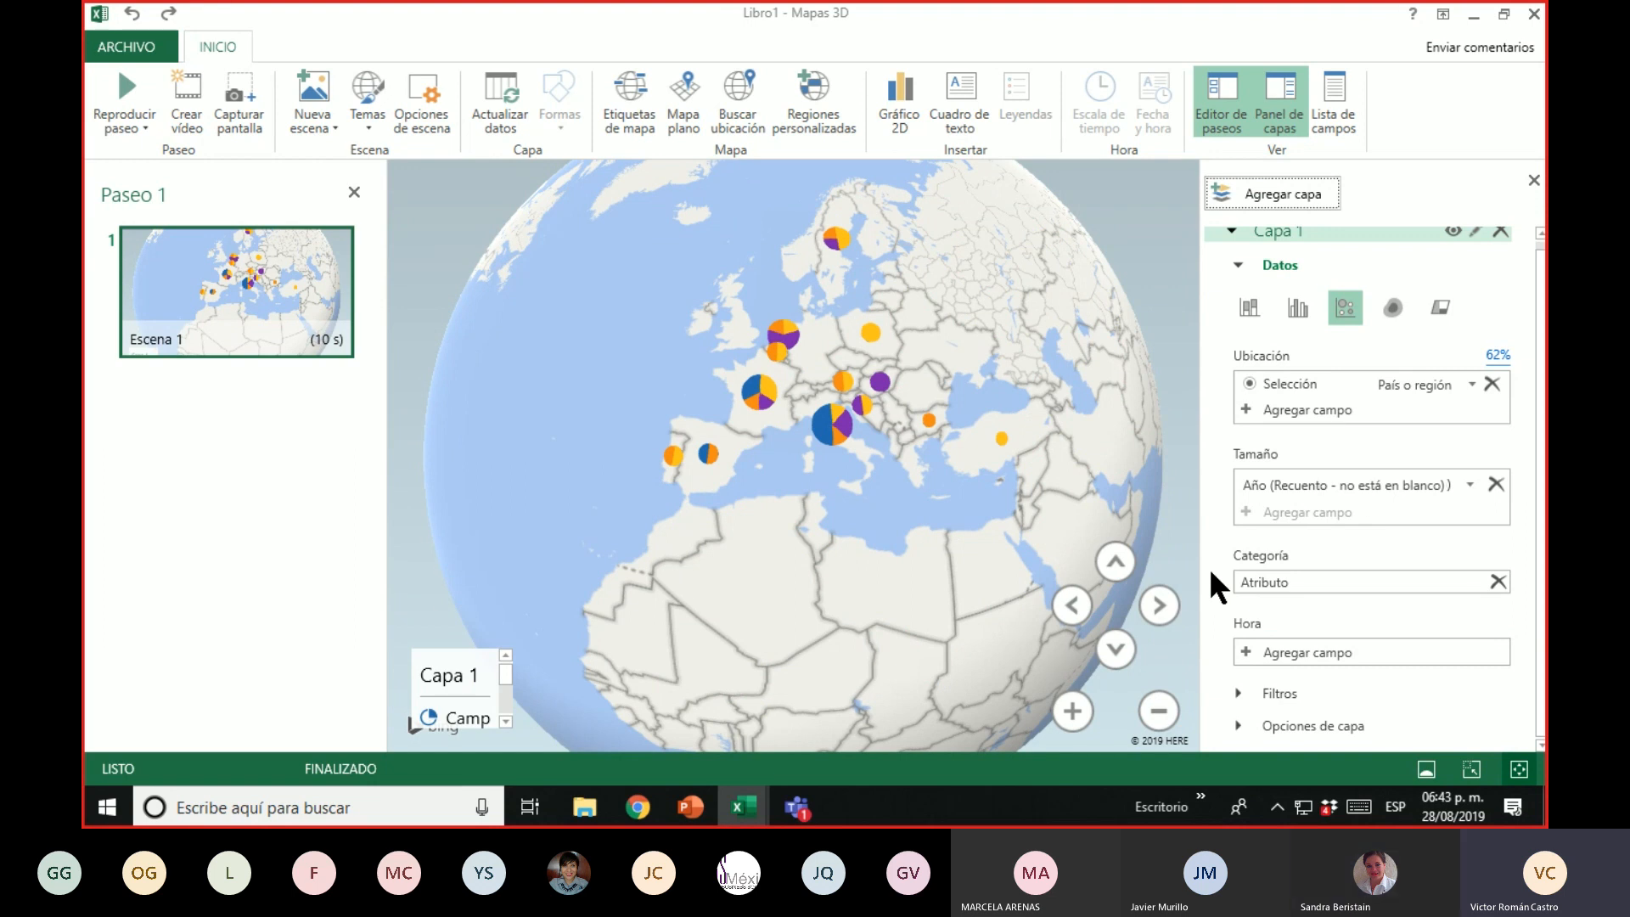
# Switch to the Libro1 workbook in Excel and select an empty cell beside the table on Hoja2
pyautogui.click(745, 805)
pyautogui.click(698, 747)
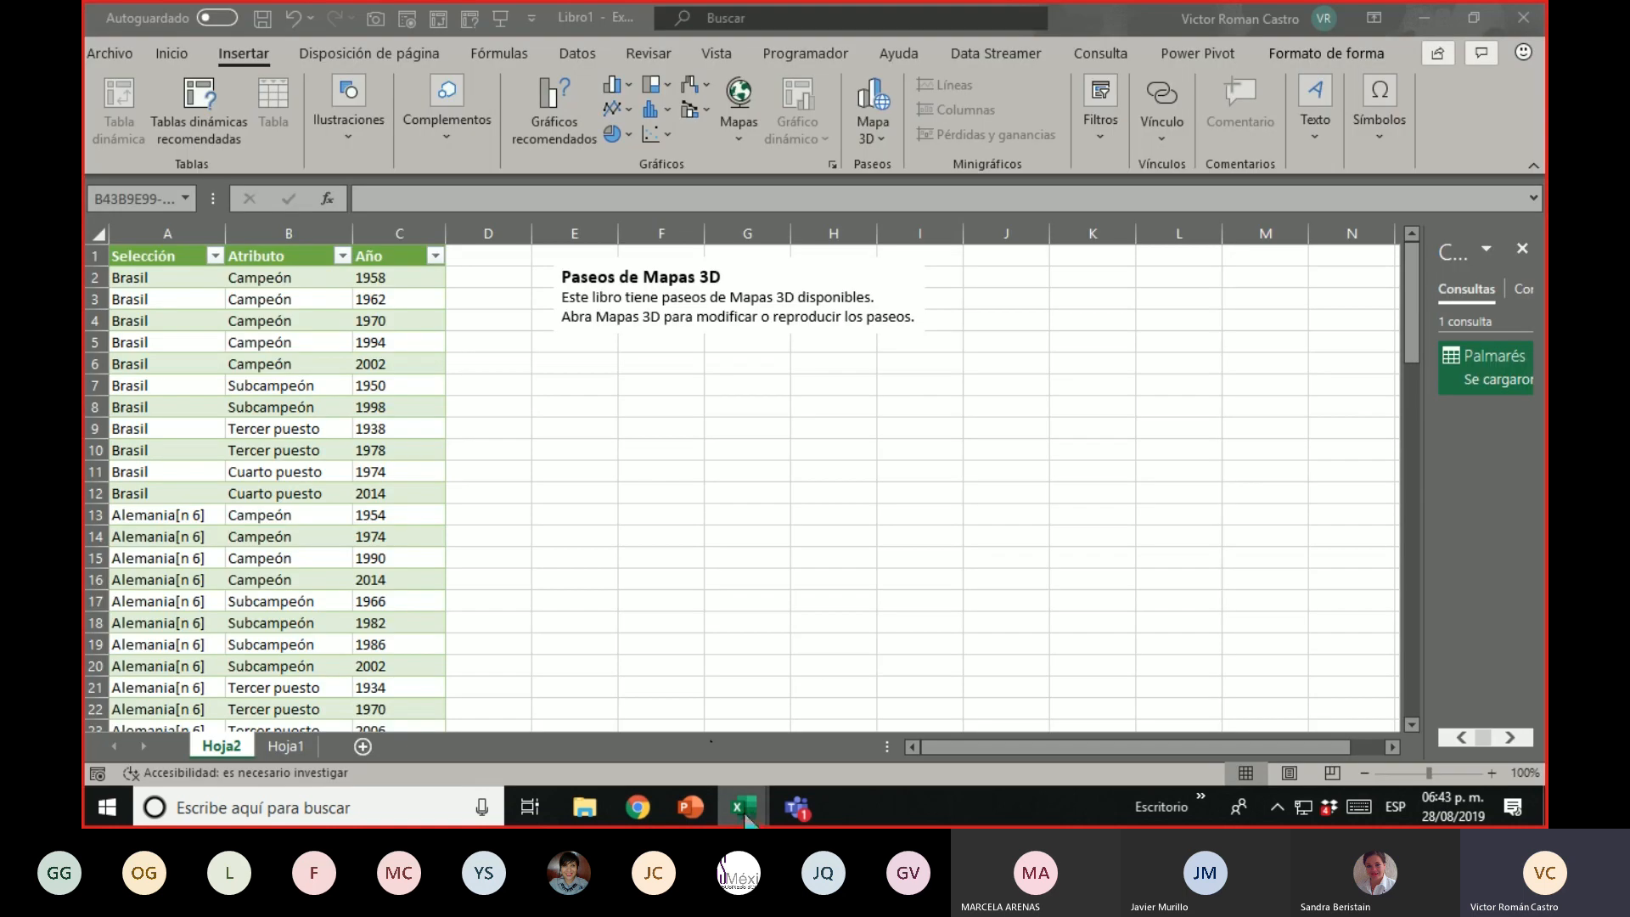
pyautogui.click(579, 53)
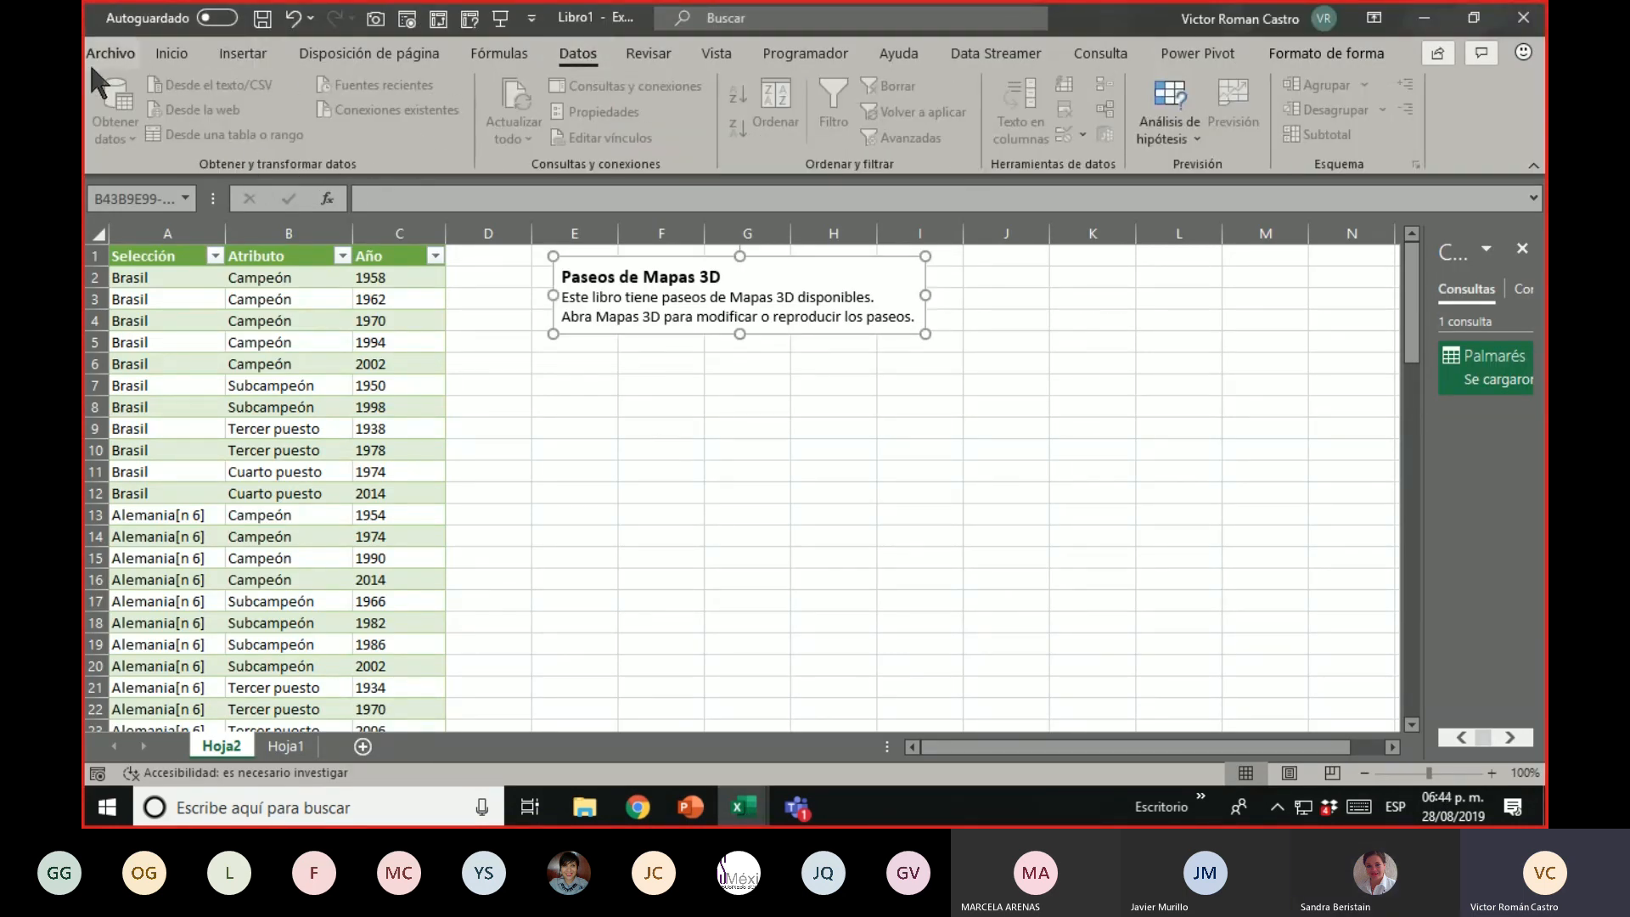
pyautogui.click(501, 427)
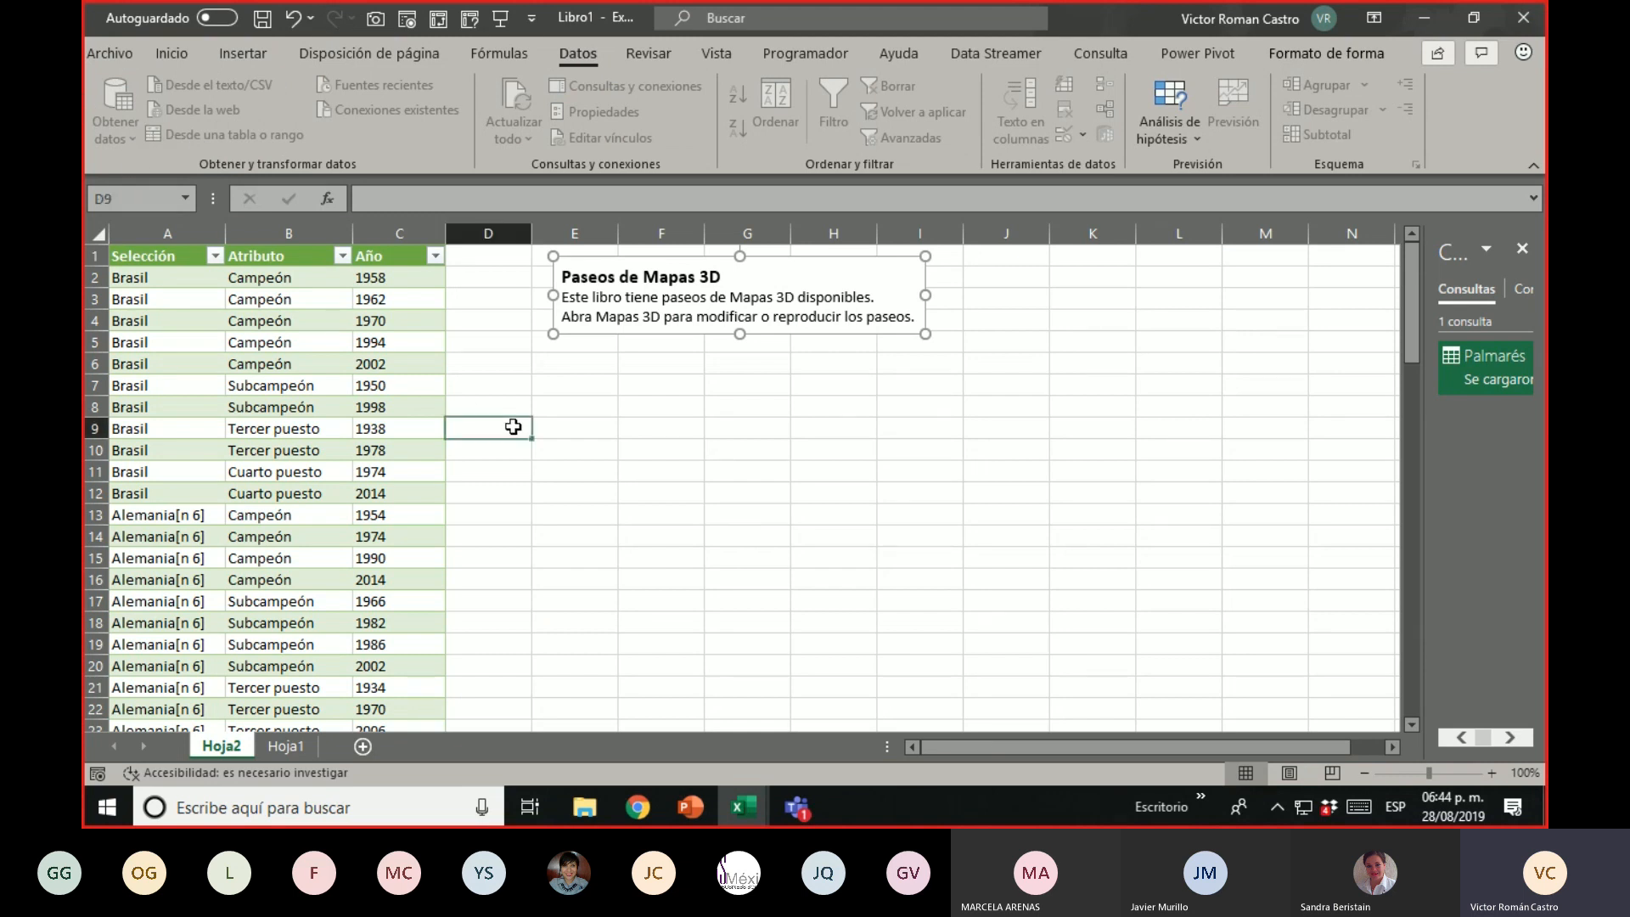
# Review the sources available for getting data, including files, databases, Azure, online services and other sources, without importing anything
pyautogui.click(139, 132)
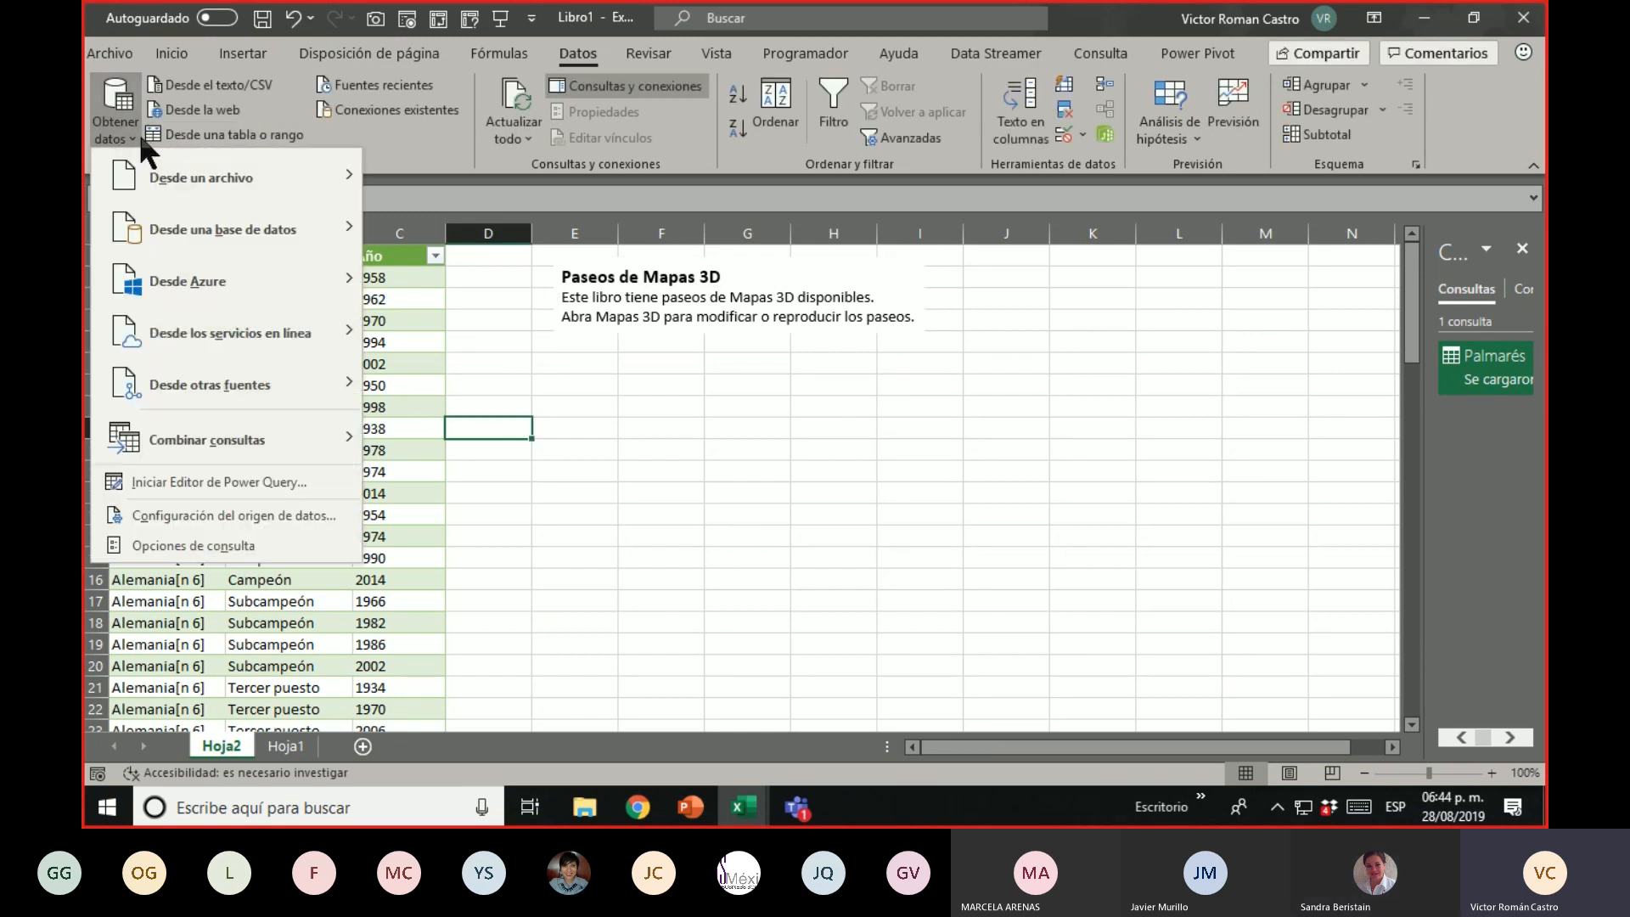
pyautogui.moveTo(202, 177)
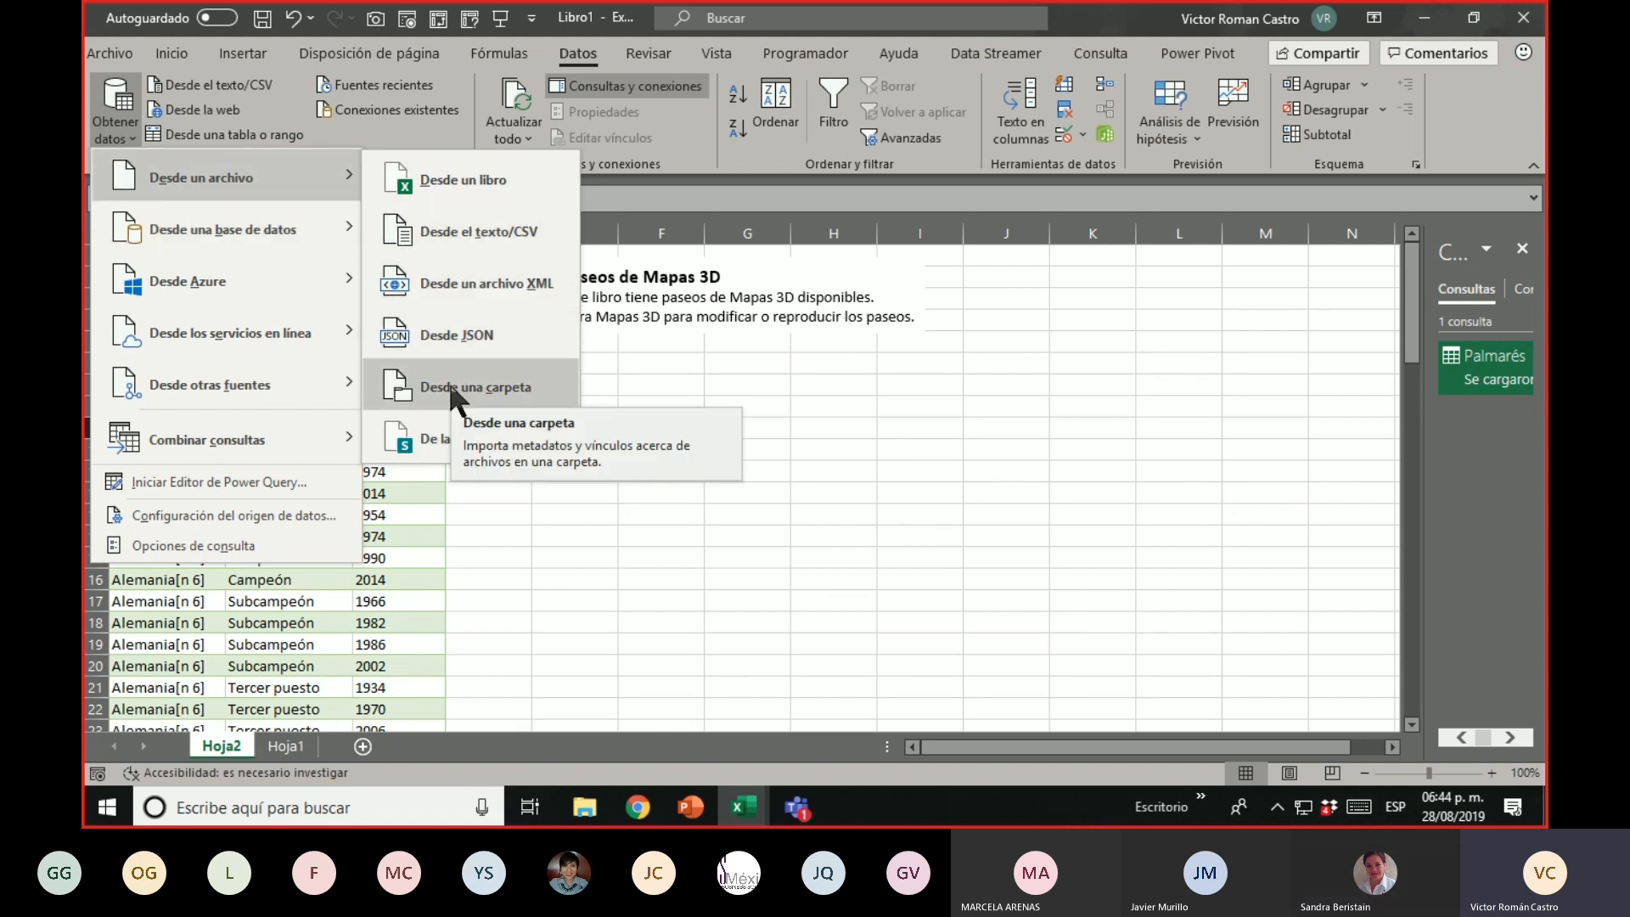
pyautogui.moveTo(287, 225)
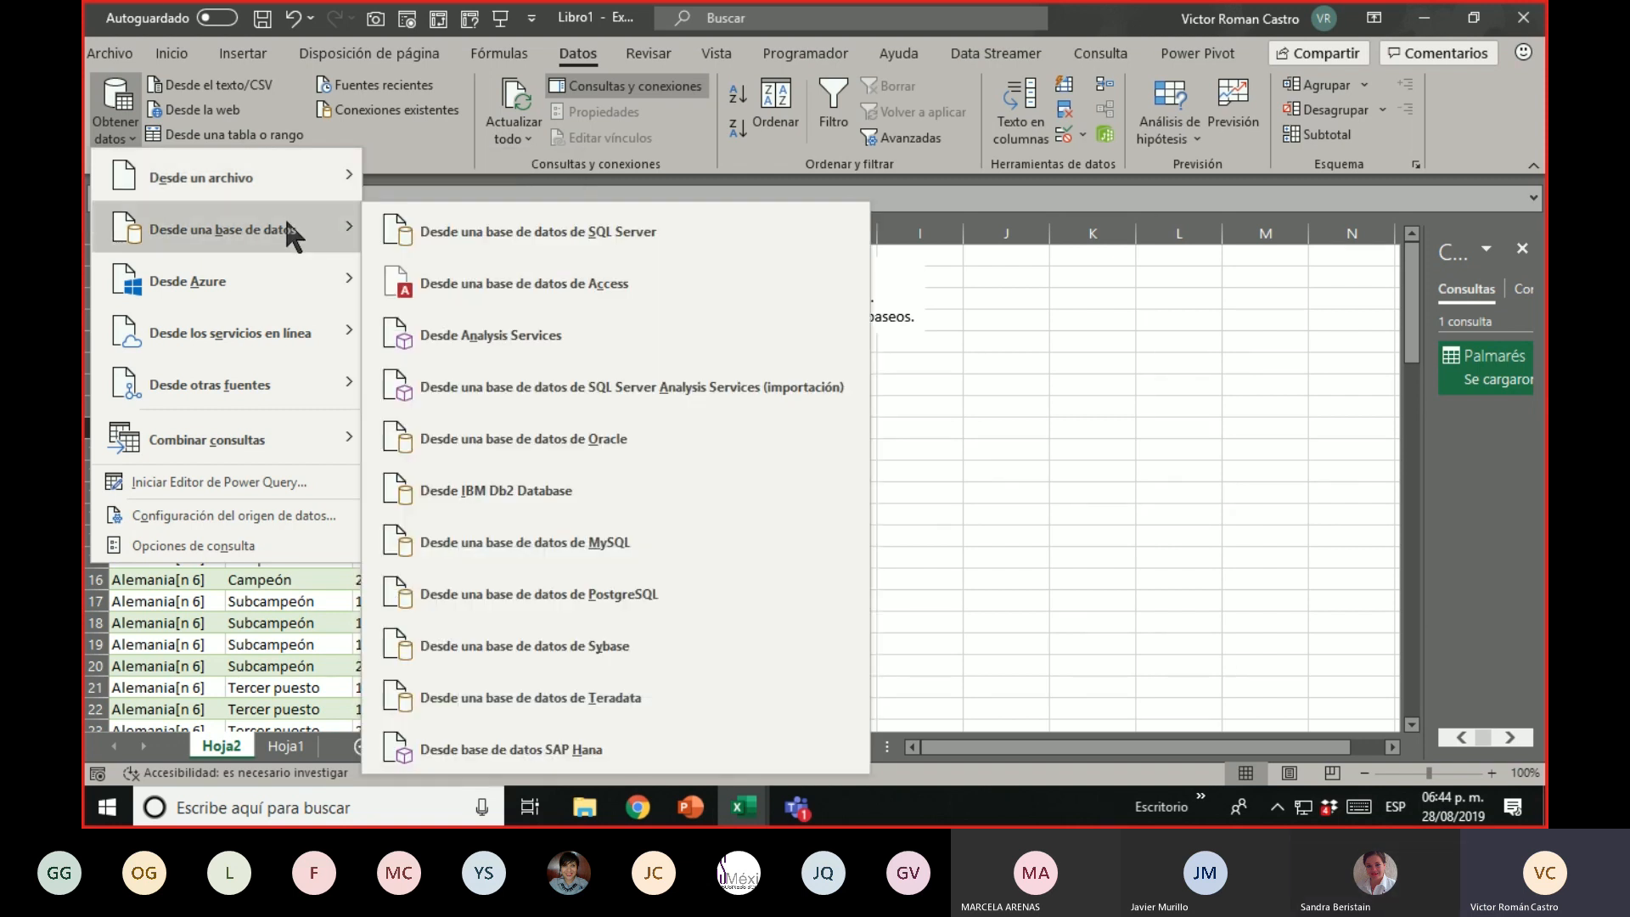
pyautogui.moveTo(288, 282)
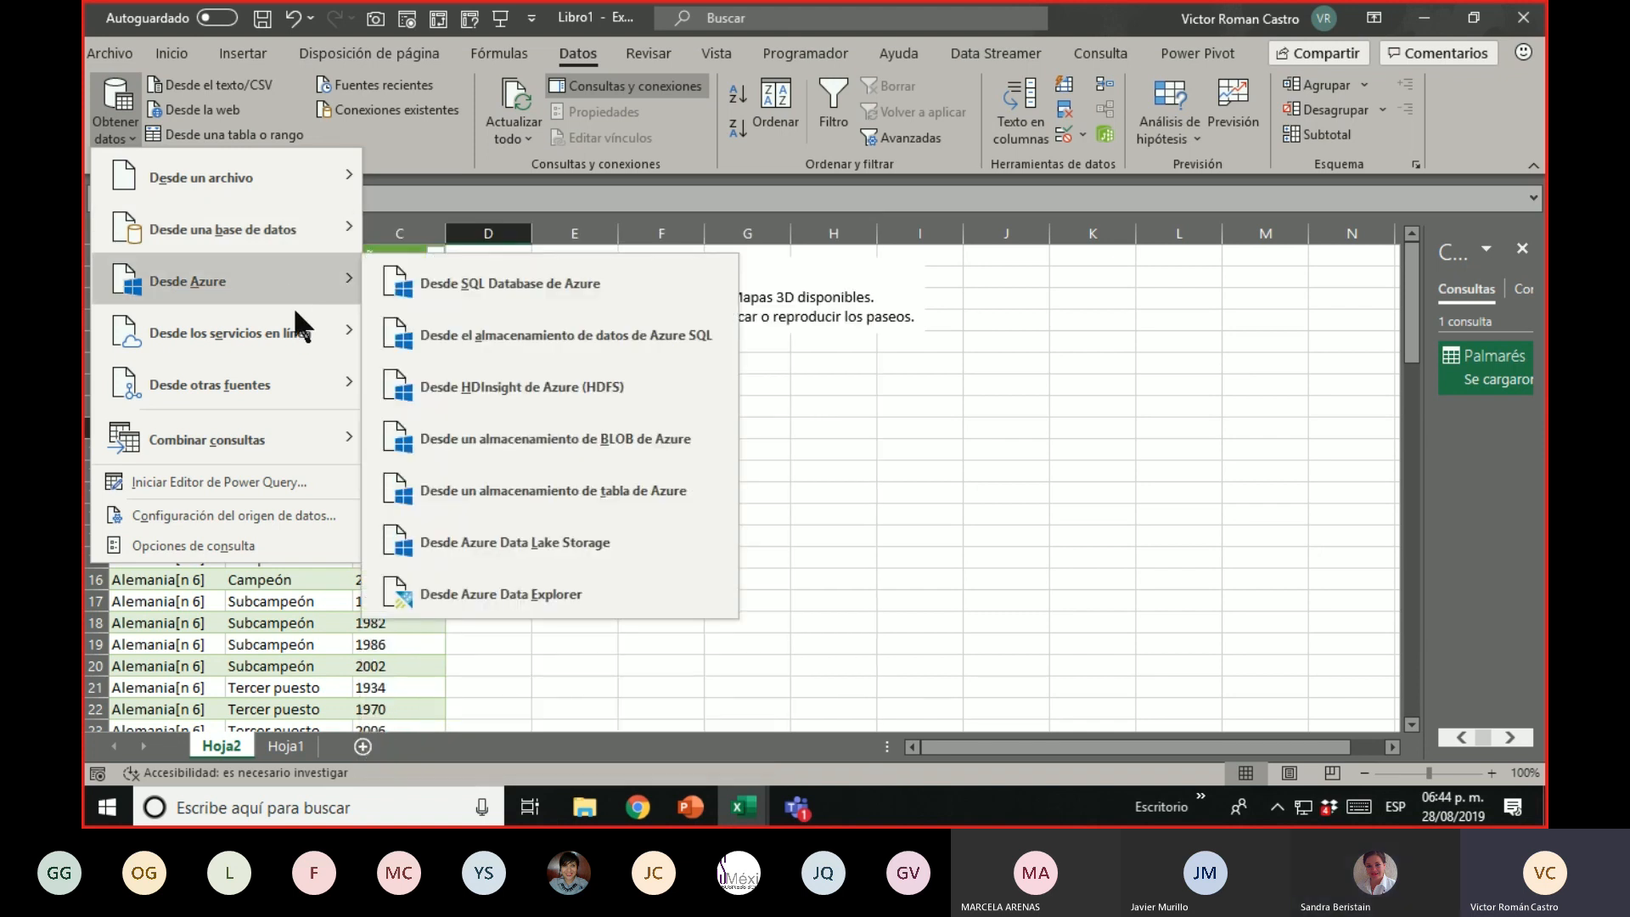
pyautogui.moveTo(298, 333)
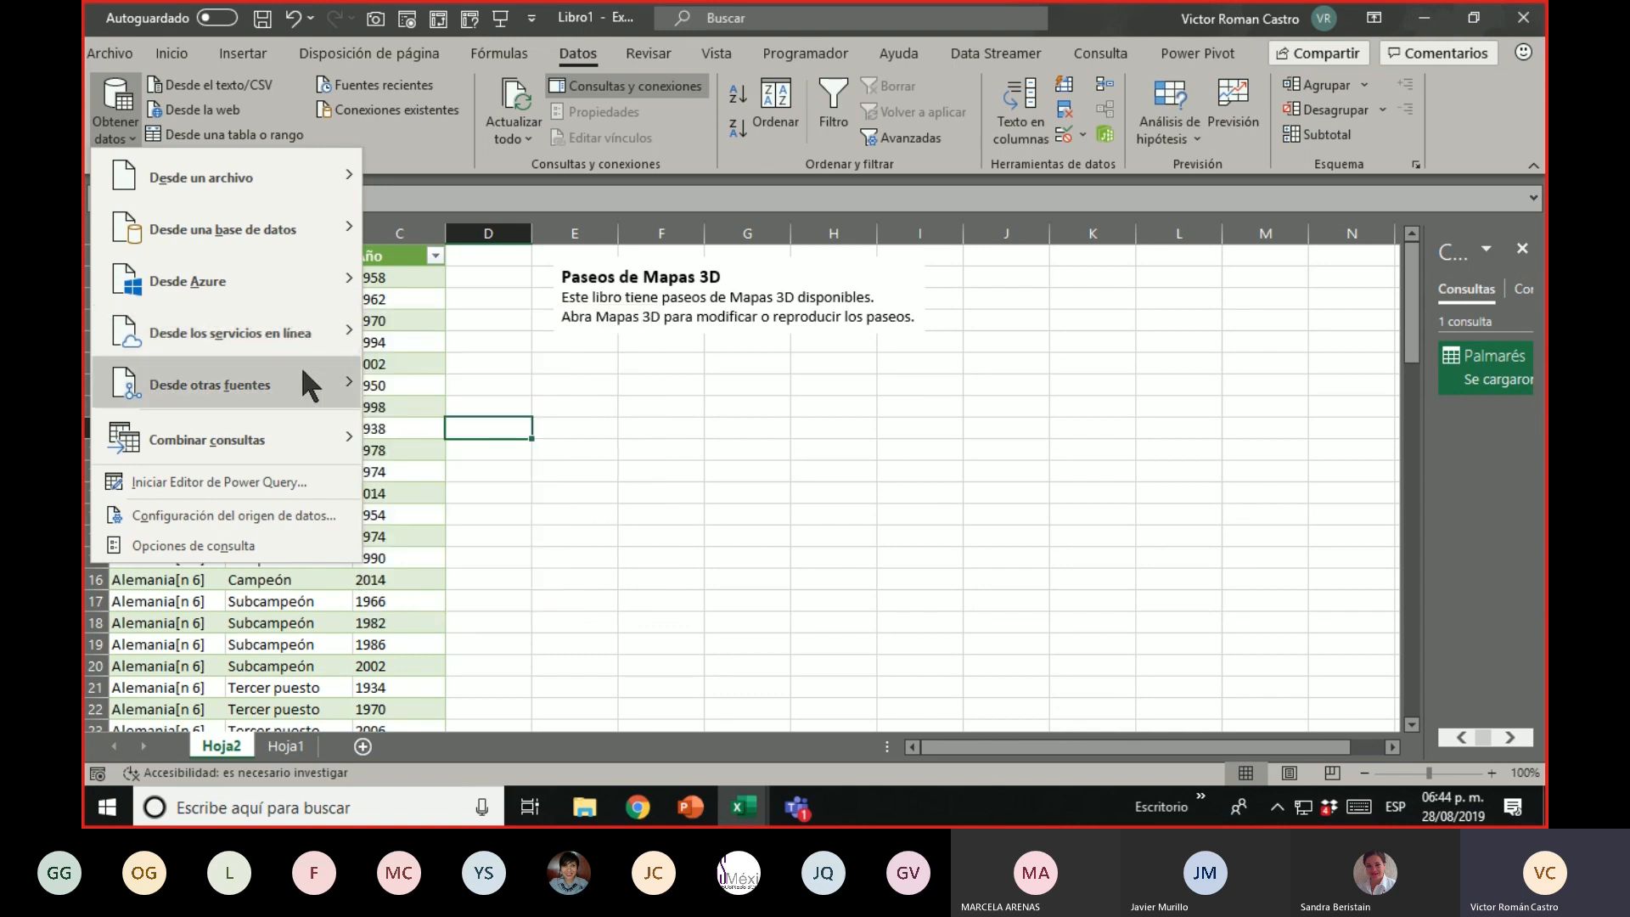
pyautogui.moveTo(303, 372)
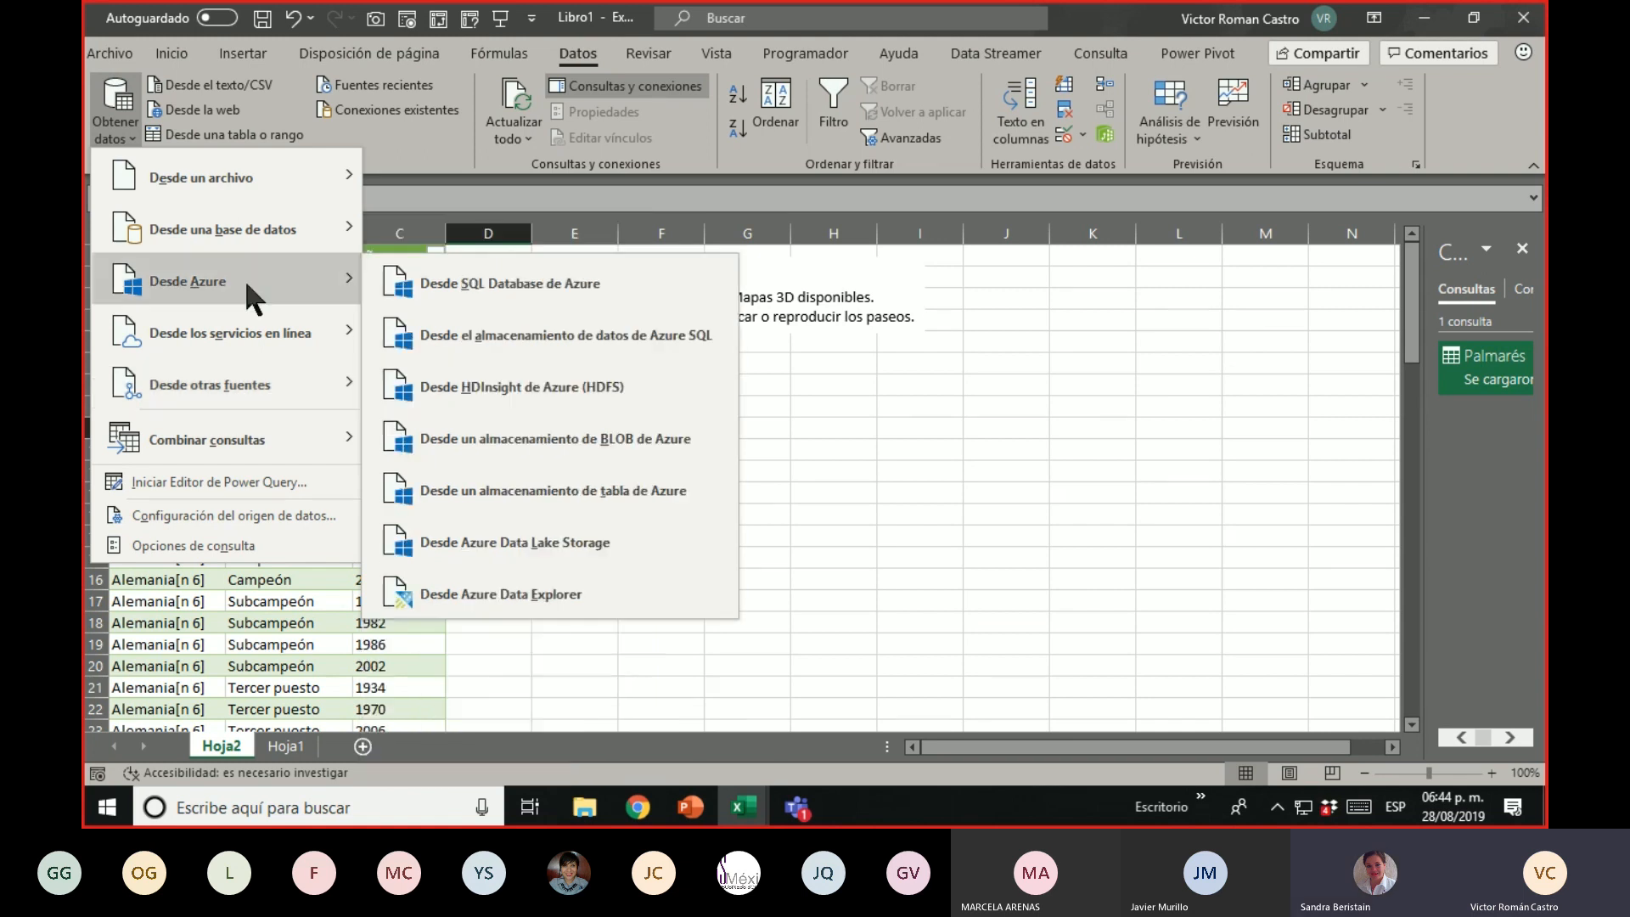
pyautogui.moveTo(320, 289)
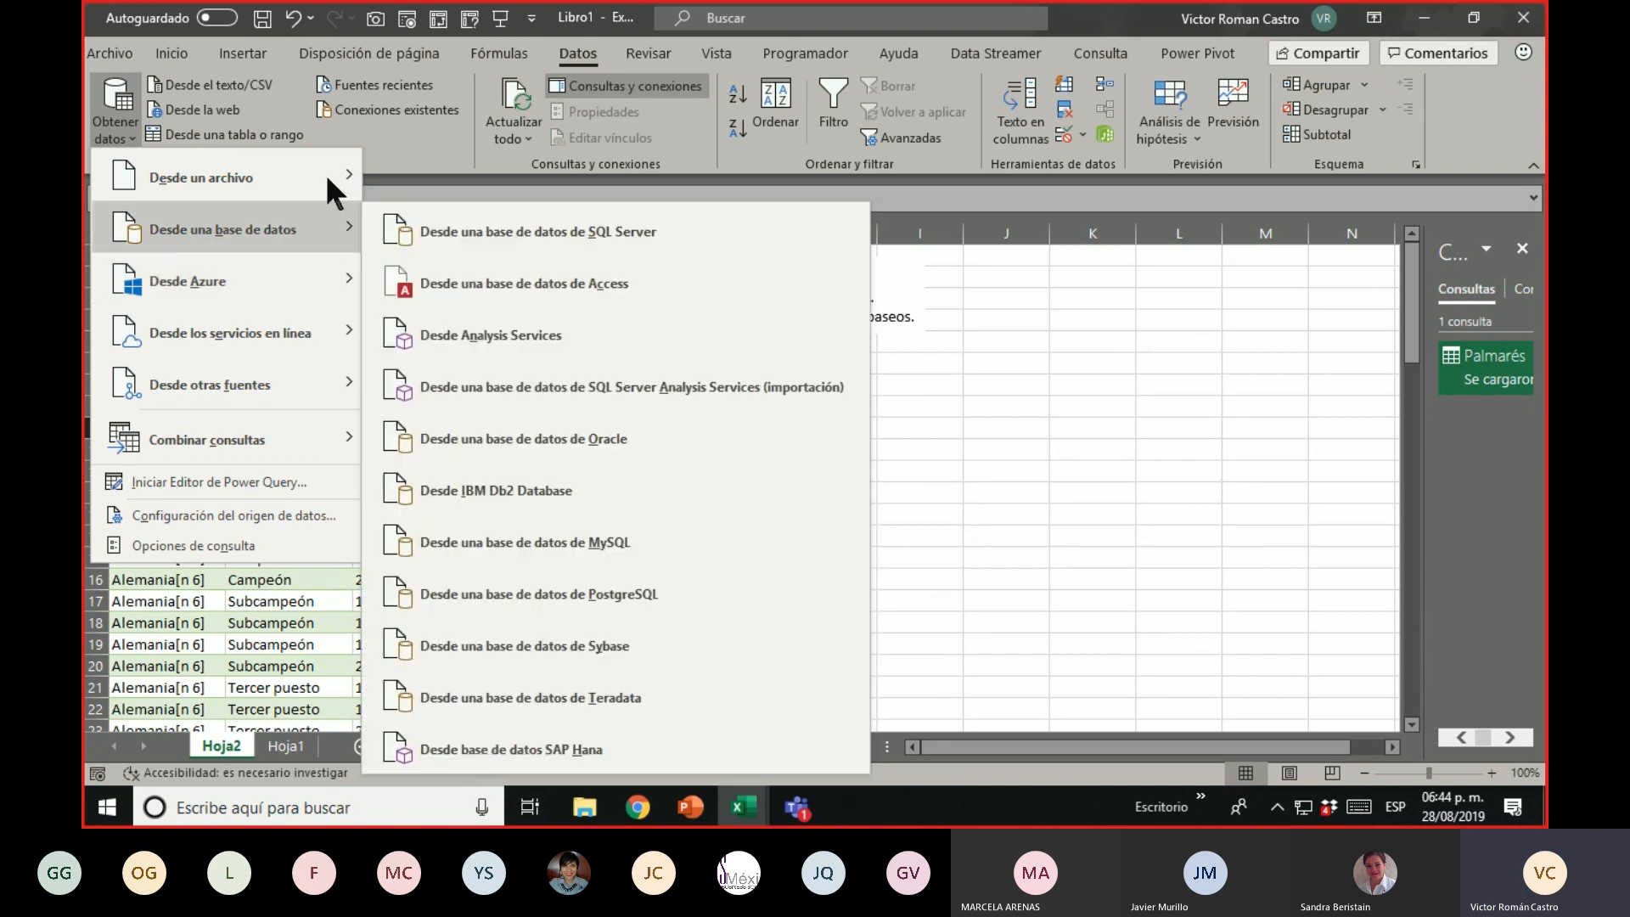
pyautogui.moveTo(332, 175)
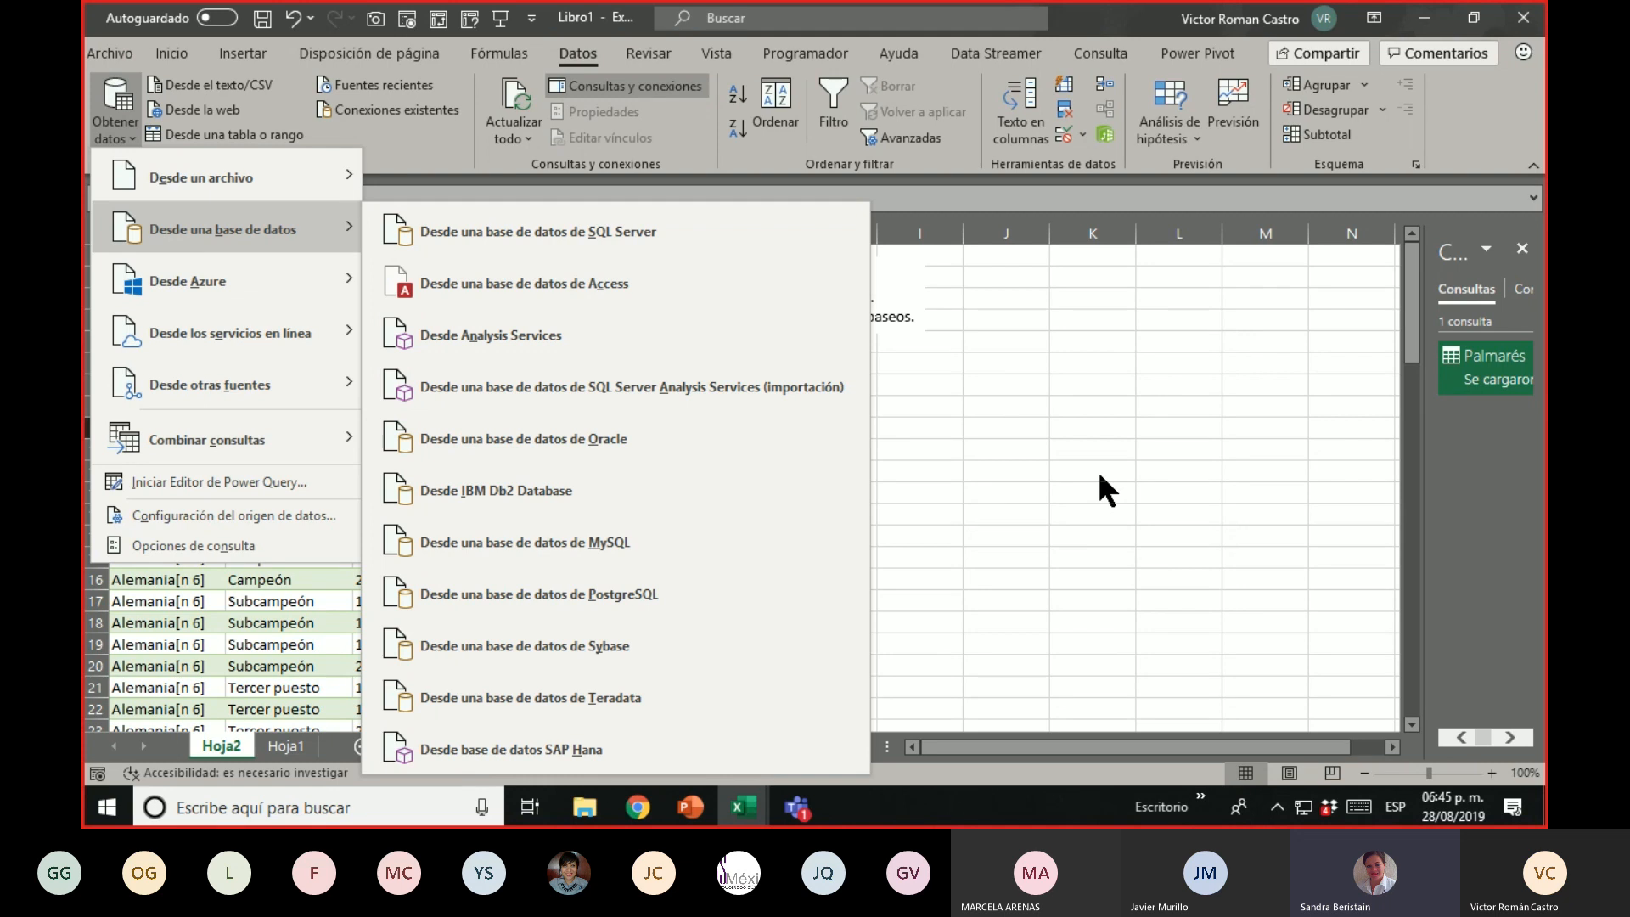
pyautogui.moveTo(248, 281)
pyautogui.click(959, 442)
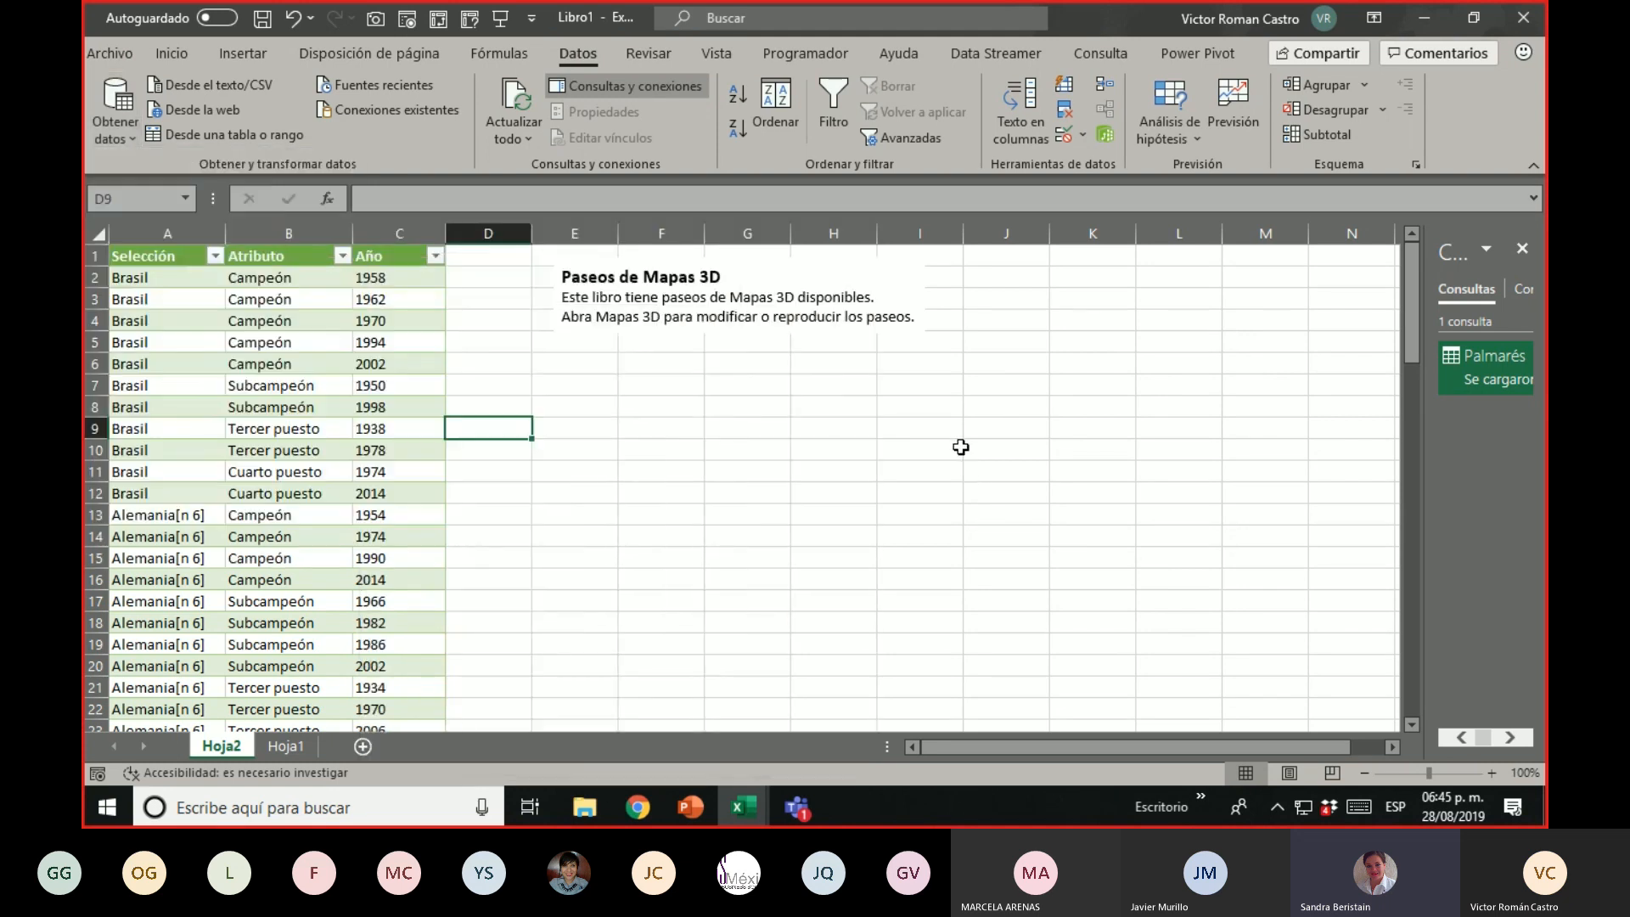
# Select the Selección header of the Palmarés table and review the table design and query commands available for it
pyautogui.click(267, 300)
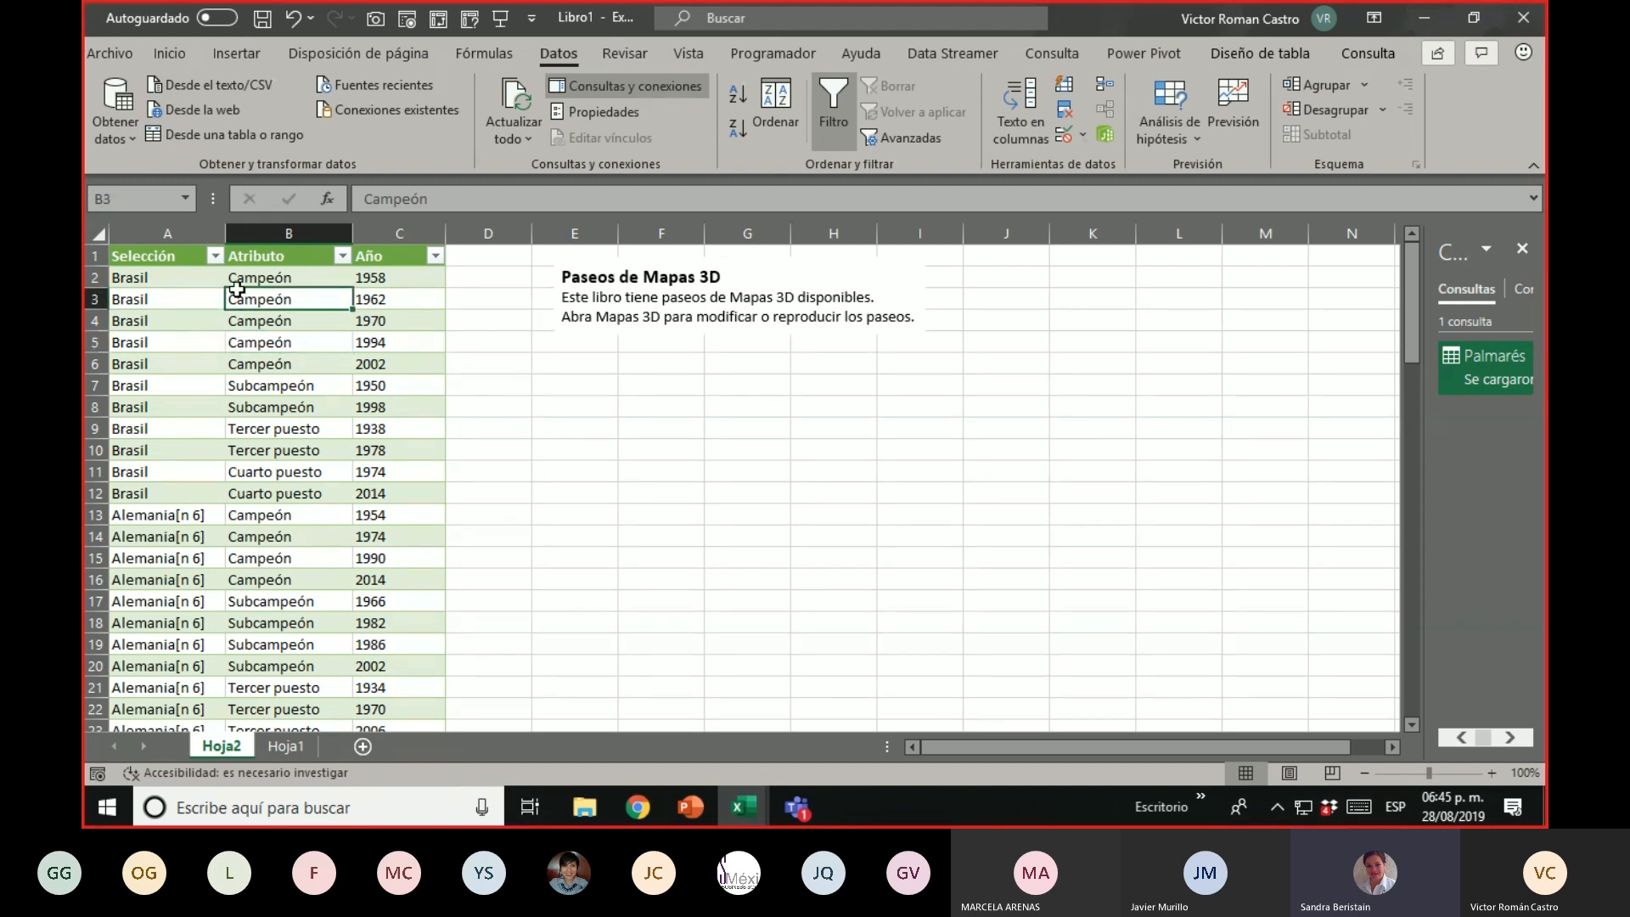
pyautogui.click(200, 295)
pyautogui.click(193, 276)
pyautogui.click(186, 257)
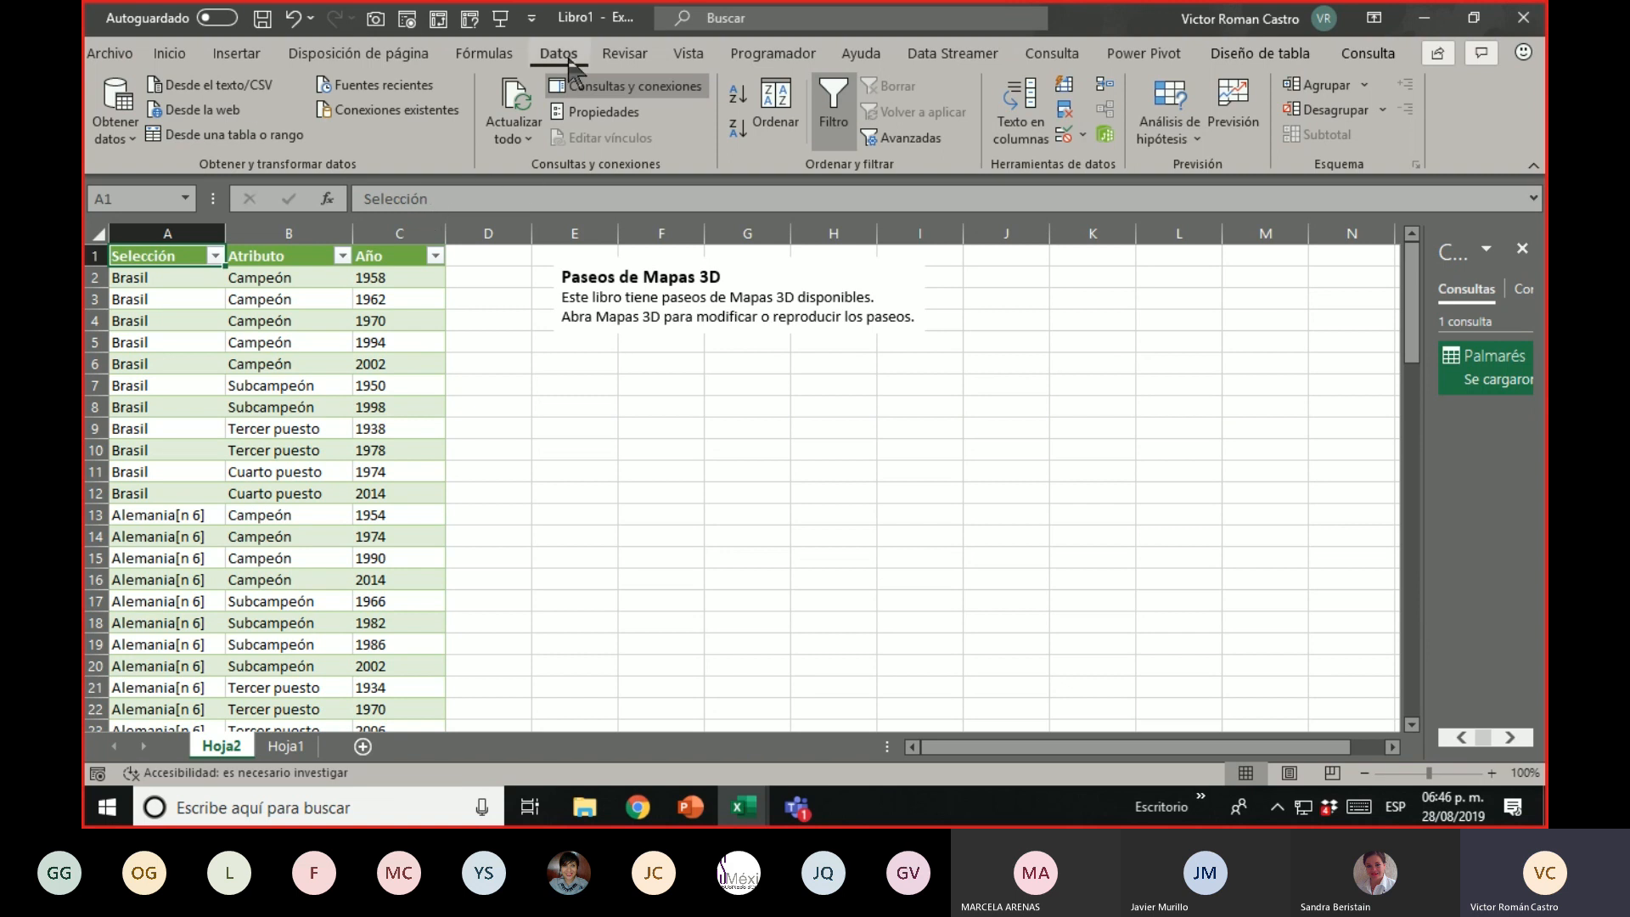
pyautogui.click(170, 54)
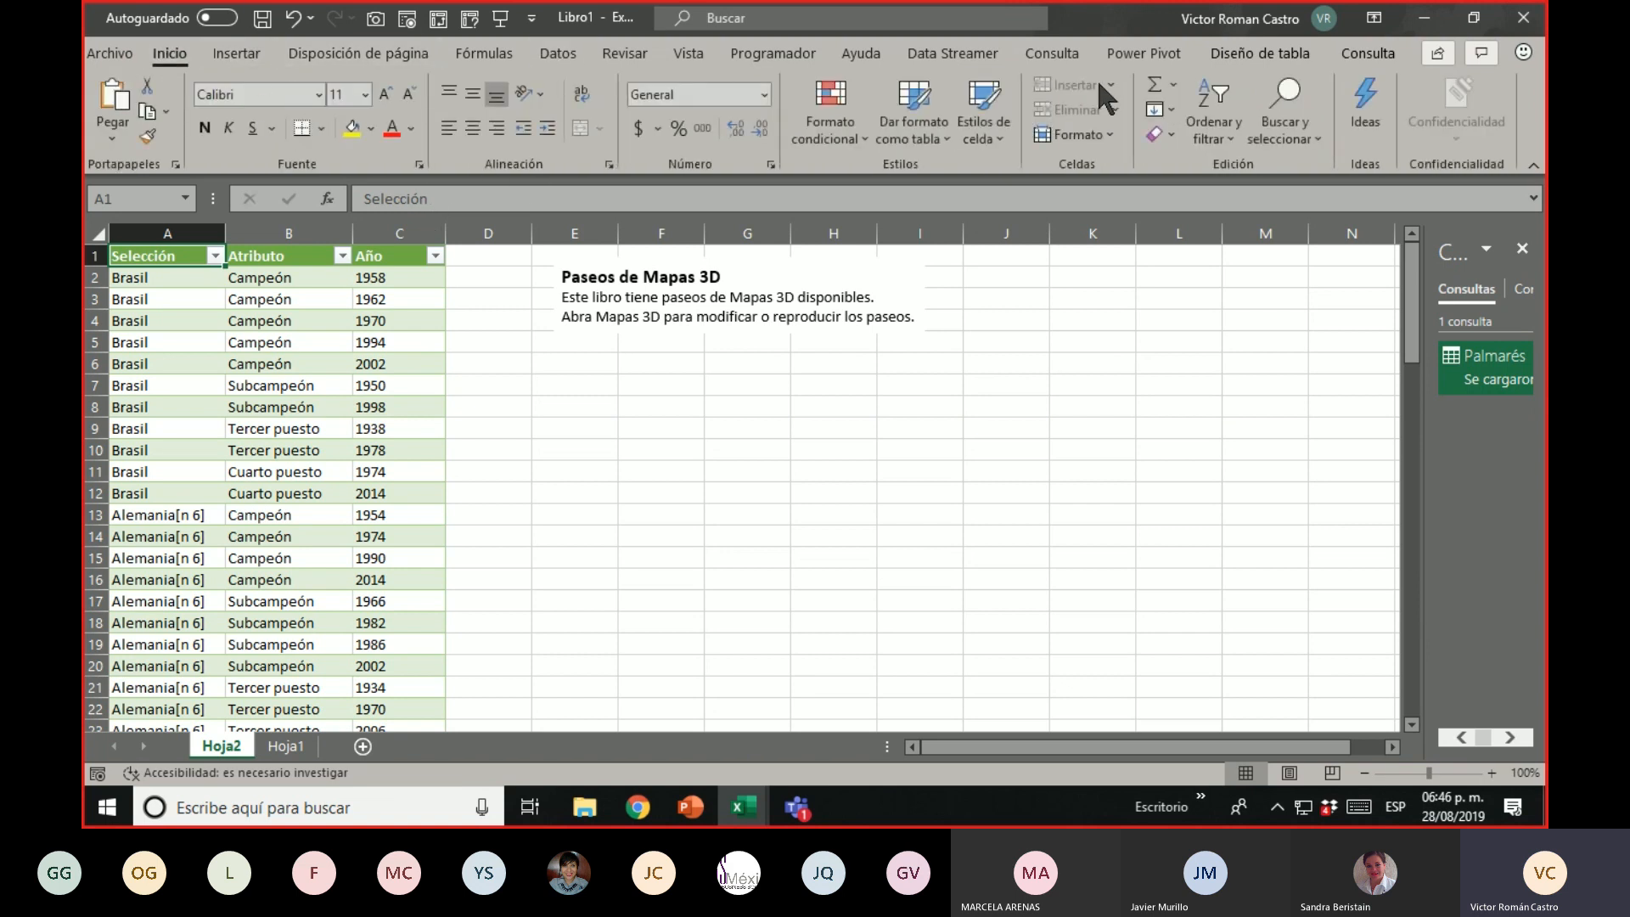
pyautogui.click(1164, 56)
pyautogui.click(1257, 53)
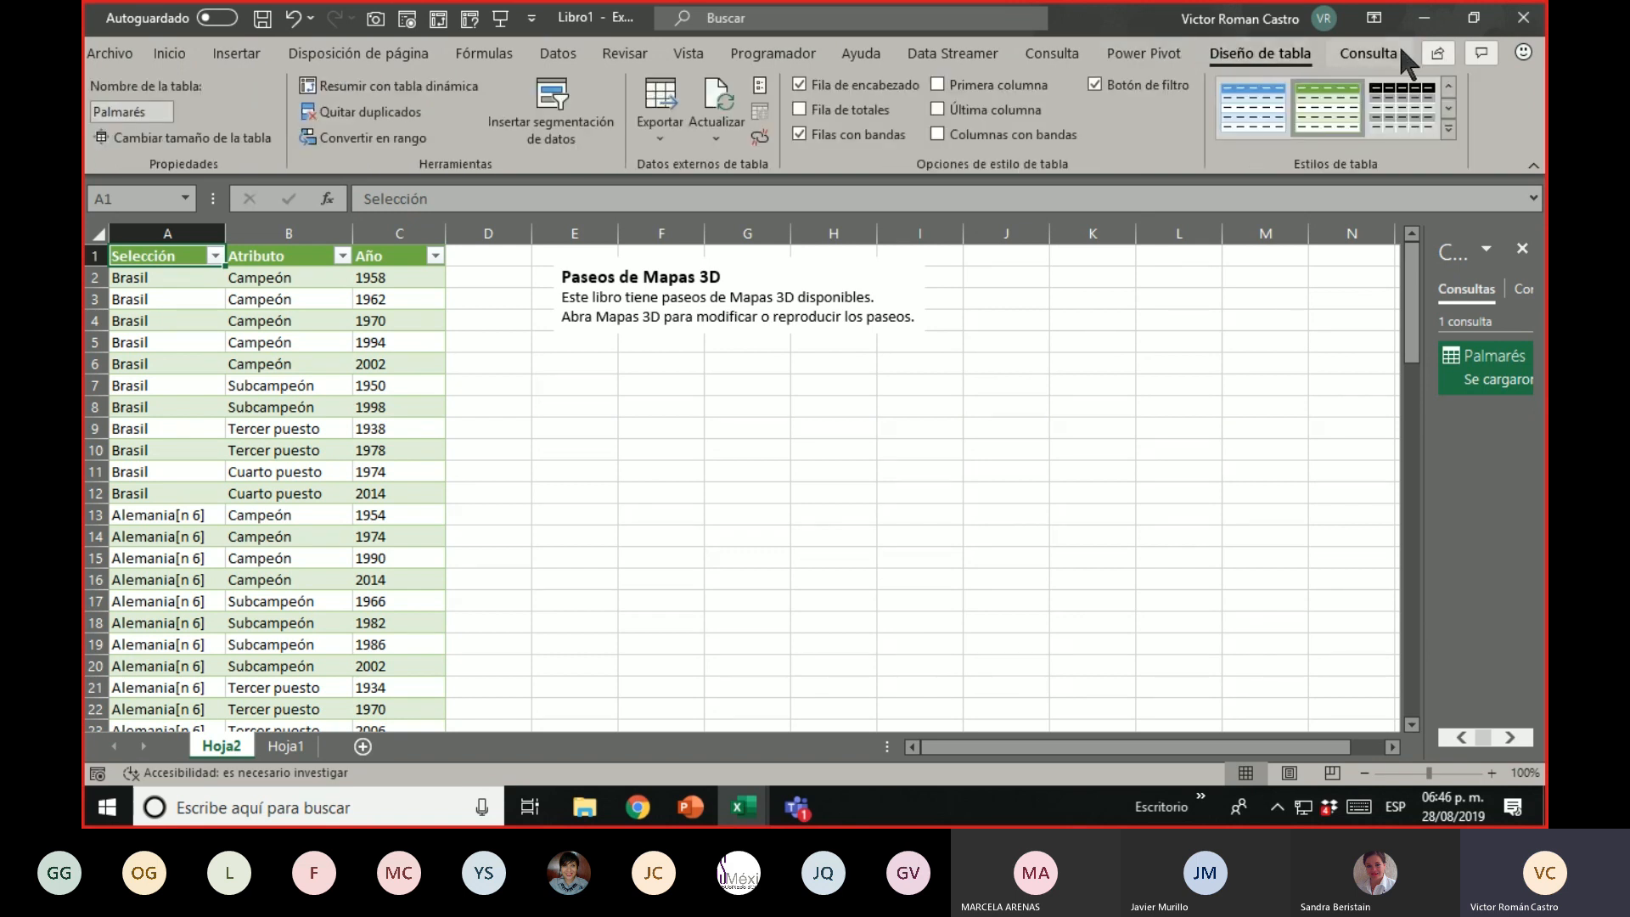
pyautogui.click(1384, 53)
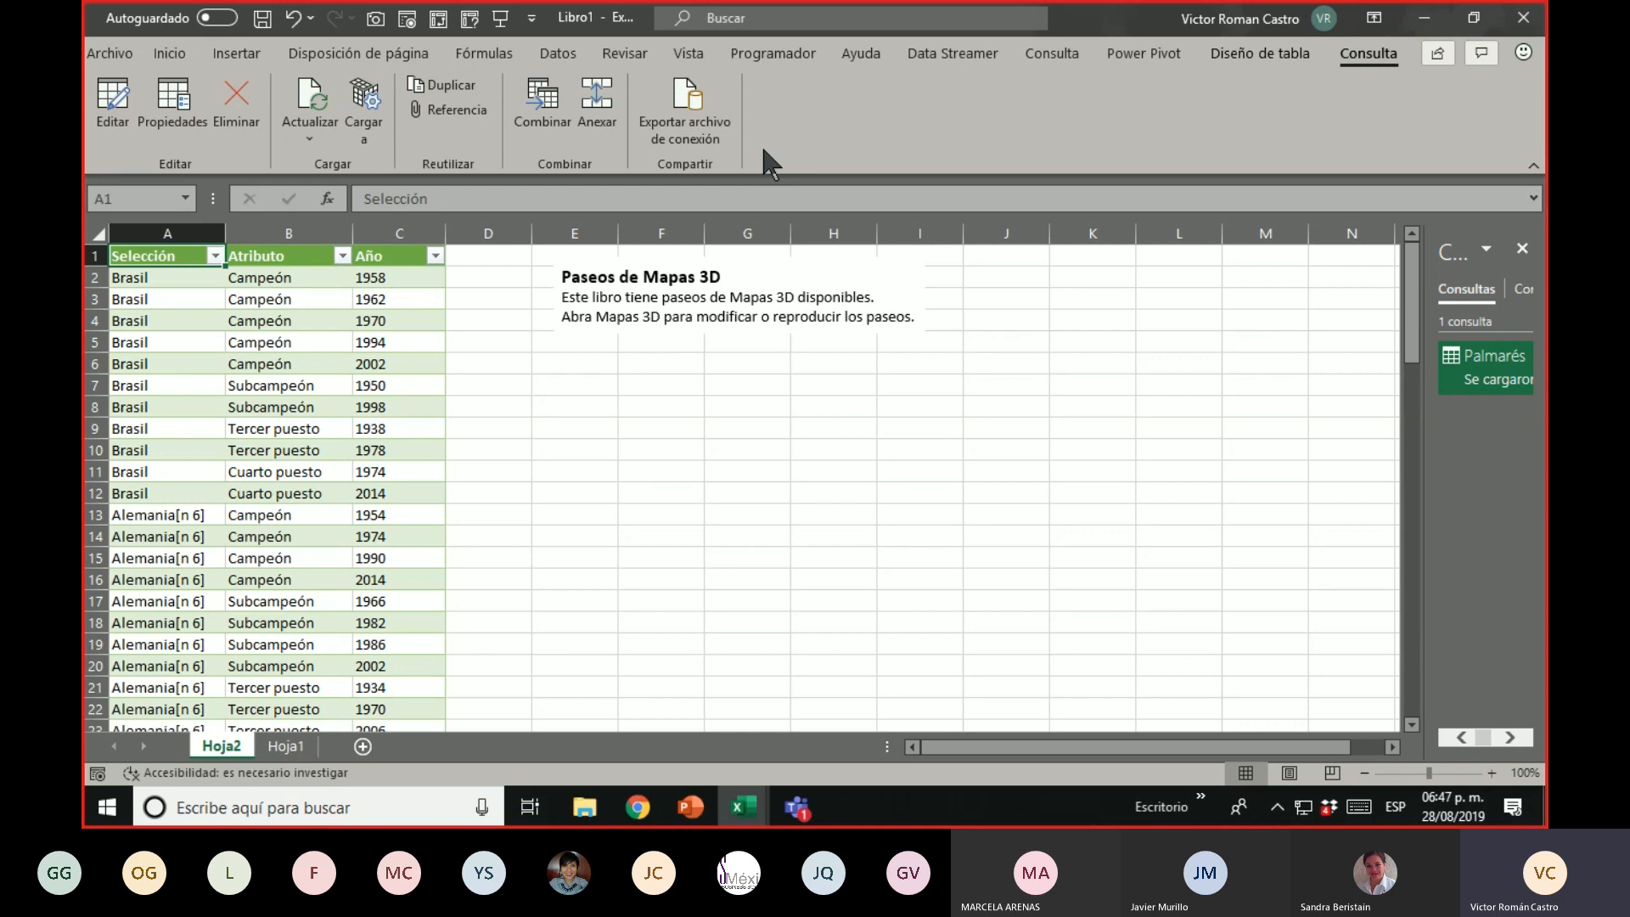
# Bring back the data import commands and switch to the blank worksheet Hoja1
pyautogui.click(576, 59)
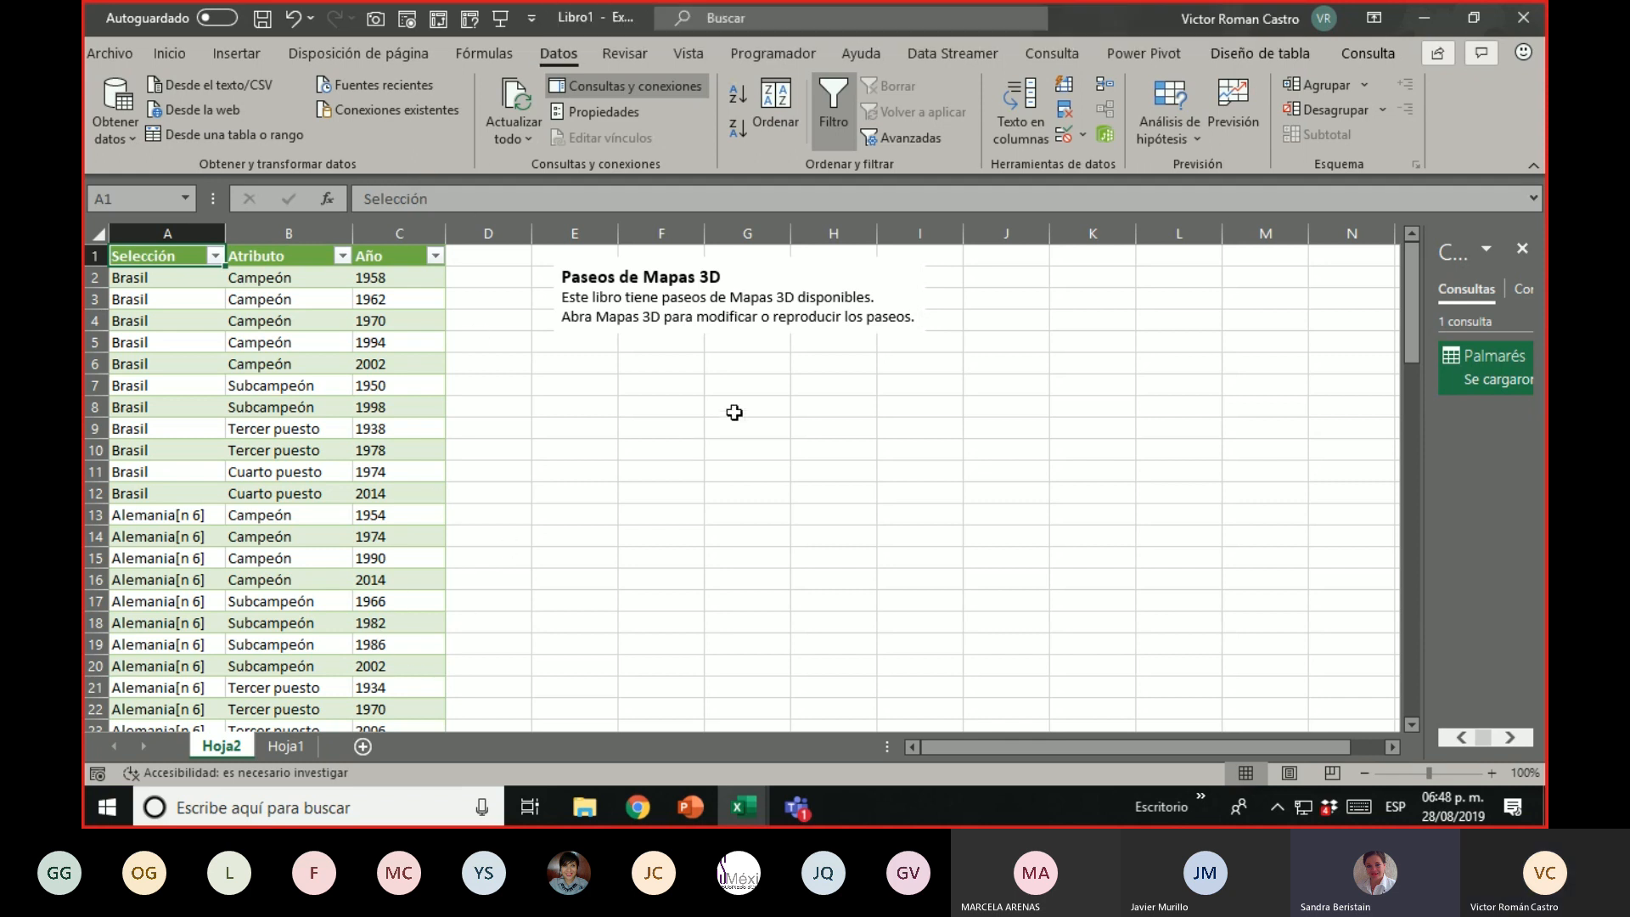
pyautogui.click(778, 363)
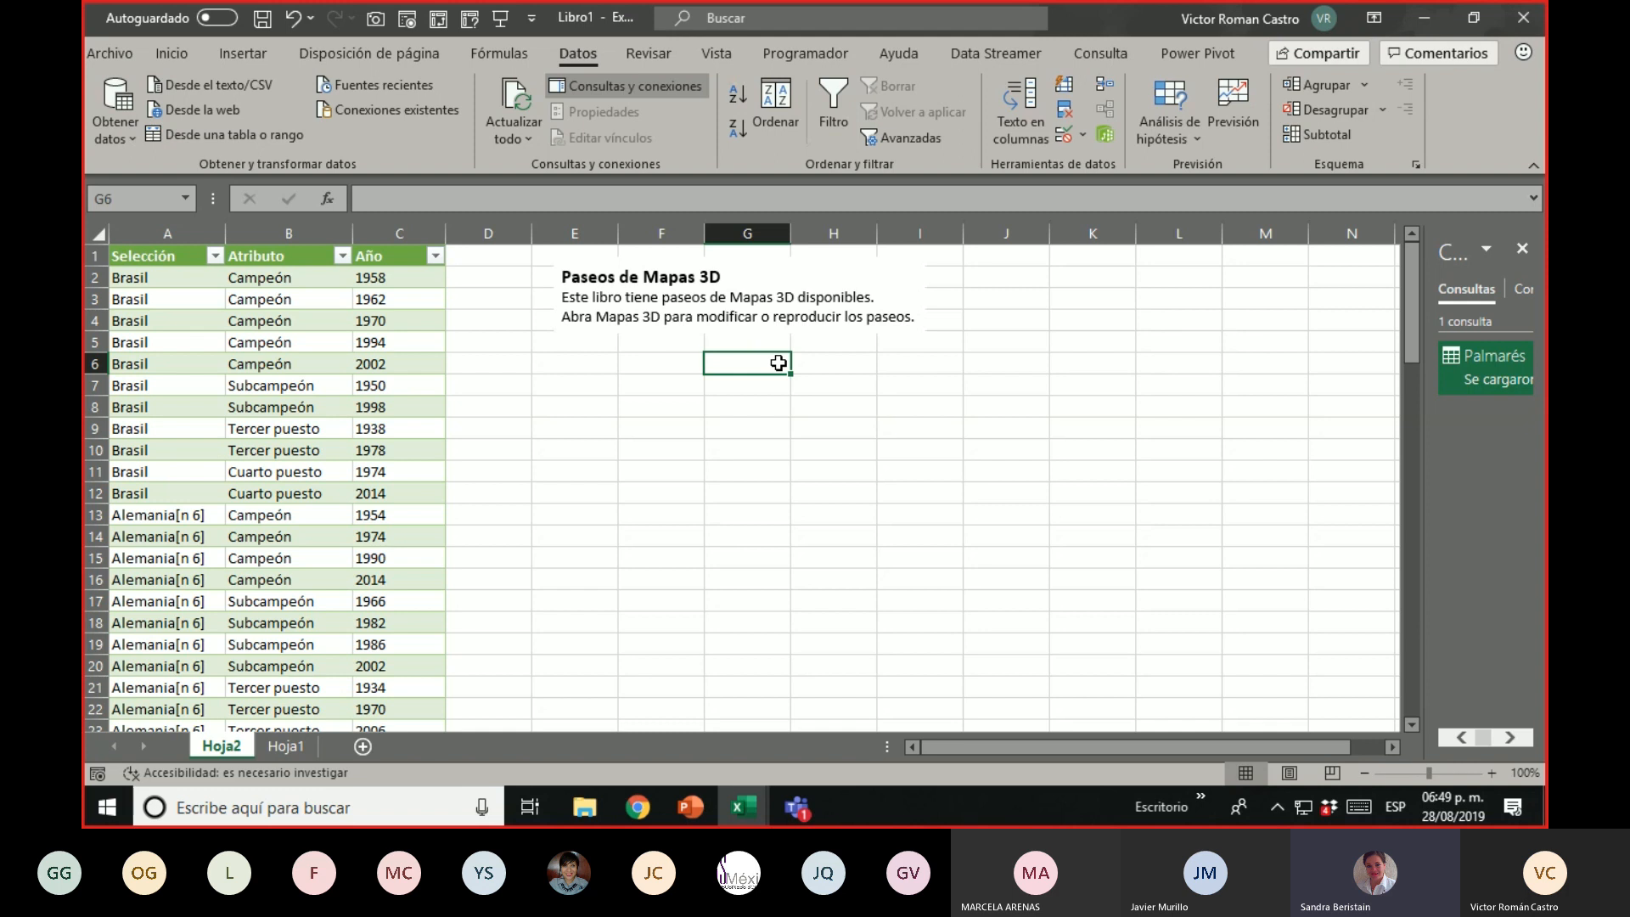
pyautogui.click(285, 745)
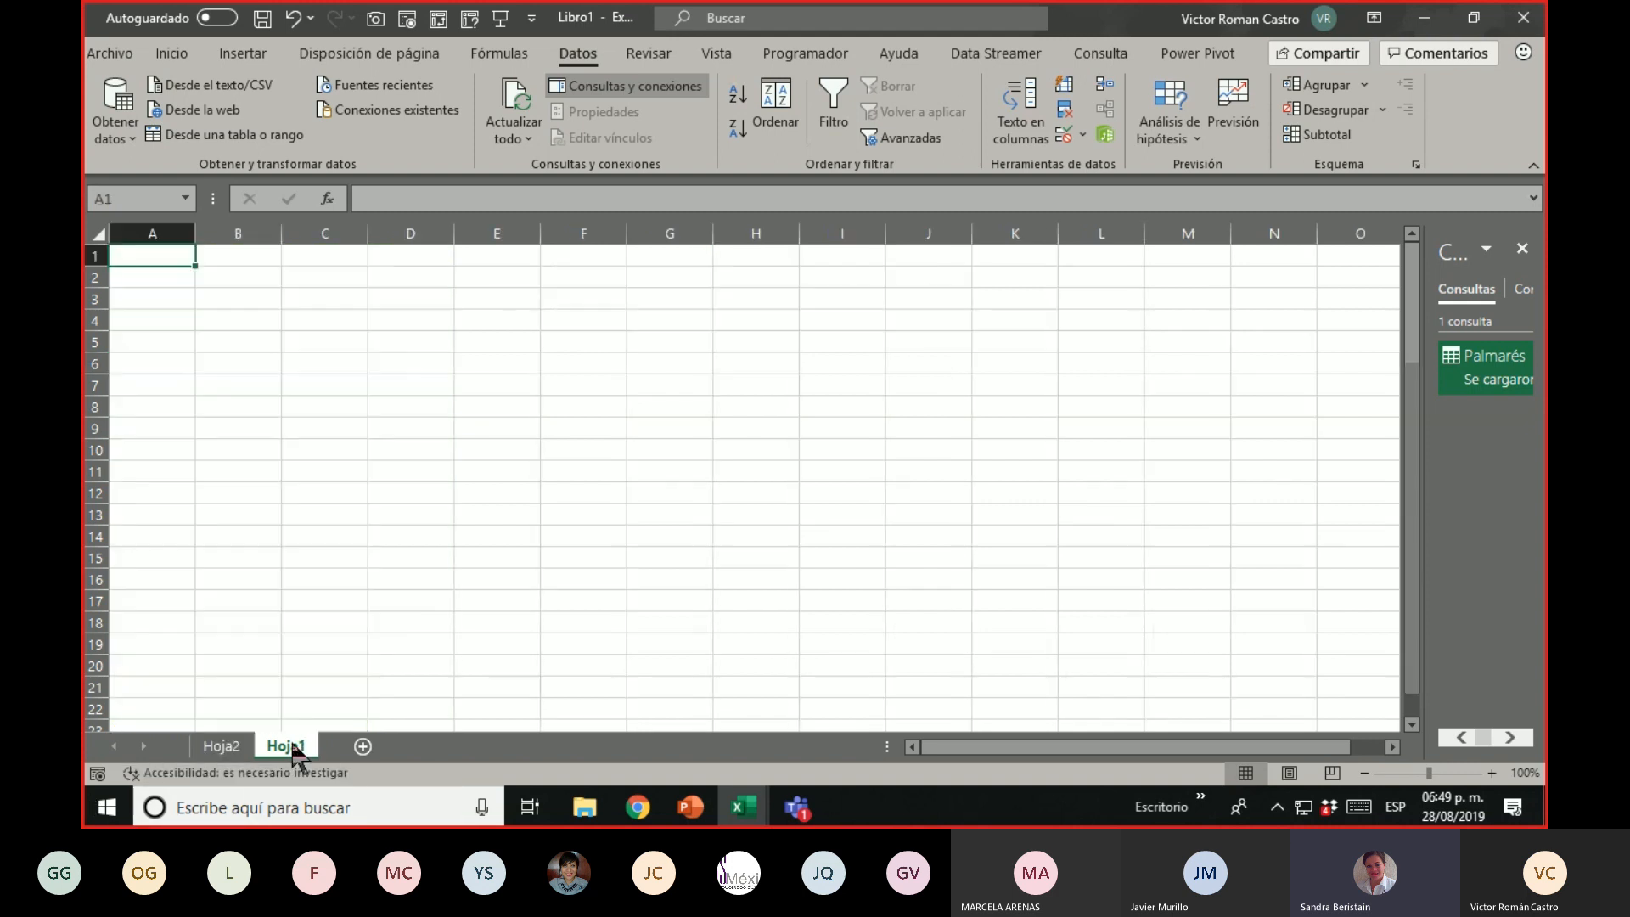
# Open the Palmarés query from Hoja2 in the Power Query Editor and close the editor without changes
pyautogui.click(208, 745)
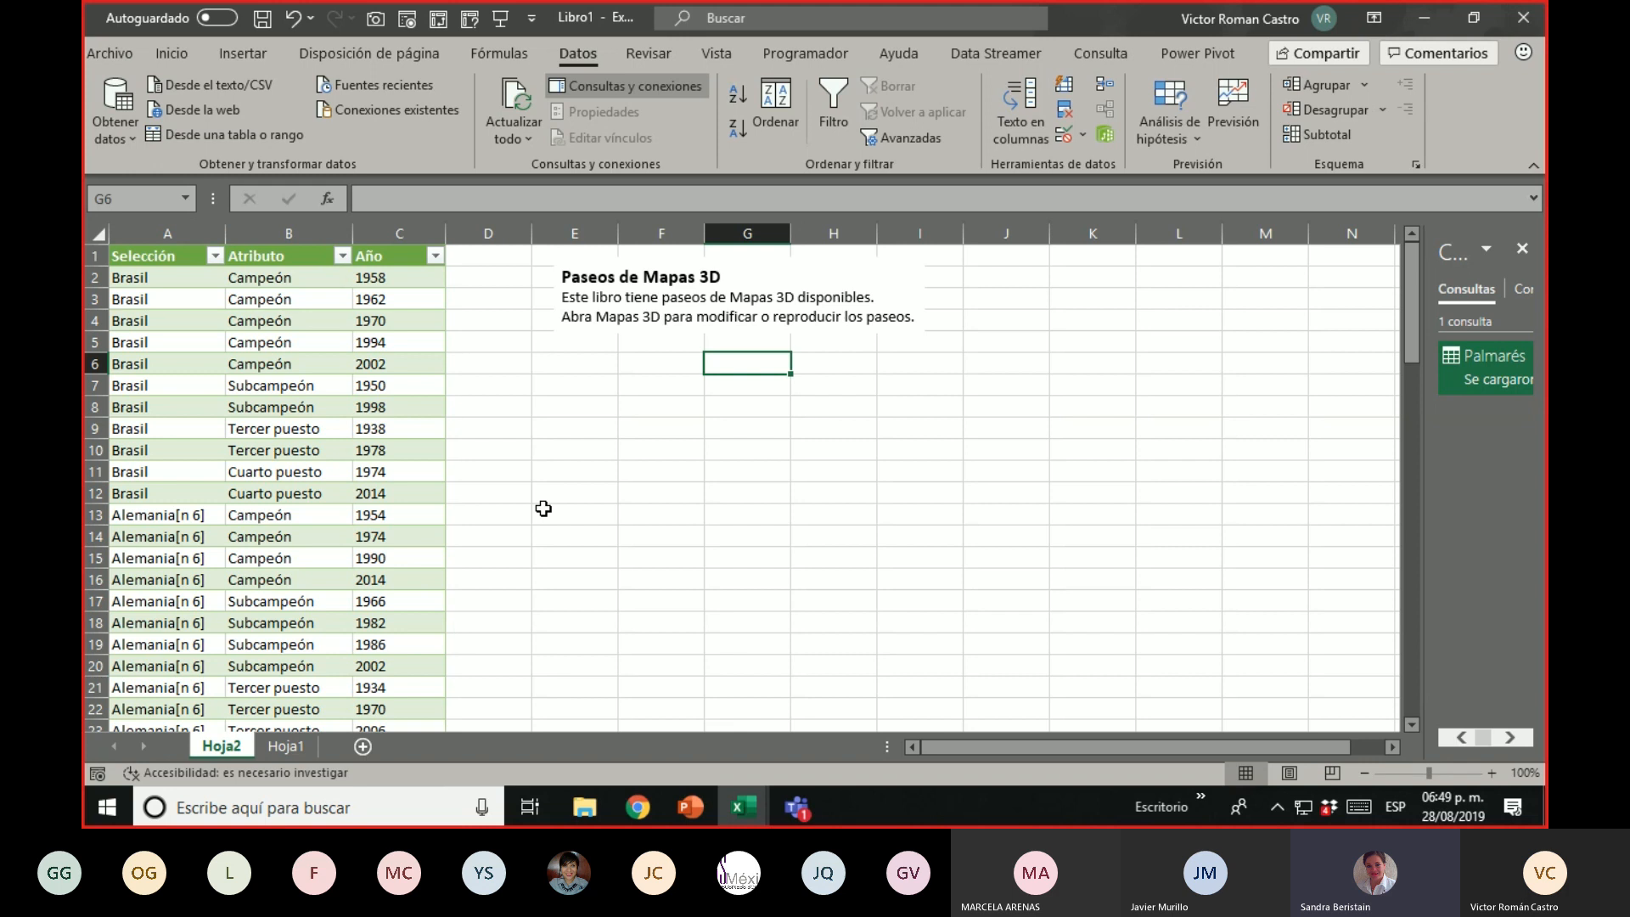
pyautogui.scroll(-1, 573, 519)
pyautogui.scroll(1, 586, 527)
pyautogui.click(1510, 362)
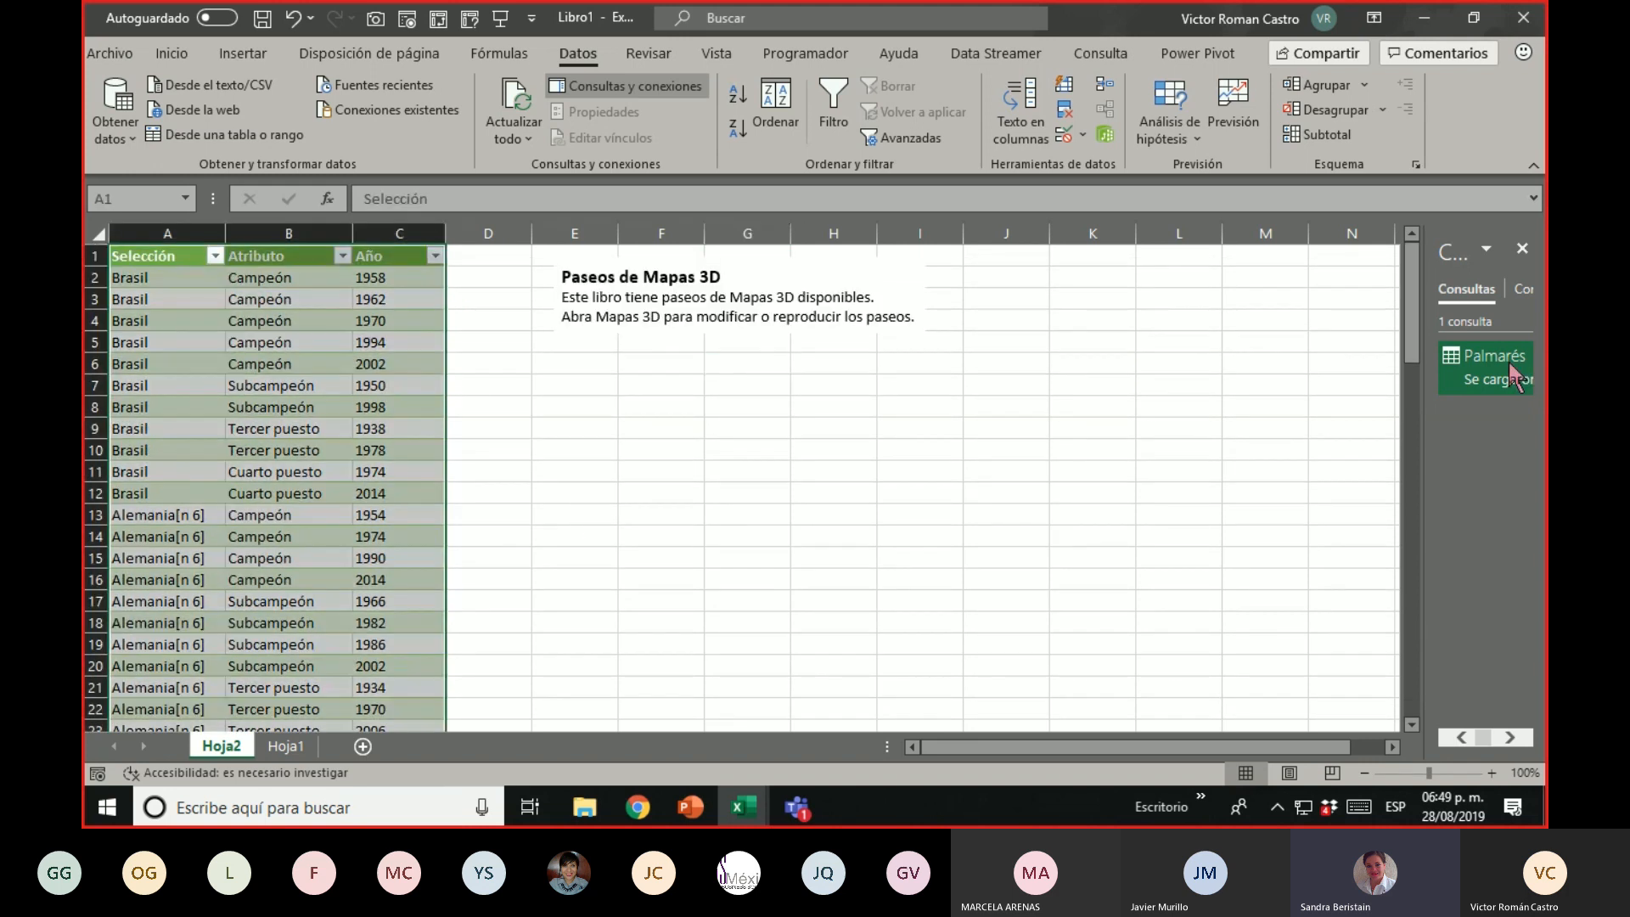
pyautogui.doubleClick(1510, 362)
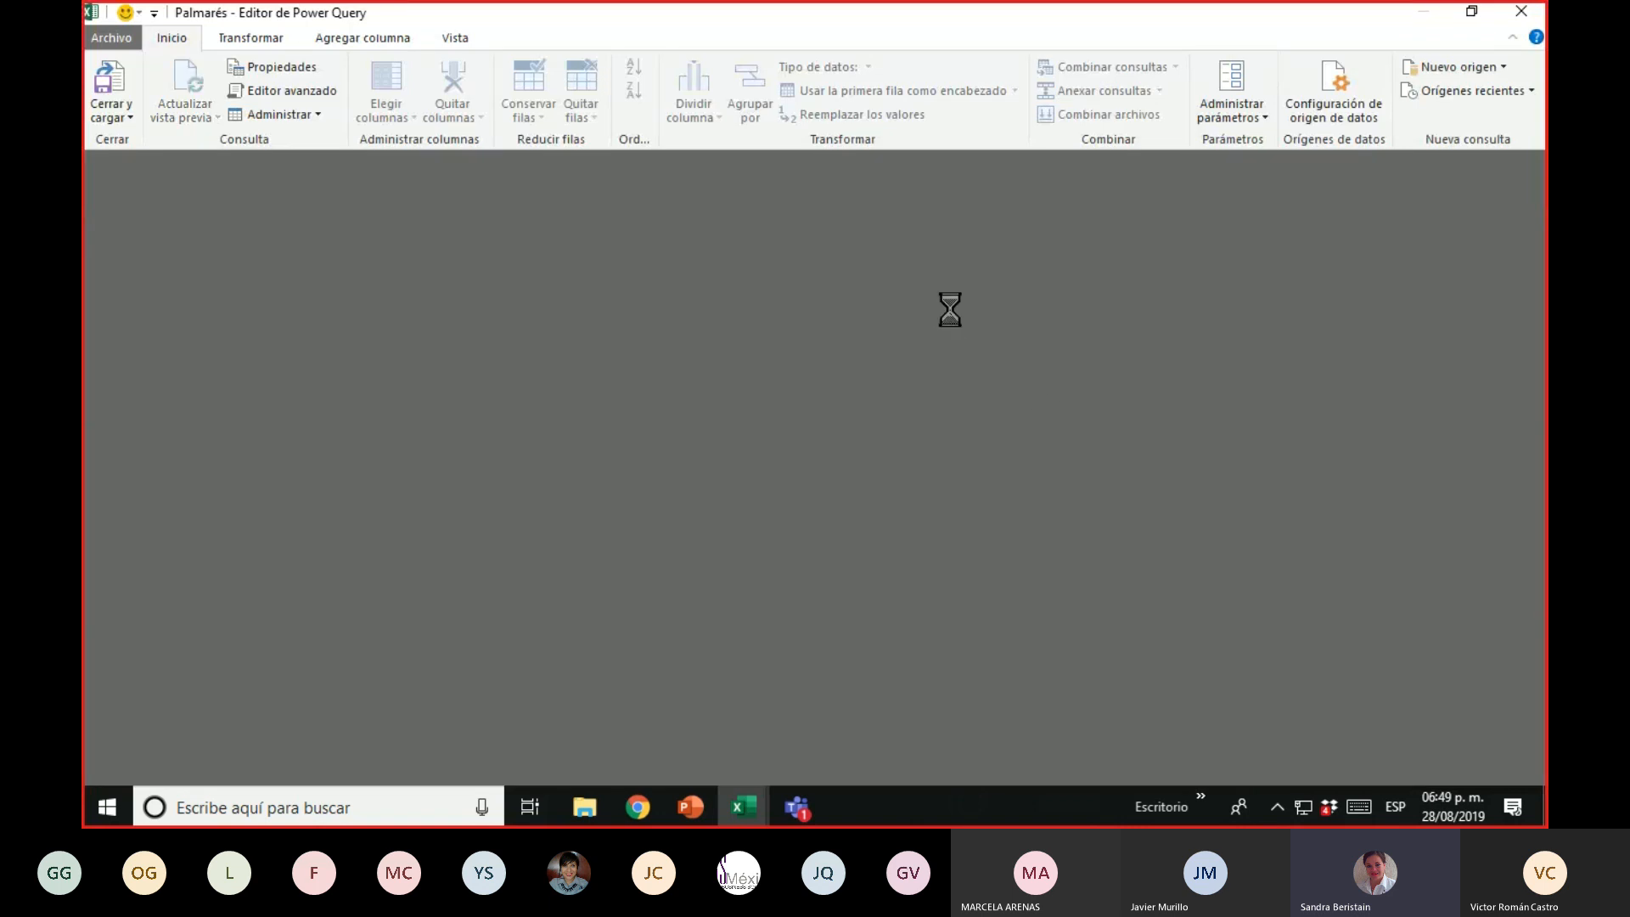
pyautogui.click(1521, 11)
# Look over the table on Hoja2, check the blank sheet Hoja1 and return to Hoja2
pyautogui.scroll(-5, 353, 447)
pyautogui.scroll(5, 352, 448)
pyautogui.click(278, 747)
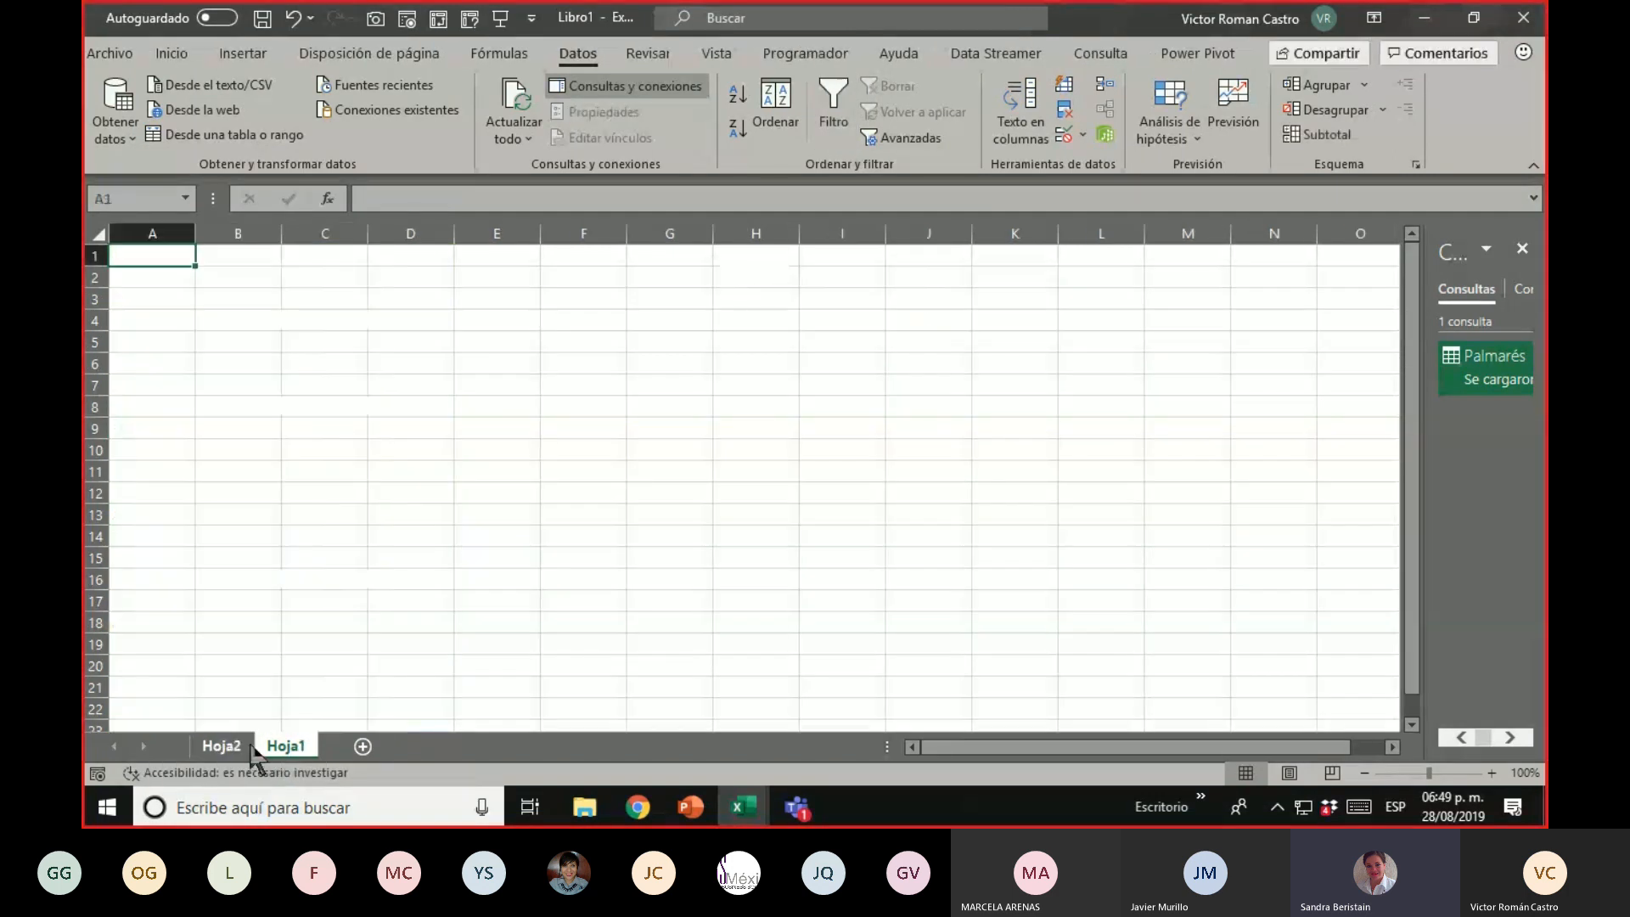
pyautogui.click(251, 746)
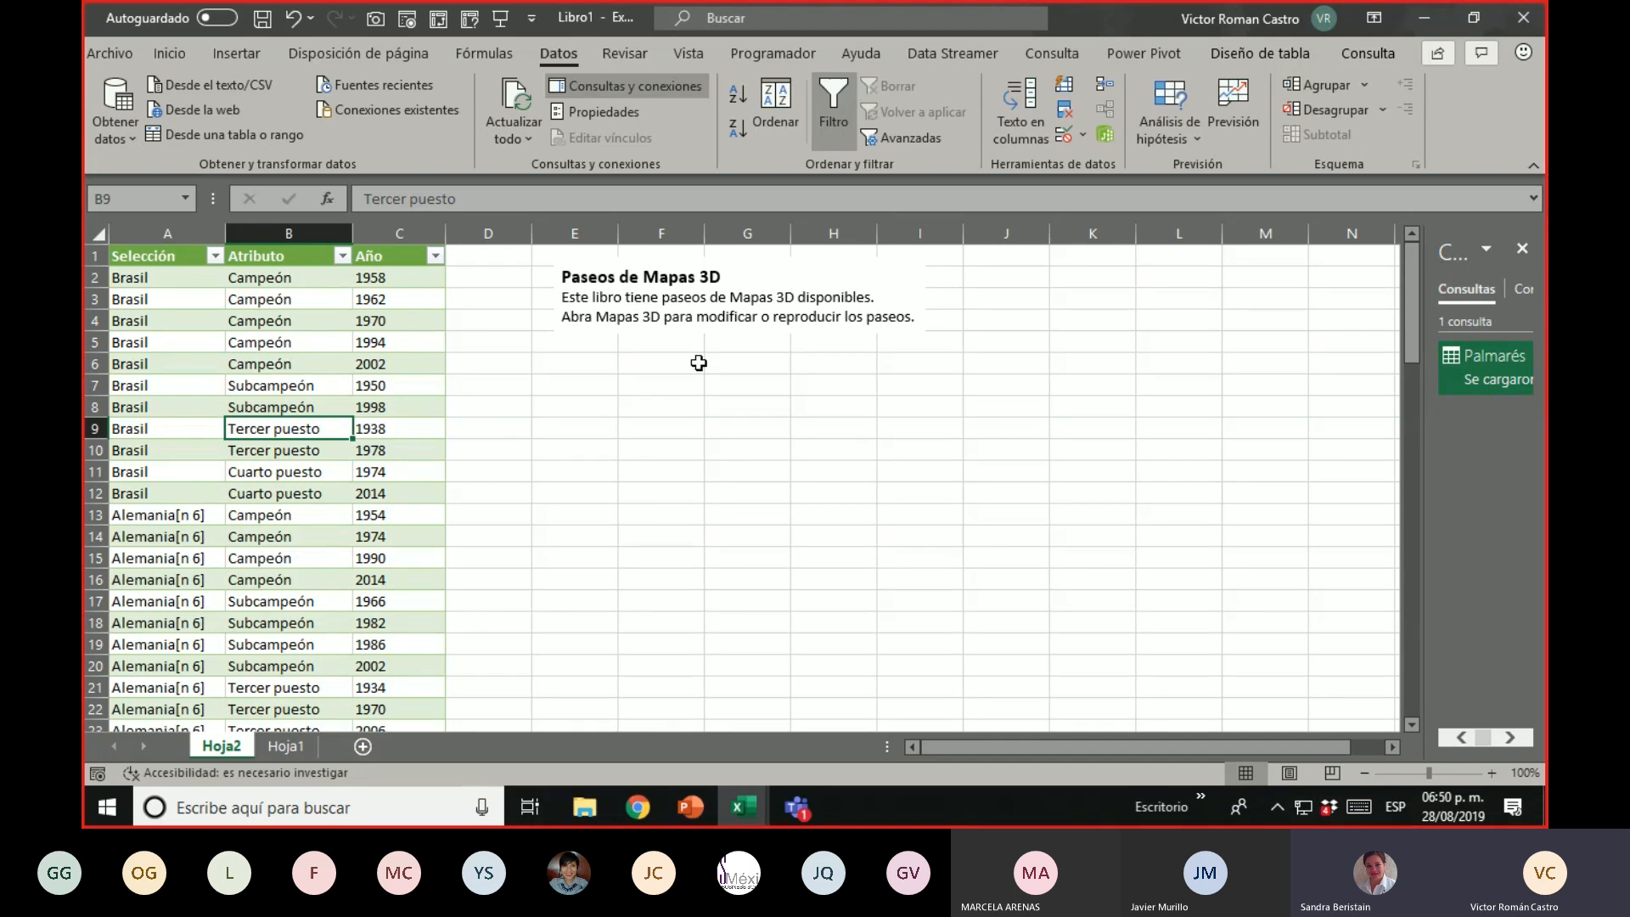
# View the 3D Maps tour window, return to the worksheet and select the Paseos de Mapas 3D text box
pyautogui.click(723, 329)
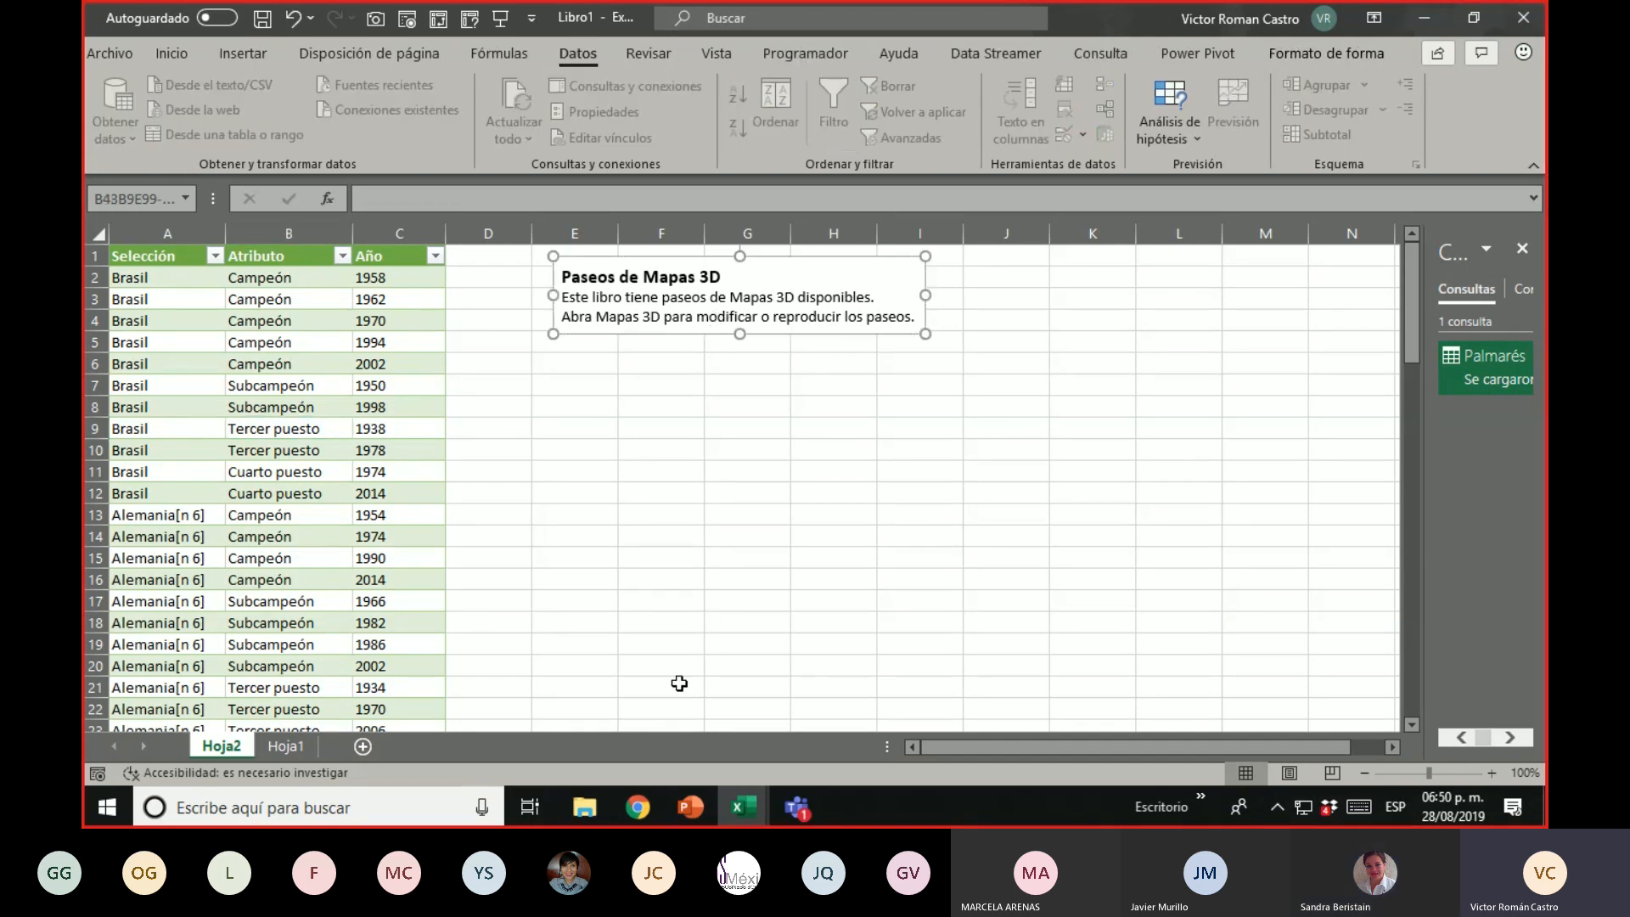
pyautogui.moveTo(729, 817)
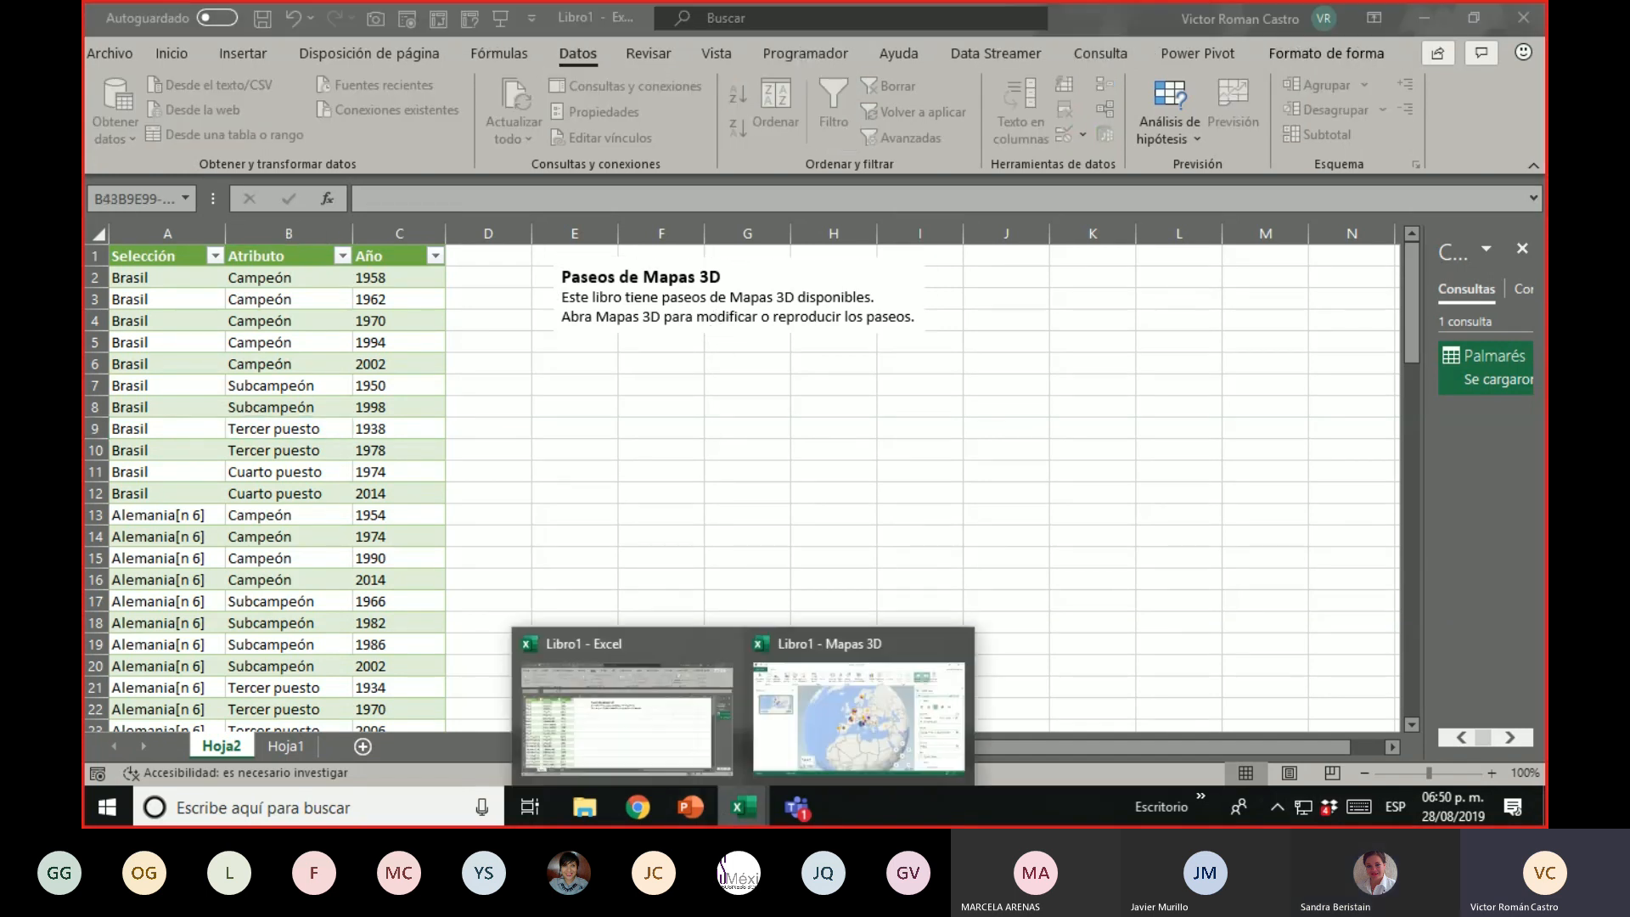
pyautogui.click(849, 711)
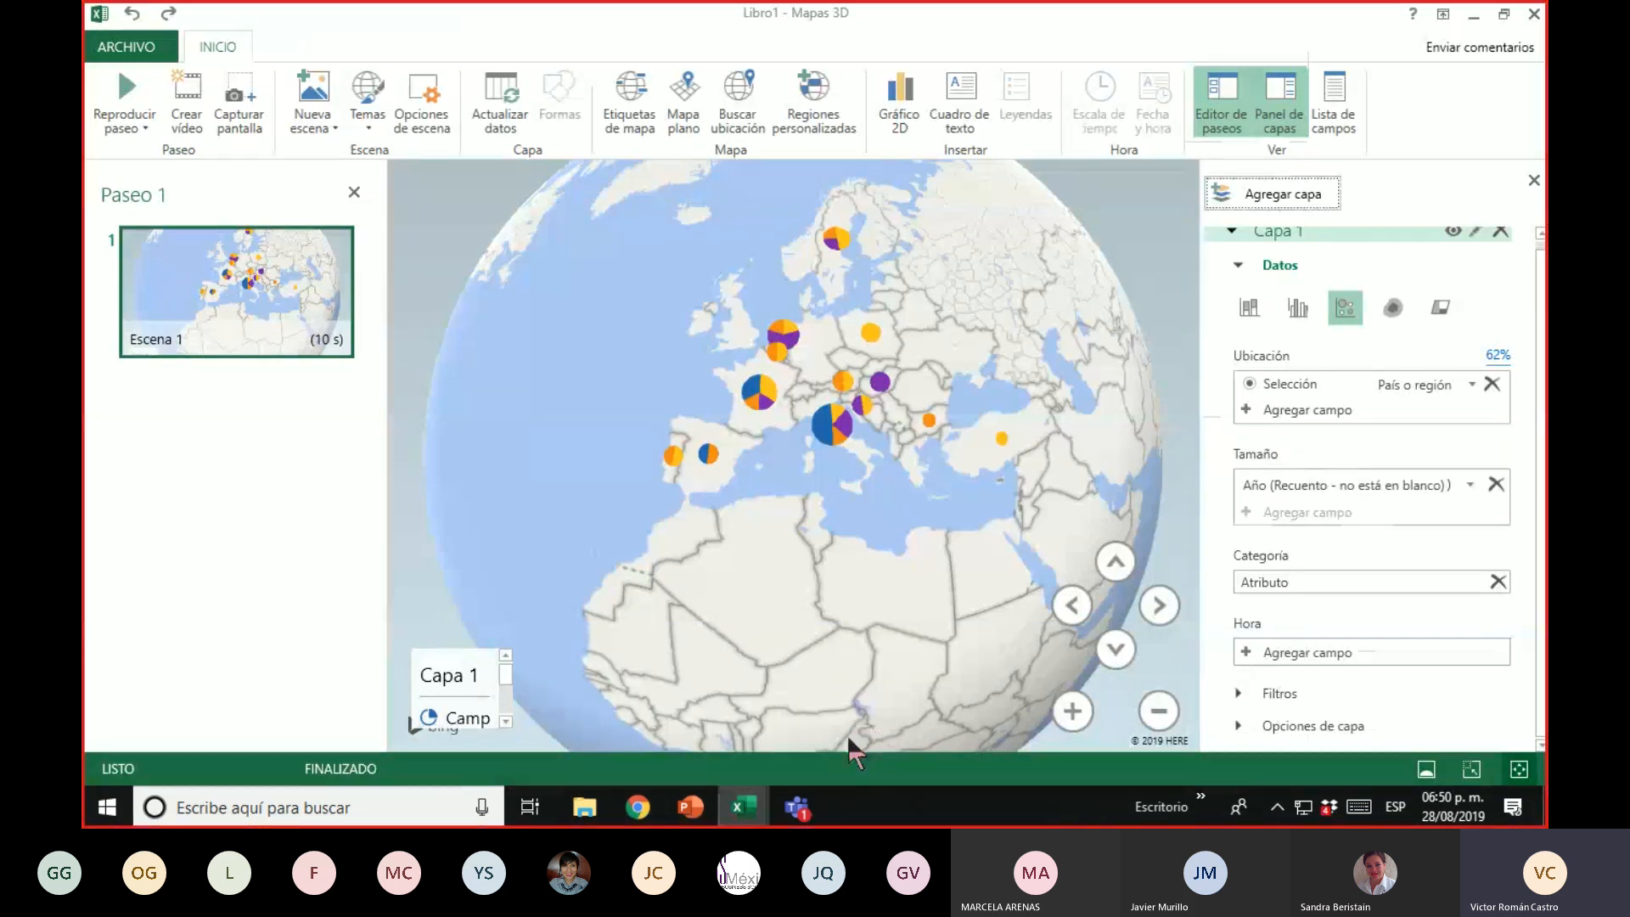
pyautogui.hotkey('alt', 'Tab')
pyautogui.click(442, 368)
pyautogui.click(651, 324)
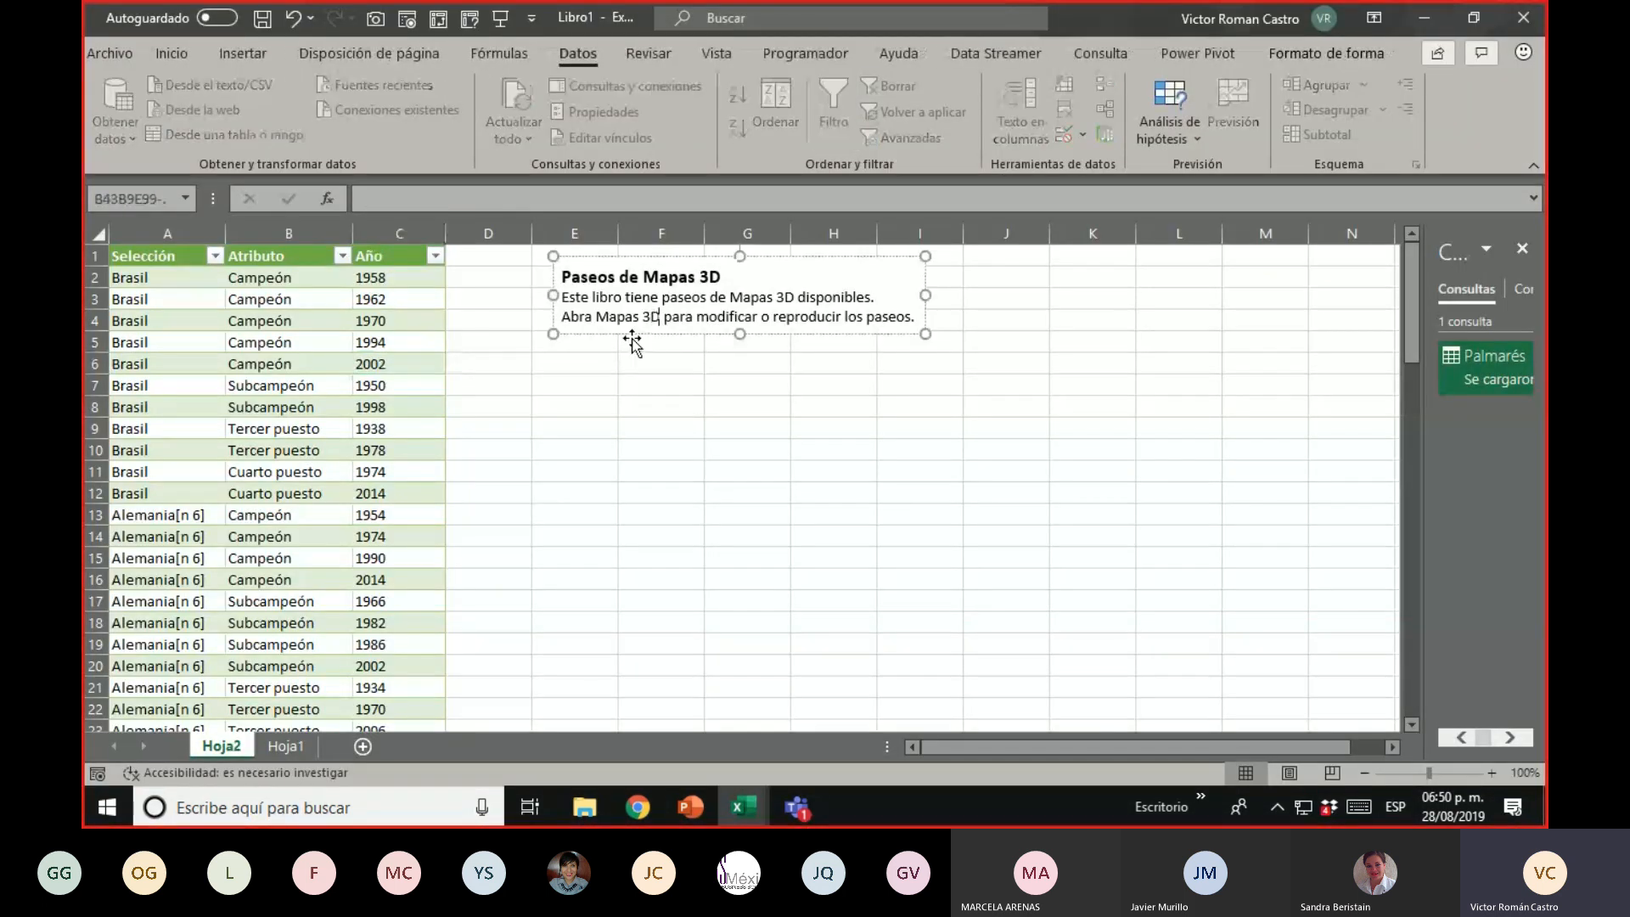
pyautogui.click(661, 371)
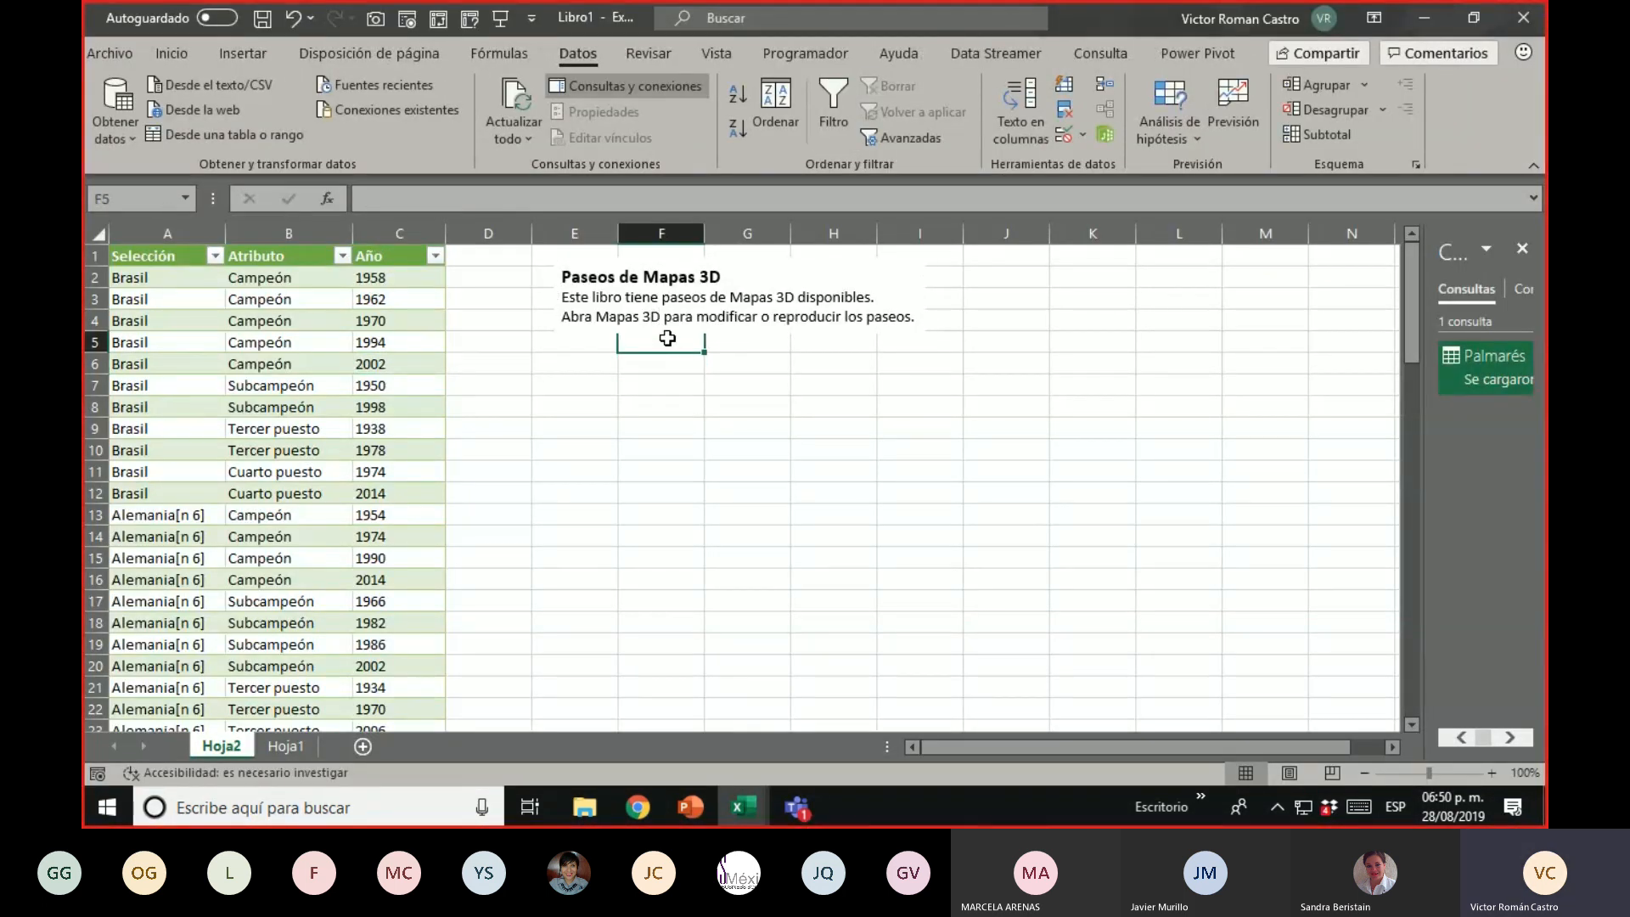
pyautogui.click(672, 335)
pyautogui.click(674, 336)
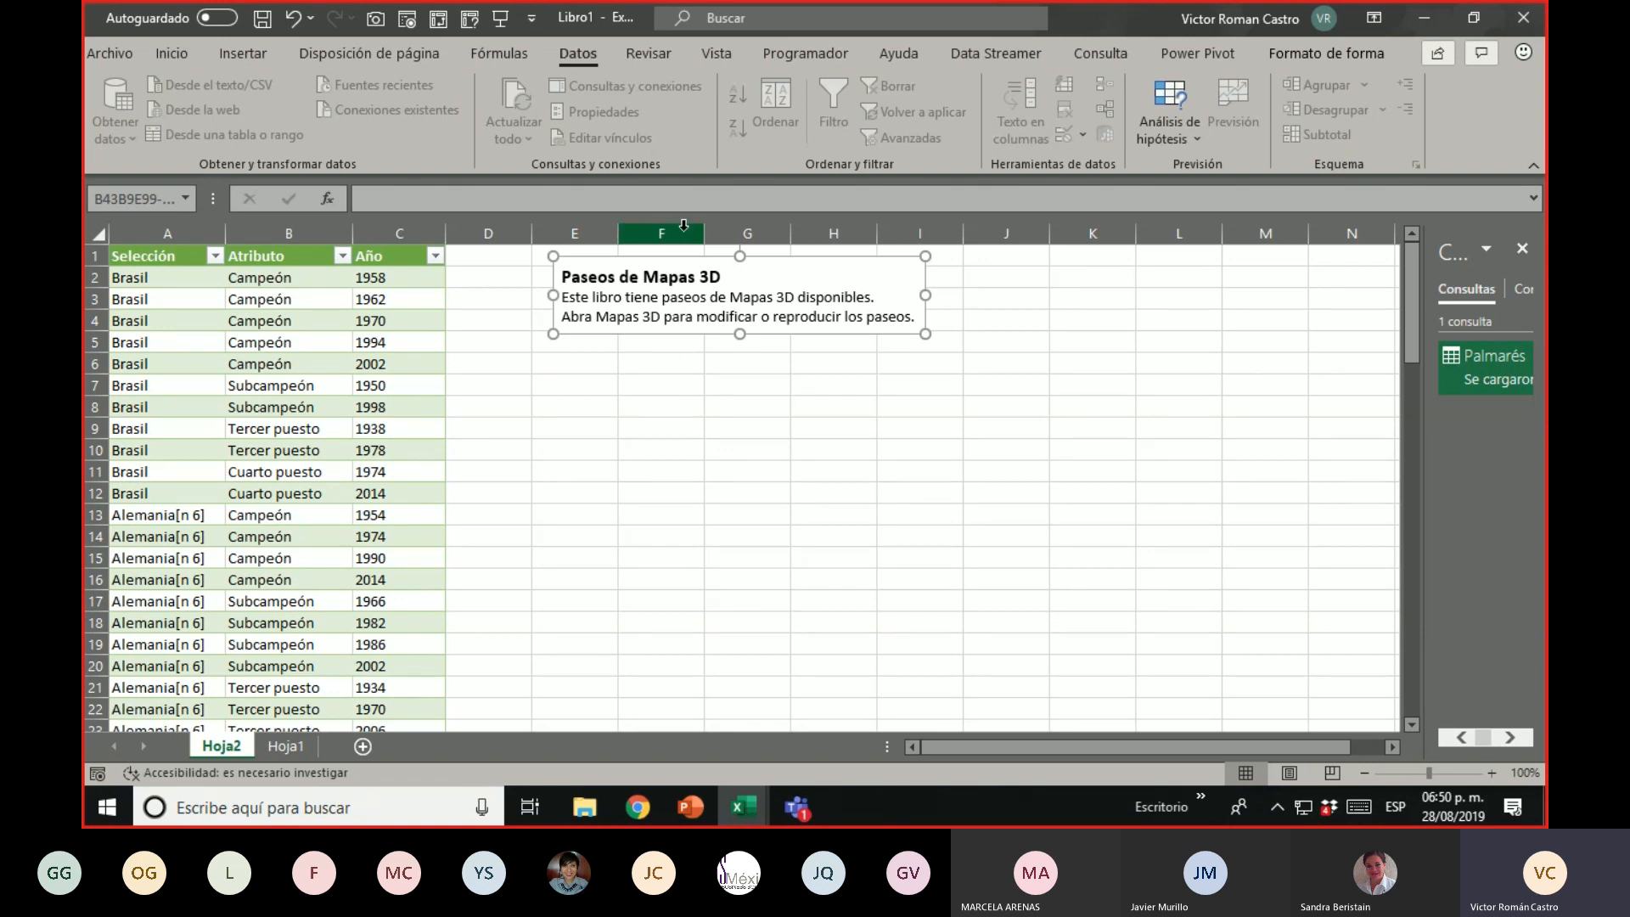
# Switch to Chrome to review Wikipedia's Palmarés table and return to the table on Hoja2 in Excel
pyautogui.click(638, 811)
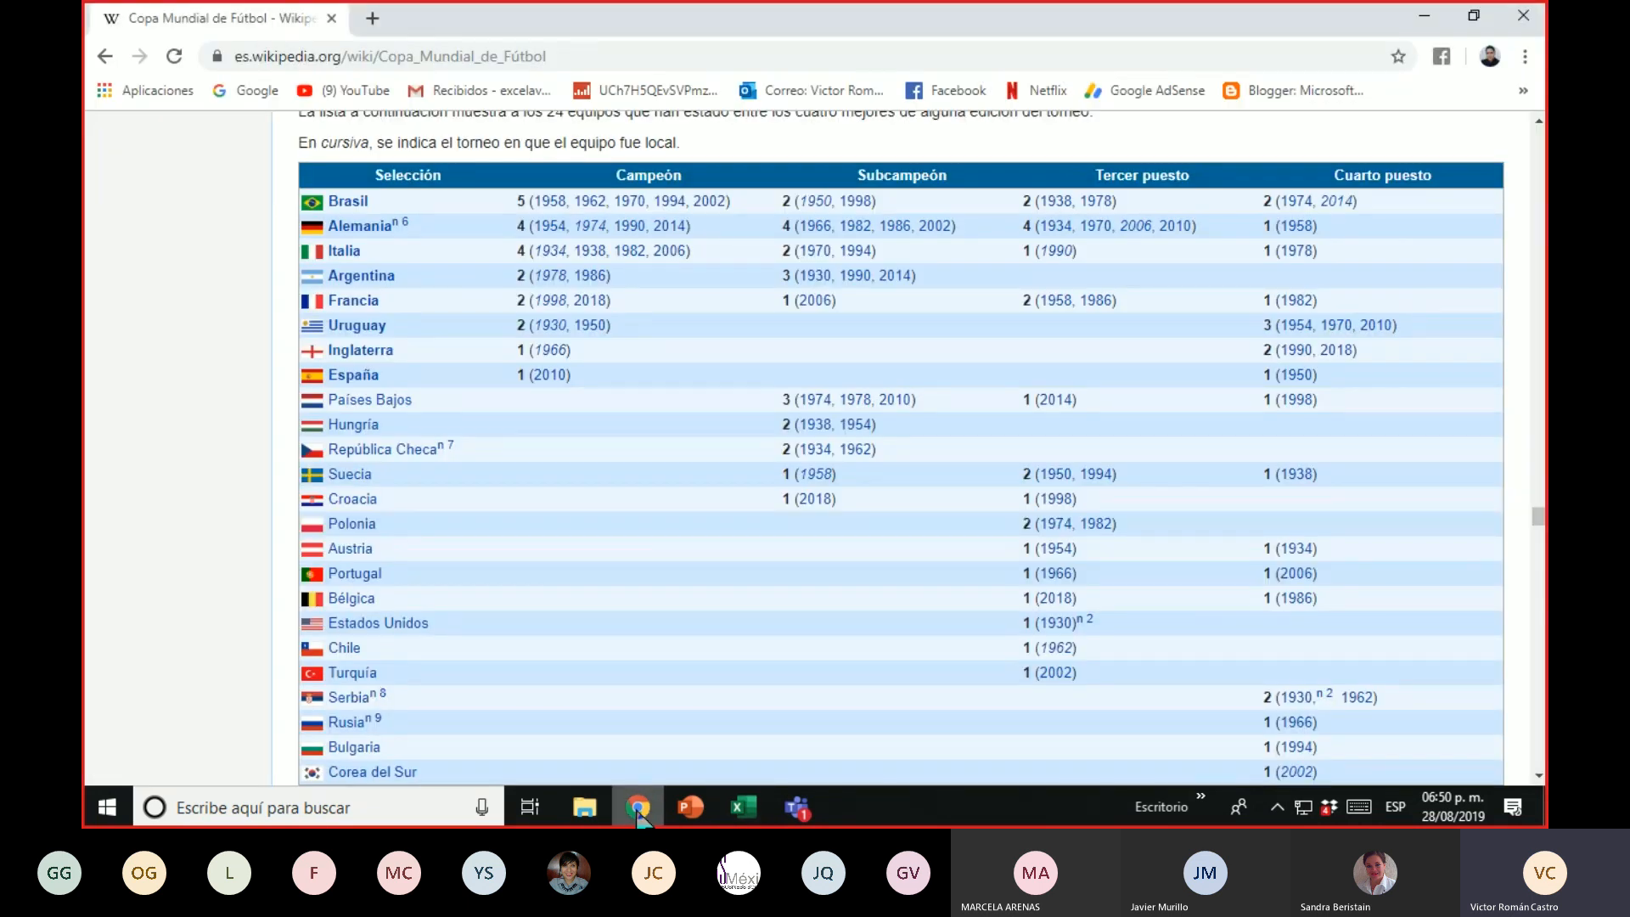
pyautogui.scroll(-4, 1219, 436)
pyautogui.scroll(4, 1201, 473)
pyautogui.scroll(1, 473, 447)
pyautogui.scroll(-2, 473, 447)
pyautogui.hotkey('alt', 'Tab')
pyautogui.scroll(-3, 628, 484)
pyautogui.scroll(3, 629, 484)
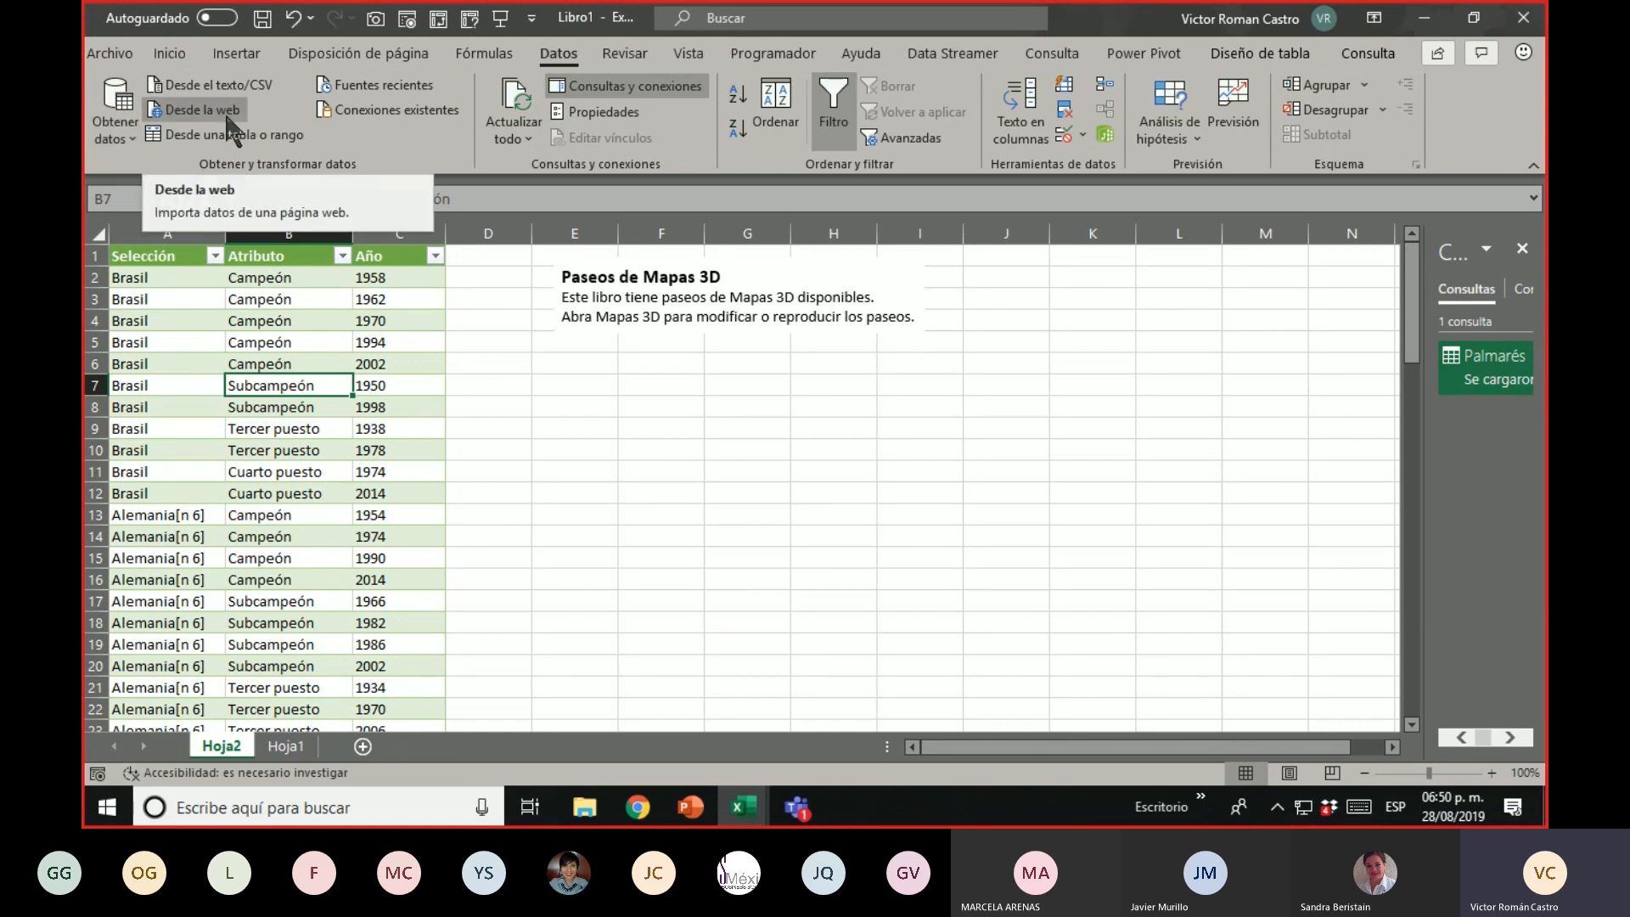
# Examine the full list of teams and placings on the Wikipedia page in Chrome again, ending back in the Excel workbook
pyautogui.click(650, 814)
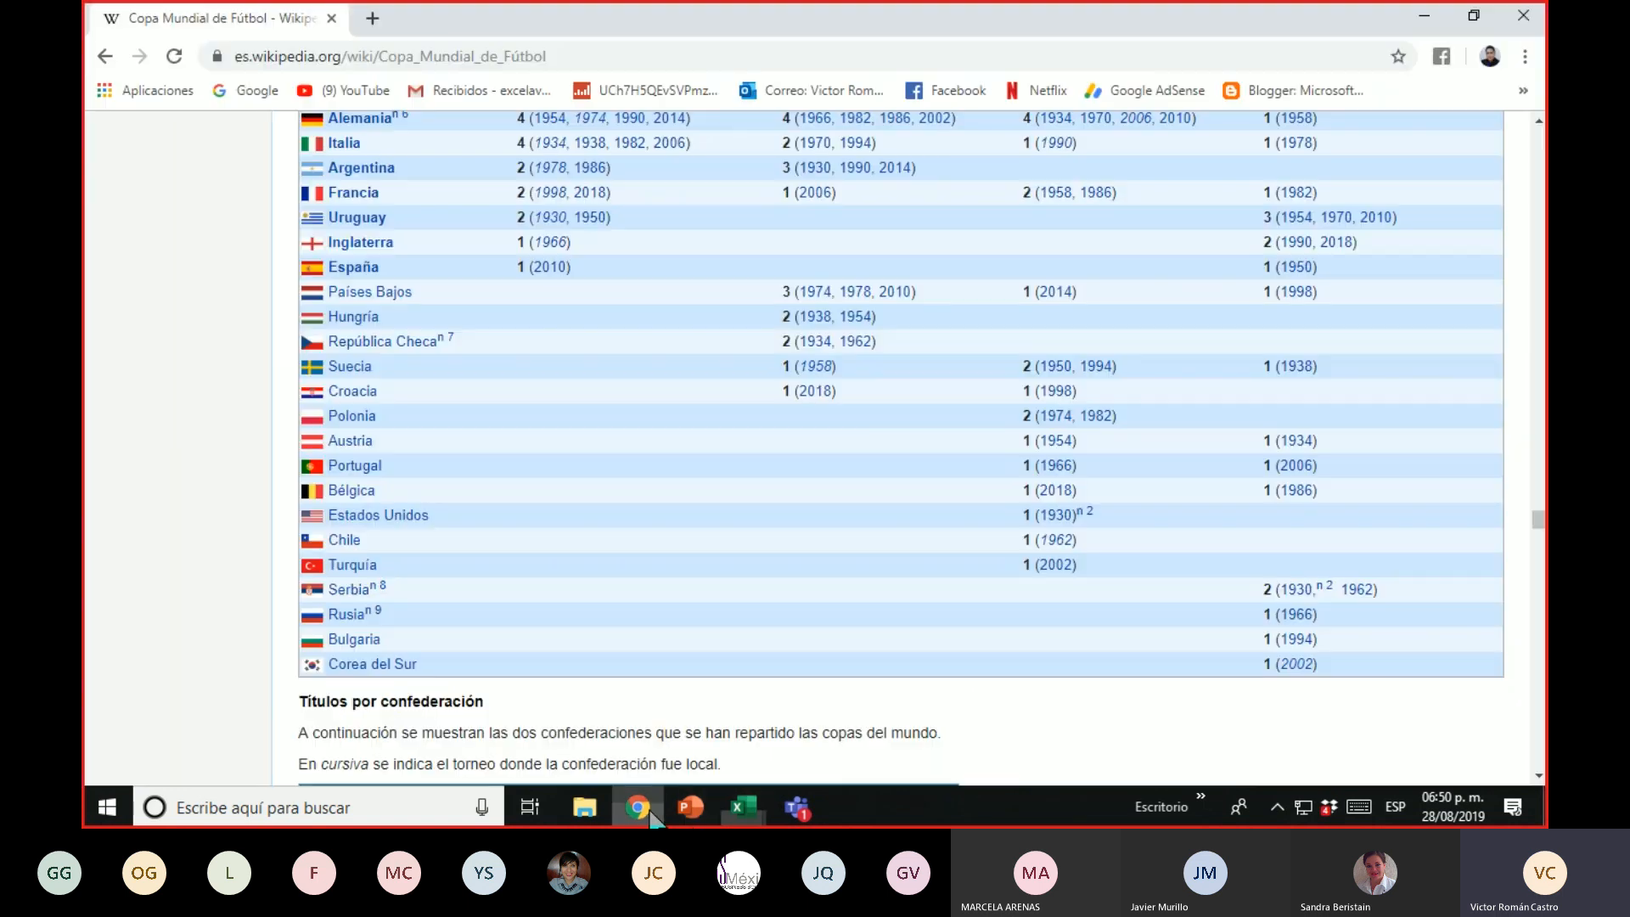
pyautogui.scroll(-4, 599, 383)
pyautogui.scroll(5, 633, 447)
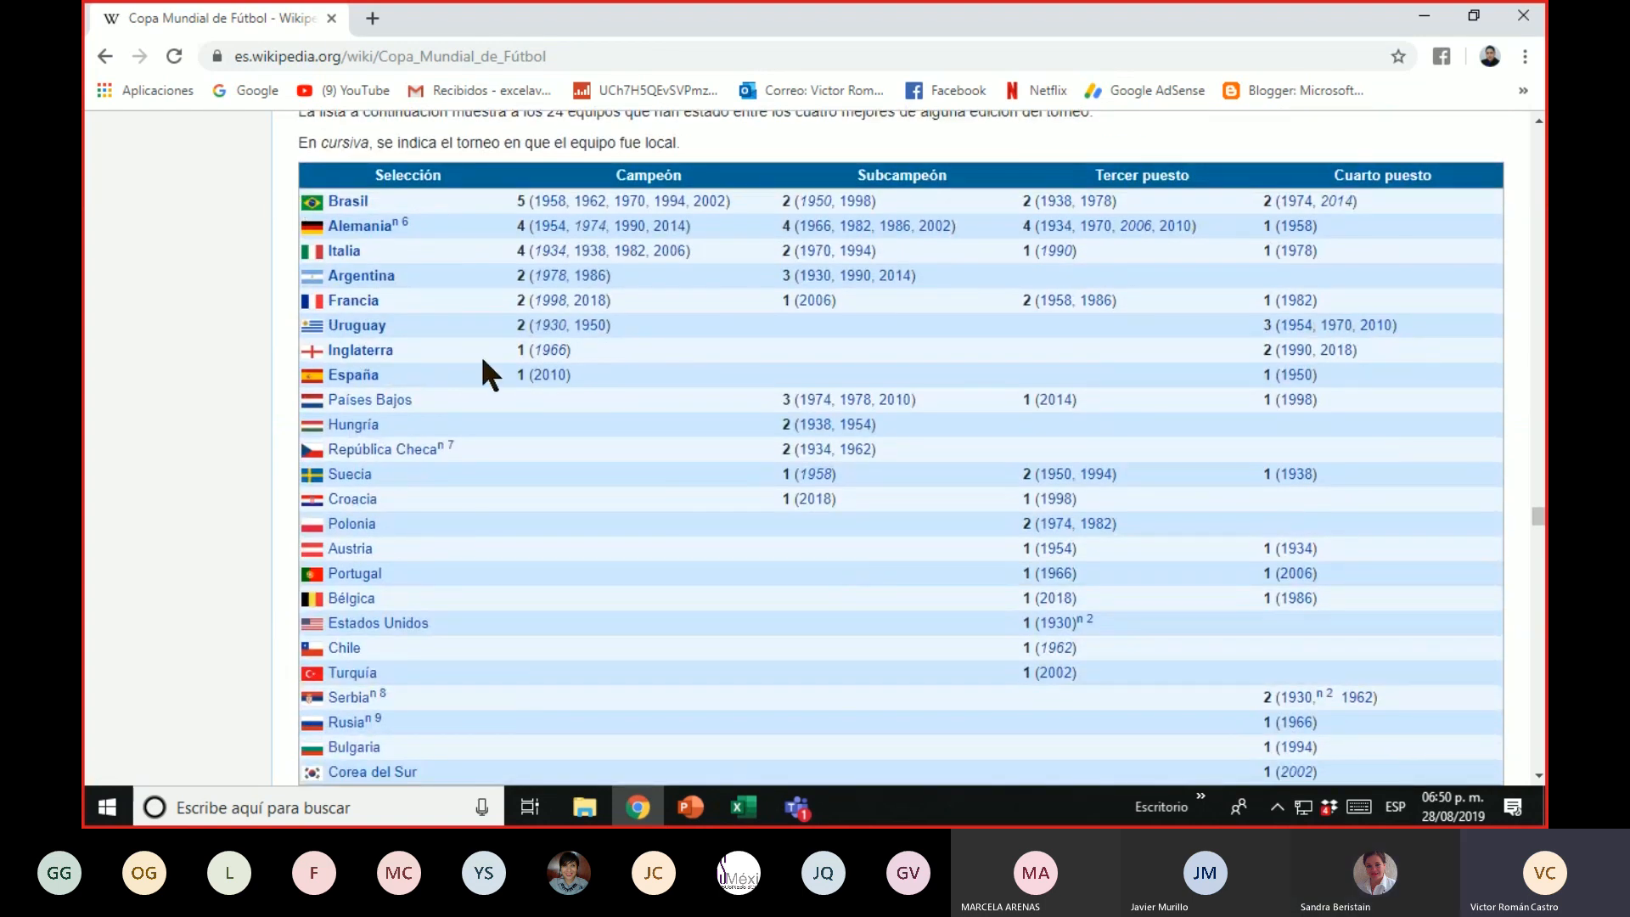
pyautogui.scroll(-2, 635, 291)
pyautogui.scroll(-1, 636, 356)
pyautogui.scroll(4, 636, 400)
pyautogui.hotkey('alt', 'Tab')
pyautogui.scroll(2, 419, 431)
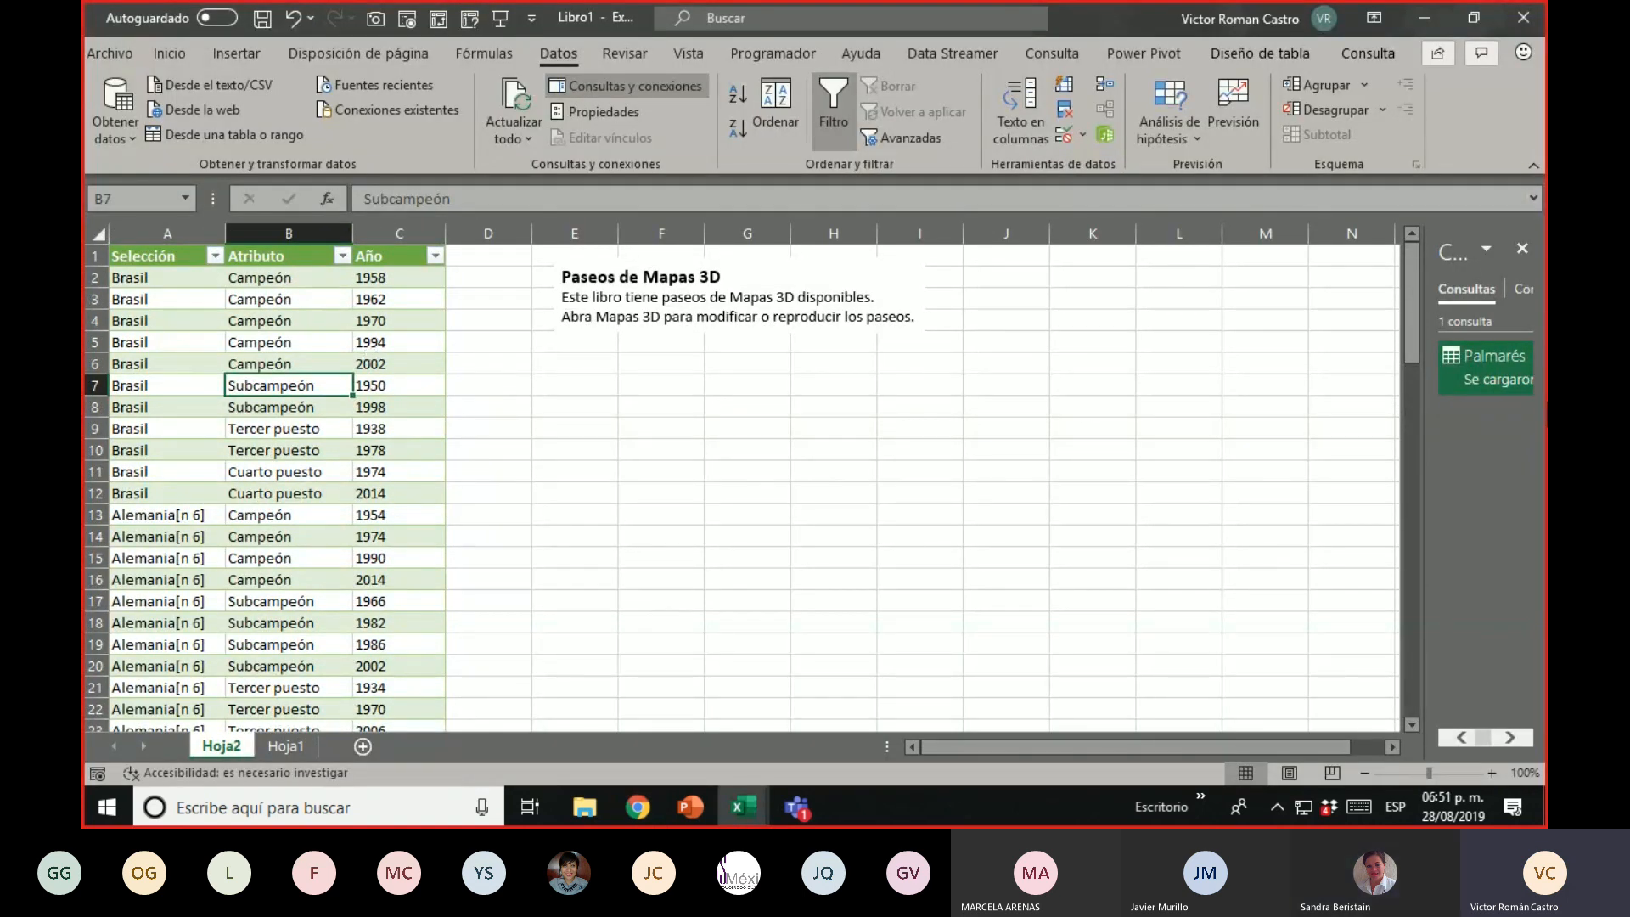
# Open the Palmarés query in the Power Query Editor, review all its rows, and close and load it
pyautogui.doubleClick(1474, 375)
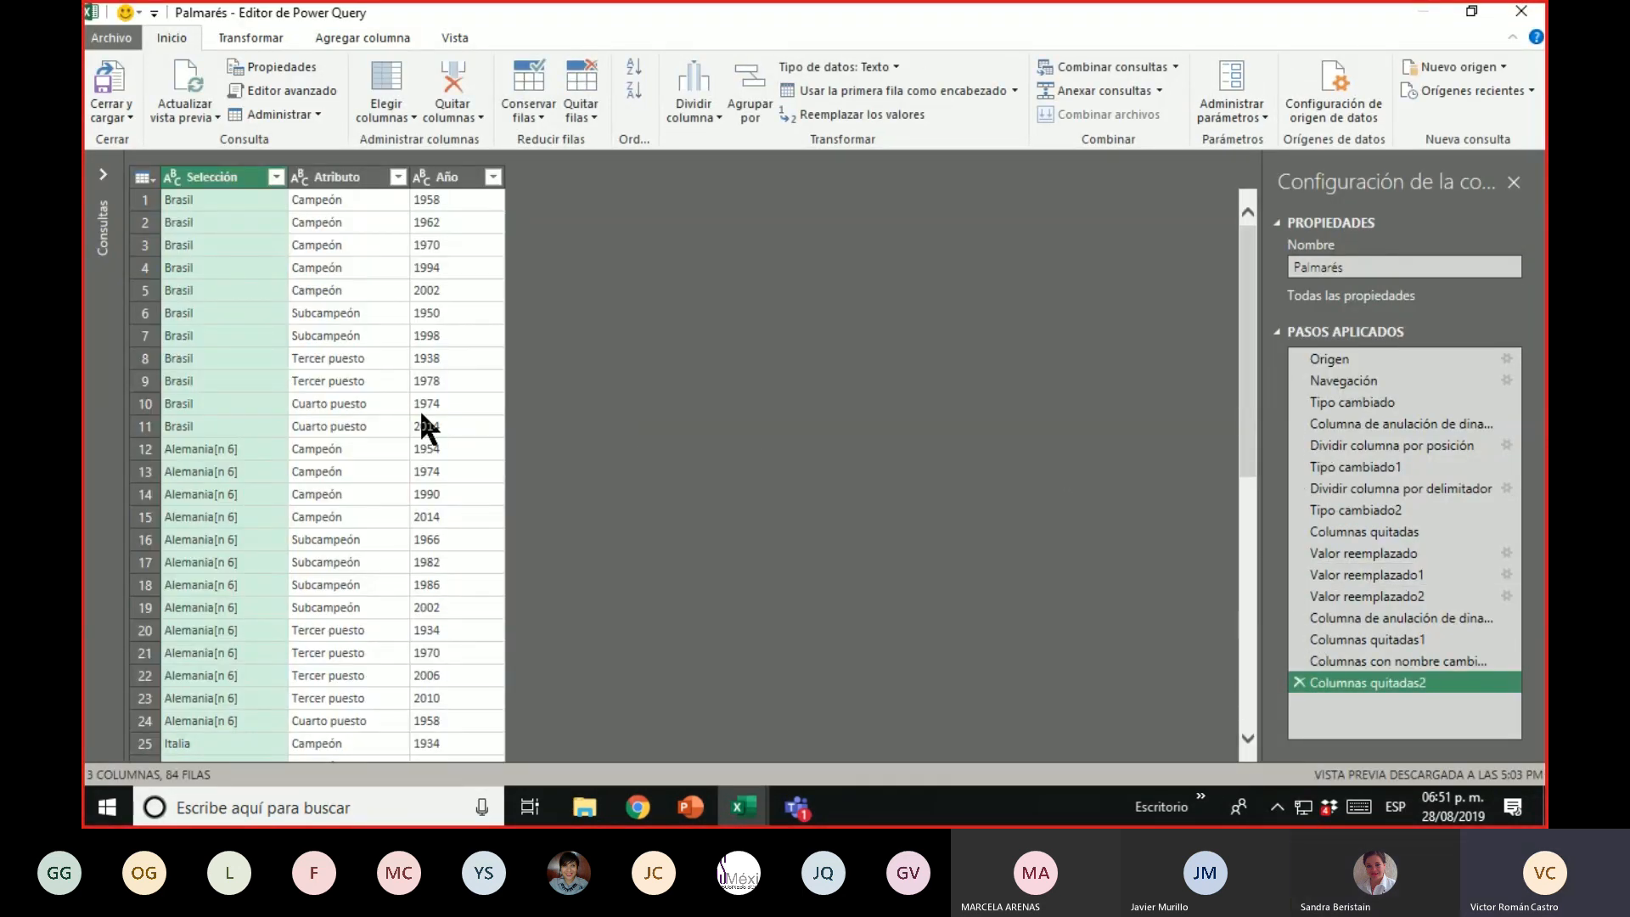
pyautogui.scroll(-9, 416, 409)
pyautogui.scroll(-10, 415, 541)
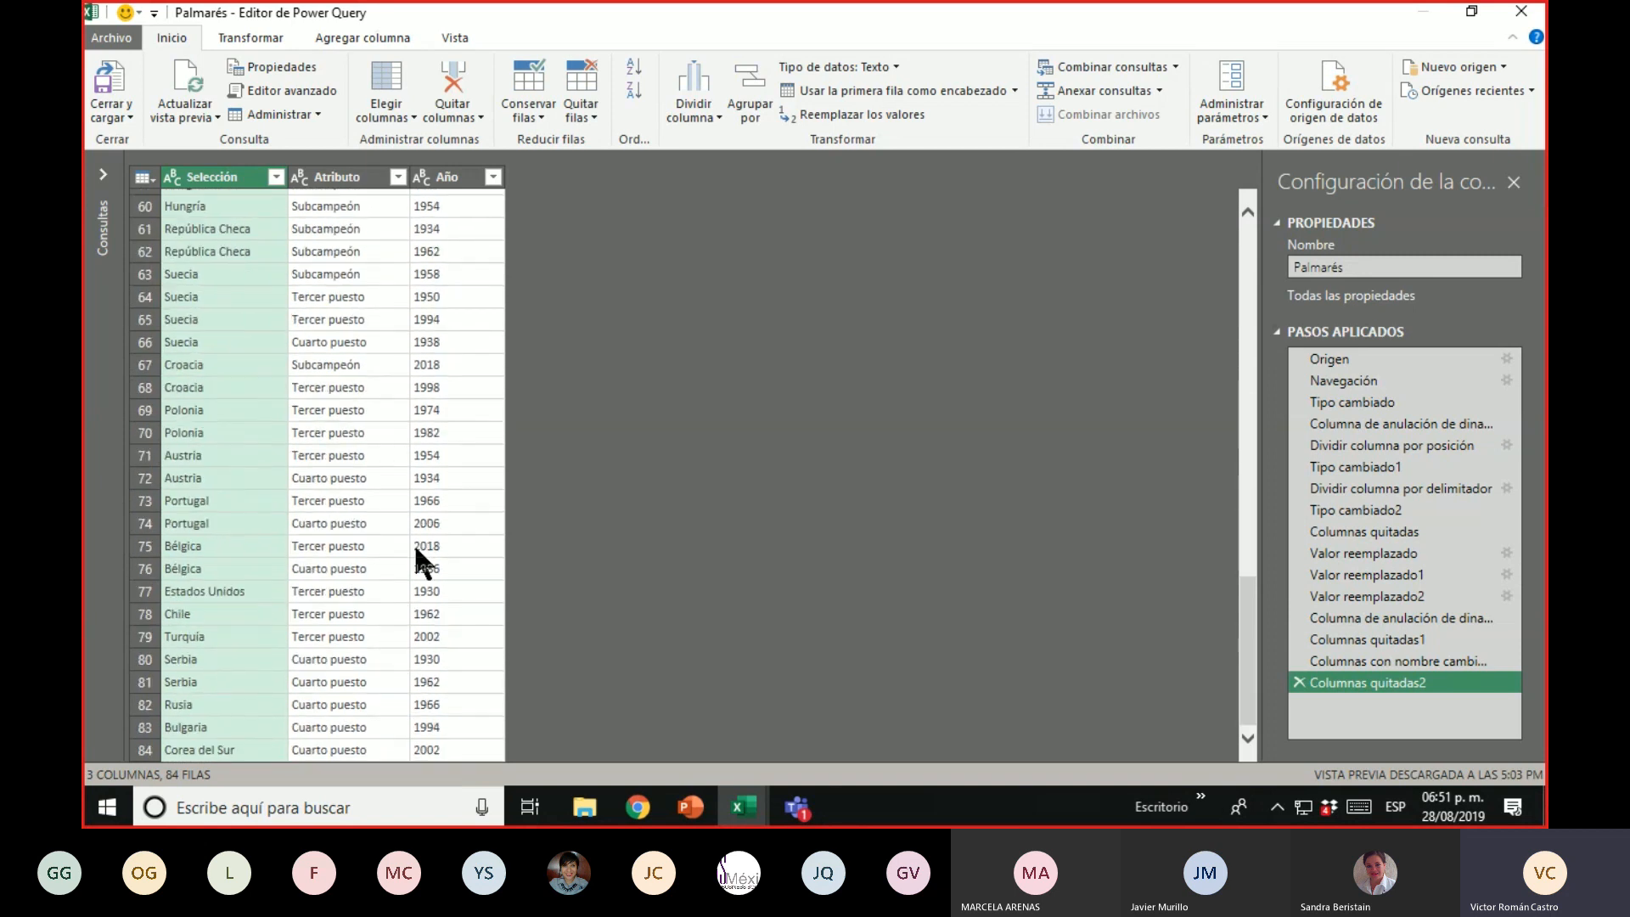
pyautogui.scroll(8, 409, 527)
pyautogui.scroll(1, 414, 389)
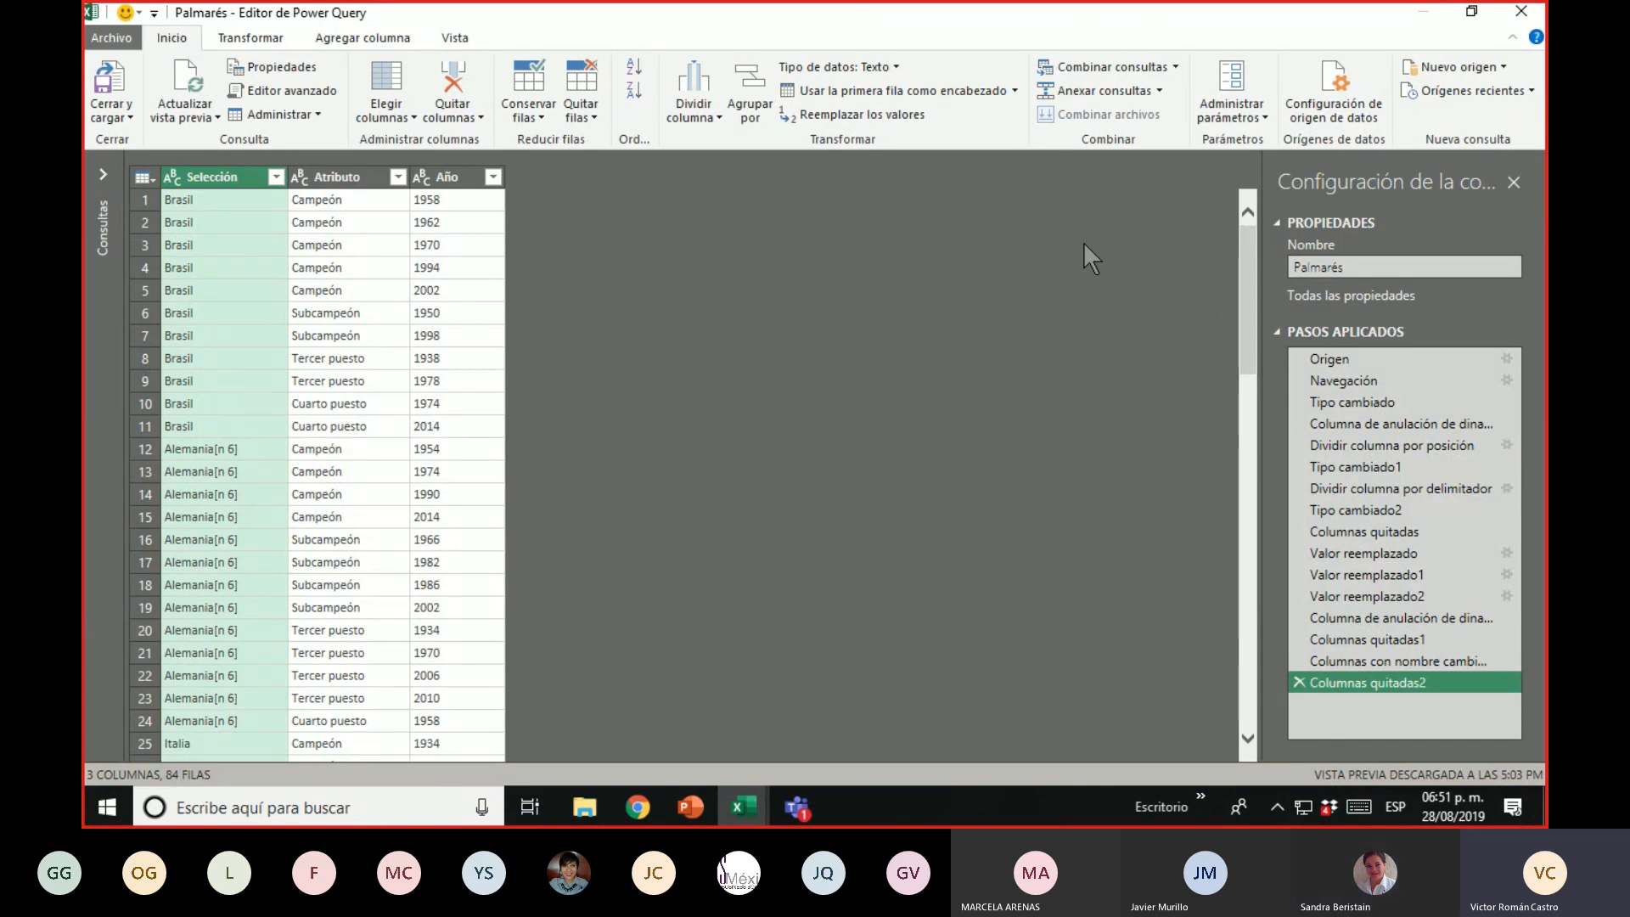
pyautogui.click(740, 806)
pyautogui.click(744, 802)
pyautogui.click(121, 63)
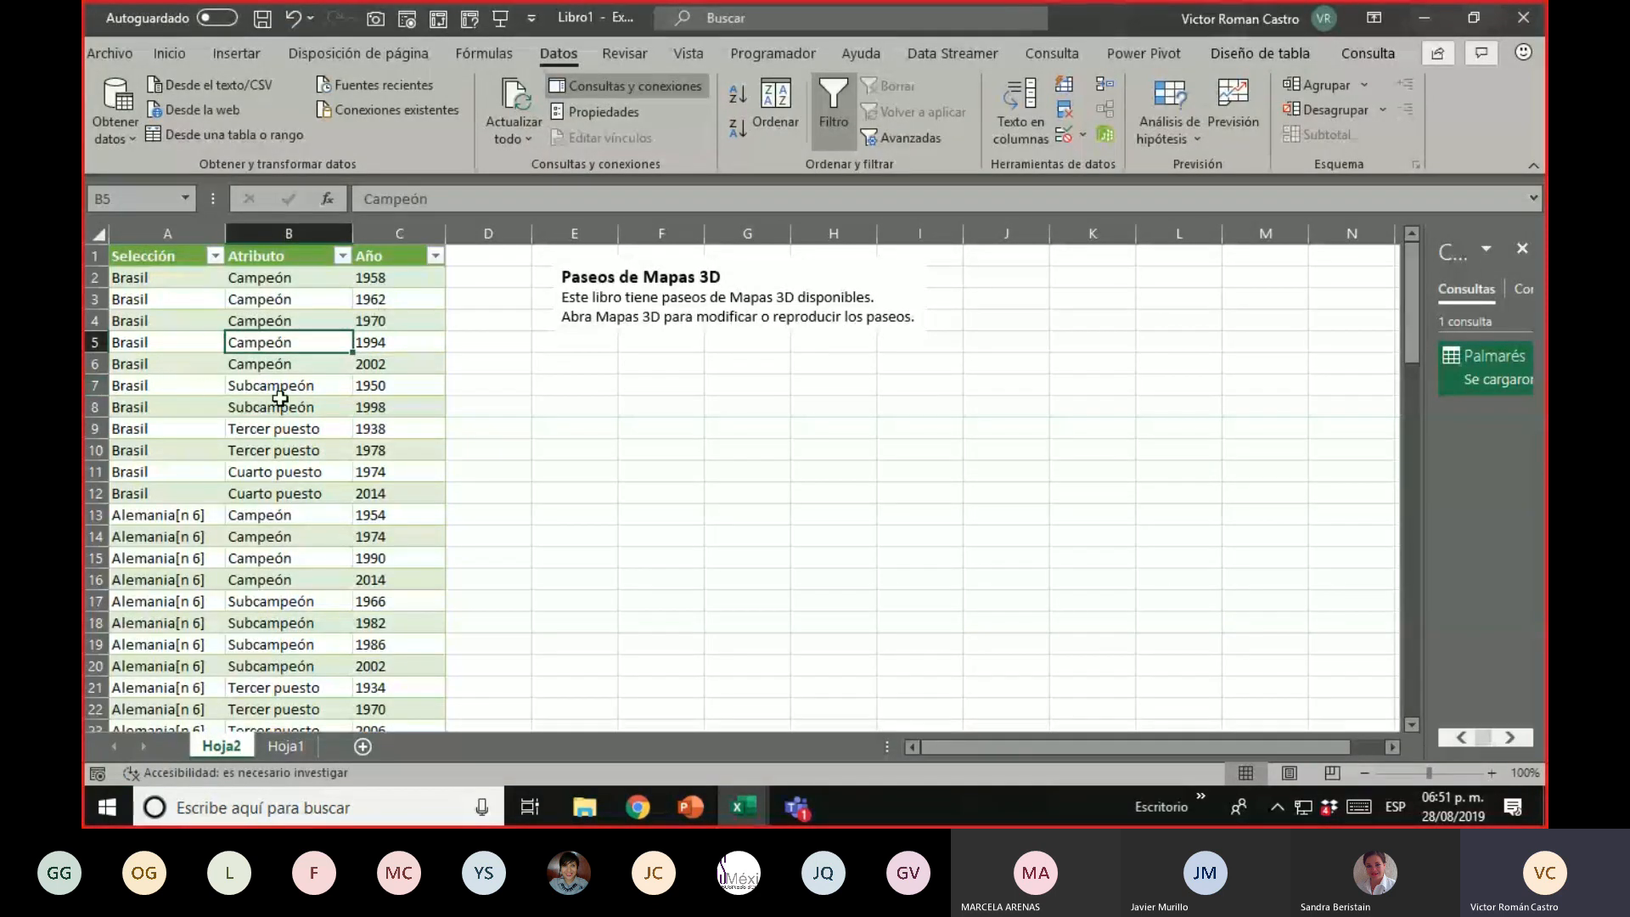
# Refresh the Palmarés table on Hoja2 from its web source
pyautogui.moveTo(361, 390); pyautogui.dragTo(146, 385)
pyautogui.click(283, 338)
pyautogui.rightClick(287, 384)
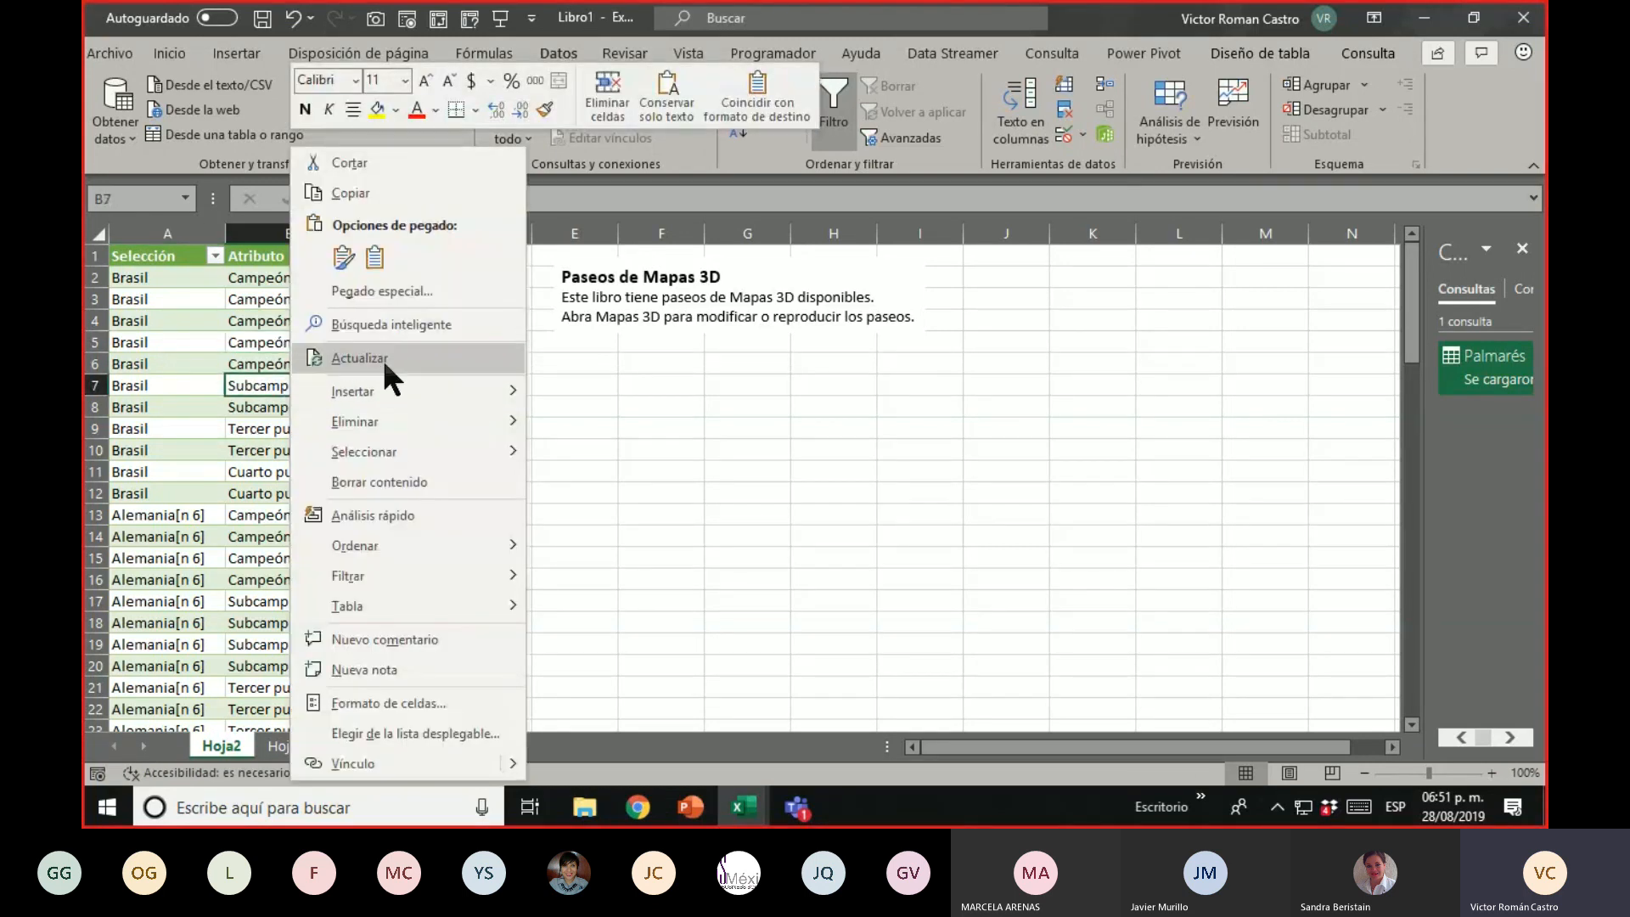
pyautogui.click(384, 359)
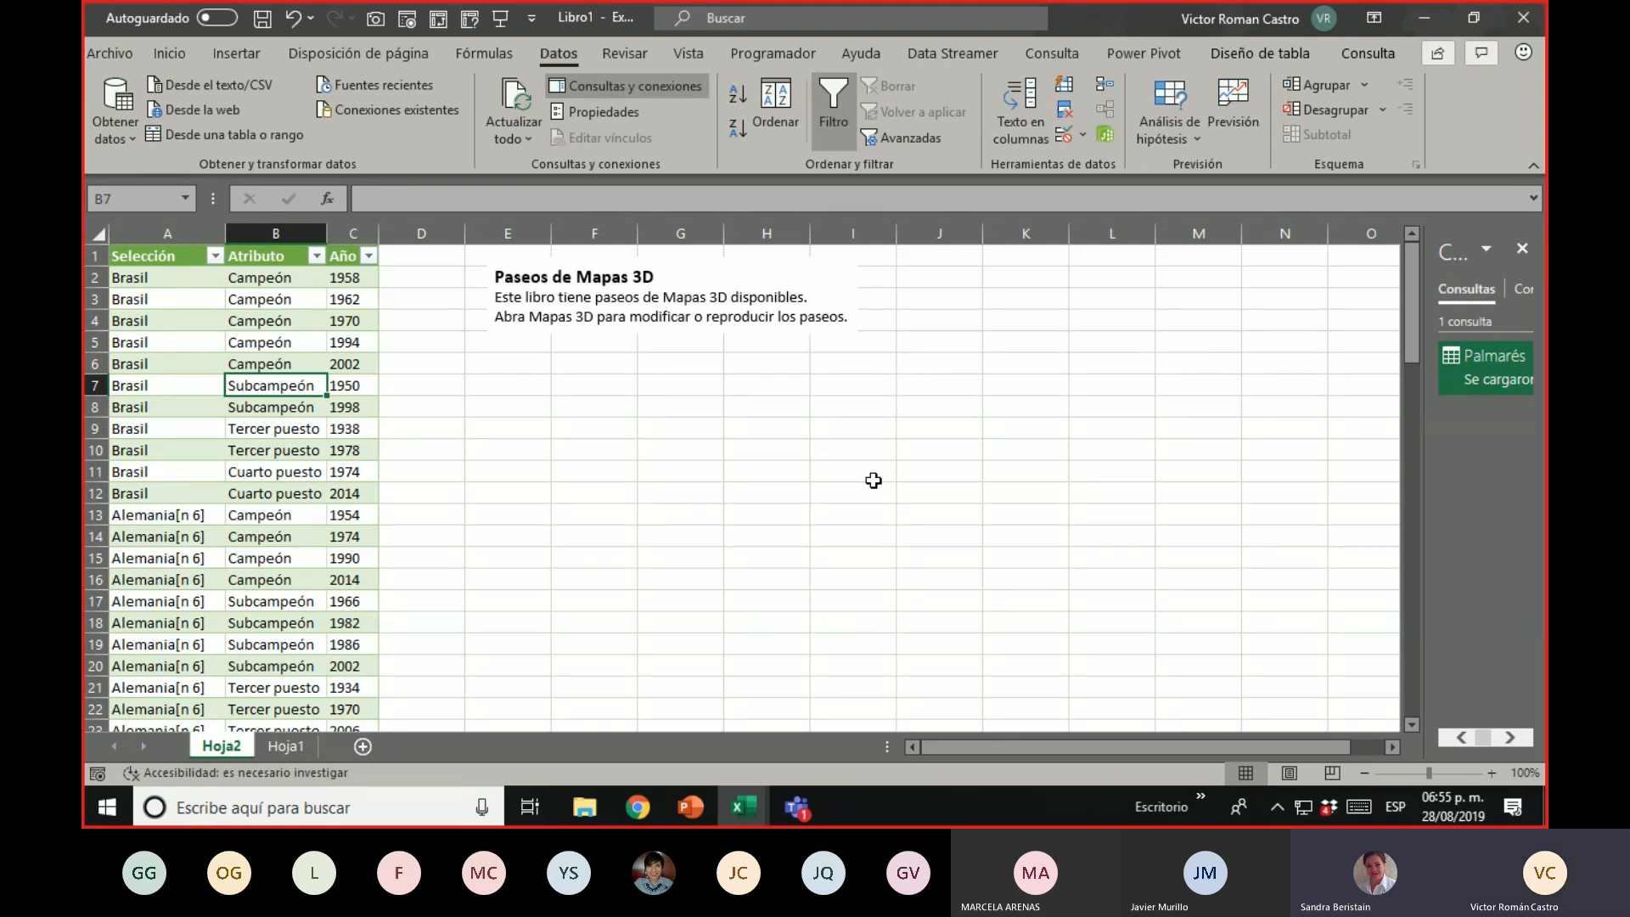
# Check the source Palmarés table on Wikipedia in Chrome against the refreshed data and switch back to Excel
pyautogui.click(645, 812)
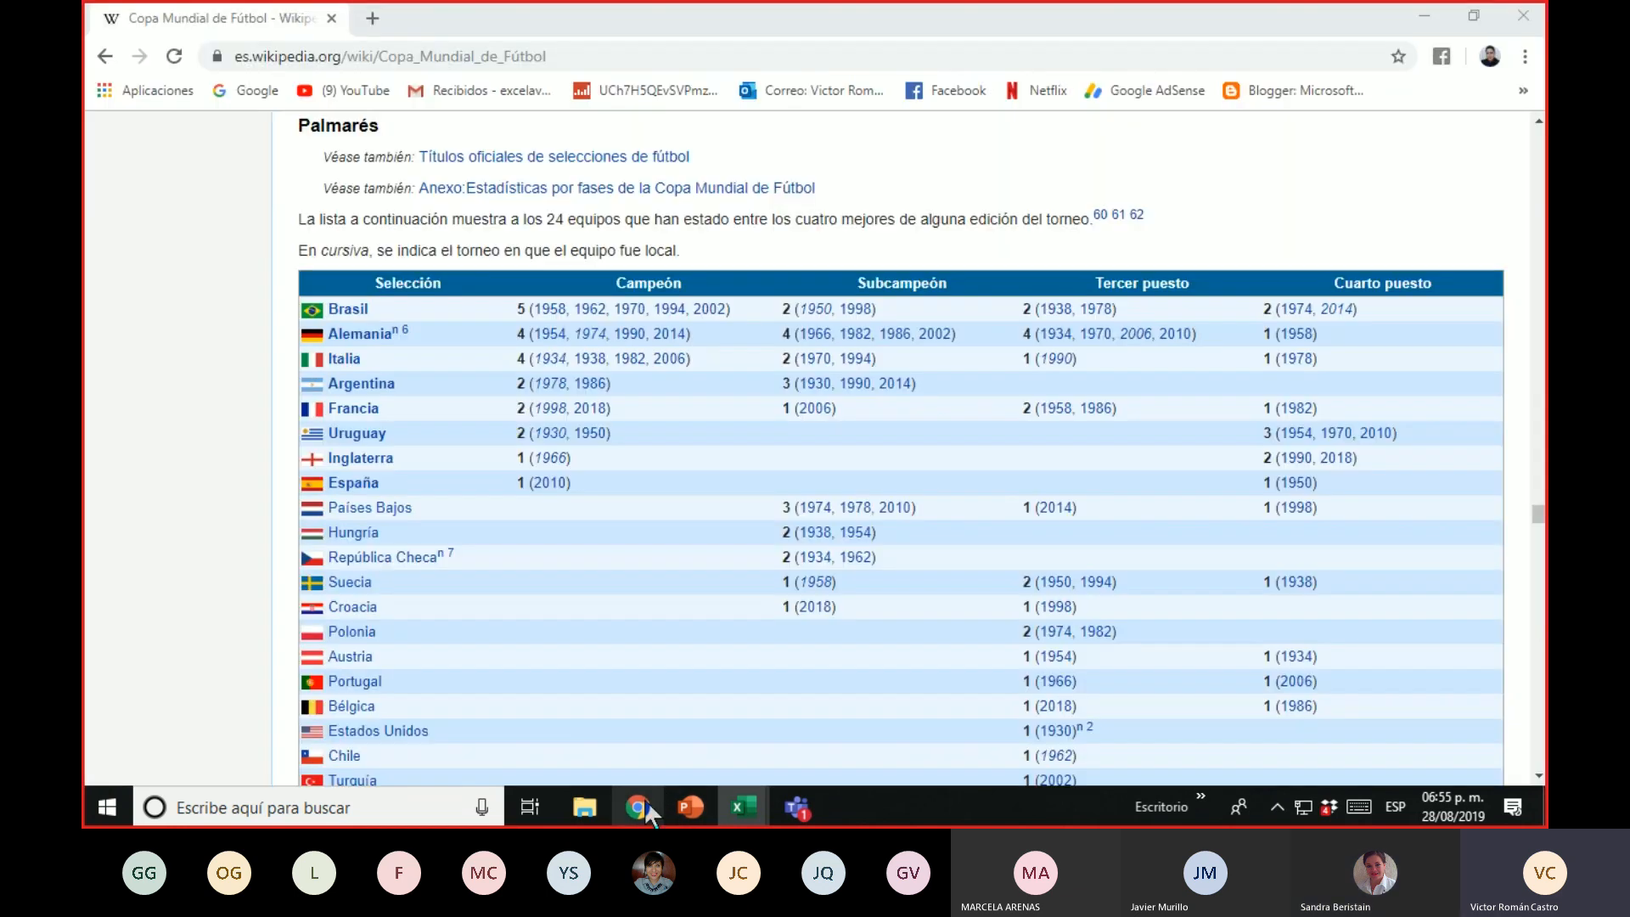
pyautogui.scroll(-4, 828, 526)
pyautogui.scroll(3, 841, 534)
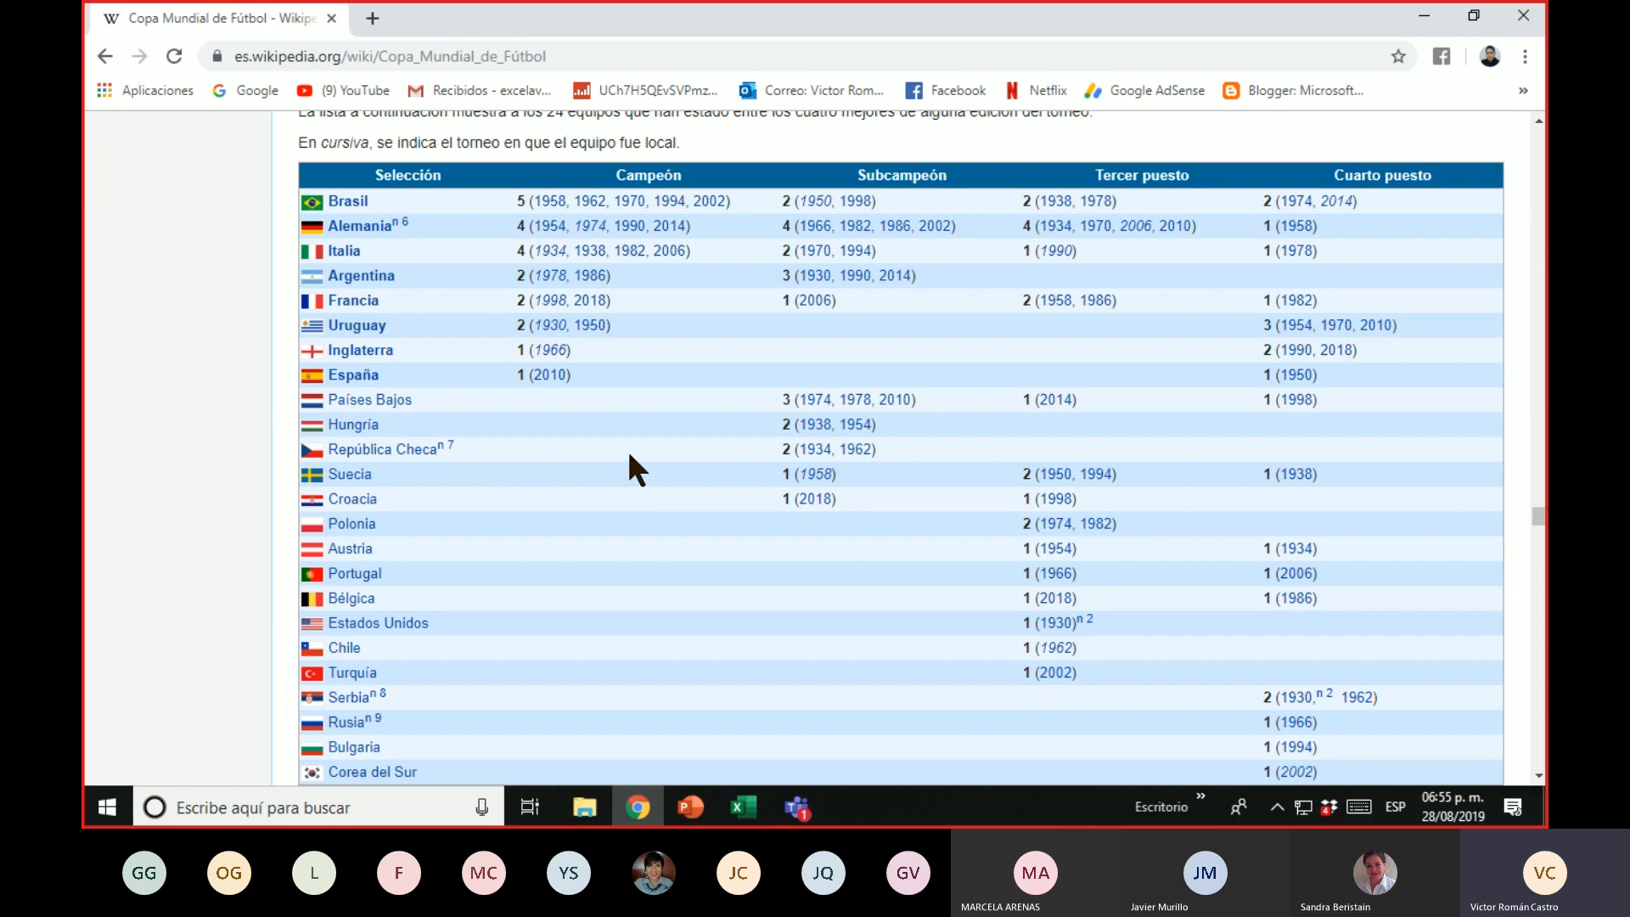
pyautogui.scroll(-1, 654, 246)
pyautogui.scroll(1, 671, 280)
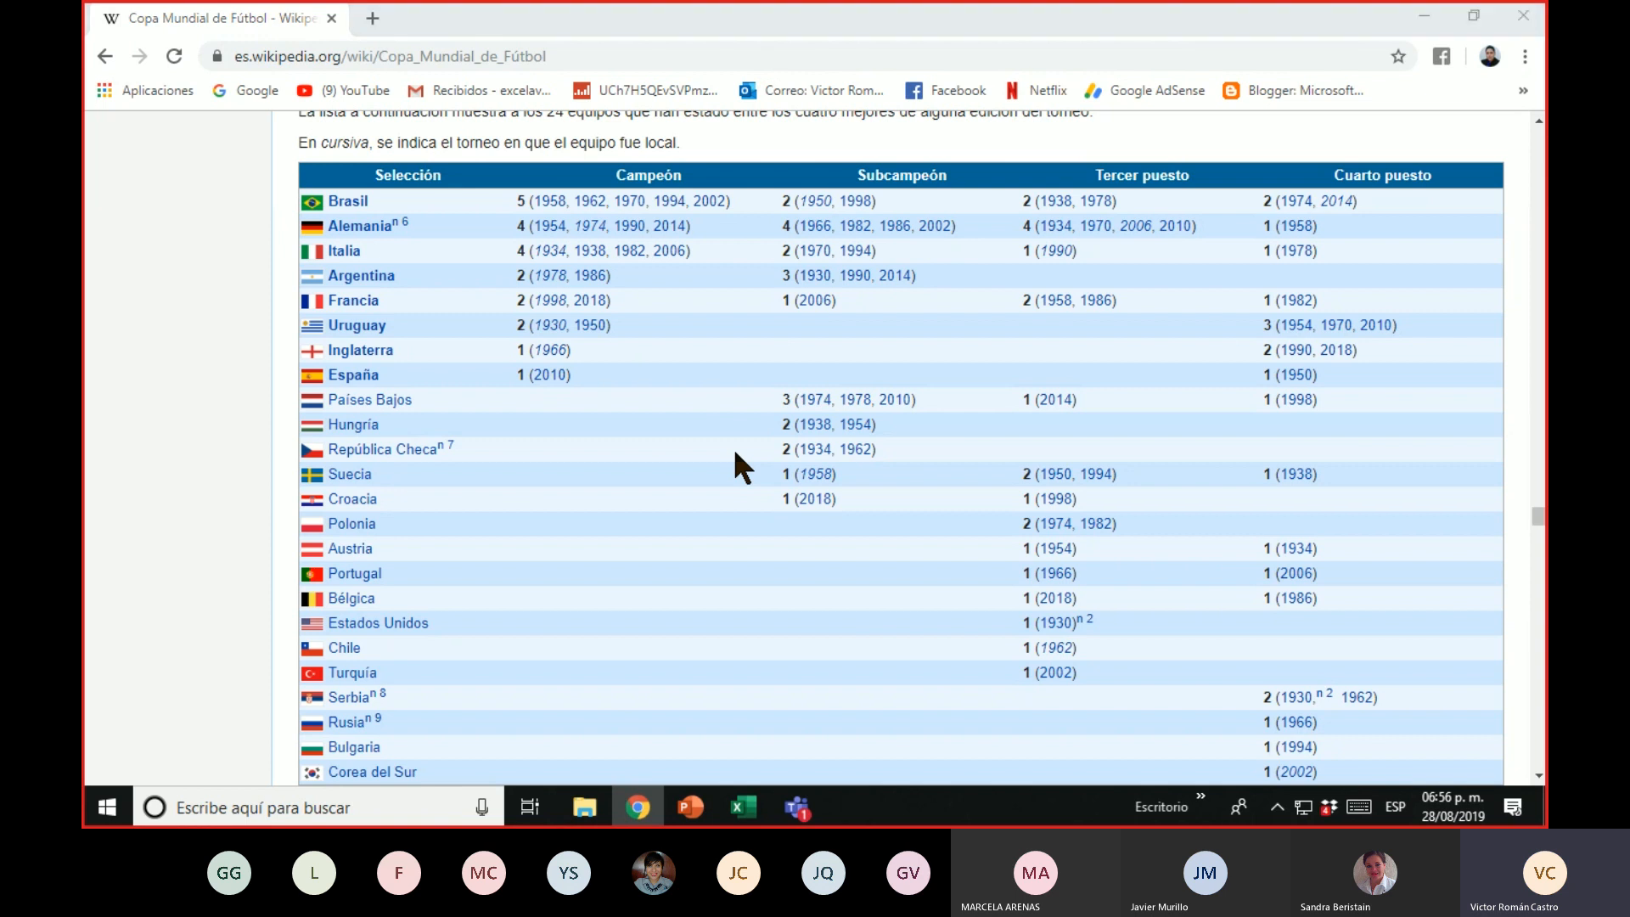
pyautogui.hotkey('alt', 'Tab')
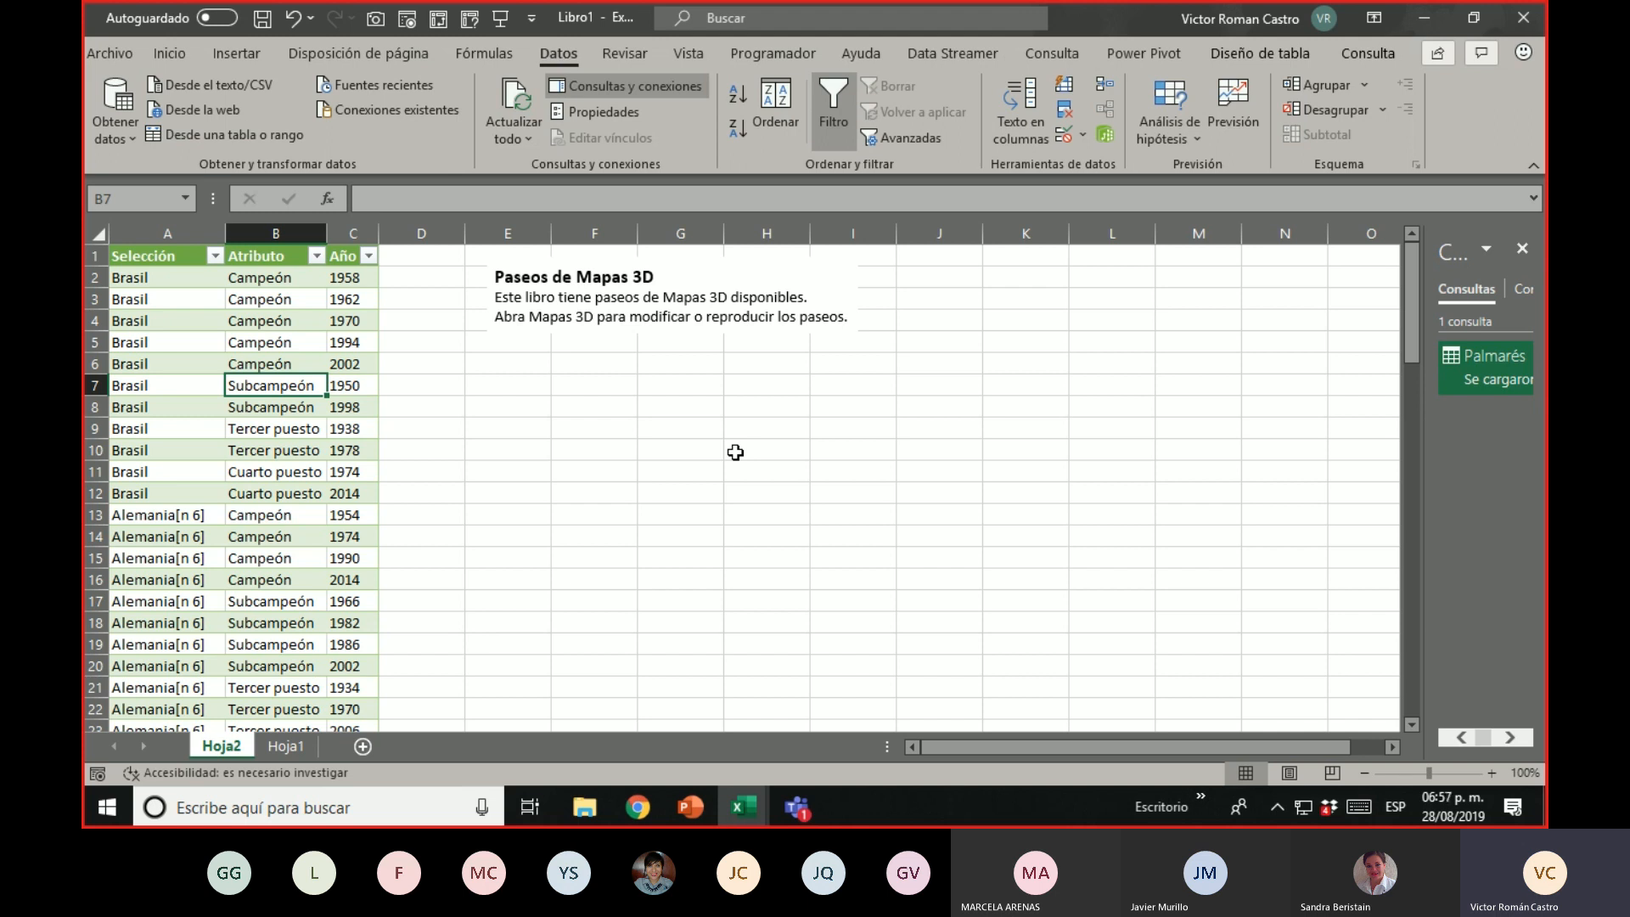
# Delete the Paseos de Mapas 3D text box from Hoja2 and select cell E1
pyautogui.click(817, 333)
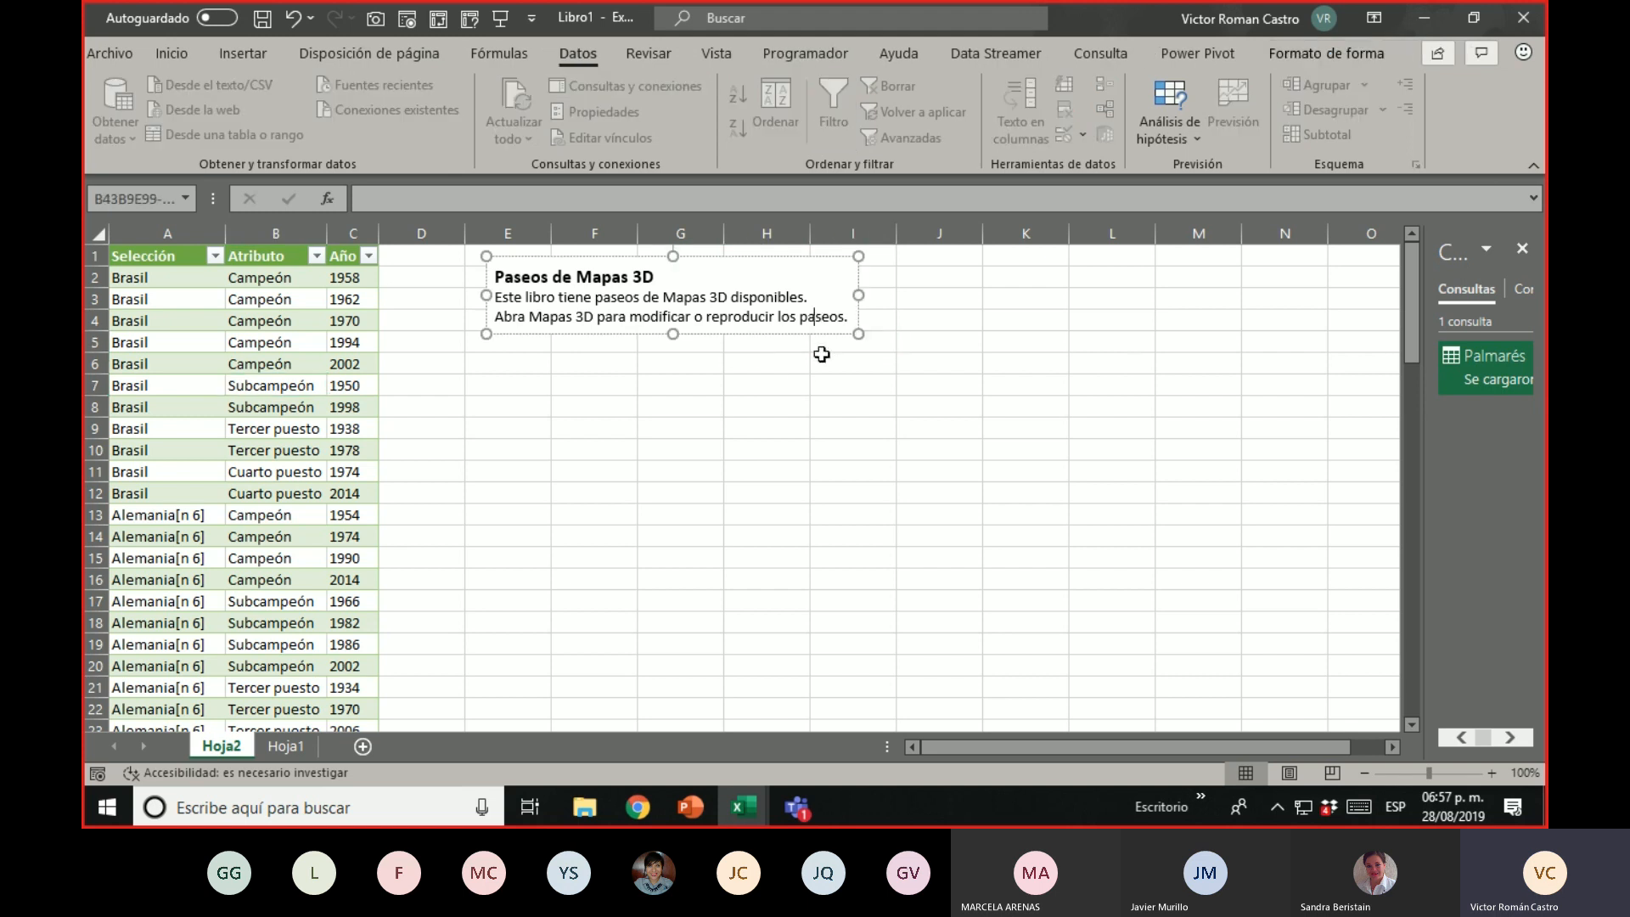
pyautogui.click(830, 338)
pyautogui.click(491, 254)
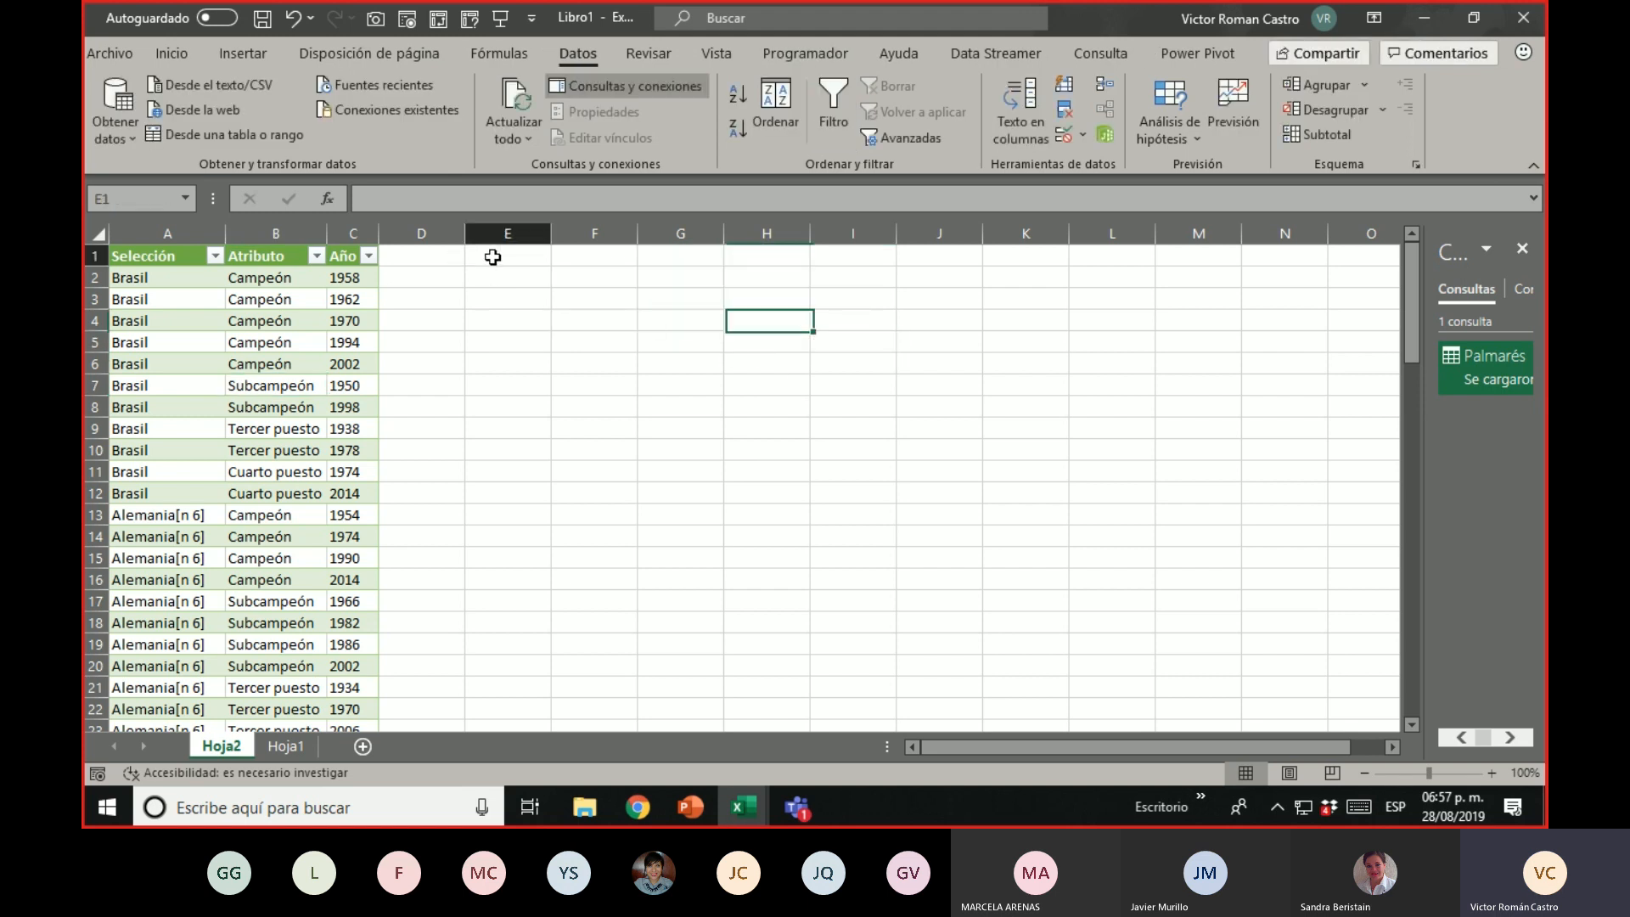
# Enter the labels a, b and c in cells E2 to E4
pyautogui.press('Down')
pyautogui.write('a')
pyautogui.press('Return')
pyautogui.write('b')
pyautogui.press('Return')
pyautogui.write('c')
pyautogui.press('Return')
# Enter the months enero, febrero and marzo in cells F2 to F4 beside the labels
pyautogui.press('Up')
pyautogui.press('Up')
pyautogui.click(592, 277)
pyautogui.write('e')
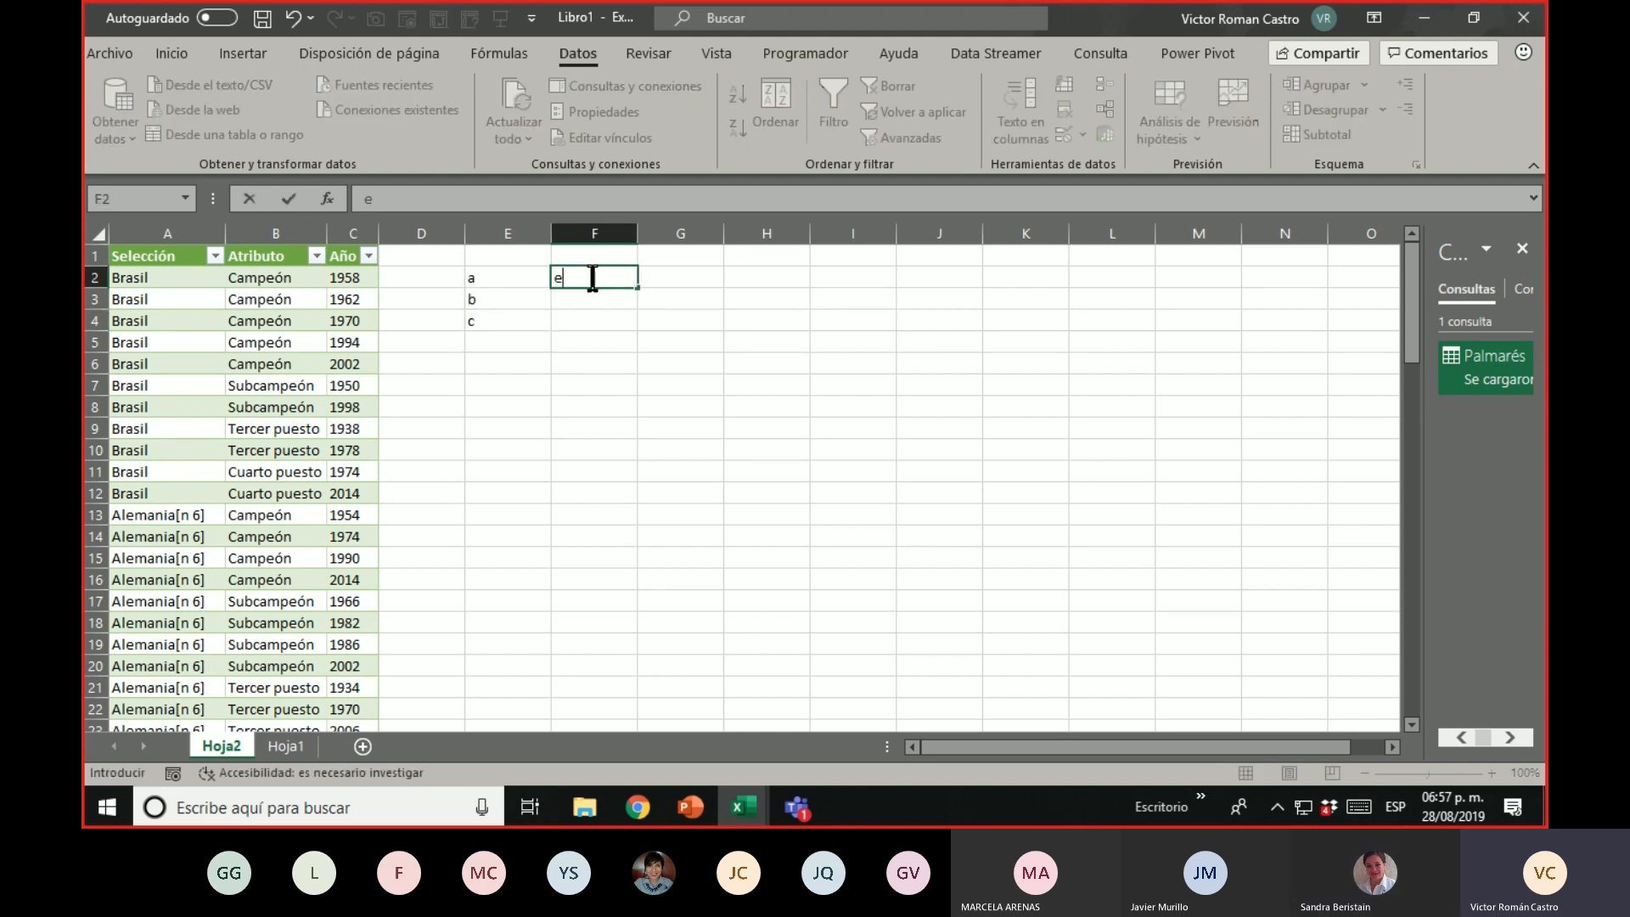
pyautogui.write('nero')
pyautogui.press('Return')
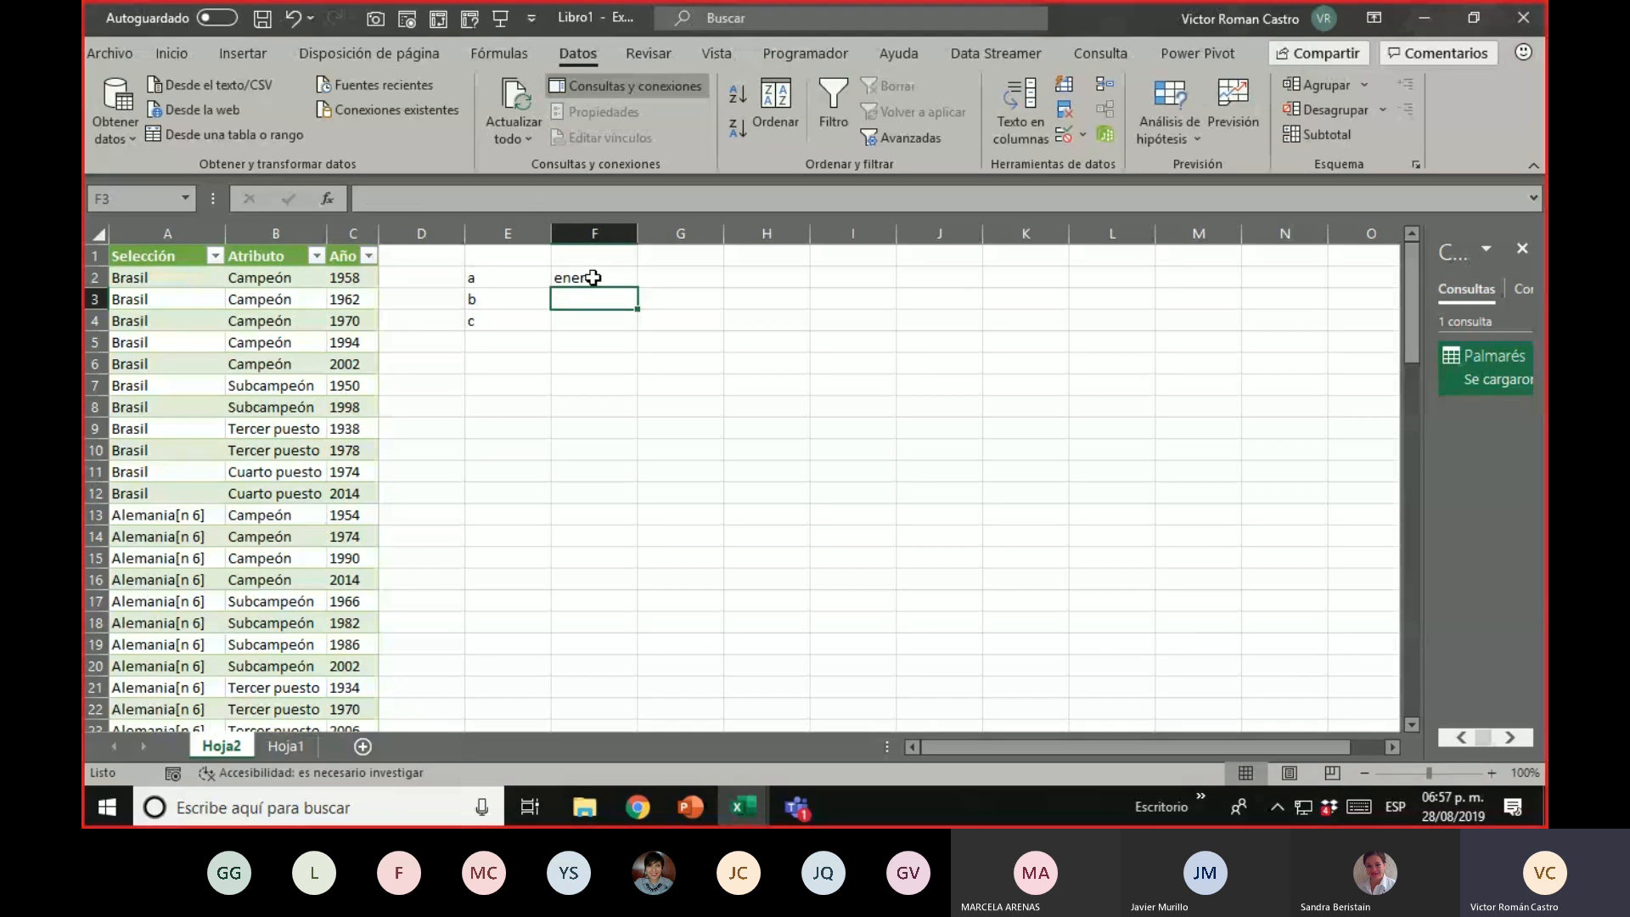
pyautogui.write('febrero')
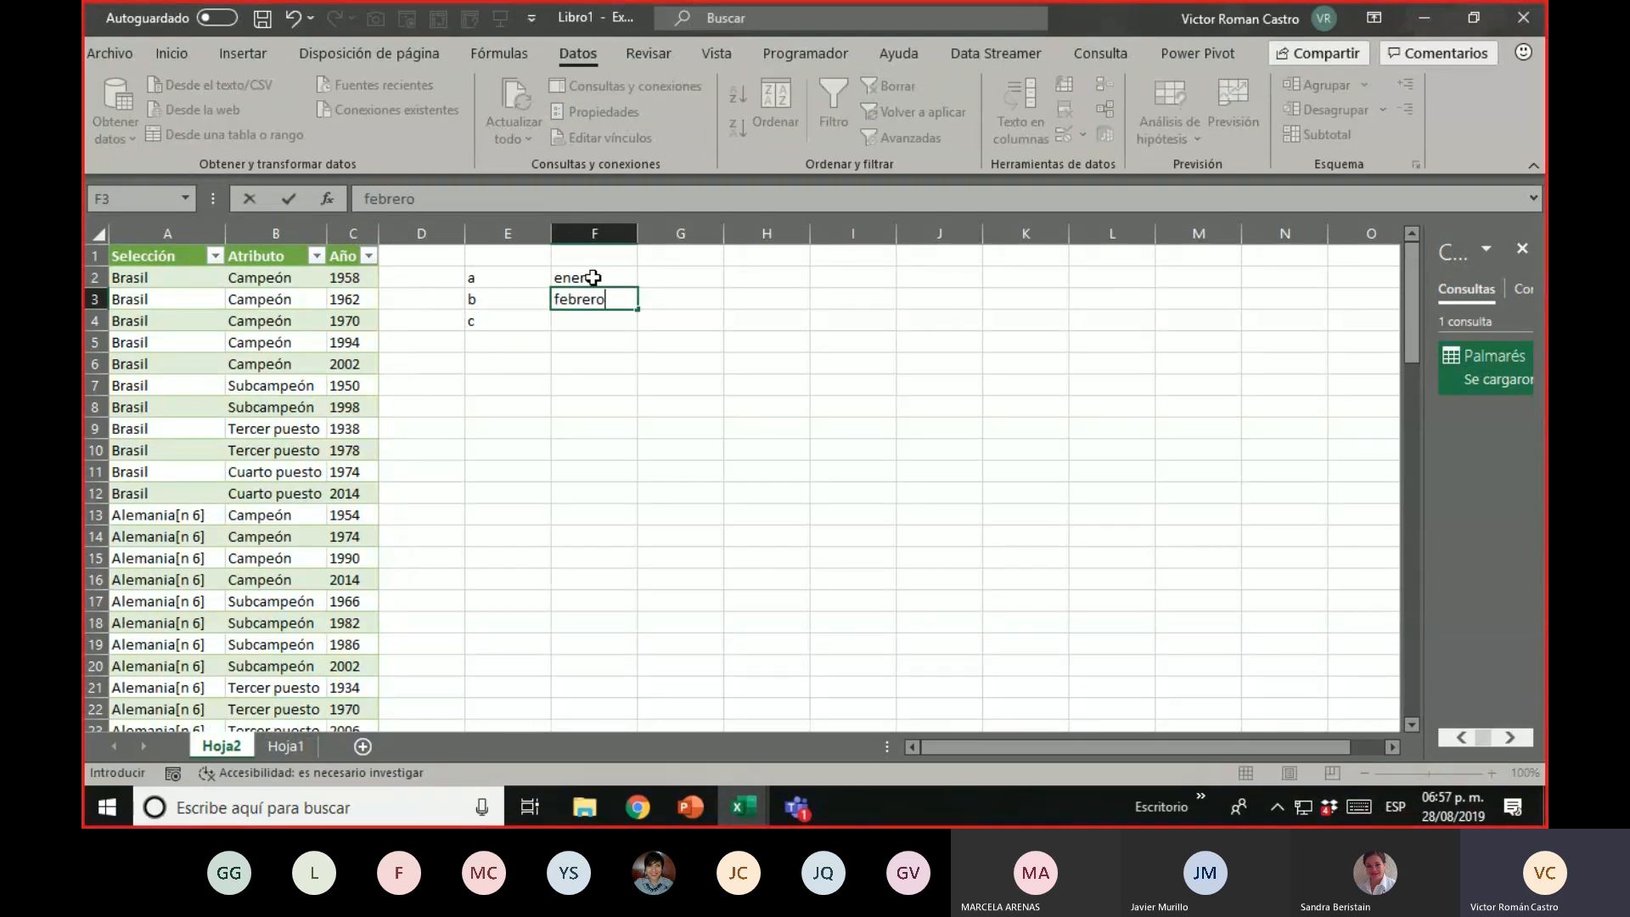
pyautogui.press('Return')
pyautogui.write('marzo')
pyautogui.press('Return')
# Enter the values 12321, 5434 and 5454 in cells G2 to G4 beside the months
pyautogui.press('Up')
pyautogui.press('Up')
pyautogui.press('Up')
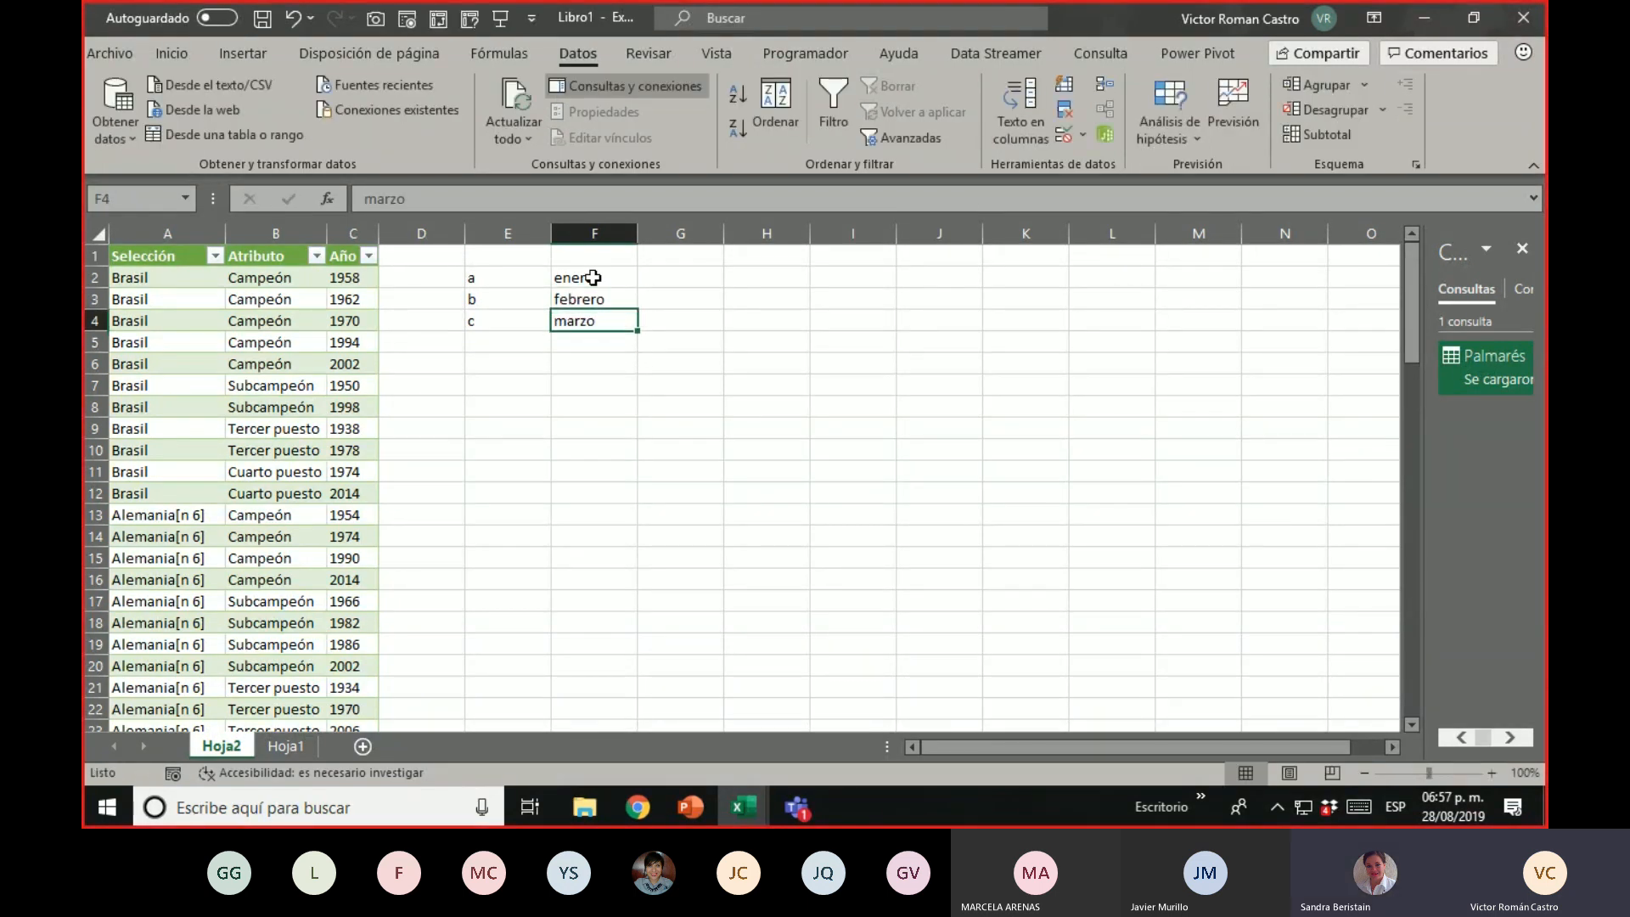
pyautogui.press('Right')
pyautogui.write('1')
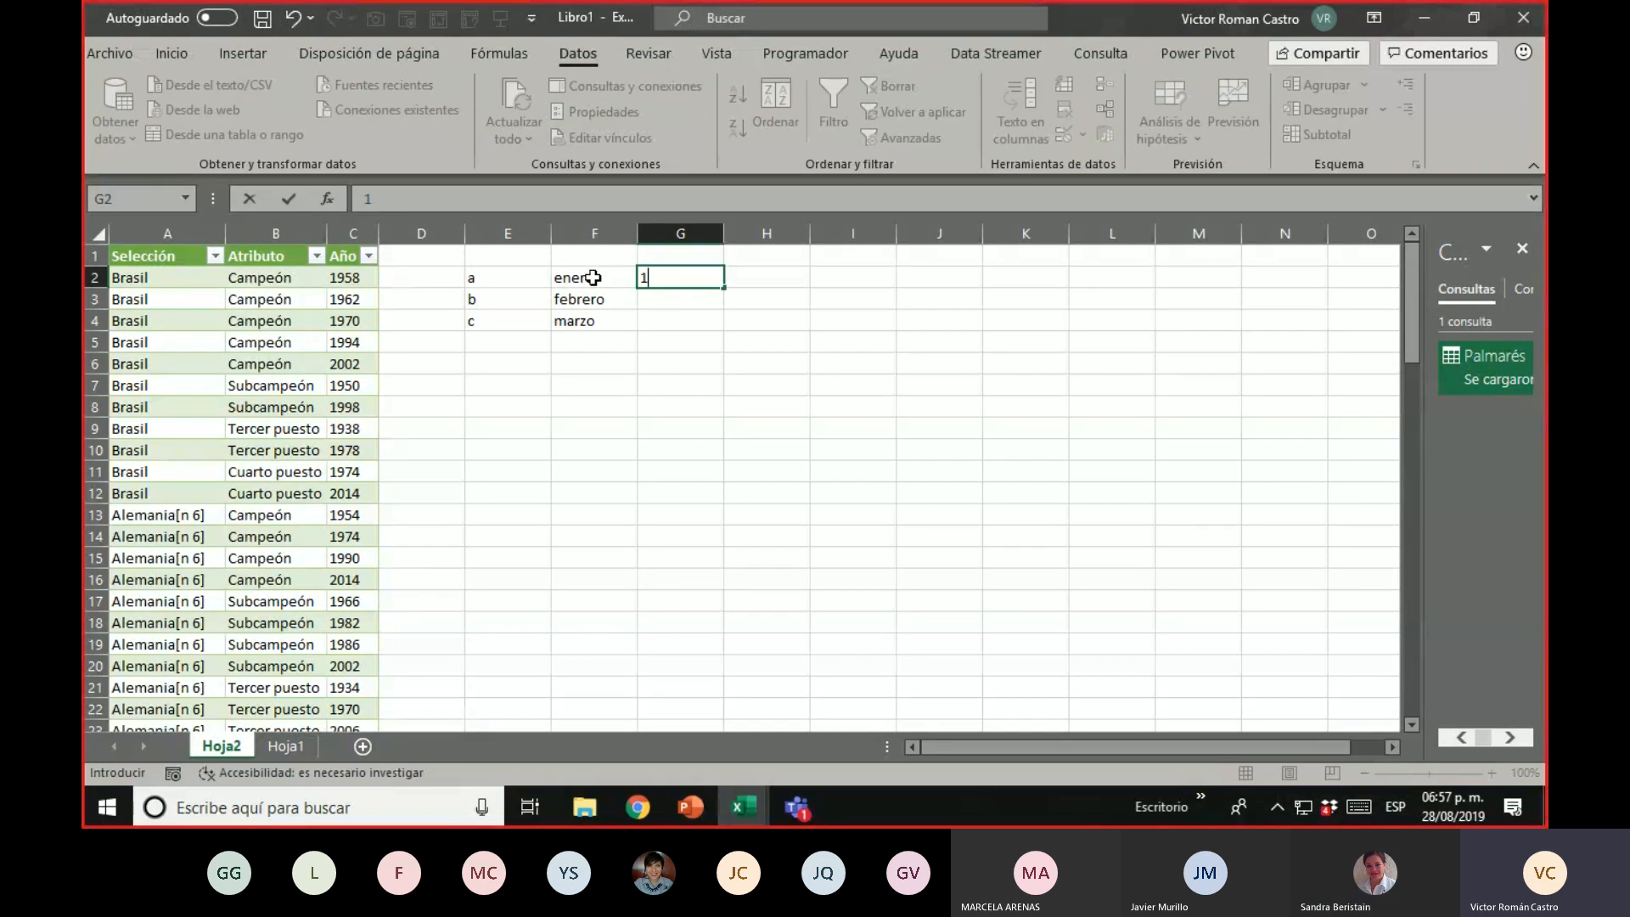
pyautogui.write('2321')
pyautogui.press('Return')
pyautogui.write('5434')
pyautogui.press('Return')
pyautogui.write('5454')
pyautogui.press('Return')
# Enter a second set of labels a, b and c in cells E6 to E8
pyautogui.press('Up')
pyautogui.press('Up')
pyautogui.press('Up')
pyautogui.press('Up')
pyautogui.press('Left')
pyautogui.press('Down')
pyautogui.press('Down')
pyautogui.press('Down')
pyautogui.press('Down')
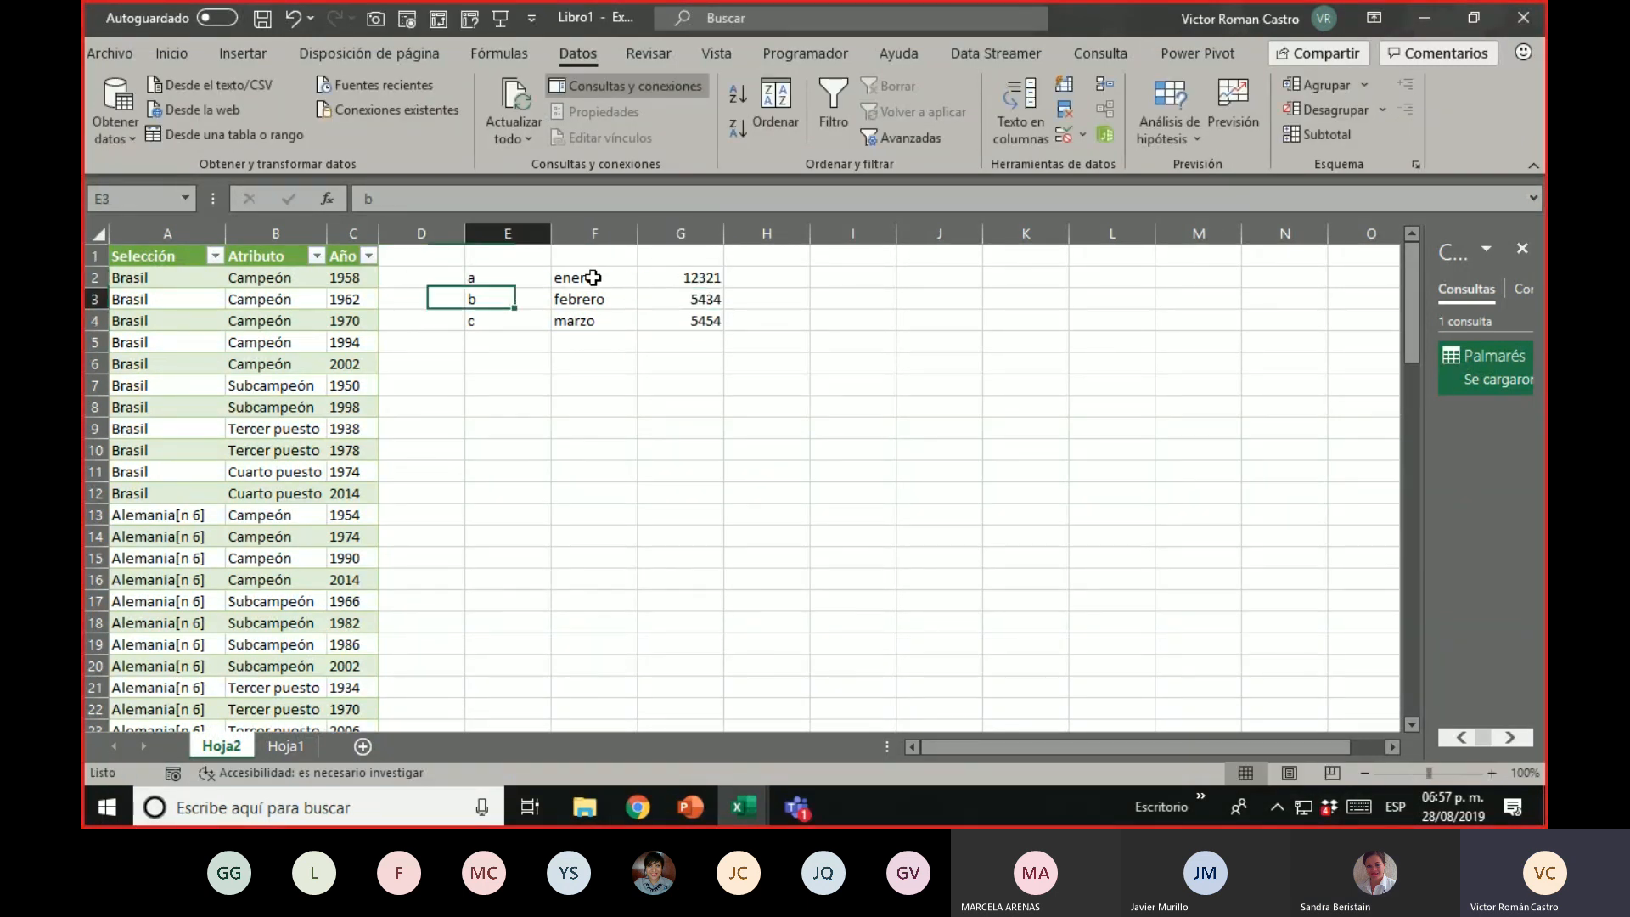
pyautogui.press('Left')
pyautogui.press('Down')
pyautogui.write('a')
pyautogui.press('Return')
pyautogui.write('b')
pyautogui.press('Return')
pyautogui.write('c')
pyautogui.press('Return')
# Move the labels a, b and c from cells E6 to E8 down to cells E8 to E10
pyautogui.press('Up')
pyautogui.press('Up')
pyautogui.press('Up')
pyautogui.hotkey('shift', 'Down')
pyautogui.hotkey('shift', 'Down')
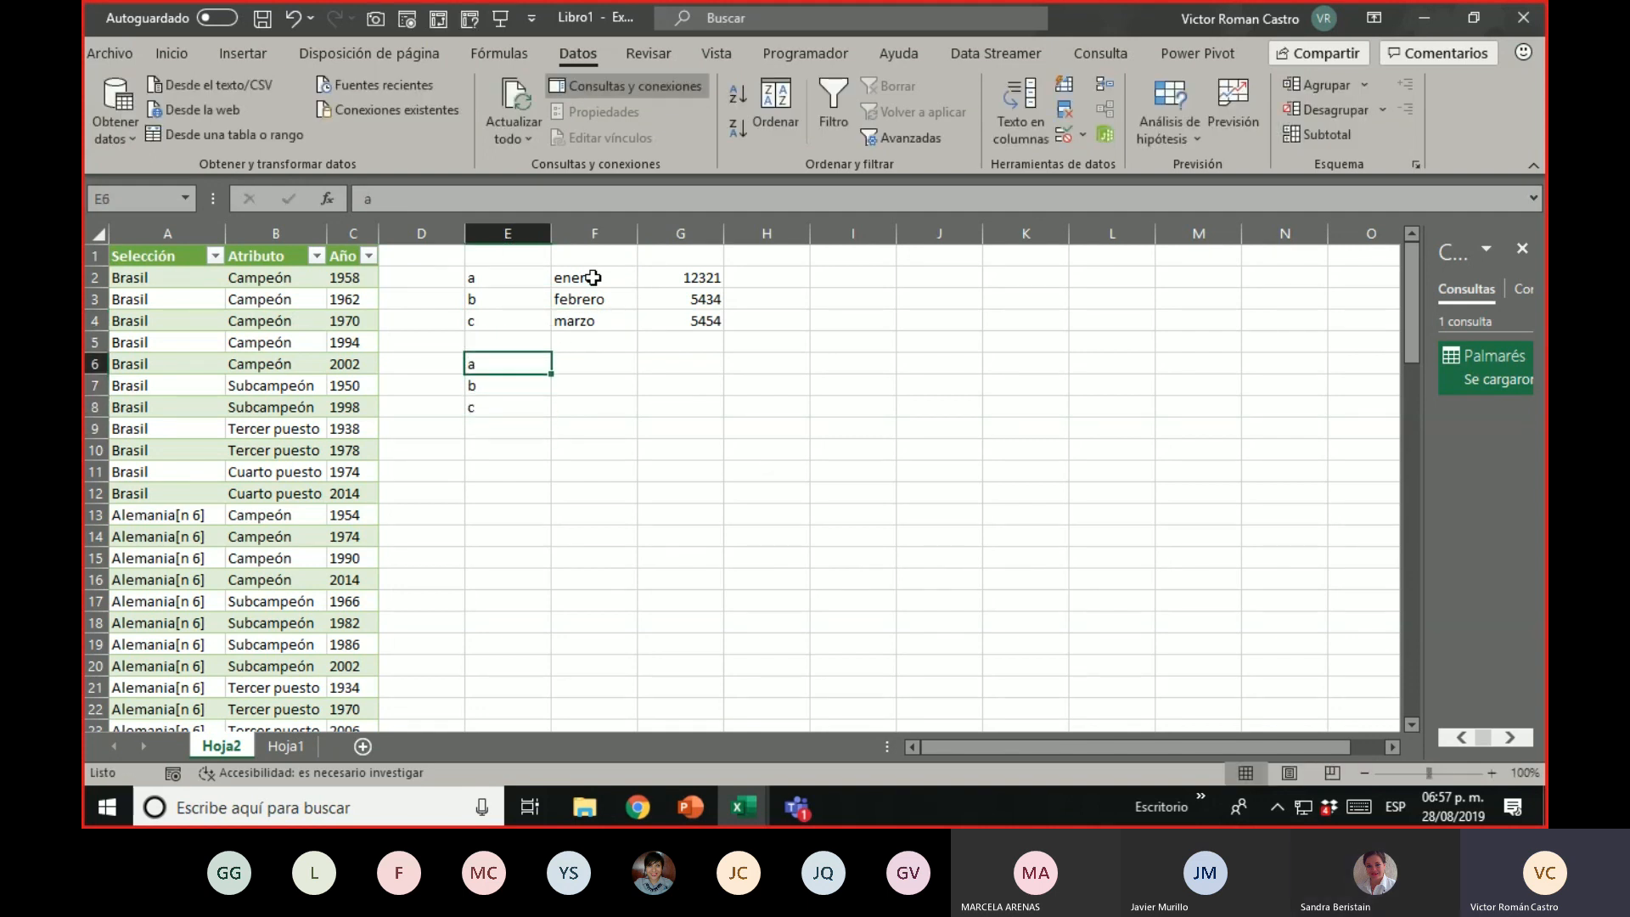
pyautogui.hotkey('ctrl', 'x')
pyautogui.press('Down')
pyautogui.press('Down')
pyautogui.hotkey('ctrl', 'v')
# Enter the month headings enero, febrero and marzo across cells F7 to H7
pyautogui.press('Up')
pyautogui.press('Right')
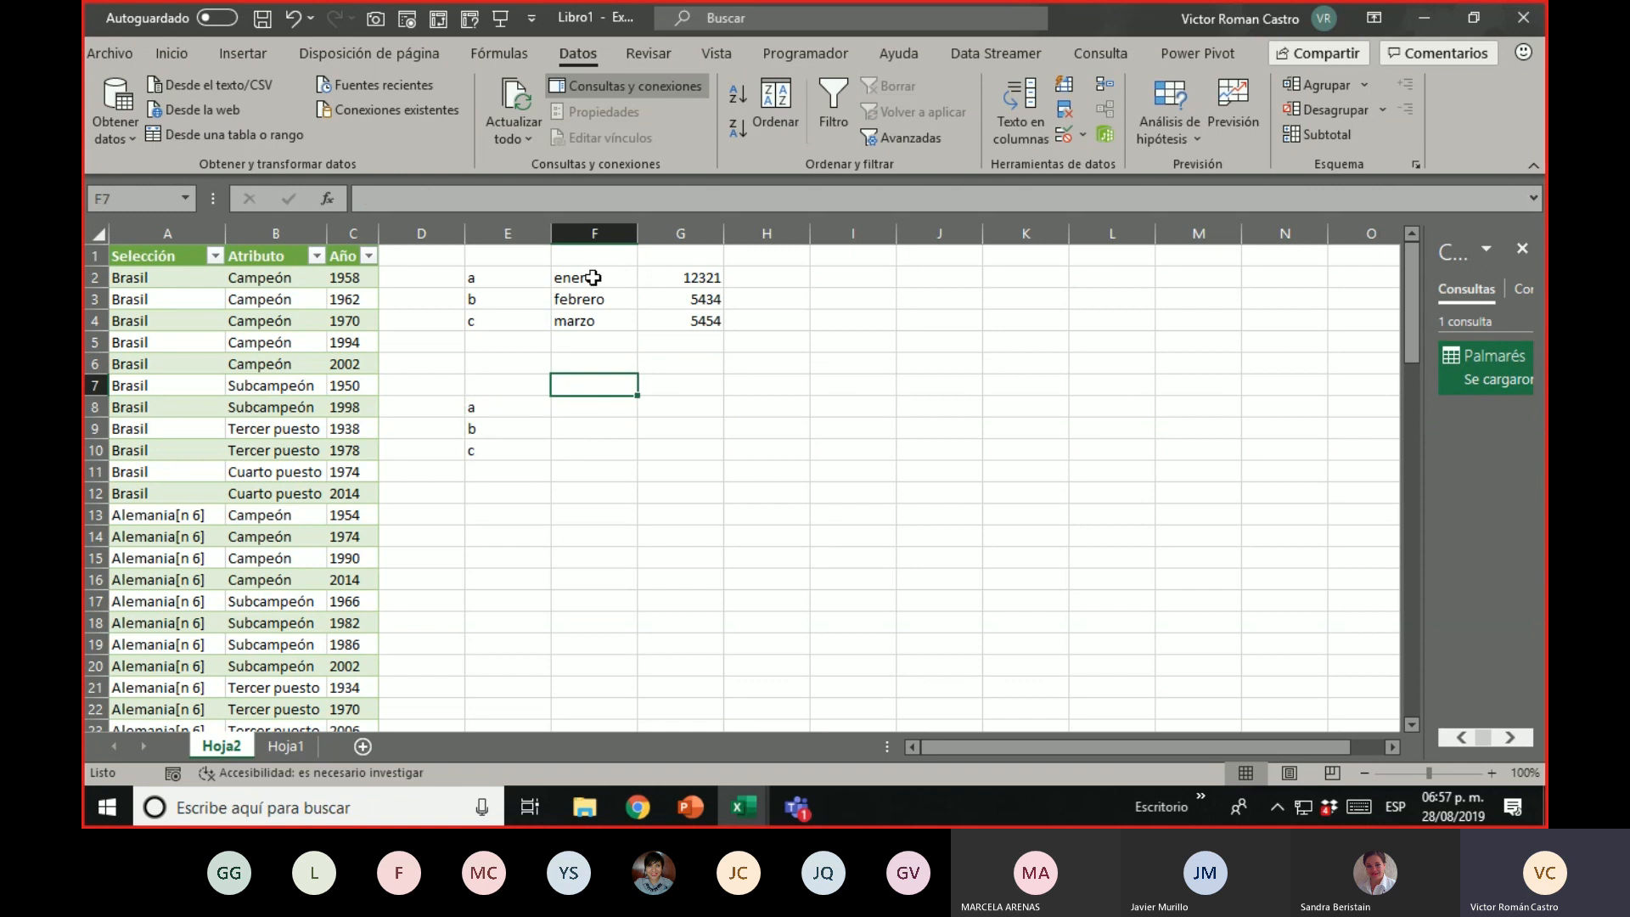
pyautogui.write('enero')
pyautogui.hotkey('ctrl', 'Return')
pyautogui.press('Right')
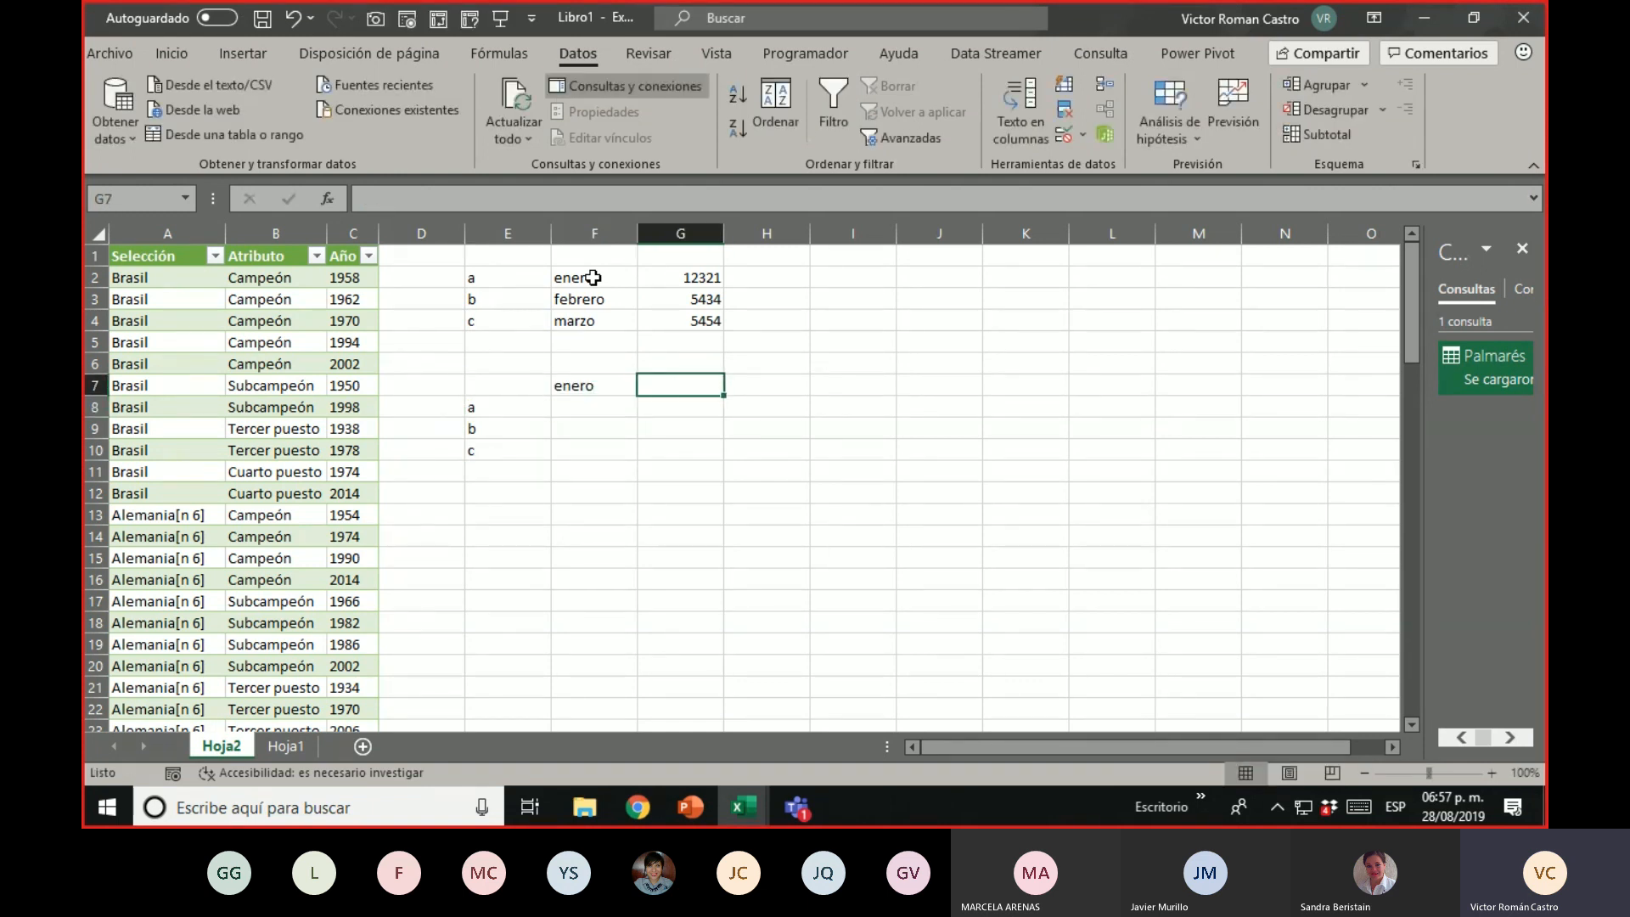
pyautogui.write('febrero')
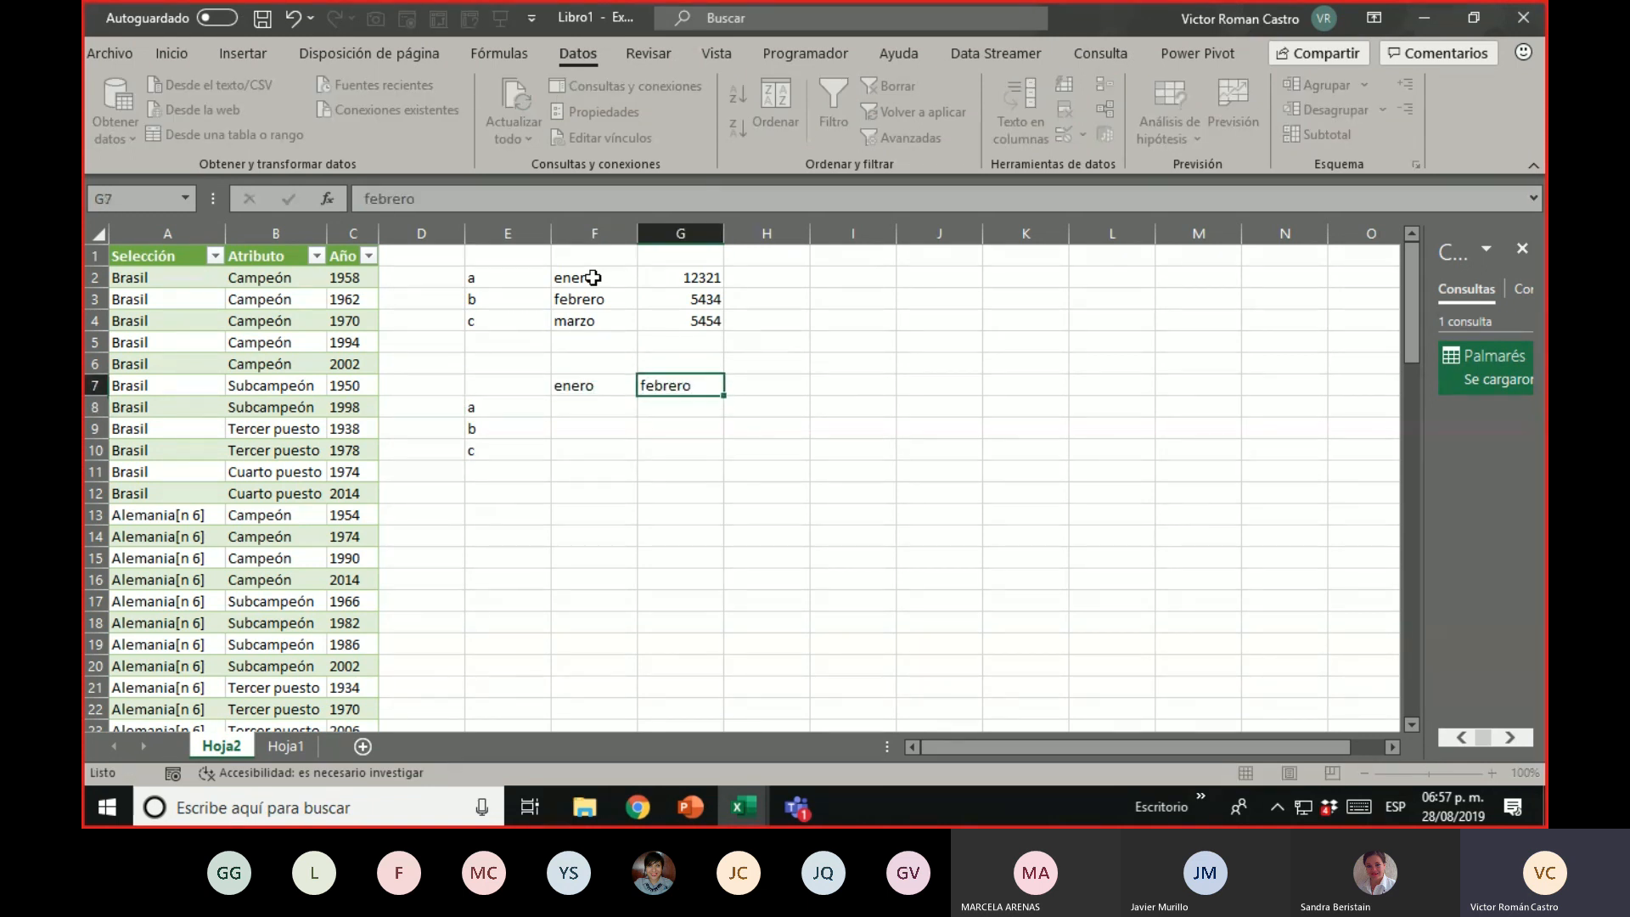
pyautogui.press('Right')
pyautogui.write('marzo')
pyautogui.press('Return')
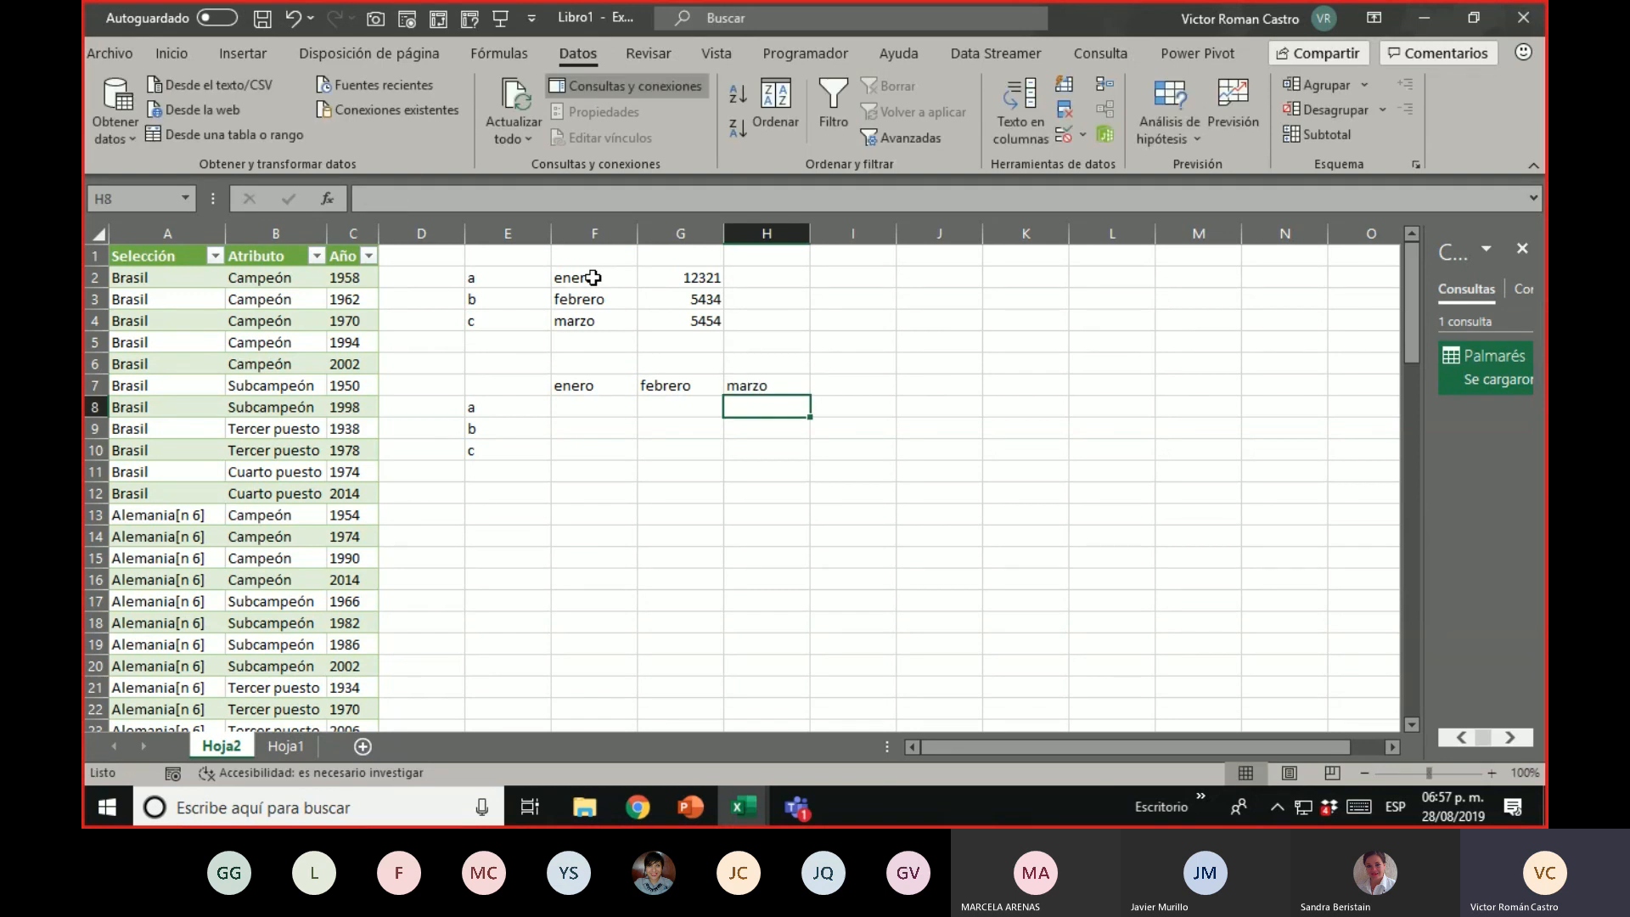
# Fill the whole range F8 to H10 with the value 35416354
pyautogui.press('Left')
pyautogui.press('Left')
pyautogui.hotkey('shift', 'Down')
pyautogui.hotkey('shift', 'Down')
pyautogui.hotkey('shift', 'Right')
pyautogui.hotkey('shift', 'Right')
pyautogui.write('35416354')
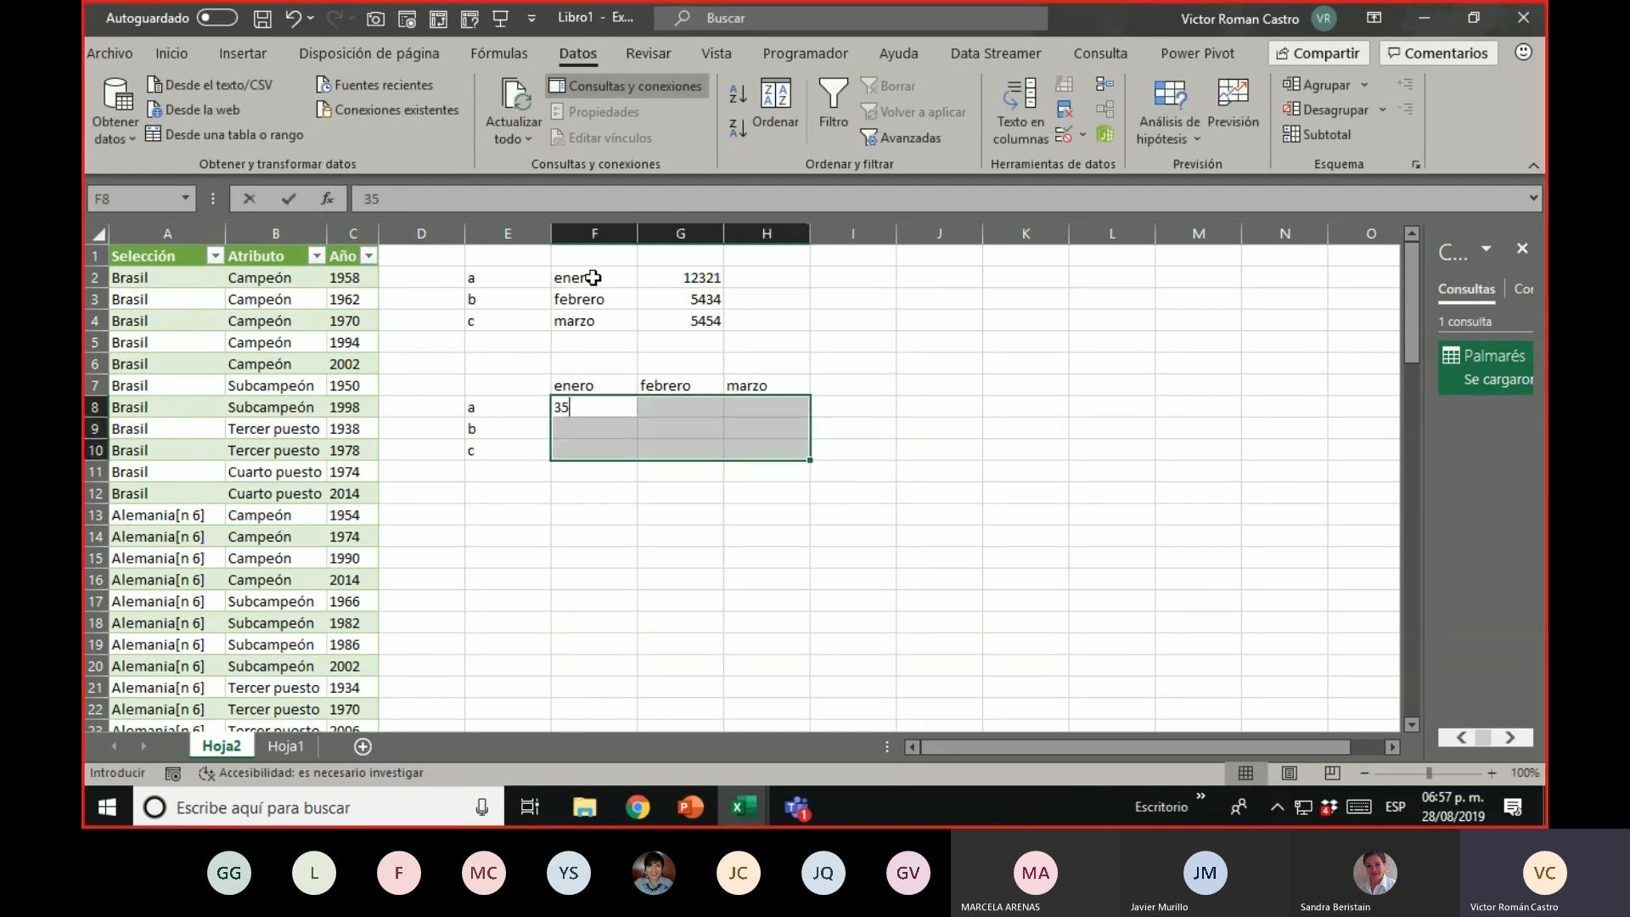
pyautogui.hotkey('ctrl', 'Return')
# Enter the heading Concepto in cell E7 above the labels
pyautogui.press('Left')
pyautogui.press('Left')
pyautogui.press('Right')
pyautogui.press('Up')
pyautogui.press('Right')
pyautogui.press('Left')
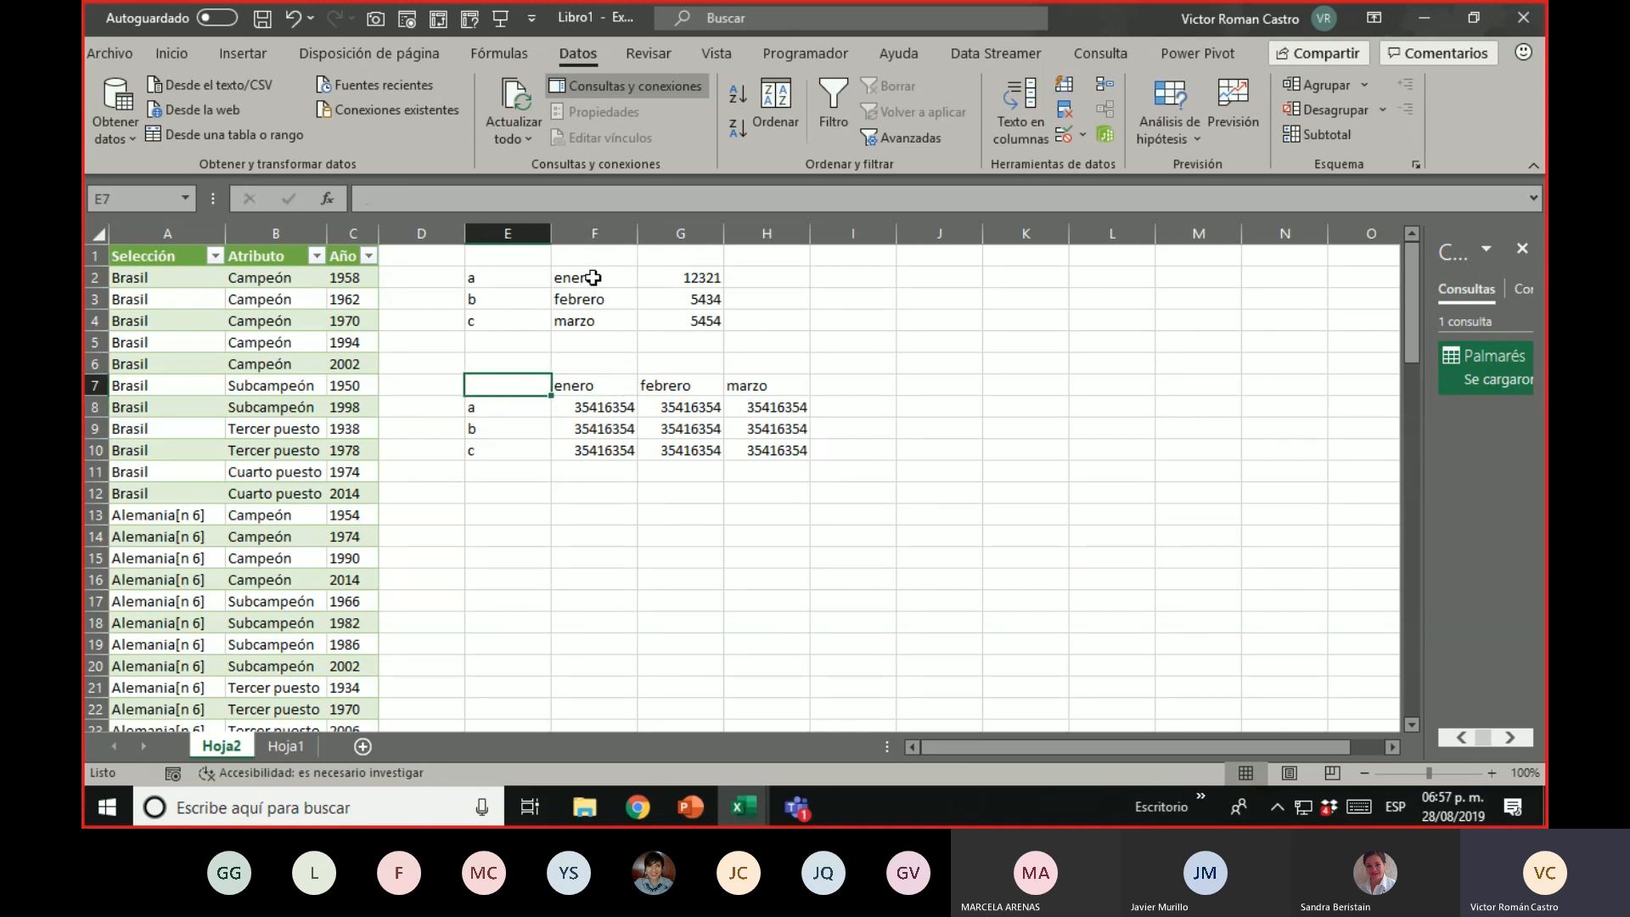
pyautogui.write('C')
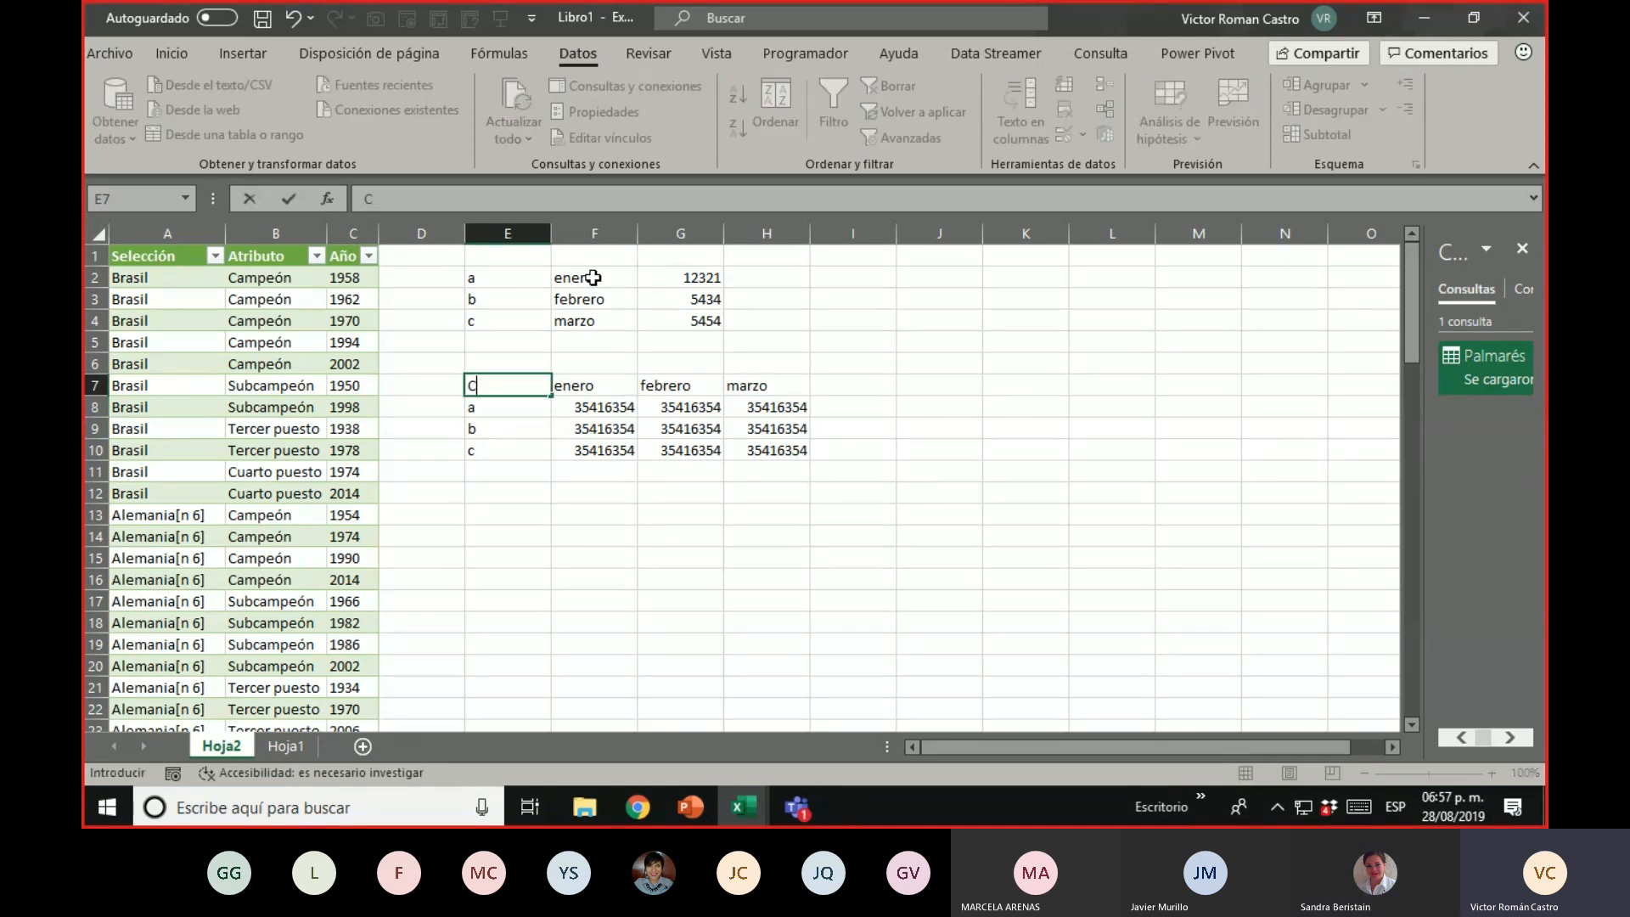
pyautogui.write('oncepto')
pyautogui.press('Return')
pyautogui.press('Up')
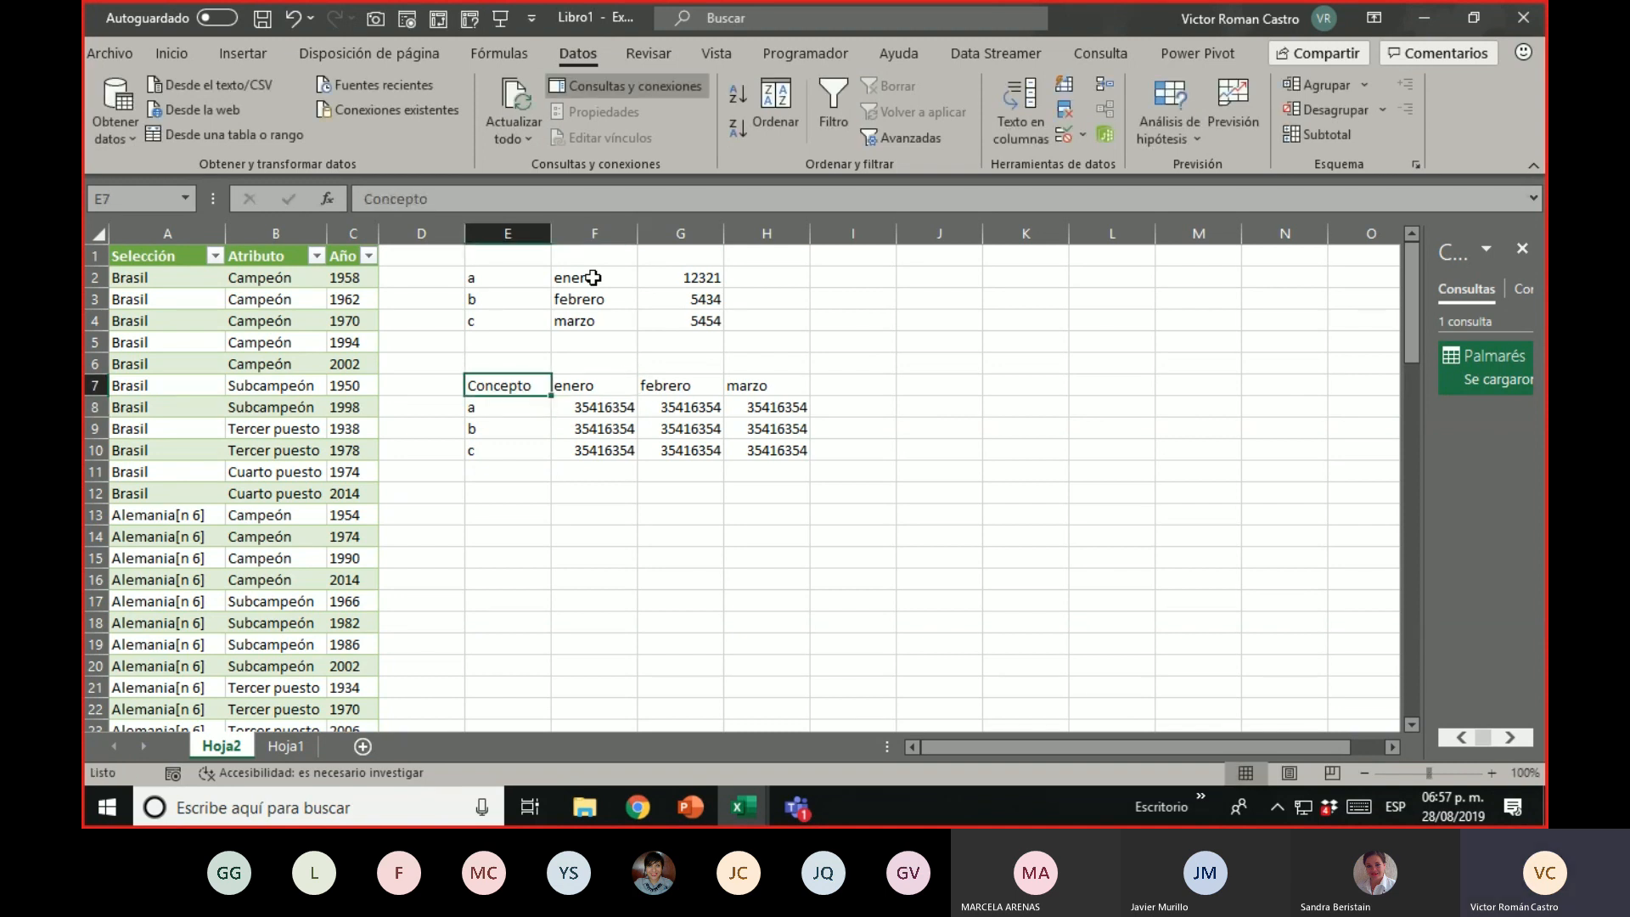
# Switch to Chrome to review the column layout of Wikipedia's World Cup table, and return to the Excel workbook
pyautogui.hotkey('alt', 'Tab')
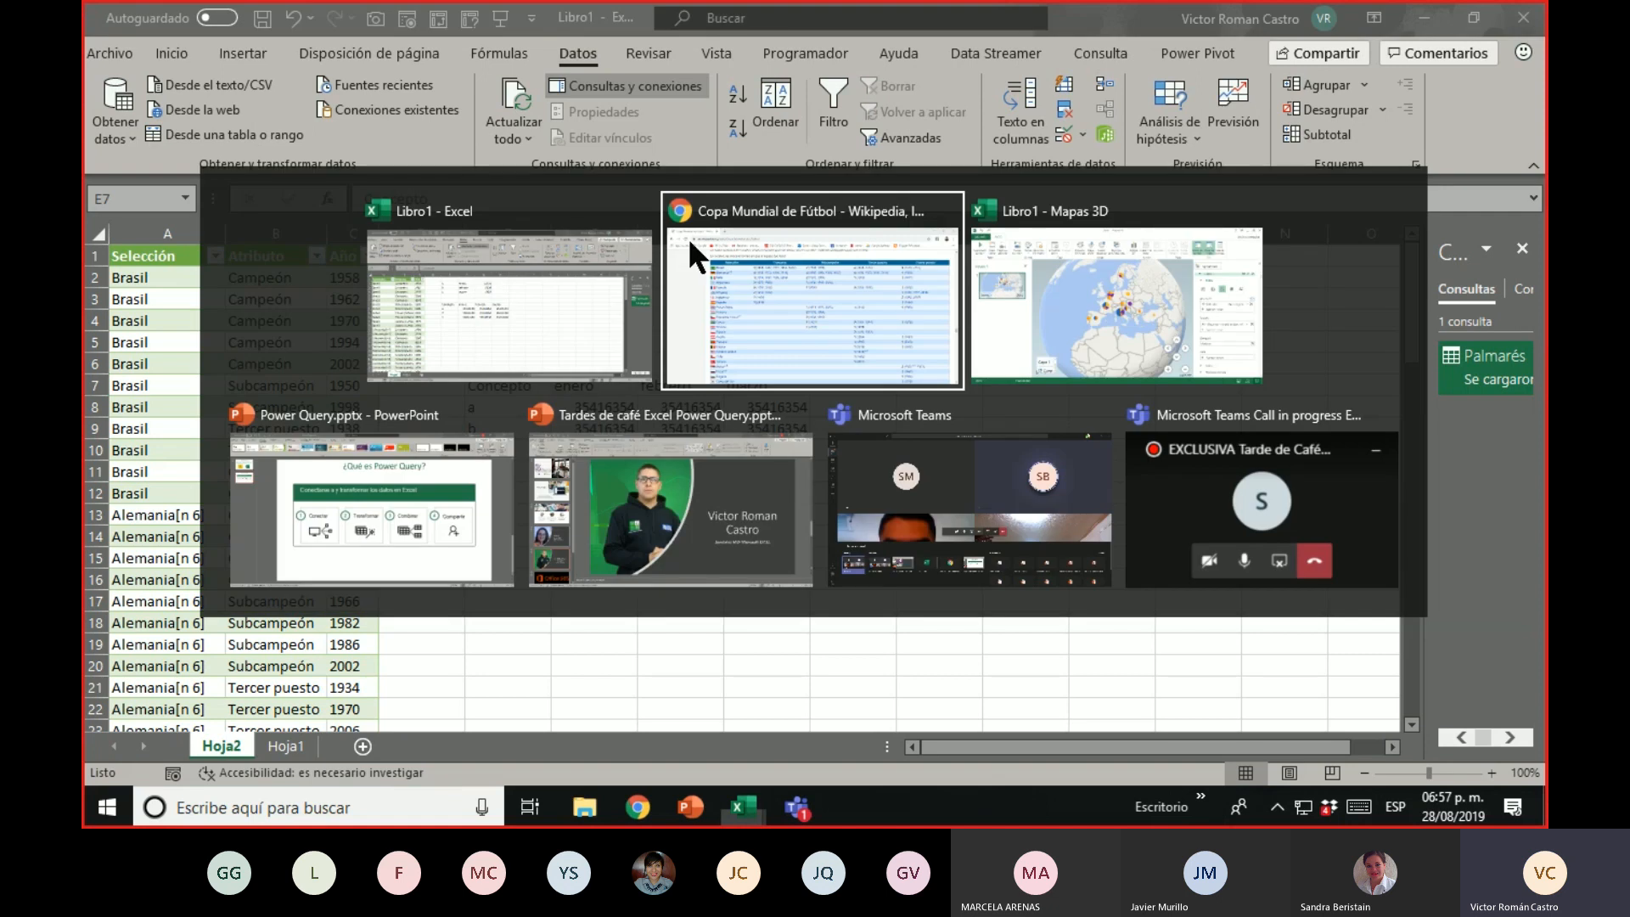
pyautogui.click(688, 242)
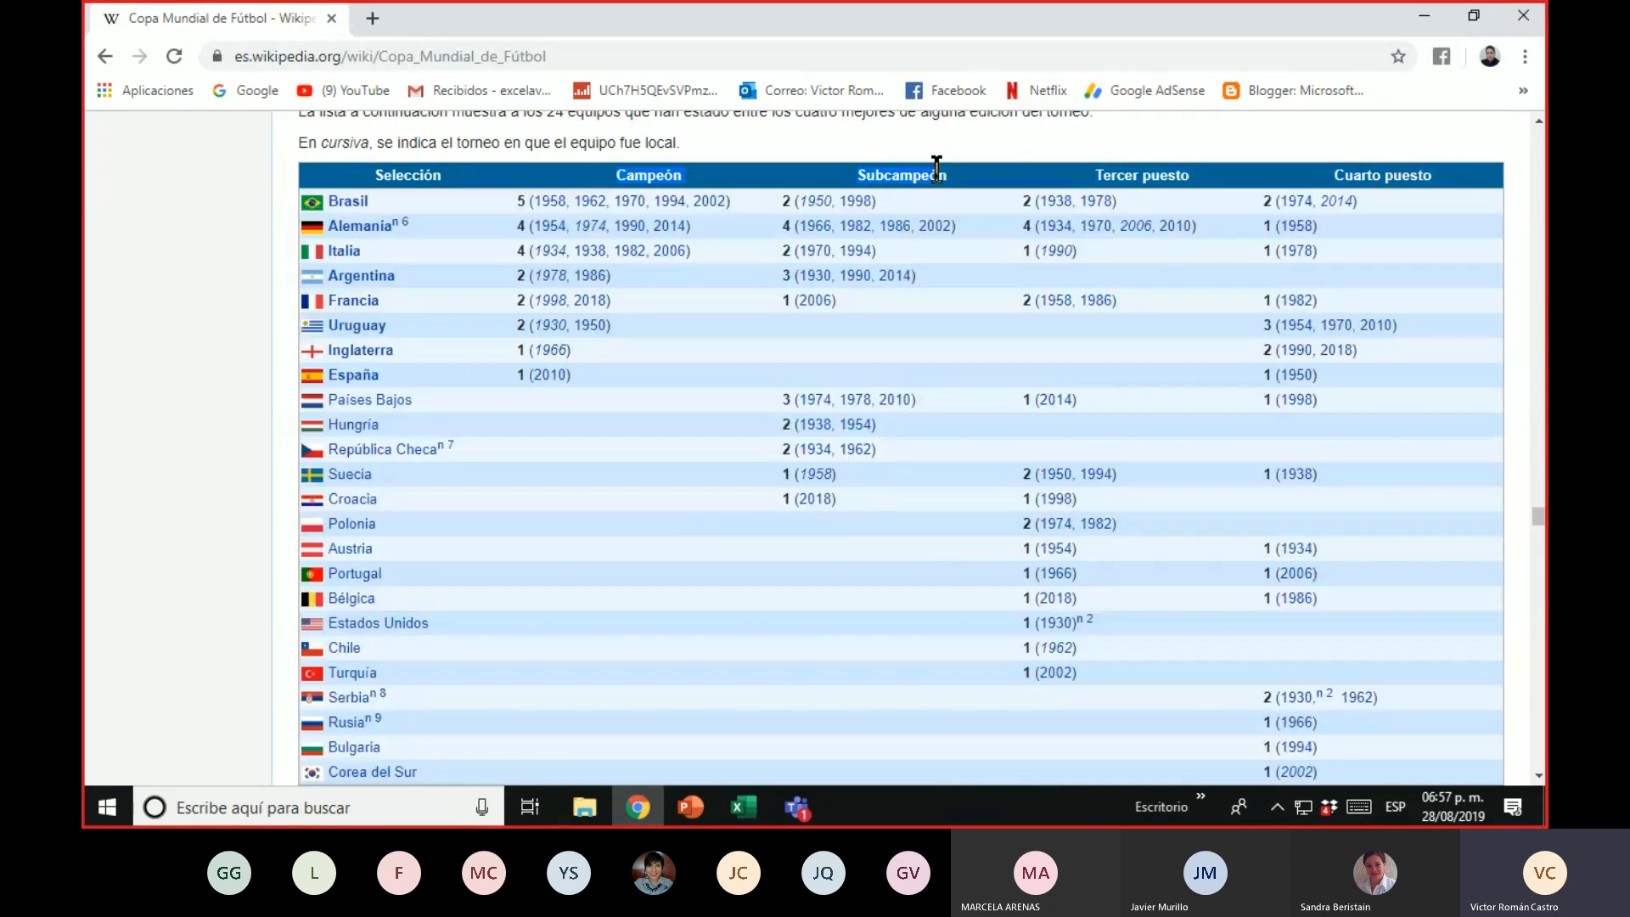
pyautogui.hotkey('alt', 'Tab')
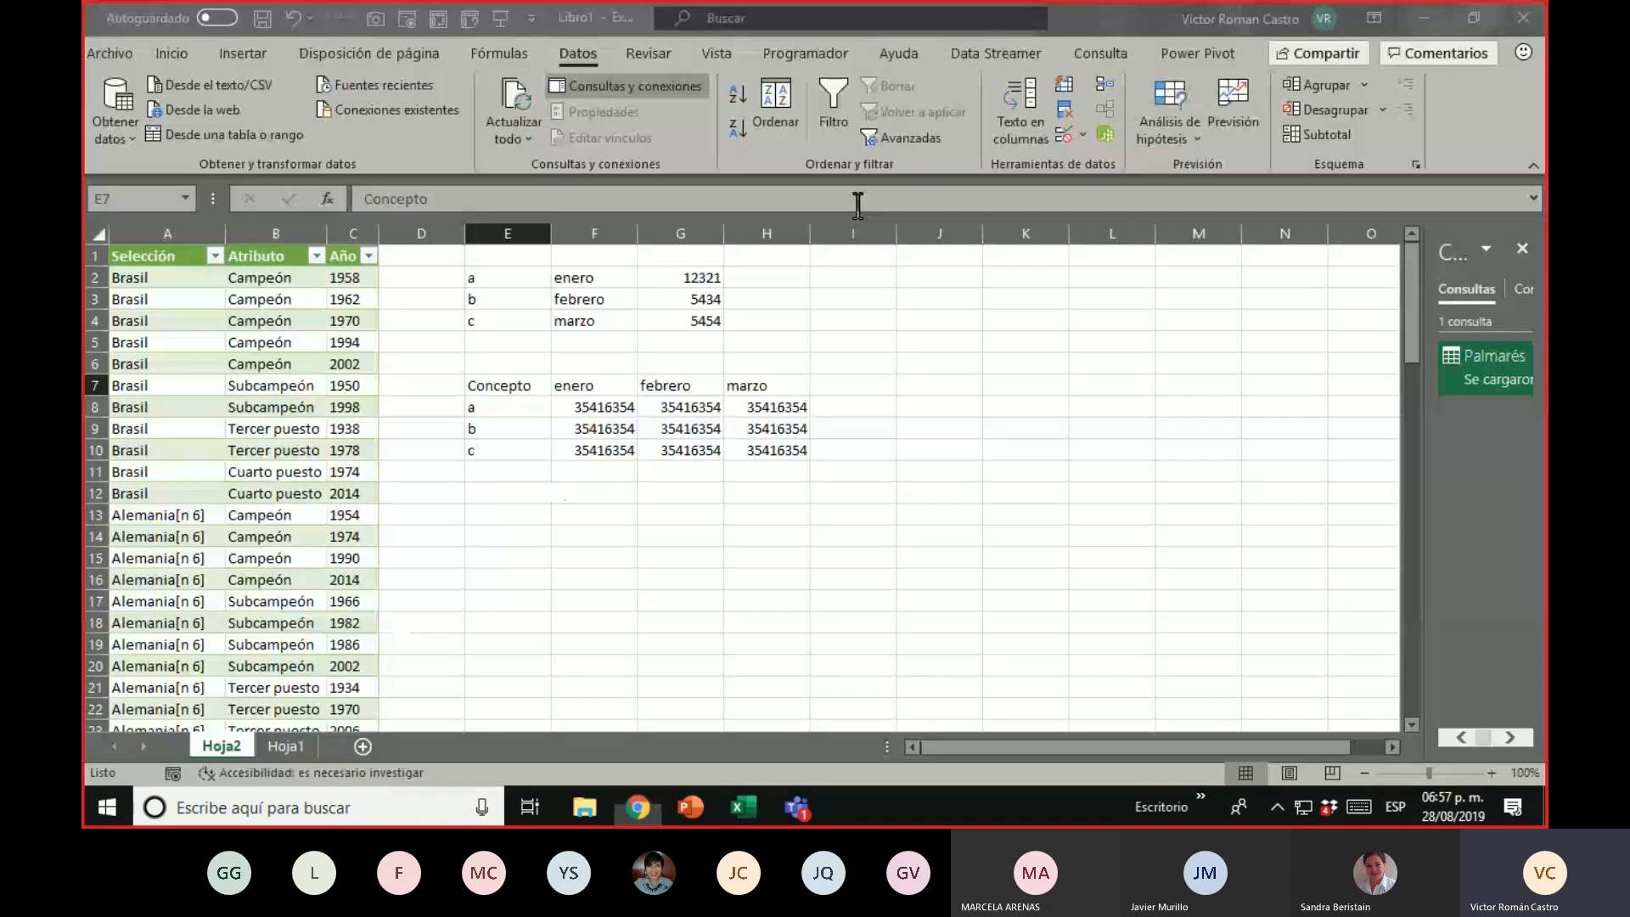
pyautogui.hotkey('alt', 'Tab')
pyautogui.hotkey('alt', 'Tab')
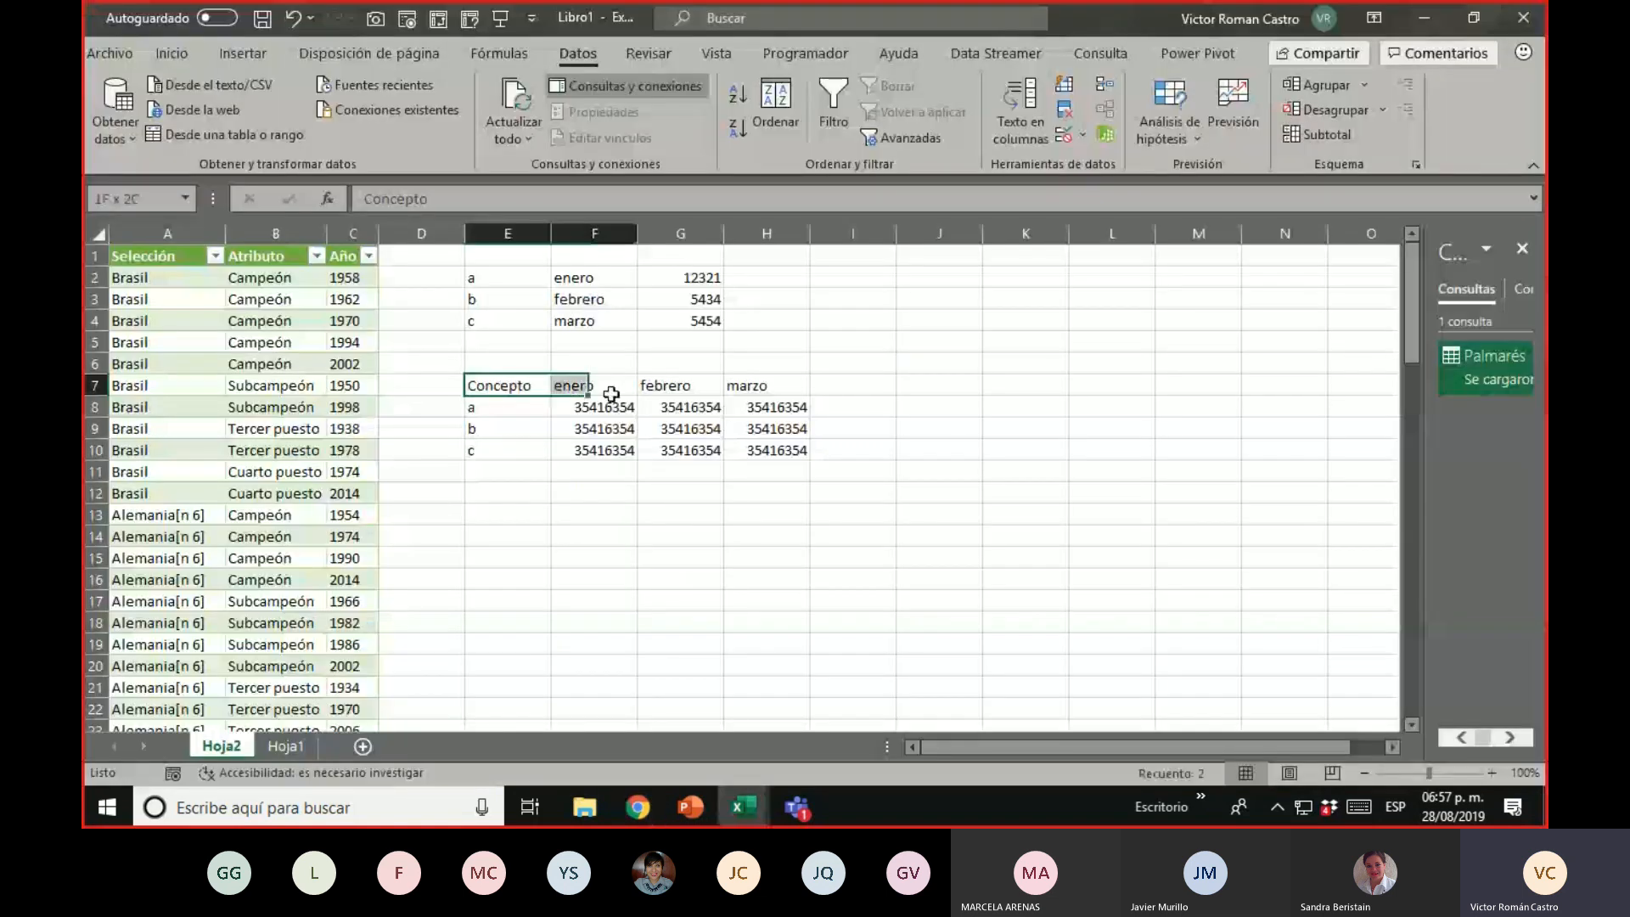
# Convert the range E7 to H10 into a table with Concepto and the months as its header row
pyautogui.moveTo(509, 385); pyautogui.dragTo(790, 446)
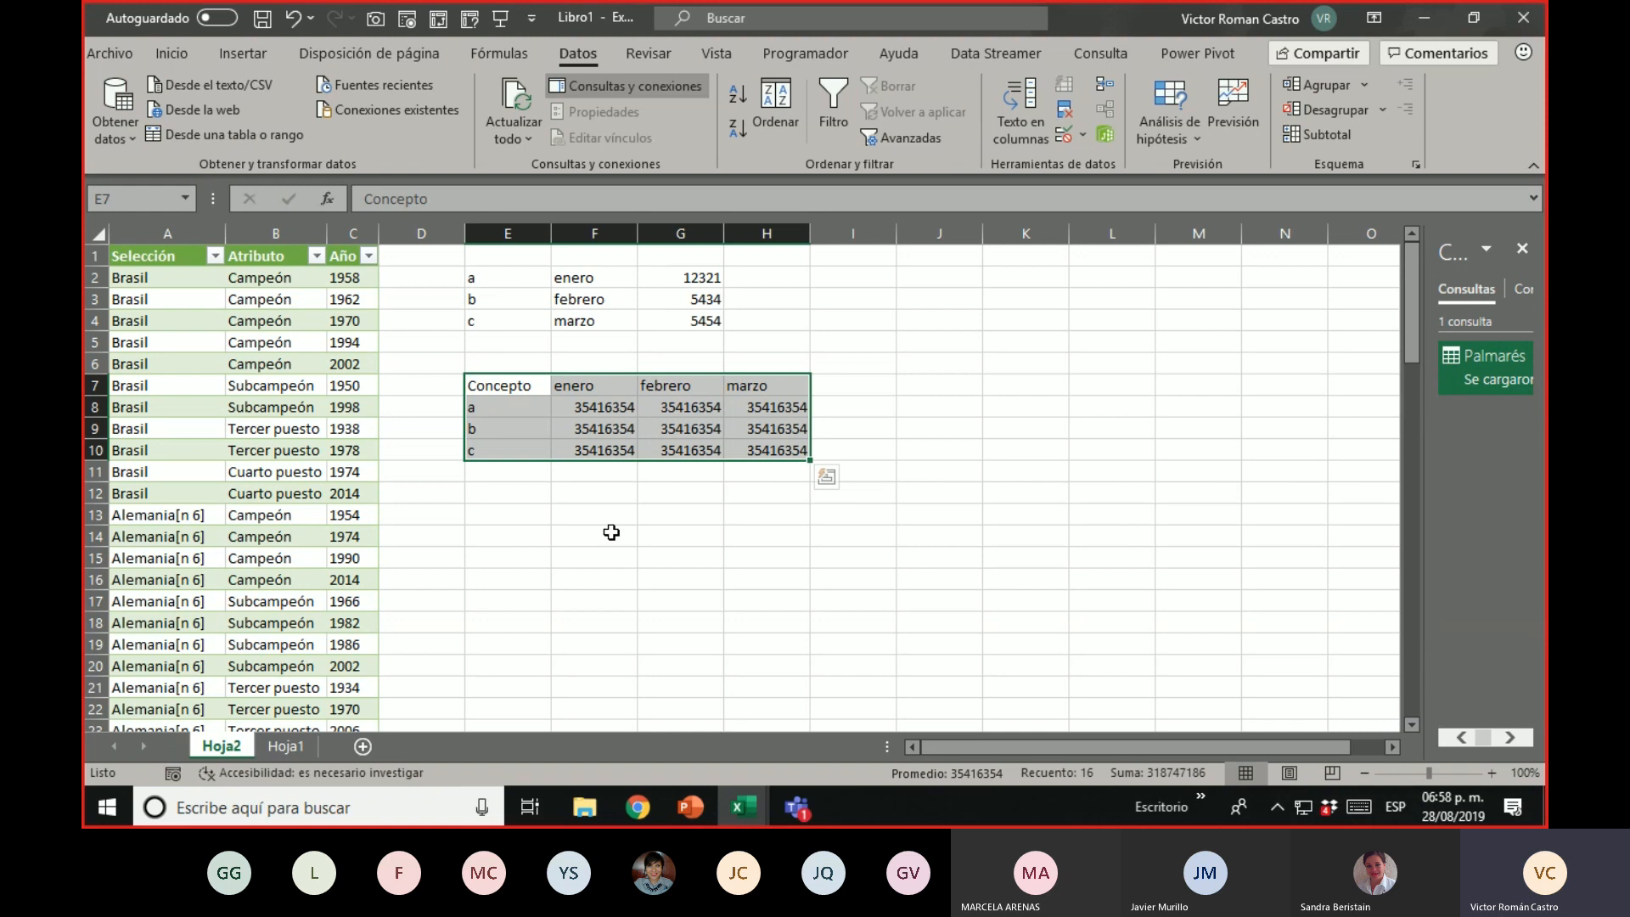
pyautogui.moveTo(520, 390); pyautogui.dragTo(743, 452)
pyautogui.moveTo(529, 390)
pyautogui.mouseDown()
pyautogui.moveTo(544, 412)
pyautogui.moveTo(722, 445)
pyautogui.moveTo(522, 381)
pyautogui.mouseUp()
pyautogui.hotkey('ctrl', 't')
pyautogui.press('Return')
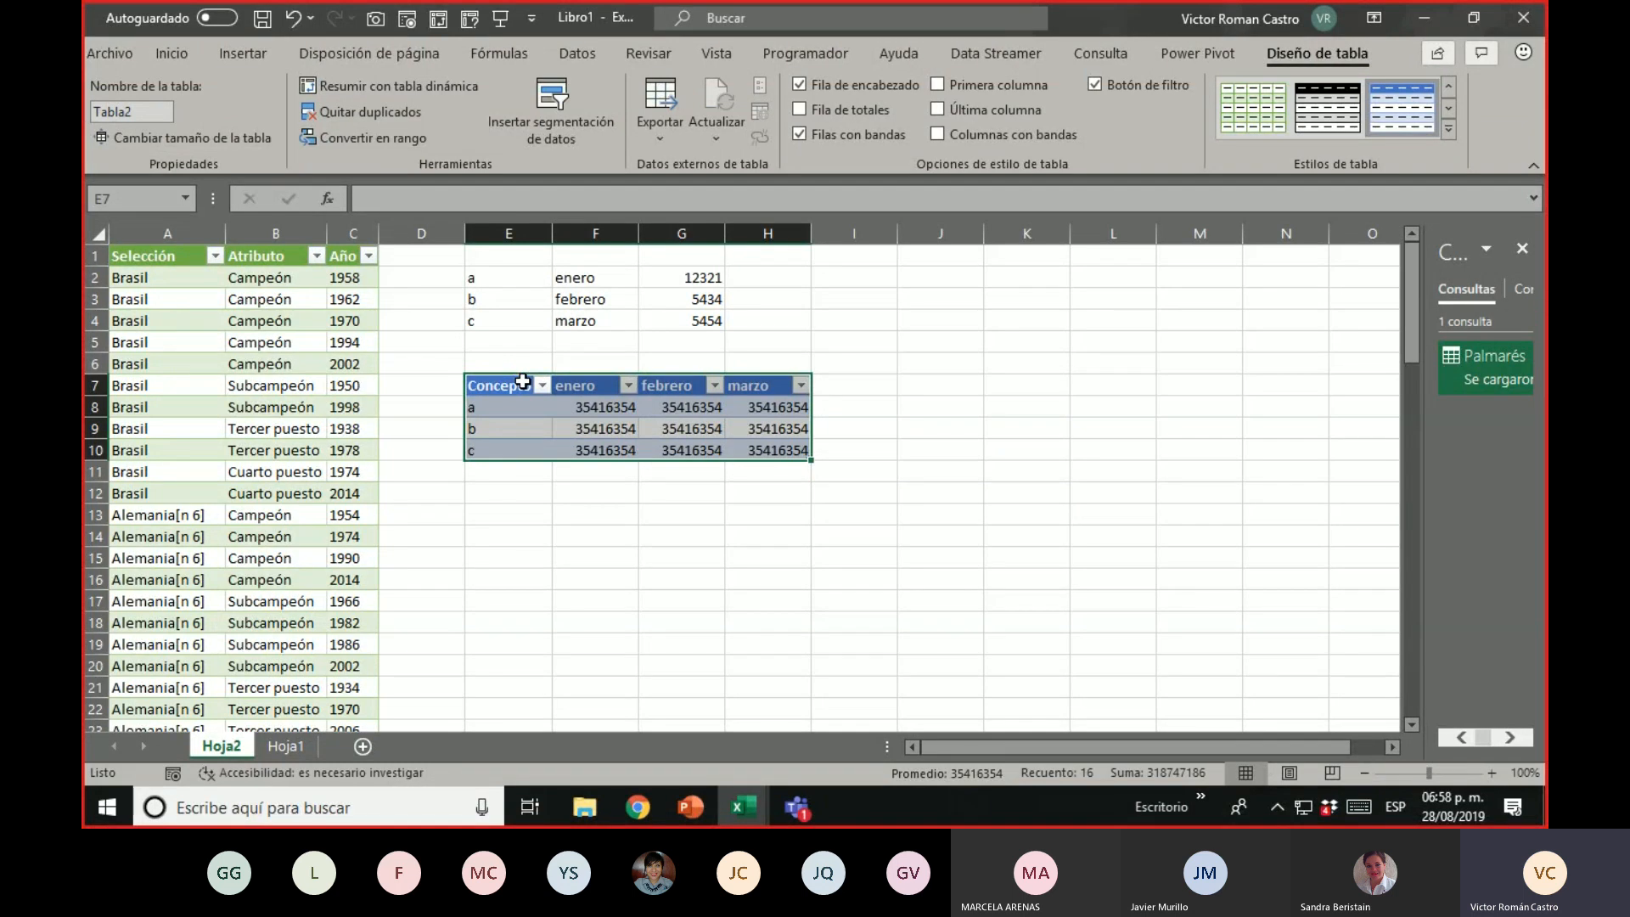
# Highlight the list in E2 to G4 as a whole, followed by its label, month and value columns one by one
pyautogui.moveTo(488, 278); pyautogui.dragTo(695, 323)
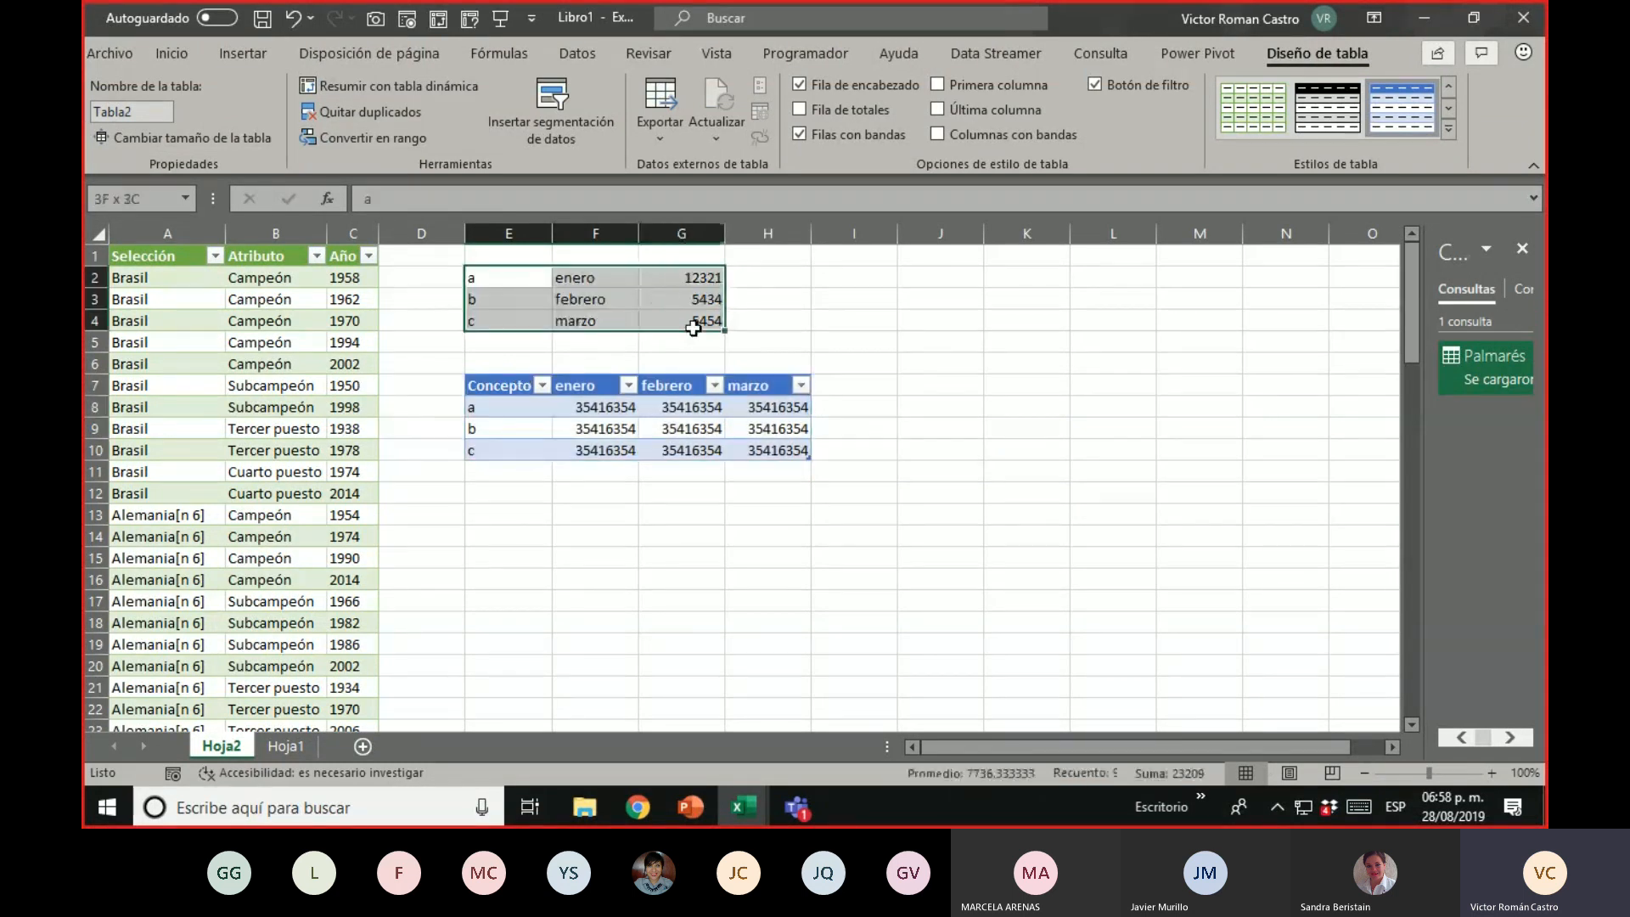
pyautogui.moveTo(490, 278); pyautogui.dragTo(507, 330)
pyautogui.click(618, 276)
pyautogui.moveTo(618, 276); pyautogui.dragTo(611, 317)
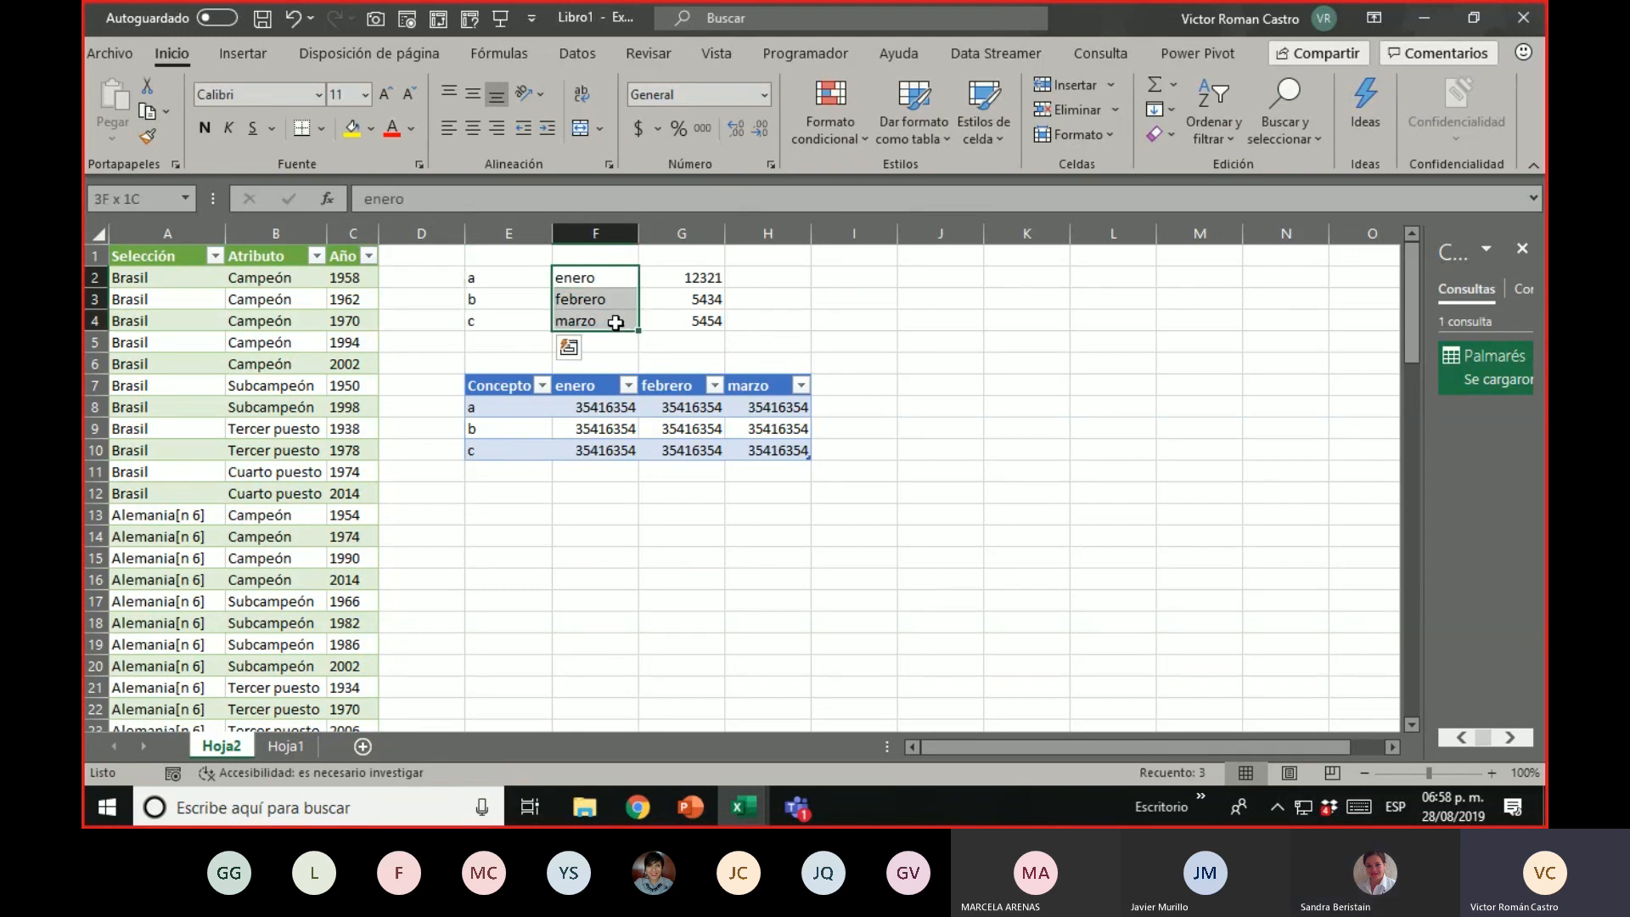
pyautogui.moveTo(686, 276); pyautogui.dragTo(688, 323)
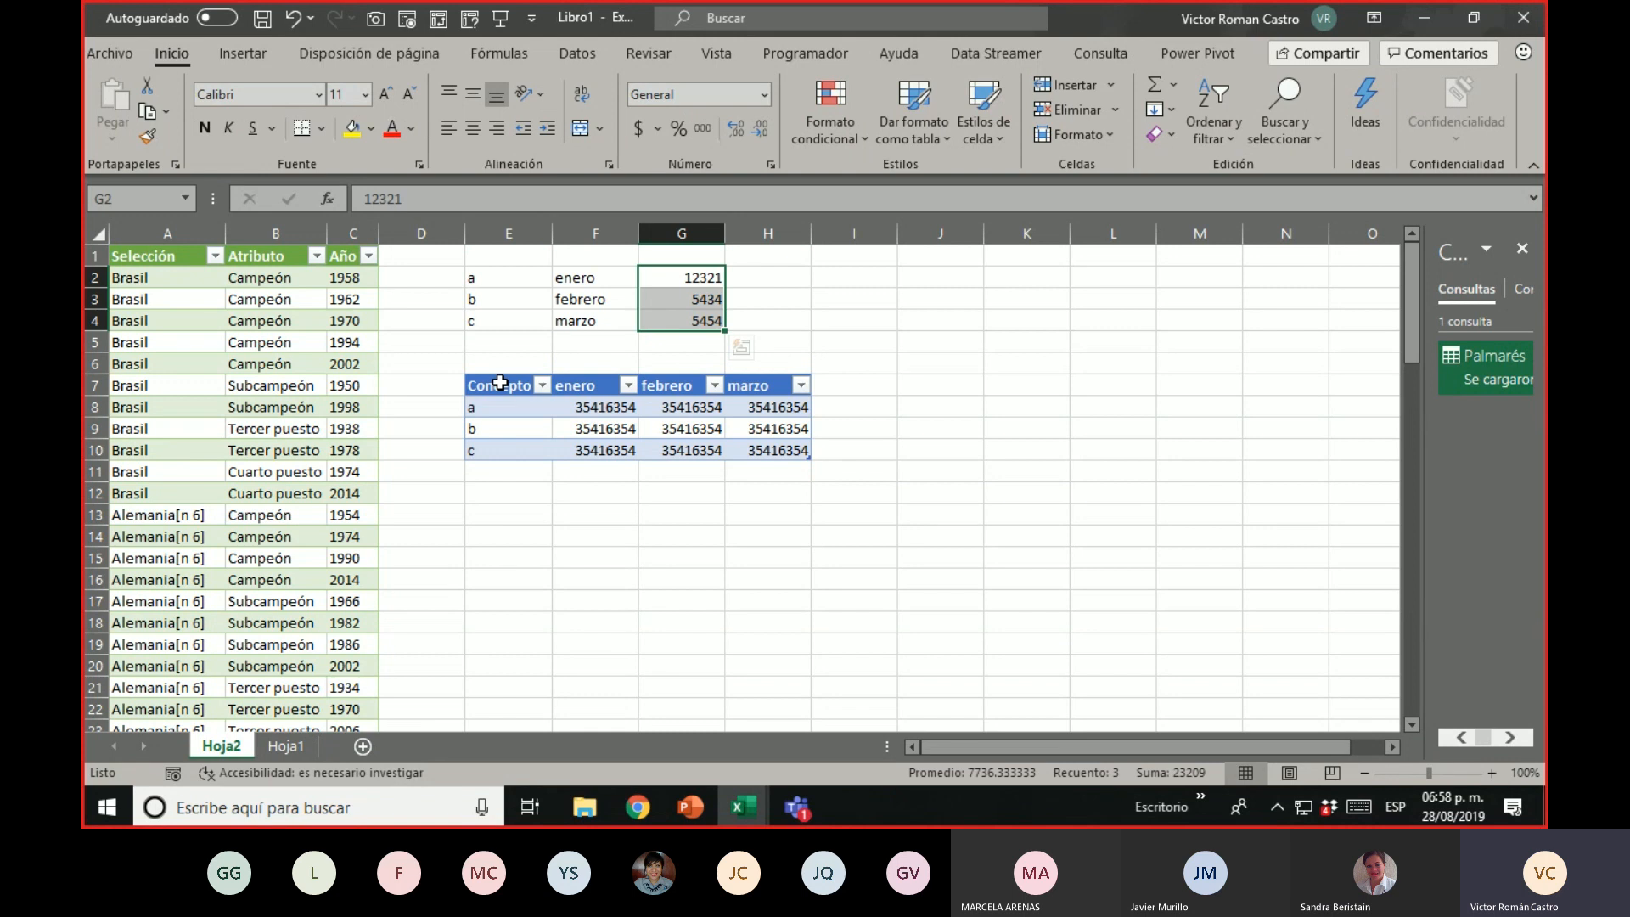
# Delete the Concepto table with its month columns below the list
pyautogui.moveTo(500, 384); pyautogui.dragTo(756, 484)
pyautogui.press('Delete')
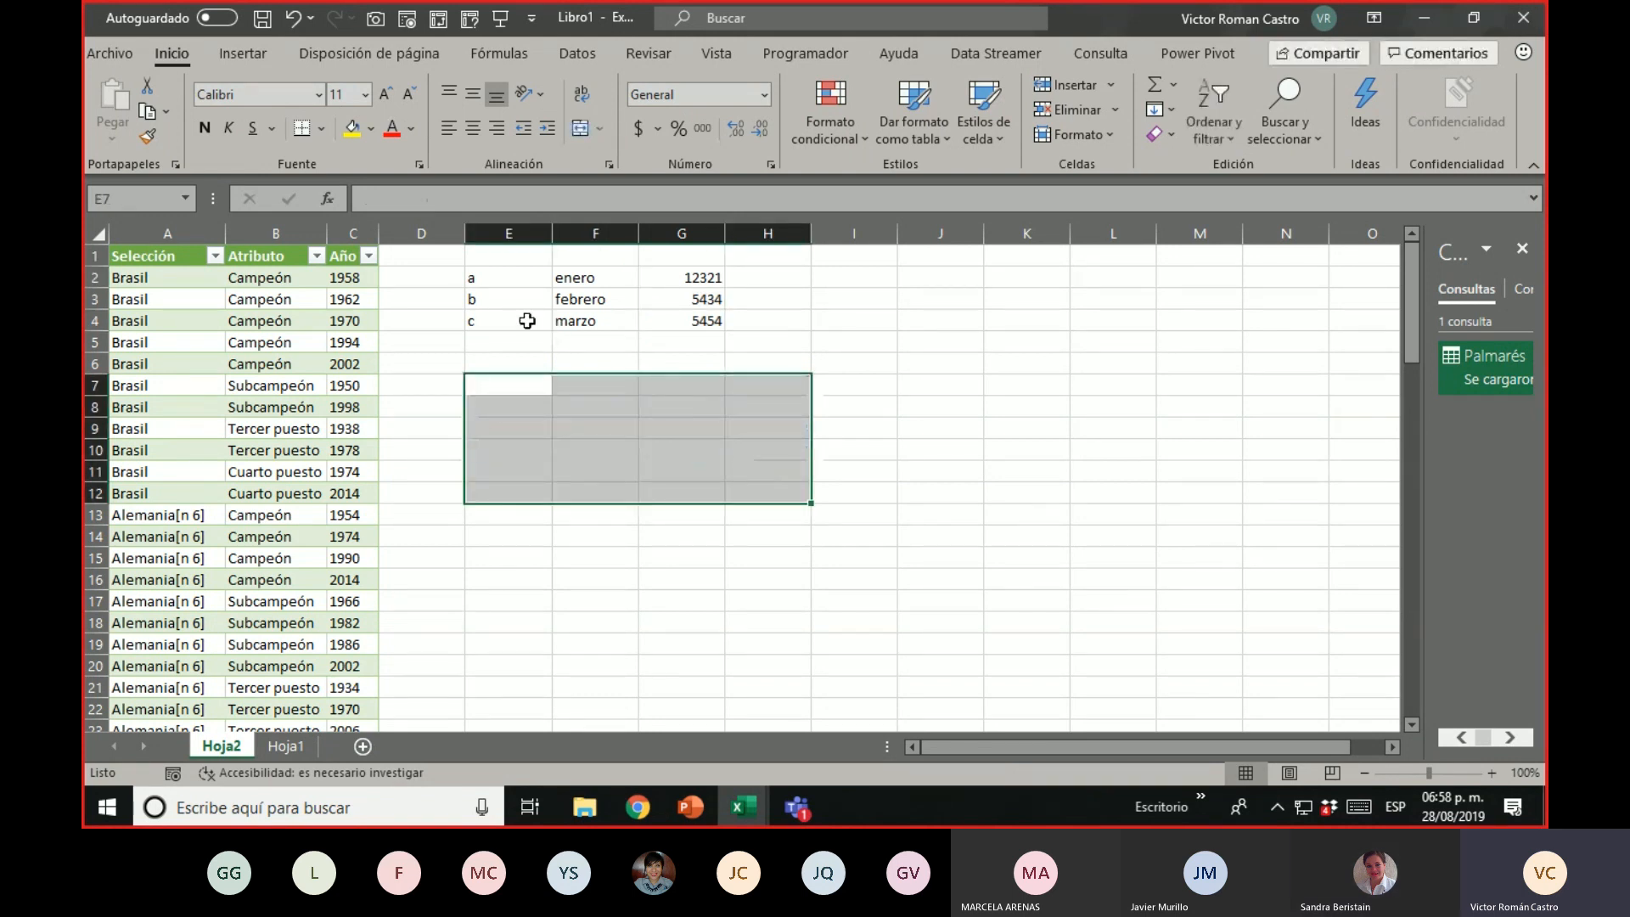
pyautogui.press('Up')
pyautogui.press('Up')
# Copy the labels and months in E2 to F4 twice directly below, filling the rows down to row 10
pyautogui.moveTo(604, 278); pyautogui.dragTo(601, 515)
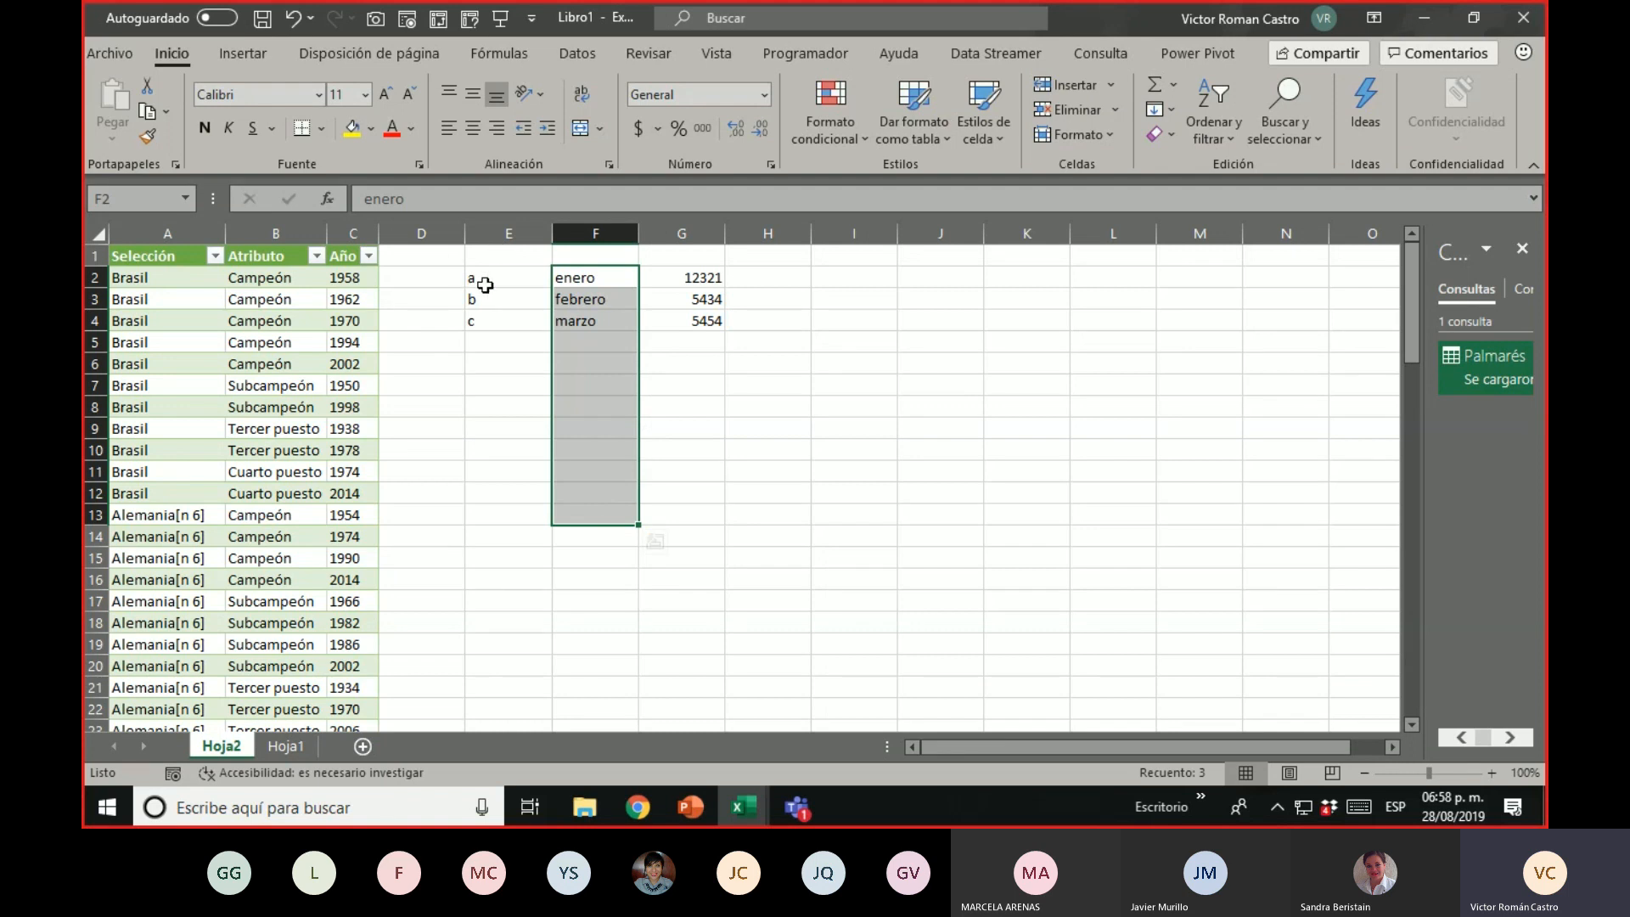
pyautogui.moveTo(485, 286); pyautogui.dragTo(535, 516)
pyautogui.moveTo(535, 277); pyautogui.dragTo(594, 322)
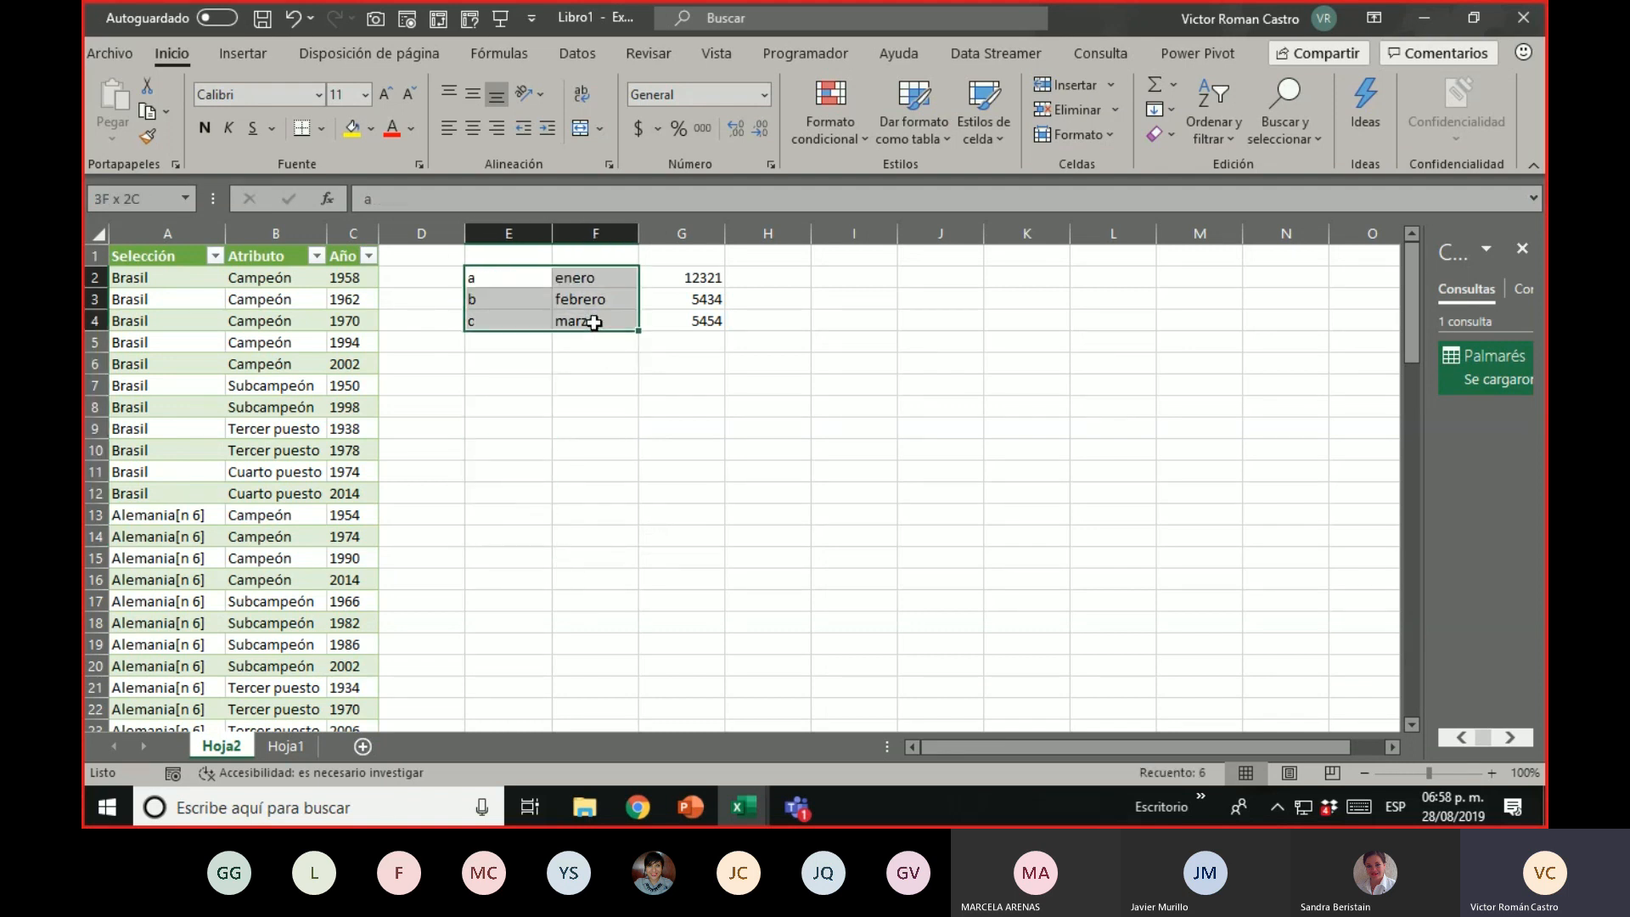
pyautogui.hotkey('ctrl', 'c')
pyautogui.press('Down')
pyautogui.press('Down')
pyautogui.press('Down')
pyautogui.press('Return')
pyautogui.press('Down')
pyautogui.press('Up')
pyautogui.hotkey('shift', 'Right')
pyautogui.hotkey('shift', 'Down')
pyautogui.hotkey('shift', 'Down')
pyautogui.hotkey('ctrl', 'c')
pyautogui.press('Down')
pyautogui.press('Down')
pyautogui.press('Down')
pyautogui.press('Return')
# Copy the values in G2 to G4 twice directly below, into G5 to G7 and G8 to G10
pyautogui.press('Right')
pyautogui.press('Right')
pyautogui.press('Up')
pyautogui.press('Up')
pyautogui.press('Up')
pyautogui.press('Up')
pyautogui.press('Up')
pyautogui.press('Up')
pyautogui.hotkey('shift', 'Down')
pyautogui.hotkey('shift', 'Down')
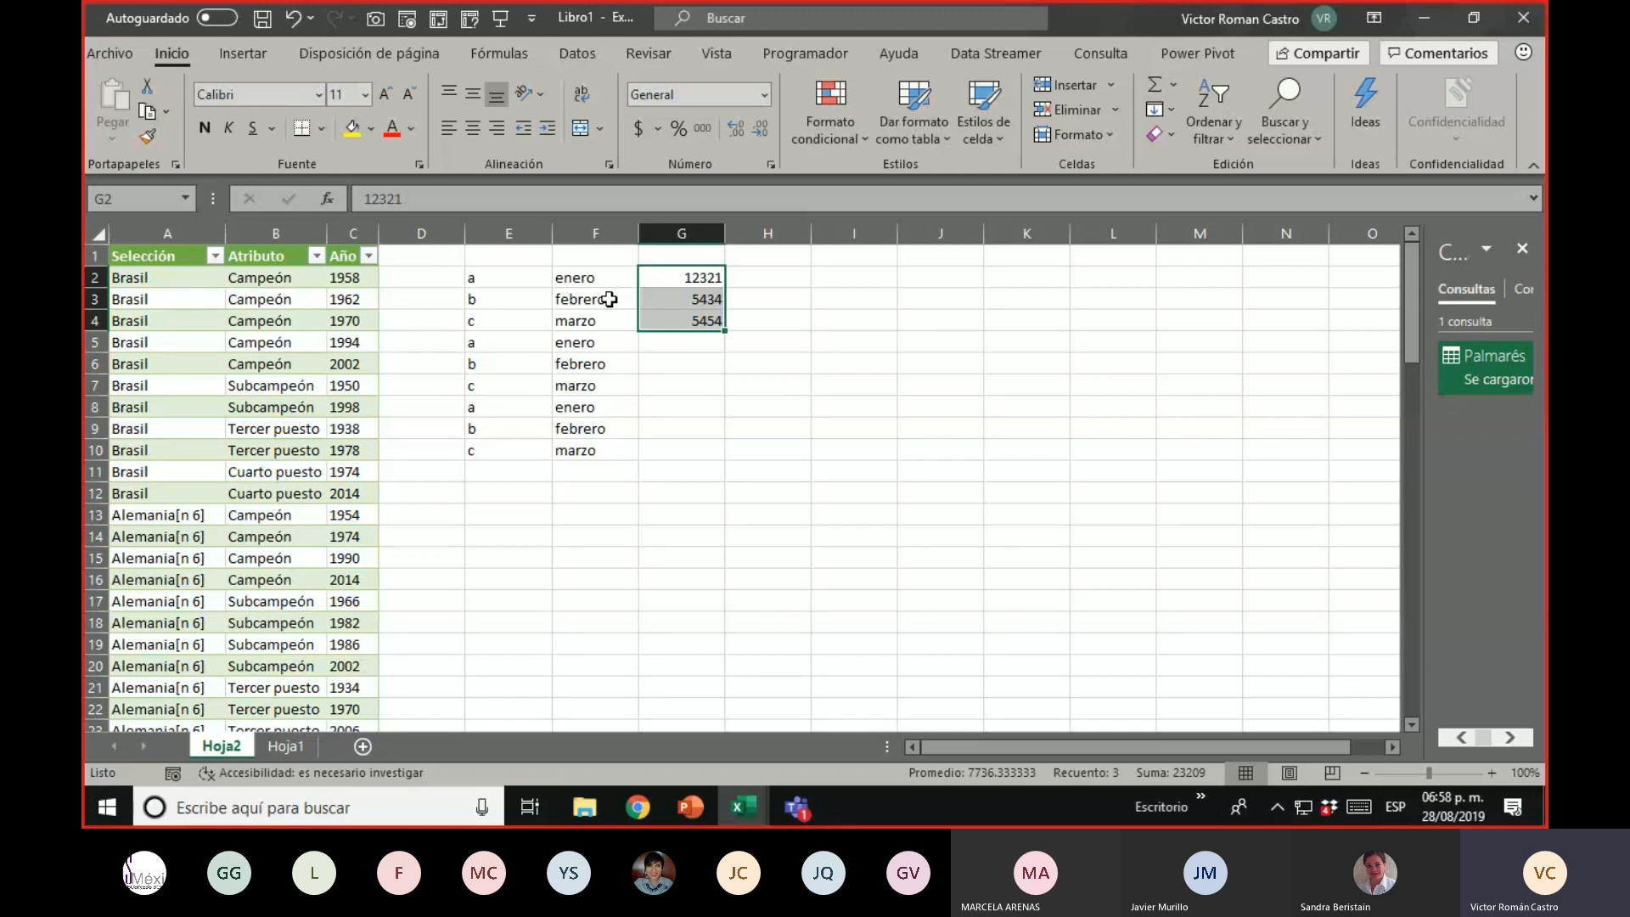
pyautogui.hotkey('ctrl', 'c')
pyautogui.press('Down')
pyautogui.press('Down')
pyautogui.press('Down')
pyautogui.hotkey('ctrl', 'v')
pyautogui.press('Down')
pyautogui.press('Down')
pyautogui.press('Down')
pyautogui.hotkey('ctrl', 'v')
pyautogui.press('Down')
pyautogui.press('Up')
pyautogui.press('Up')
pyautogui.press('Escape')
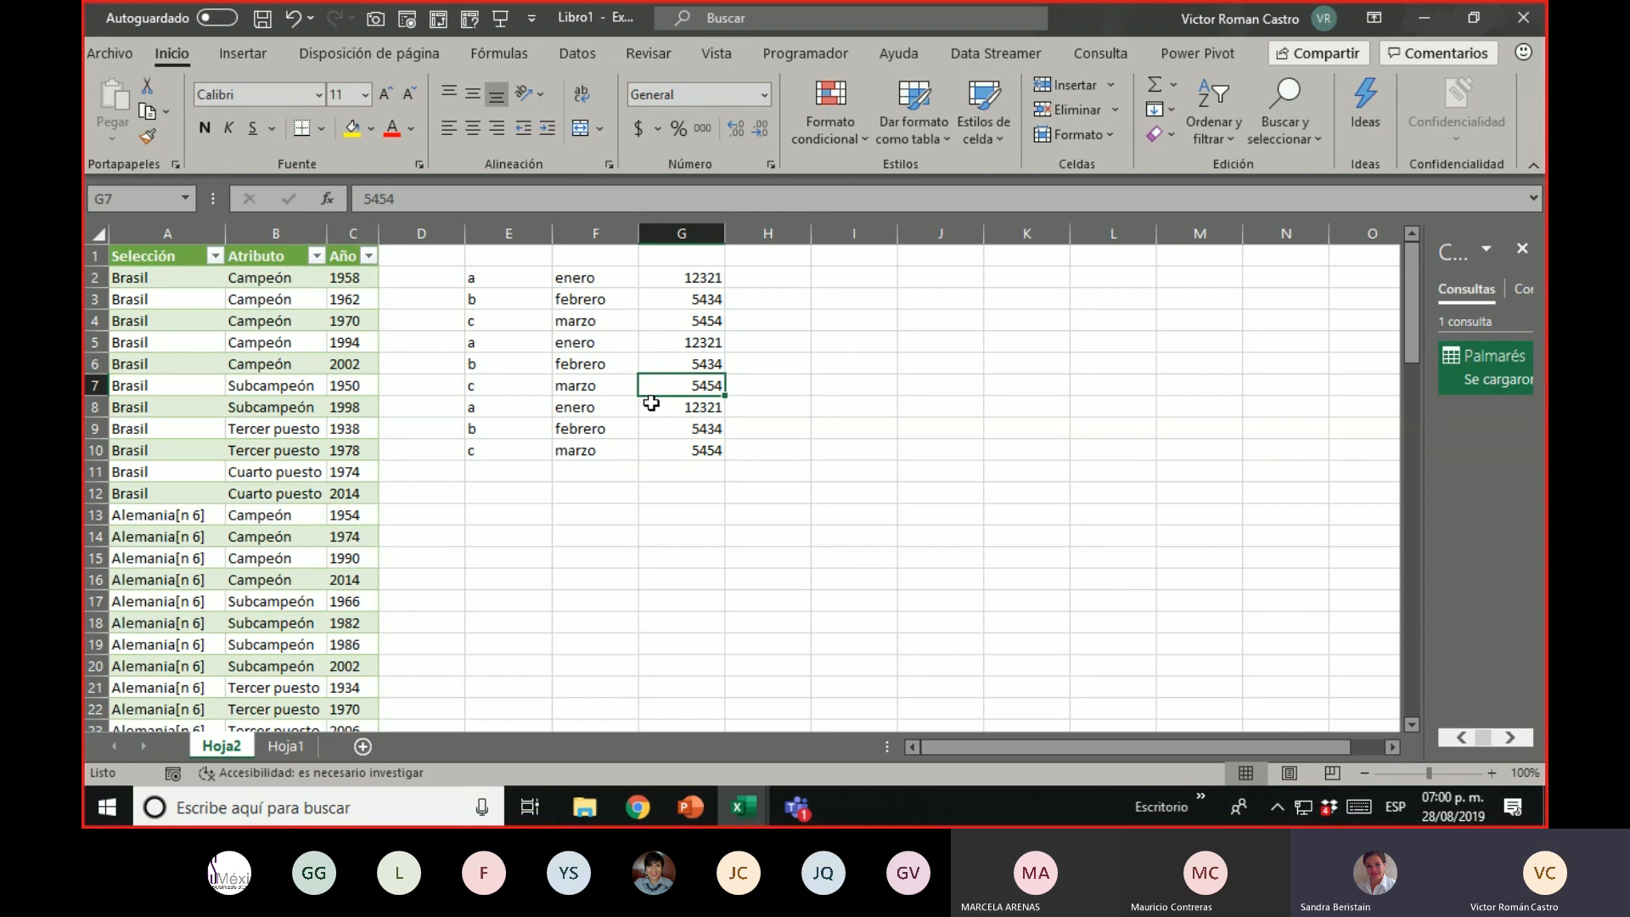
# Open the Palmarés query in the Power Query Editor
pyautogui.click(141, 342)
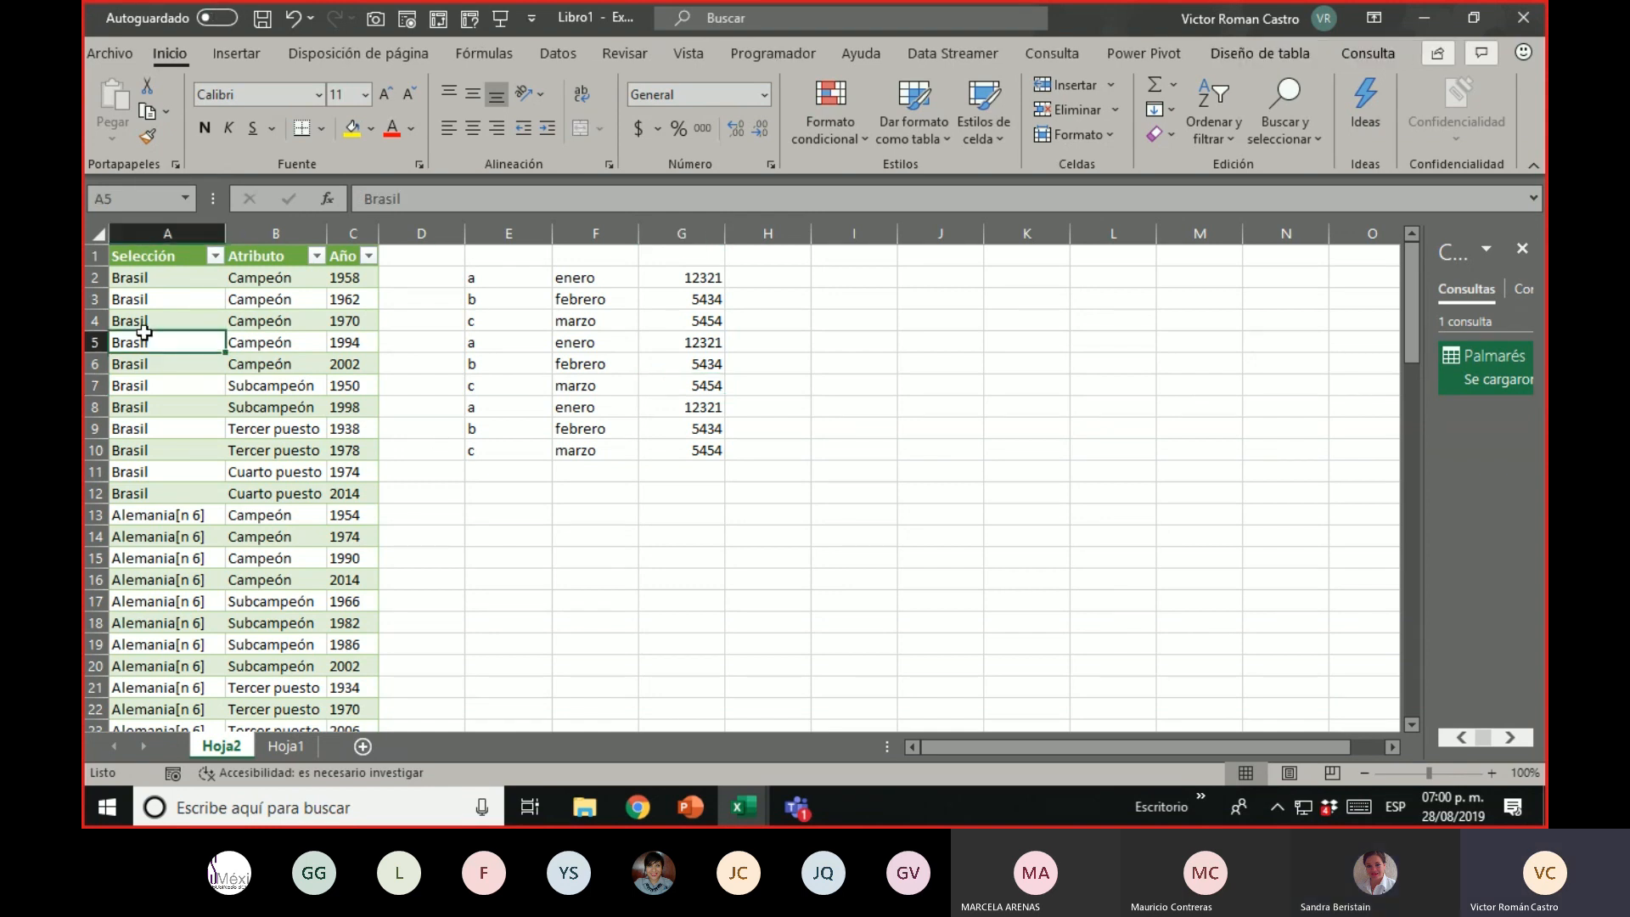
pyautogui.click(560, 53)
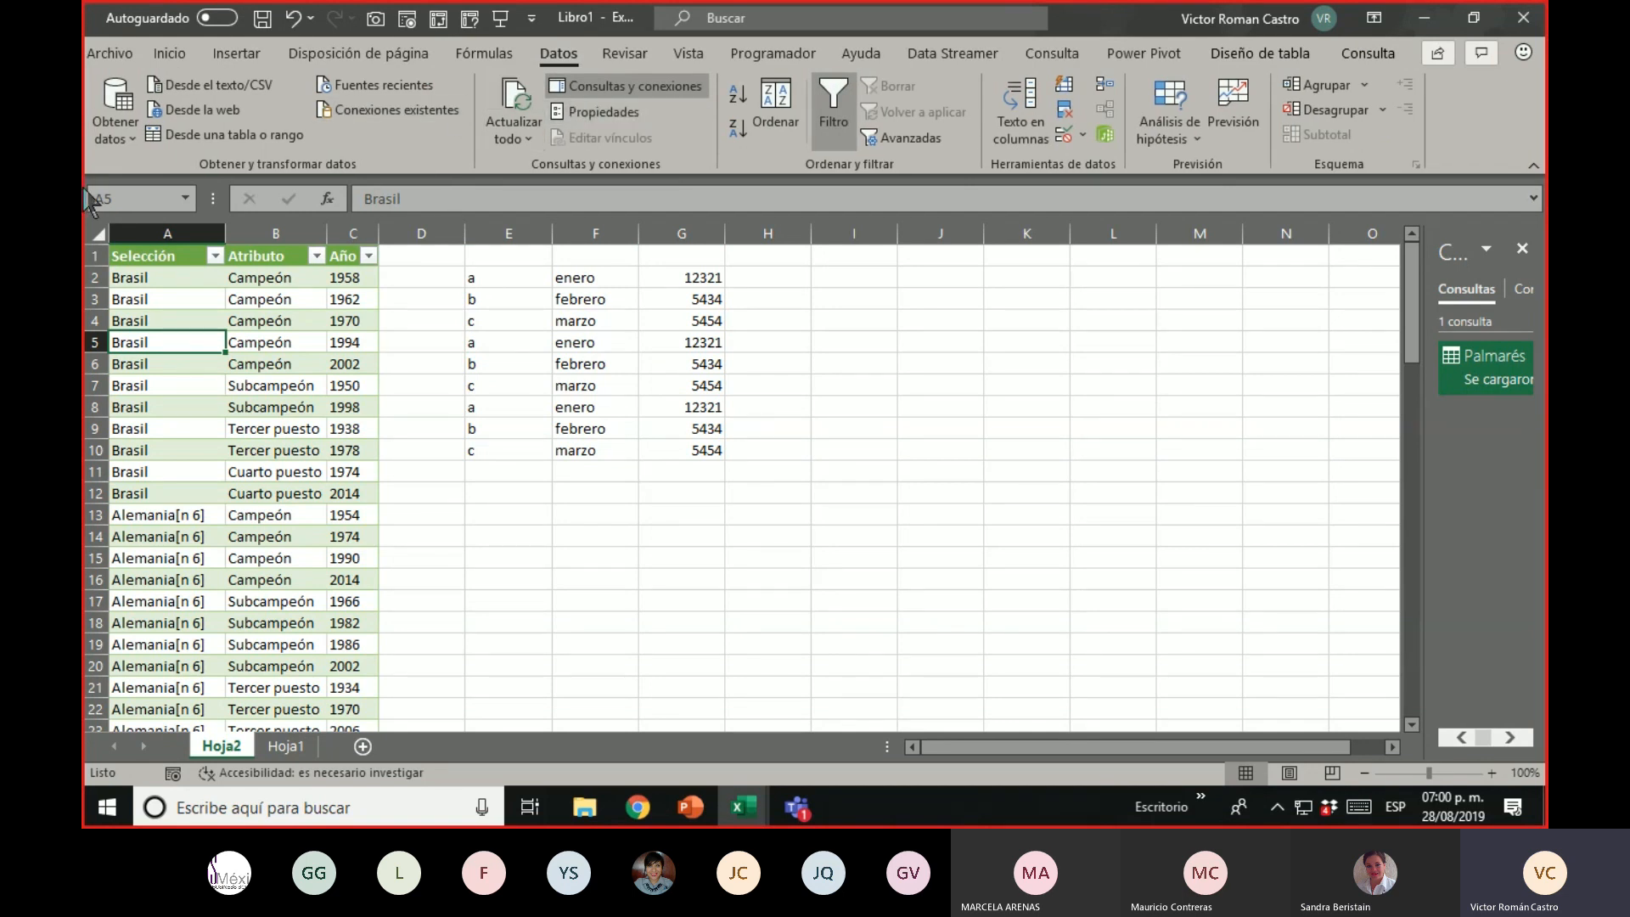
pyautogui.click(1486, 380)
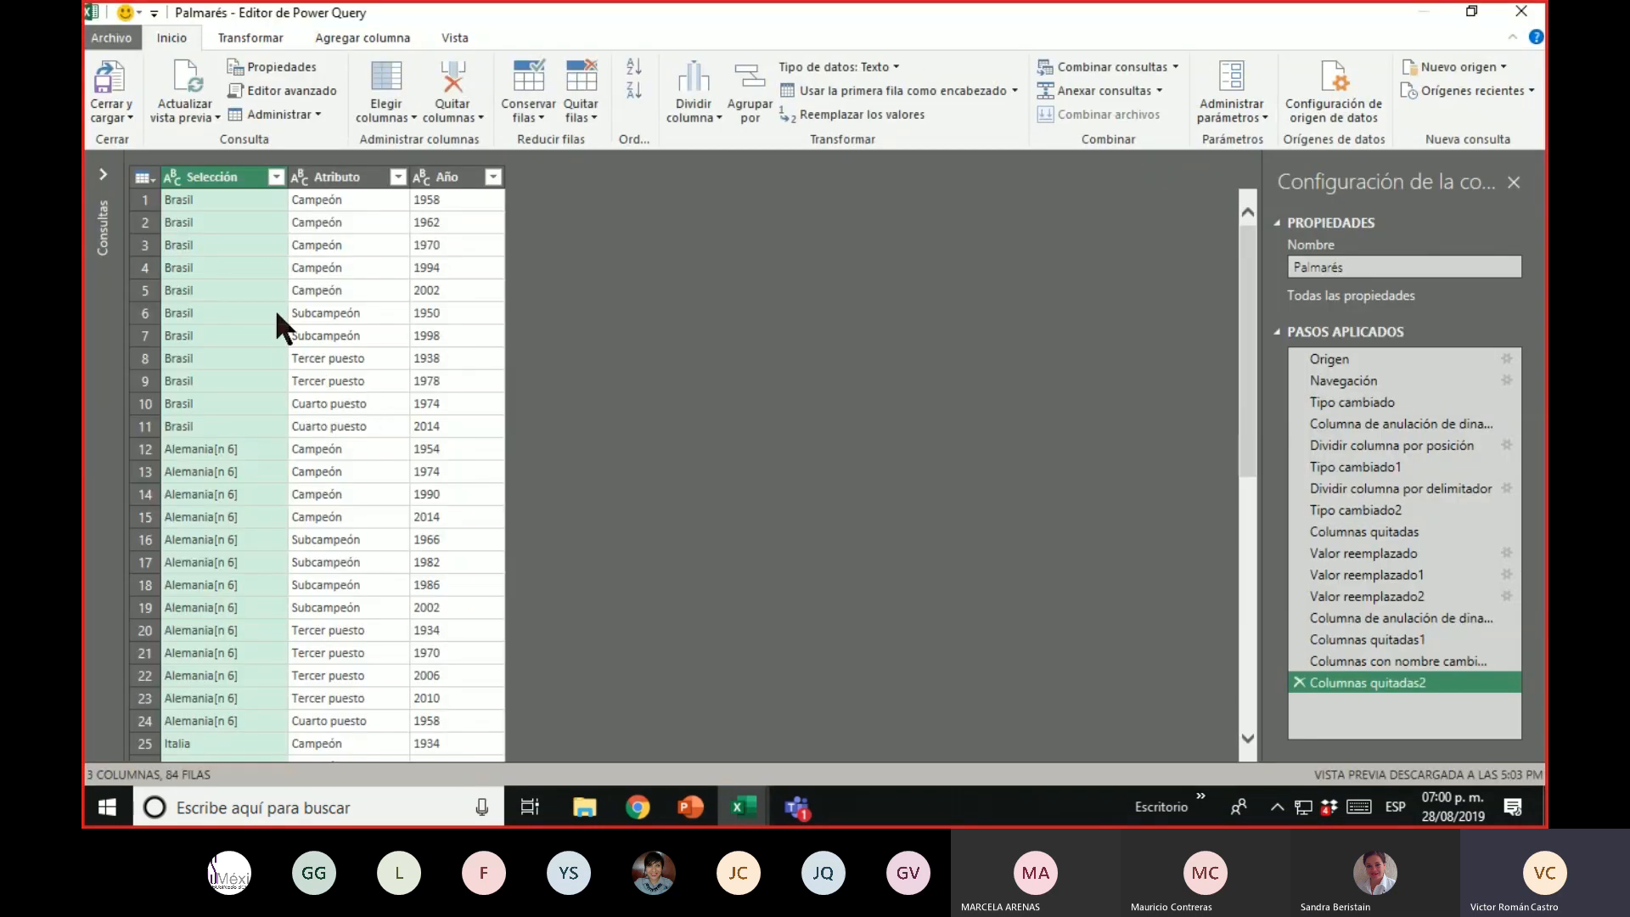
# Change the data type of the Año column to Número entero
pyautogui.click(346, 176)
pyautogui.click(437, 180)
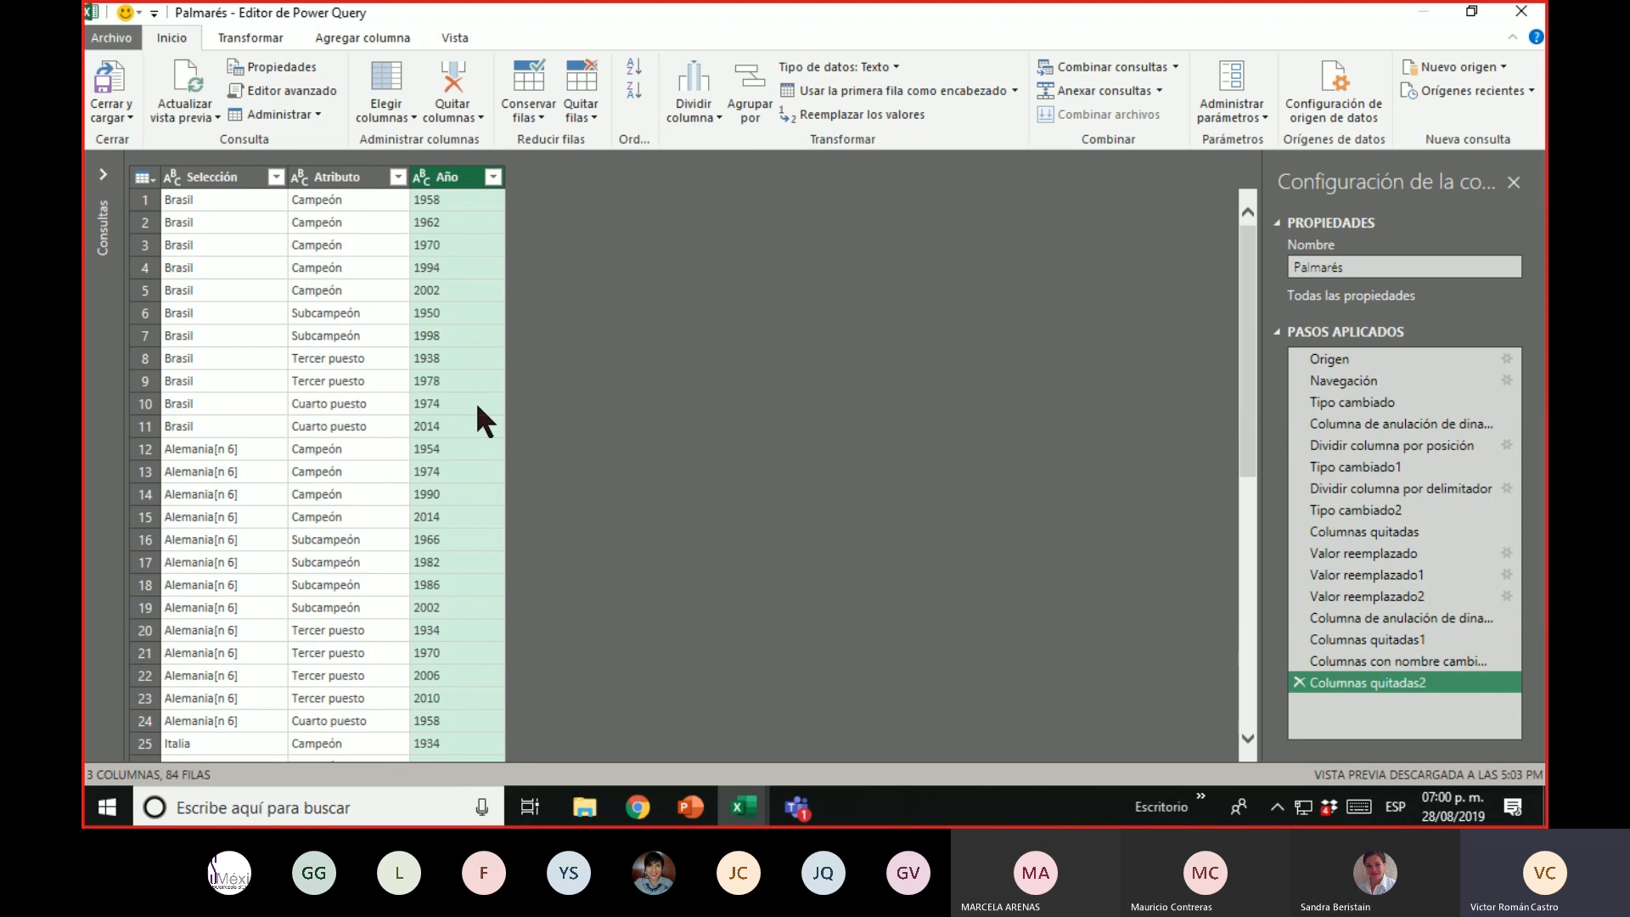
pyautogui.click(173, 176)
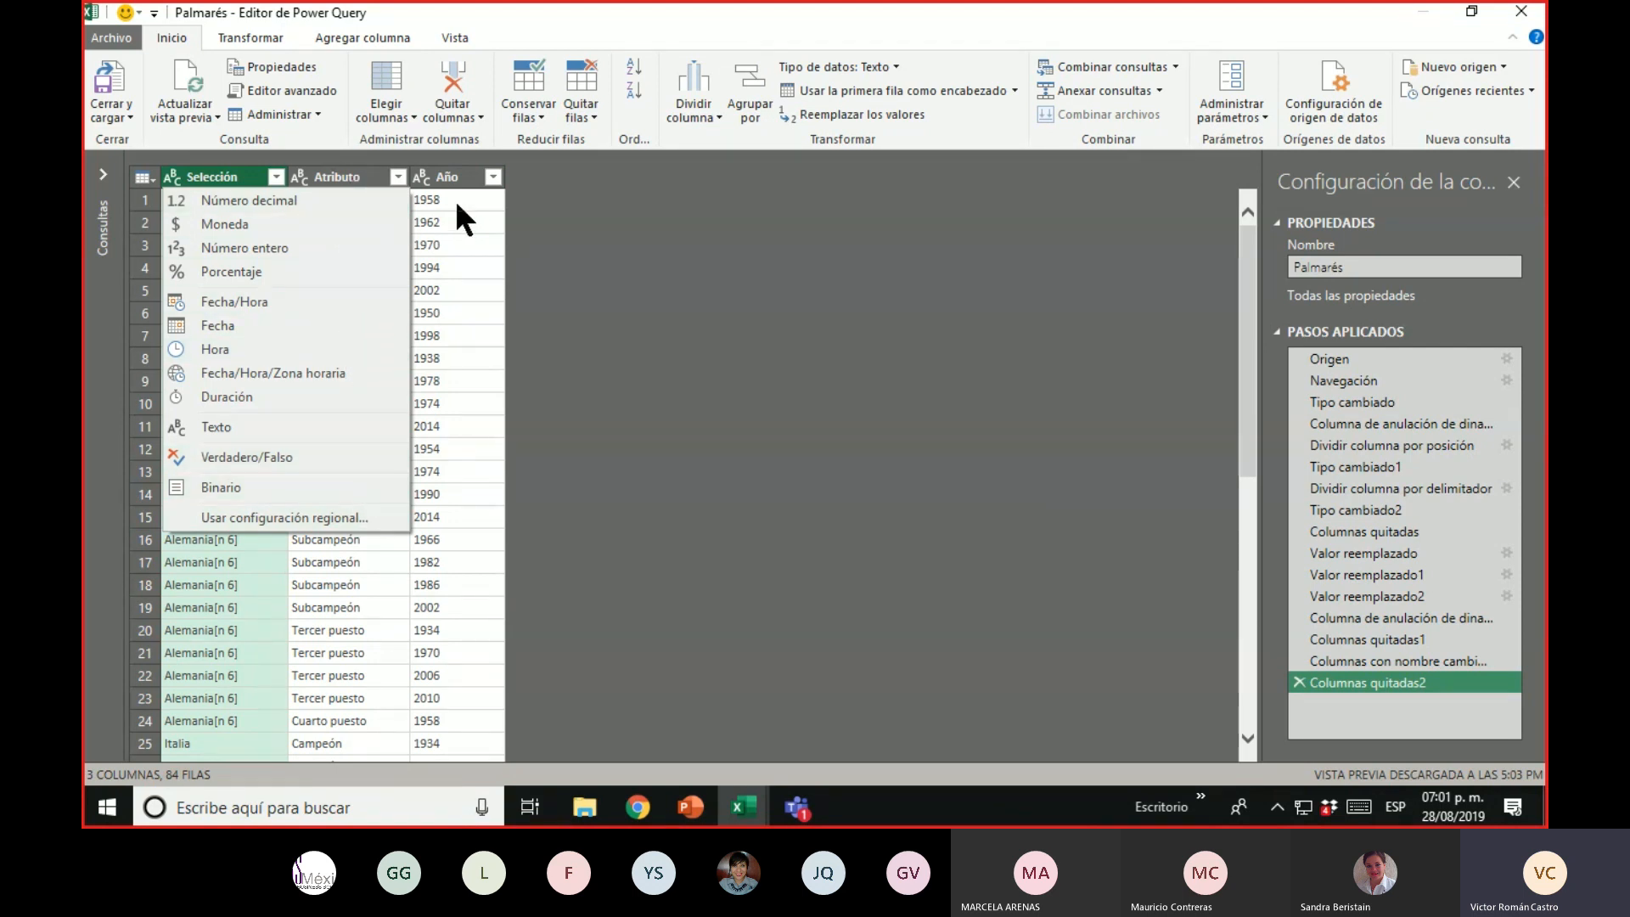
pyautogui.click(445, 176)
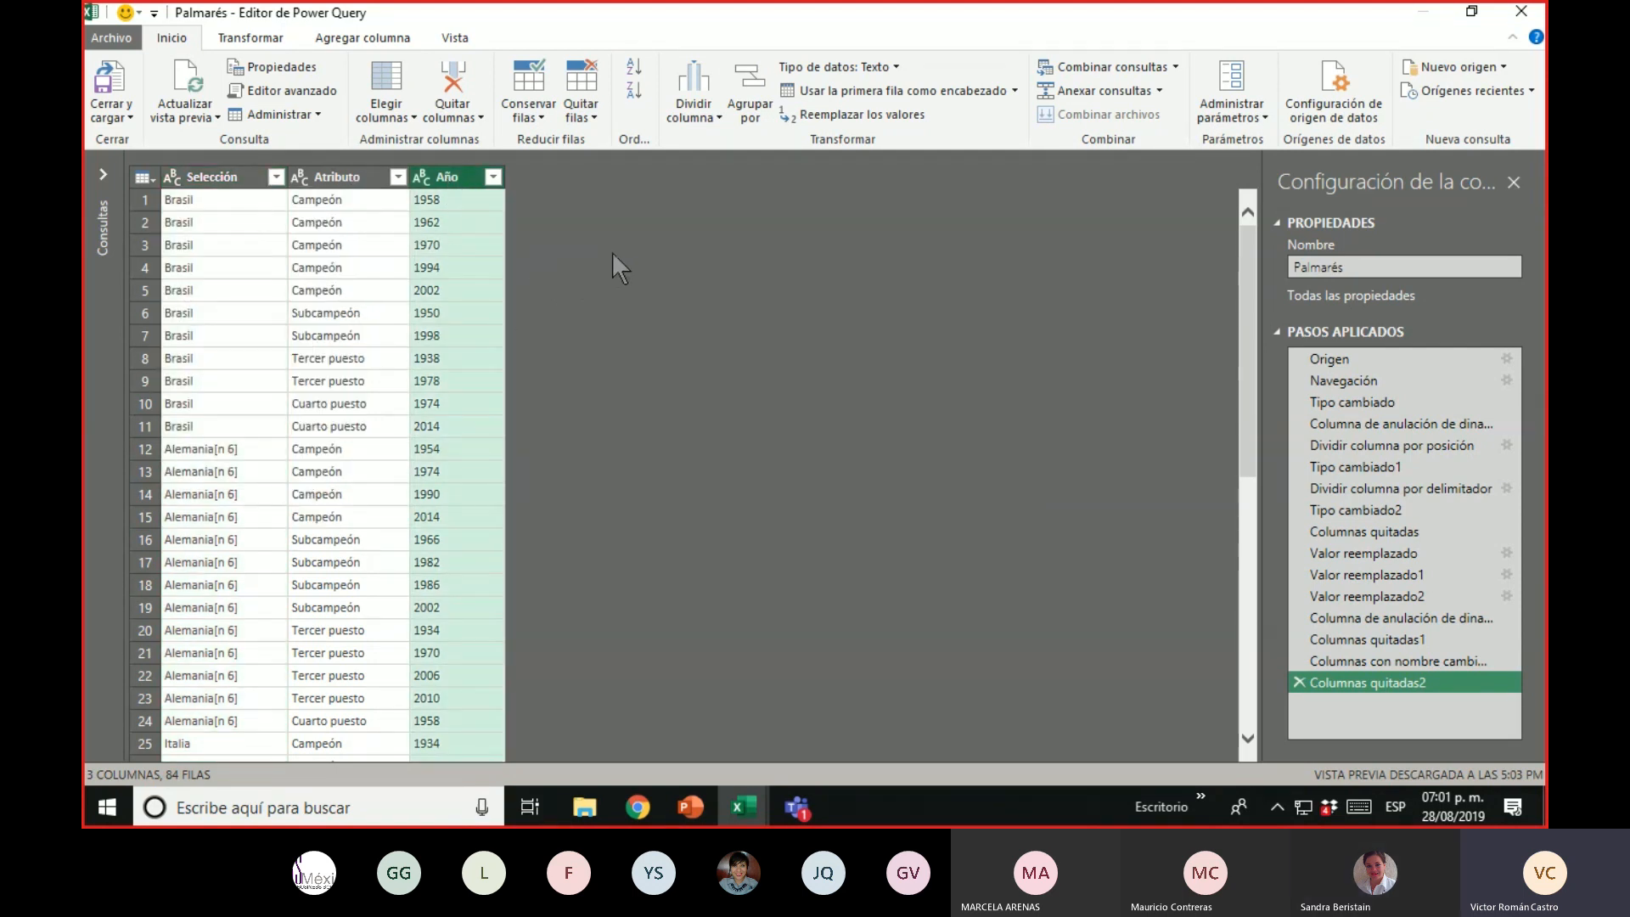
pyautogui.click(423, 178)
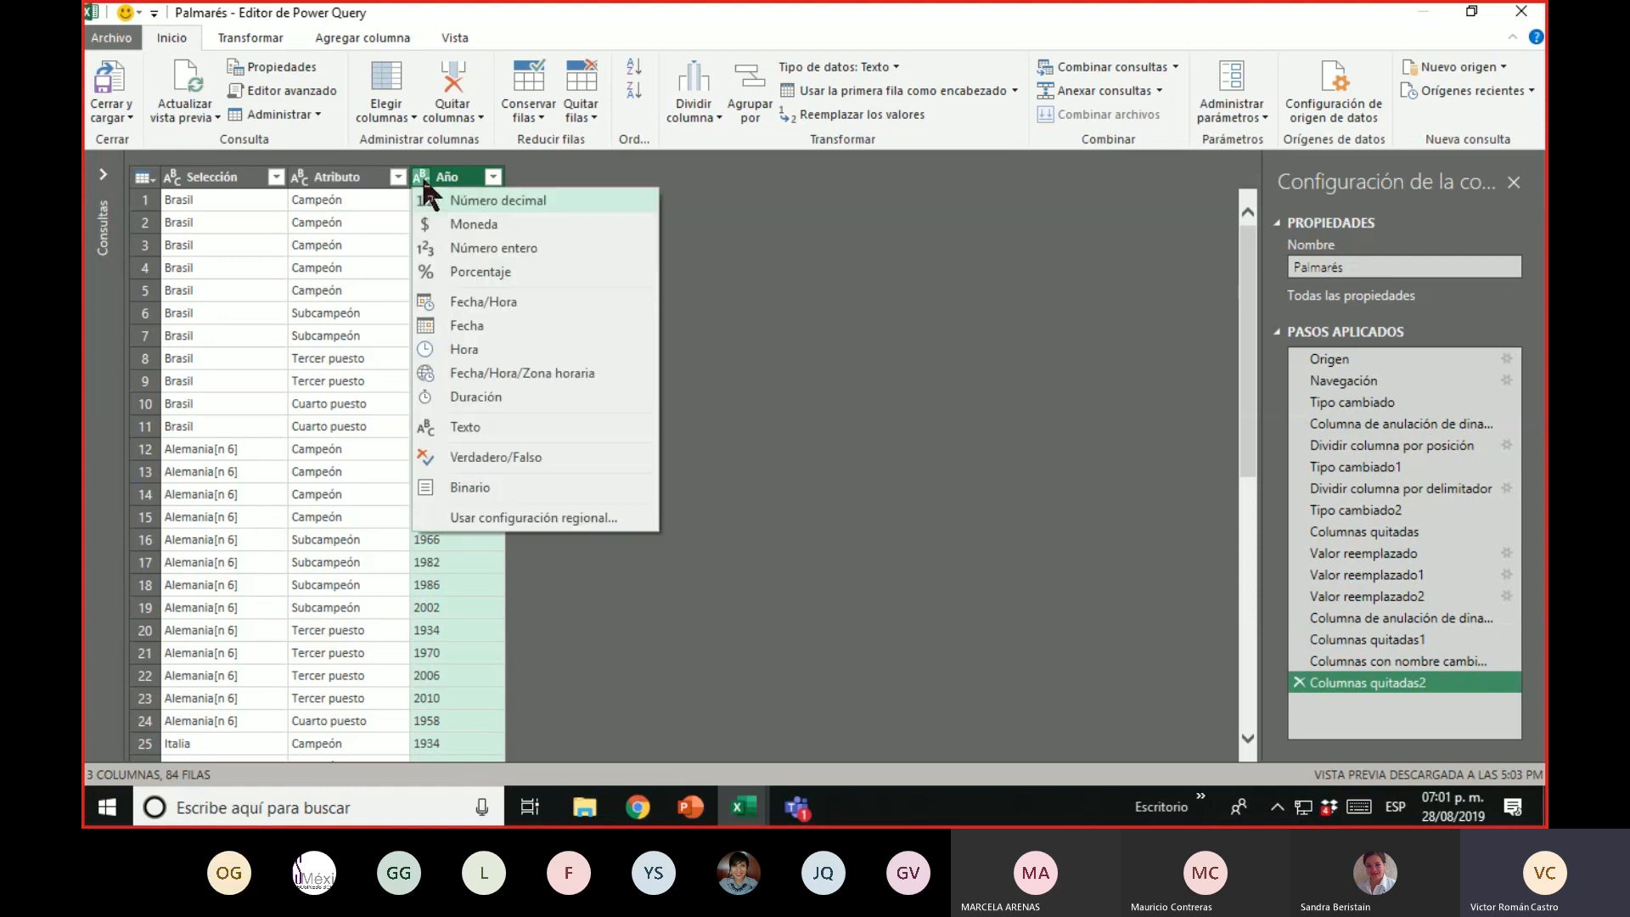
pyautogui.click(512, 246)
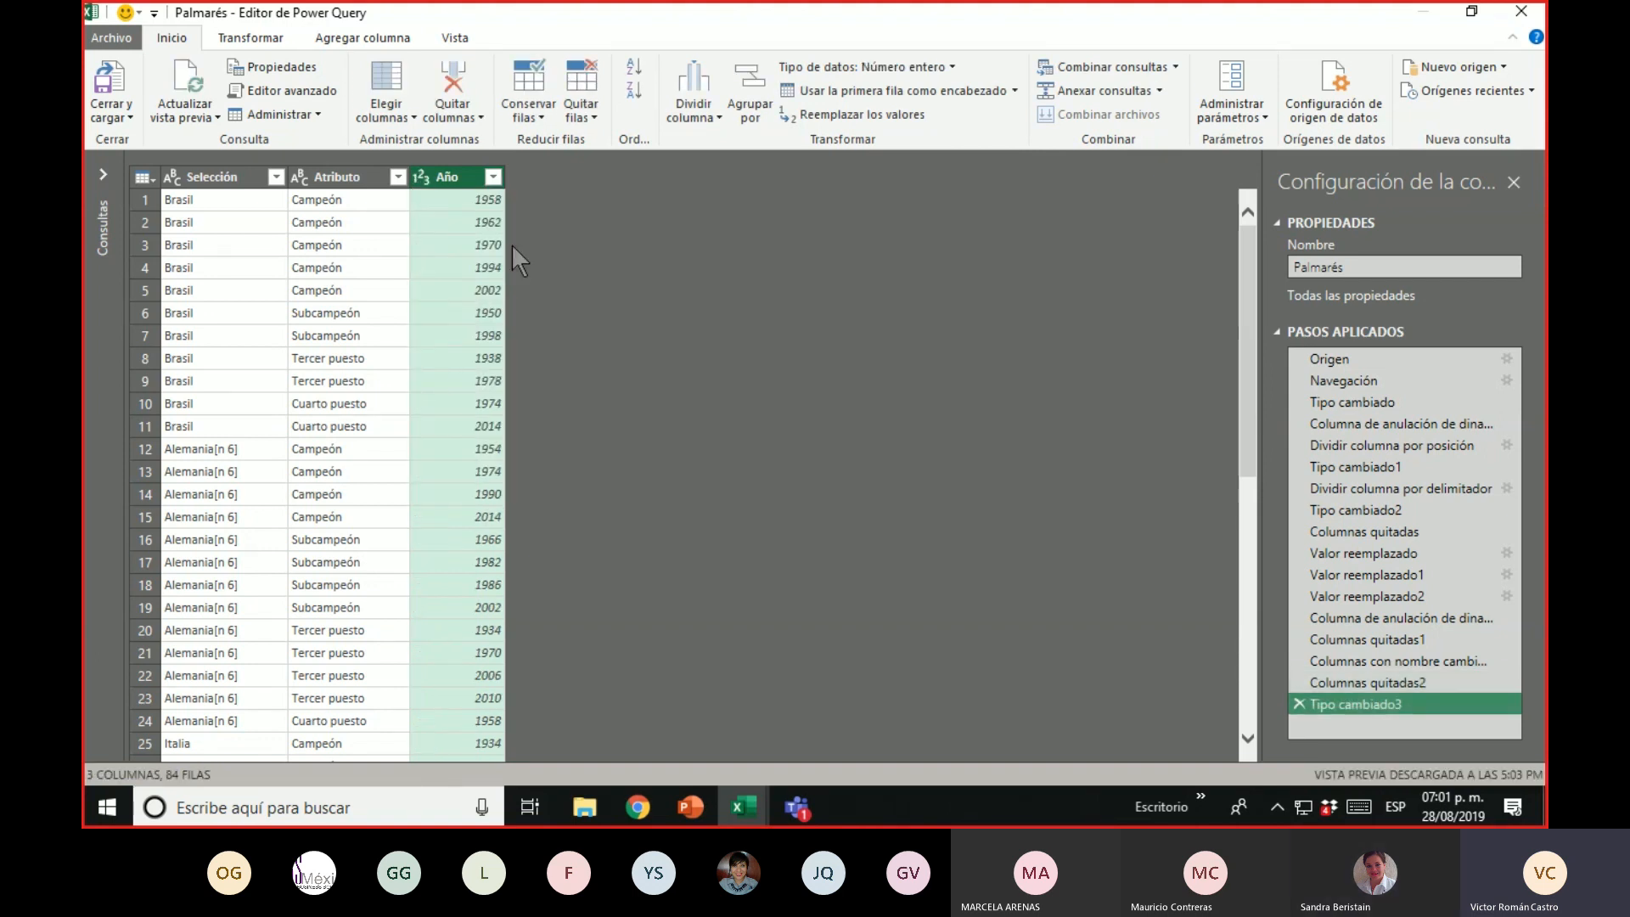
# Change the data type of the Año column to Texto, adding the conversion as a new step
pyautogui.click(418, 176)
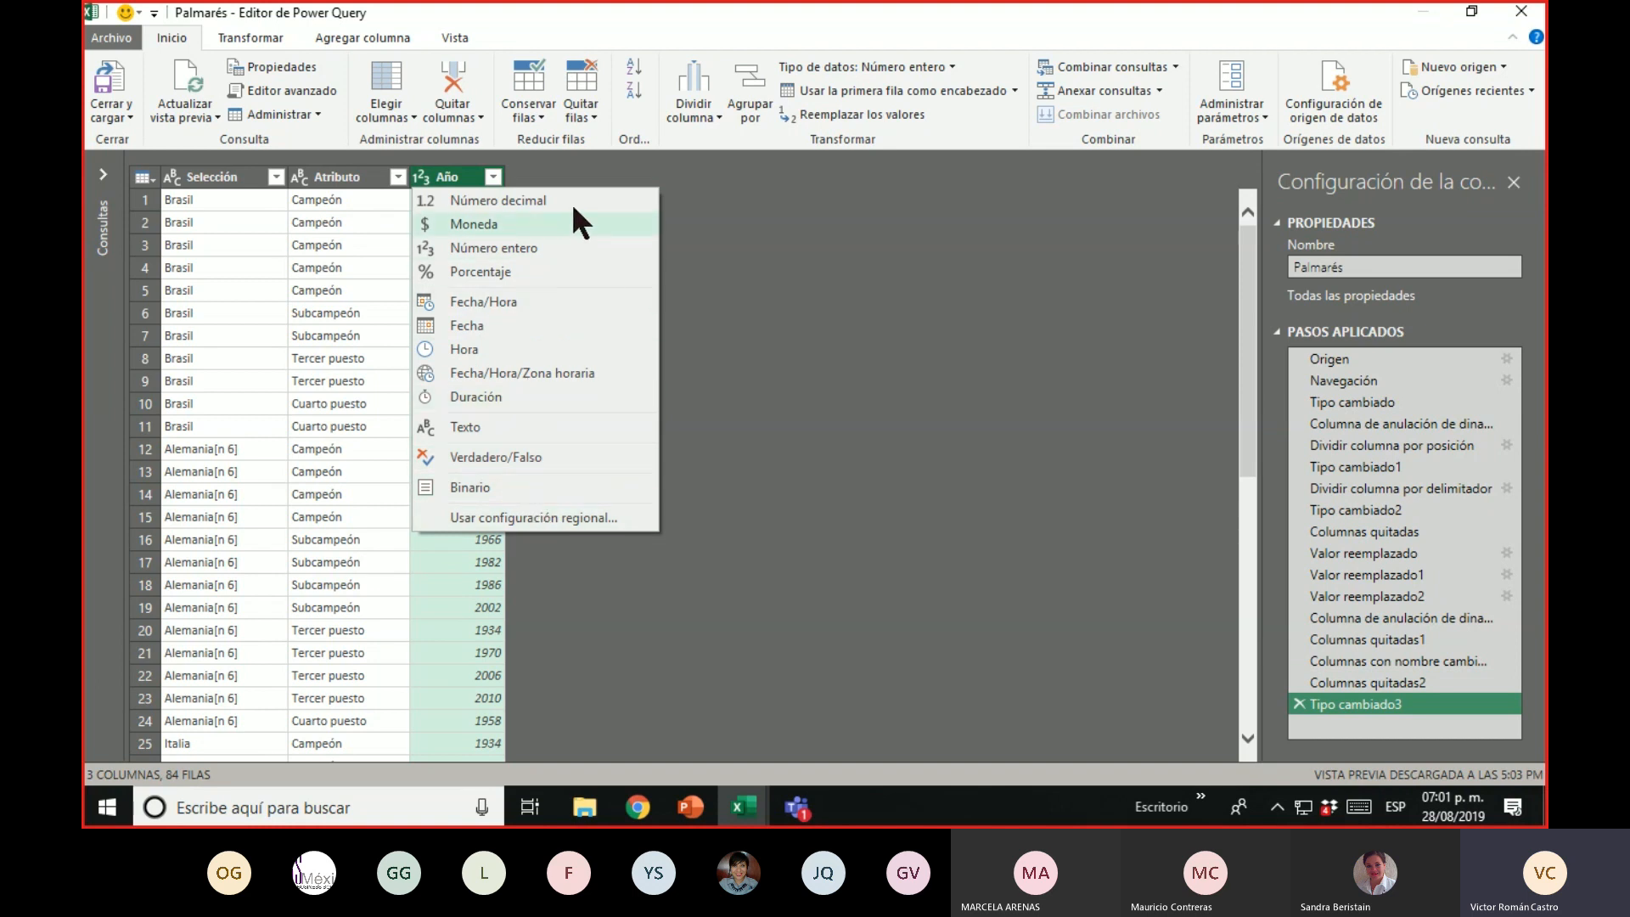
pyautogui.click(737, 214)
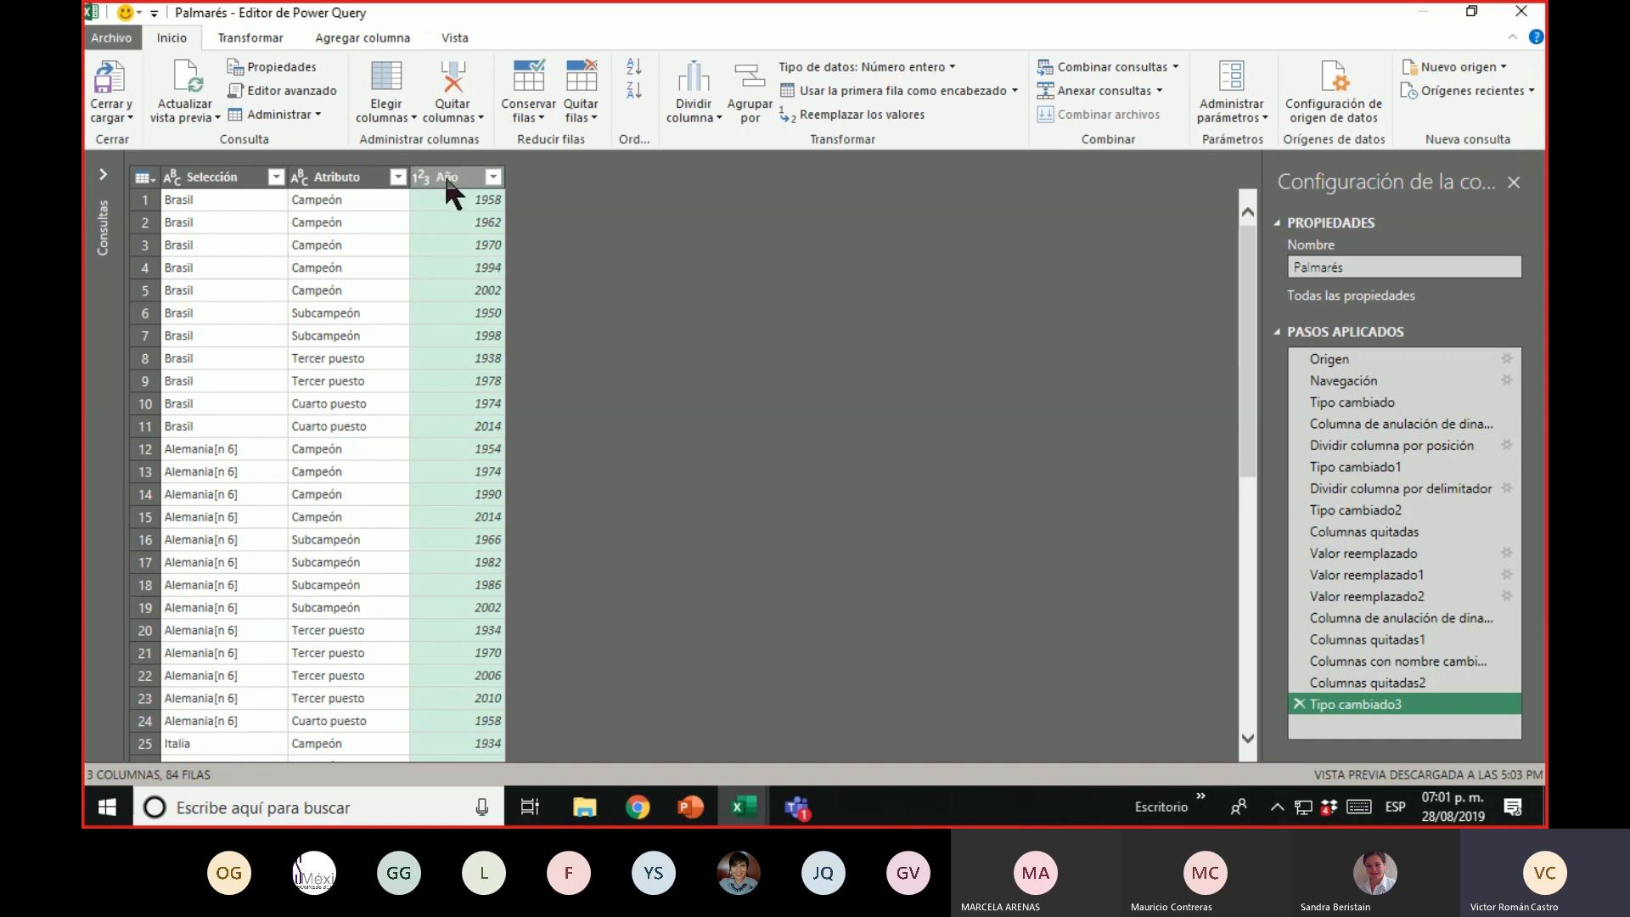
pyautogui.click(421, 177)
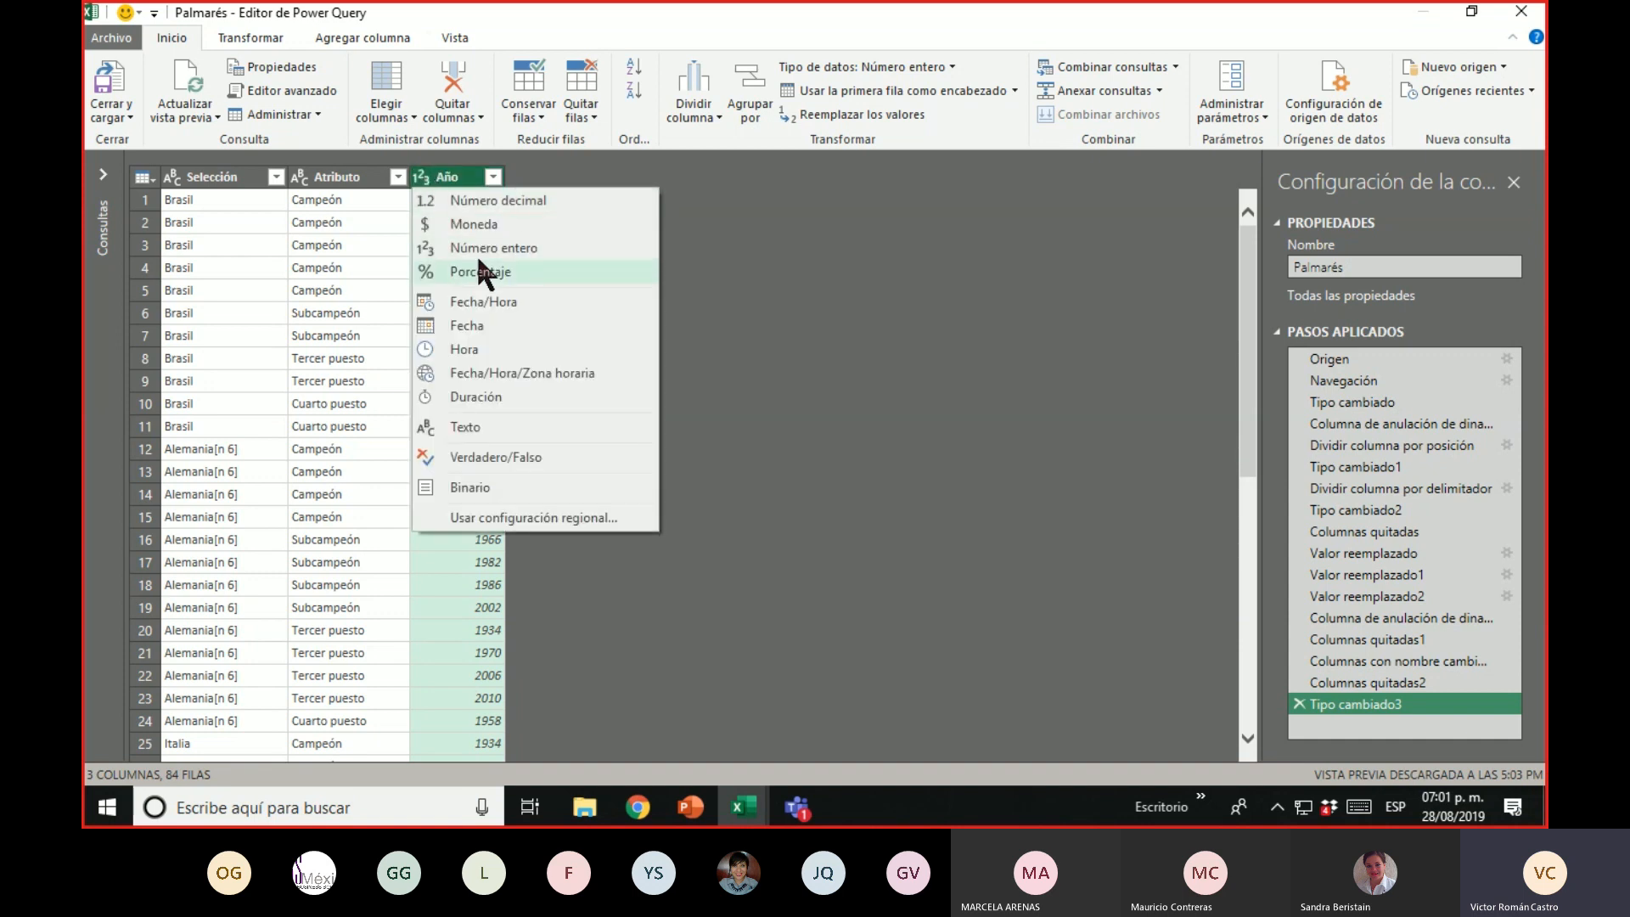
pyautogui.click(504, 426)
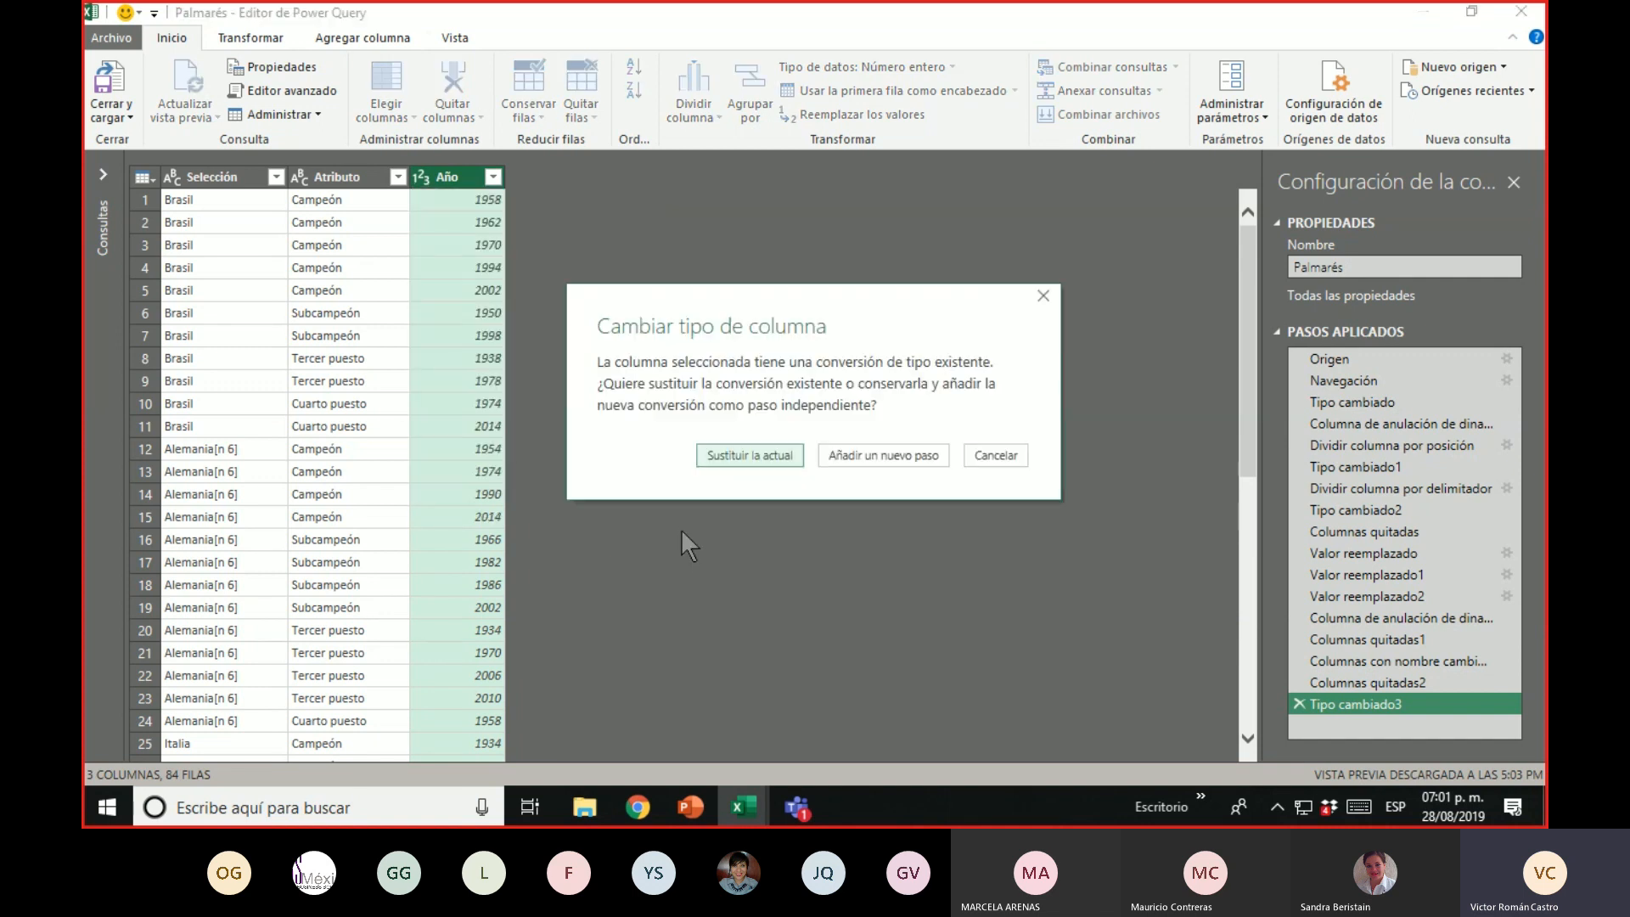
pyautogui.click(883, 456)
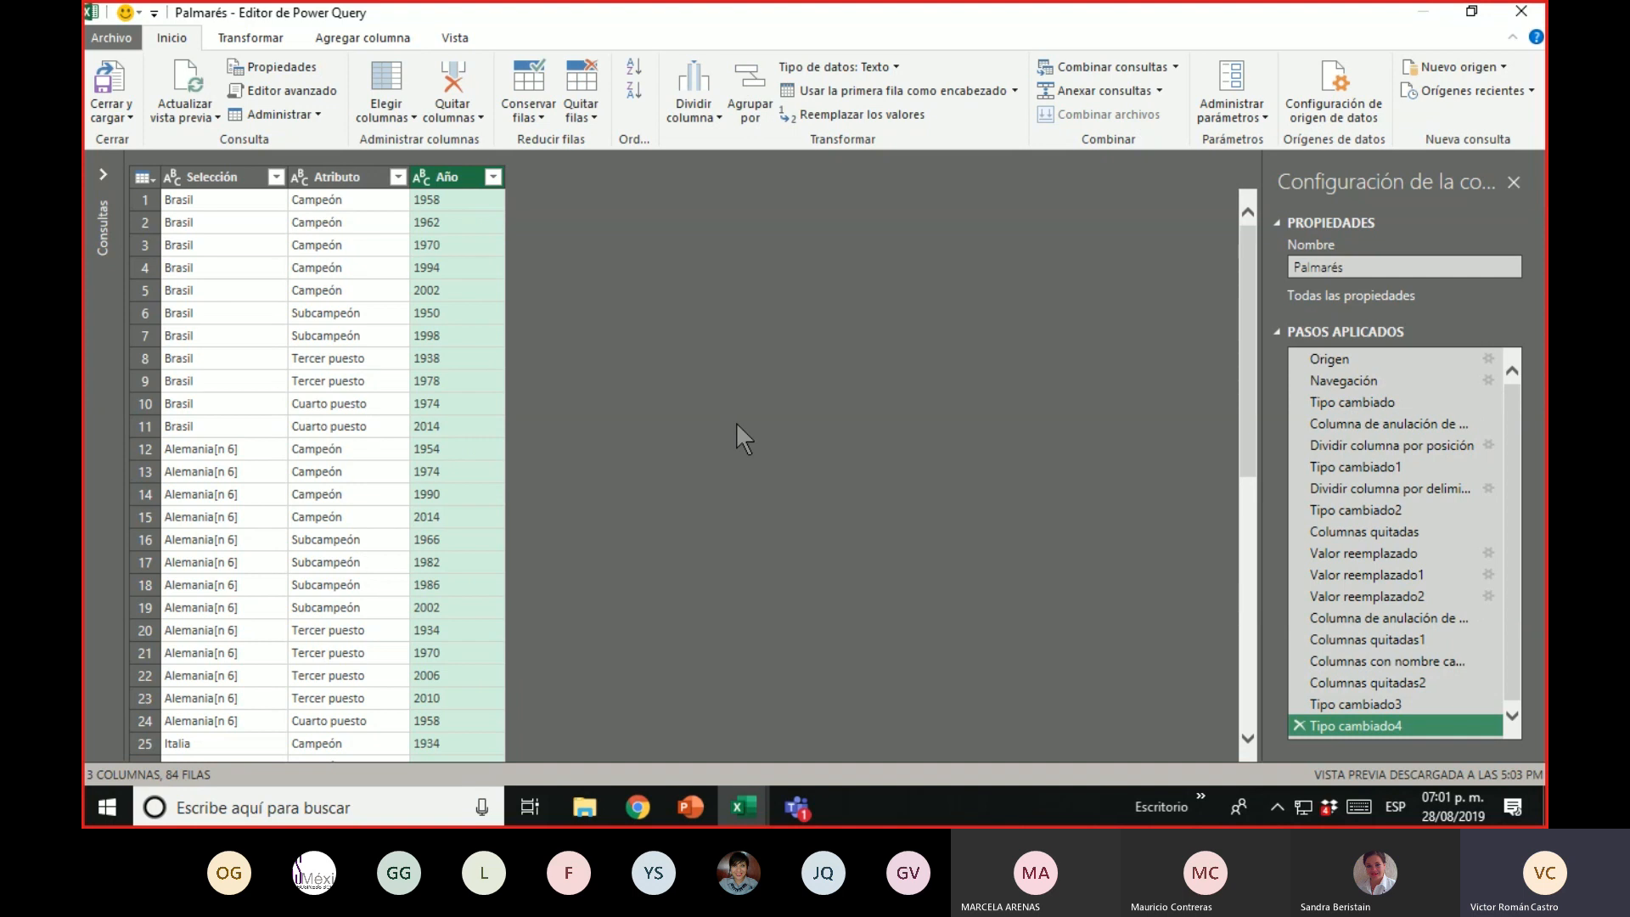
# Convert the Año column back to Número entero, adding the conversion as a separate step
pyautogui.click(419, 178)
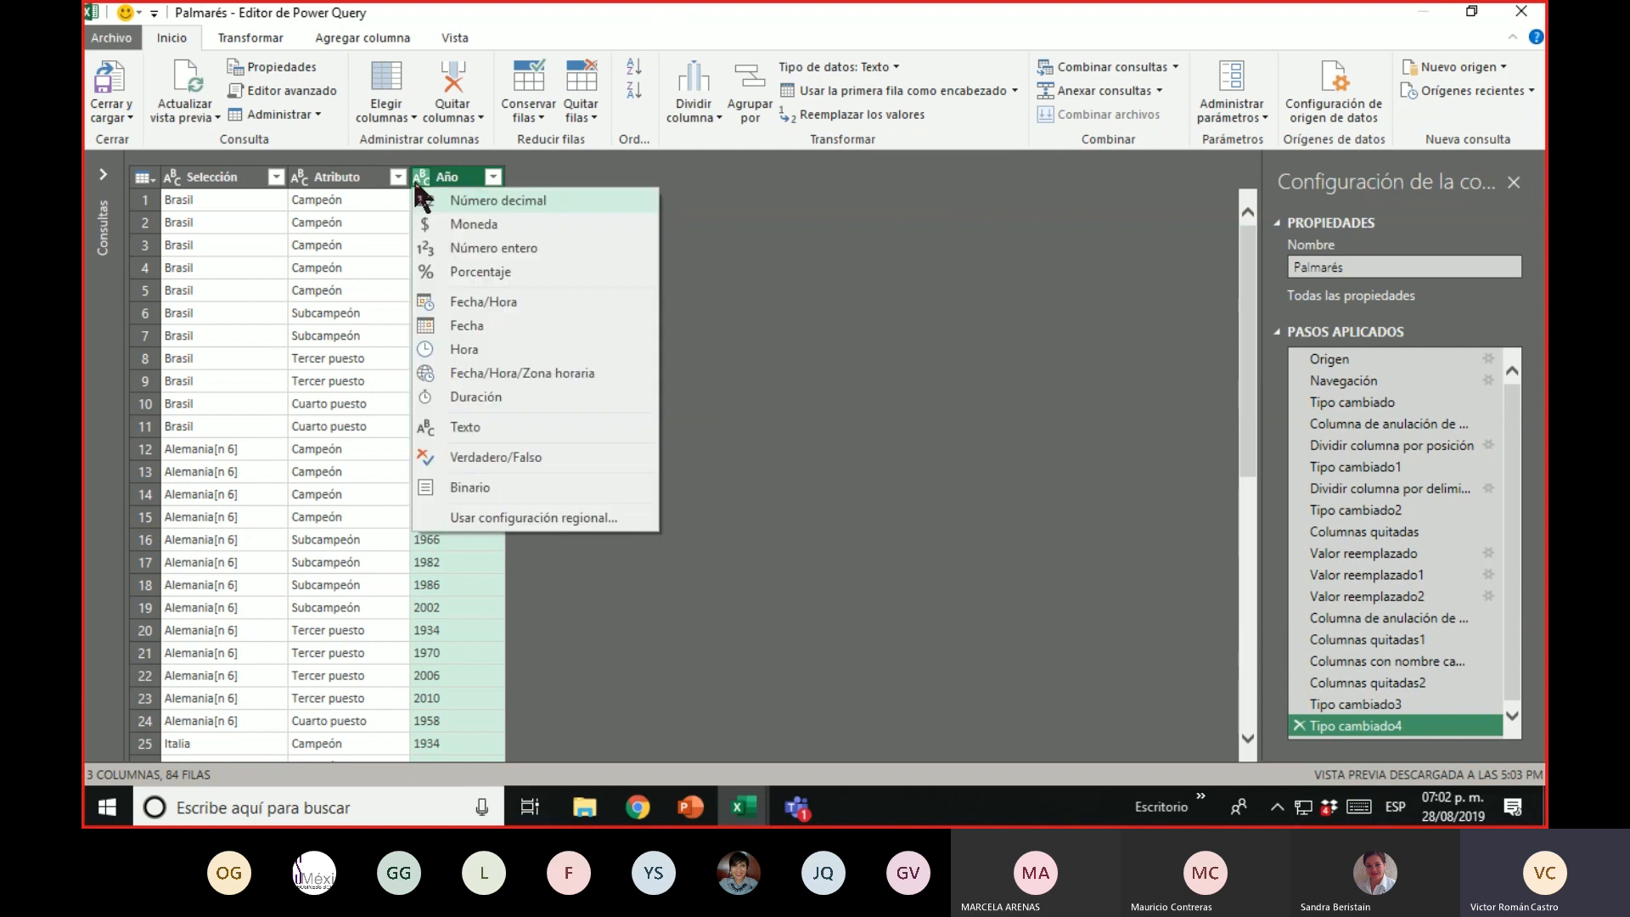
pyautogui.click(498, 247)
pyautogui.click(869, 456)
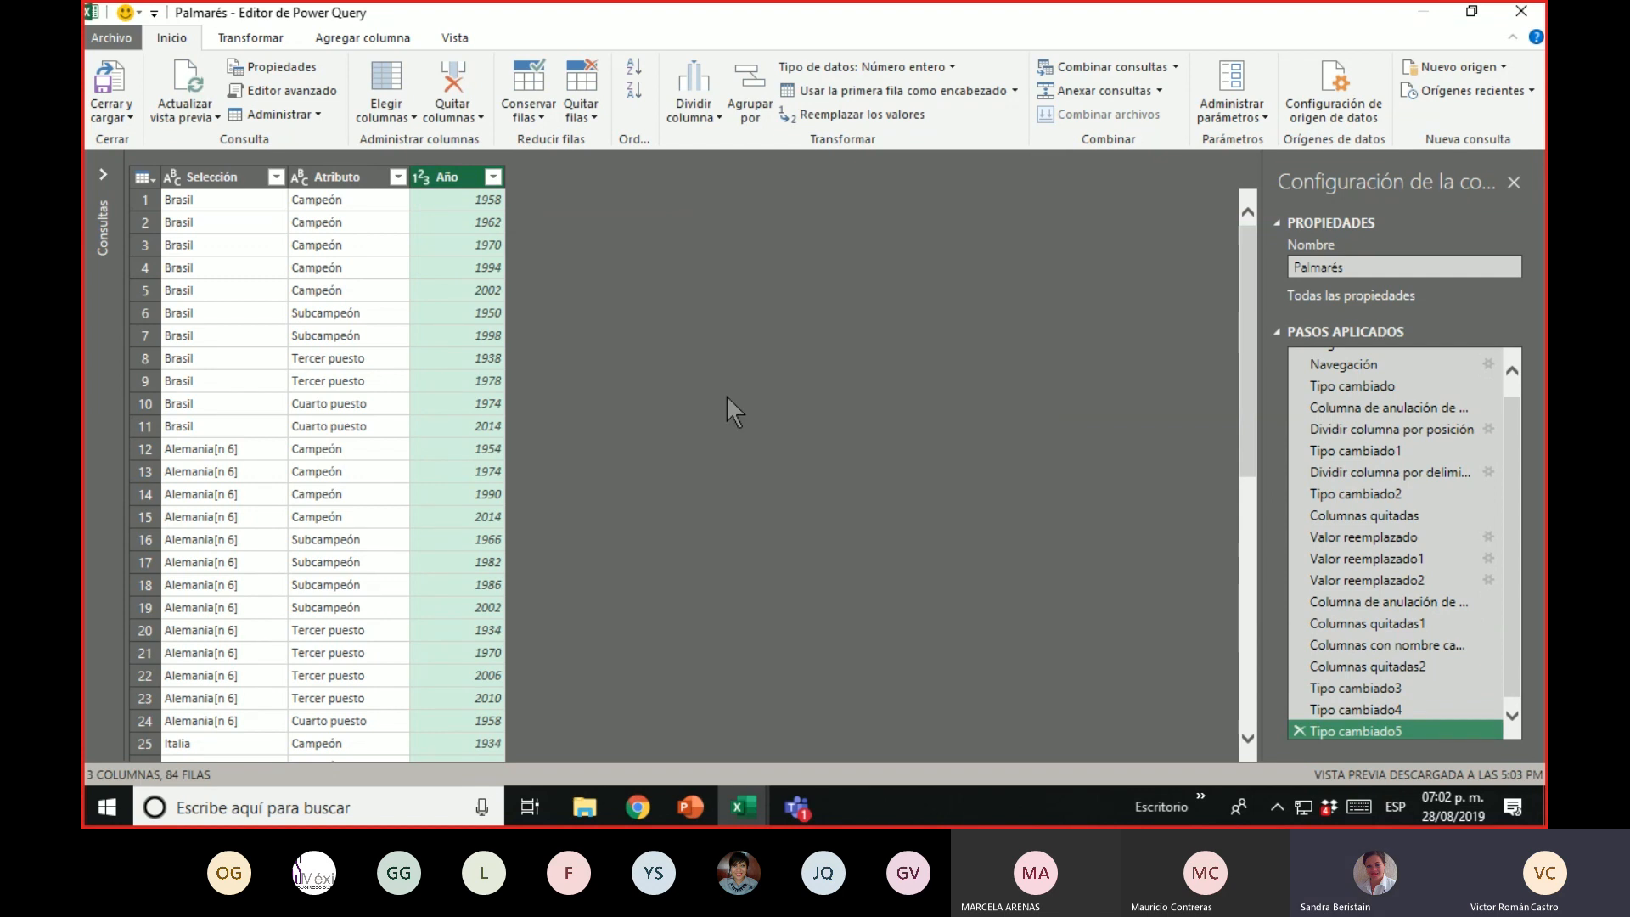
# Review the data types available for the Selección and Año columns
pyautogui.click(172, 177)
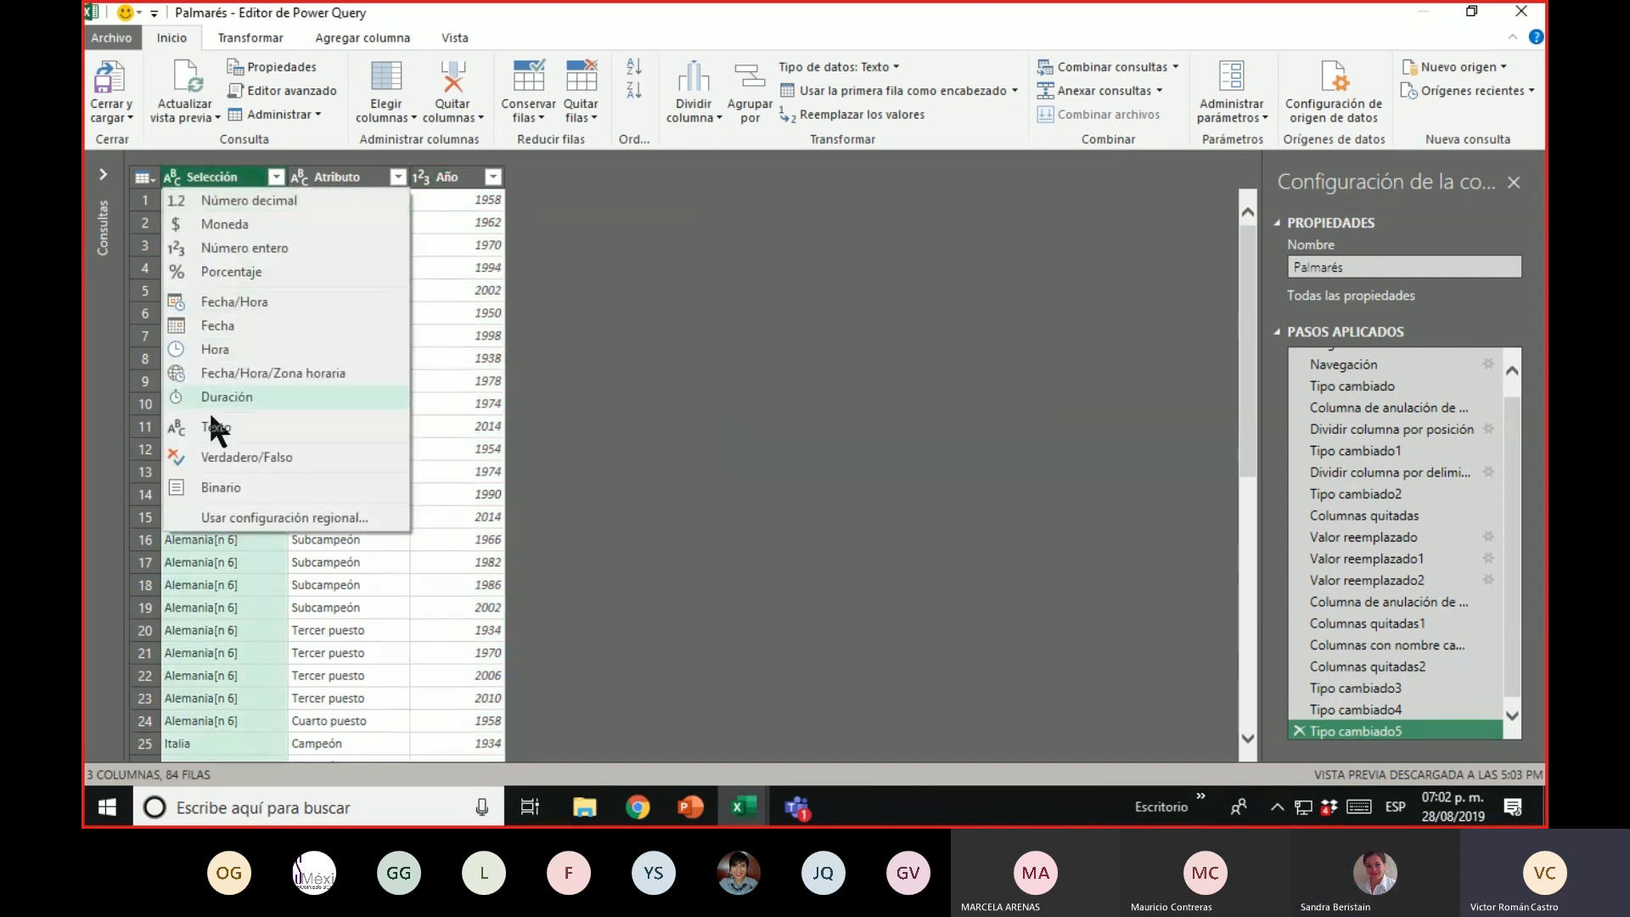
pyautogui.click(321, 177)
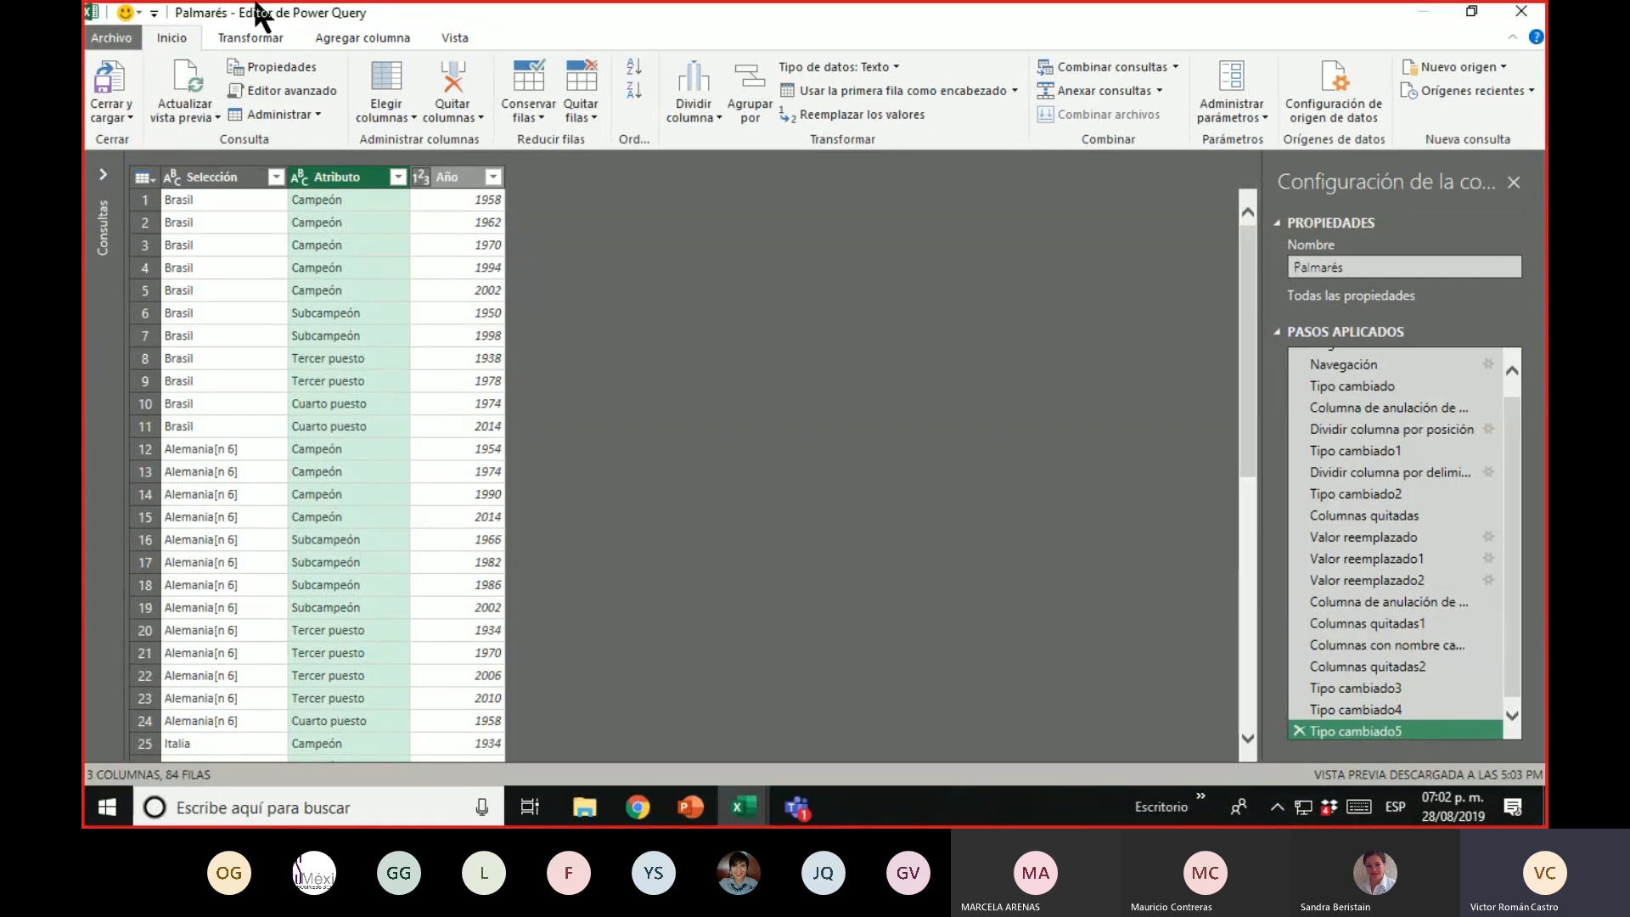
pyautogui.click(418, 175)
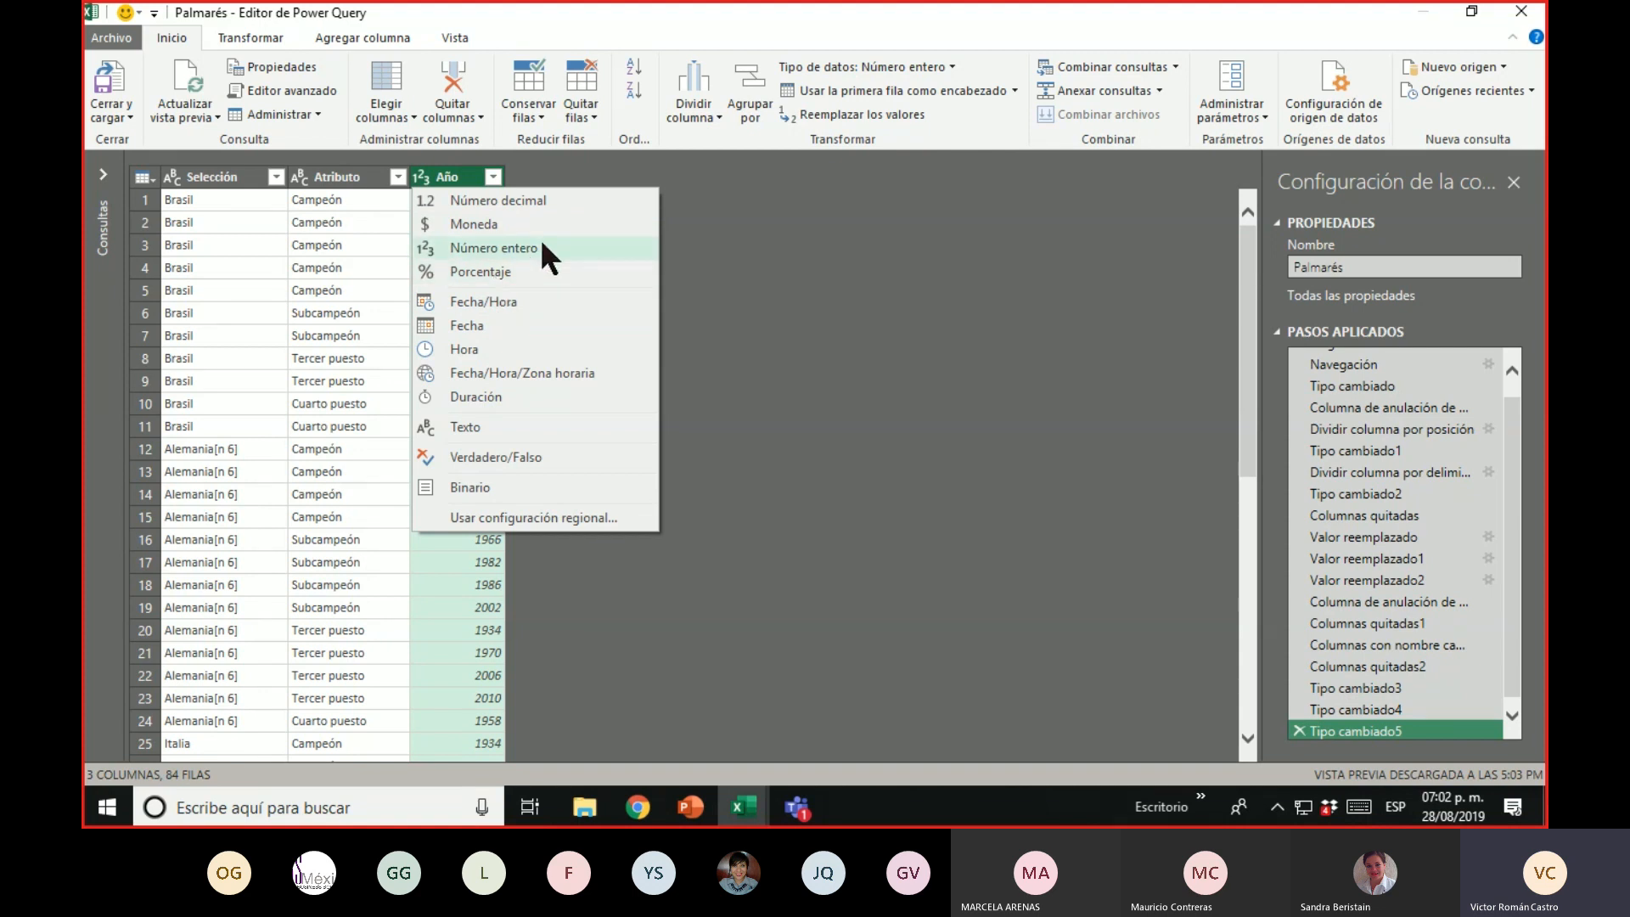
pyautogui.click(978, 273)
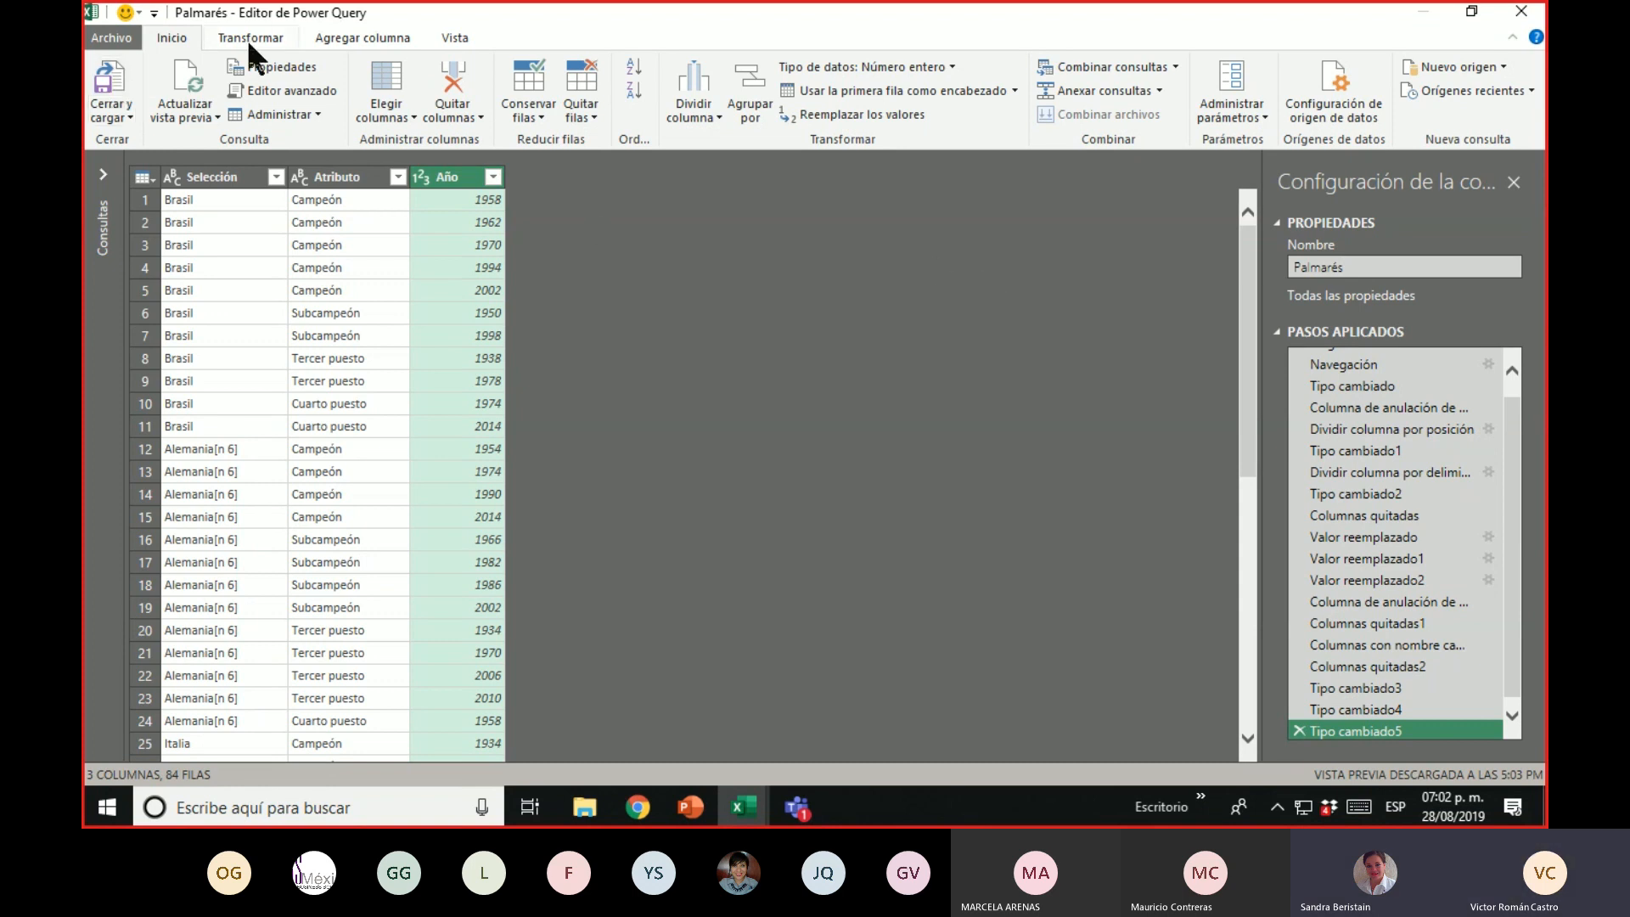
# Close the Power Query Editor and discard the changes to the Palmarés query
pyautogui.click(1520, 12)
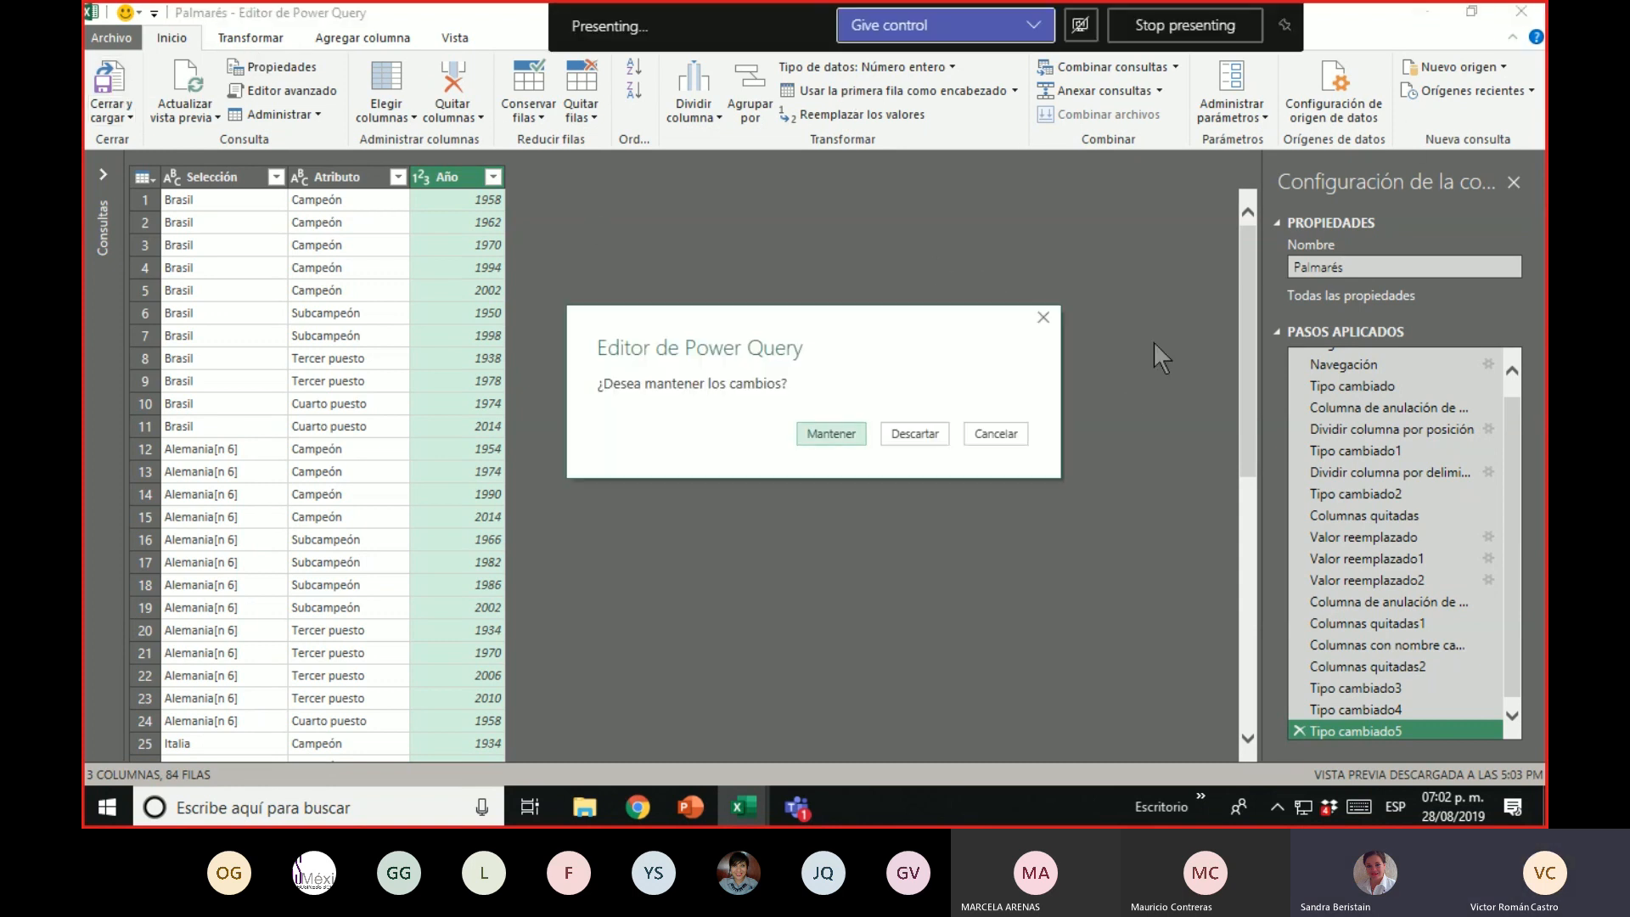
pyautogui.click(983, 434)
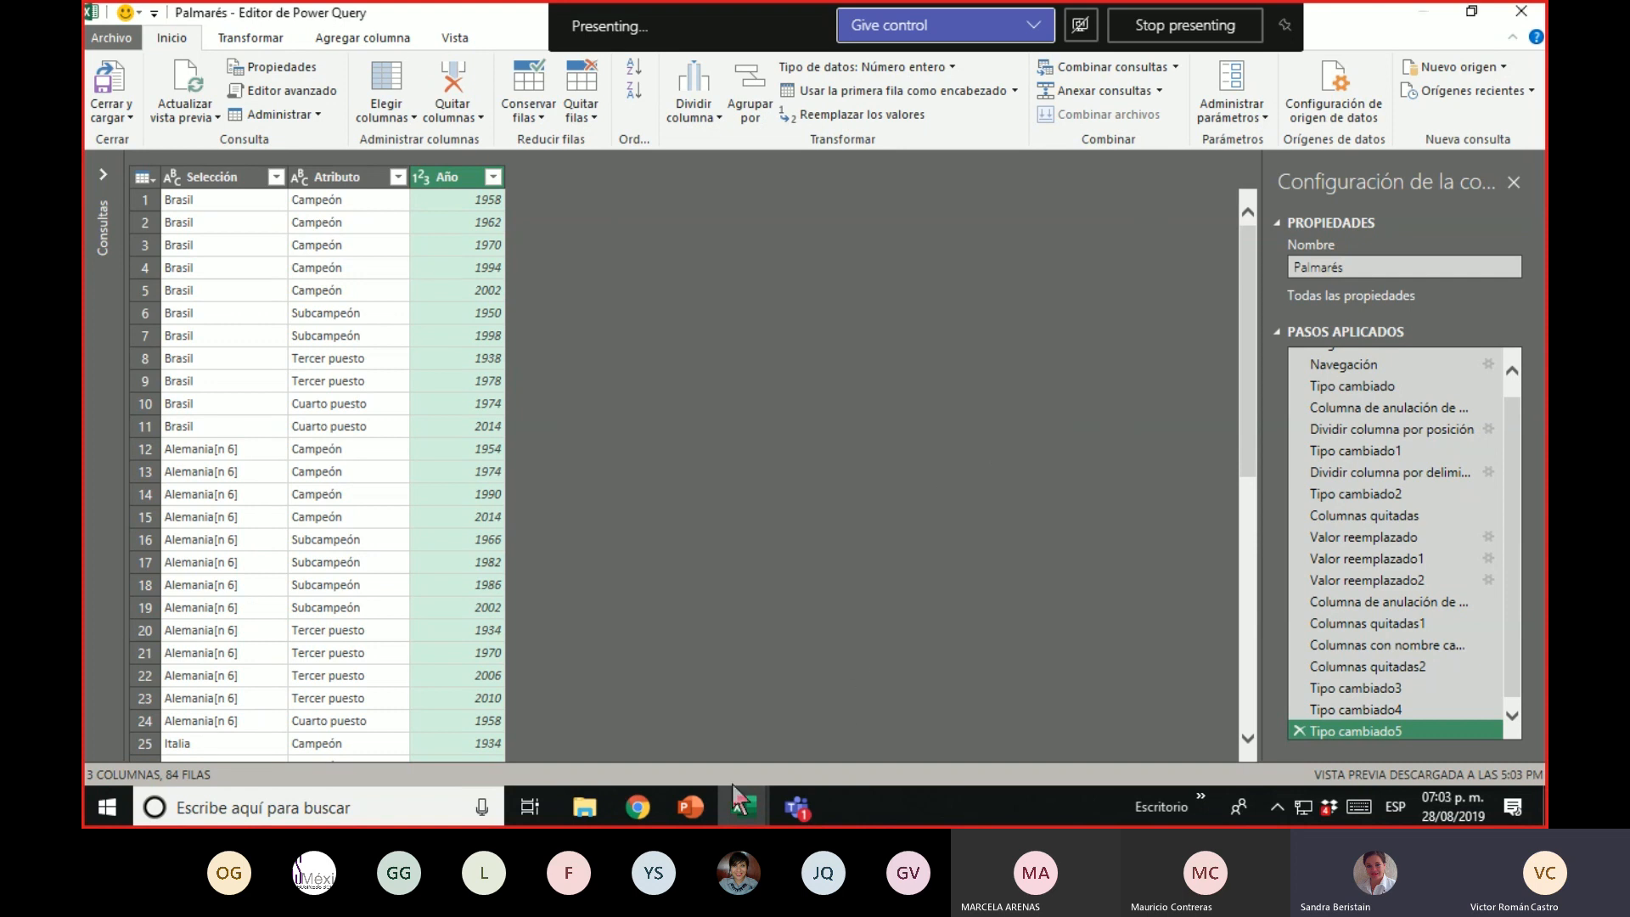
pyautogui.moveTo(735, 809)
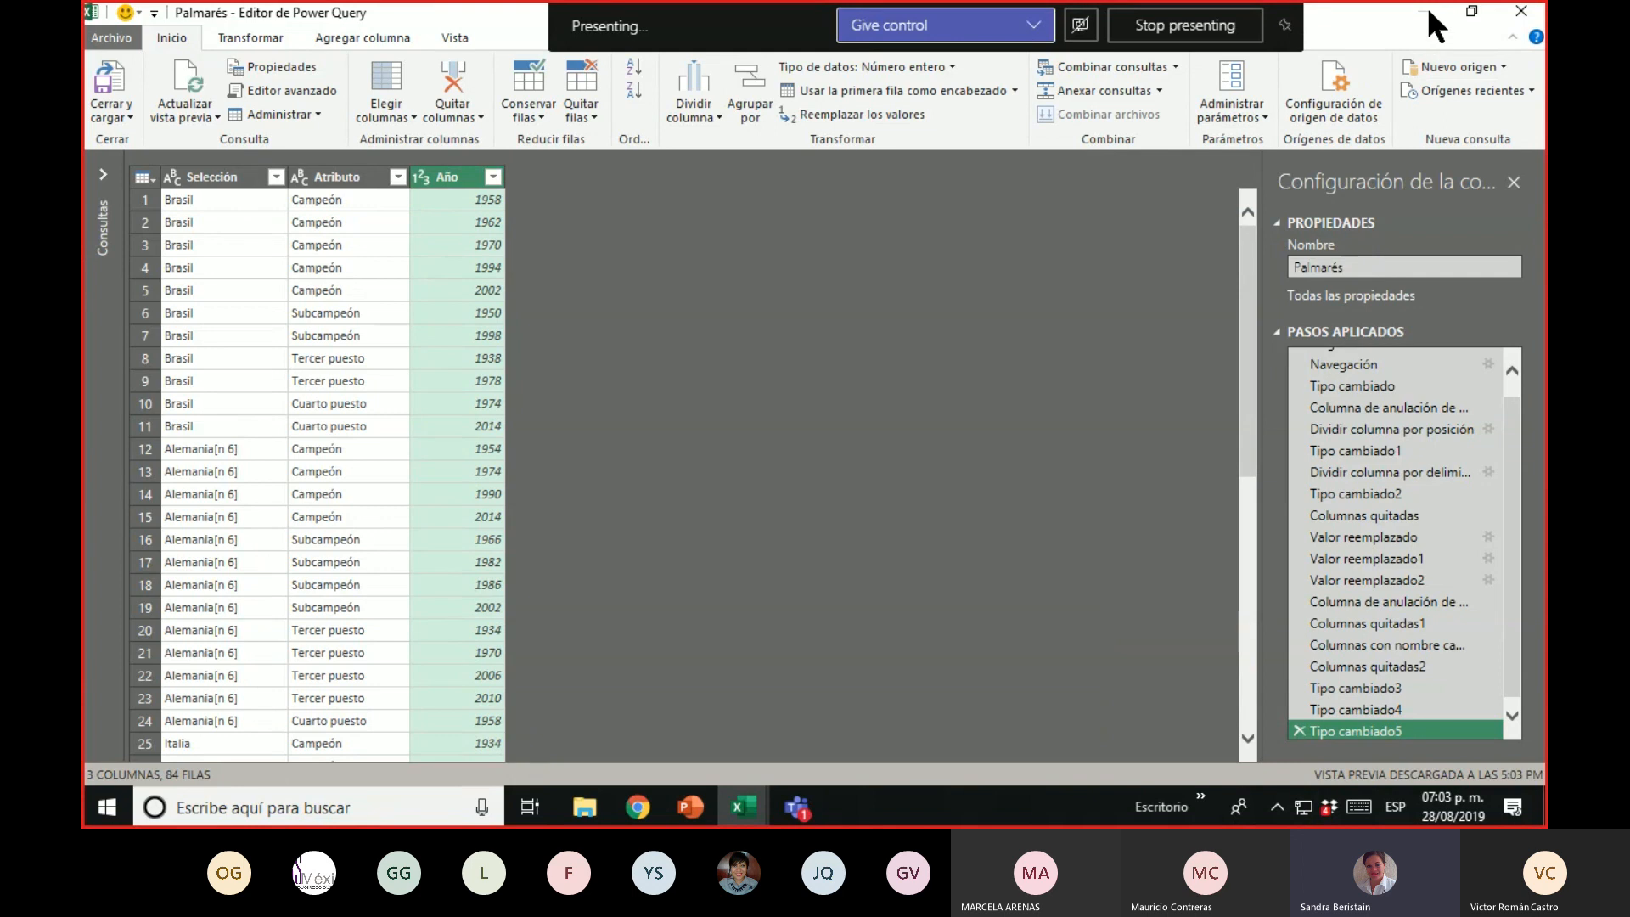
pyautogui.click(1533, 19)
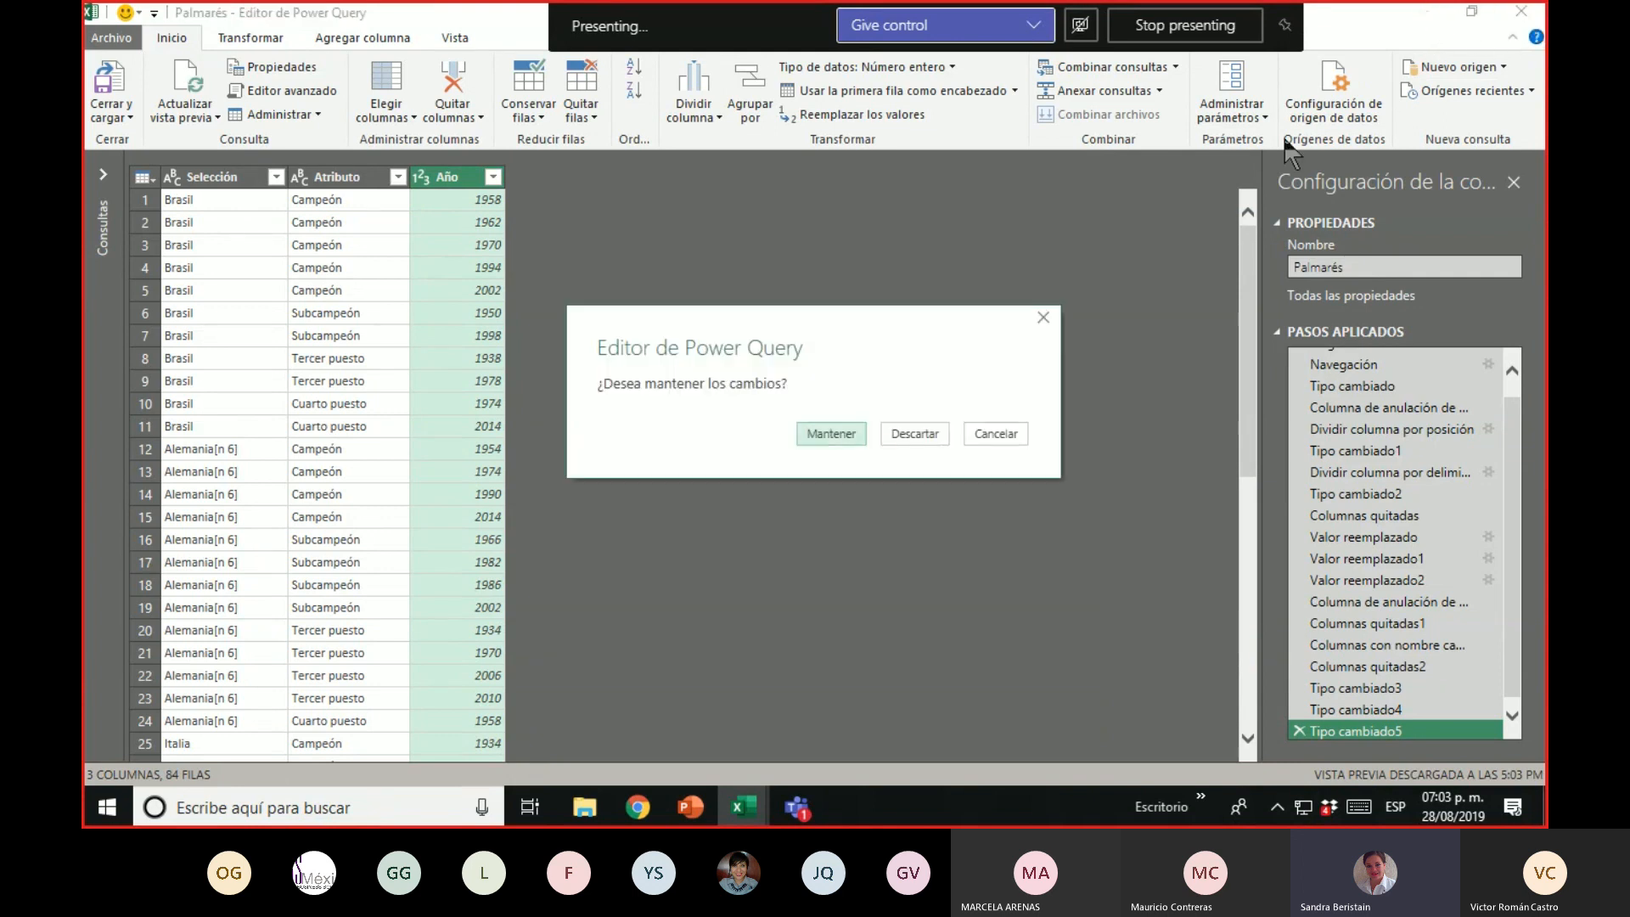
pyautogui.click(905, 434)
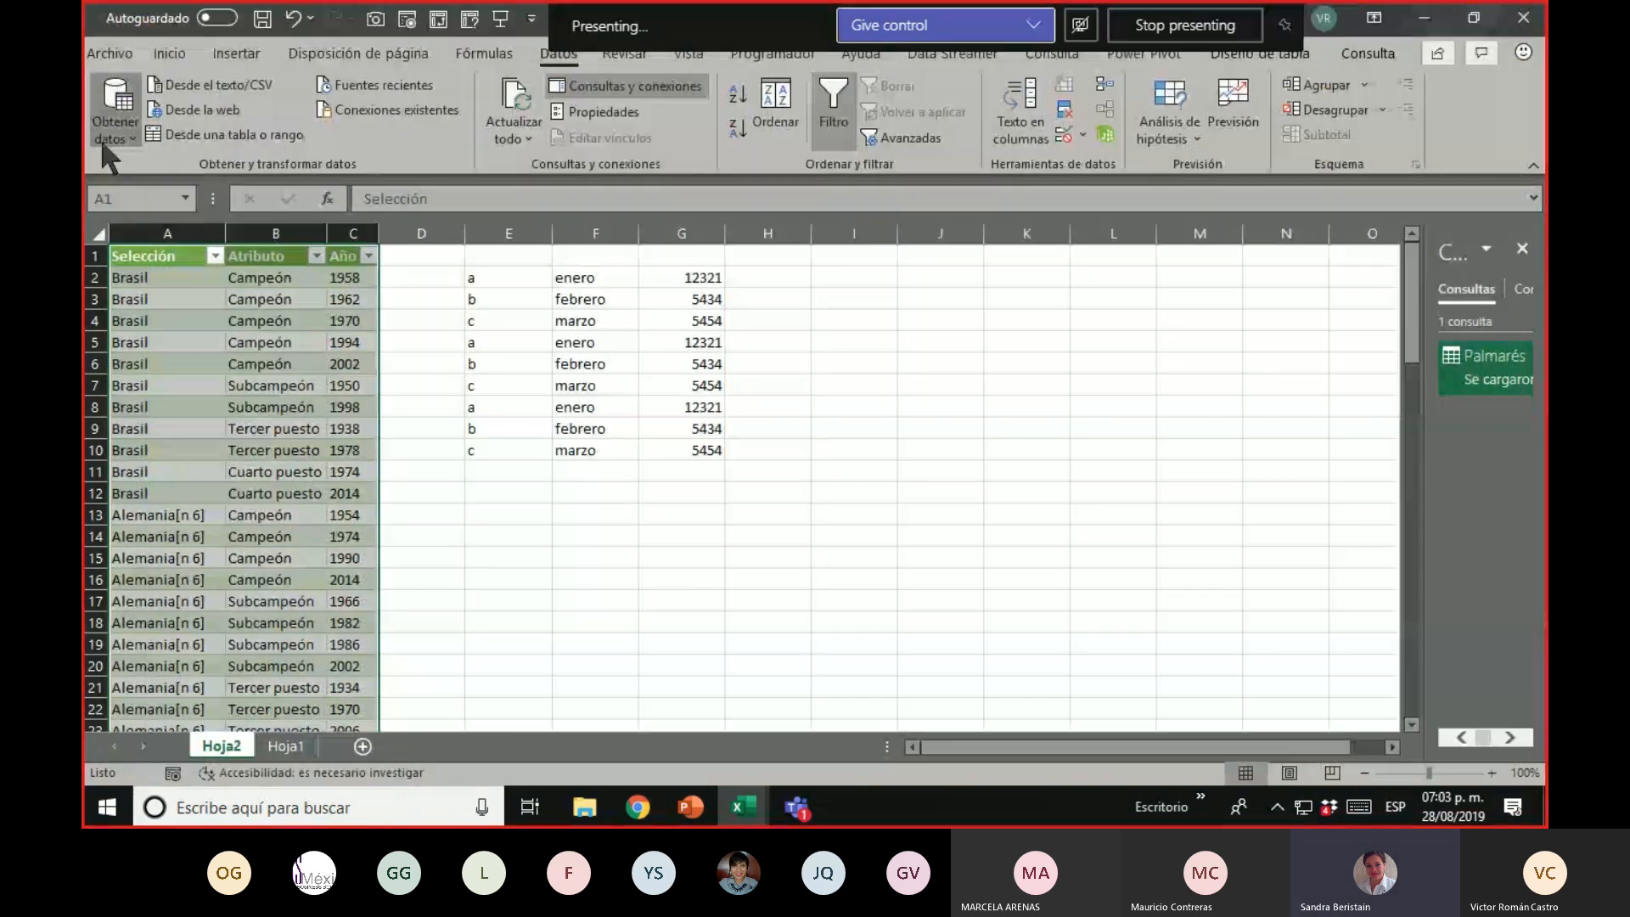
# Examine the data sources available for import, including databases, Azure and other sources
pyautogui.click(100, 140)
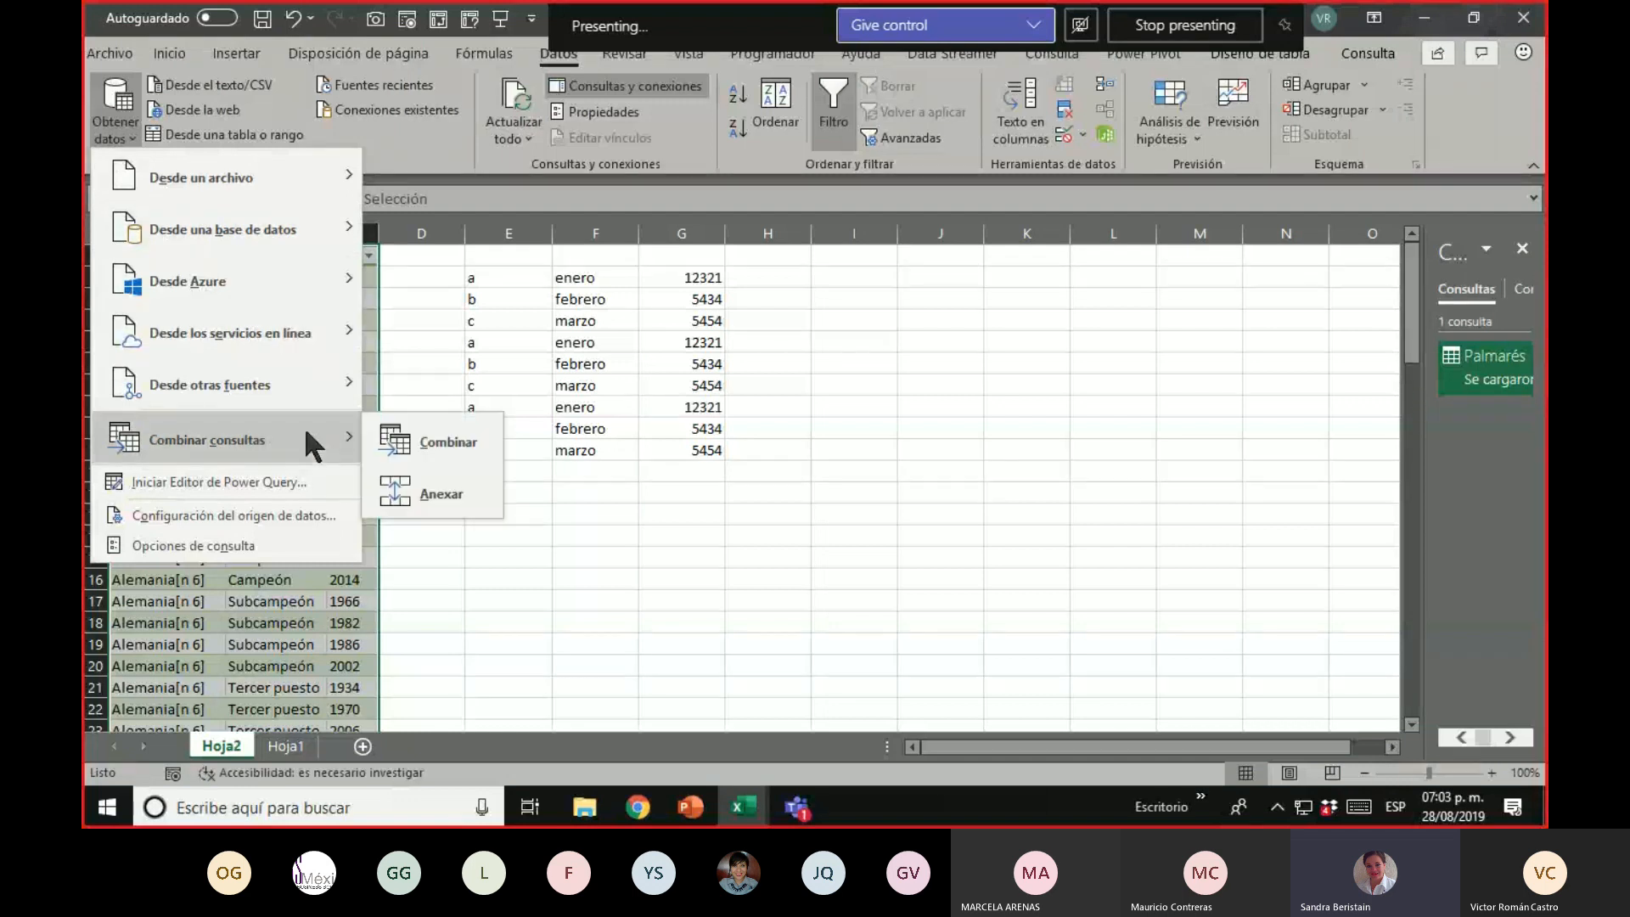
pyautogui.moveTo(307, 391)
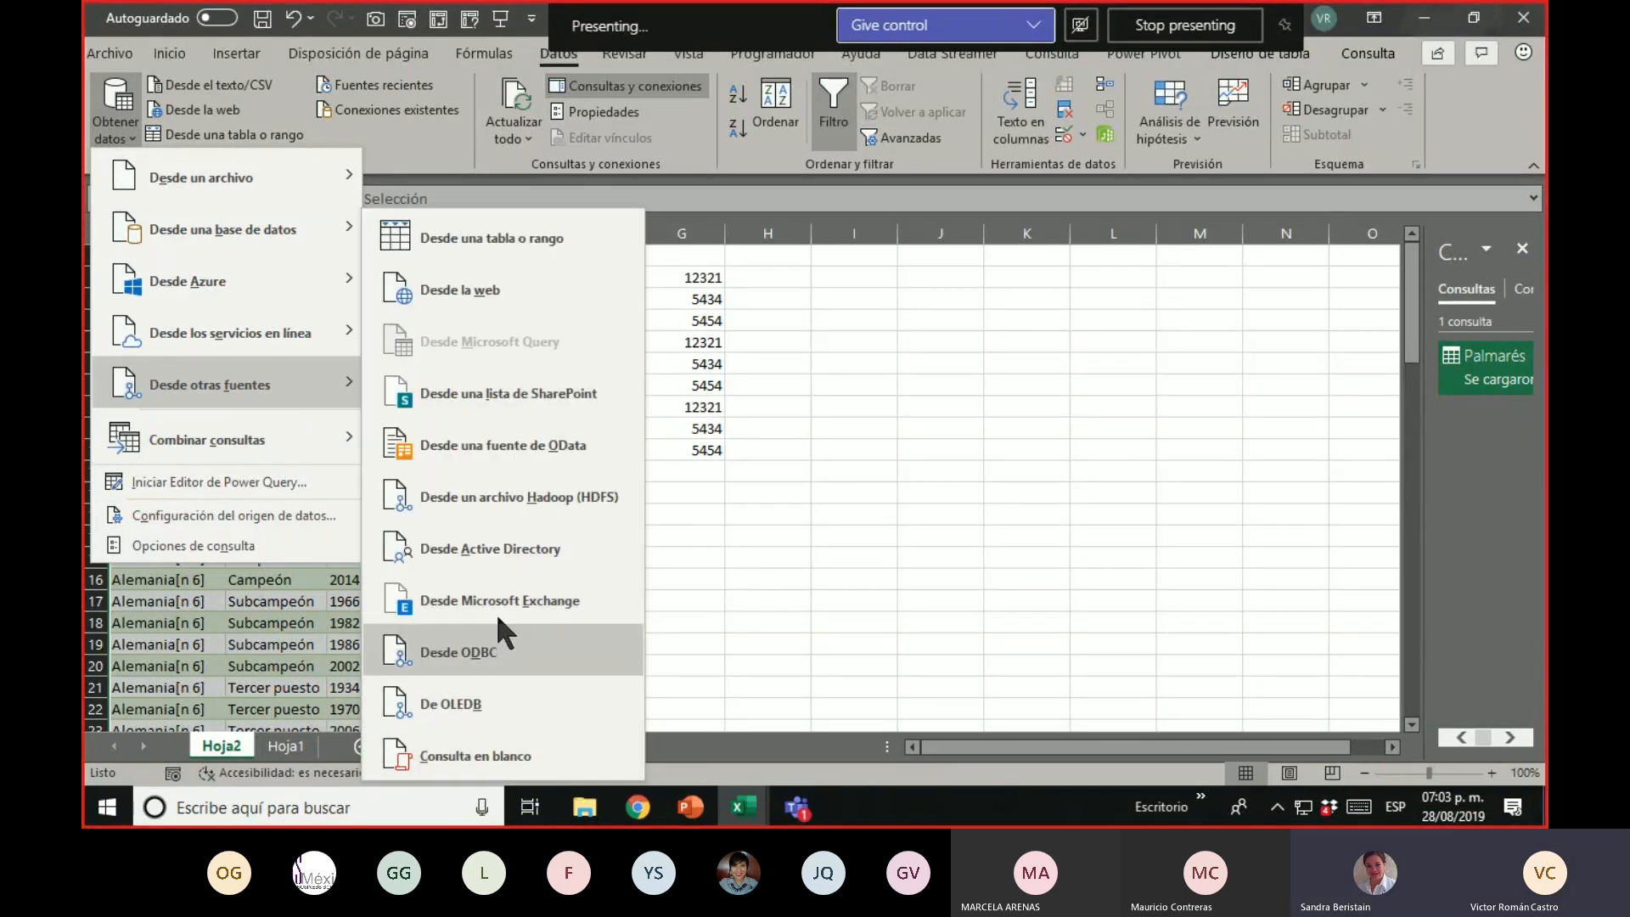
pyautogui.moveTo(316, 334)
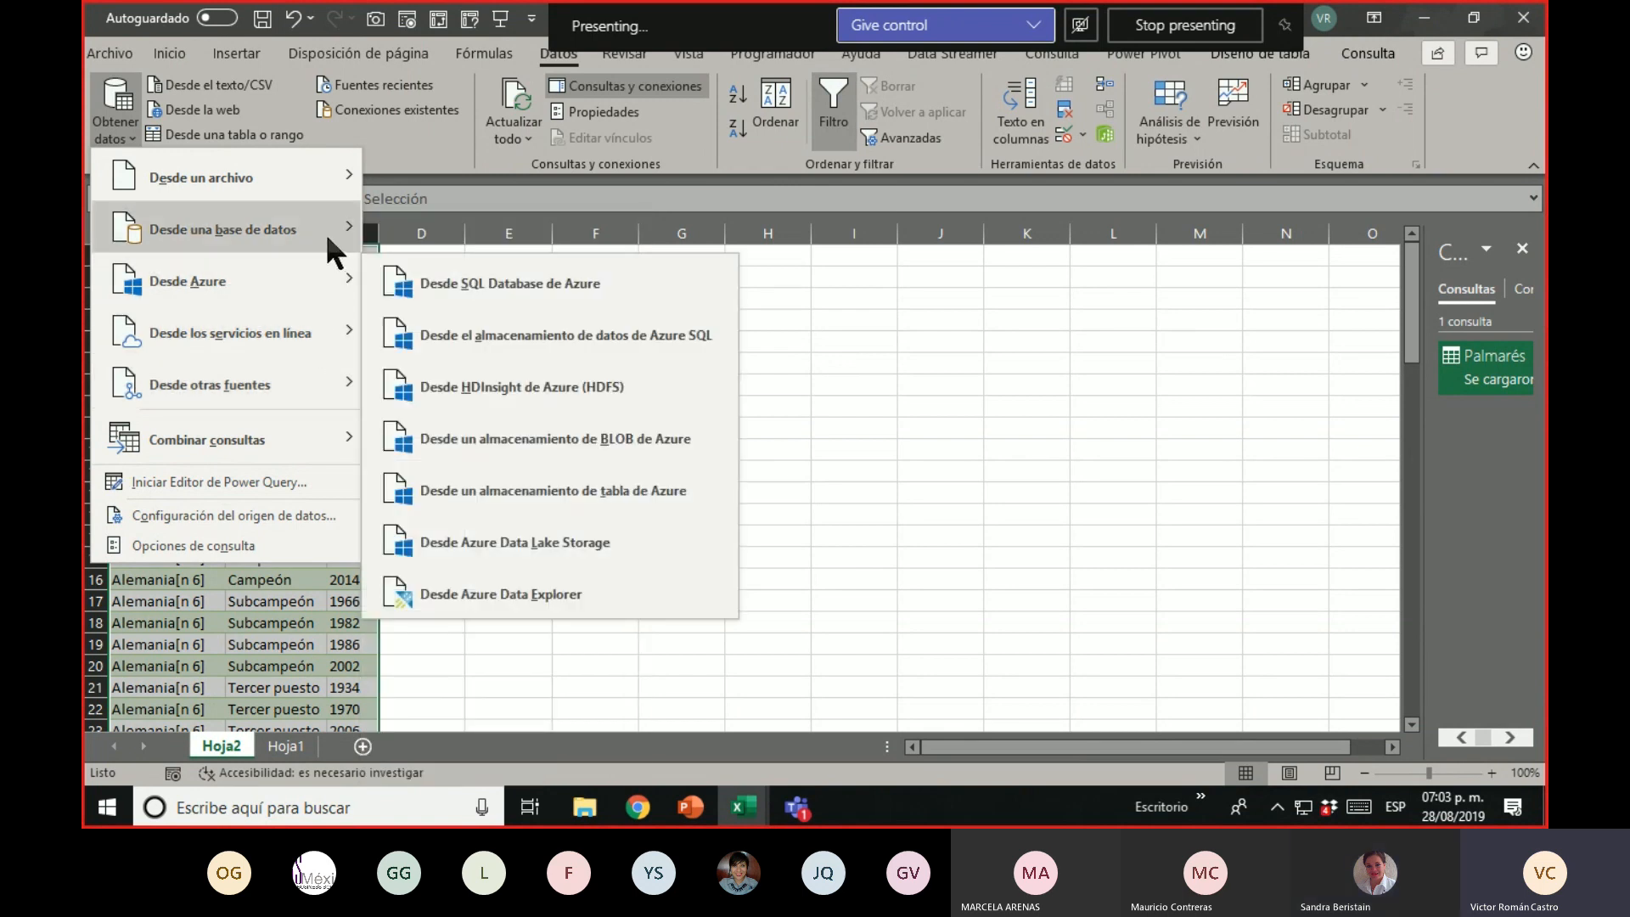
pyautogui.moveTo(324, 233)
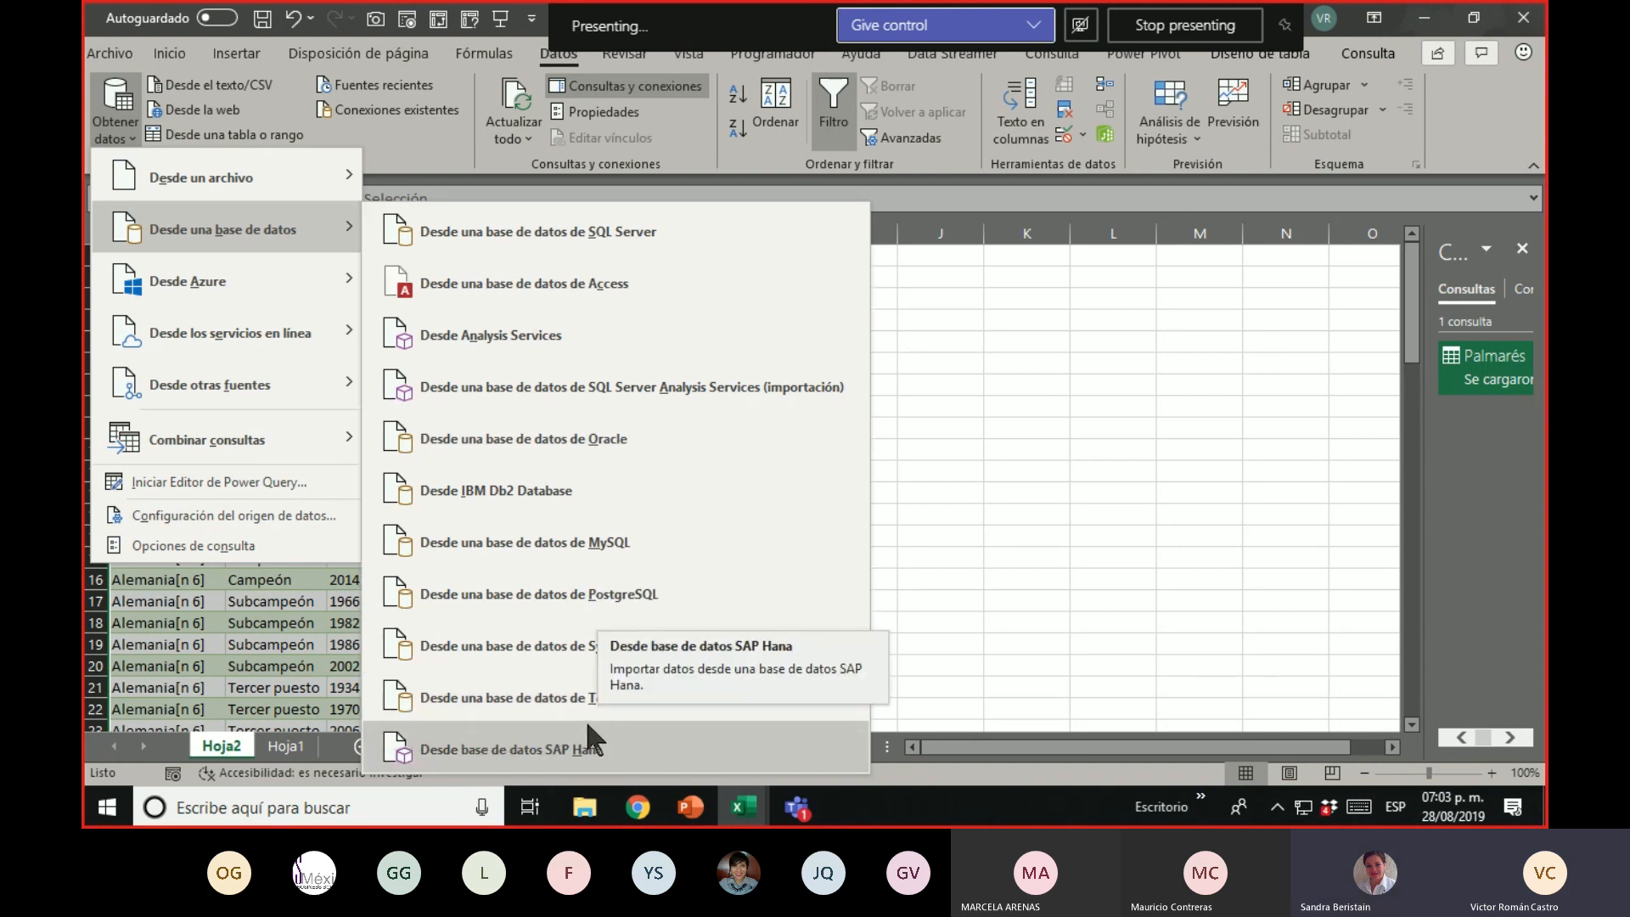
pyautogui.moveTo(299, 447)
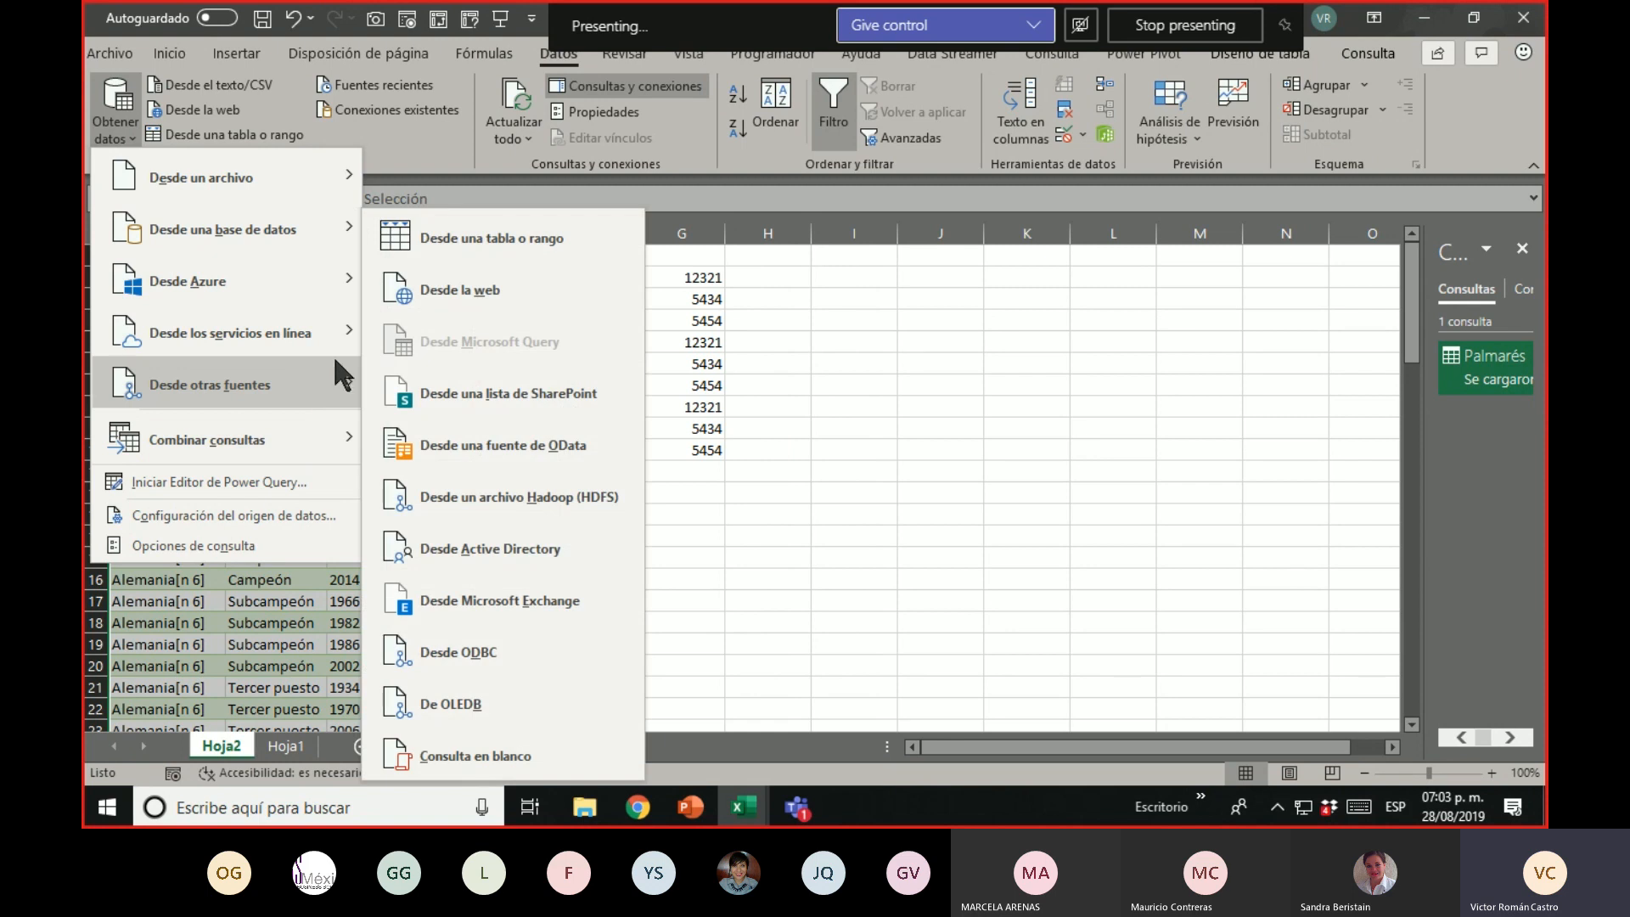
pyautogui.moveTo(299, 292)
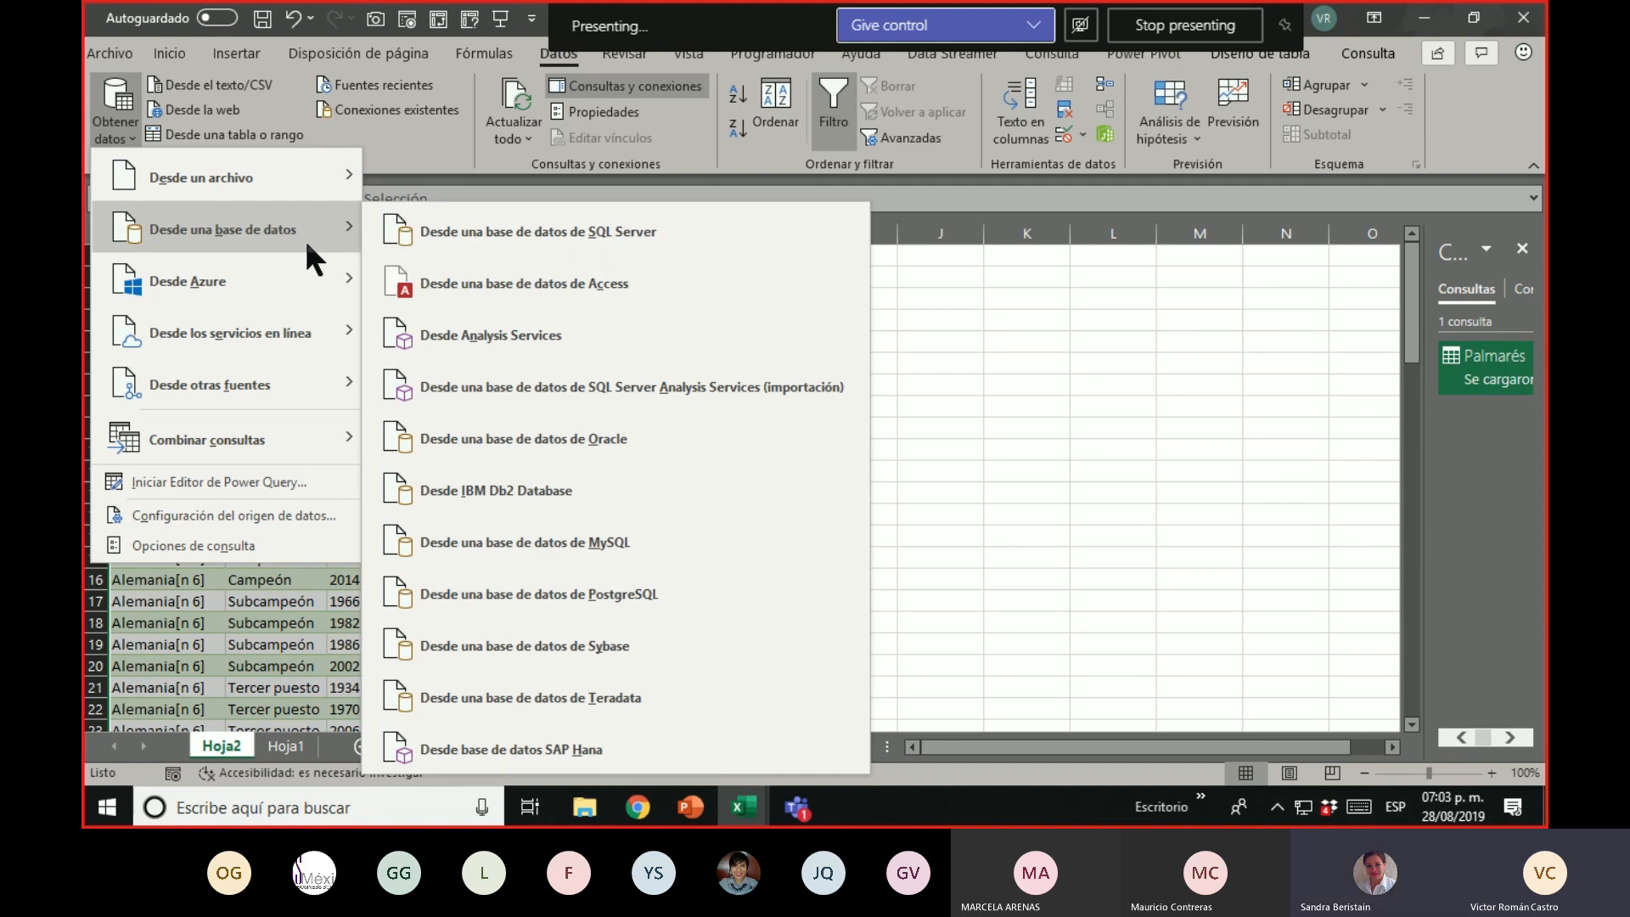
pyautogui.moveTo(323, 175)
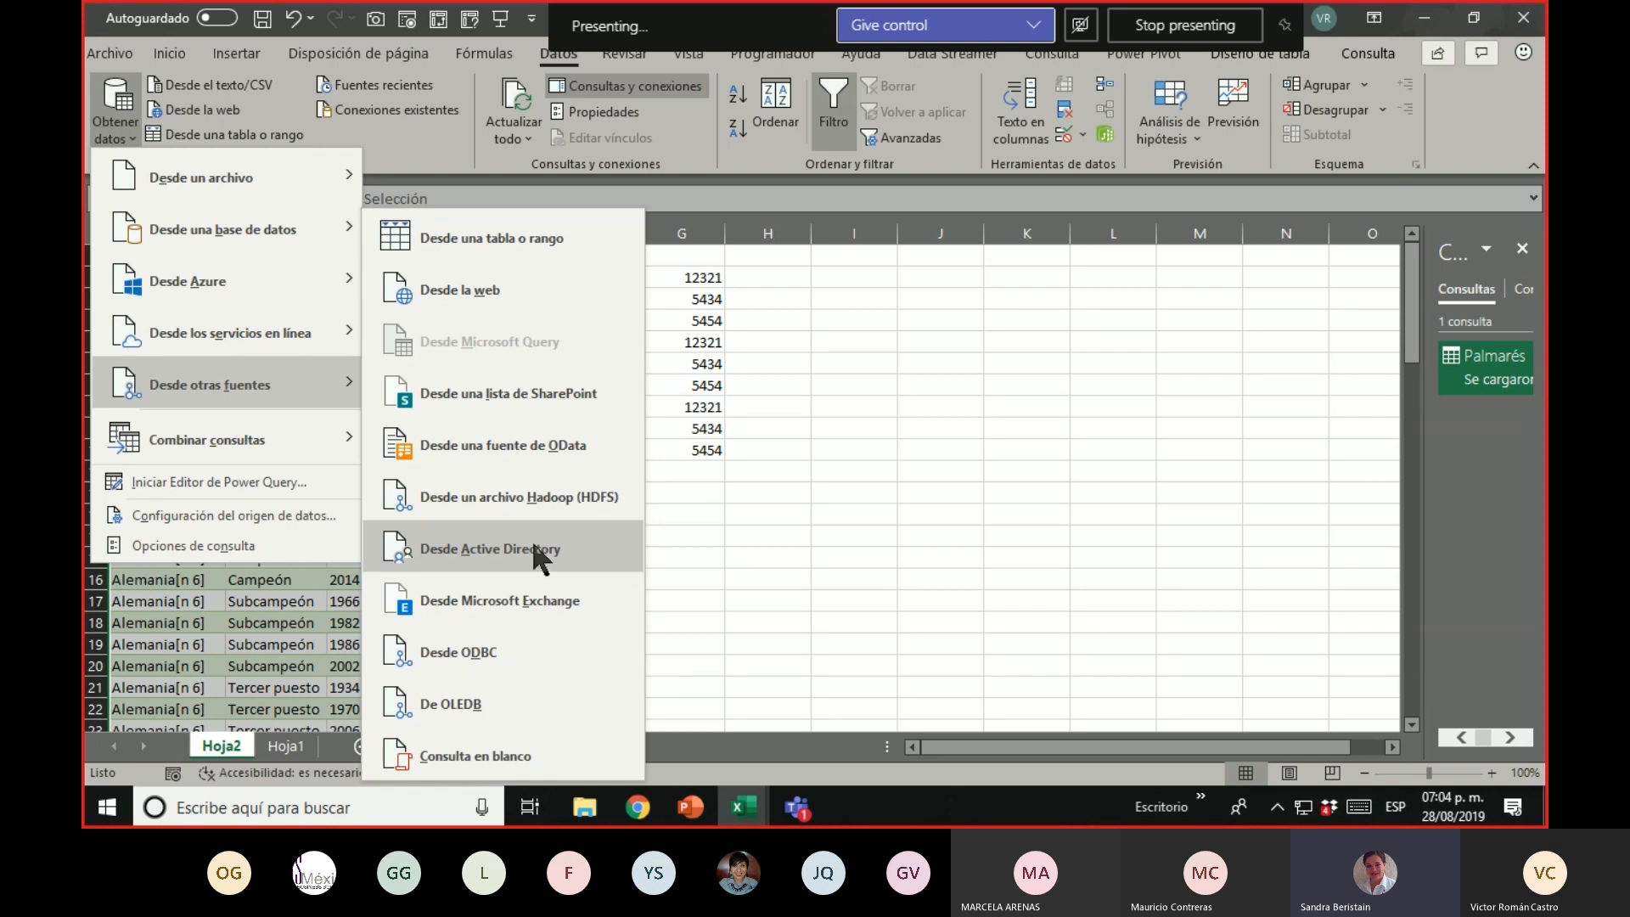
pyautogui.click(1176, 360)
pyautogui.click(1176, 360)
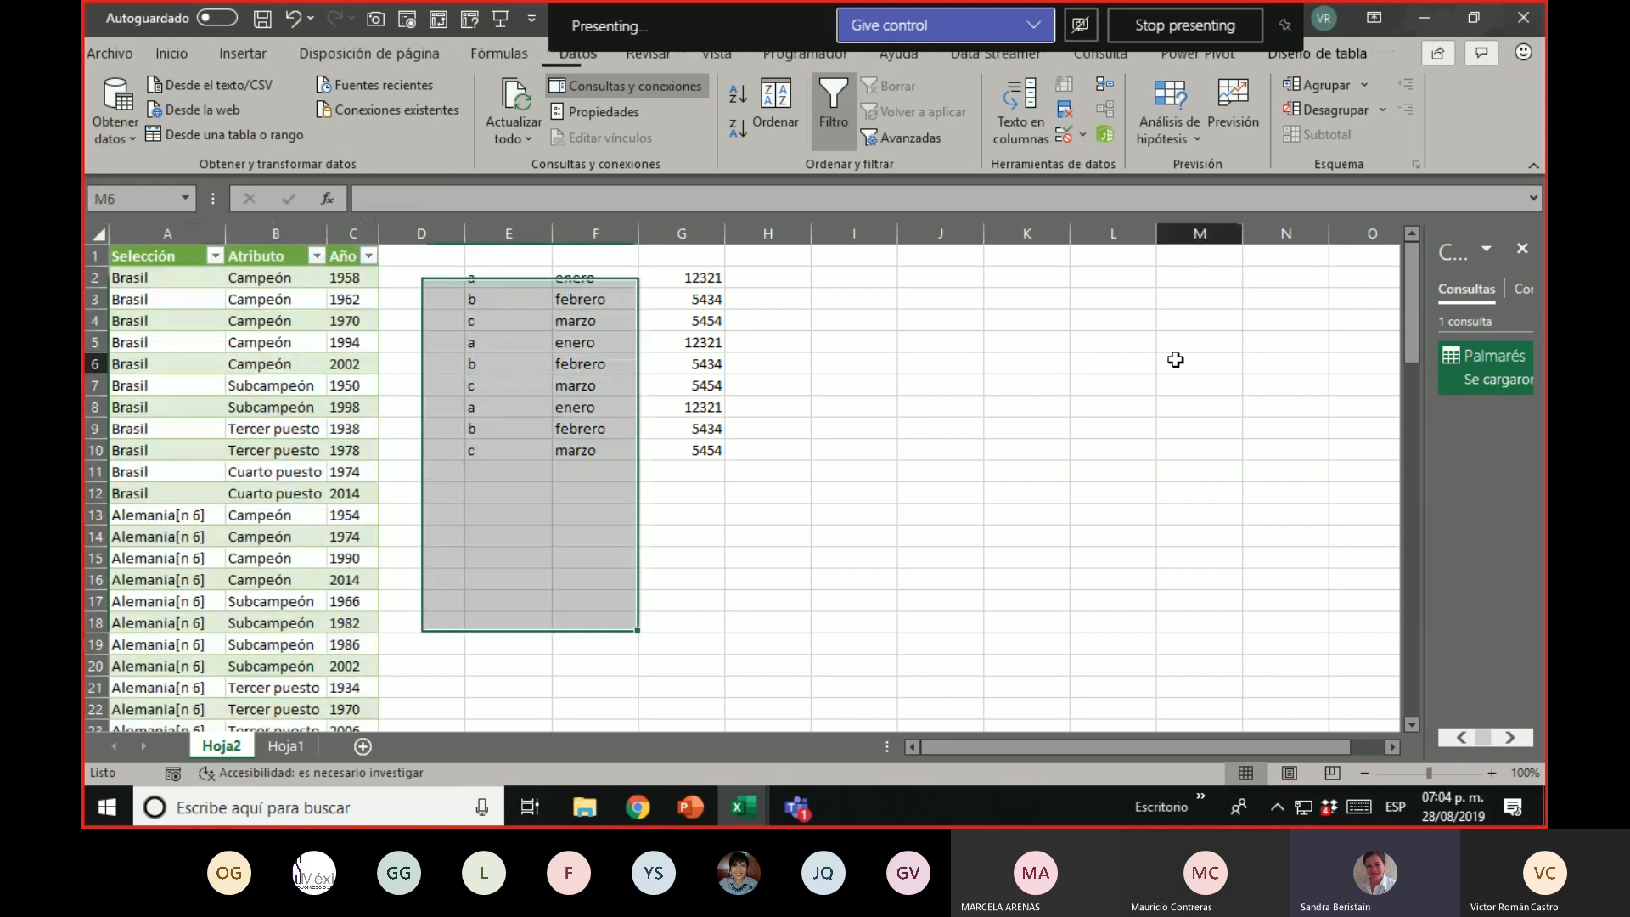
pyautogui.click(726, 11)
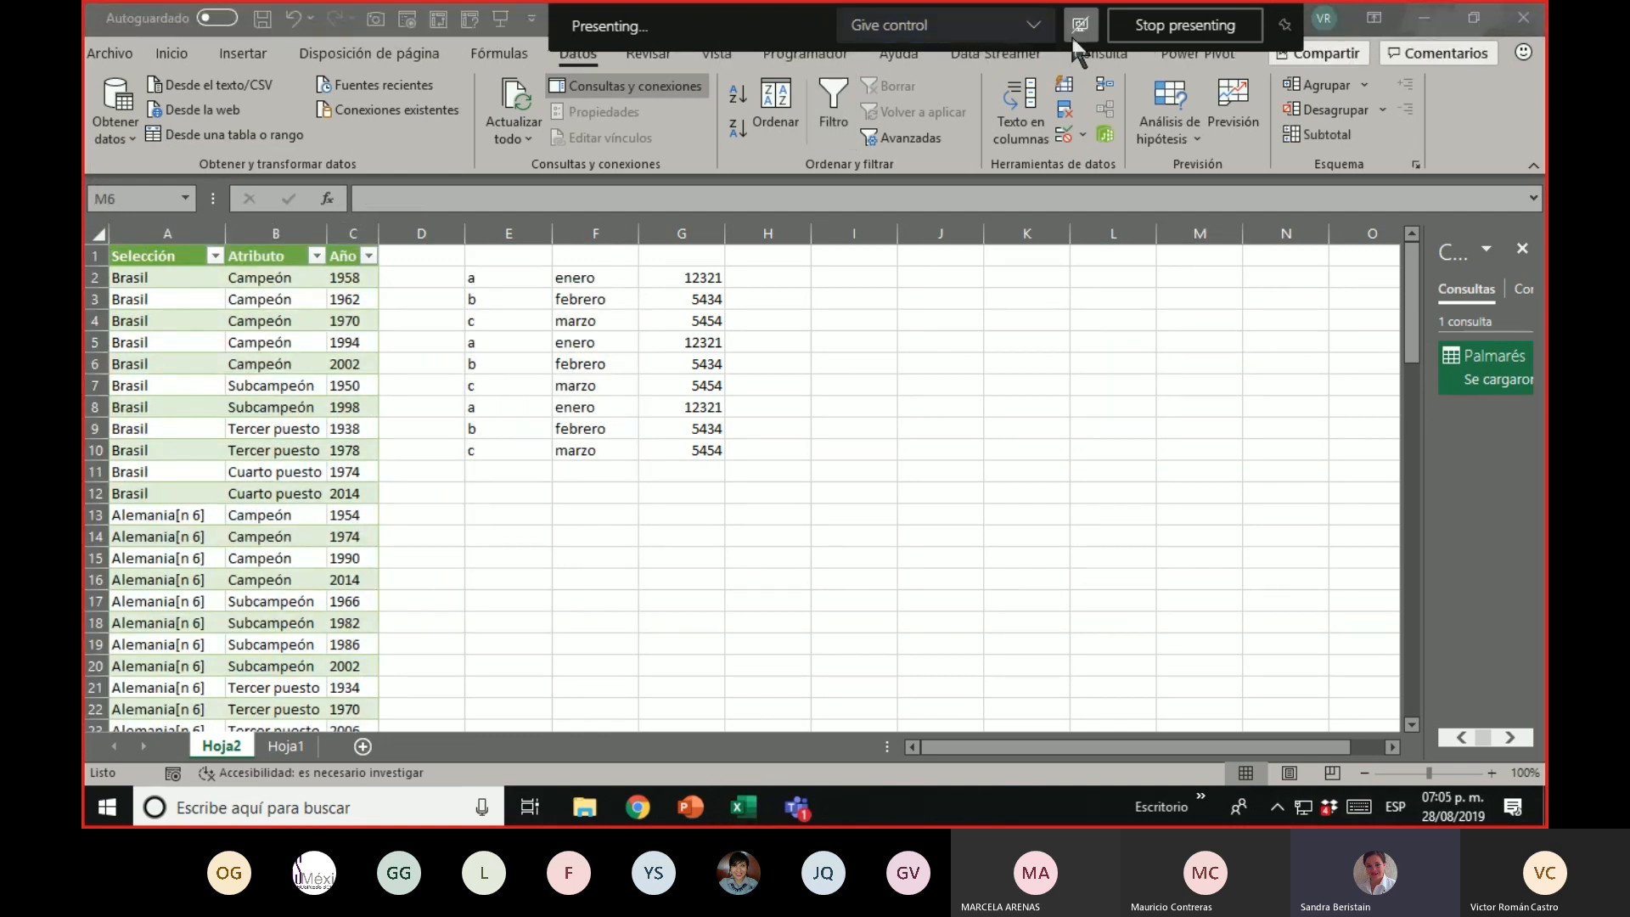
pyautogui.click(1199, 364)
pyautogui.moveTo(499, 273); pyautogui.dragTo(645, 446)
pyautogui.hotkey('ctrl', 'c')
pyautogui.press('Escape')
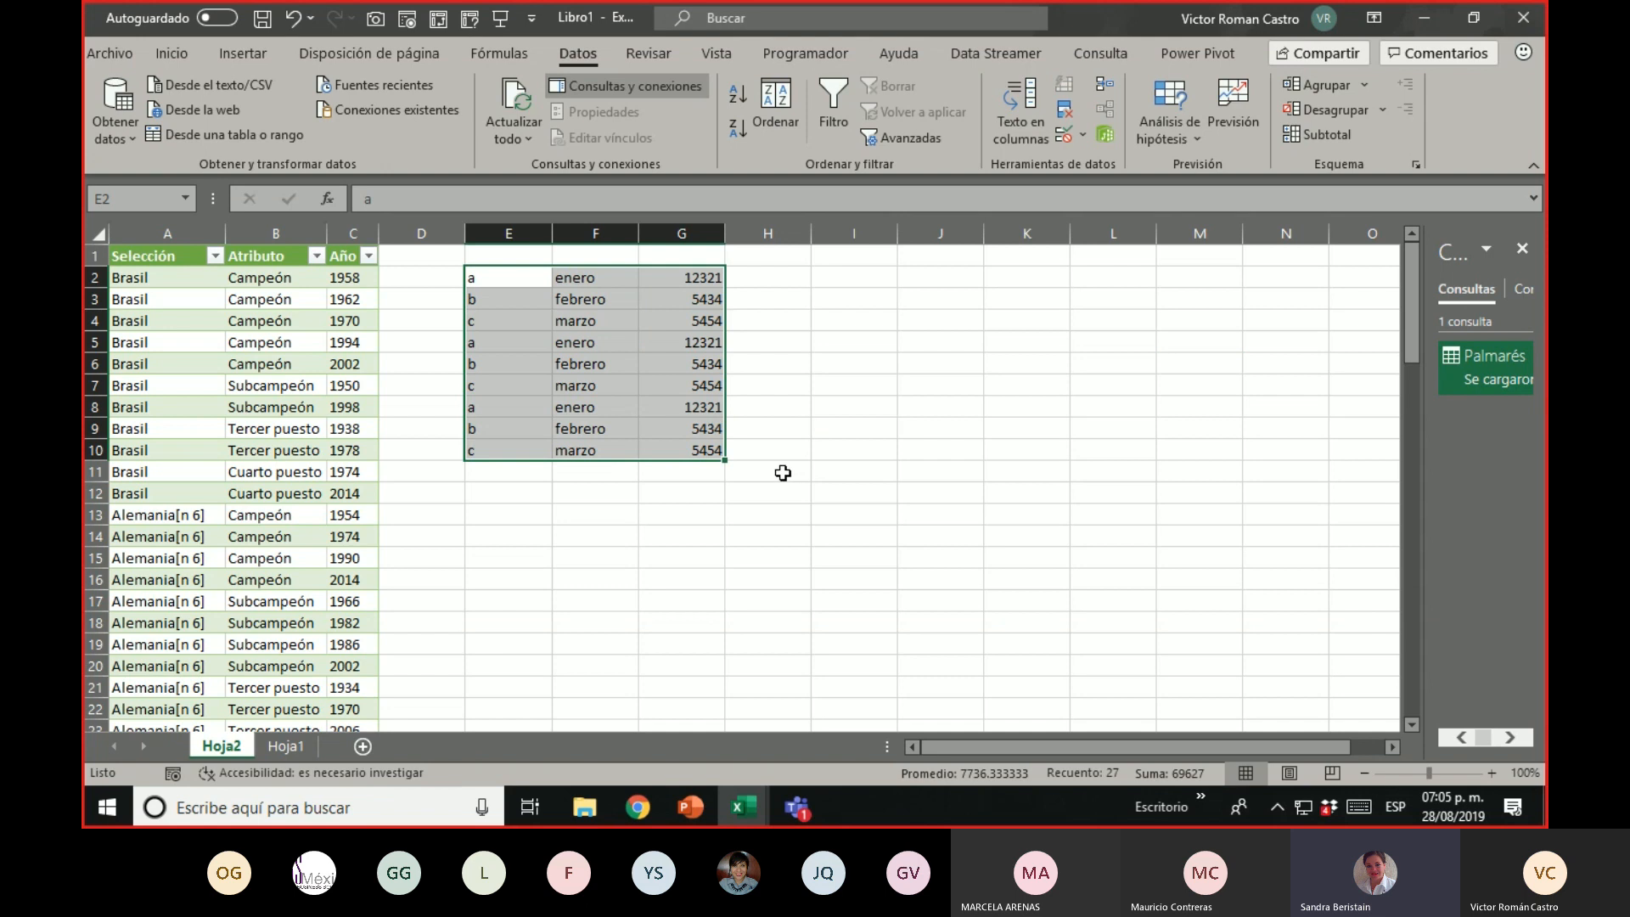
pyautogui.hotkey('ctrl', 'c')
pyautogui.press('Escape')
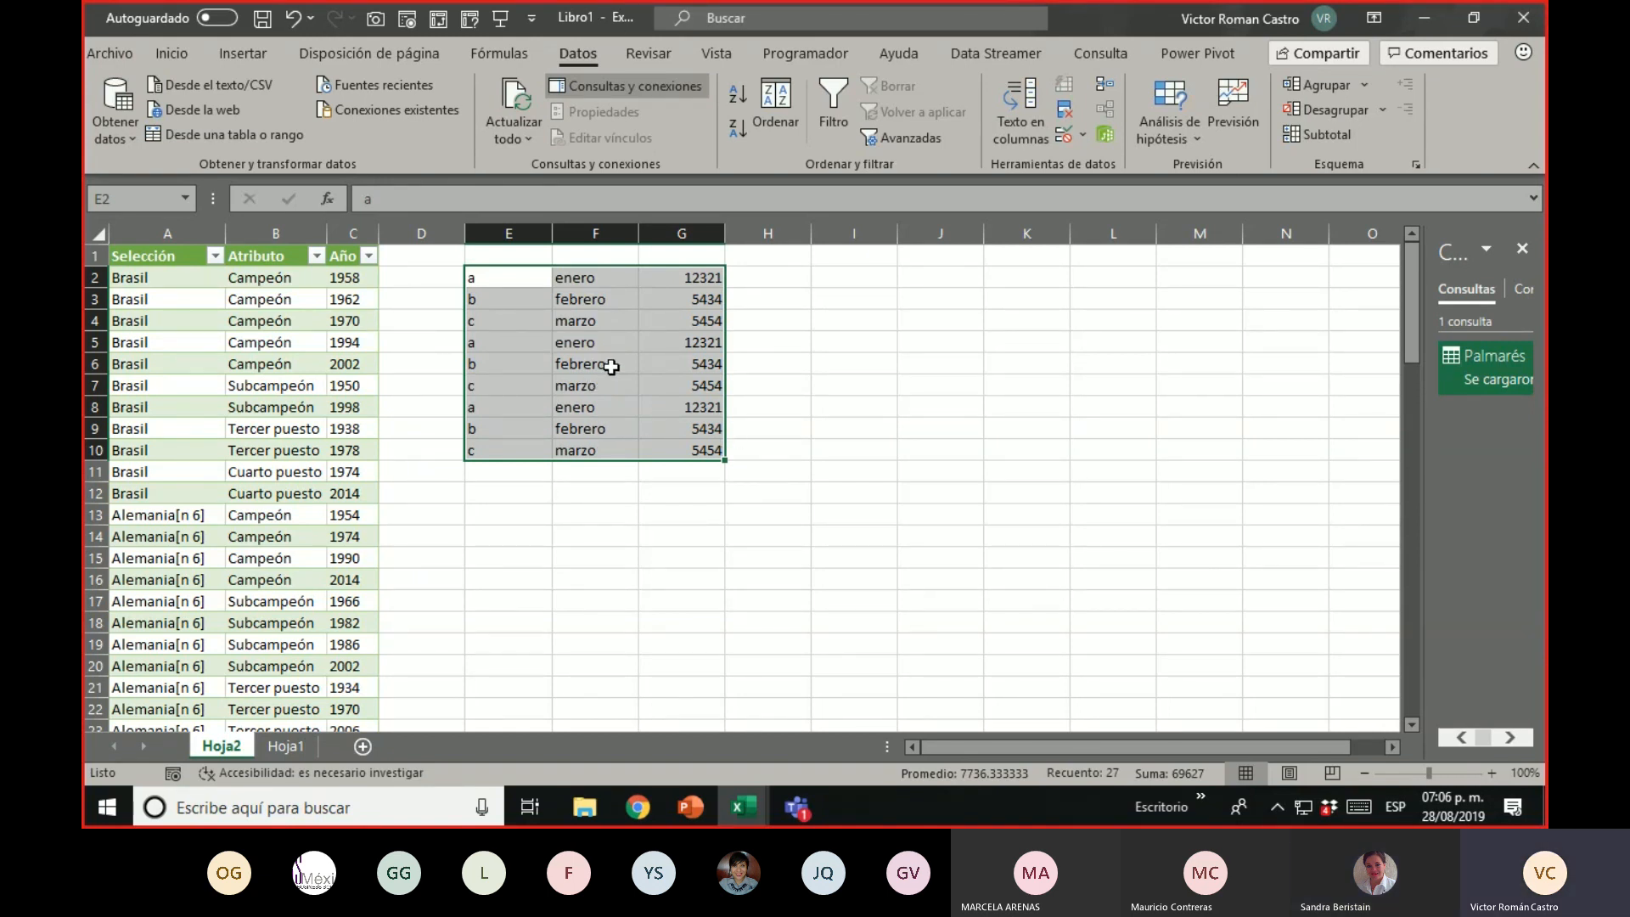
# Enter the headers Concepto, Mes and Ventas in E1 to G1 above the sample data
pyautogui.press('Up')
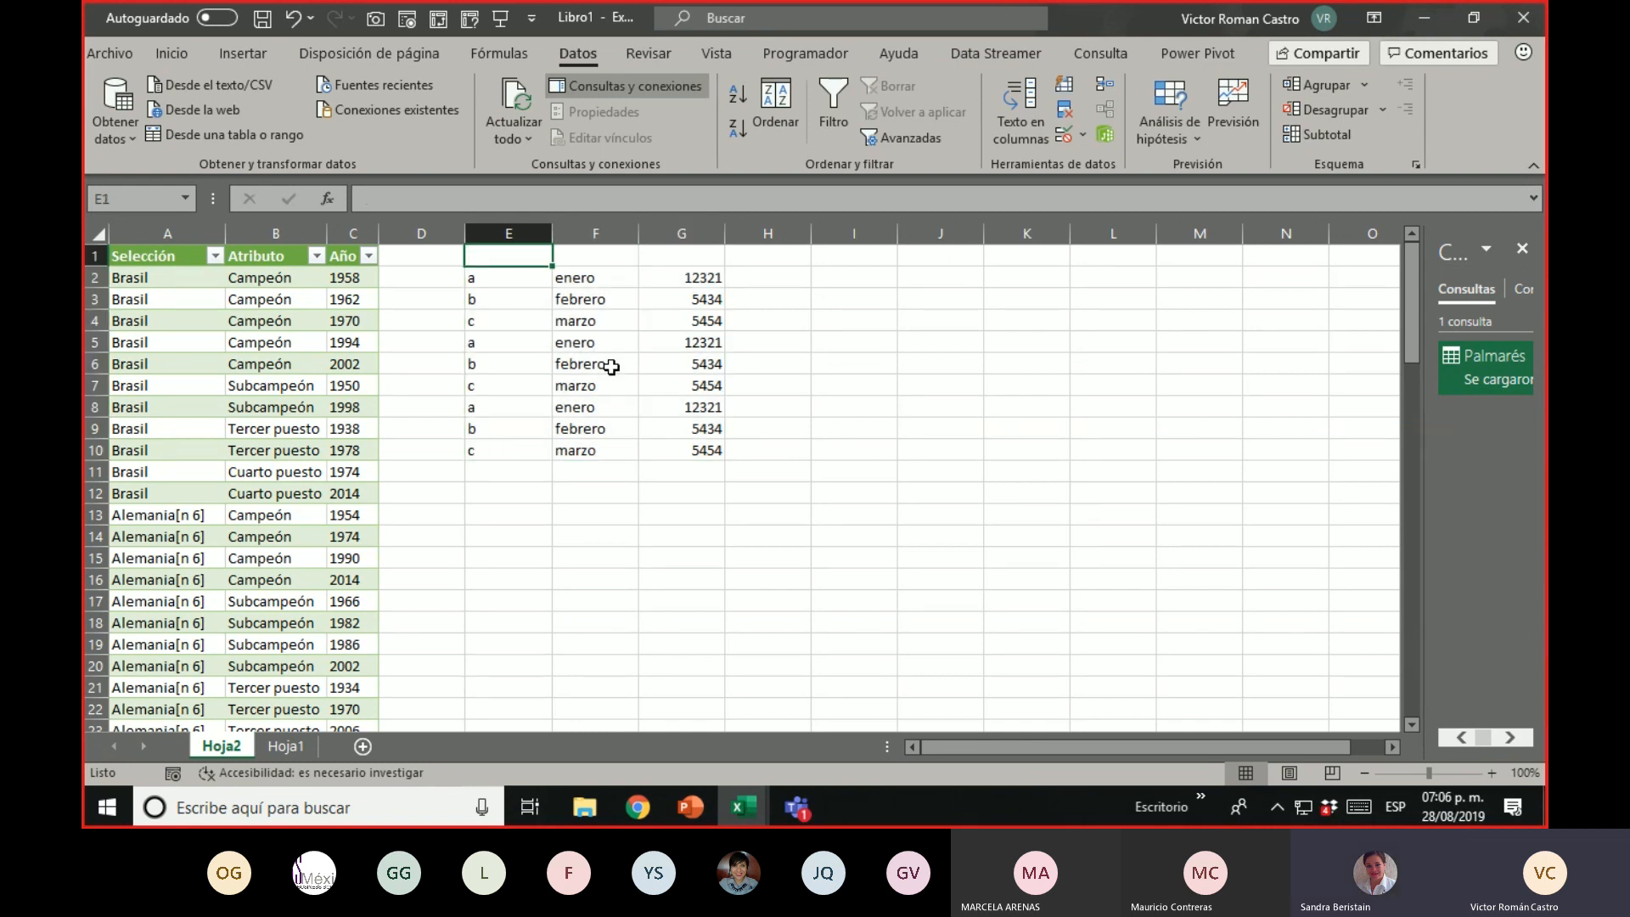
pyautogui.write('Conce')
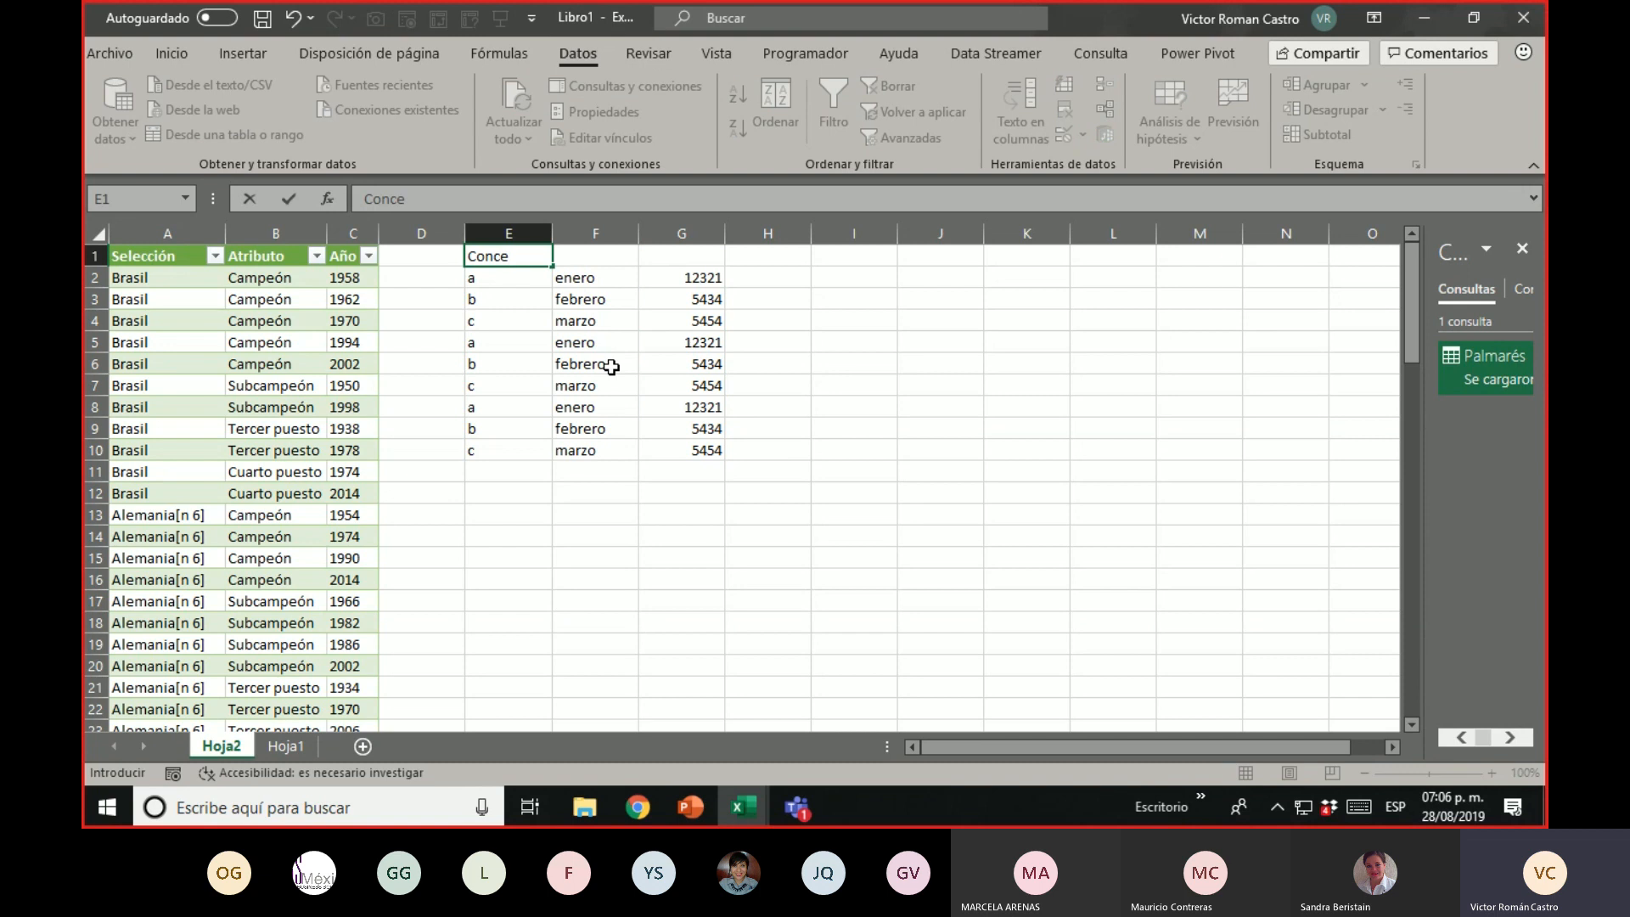
pyautogui.write('pto')
pyautogui.press('Return')
pyautogui.press('Up')
pyautogui.press('Right')
pyautogui.write('Me')
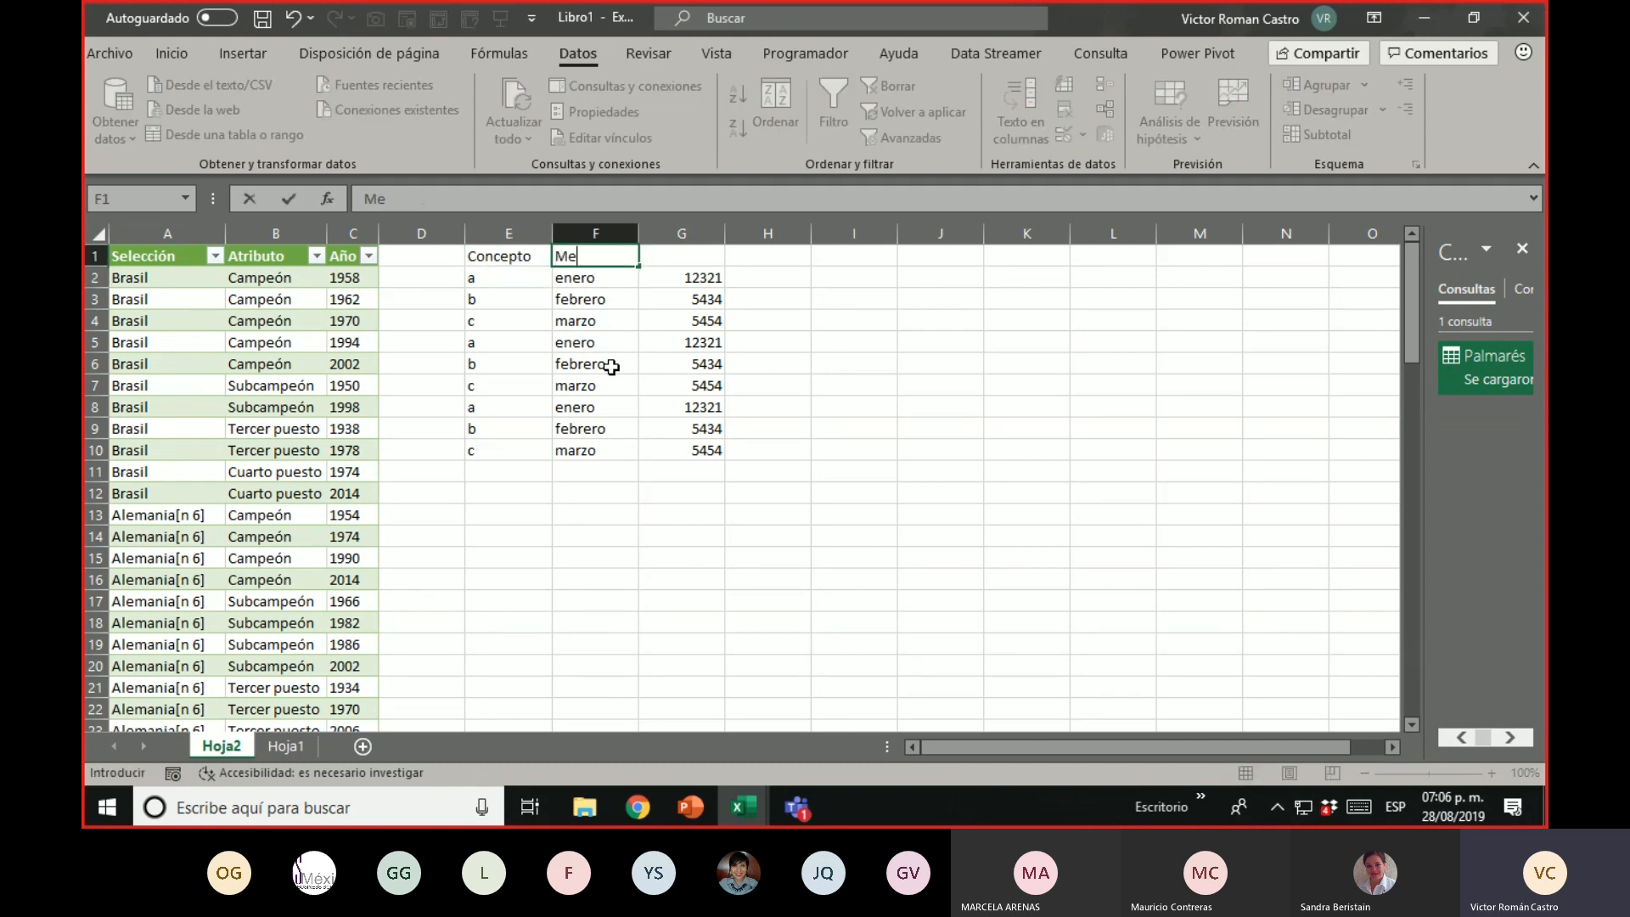
pyautogui.write('s')
pyautogui.press('Tab')
pyautogui.write('Ventas')
pyautogui.press('Return')
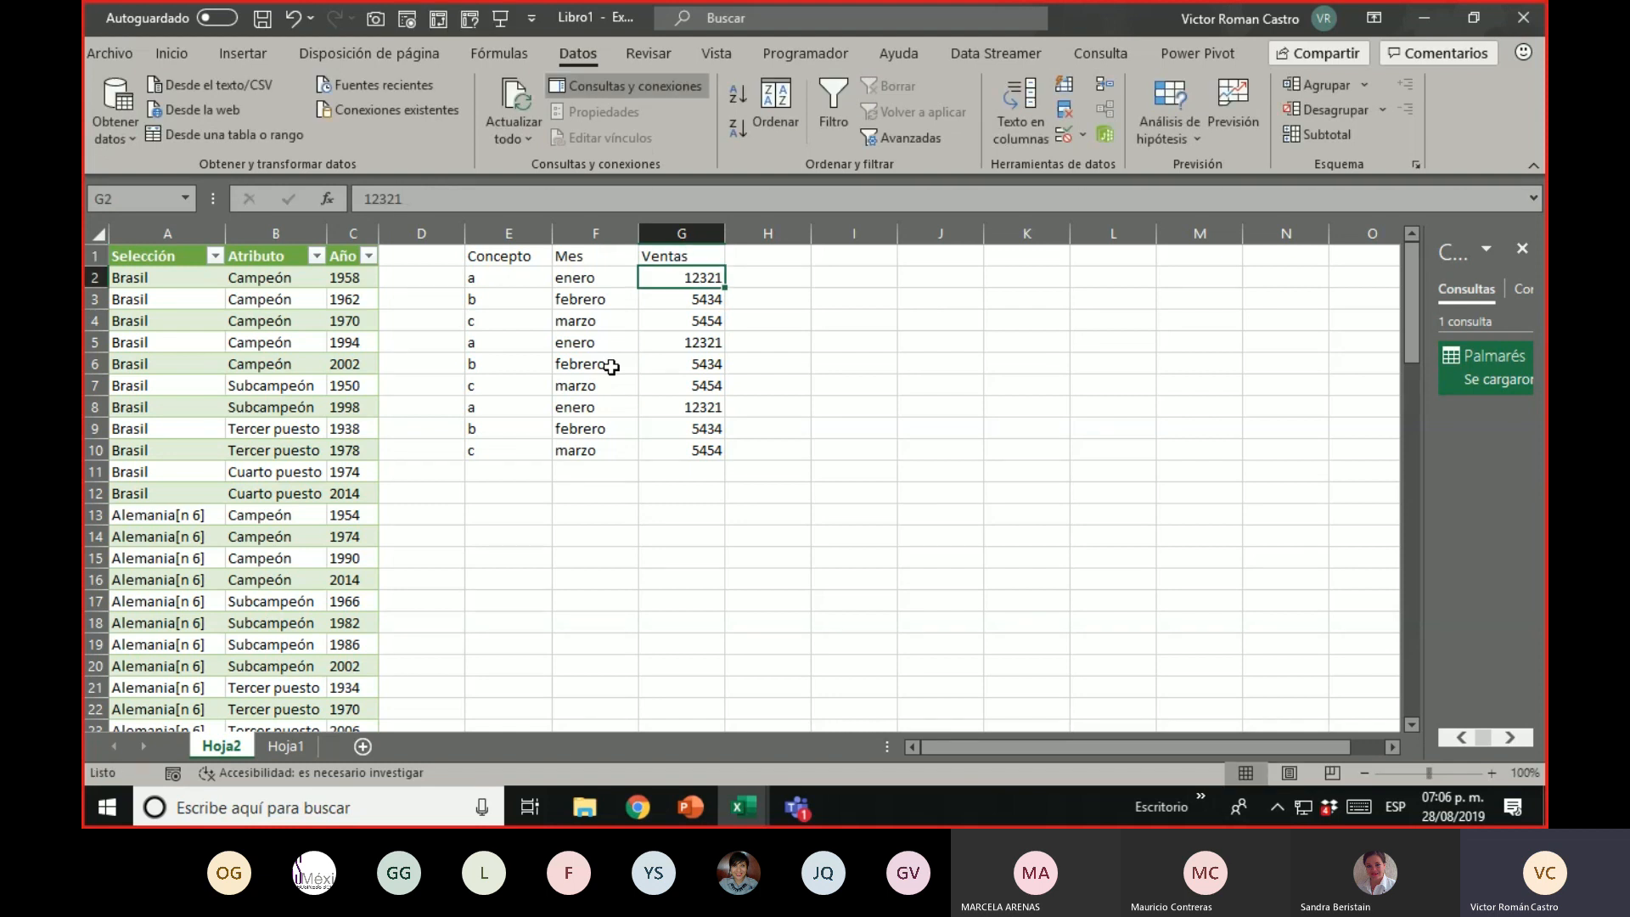
# Convert the sample data in E1 to G10 into a table with headers
pyautogui.hotkey('ctrl', 'a')
pyautogui.hotkey('ctrl', 't')
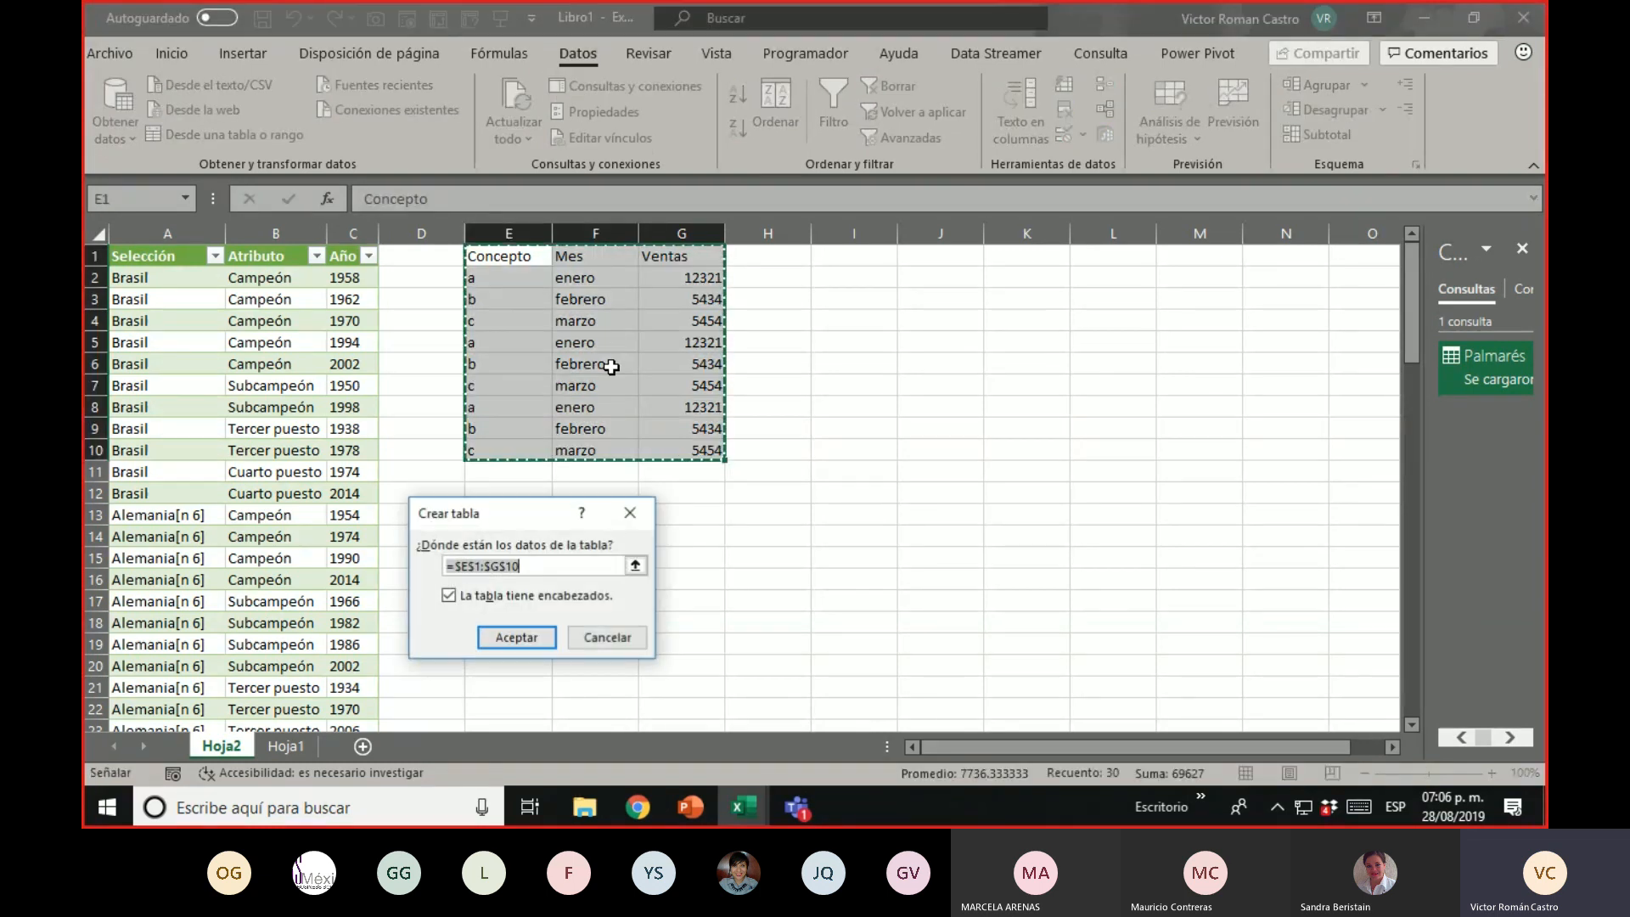
pyautogui.press('Return')
pyautogui.press('Up')
pyautogui.press('Down')
pyautogui.press('Right')
pyautogui.press('Up')
pyautogui.press('Left')
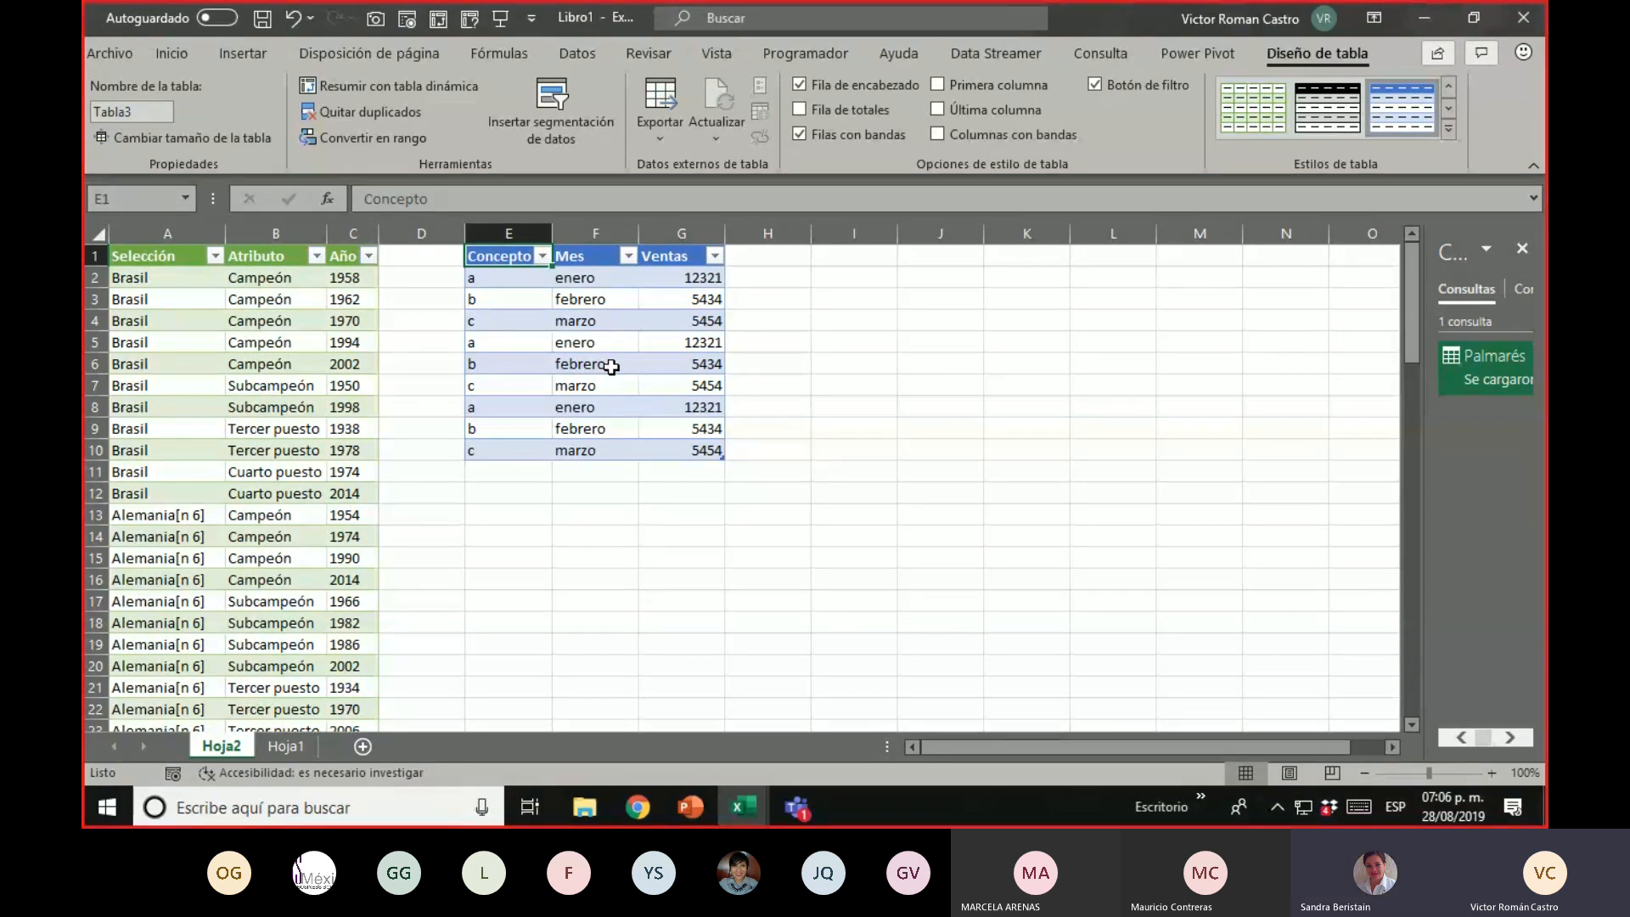
# Load the Concepto, Mes and Ventas table into the Power Query Editor
pyautogui.click(579, 54)
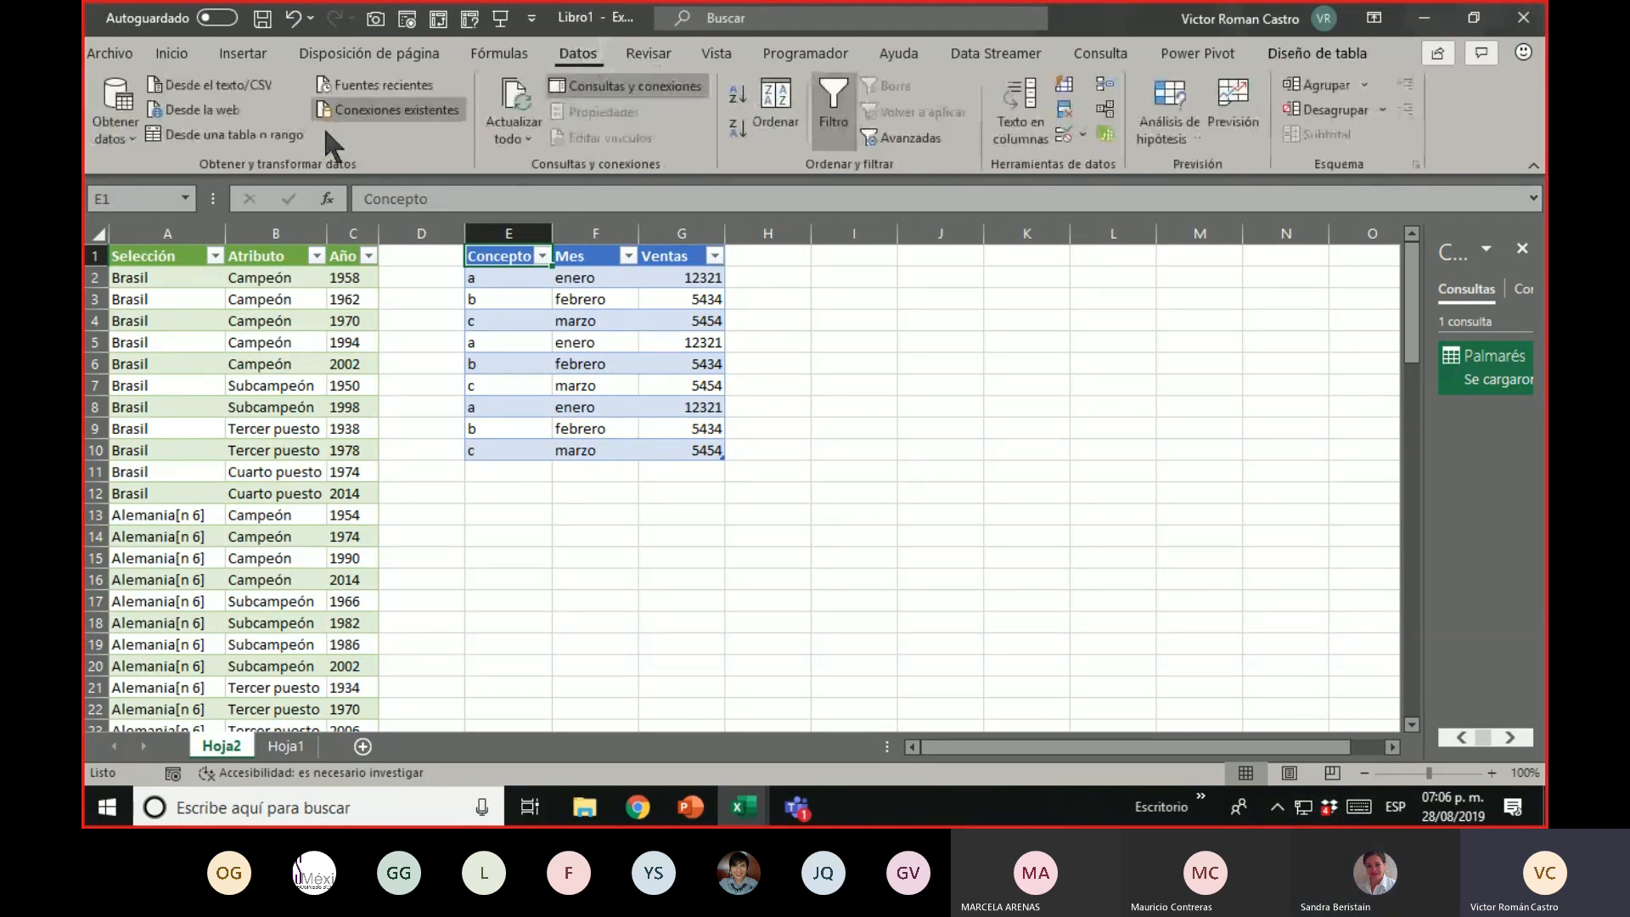
pyautogui.click(219, 138)
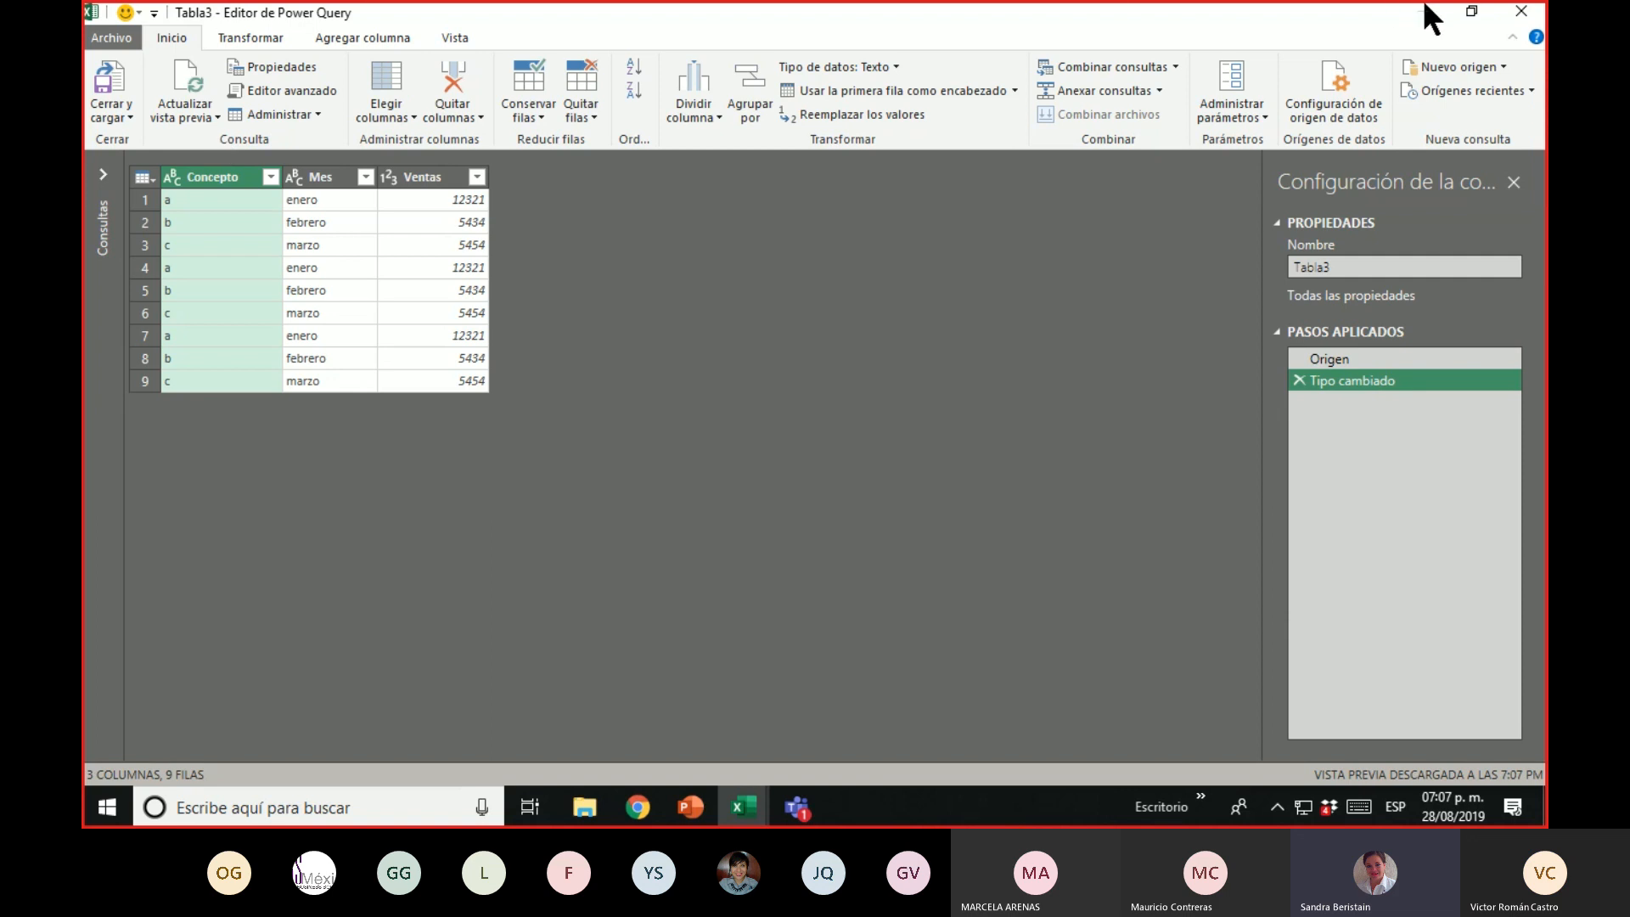
# Close the Power Query Editor and discard the changes to the sample table's query
pyautogui.click(1517, 15)
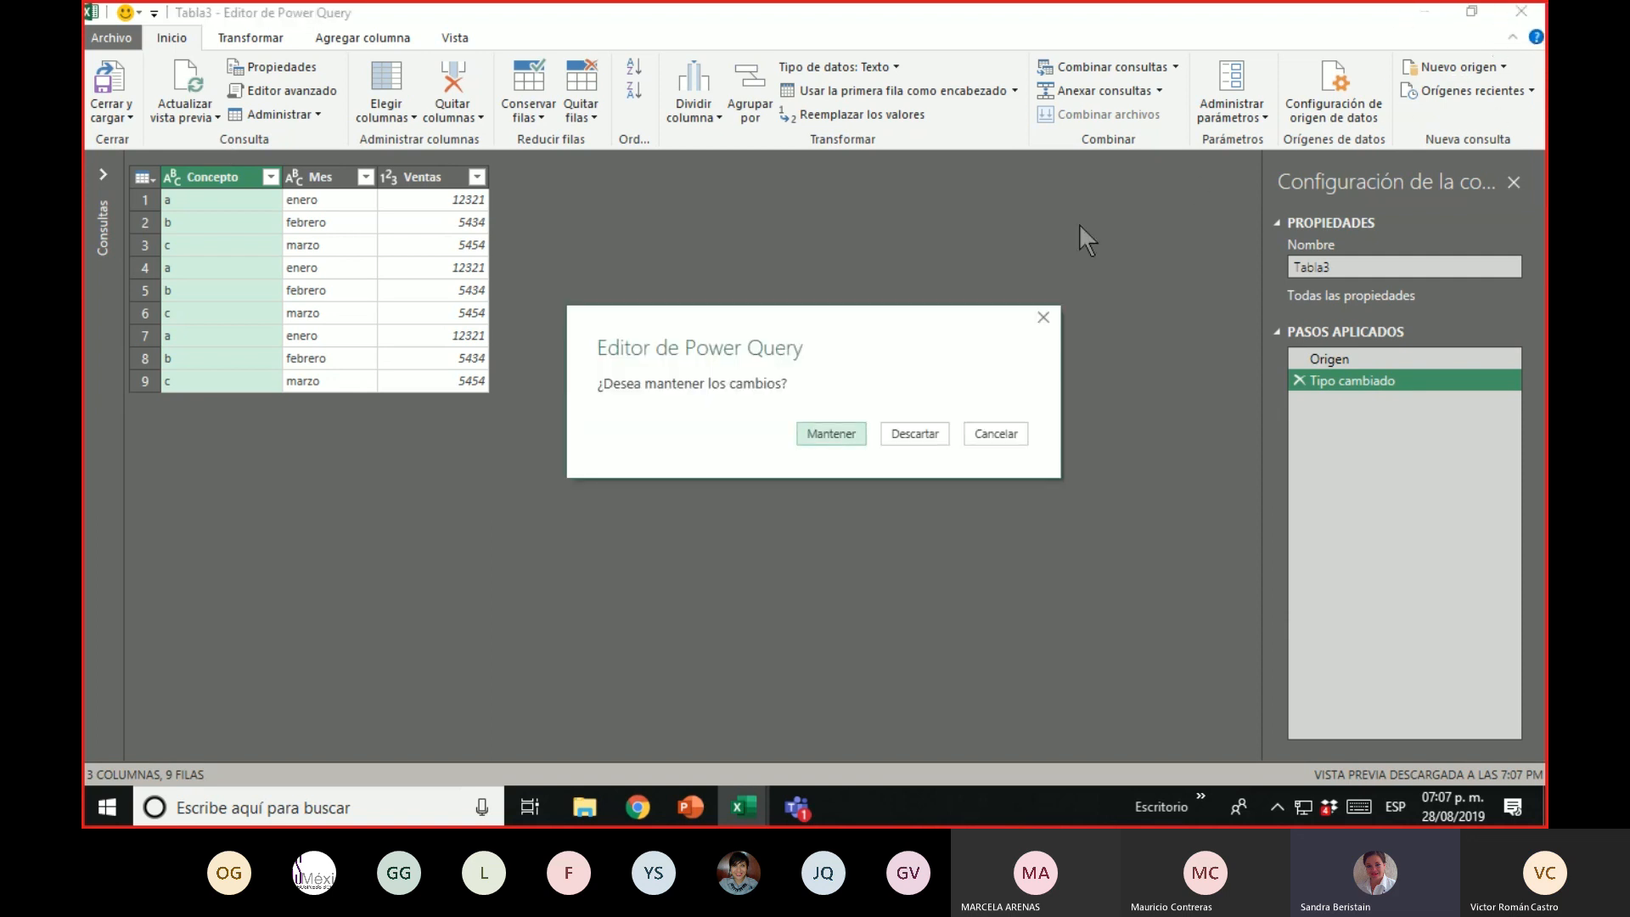
pyautogui.click(914, 435)
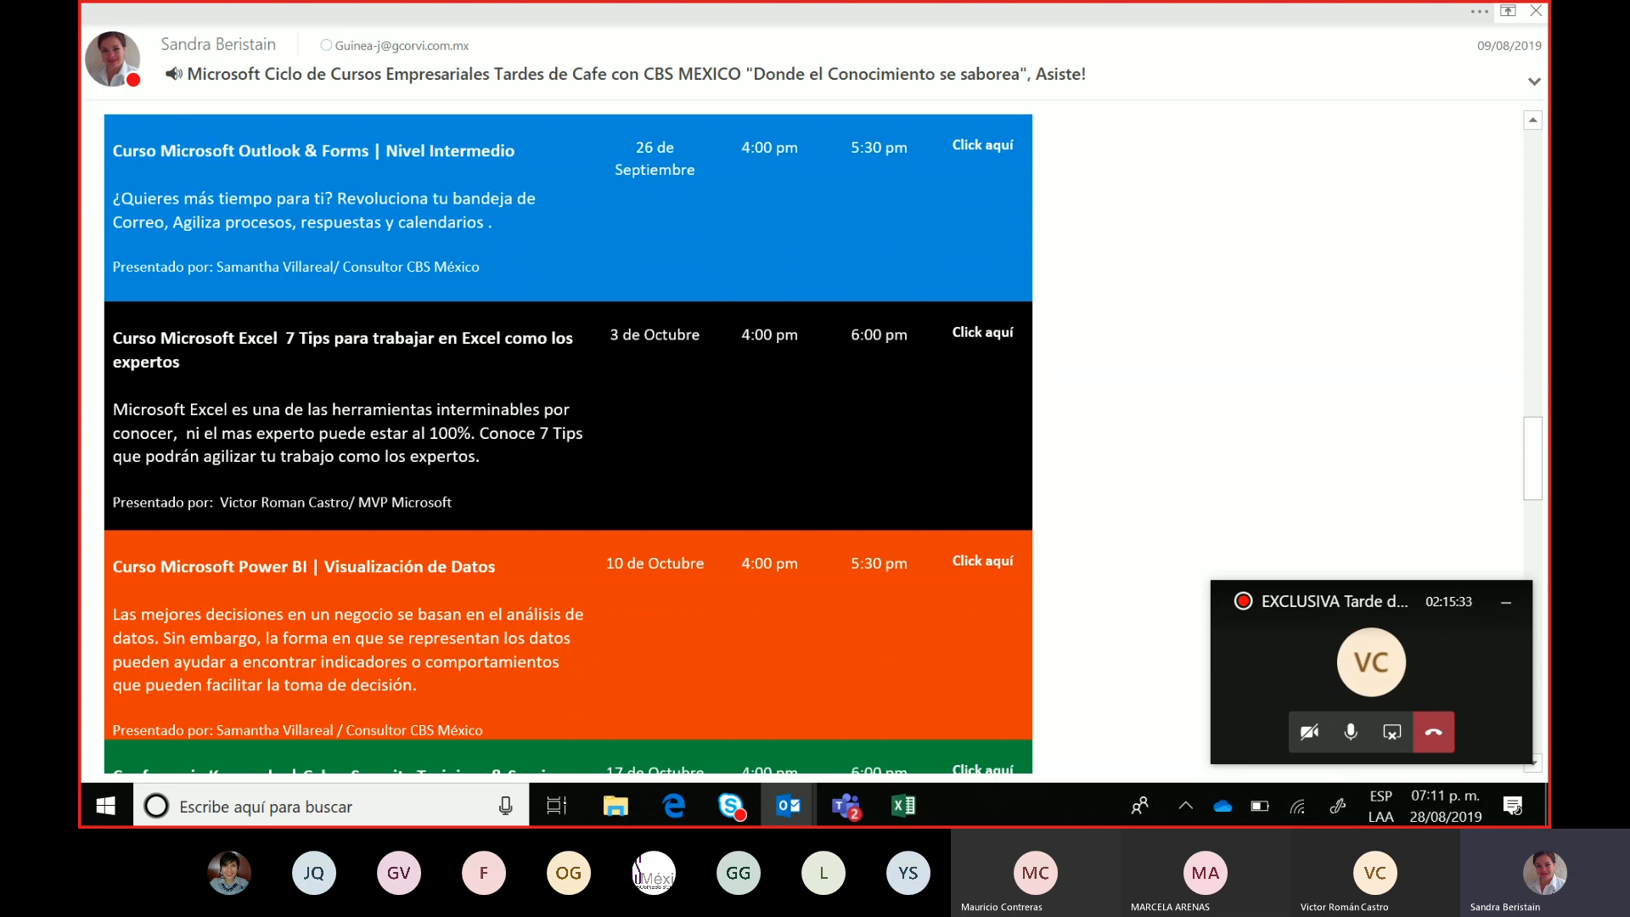
# Examine the upcoming course schedule in the Outlook email about the Microsoft business course series, from Outlook & Forms through the Kaspersky conference
pyautogui.scroll(-1, 568, 444)
pyautogui.scroll(1, 568, 443)
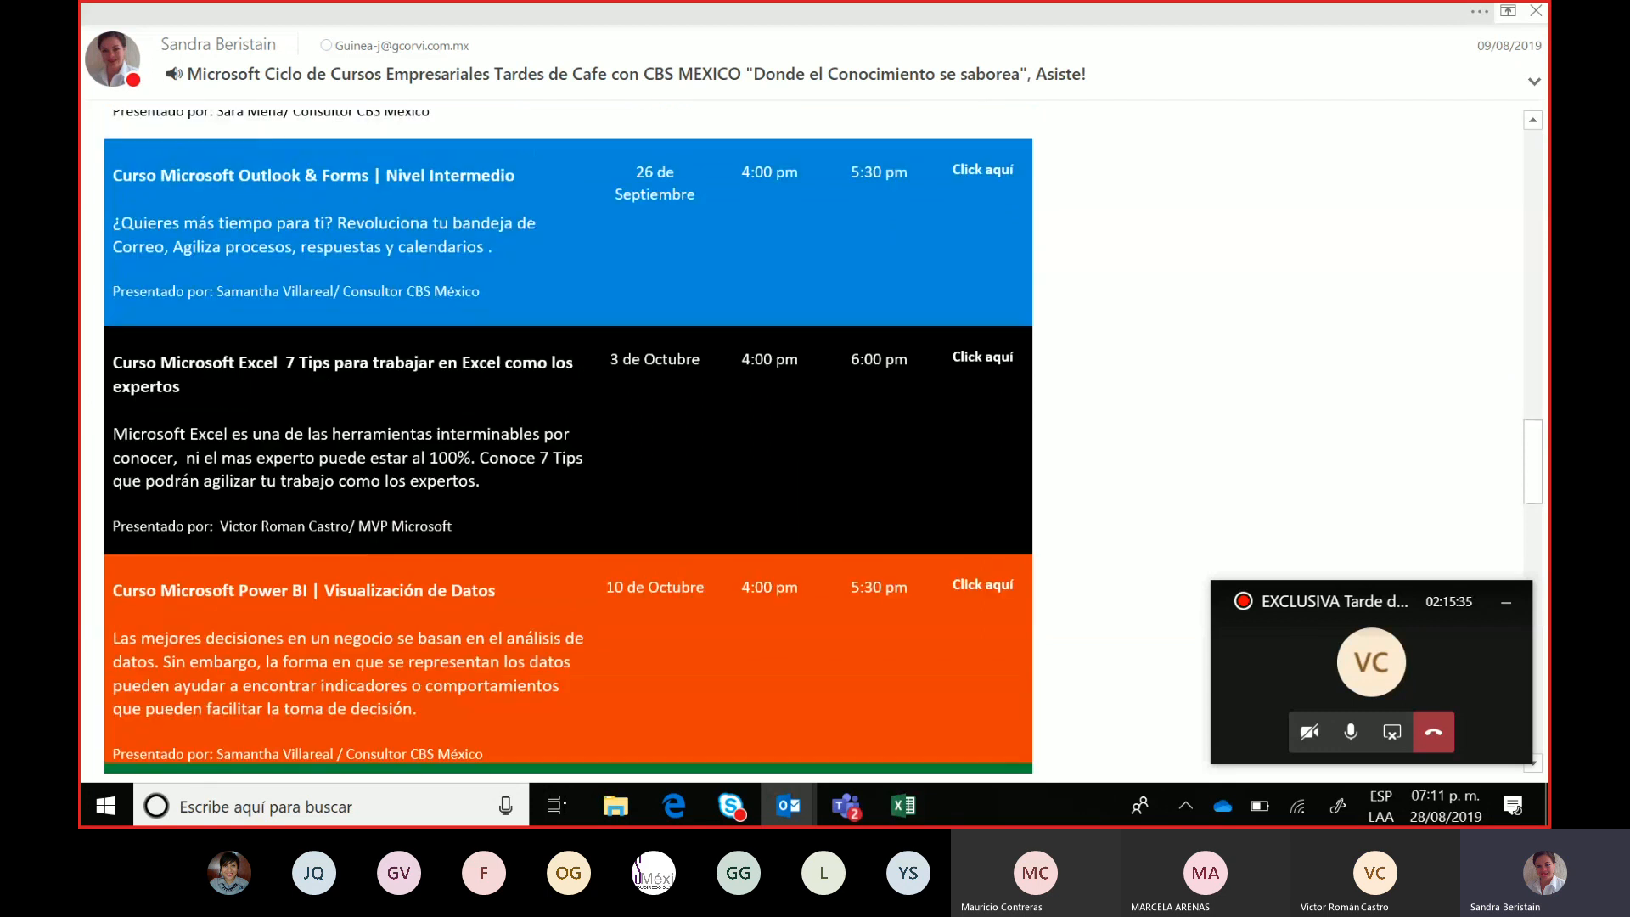
pyautogui.scroll(-1, 568, 444)
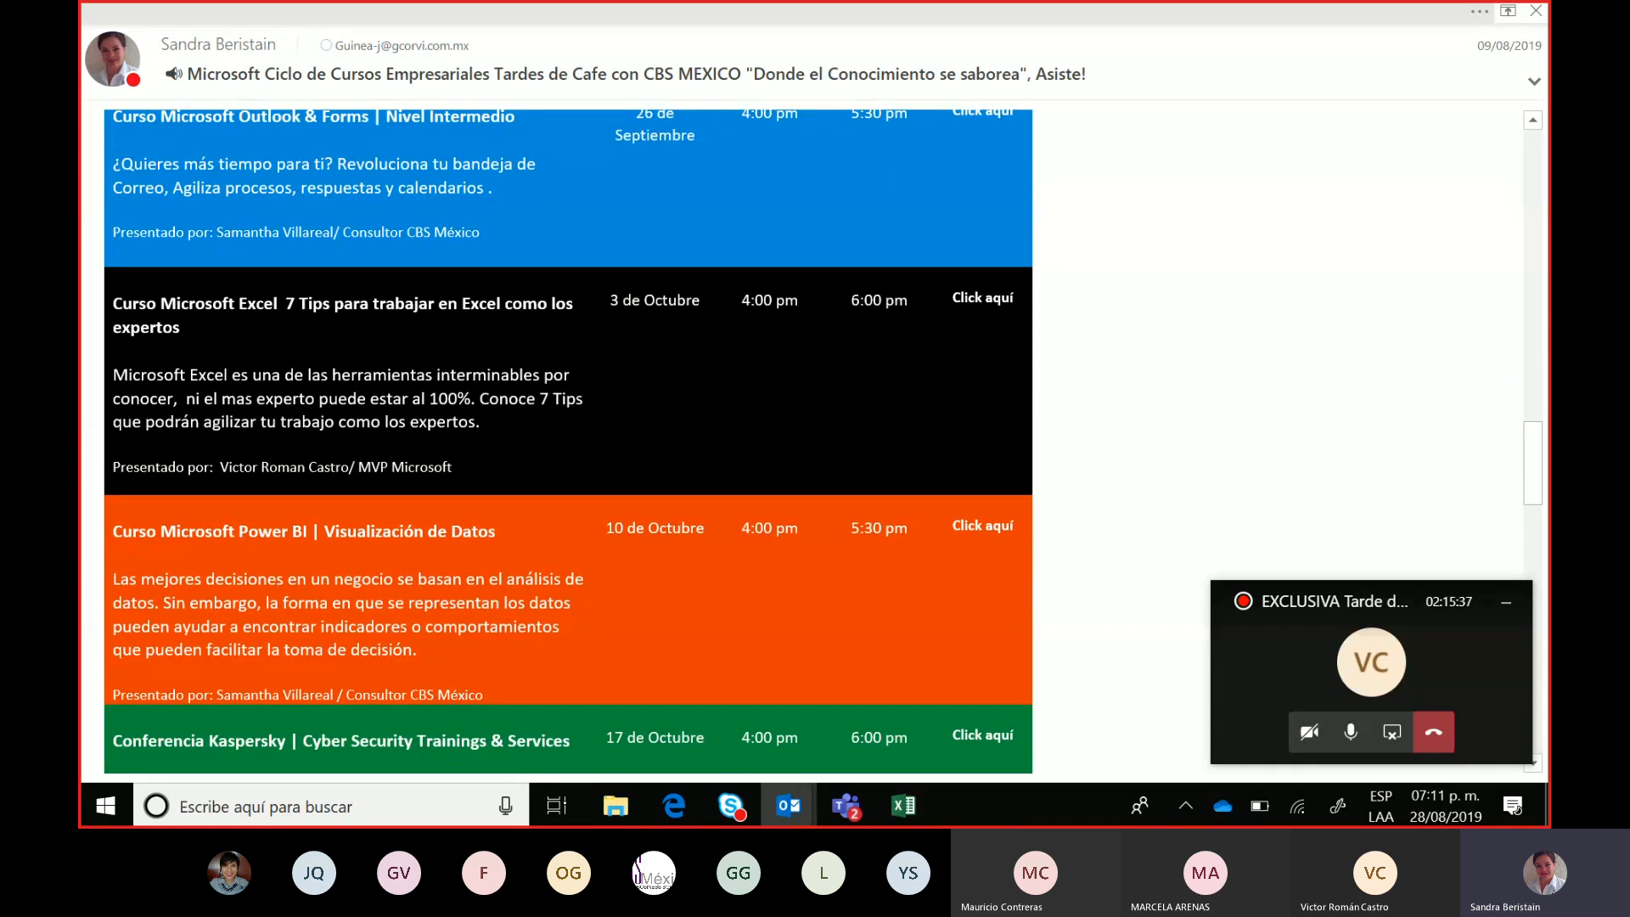
pyautogui.scroll(1, 569, 444)
pyautogui.scroll(-1, 568, 443)
pyautogui.scroll(-1, 568, 443)
pyautogui.scroll(-1, 568, 443)
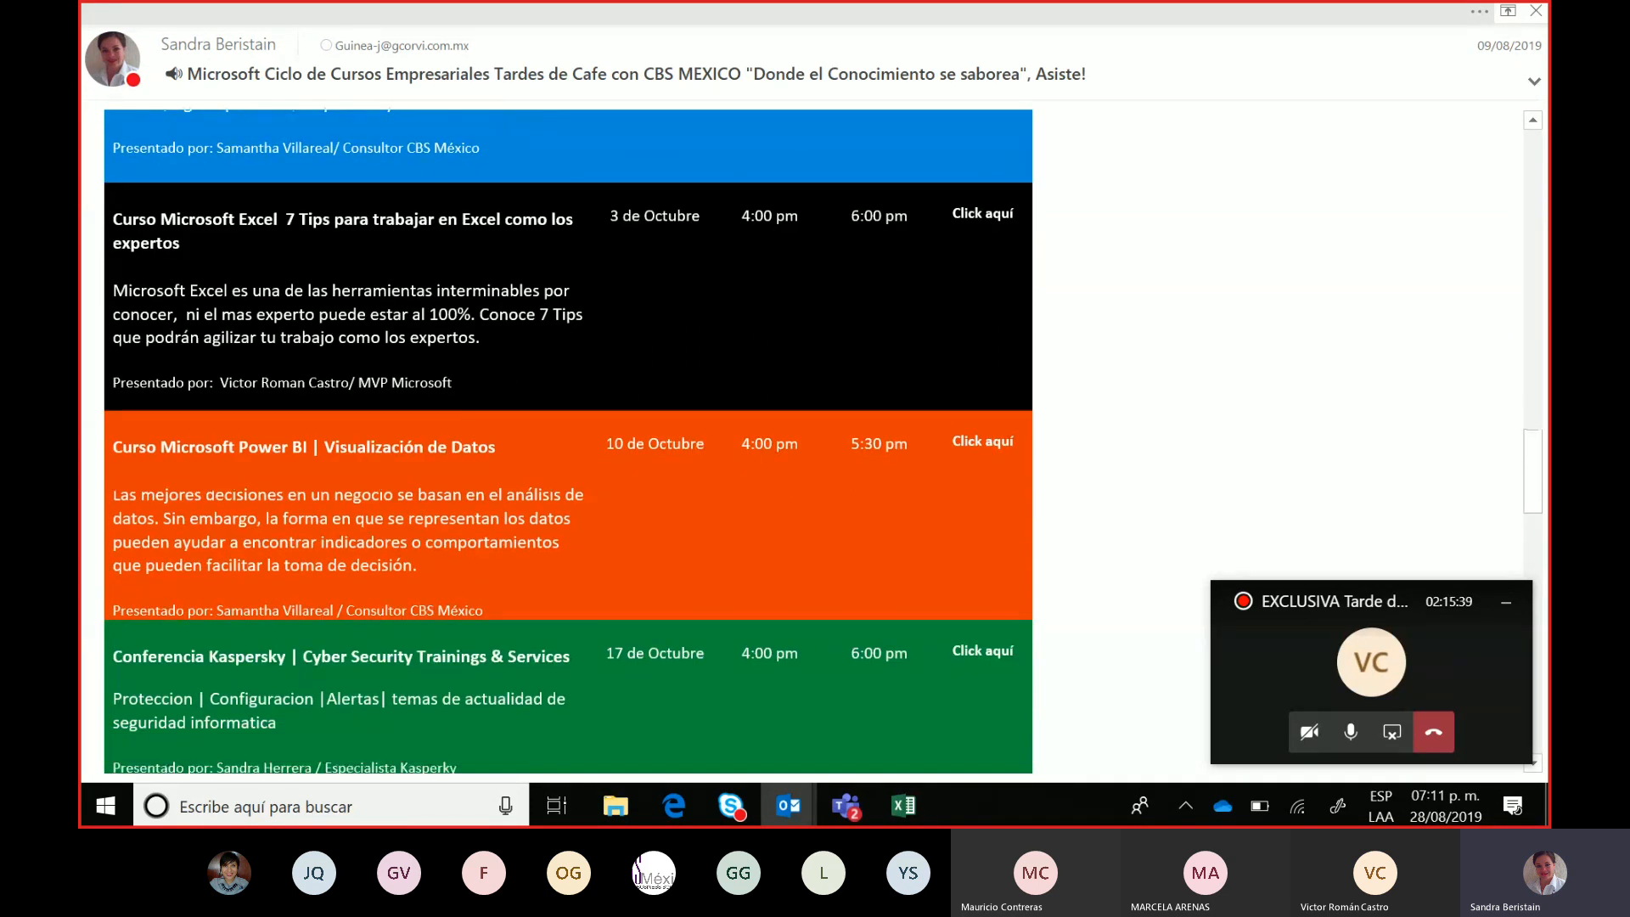
pyautogui.scroll(-1, 568, 444)
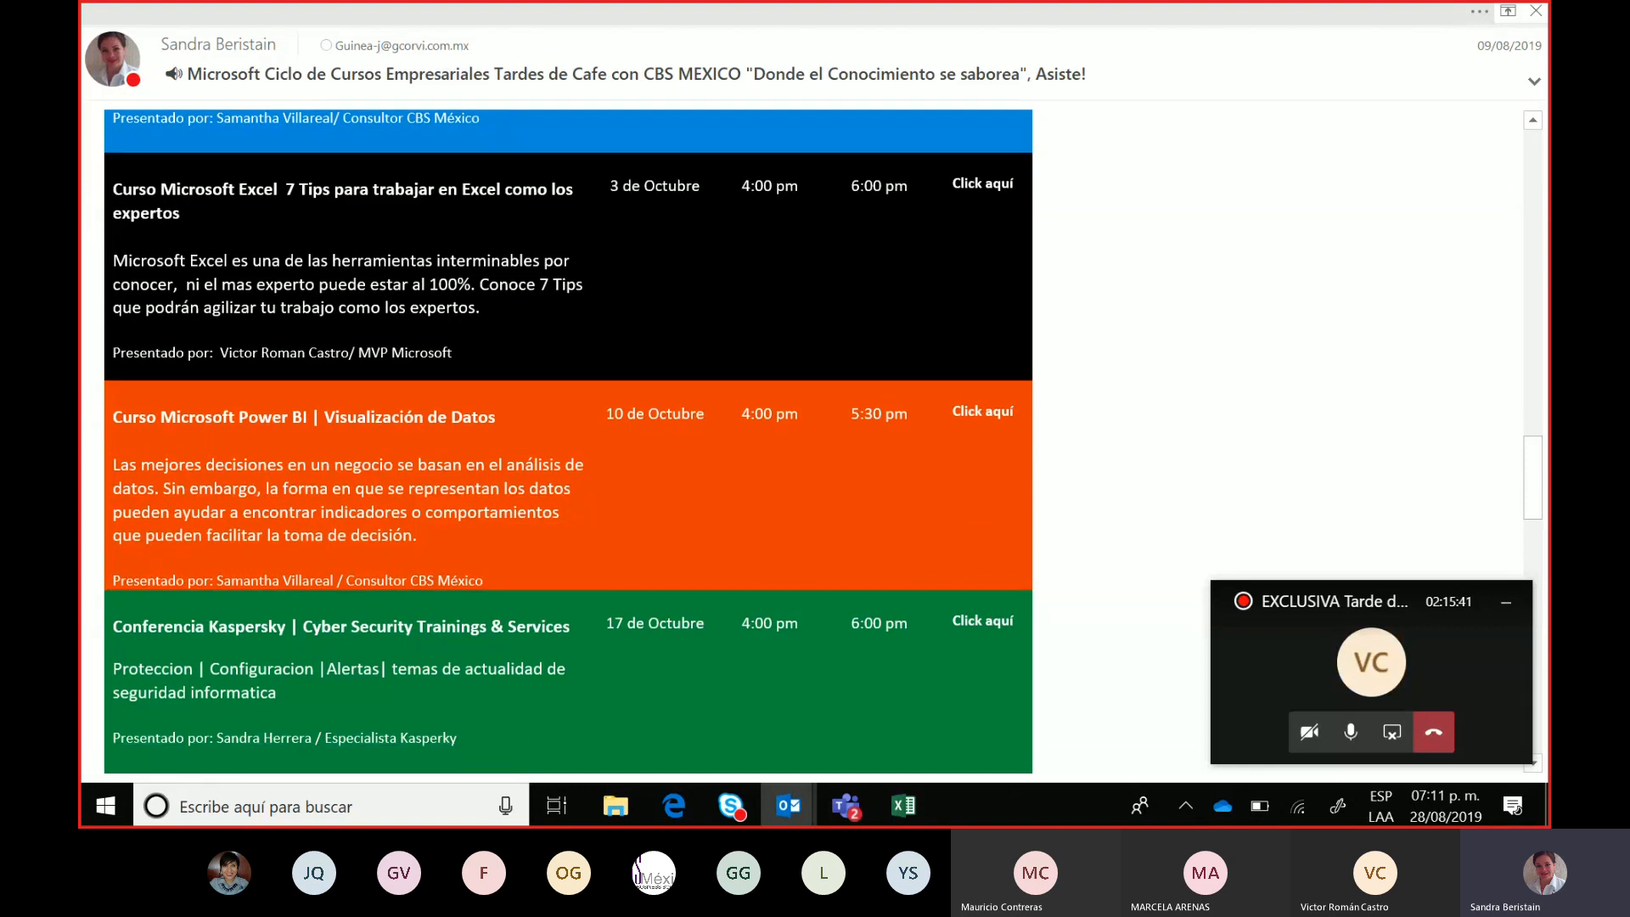
pyautogui.scroll(-1, 568, 443)
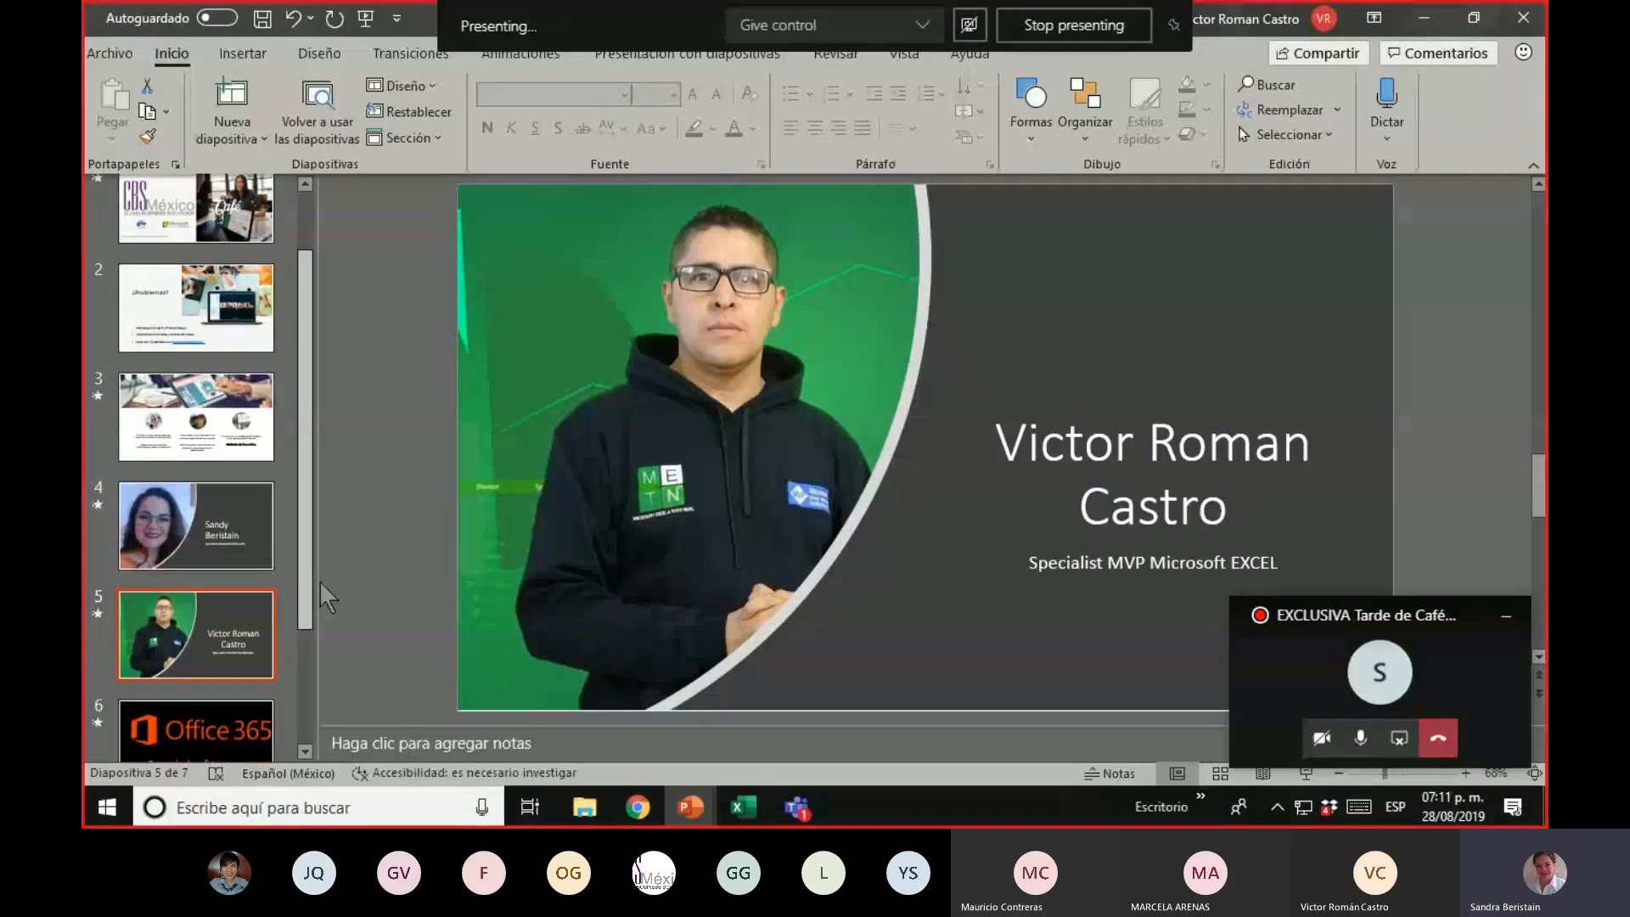
# In the PowerPoint presentation, start the slide show from slide 6 about the Office 365 benefits in September
pyautogui.click(256, 600)
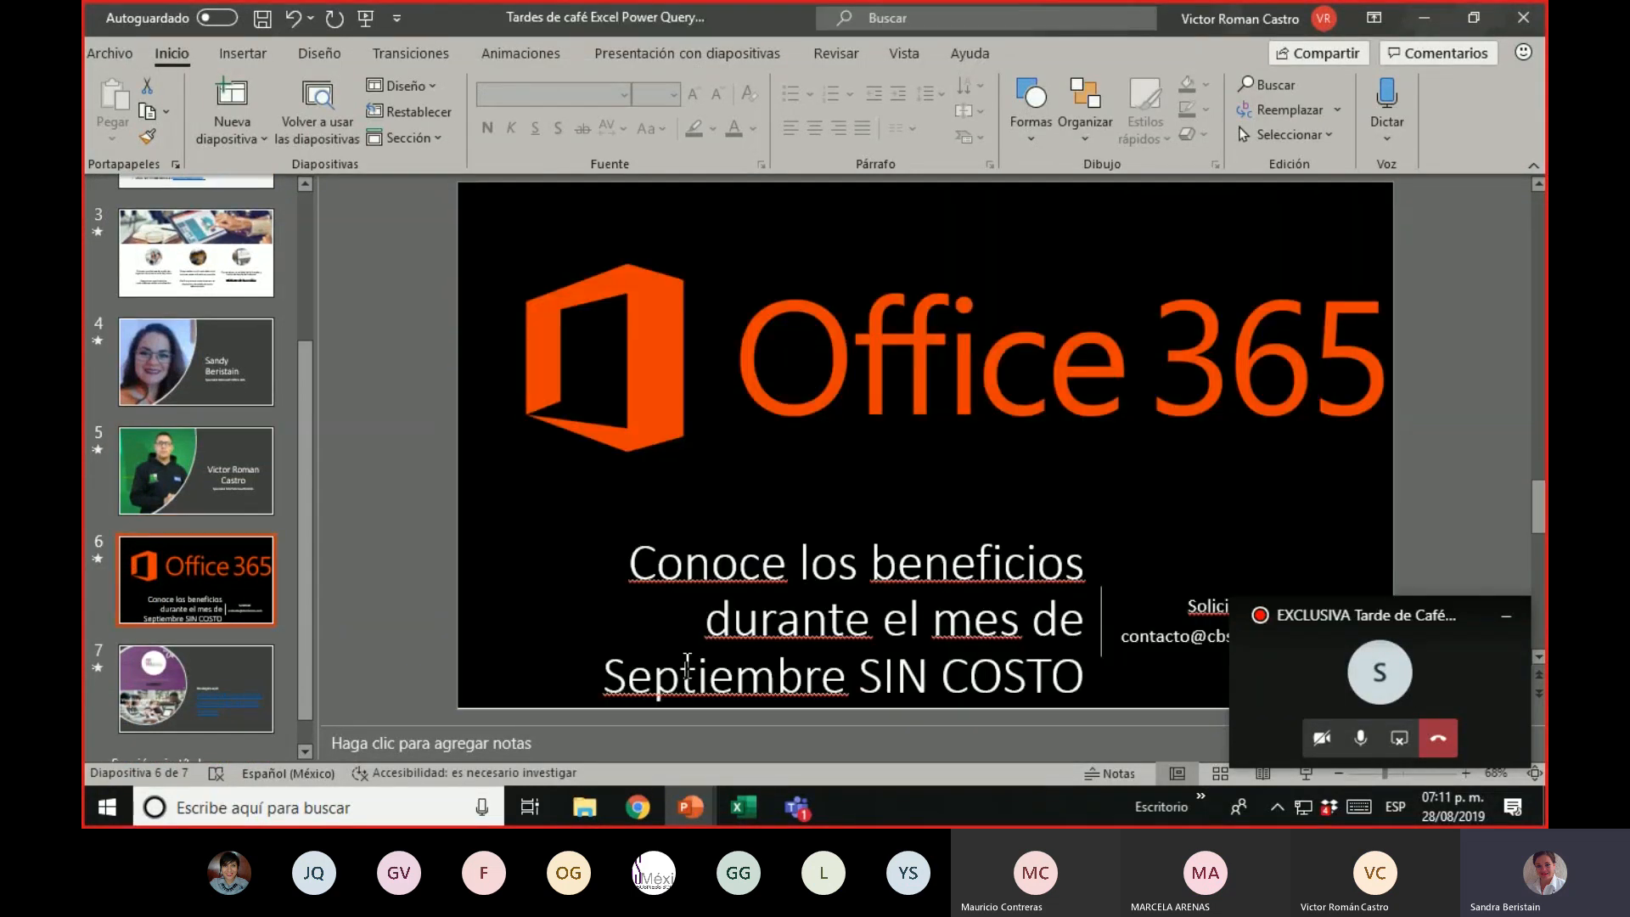
pyautogui.click(1308, 773)
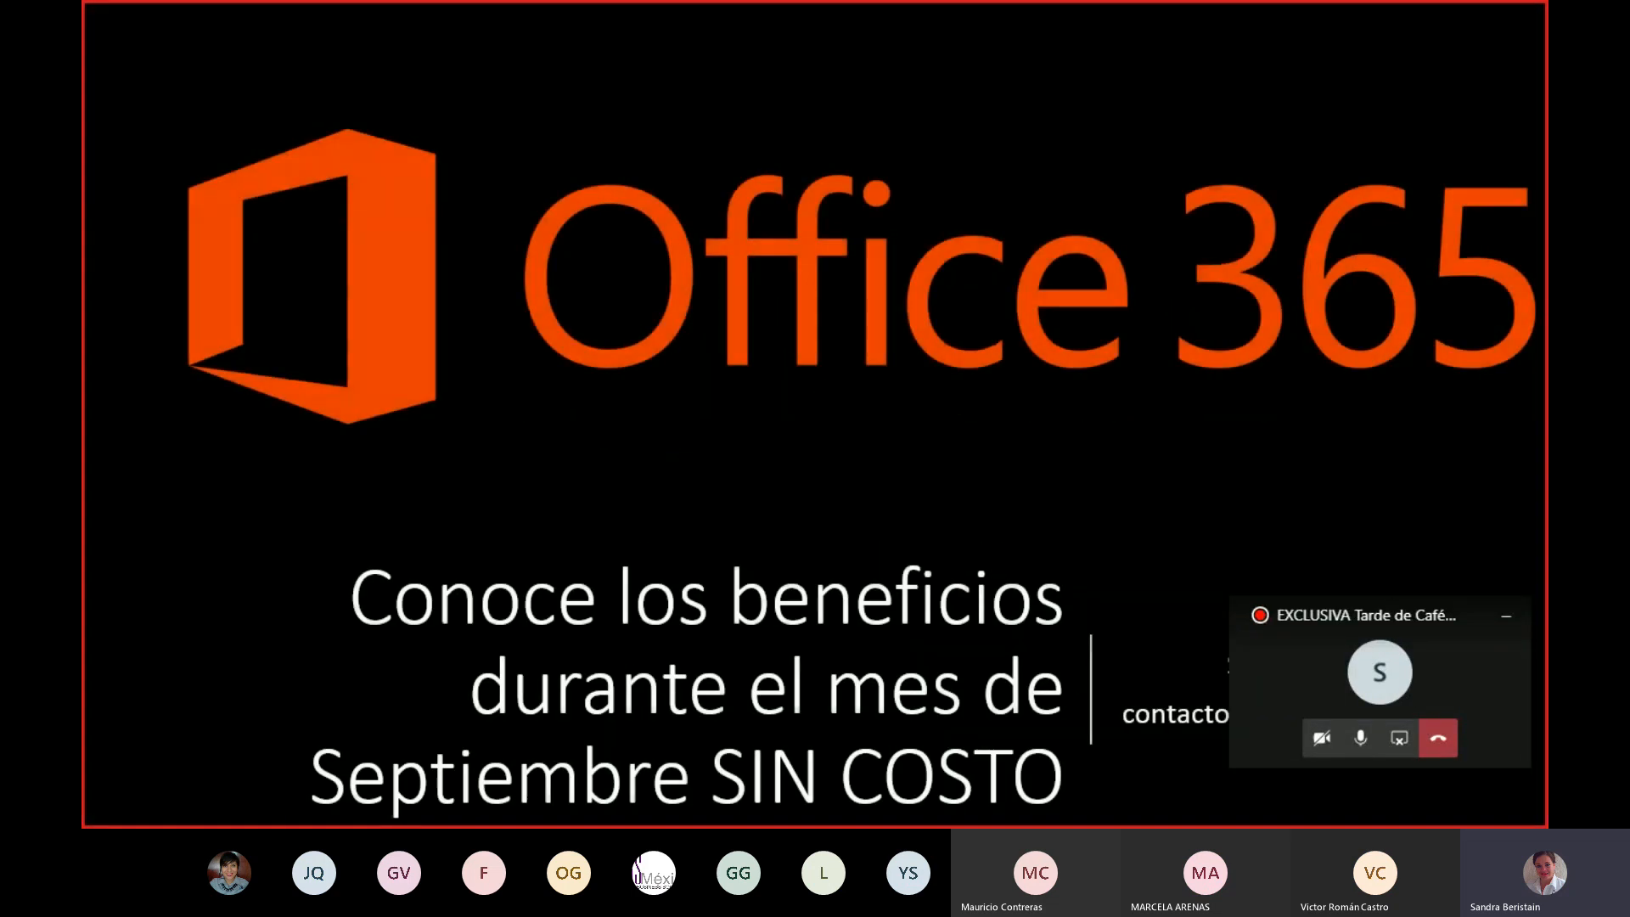